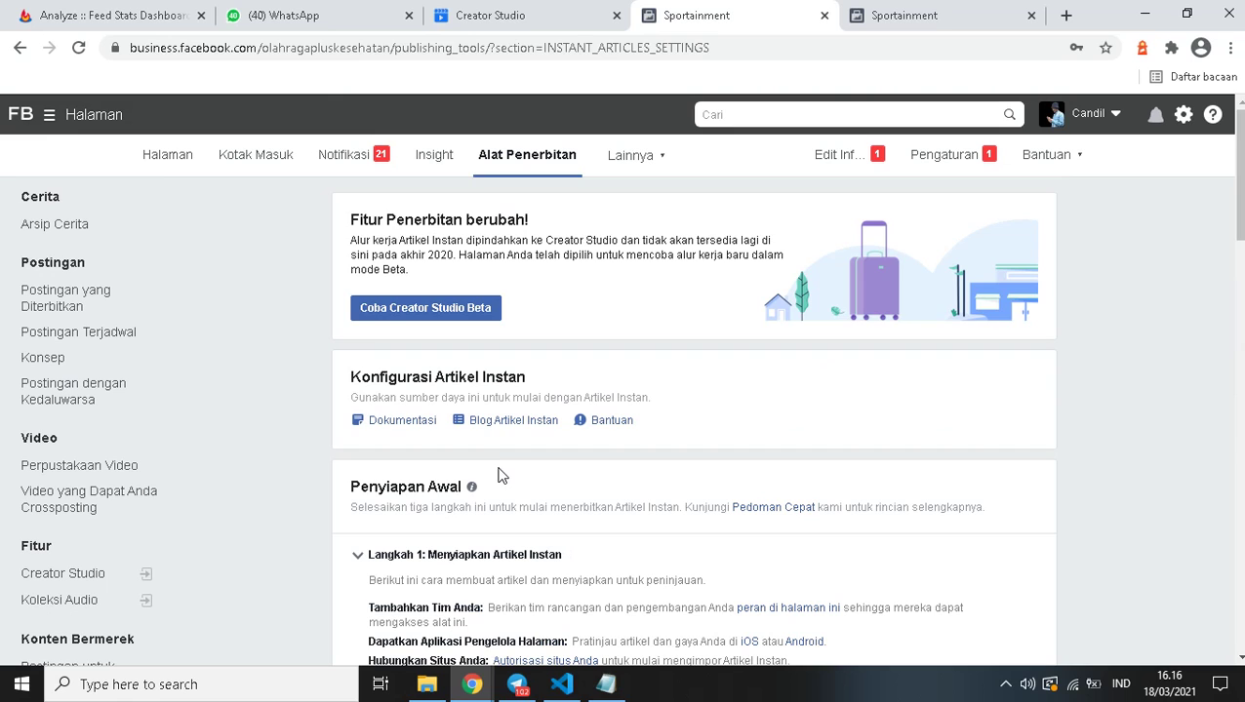
Step: Switch from the Instant Articles configuration to Creator Studio and close the page setup and page eligibility dialogs
{"action": "scroll", "coordinate": [420, 495], "scroll_direction": "down", "scroll_amount": 10}
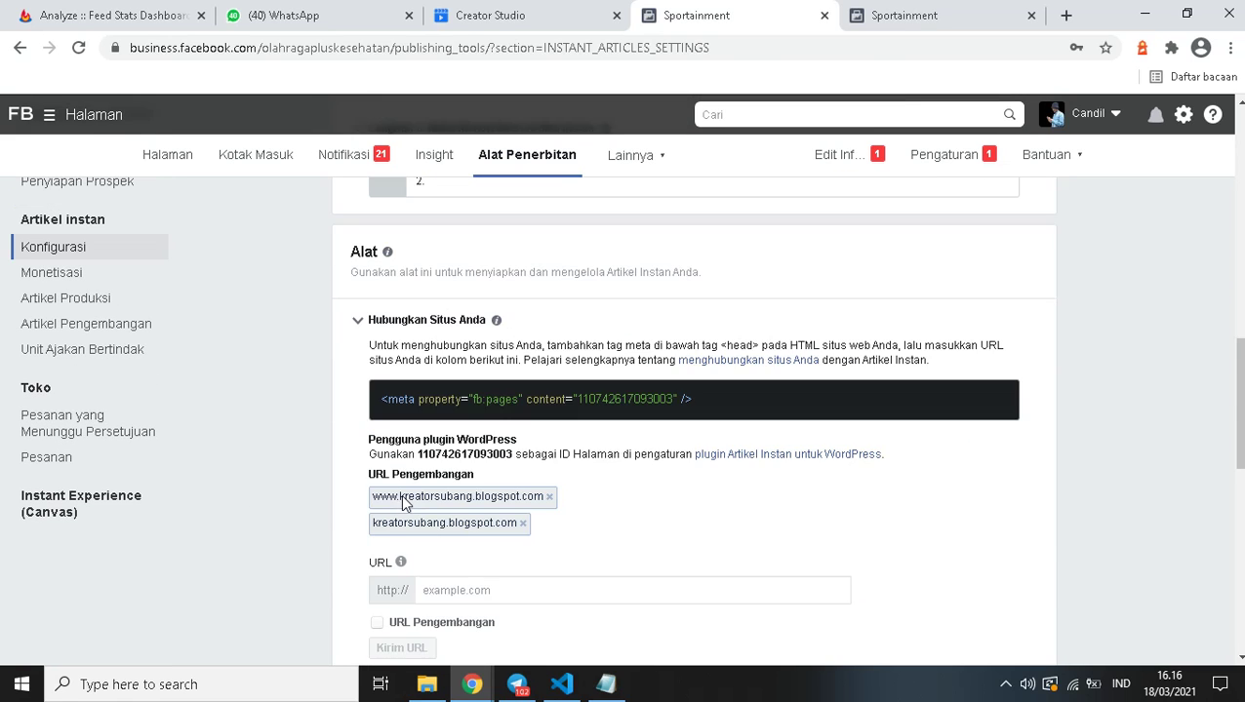
{"action": "scroll", "coordinate": [405, 501], "scroll_direction": "down", "scroll_amount": 2}
{"action": "left_click", "coordinate": [541, 15]}
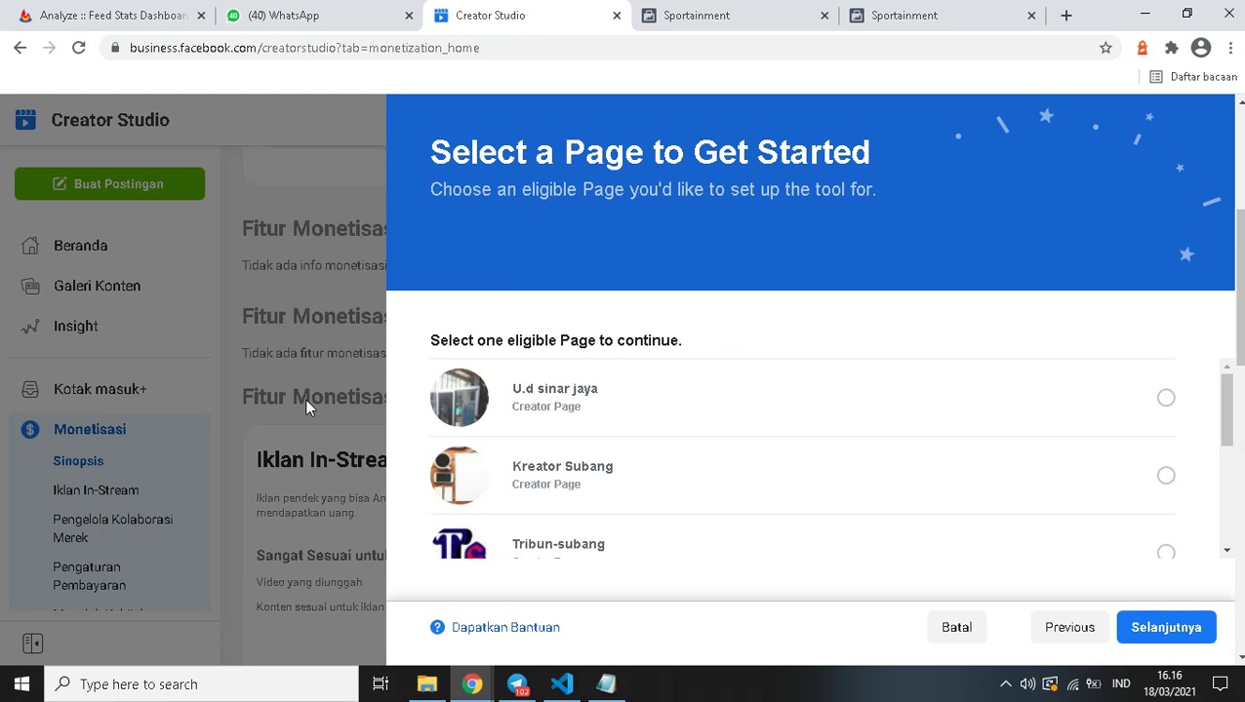
{"action": "left_click", "coordinate": [1069, 639]}
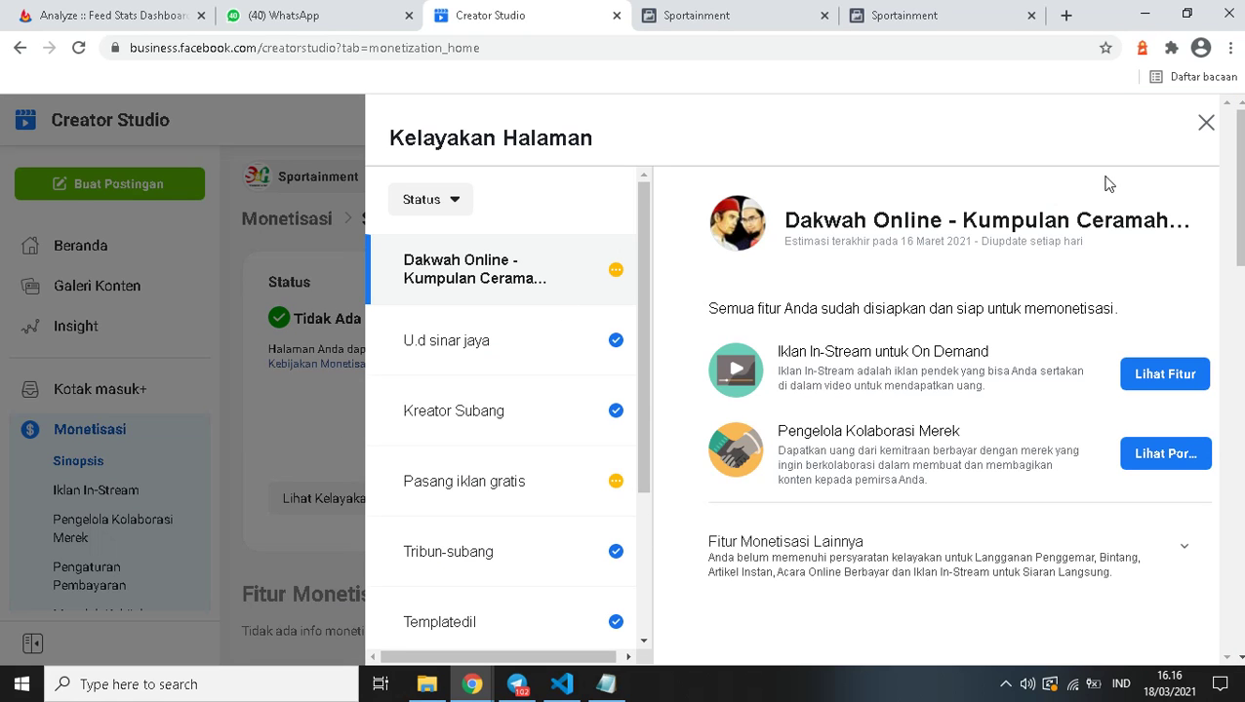
{"action": "left_click", "coordinate": [1205, 122]}
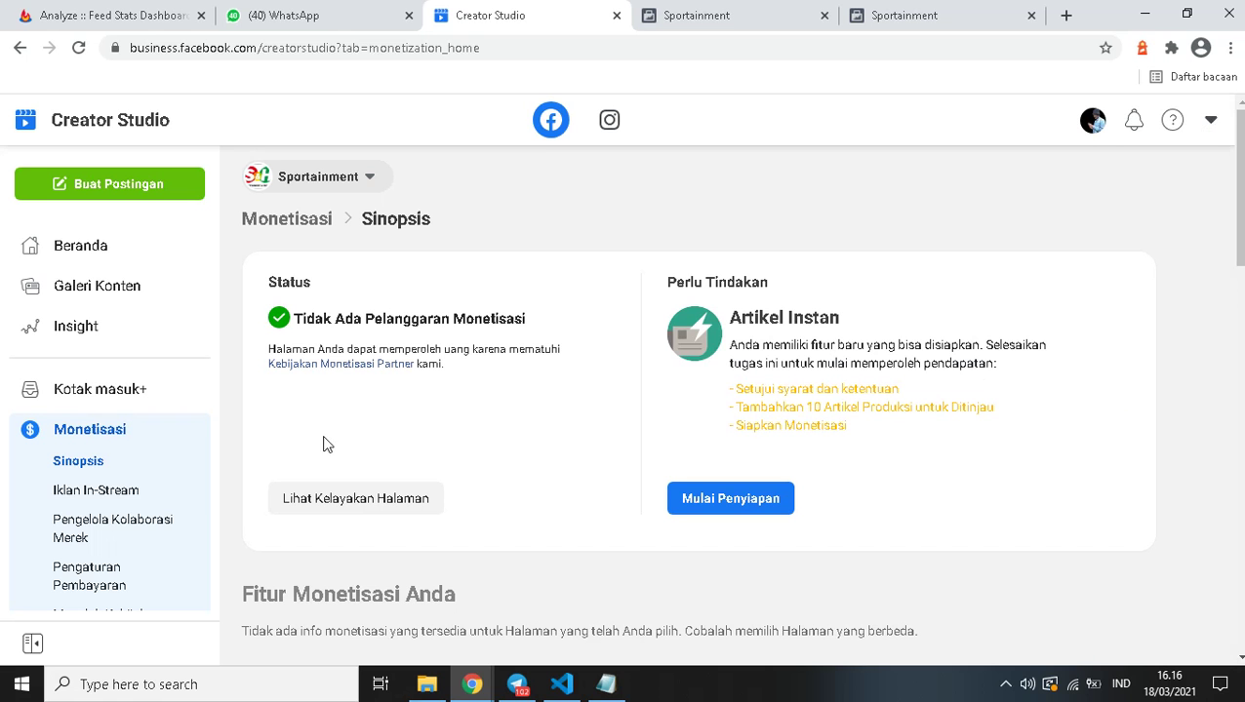
Step: Examine Sportainment's monetization overview, including the policy status, the pending Artikel Instan tasks and the Monetisasi submenu
{"action": "scroll", "coordinate": [452, 436], "scroll_direction": "down", "scroll_amount": 1}
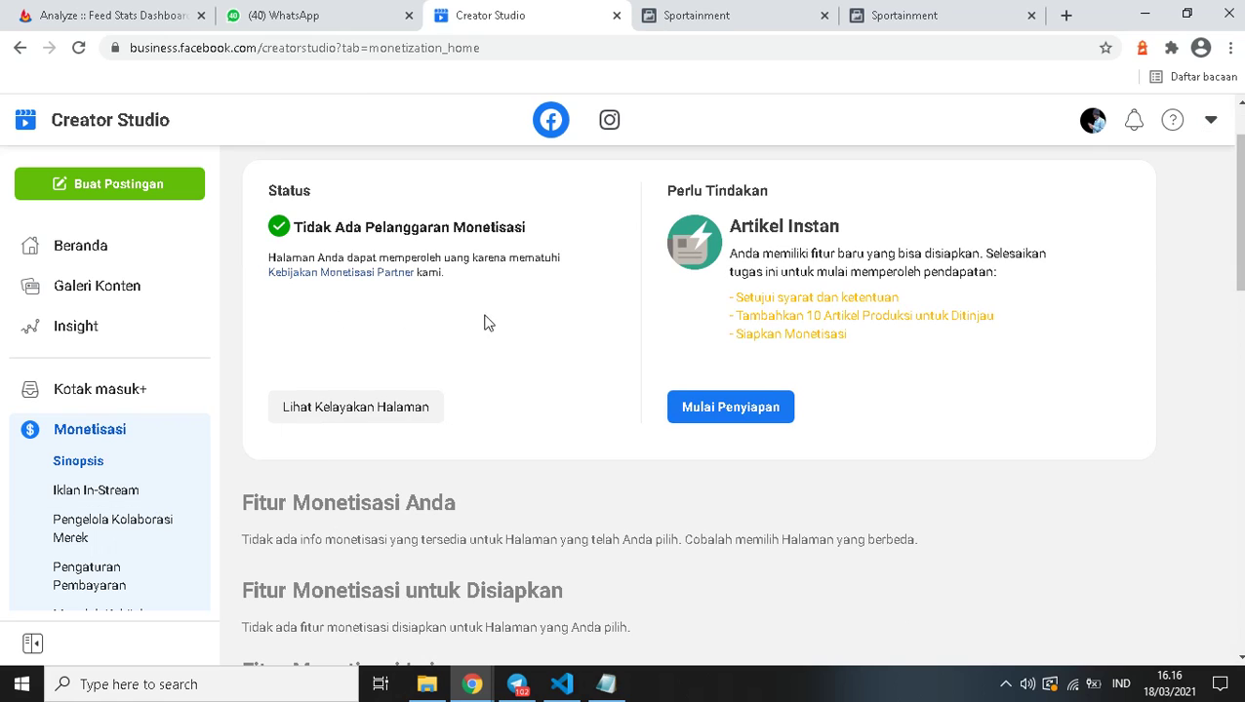
{"action": "scroll", "coordinate": [516, 341], "scroll_direction": "up", "scroll_amount": 1}
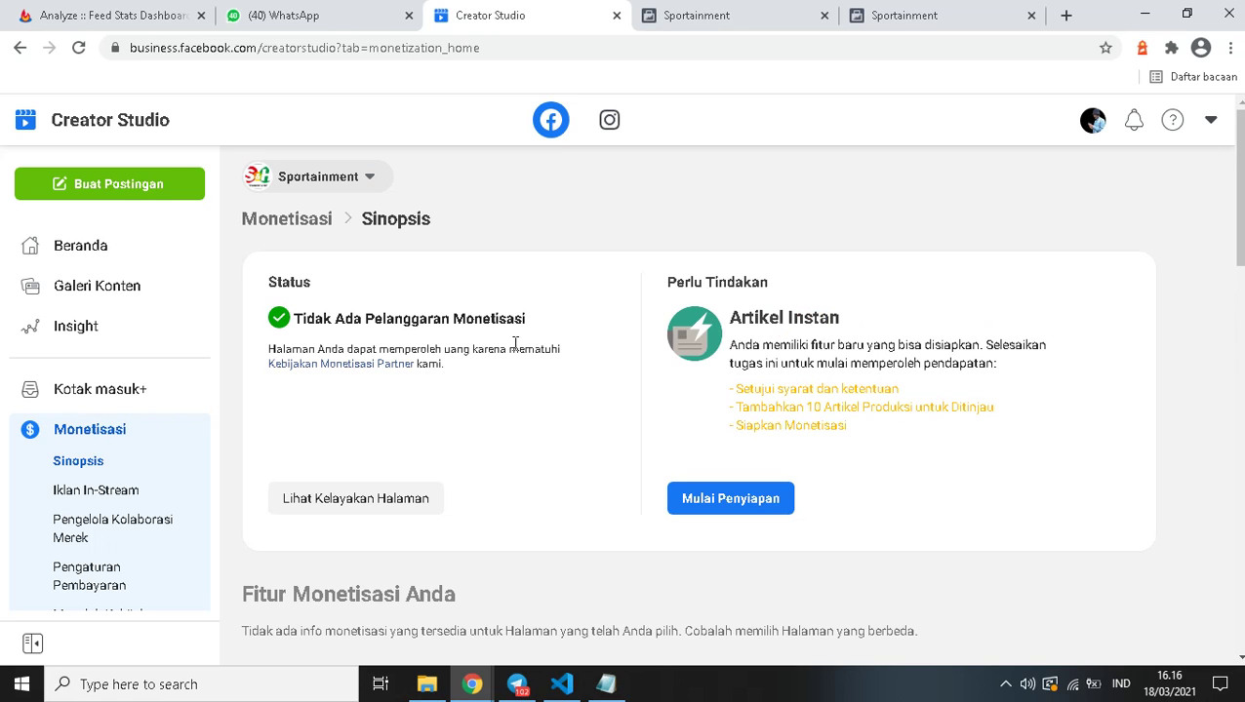
{"action": "scroll", "coordinate": [452, 417], "scroll_direction": "down", "scroll_amount": 5}
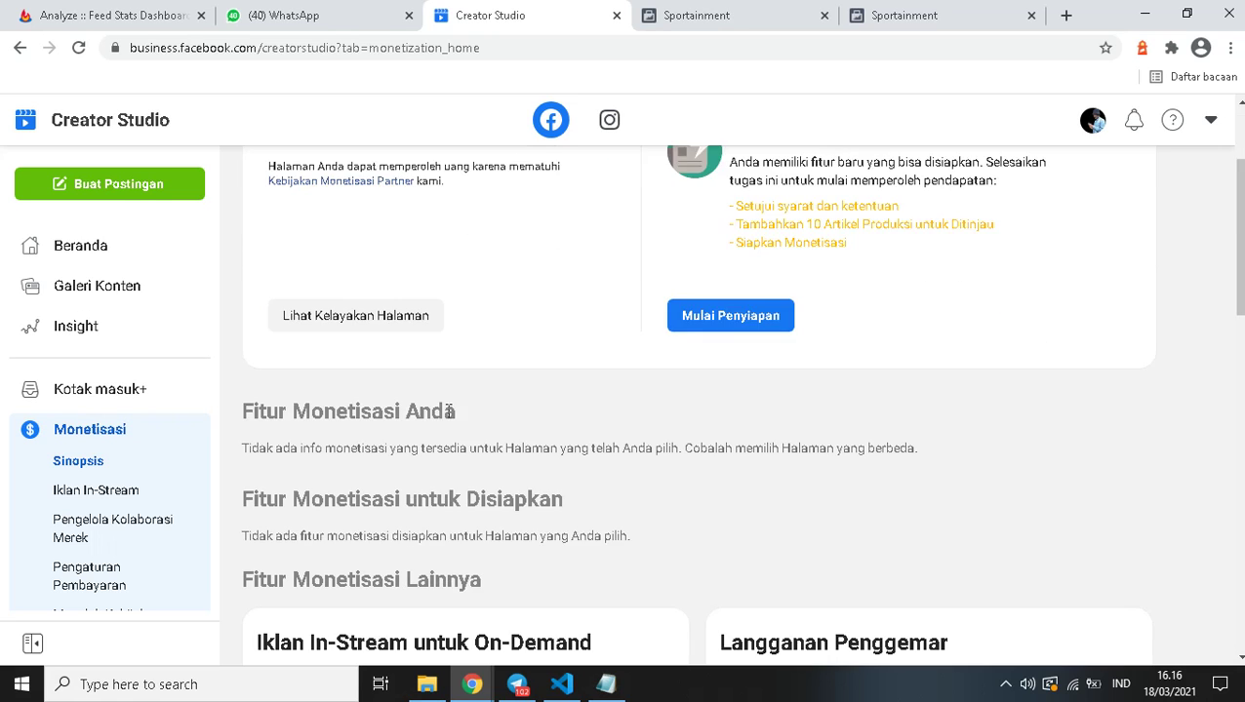
{"action": "scroll", "coordinate": [448, 415], "scroll_direction": "up", "scroll_amount": 3}
{"action": "scroll", "coordinate": [448, 417], "scroll_direction": "down", "scroll_amount": 2}
{"action": "scroll", "coordinate": [449, 421], "scroll_direction": "up", "scroll_amount": 4}
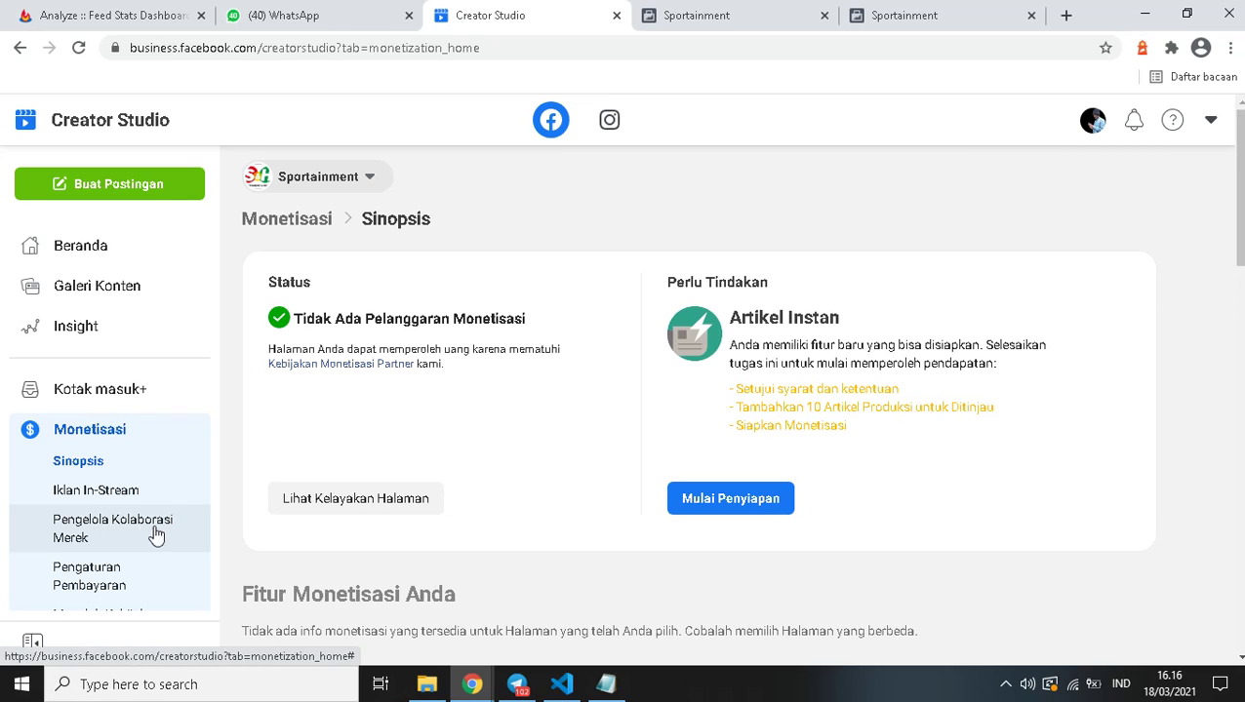
{"action": "scroll", "coordinate": [136, 531], "scroll_direction": "down", "scroll_amount": 2}
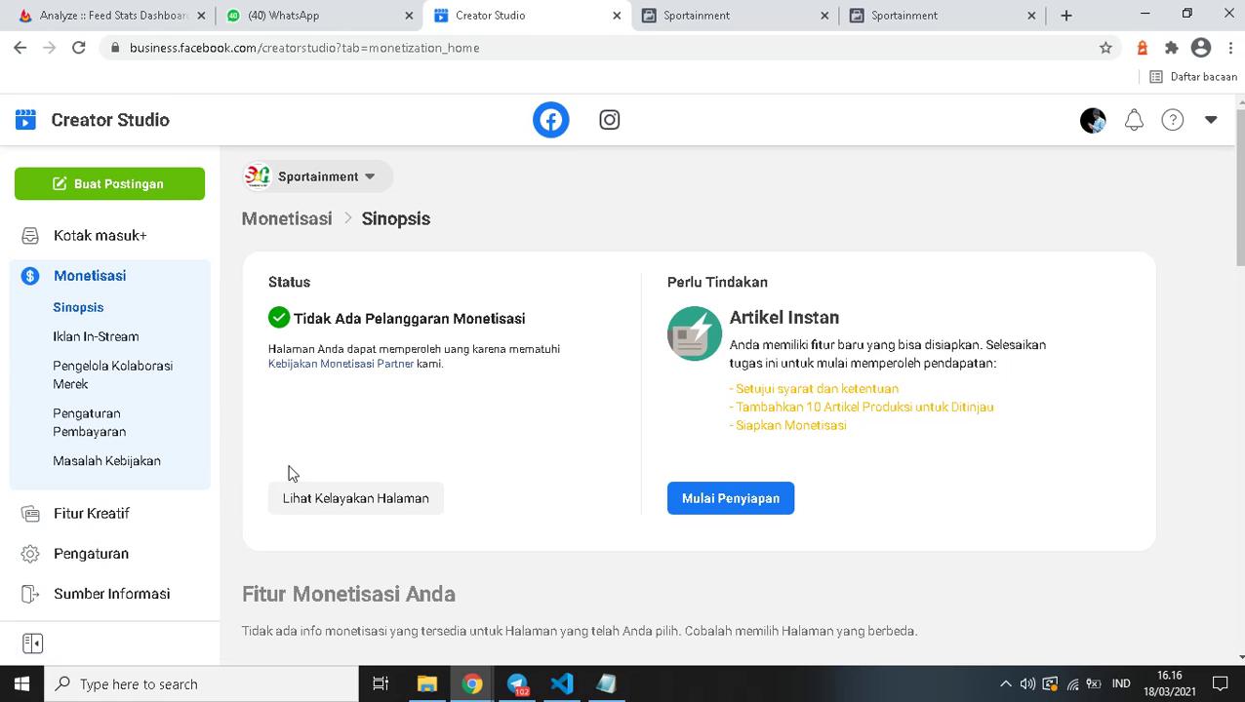
{"action": "scroll", "coordinate": [191, 447], "scroll_direction": "up", "scroll_amount": 2}
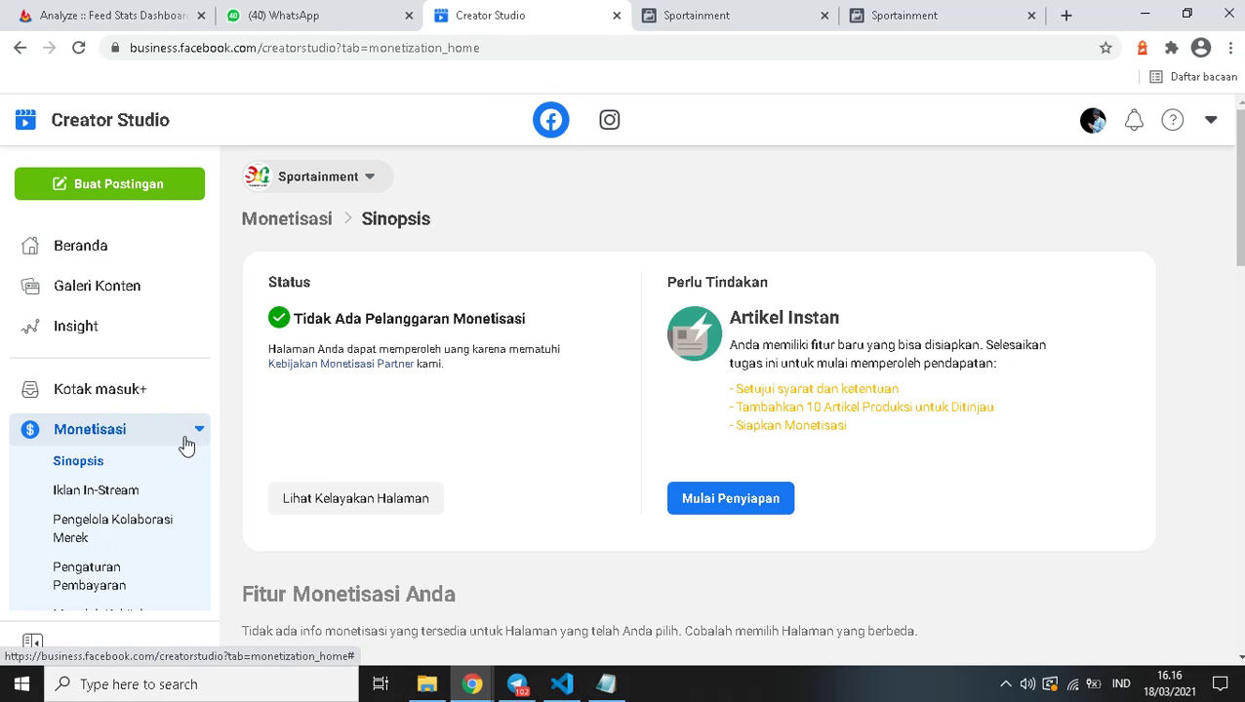
Step: Check which page is chosen in the page selector and review the offered page collections, keeping Sportainment
{"action": "left_click", "coordinate": [330, 179]}
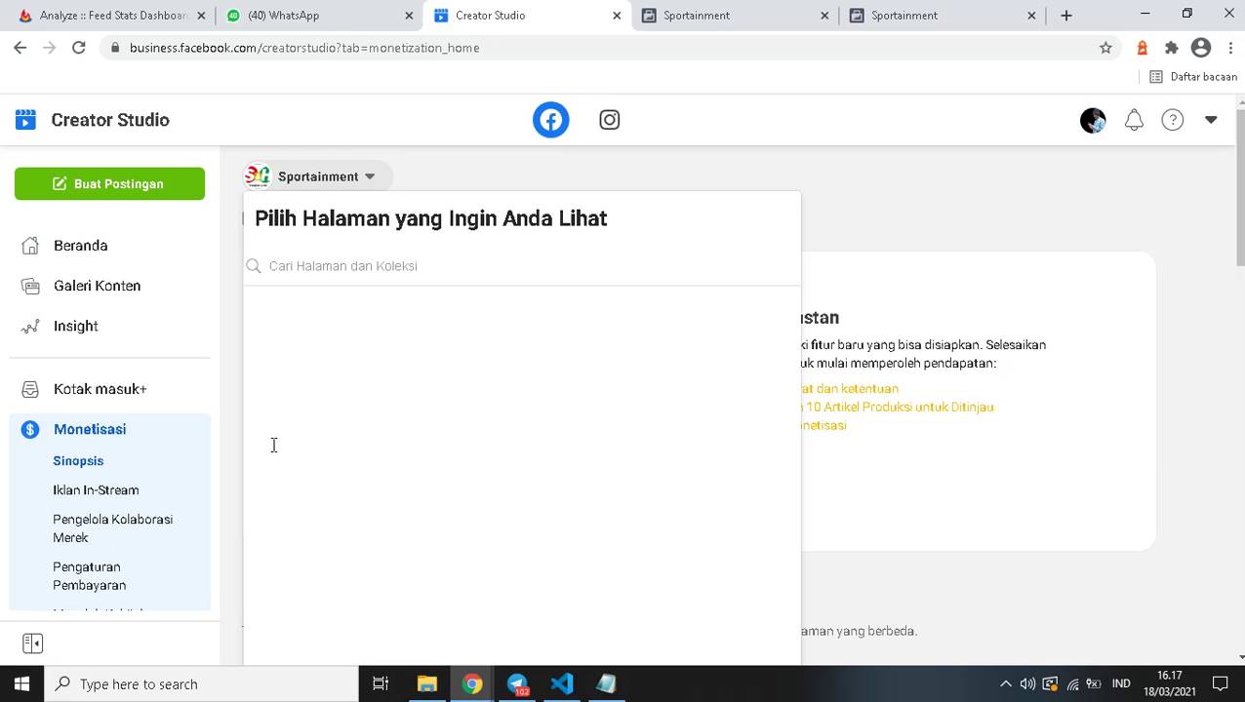
{"action": "scroll", "coordinate": [341, 500], "scroll_direction": "down", "scroll_amount": 5}
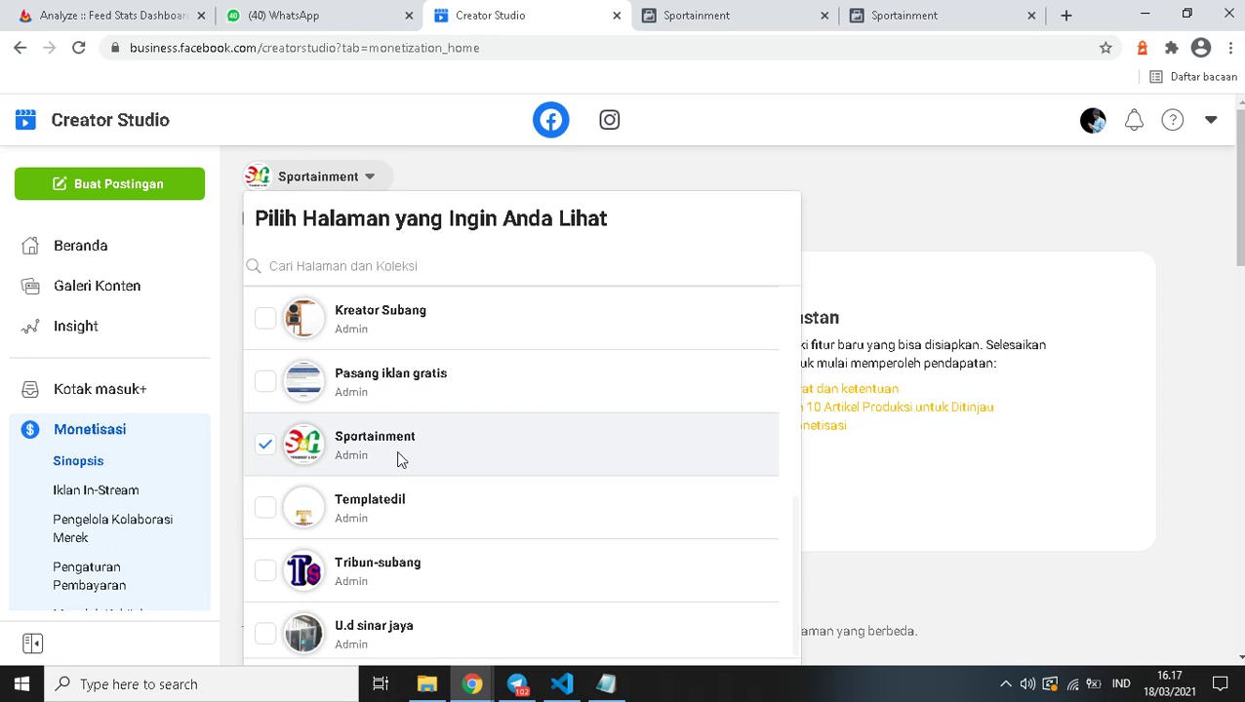
{"action": "left_click", "coordinate": [960, 398]}
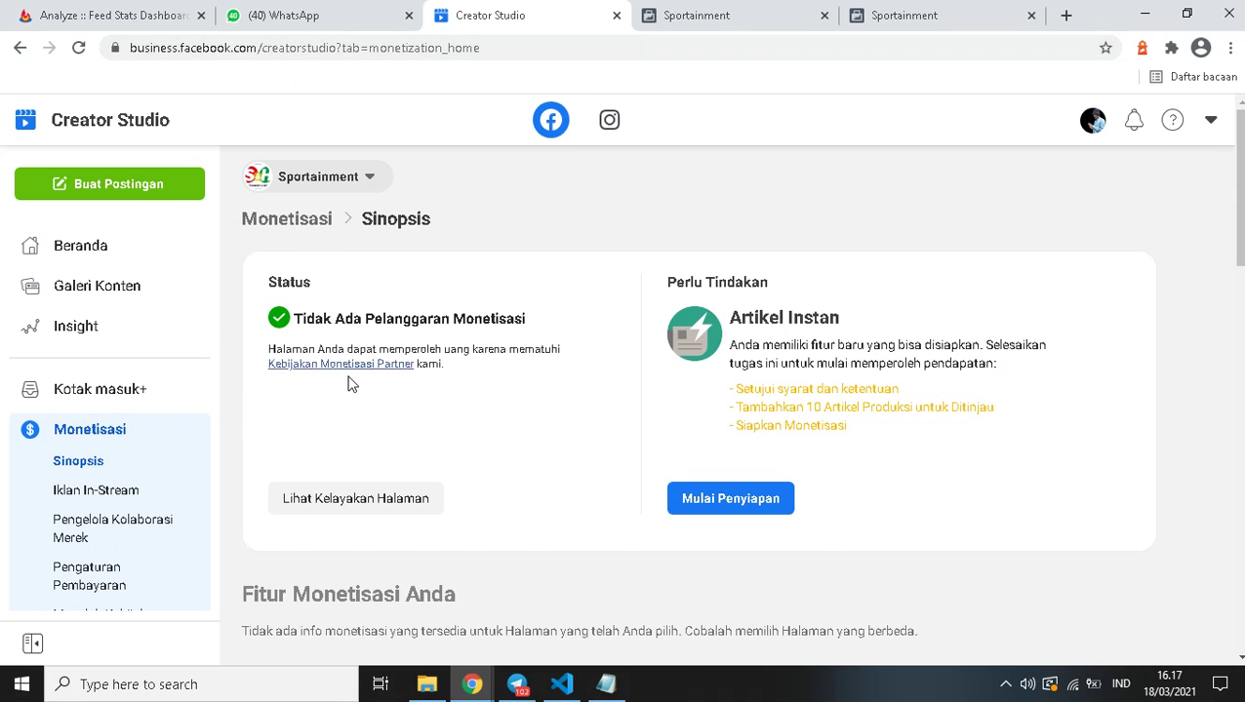
{"action": "scroll", "coordinate": [349, 384], "scroll_direction": "down", "scroll_amount": 3}
{"action": "scroll", "coordinate": [354, 386], "scroll_direction": "up", "scroll_amount": 3}
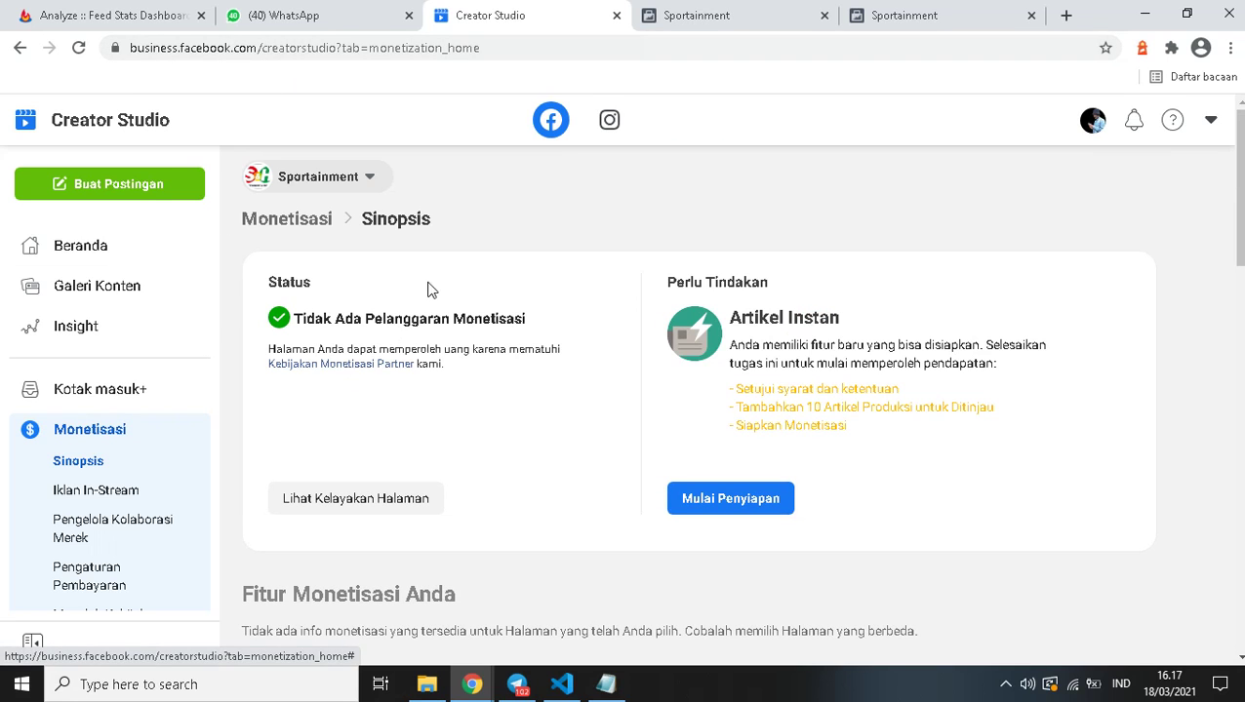
{"action": "left_click", "coordinate": [314, 185]}
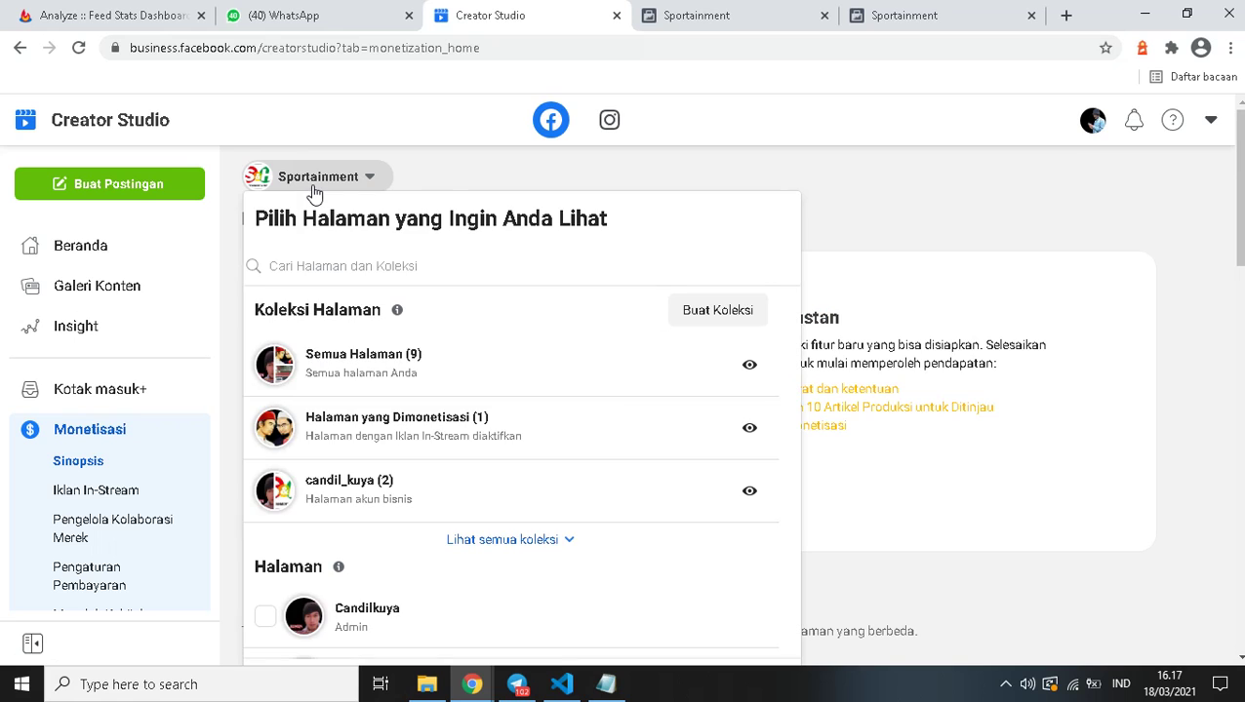
{"action": "left_click", "coordinate": [443, 185]}
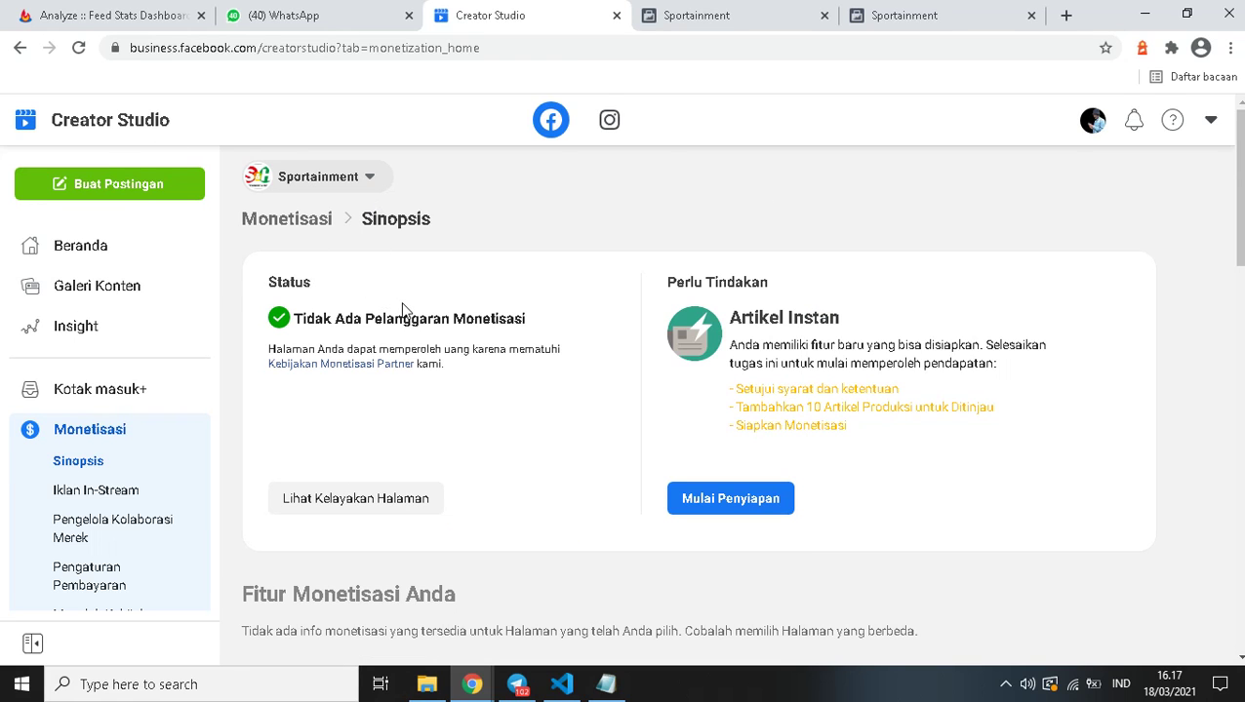
Step: Look over the Monetisasi submenu and browse the full list of managed pages in the page selector without switching pages
{"action": "scroll", "coordinate": [97, 332], "scroll_direction": "down", "scroll_amount": 2}
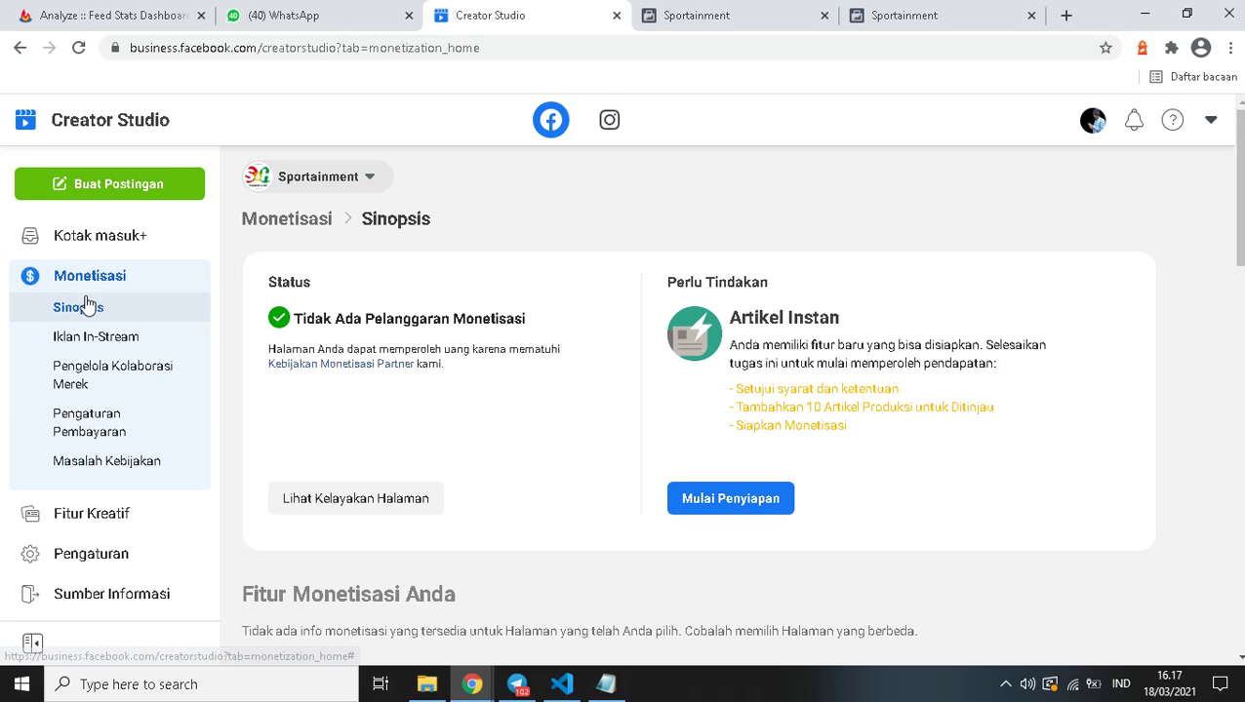
{"action": "scroll", "coordinate": [92, 298], "scroll_direction": "up", "scroll_amount": 2}
{"action": "scroll", "coordinate": [92, 351], "scroll_direction": "down", "scroll_amount": 2}
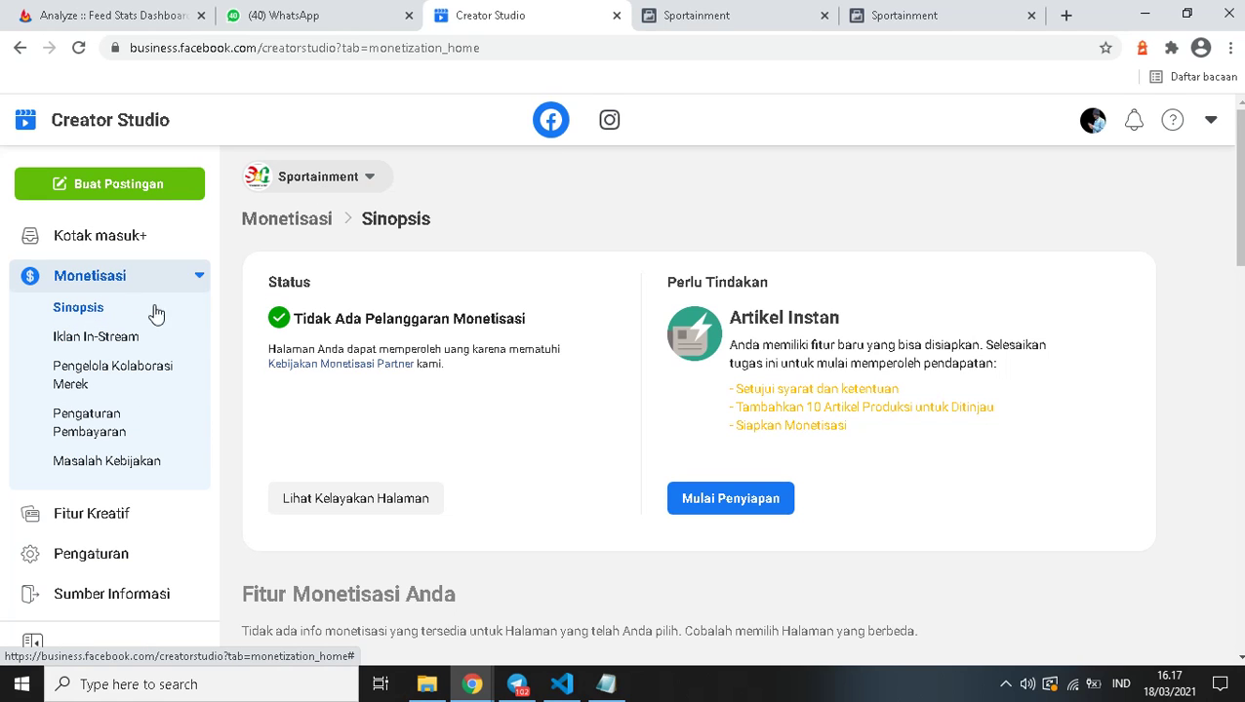
{"action": "left_click", "coordinate": [307, 193]}
{"action": "scroll", "coordinate": [395, 392], "scroll_direction": "down", "scroll_amount": 5}
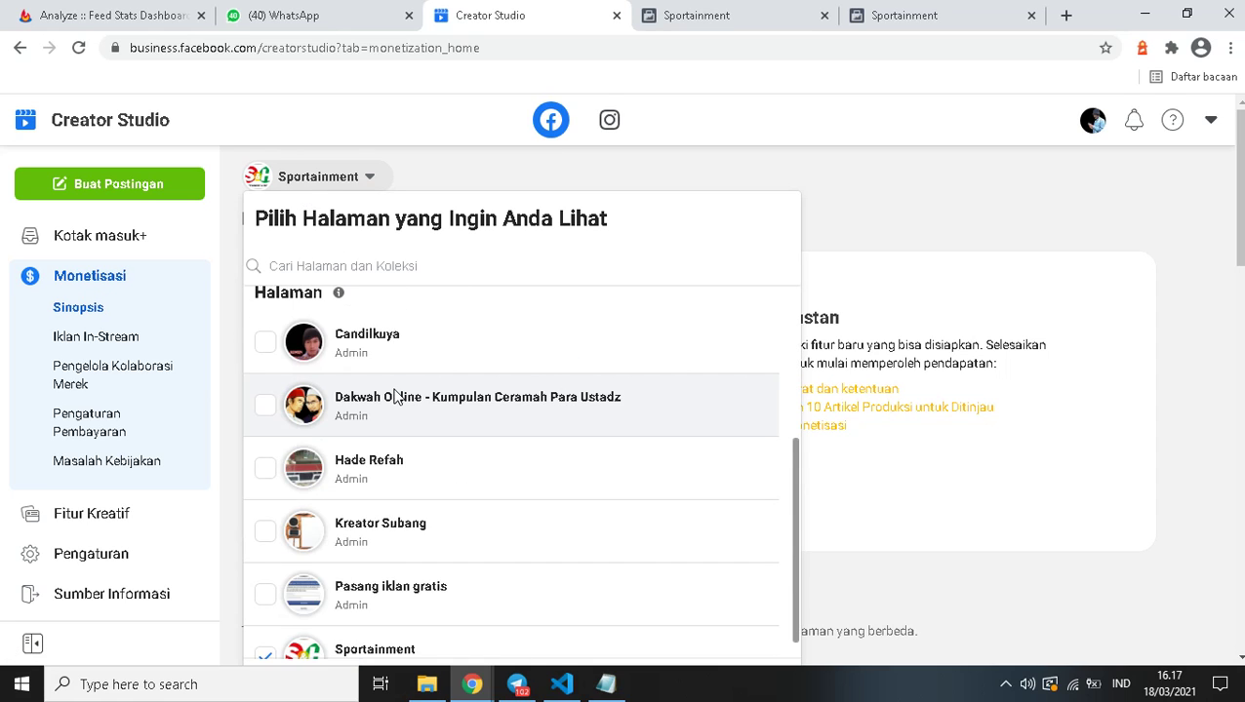
{"action": "scroll", "coordinate": [390, 400], "scroll_direction": "down", "scroll_amount": 2}
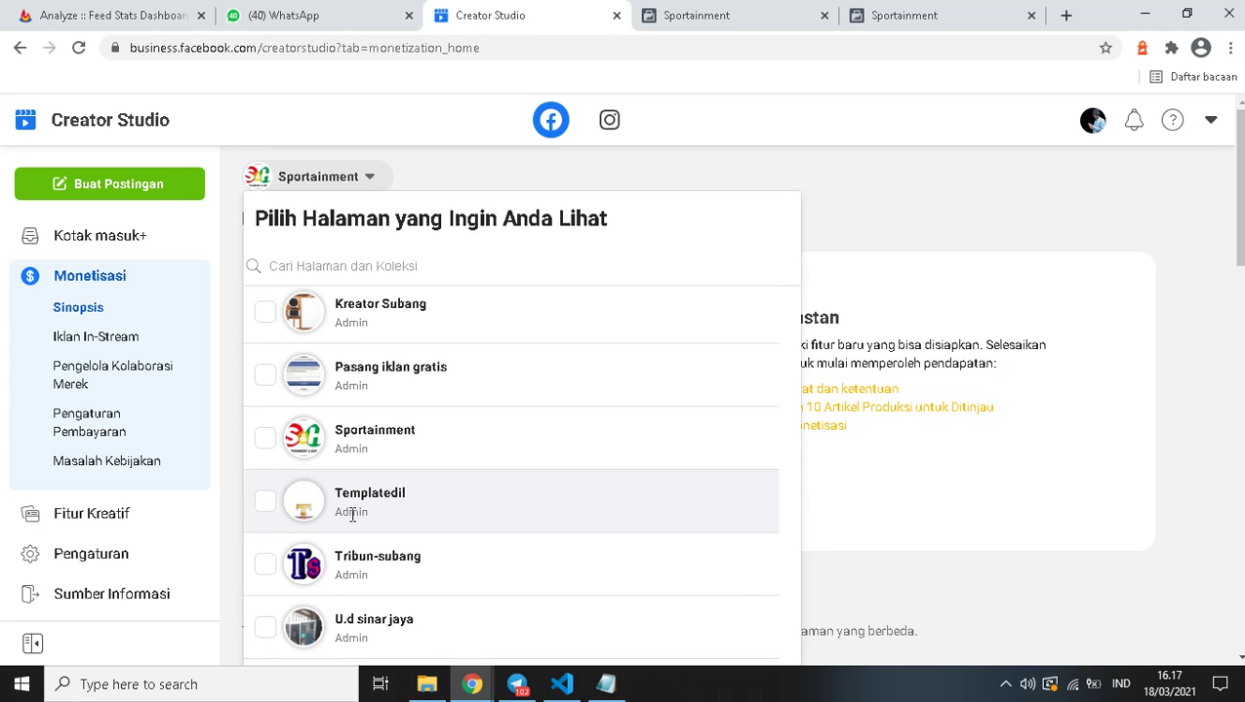
{"action": "scroll", "coordinate": [405, 432], "scroll_direction": "up", "scroll_amount": 1}
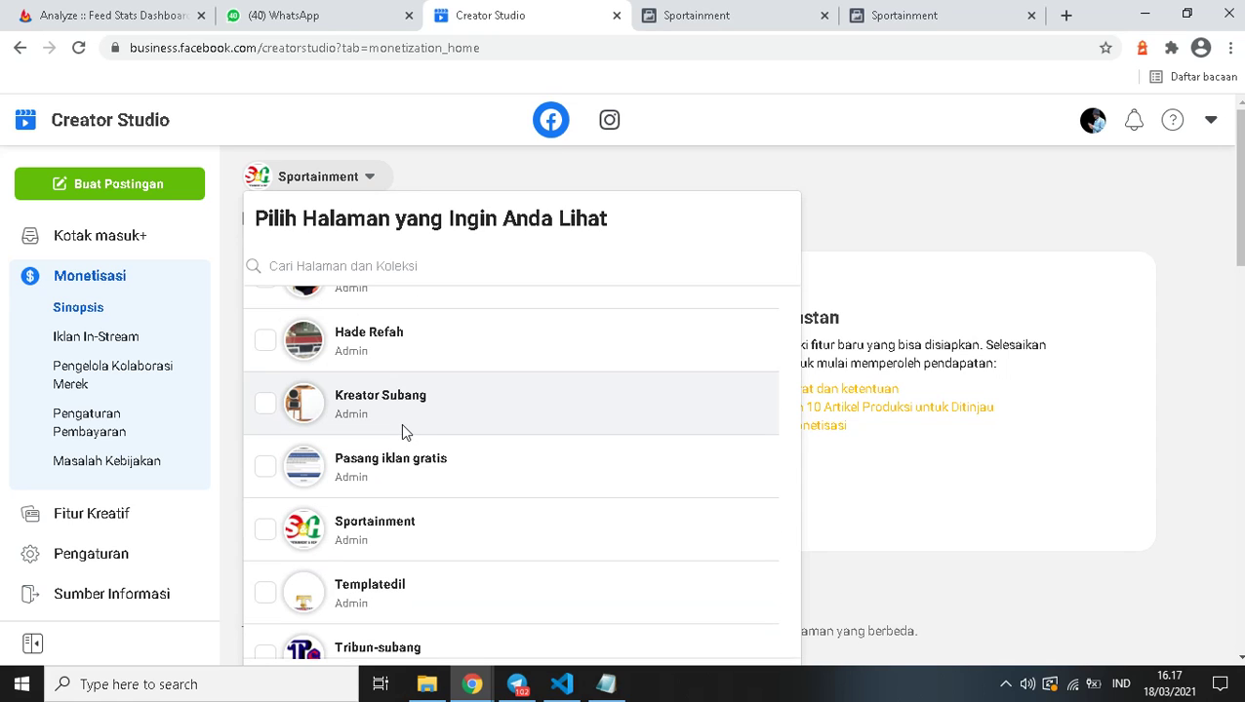
{"action": "scroll", "coordinate": [397, 405], "scroll_direction": "up", "scroll_amount": 2}
{"action": "scroll", "coordinate": [393, 406], "scroll_direction": "down", "scroll_amount": 1}
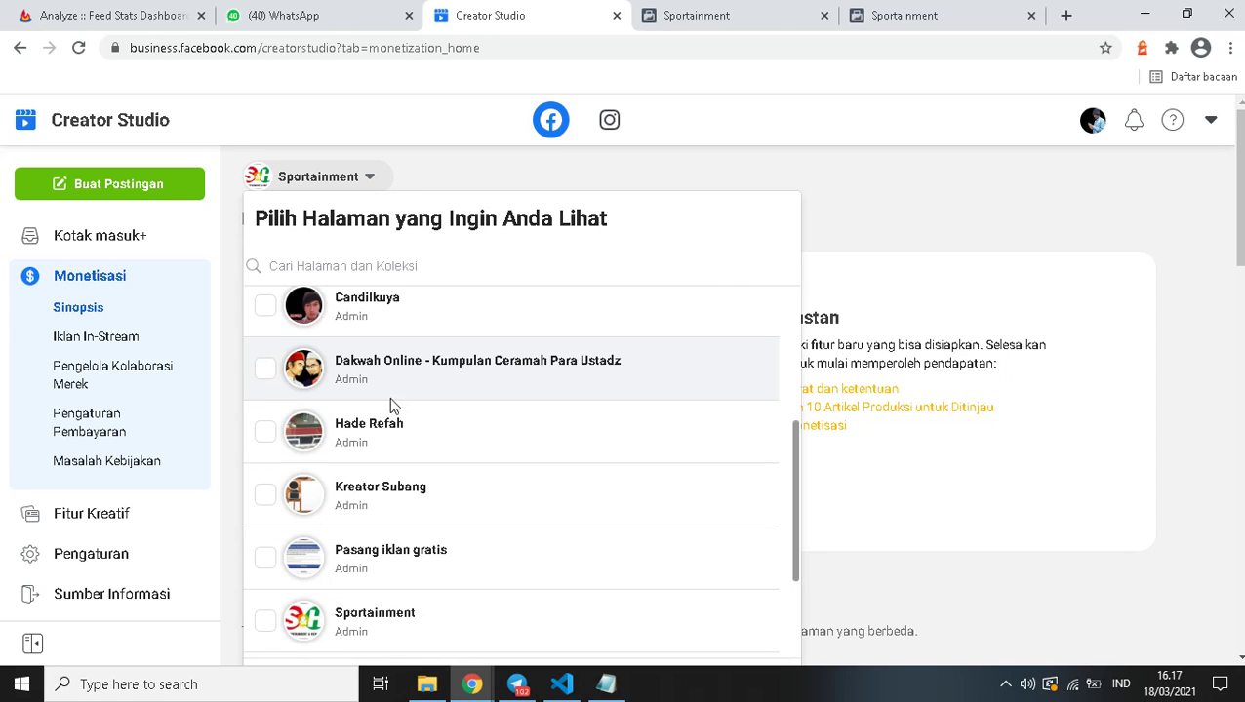
{"action": "scroll", "coordinate": [380, 429], "scroll_direction": "down", "scroll_amount": 1}
{"action": "scroll", "coordinate": [375, 444], "scroll_direction": "down", "scroll_amount": 1}
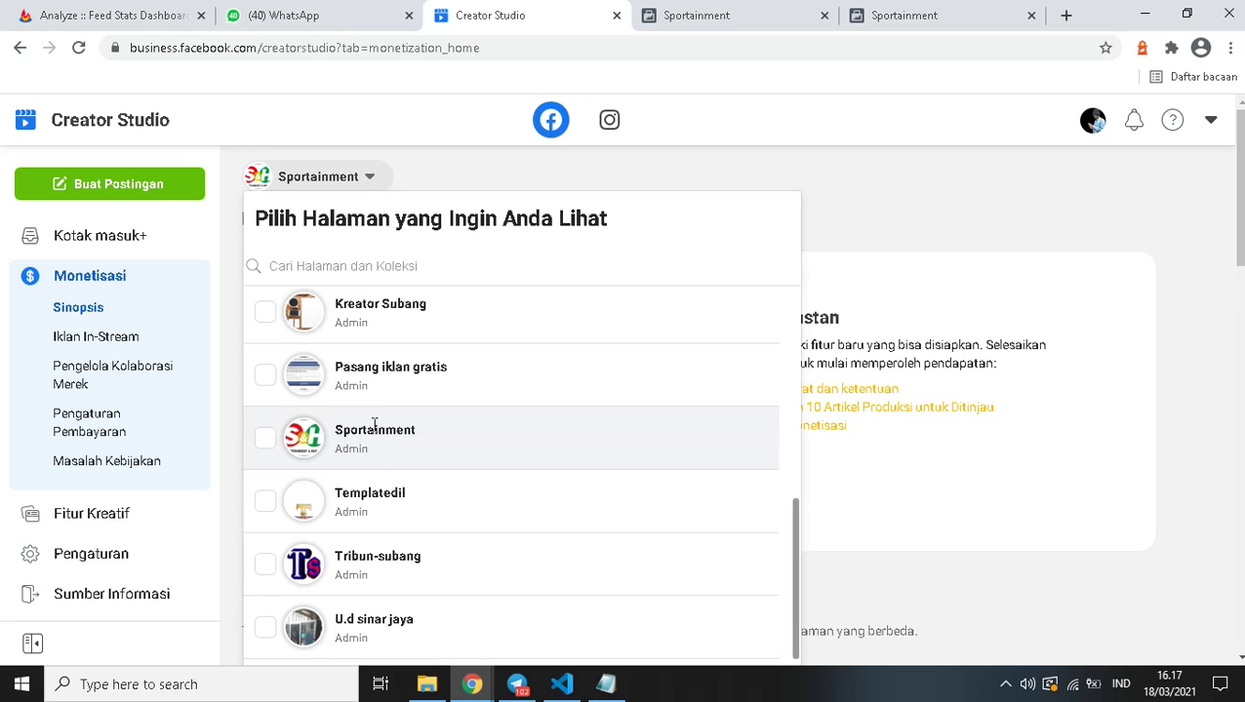
{"action": "left_click", "coordinate": [971, 441]}
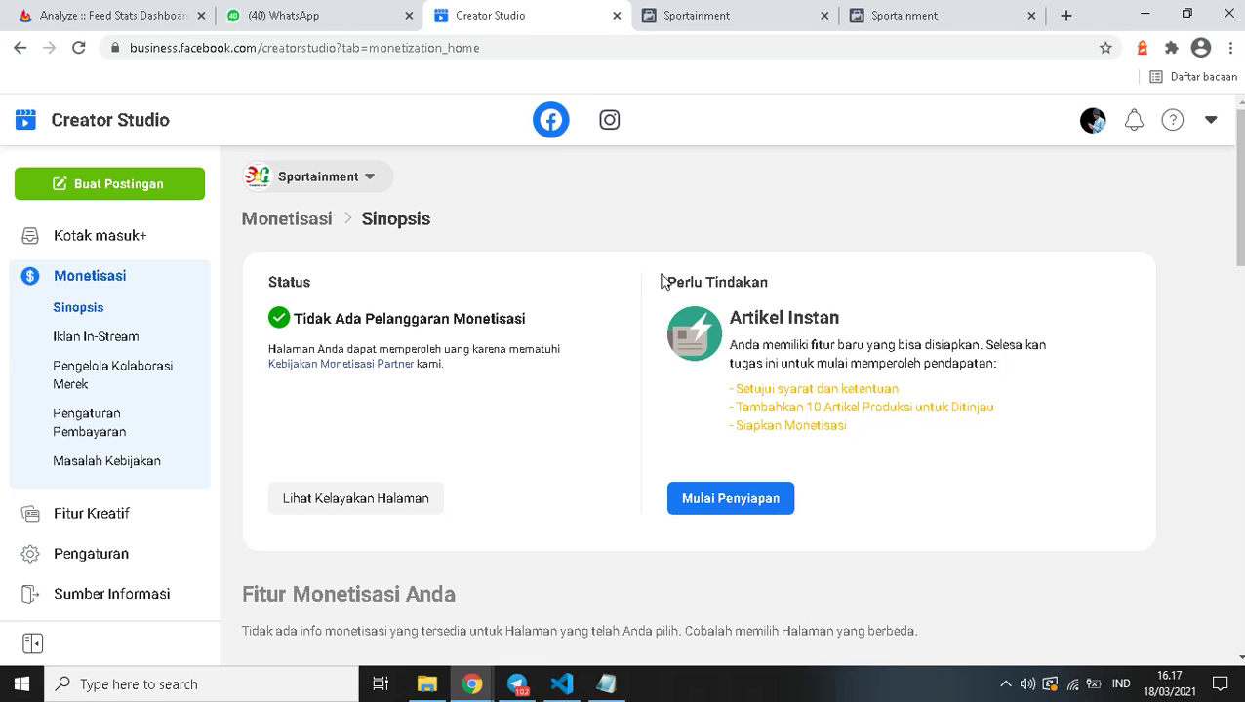
Step: Examine the Artikel Instan entry and its setup tasks under Perlu Tindakan, and recheck the page selector
{"action": "triple_click", "coordinate": [749, 280]}
{"action": "left_click", "coordinate": [761, 391]}
{"action": "scroll", "coordinate": [738, 486], "scroll_direction": "down", "scroll_amount": 2}
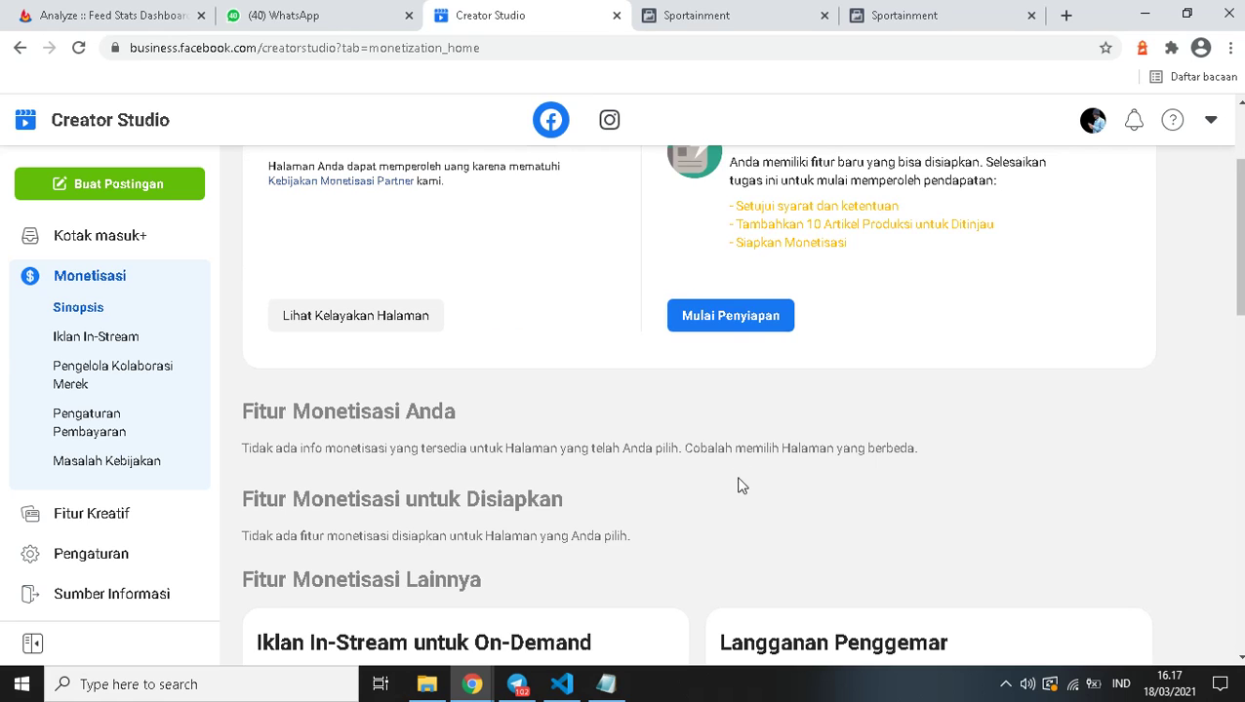
{"action": "scroll", "coordinate": [738, 434], "scroll_direction": "up", "scroll_amount": 1}
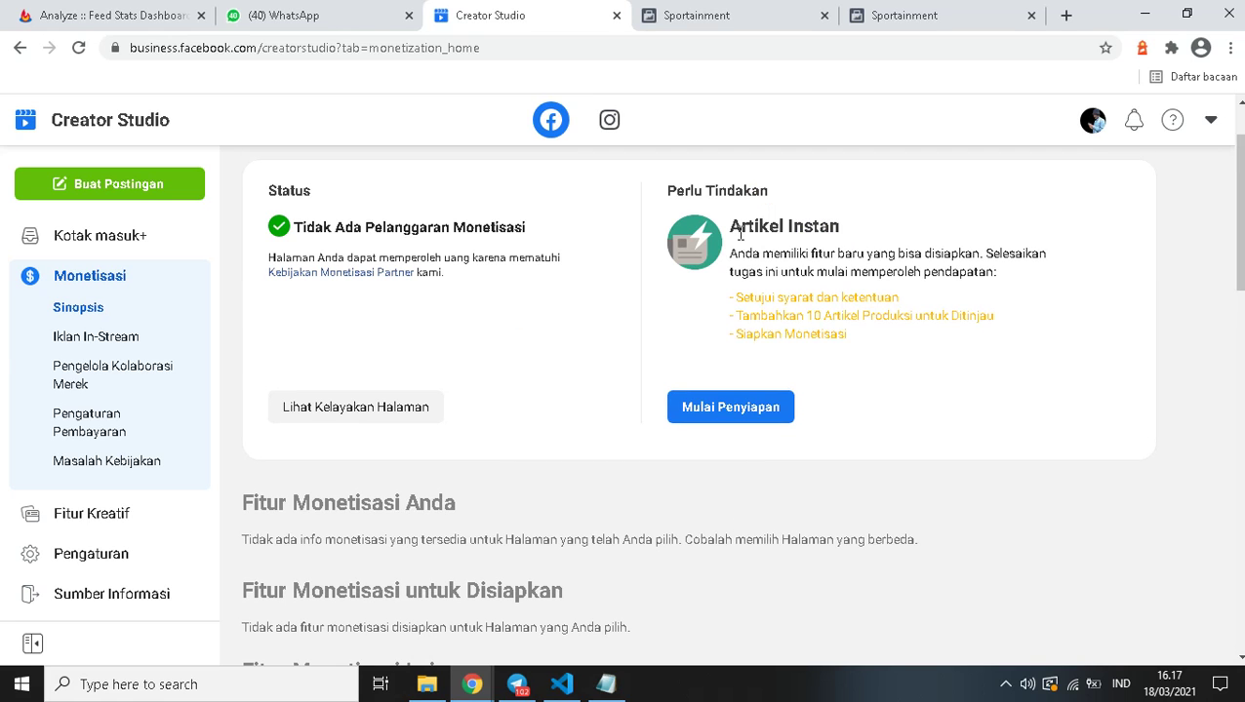
{"action": "left_click_drag", "start_coordinate": [734, 226], "coordinate": [848, 233]}
{"action": "scroll", "coordinate": [330, 198], "scroll_direction": "up", "scroll_amount": 1}
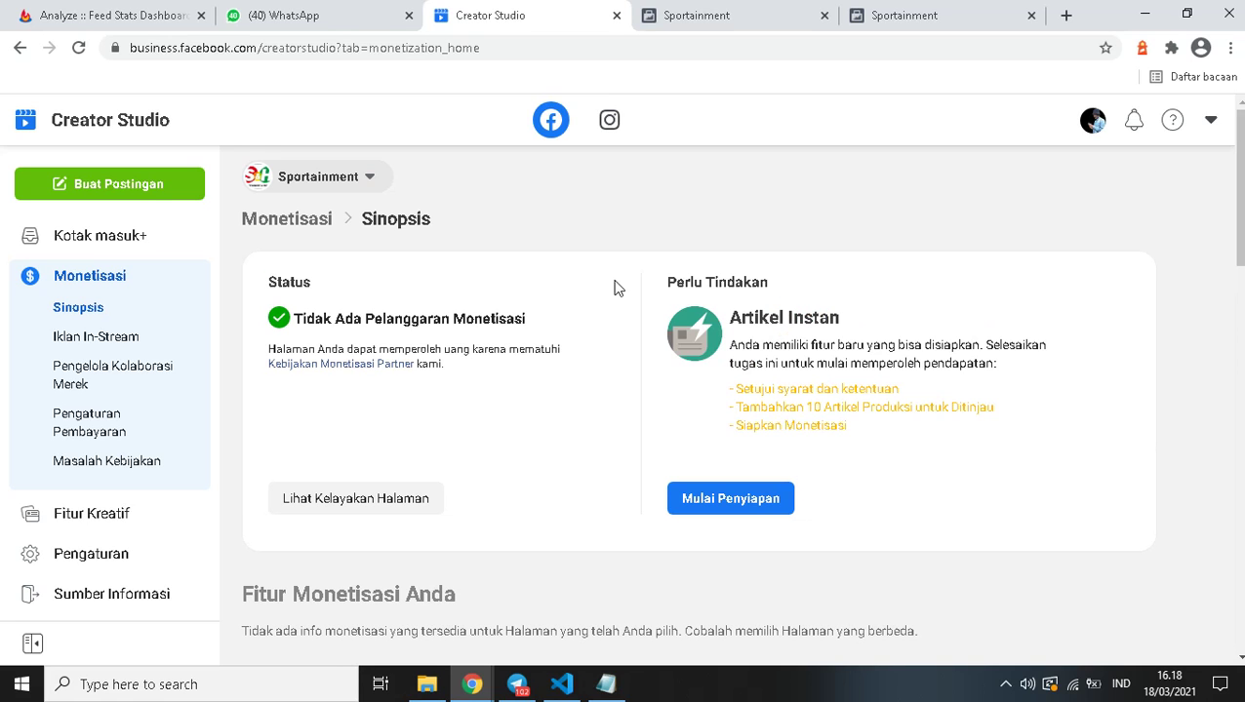
{"action": "left_click", "coordinate": [324, 185]}
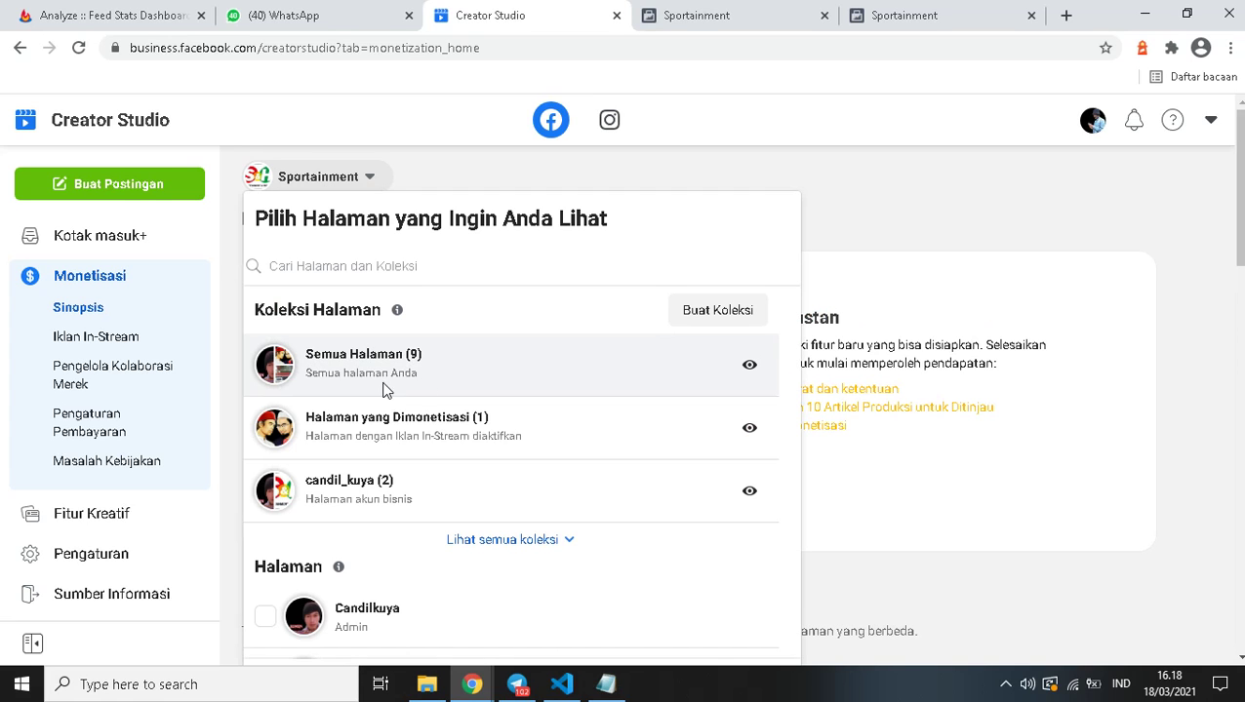
{"action": "left_click", "coordinate": [843, 480]}
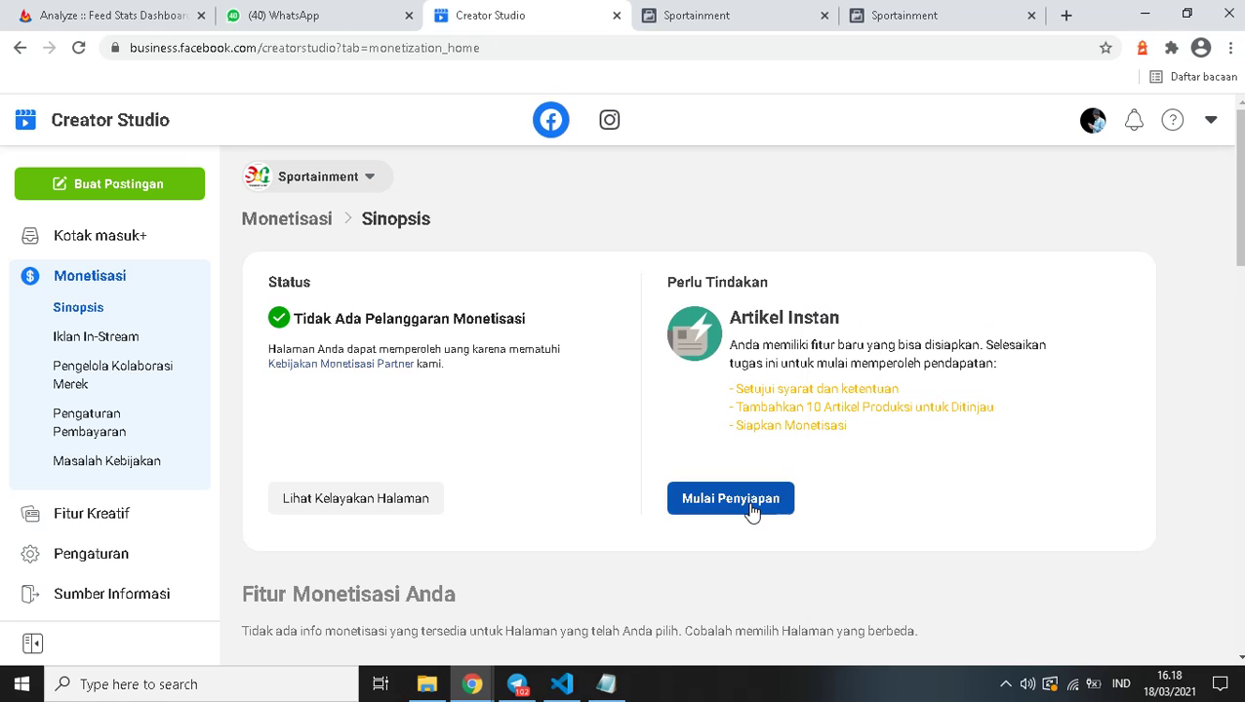
Step: Start the Artikel Instan setup, review the eligible pages and select Kreator Subang as the page to set up
{"action": "left_click", "coordinate": [752, 511]}
{"action": "scroll", "coordinate": [559, 473], "scroll_direction": "down", "scroll_amount": 2}
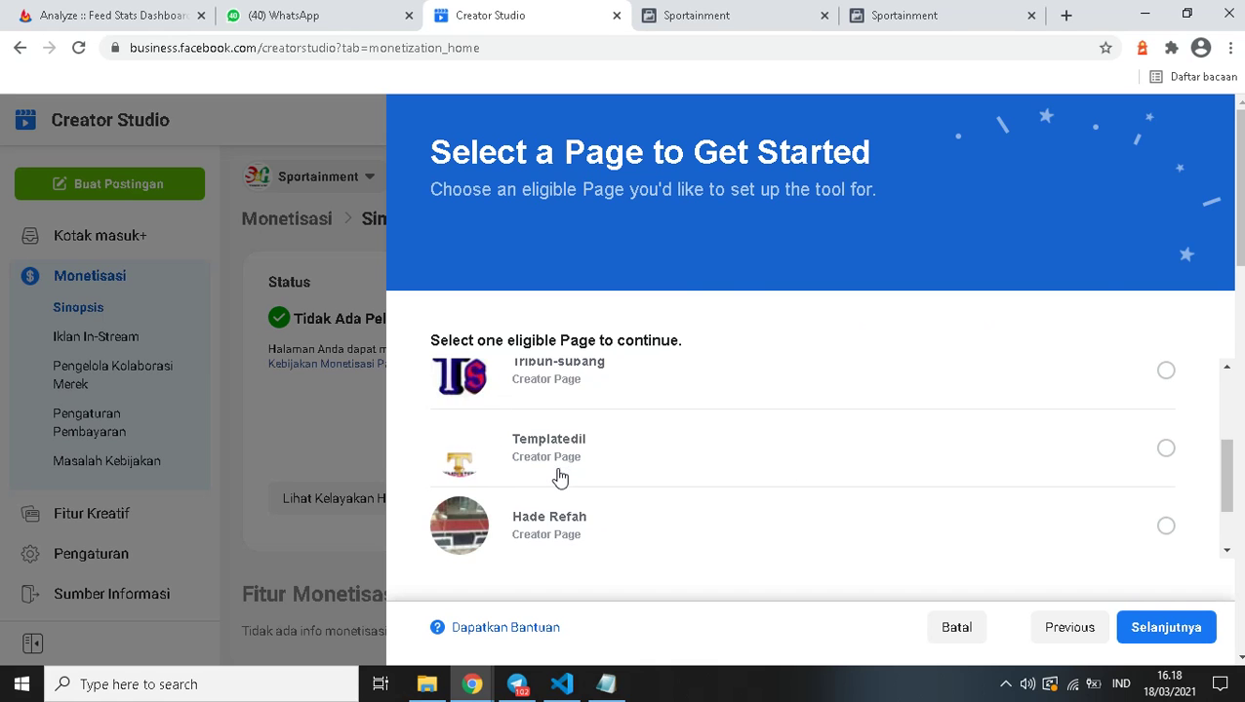
{"action": "scroll", "coordinate": [559, 473], "scroll_direction": "up", "scroll_amount": 2}
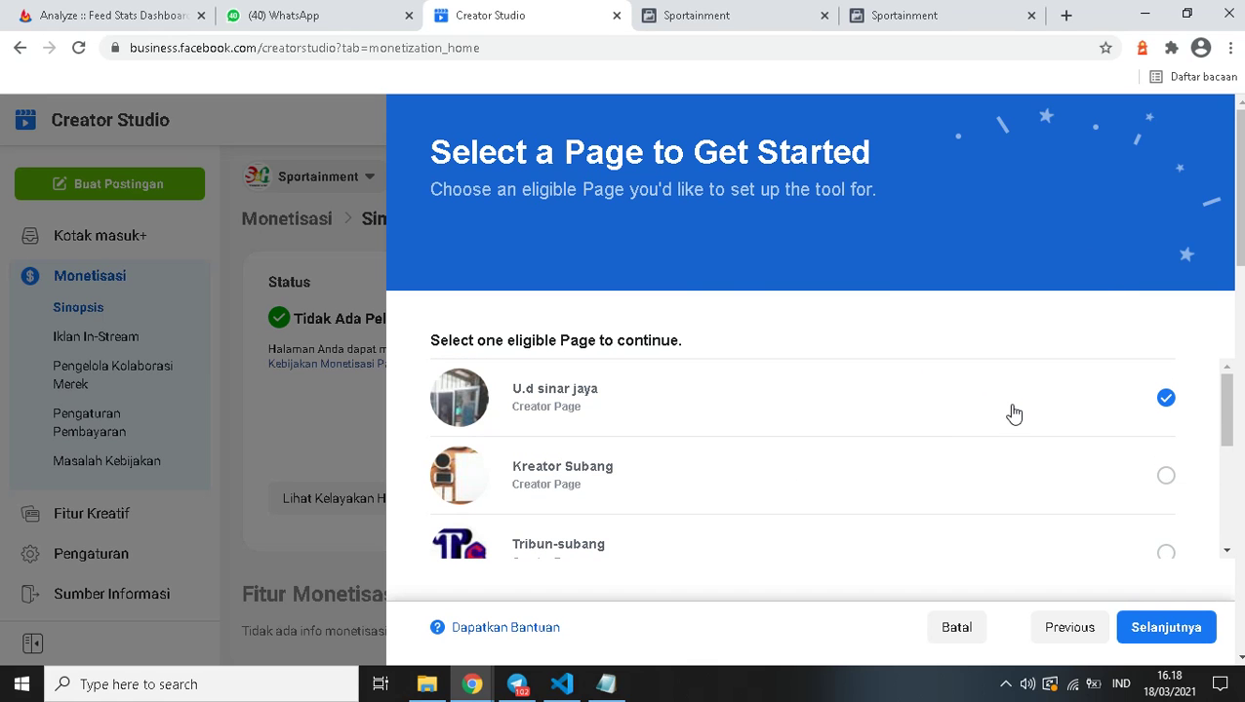
{"action": "scroll", "coordinate": [772, 486], "scroll_direction": "down", "scroll_amount": 1}
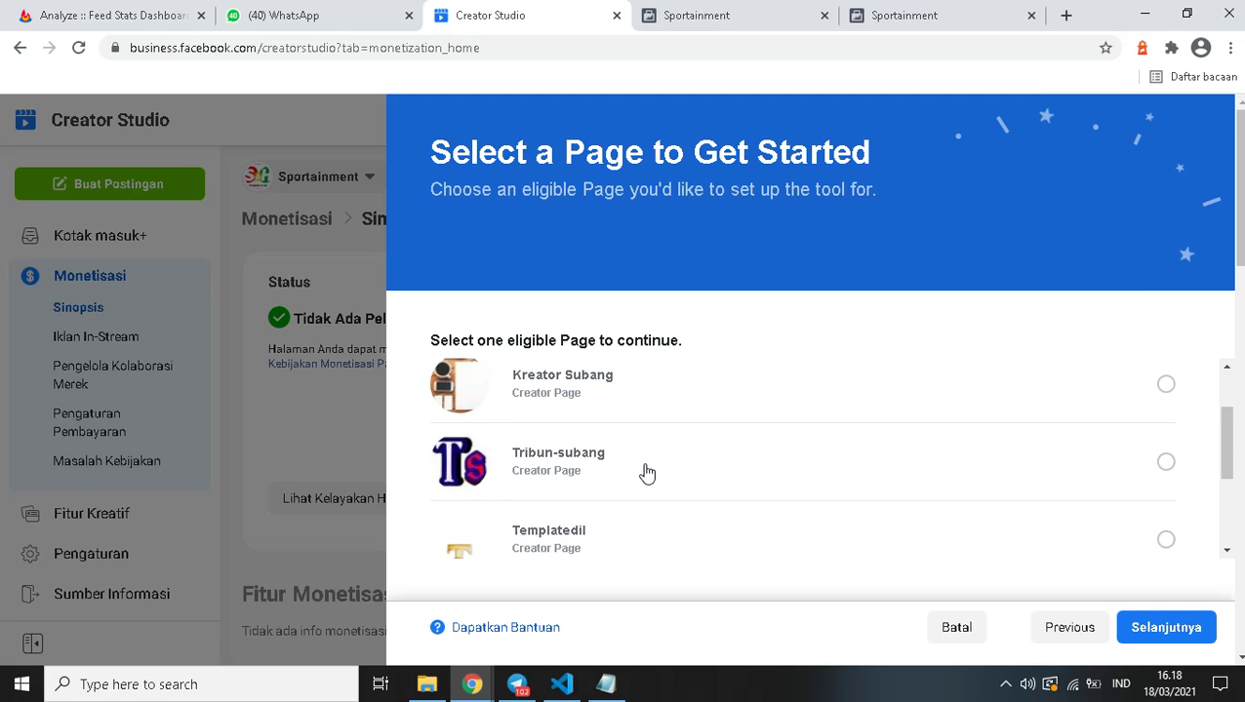
{"action": "scroll", "coordinate": [624, 482], "scroll_direction": "down", "scroll_amount": 1}
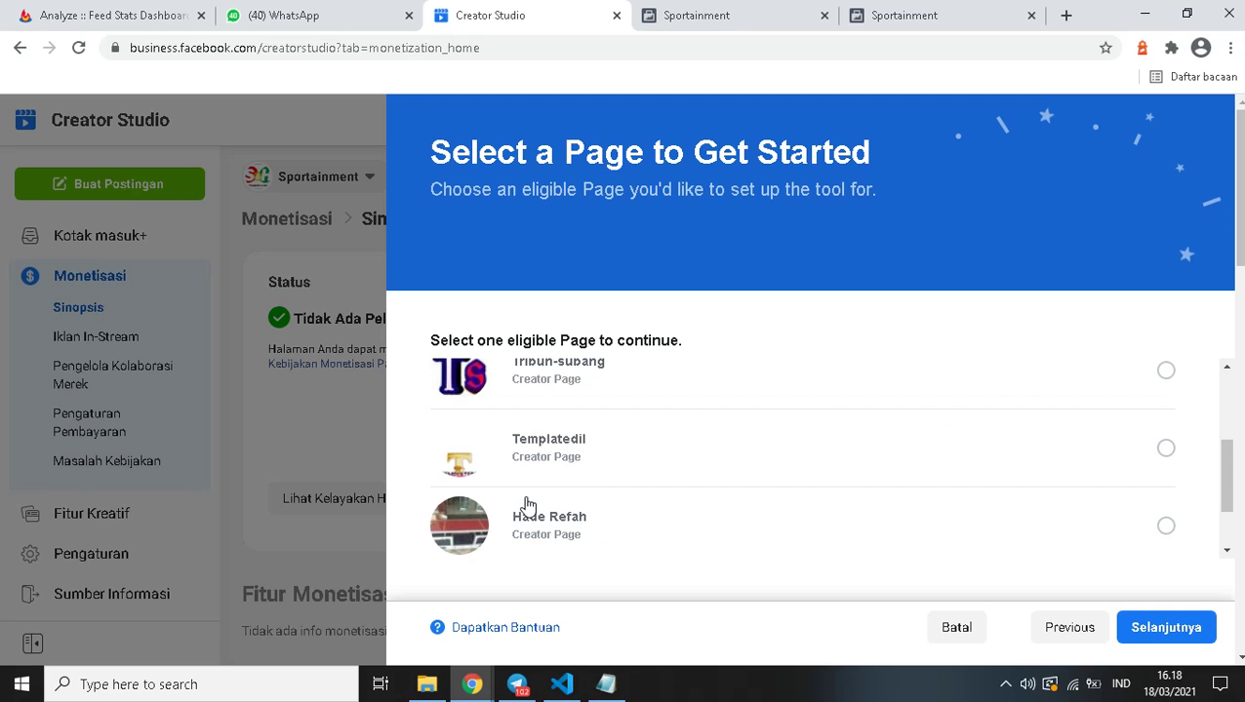
{"action": "scroll", "coordinate": [522, 507], "scroll_direction": "down", "scroll_amount": 2}
{"action": "scroll", "coordinate": [710, 510], "scroll_direction": "up", "scroll_amount": 6}
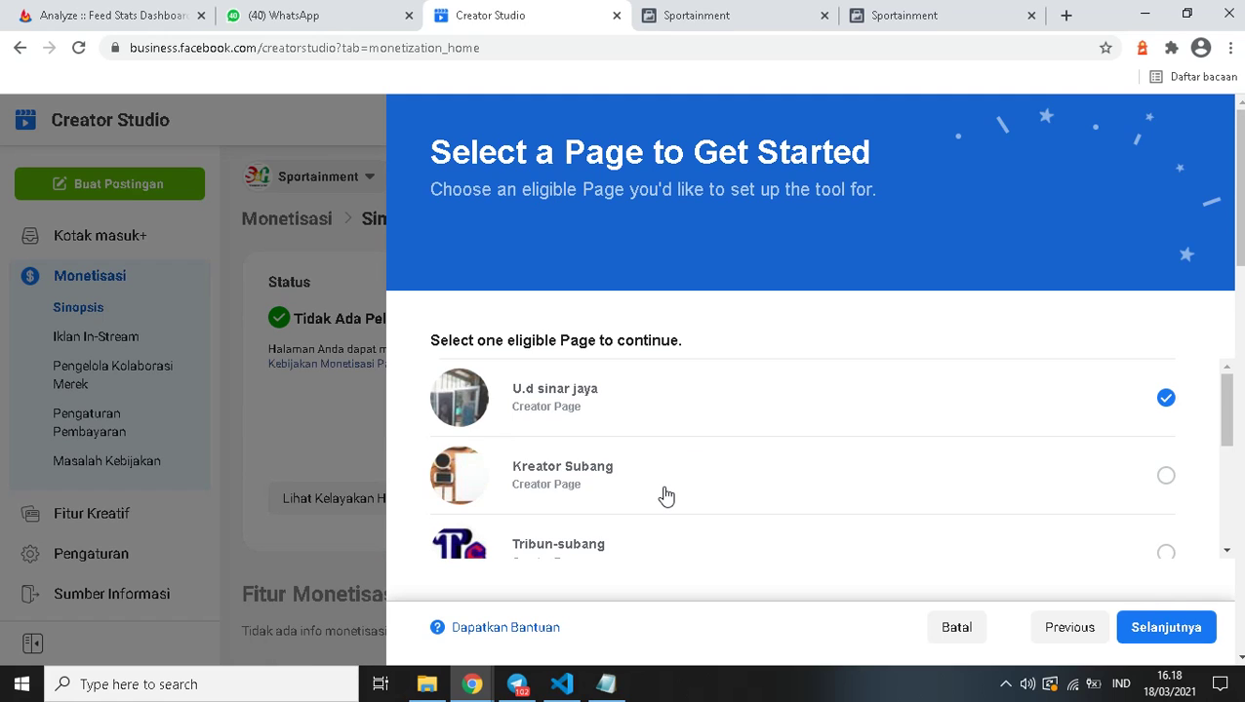
{"action": "left_click", "coordinate": [661, 488]}
{"action": "scroll", "coordinate": [651, 522], "scroll_direction": "down", "scroll_amount": 1}
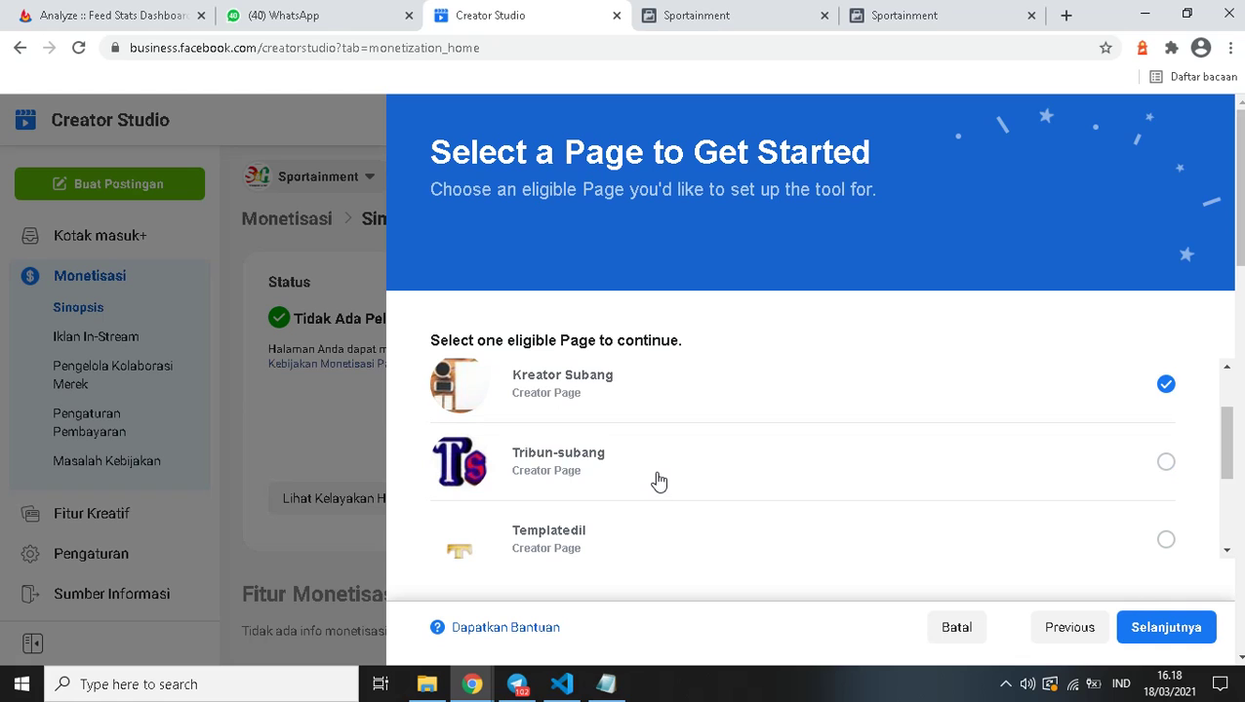
Step: Choose Tribun-subang as the eligible page, continue to its setup tasks and look through the required tasks
{"action": "left_click", "coordinate": [658, 481]}
{"action": "left_click", "coordinate": [1171, 629]}
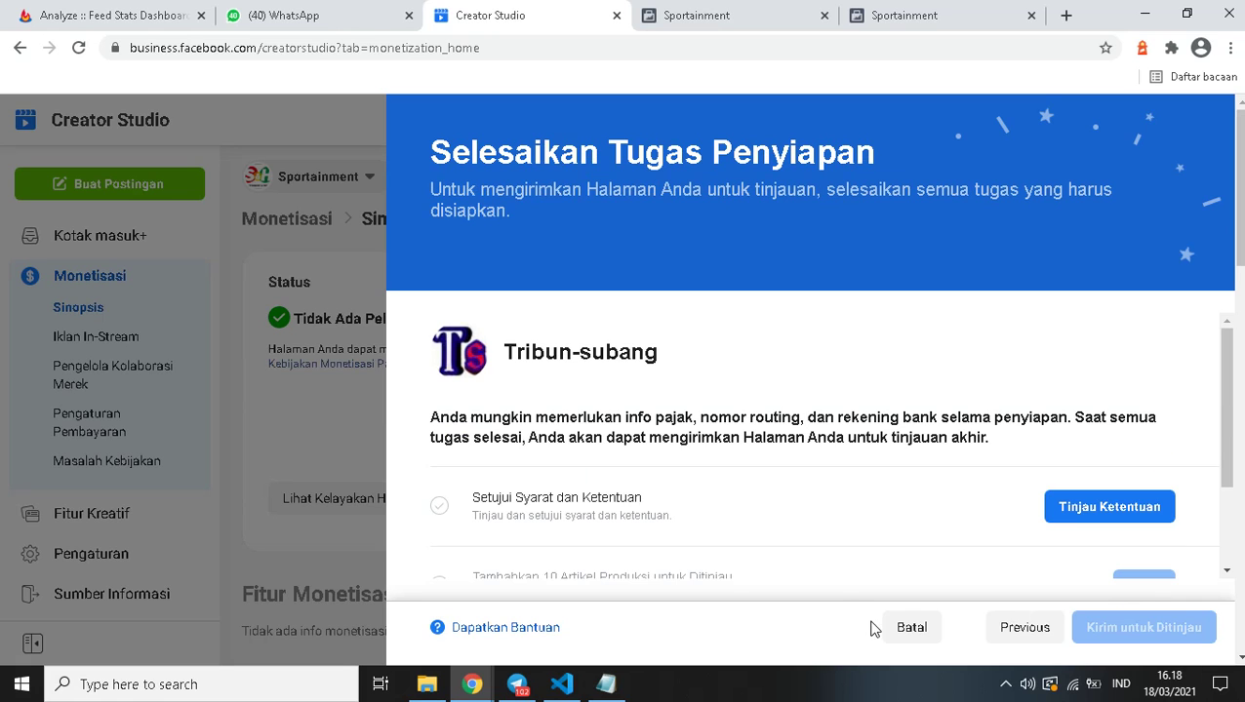
{"action": "scroll", "coordinate": [892, 502], "scroll_direction": "down", "scroll_amount": 2}
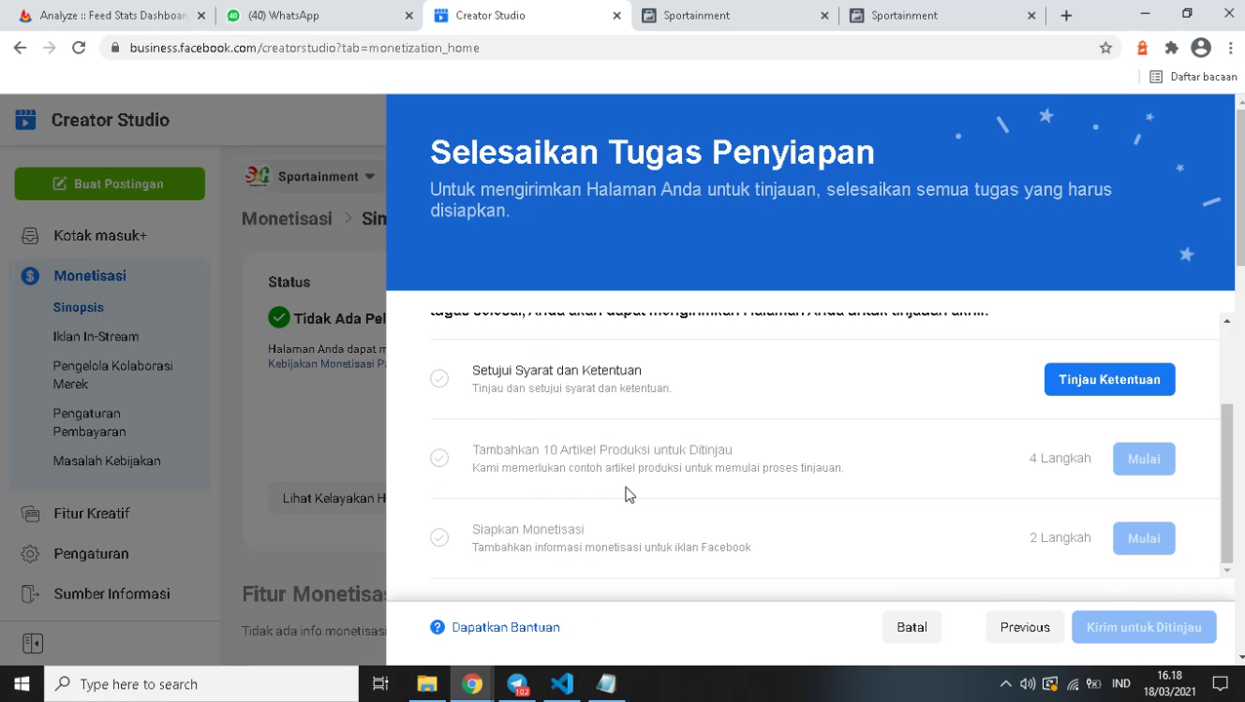
{"action": "scroll", "coordinate": [623, 485], "scroll_direction": "up", "scroll_amount": 2}
{"action": "scroll", "coordinate": [655, 516], "scroll_direction": "down", "scroll_amount": 2}
{"action": "scroll", "coordinate": [654, 515], "scroll_direction": "down", "scroll_amount": 2}
{"action": "scroll", "coordinate": [653, 515], "scroll_direction": "up", "scroll_amount": 2}
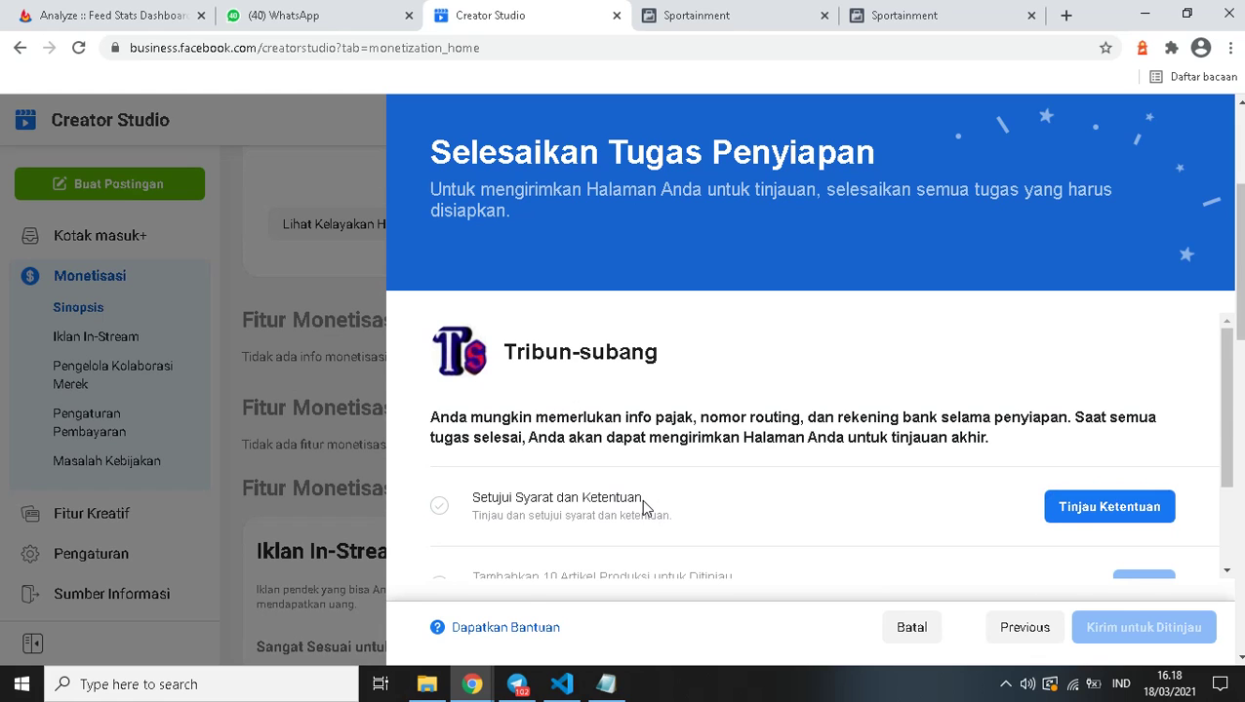
Step: Back out of the Artikel Instan setup, close the Kelayakan Halaman overview and look over the monetization features on Sinopsis
{"action": "left_click", "coordinate": [1015, 639]}
{"action": "left_click", "coordinate": [1048, 636]}
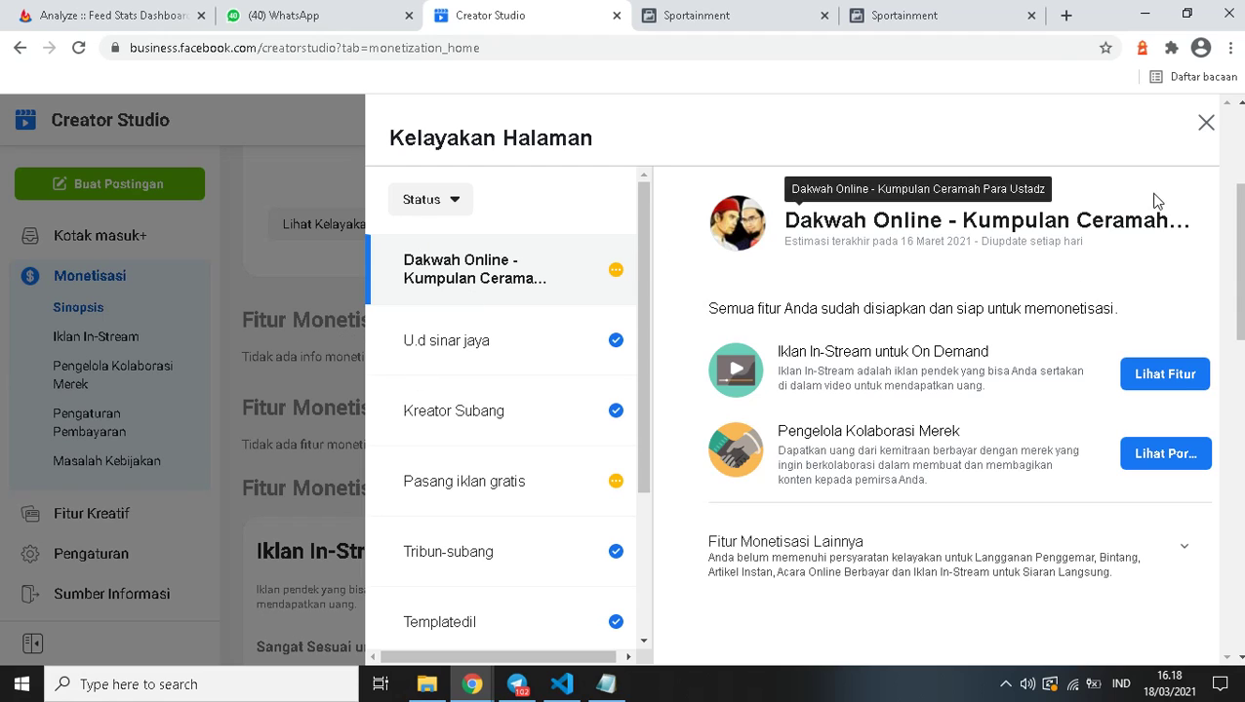
{"action": "left_click", "coordinate": [1204, 127]}
{"action": "scroll", "coordinate": [464, 513], "scroll_direction": "down", "scroll_amount": 3}
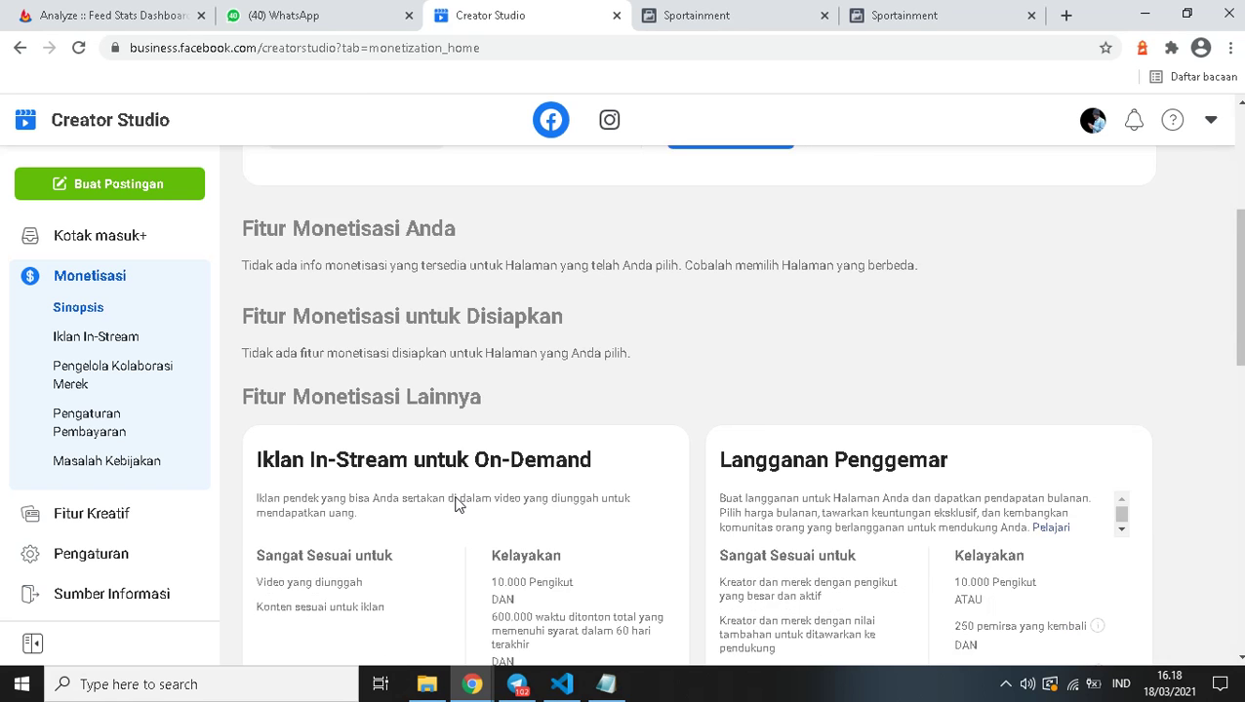
{"action": "scroll", "coordinate": [273, 480], "scroll_direction": "up", "scroll_amount": 5}
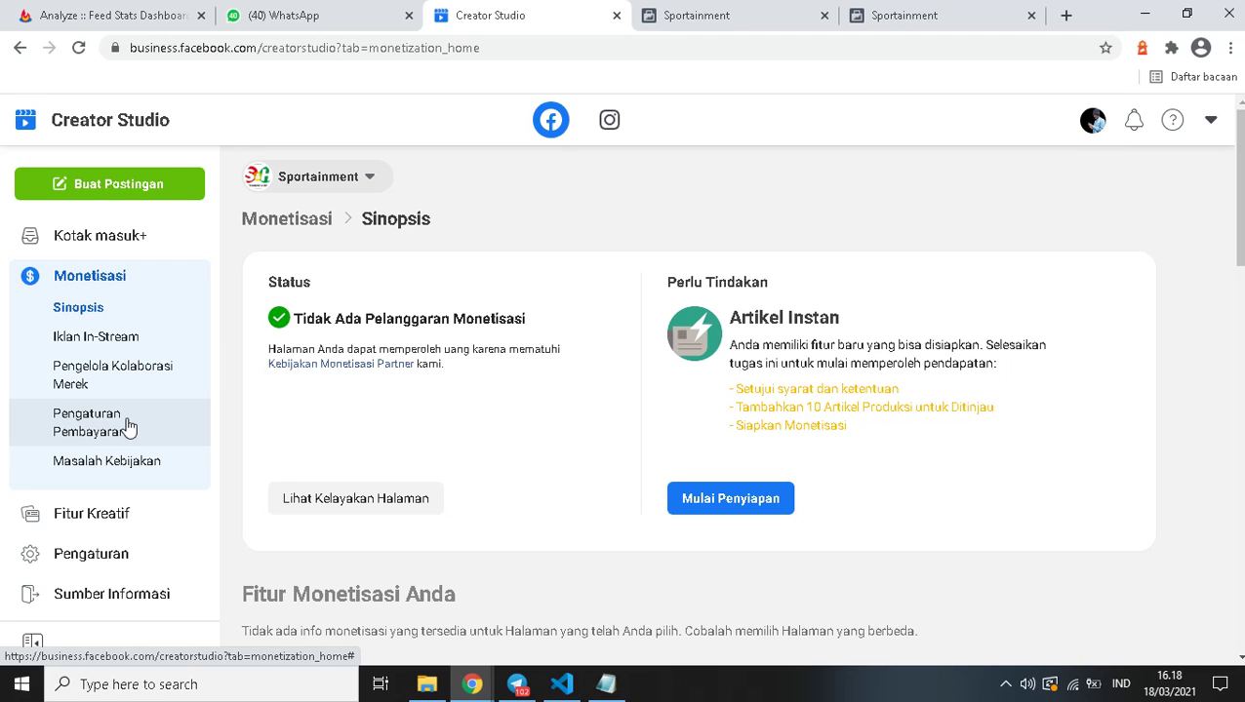
Step: Look over the Halaman & Izin settings and the Galeri Konten section, returning to the Monetisasi overview
{"action": "scroll", "coordinate": [122, 487], "scroll_direction": "up", "scroll_amount": 2}
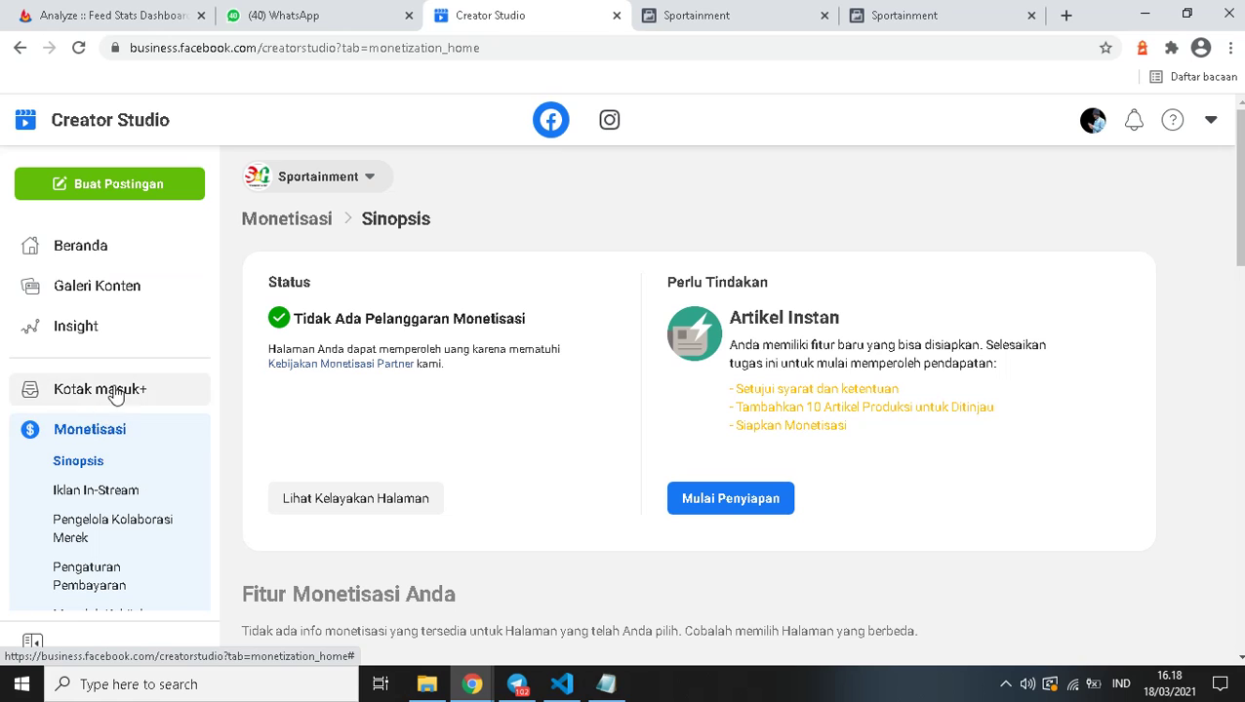
{"action": "scroll", "coordinate": [106, 449], "scroll_direction": "down", "scroll_amount": 2}
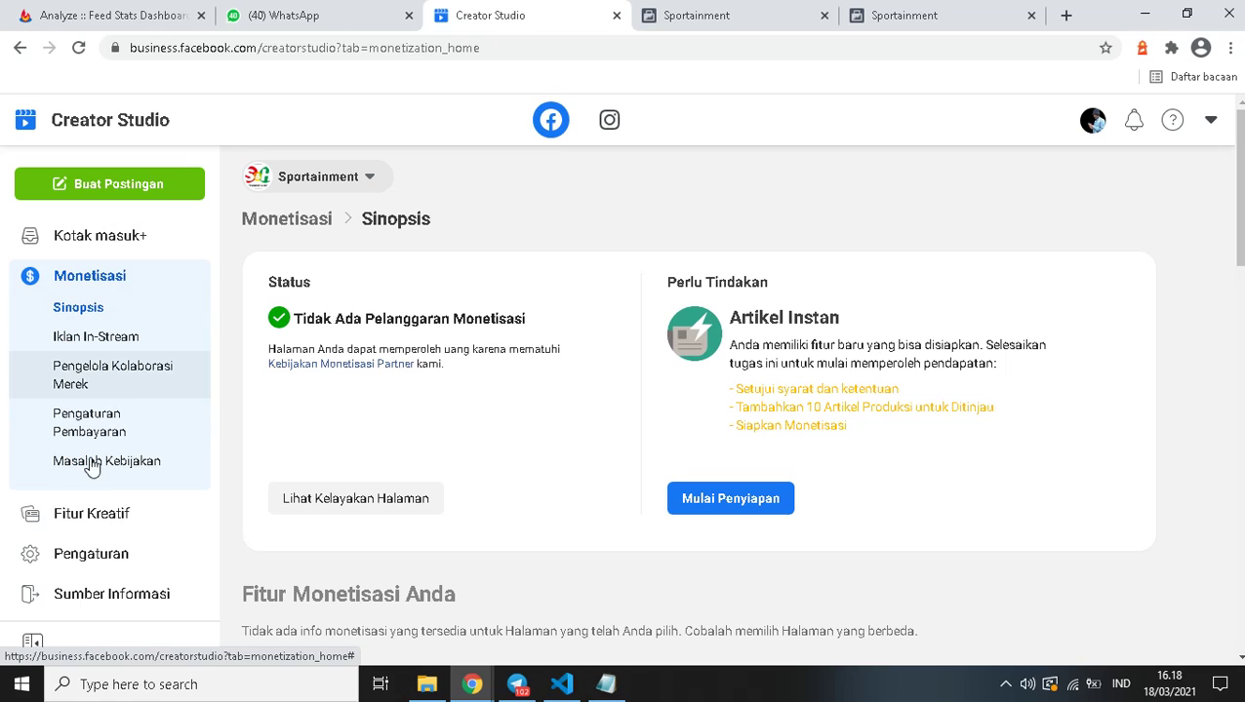
{"action": "left_click", "coordinate": [114, 554]}
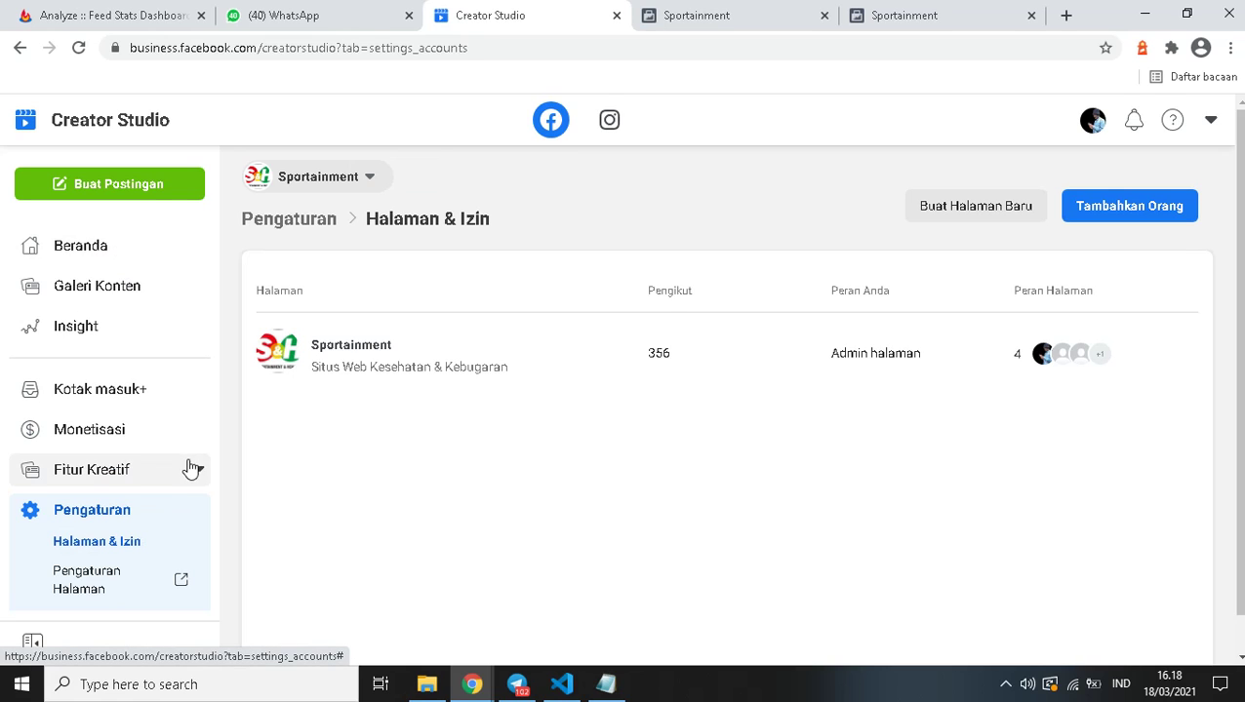
{"action": "left_click", "coordinate": [185, 298]}
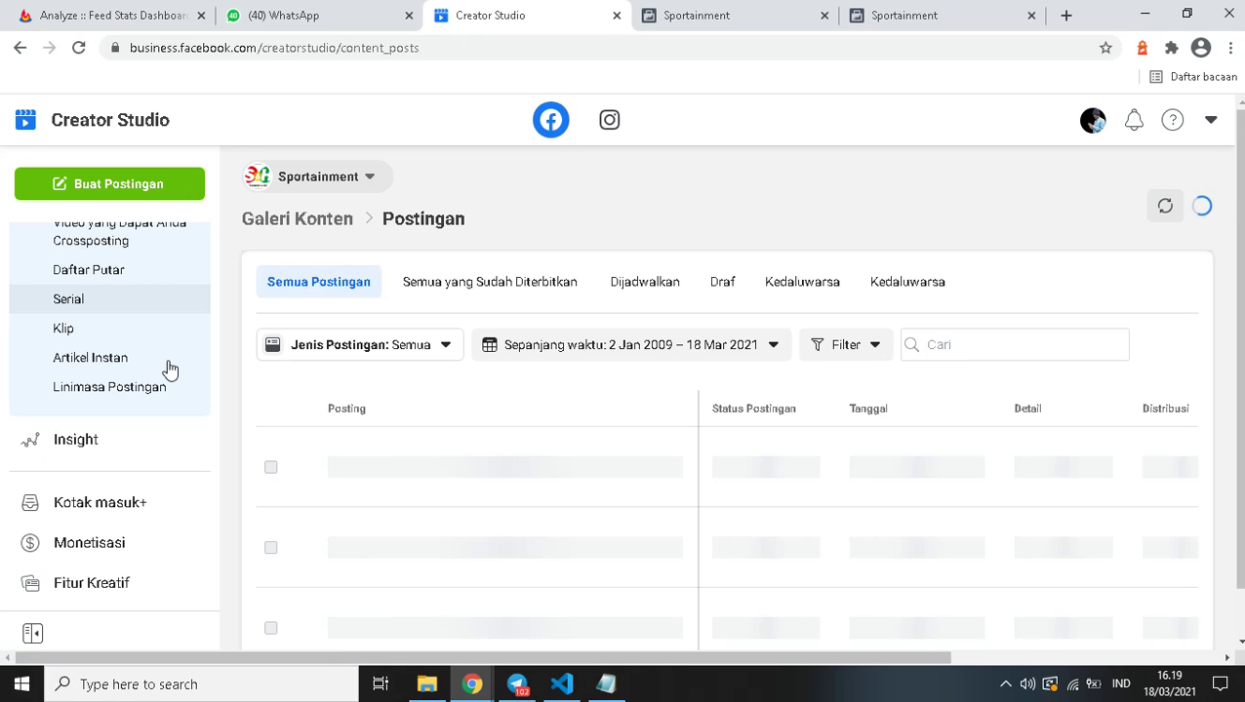
{"action": "scroll", "coordinate": [194, 503], "scroll_direction": "down", "scroll_amount": 3}
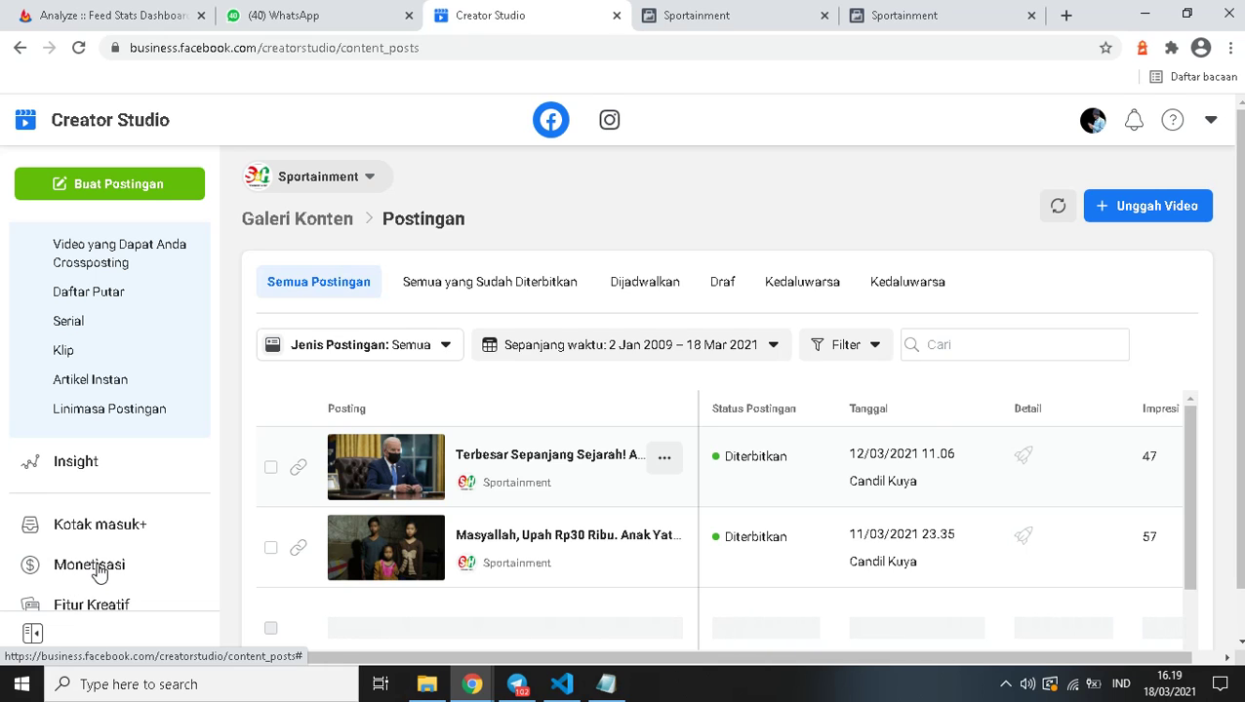
{"action": "scroll", "coordinate": [101, 574], "scroll_direction": "down", "scroll_amount": 1}
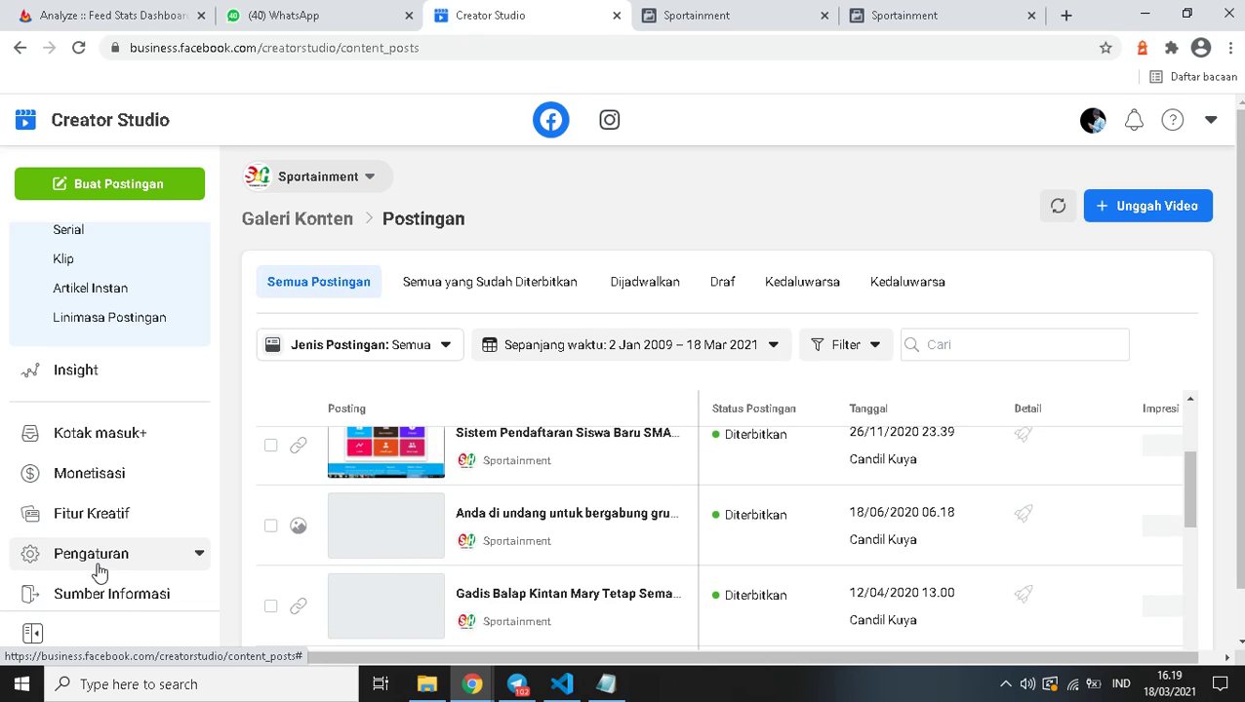
{"action": "left_click", "coordinate": [112, 489]}
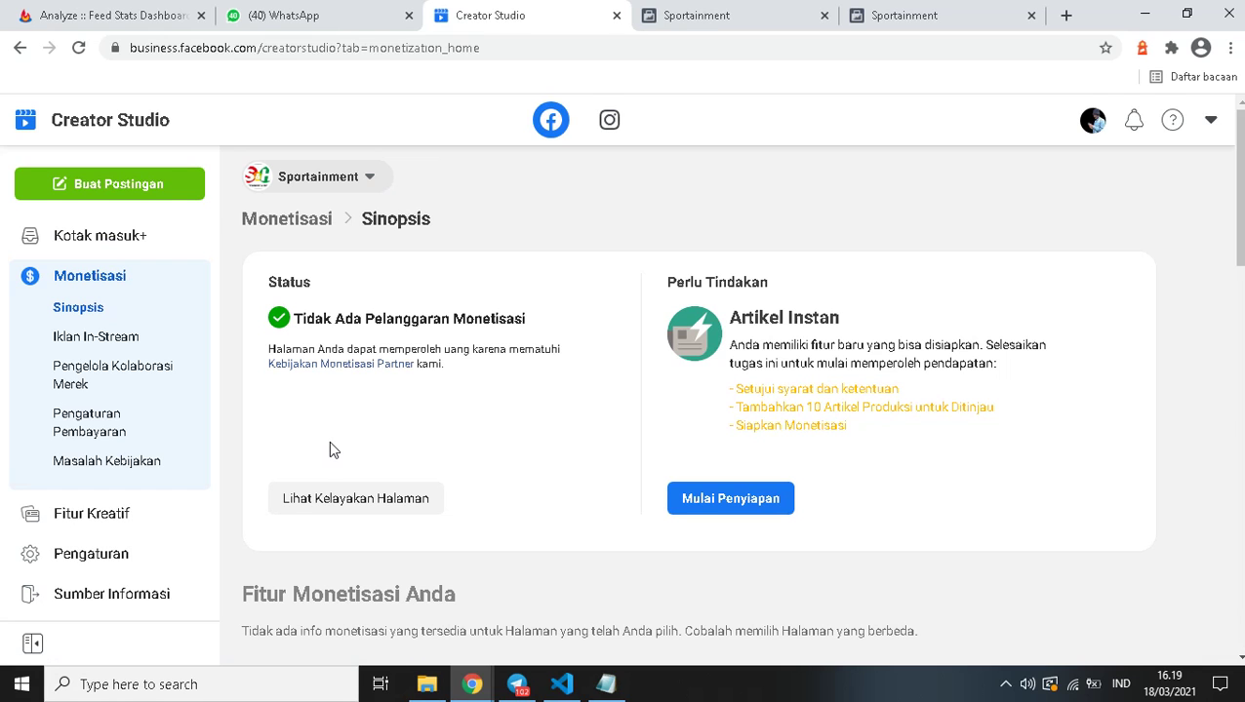
{"action": "scroll", "coordinate": [561, 440], "scroll_direction": "down", "scroll_amount": 2}
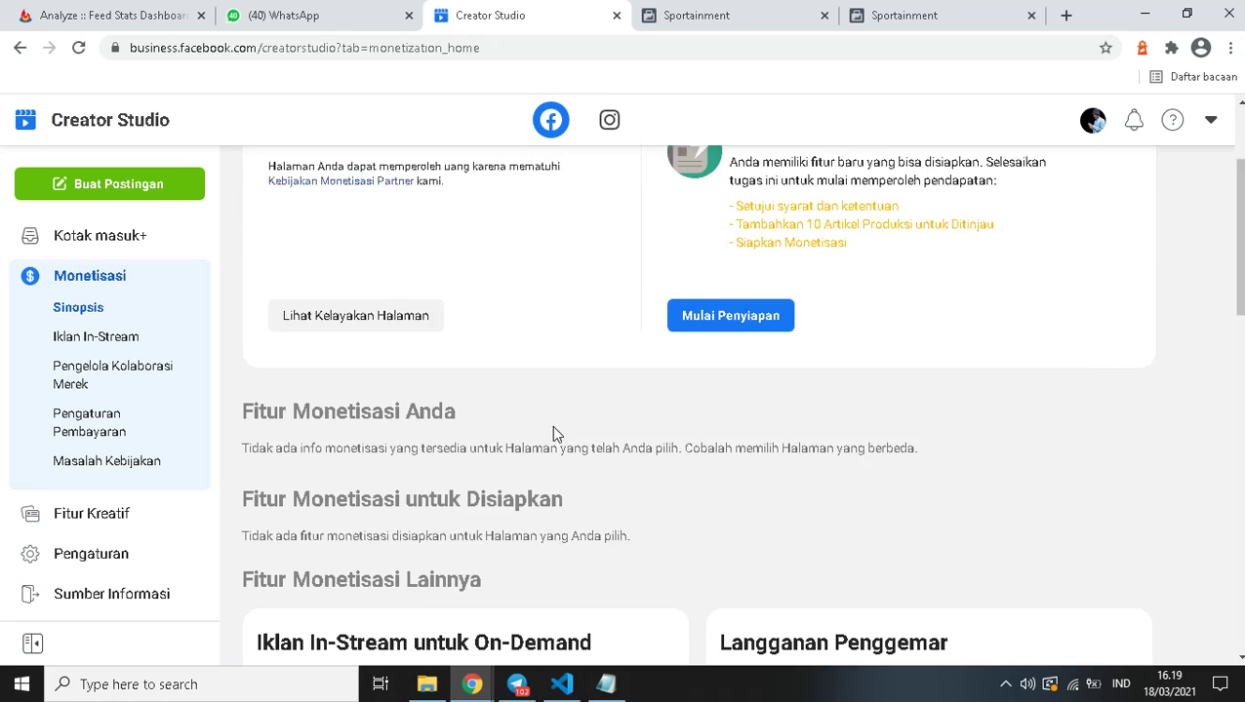
{"action": "scroll", "coordinate": [553, 433], "scroll_direction": "up", "scroll_amount": 2}
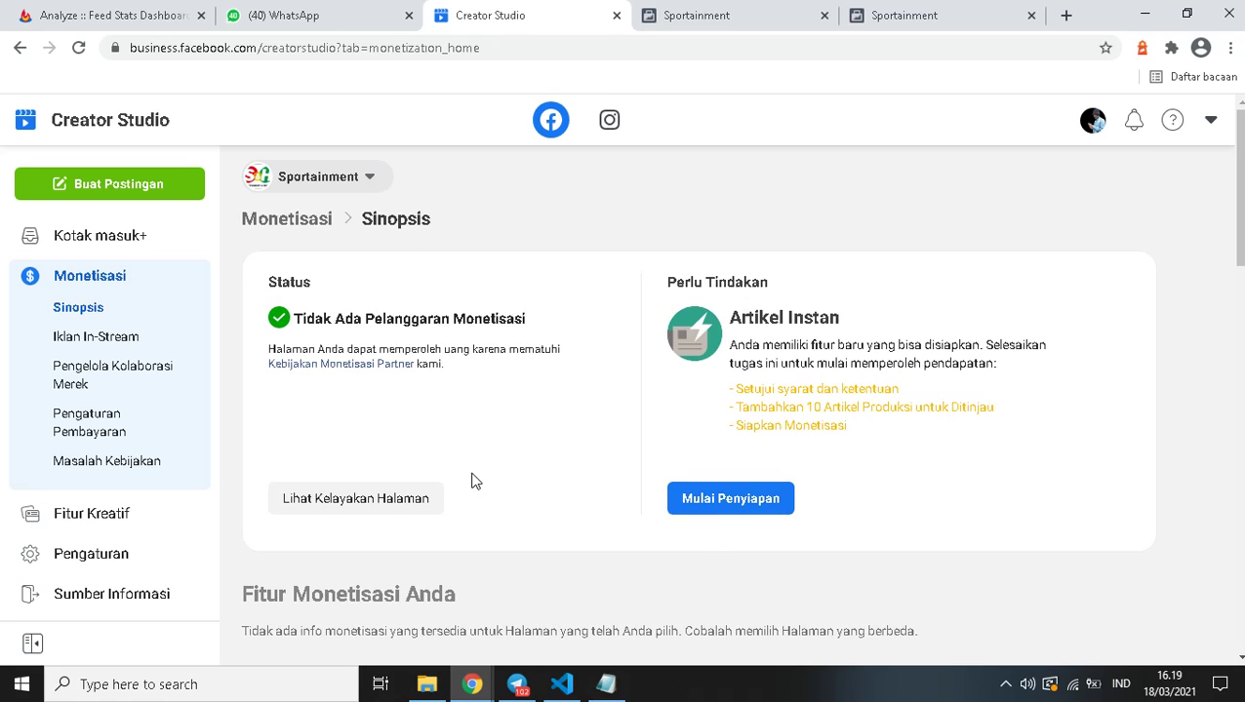
Step: Try to switch the viewed page from Sportainment to Templatedil in the page selector
{"action": "left_click", "coordinate": [339, 187]}
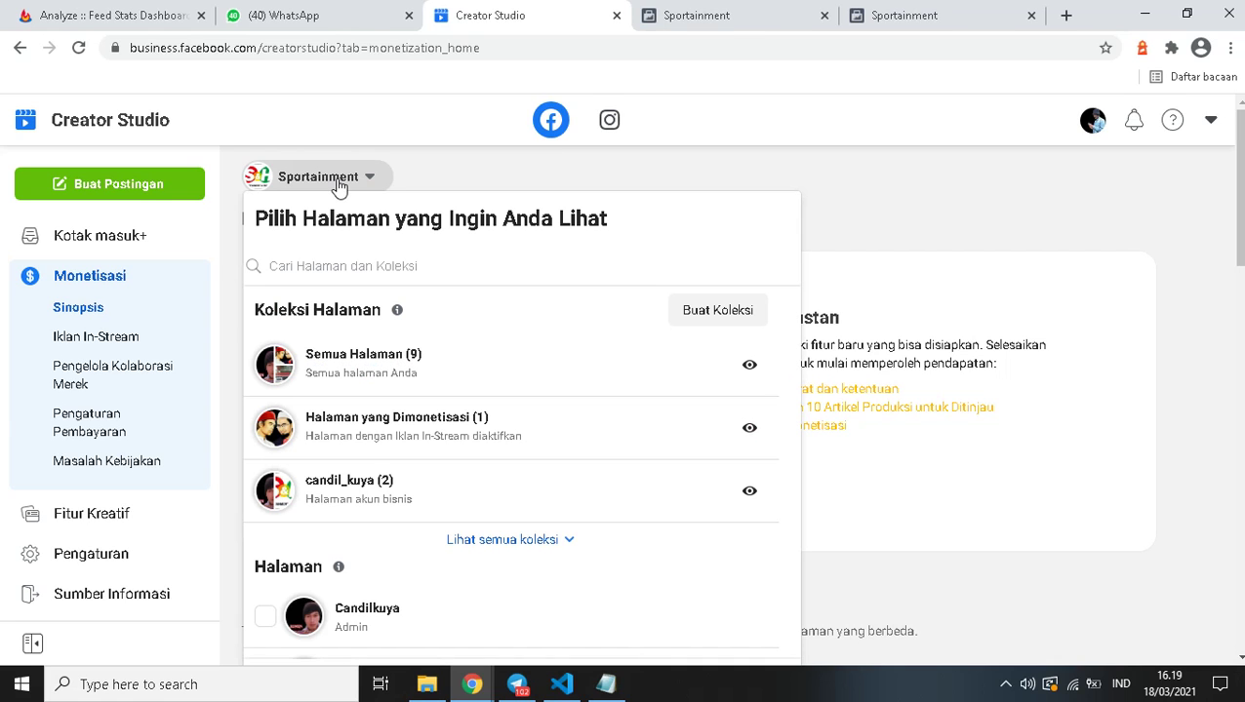
{"action": "scroll", "coordinate": [365, 449], "scroll_direction": "down", "scroll_amount": 2}
{"action": "scroll", "coordinate": [365, 456], "scroll_direction": "down", "scroll_amount": 3}
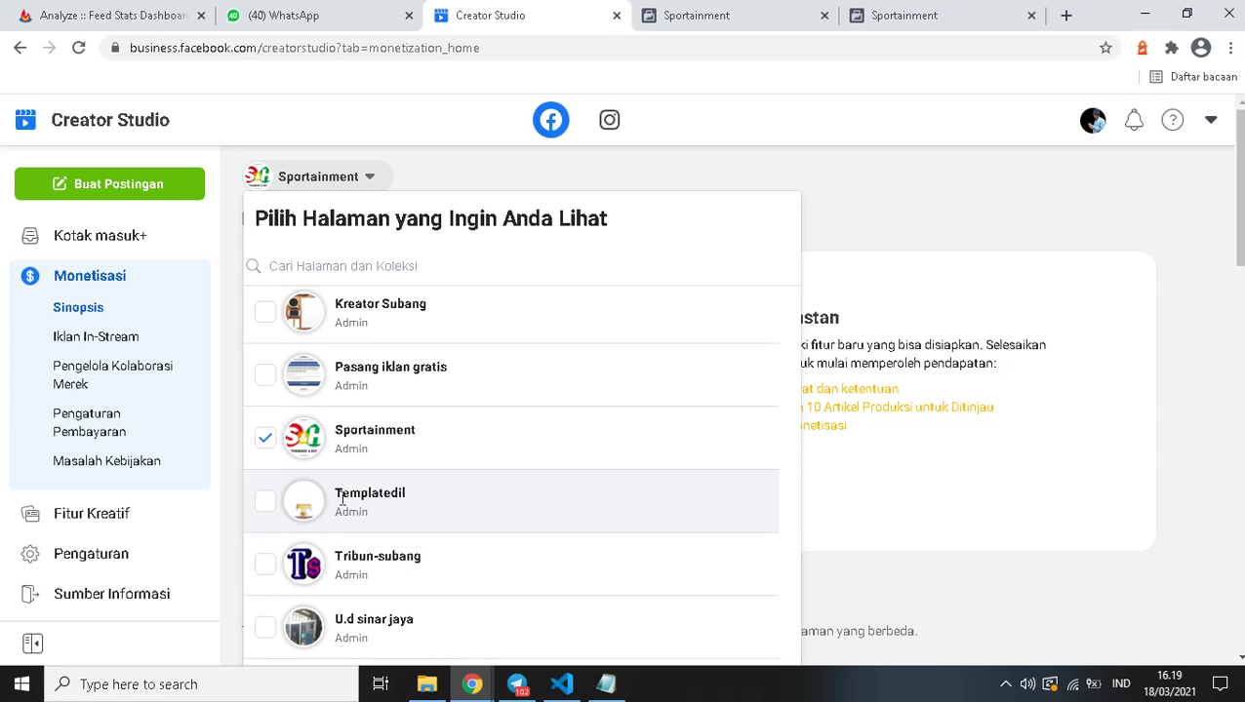
{"action": "left_click", "coordinate": [265, 438]}
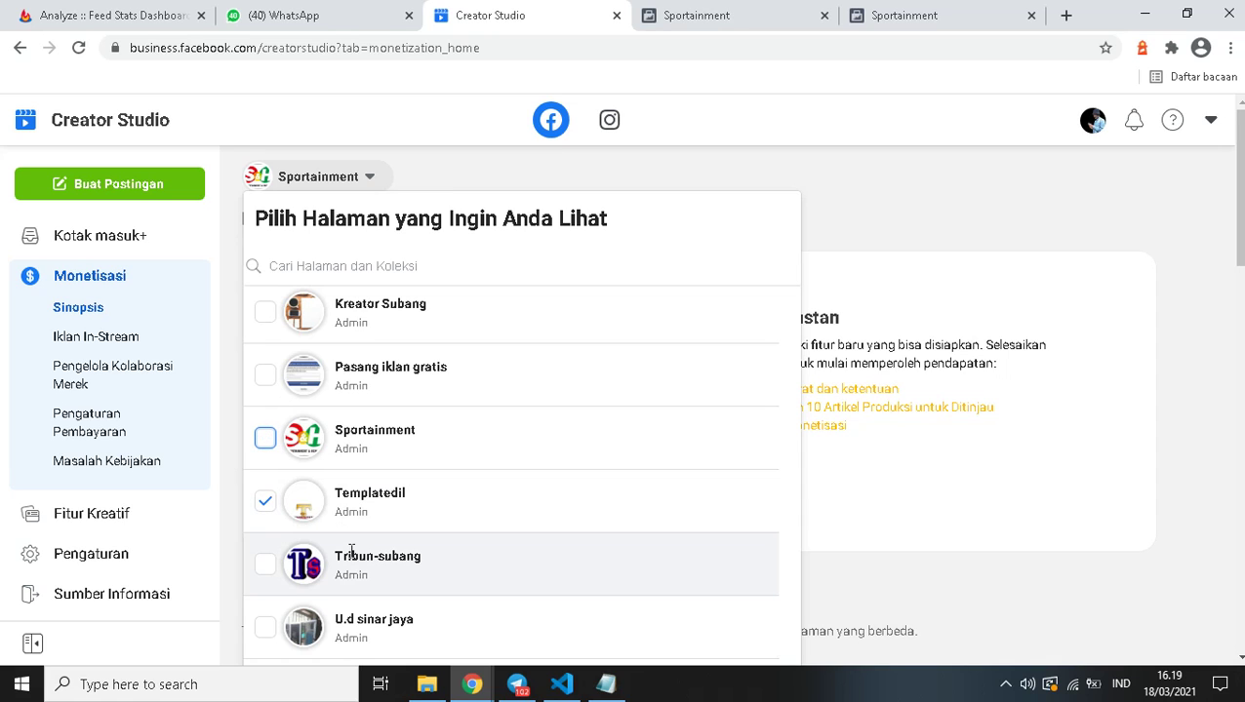
{"action": "left_click", "coordinate": [1176, 341]}
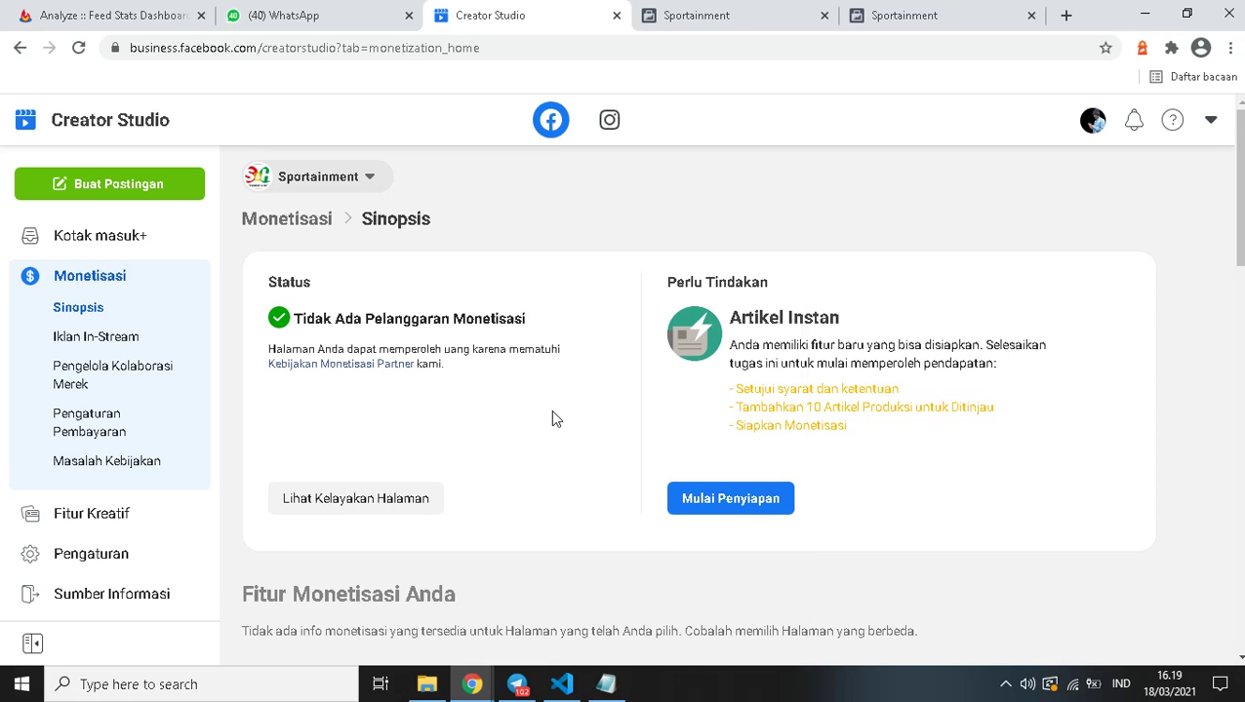
Step: Start the Artikel Instan setup, choose Tribun-subang among the eligible pages and continue to its setup tasks
{"action": "scroll", "coordinate": [553, 415], "scroll_direction": "down", "scroll_amount": 3}
{"action": "scroll", "coordinate": [673, 400], "scroll_direction": "up", "scroll_amount": 3}
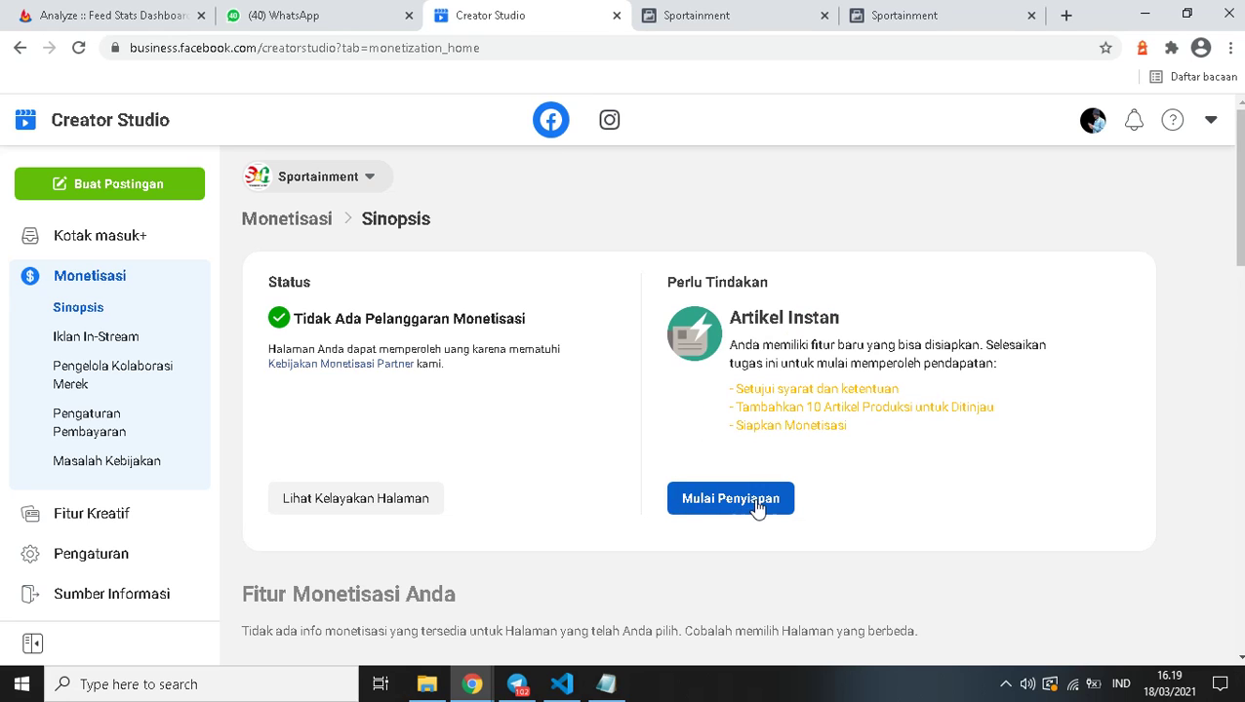
{"action": "left_click", "coordinate": [703, 505]}
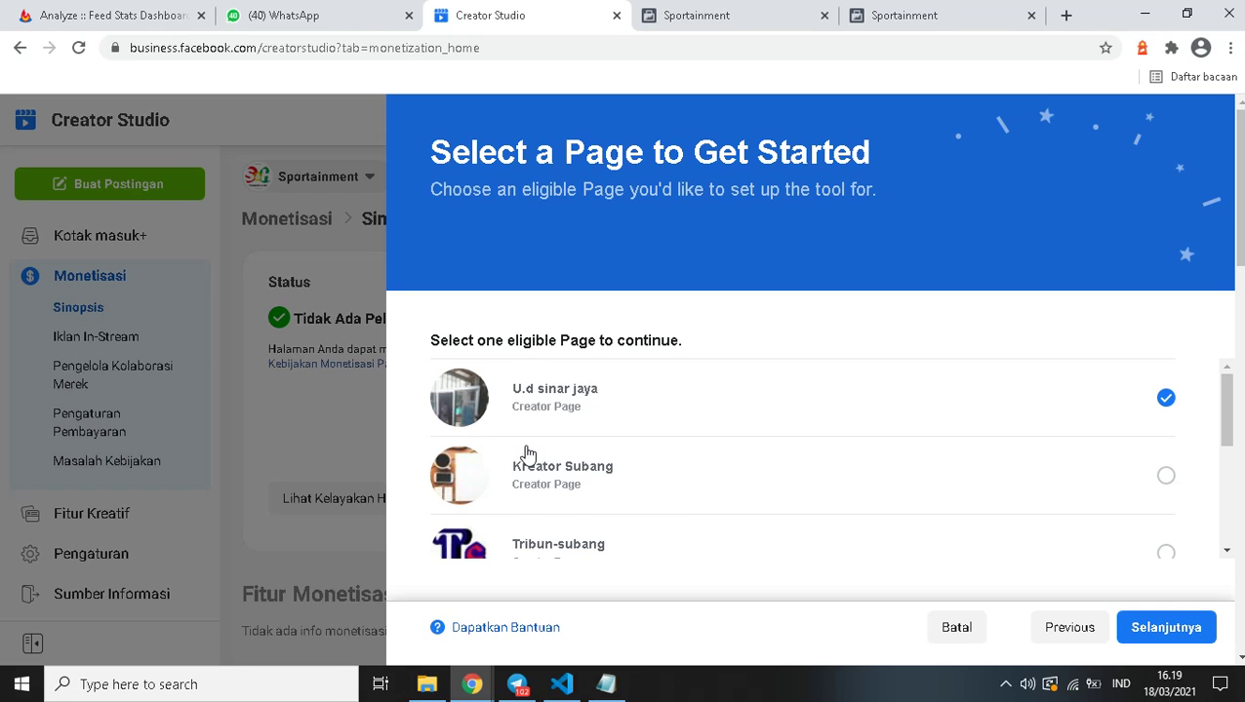
{"action": "scroll", "coordinate": [522, 449], "scroll_direction": "down", "scroll_amount": 1}
{"action": "scroll", "coordinate": [551, 449], "scroll_direction": "down", "scroll_amount": 1}
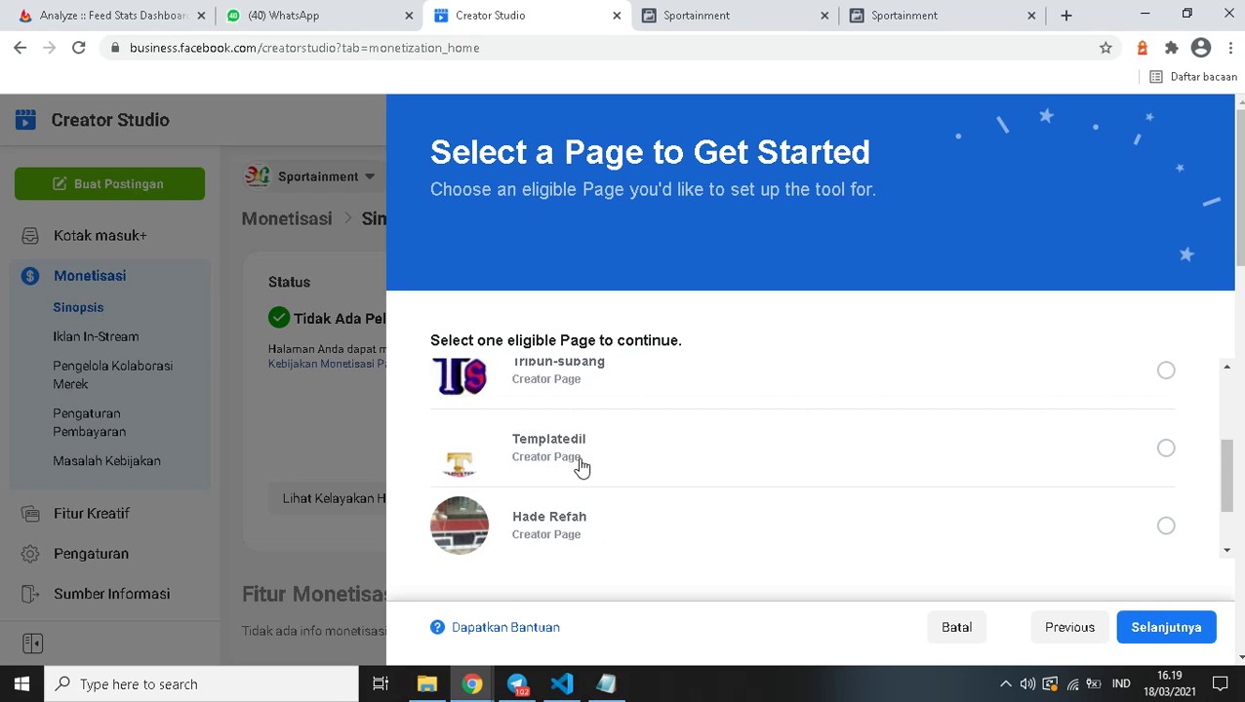
{"action": "scroll", "coordinate": [586, 466], "scroll_direction": "down", "scroll_amount": 1}
{"action": "scroll", "coordinate": [633, 380], "scroll_direction": "up", "scroll_amount": 1}
{"action": "left_click", "coordinate": [634, 379]}
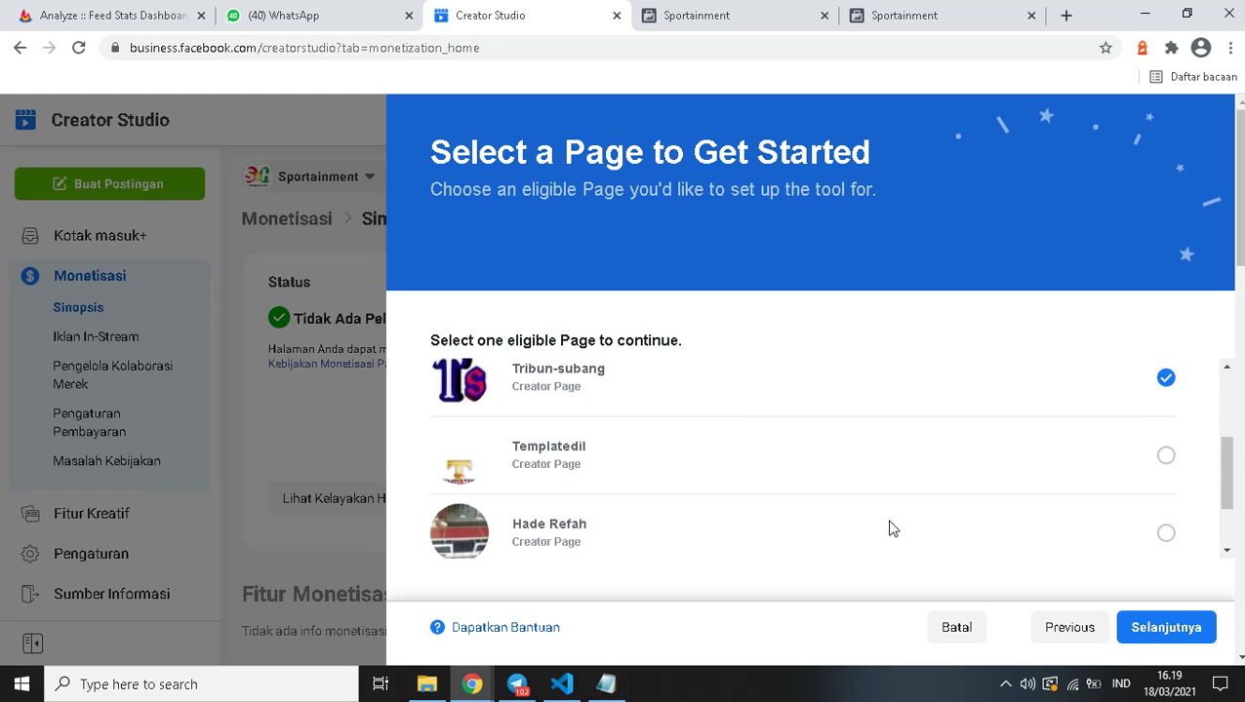
{"action": "scroll", "coordinate": [1075, 527], "scroll_direction": "up", "scroll_amount": 2}
{"action": "scroll", "coordinate": [1075, 500], "scroll_direction": "down", "scroll_amount": 2}
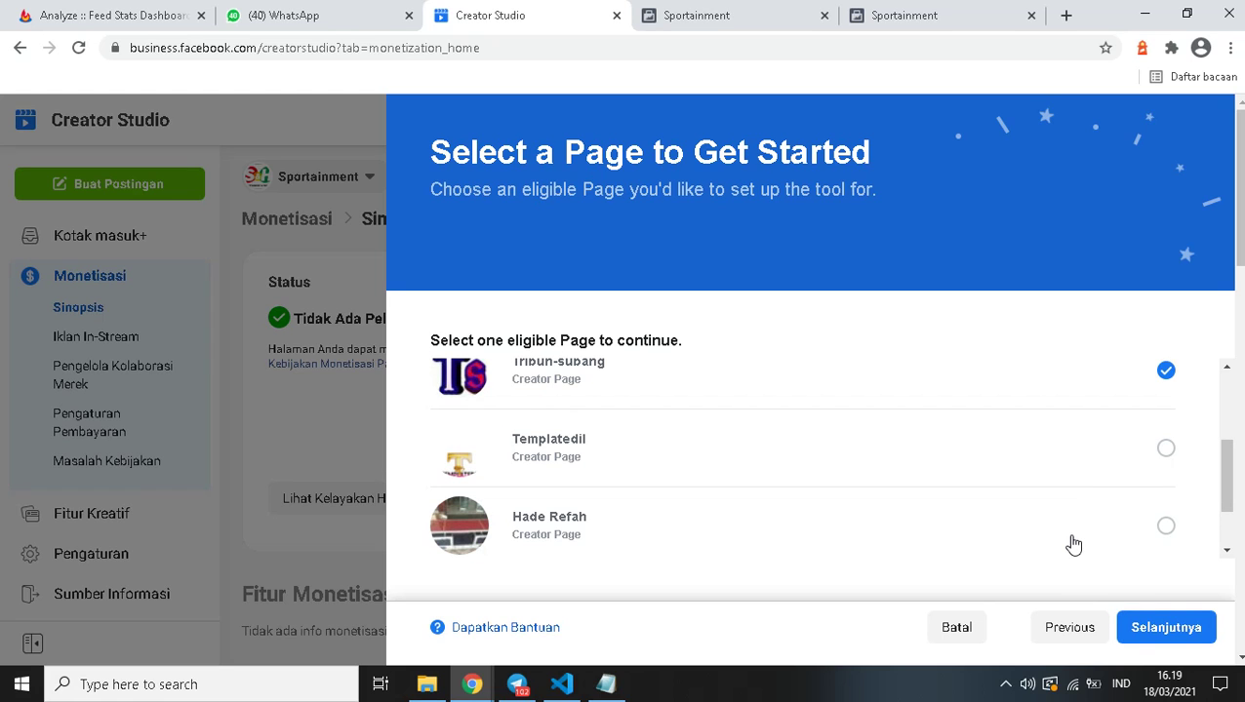
{"action": "left_click", "coordinate": [1178, 628]}
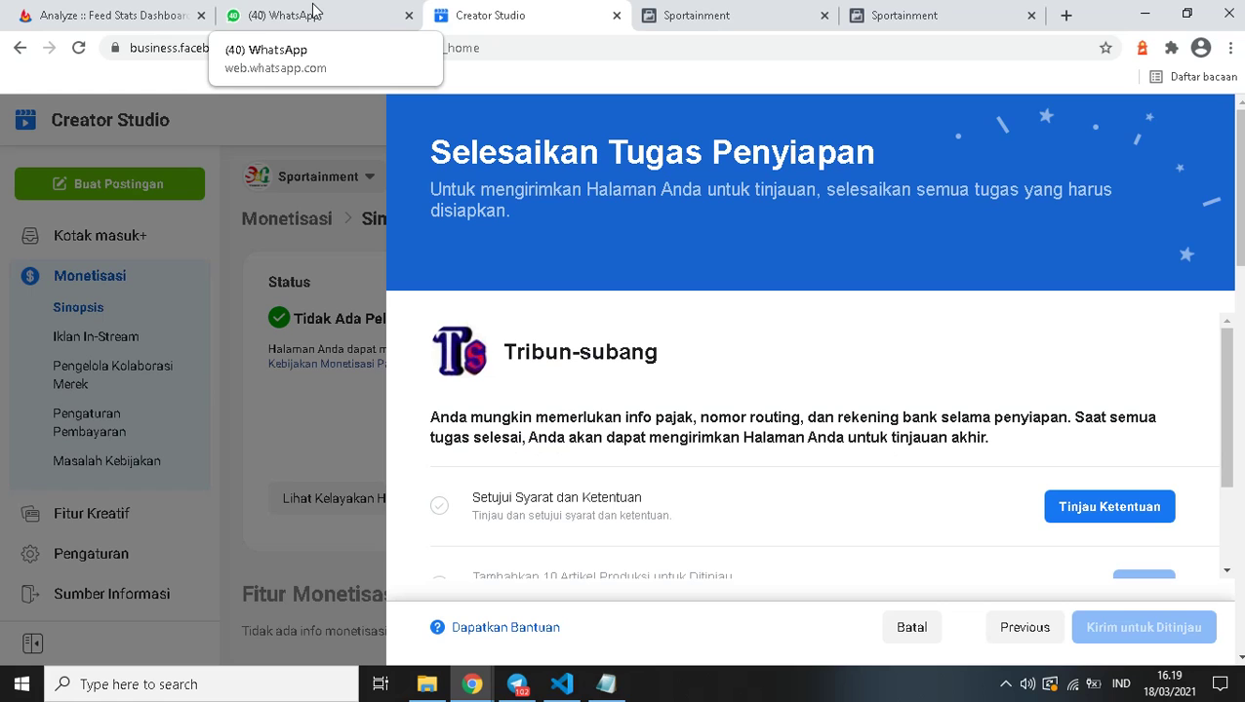
Step: Load blogger.com in place of the FeedBurner dashboard and switch back to Creator Studio
{"action": "left_click", "coordinate": [130, 12]}
{"action": "left_click", "coordinate": [199, 54]}
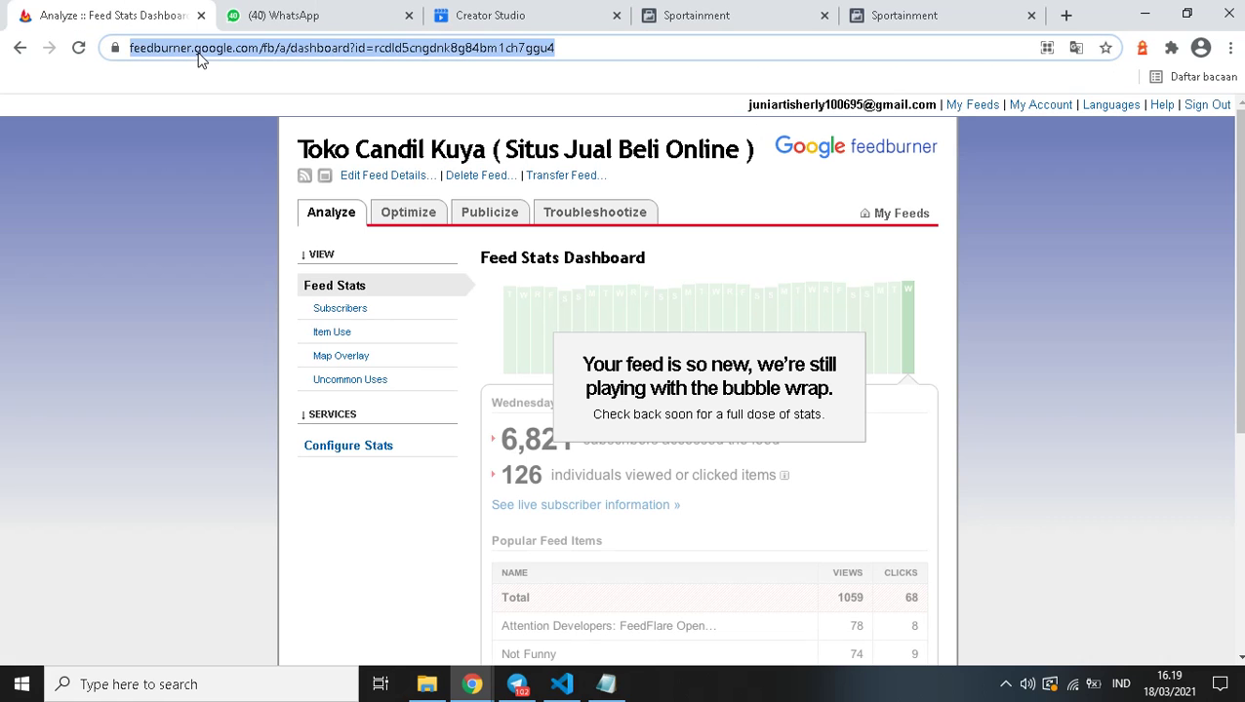
{"action": "type", "text": "blogger.com"}
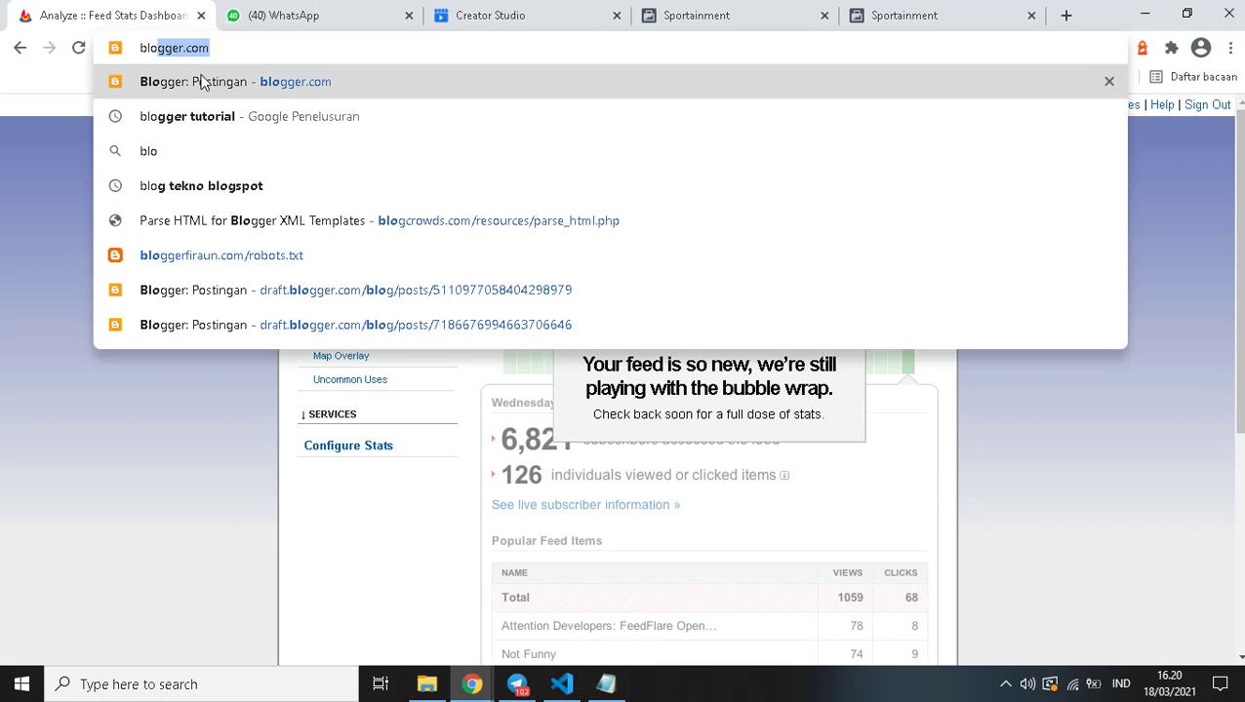
{"action": "left_click", "coordinate": [202, 82]}
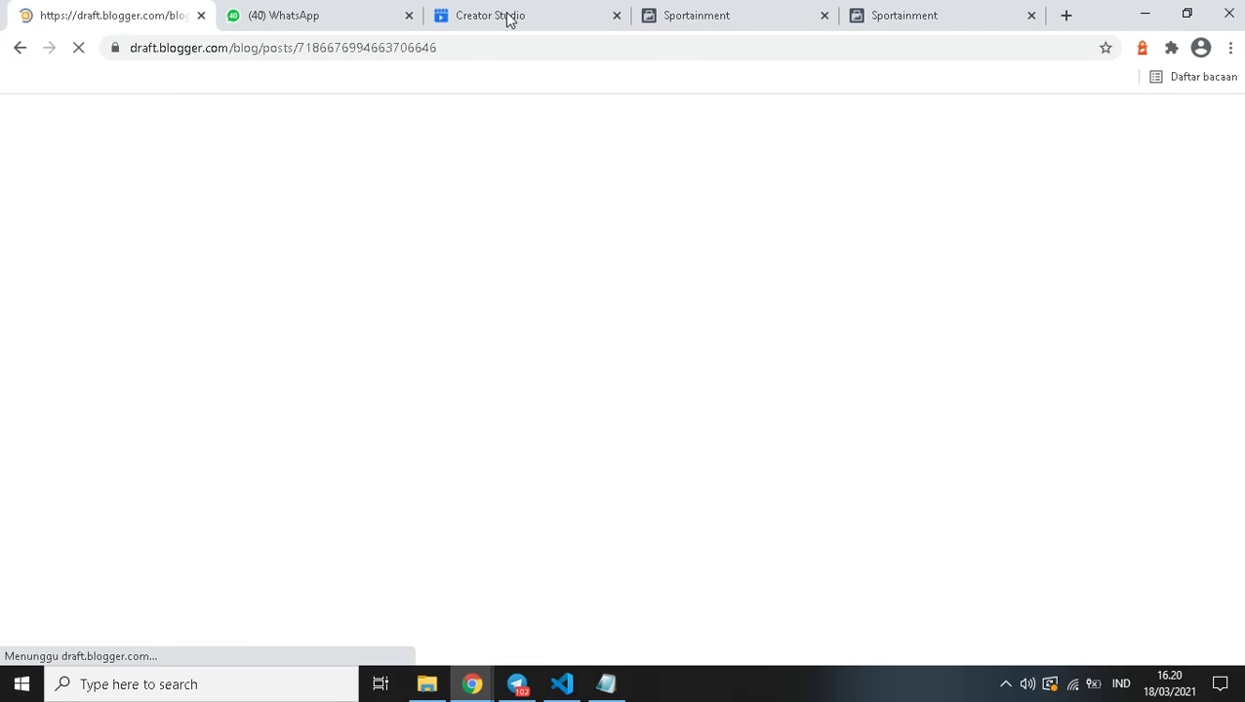
{"action": "left_click", "coordinate": [507, 20]}
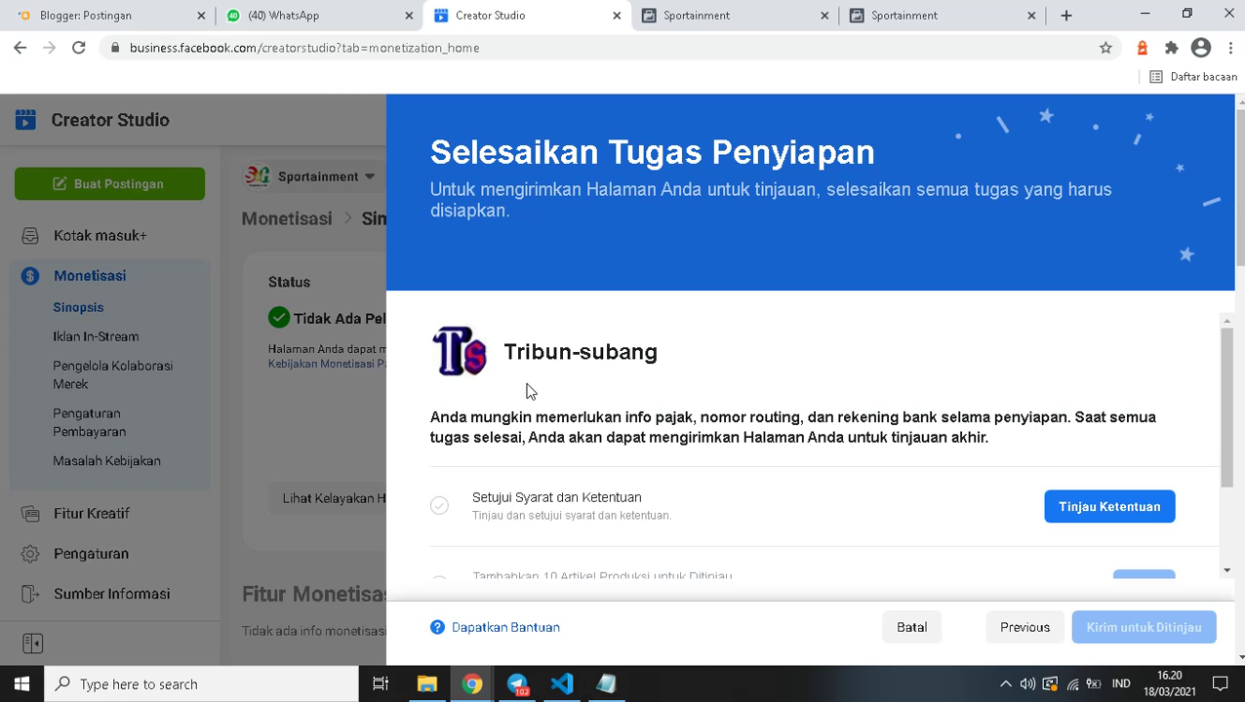
Step: Read through the setup tasks for Tribun-subang, covering the terms, the 10 production articles and the monetization setup
{"action": "scroll", "coordinate": [653, 416], "scroll_direction": "down", "scroll_amount": 2}
{"action": "scroll", "coordinate": [667, 445], "scroll_direction": "down", "scroll_amount": 4}
{"action": "scroll", "coordinate": [711, 472], "scroll_direction": "up", "scroll_amount": 3}
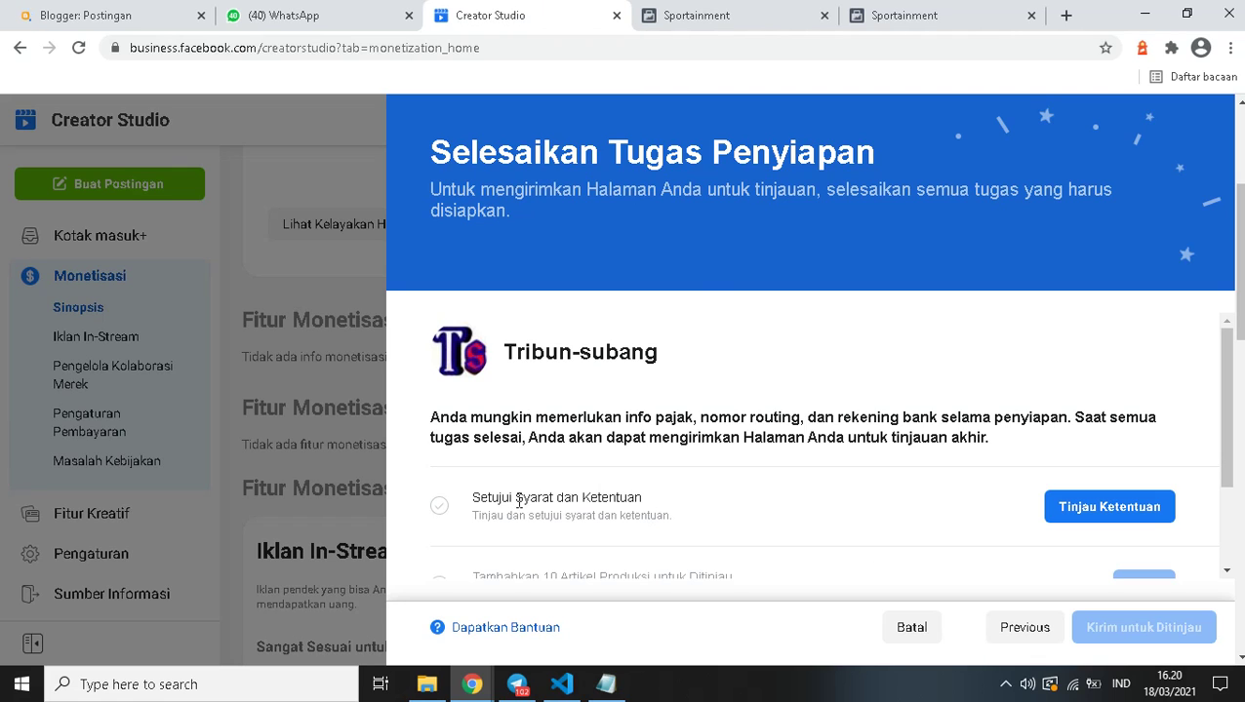
{"action": "left_click_drag", "start_coordinate": [519, 500], "coordinate": [637, 502]}
{"action": "left_click", "coordinate": [667, 504]}
{"action": "scroll", "coordinate": [718, 480], "scroll_direction": "down", "scroll_amount": 1}
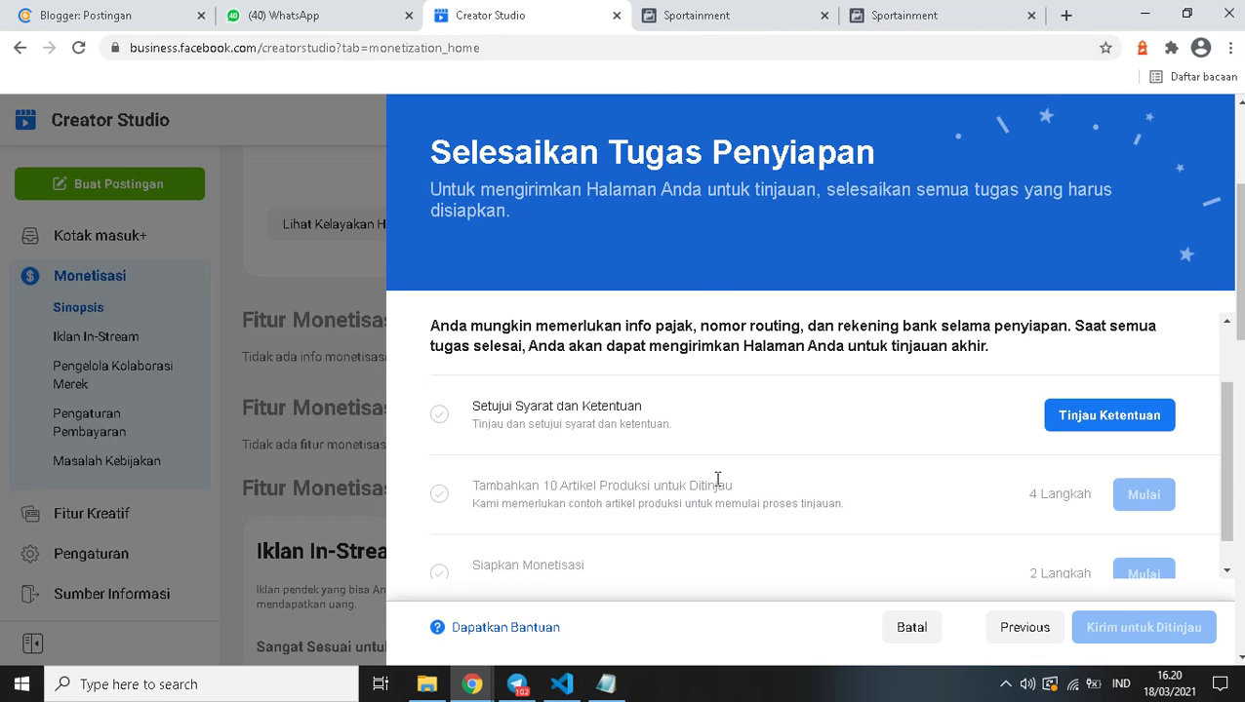
{"action": "scroll", "coordinate": [498, 409], "scroll_direction": "up", "scroll_amount": 1}
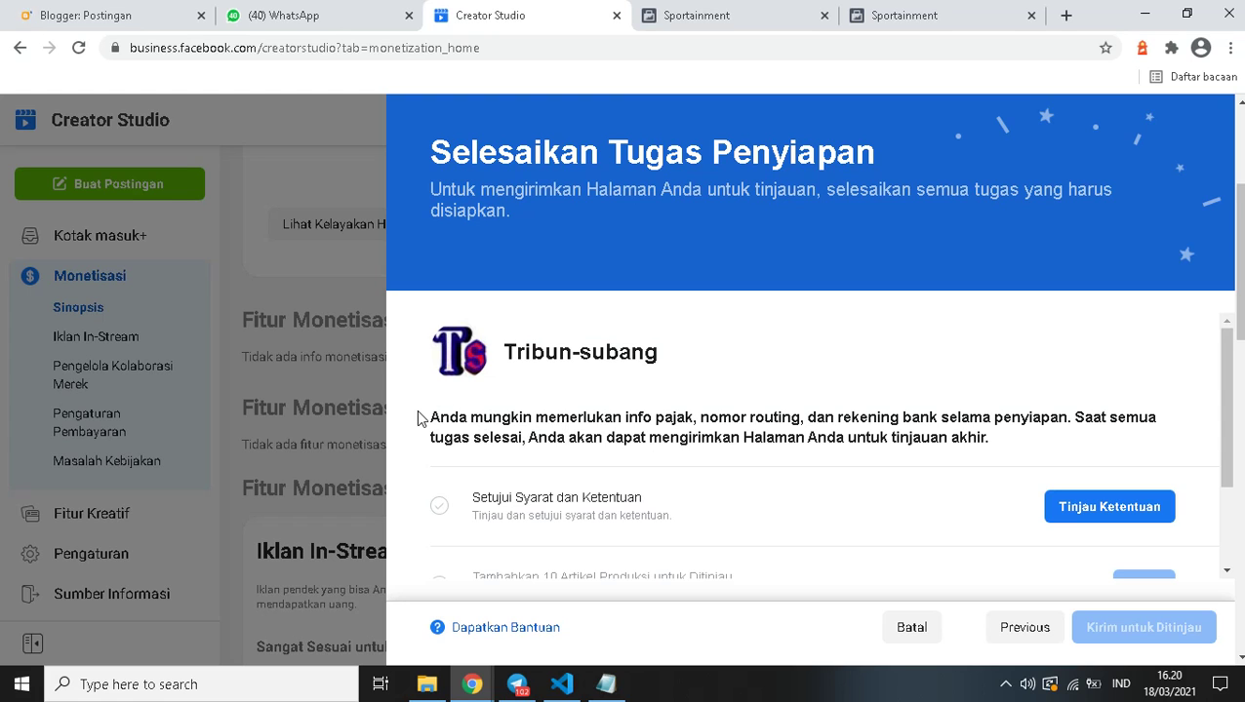
{"action": "scroll", "coordinate": [508, 422], "scroll_direction": "down", "scroll_amount": 1}
{"action": "scroll", "coordinate": [507, 422], "scroll_direction": "up", "scroll_amount": 1}
Step: Open the terms and conditions task, review the Artikel Instan policies through to the end and agree to the terms
{"action": "scroll", "coordinate": [1170, 501], "scroll_direction": "down", "scroll_amount": 2}
{"action": "left_click", "coordinate": [1093, 393]}
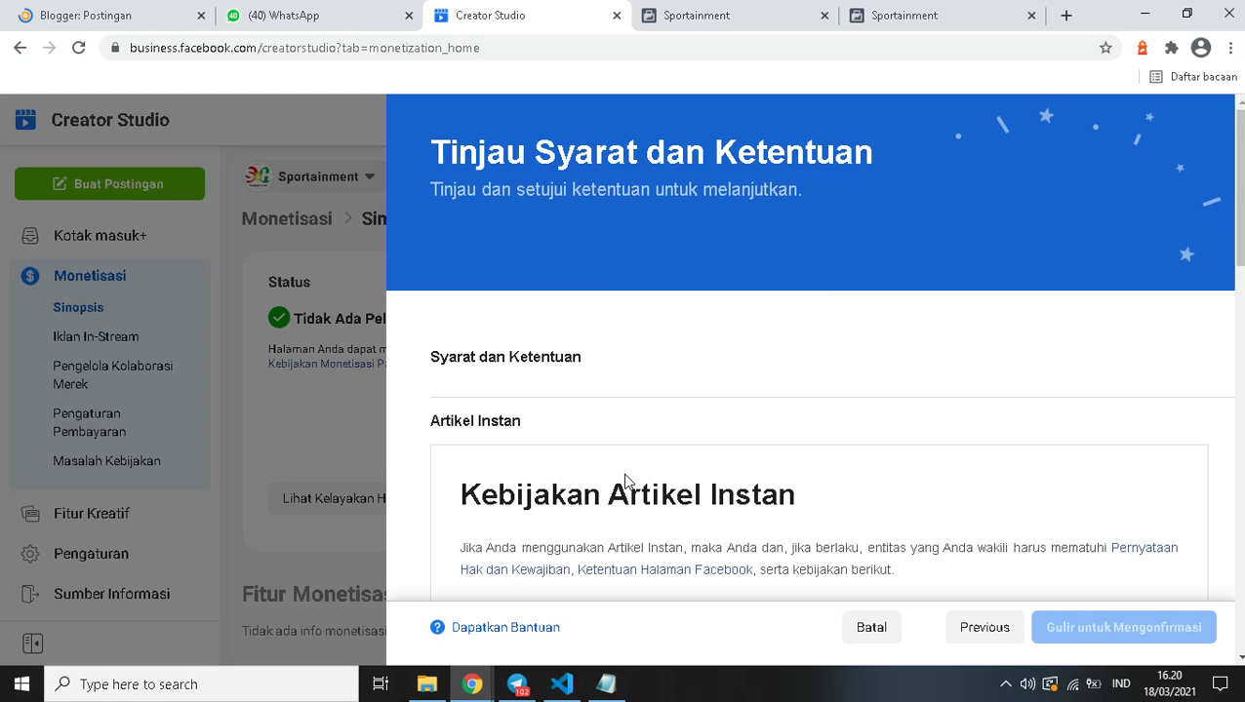
{"action": "scroll", "coordinate": [560, 447], "scroll_direction": "down", "scroll_amount": 10}
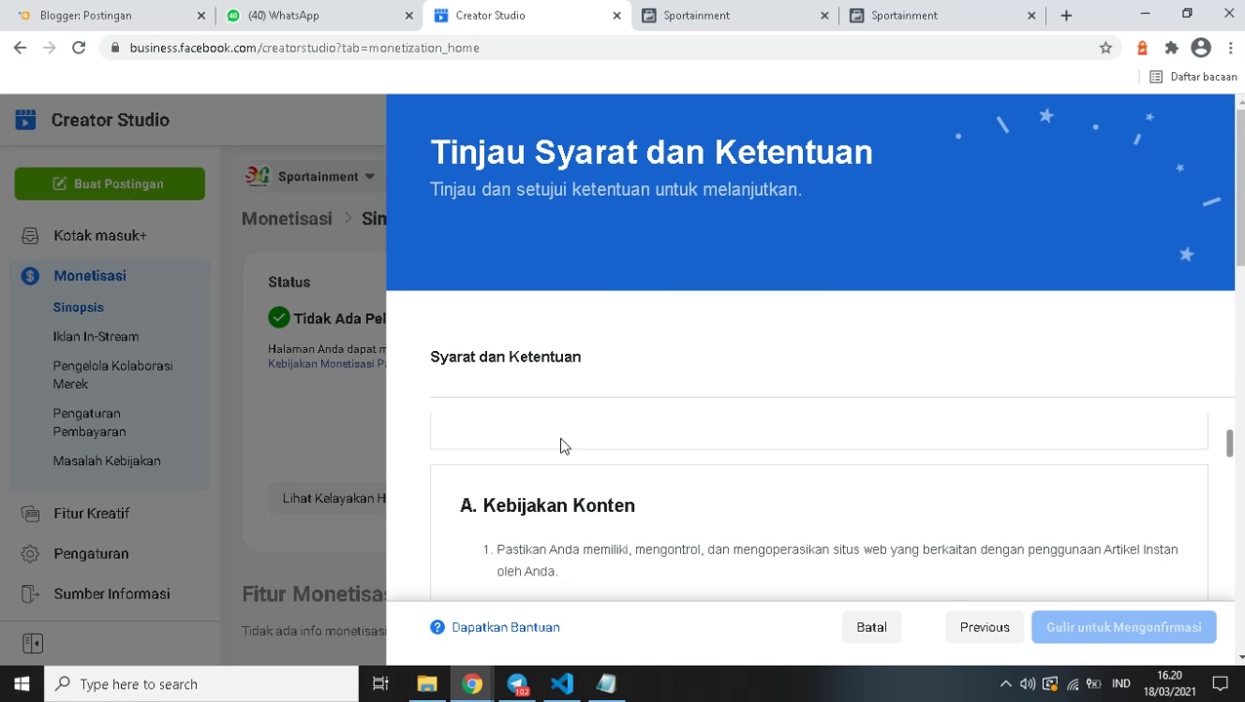
{"action": "scroll", "coordinate": [573, 445], "scroll_direction": "down", "scroll_amount": 5}
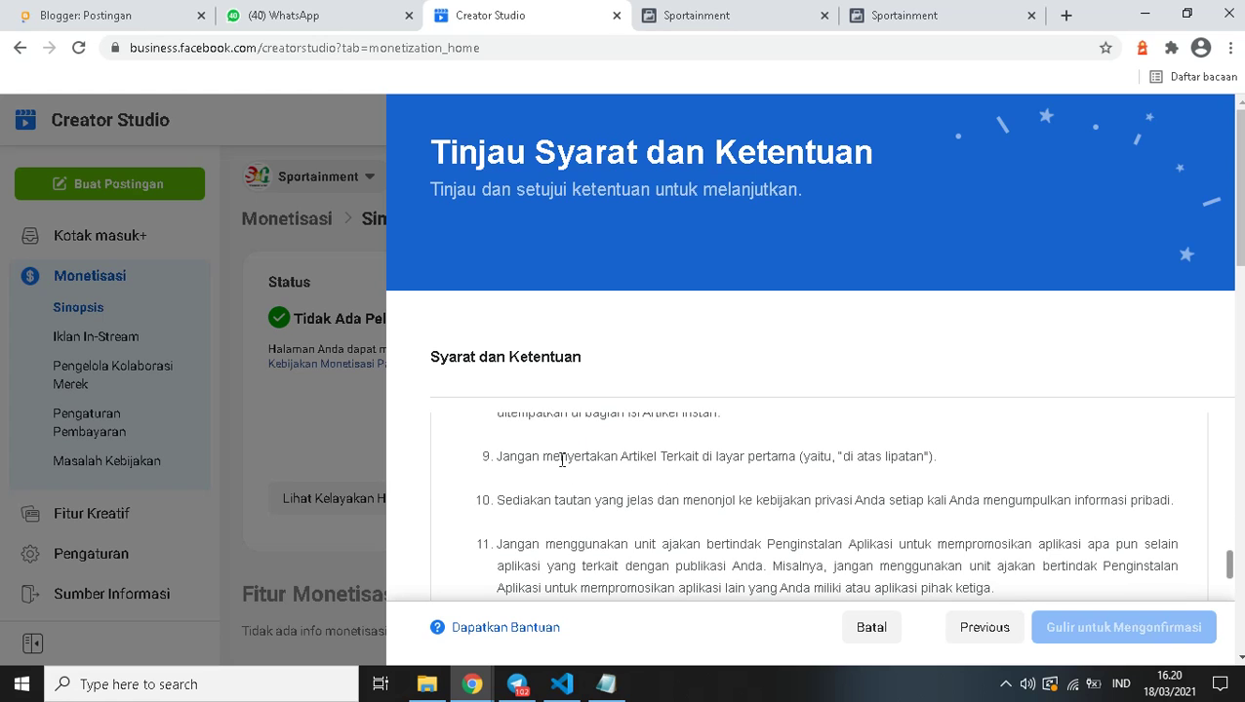
{"action": "scroll", "coordinate": [562, 459], "scroll_direction": "down", "scroll_amount": 5}
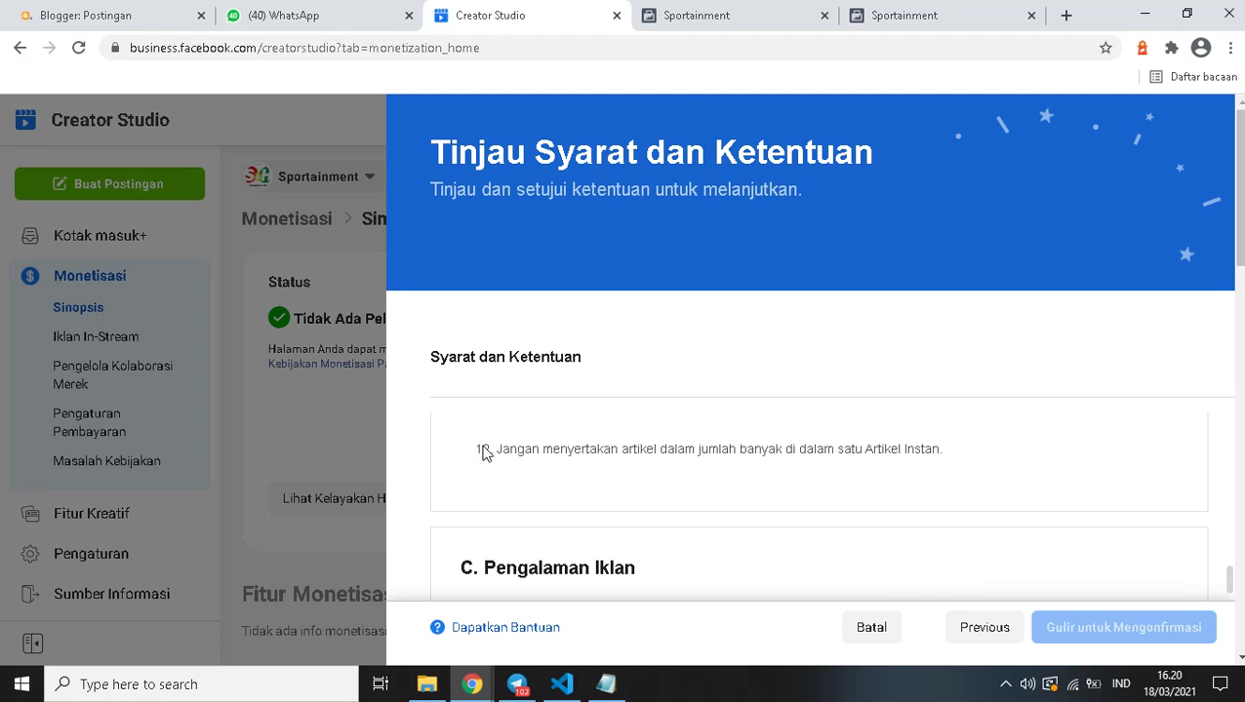
{"action": "left_click_drag", "start_coordinate": [496, 449], "coordinate": [897, 466]}
{"action": "left_click", "coordinate": [772, 451]}
{"action": "left_click_drag", "start_coordinate": [480, 456], "coordinate": [923, 458]}
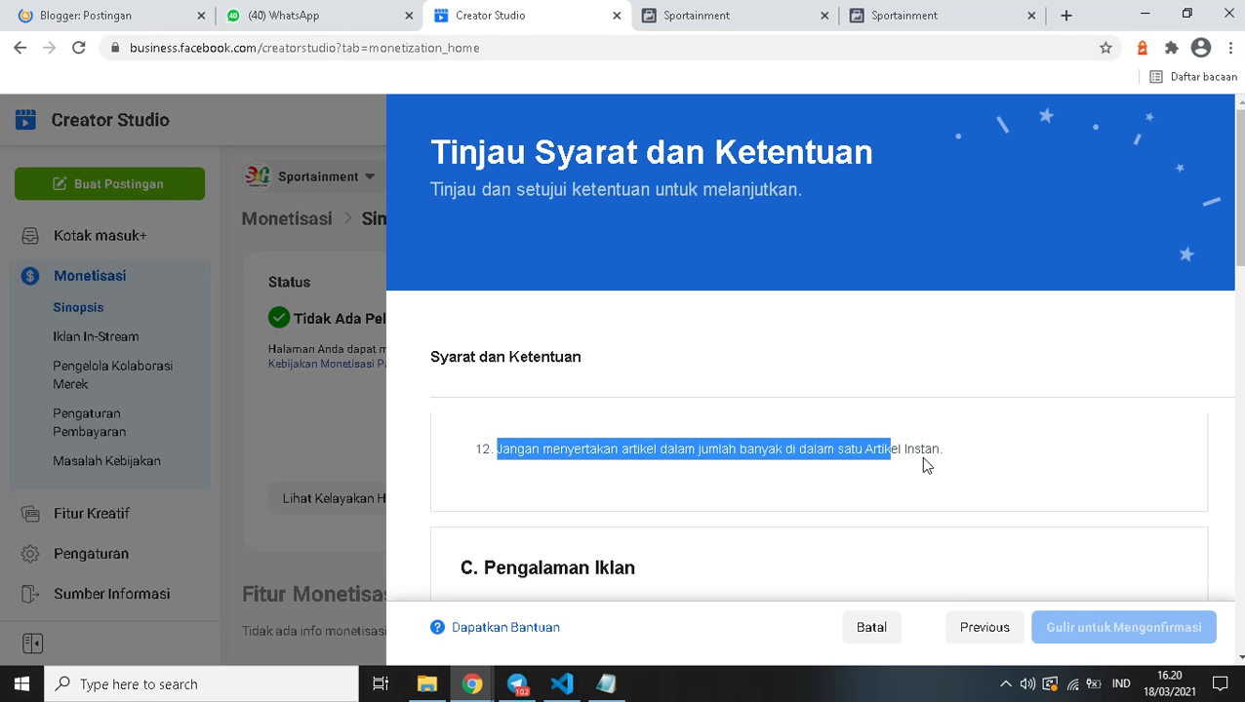
{"action": "scroll", "coordinate": [517, 501], "scroll_direction": "down", "scroll_amount": 20}
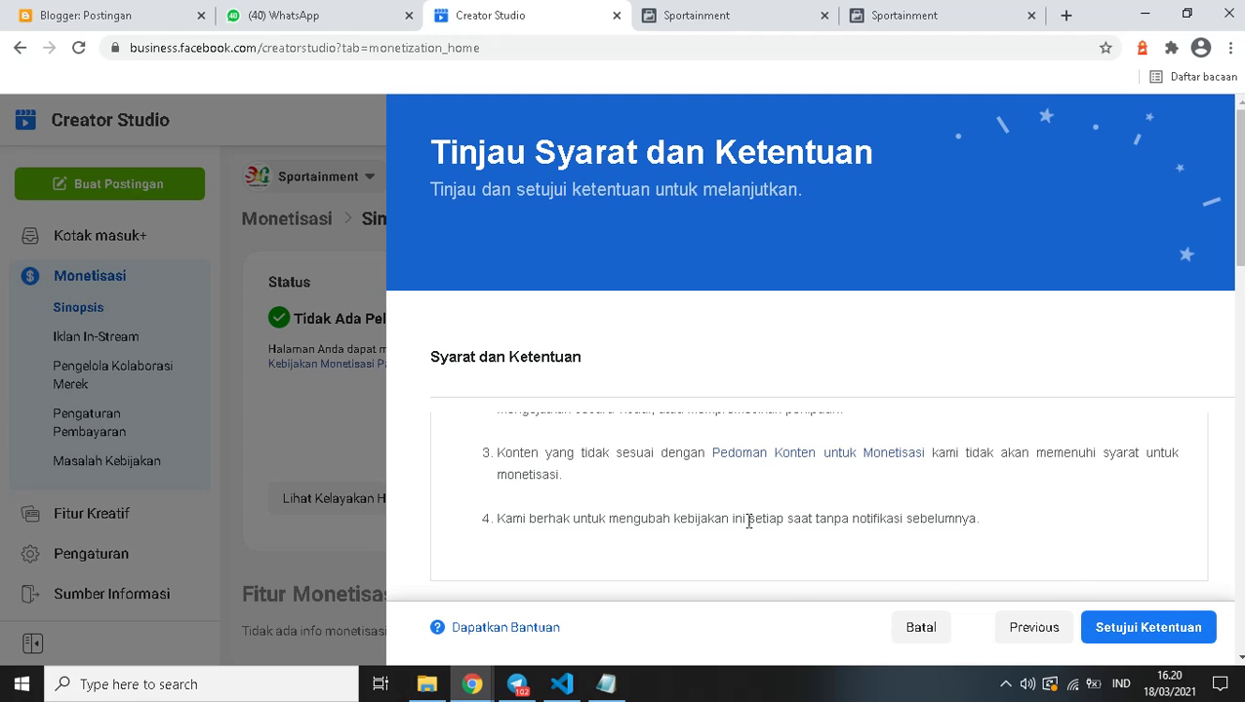
{"action": "left_click", "coordinate": [1117, 627]}
Step: Start the task of adding 10 production articles for review and look over its sub-steps
{"action": "scroll", "coordinate": [739, 555], "scroll_direction": "down", "scroll_amount": 1}
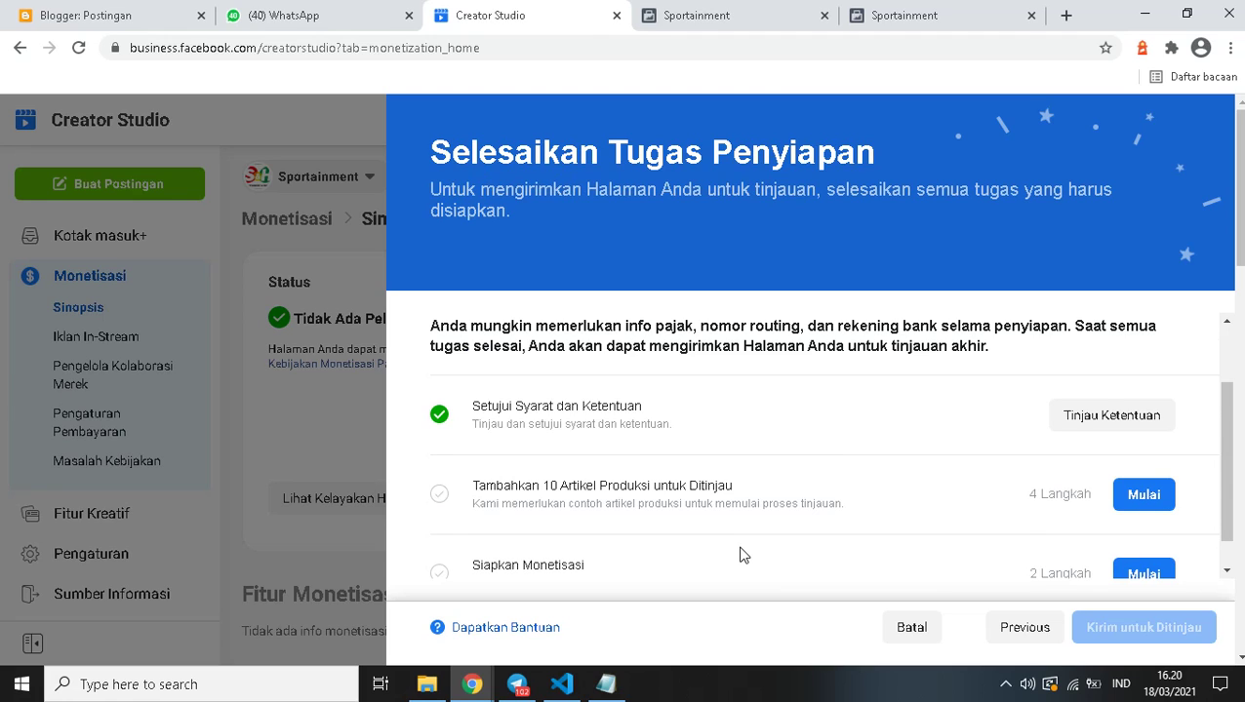
{"action": "scroll", "coordinate": [739, 555], "scroll_direction": "down", "scroll_amount": 1}
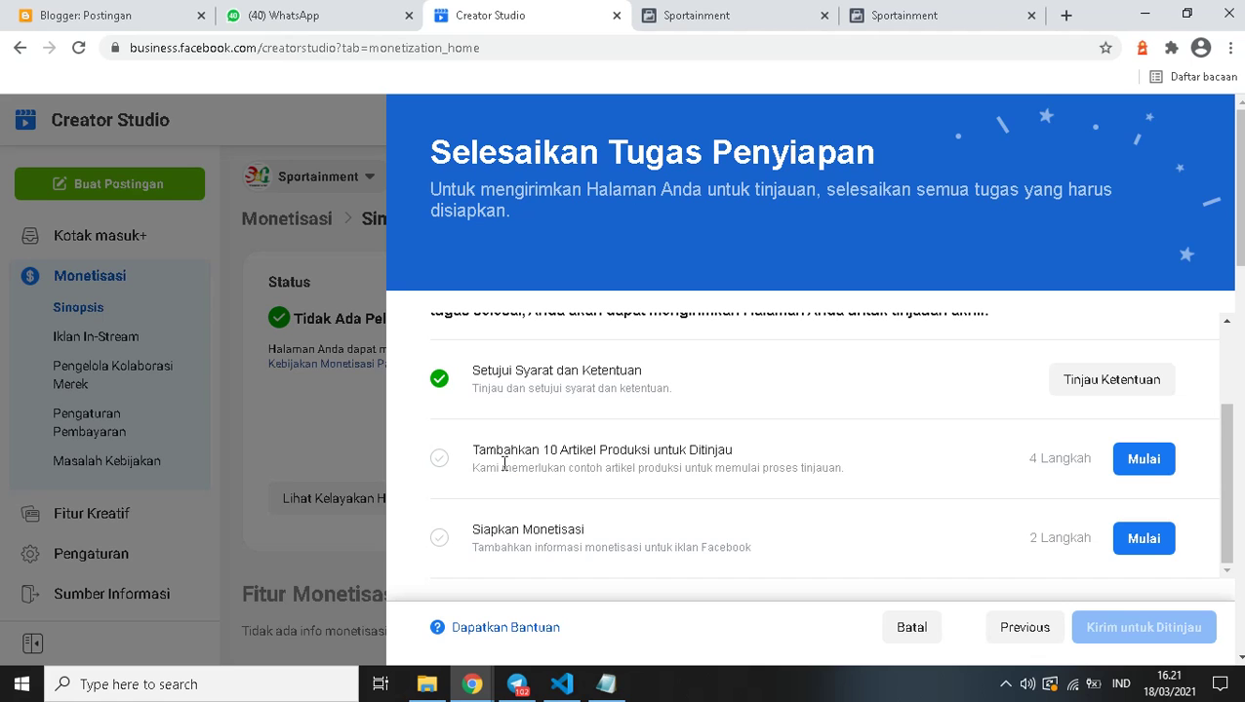
{"action": "scroll", "coordinate": [472, 370], "scroll_direction": "up", "scroll_amount": 2}
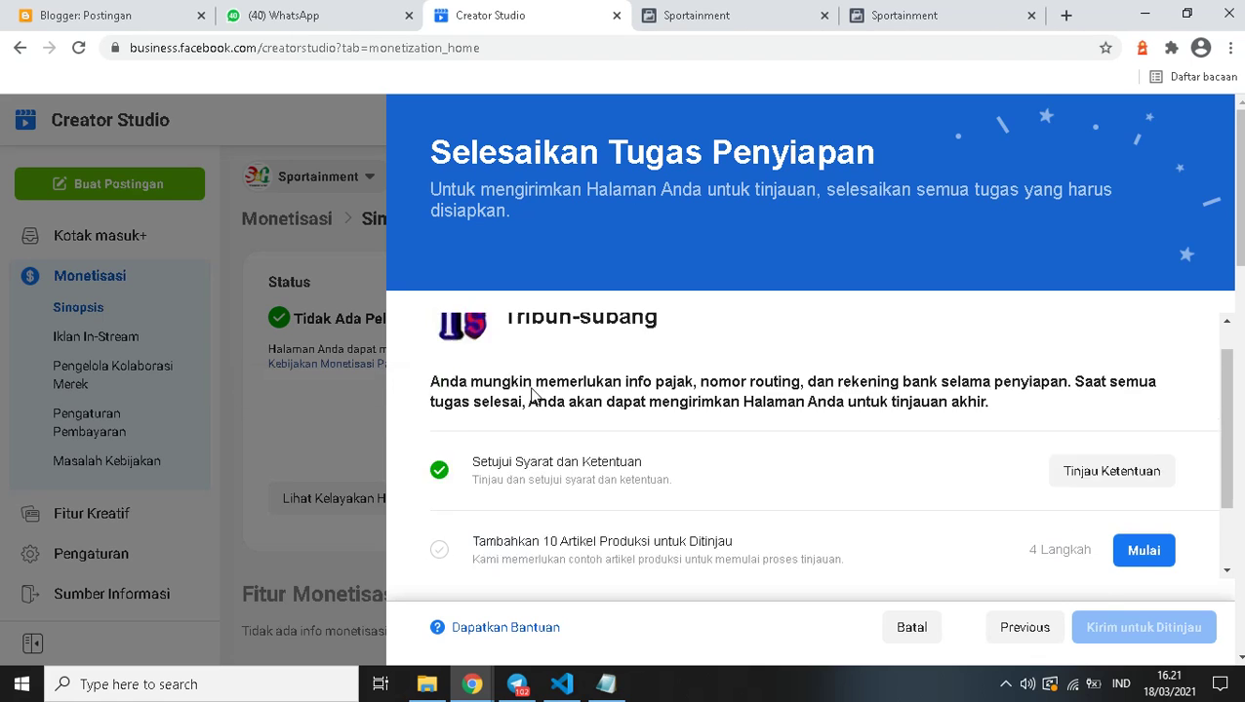
{"action": "scroll", "coordinate": [544, 457], "scroll_direction": "down", "scroll_amount": 2}
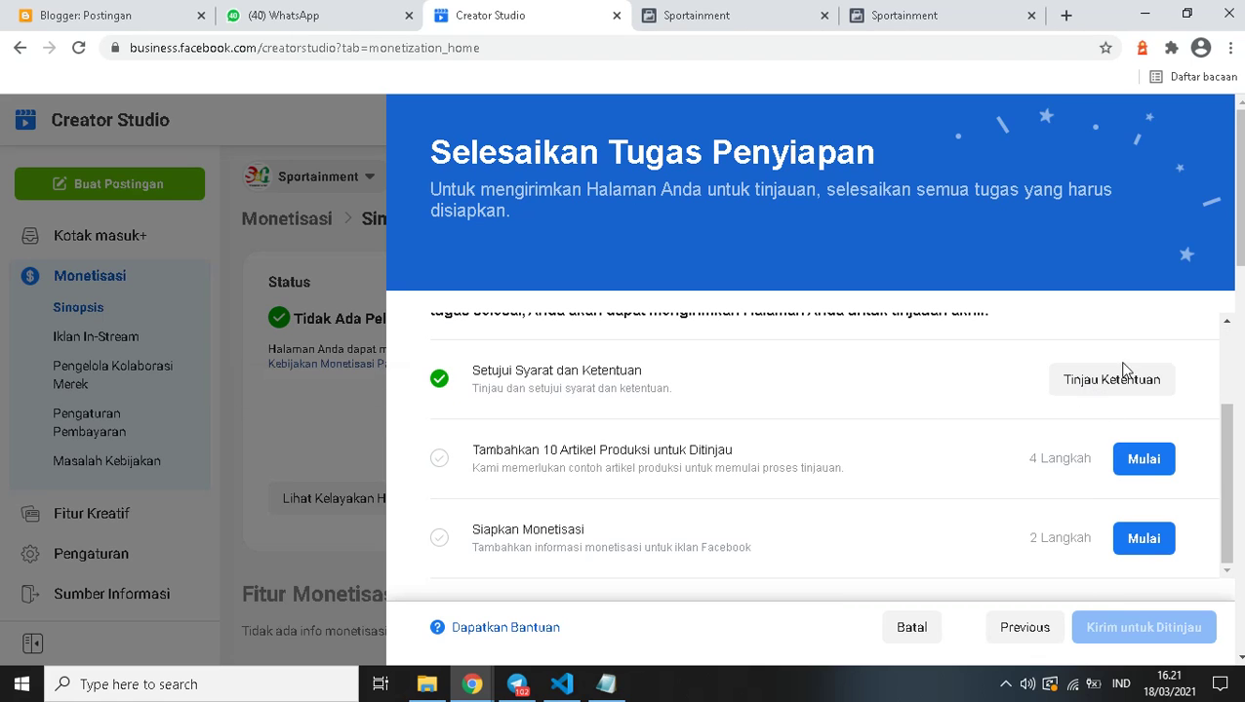
{"action": "left_click", "coordinate": [1148, 463]}
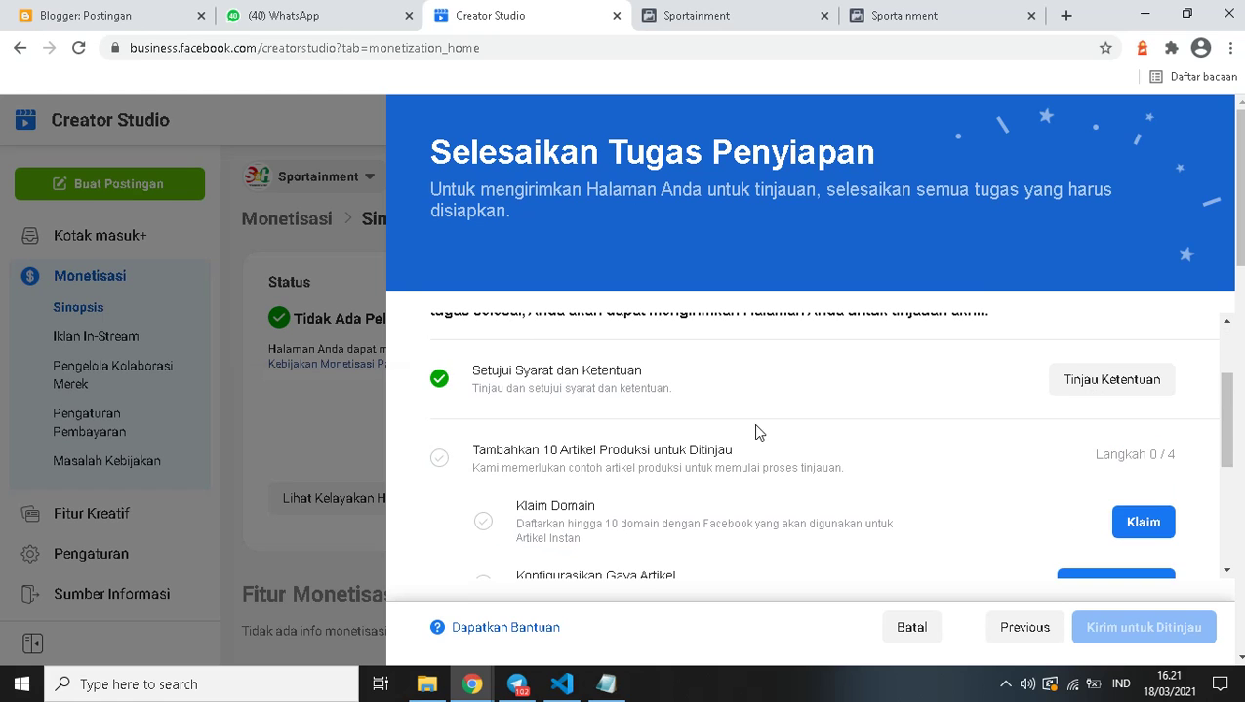
{"action": "scroll", "coordinate": [530, 364], "scroll_direction": "down", "scroll_amount": 3}
{"action": "scroll", "coordinate": [534, 359], "scroll_direction": "up", "scroll_amount": 2}
{"action": "scroll", "coordinate": [536, 355], "scroll_direction": "down", "scroll_amount": 1}
{"action": "scroll", "coordinate": [546, 371], "scroll_direction": "up", "scroll_amount": 1}
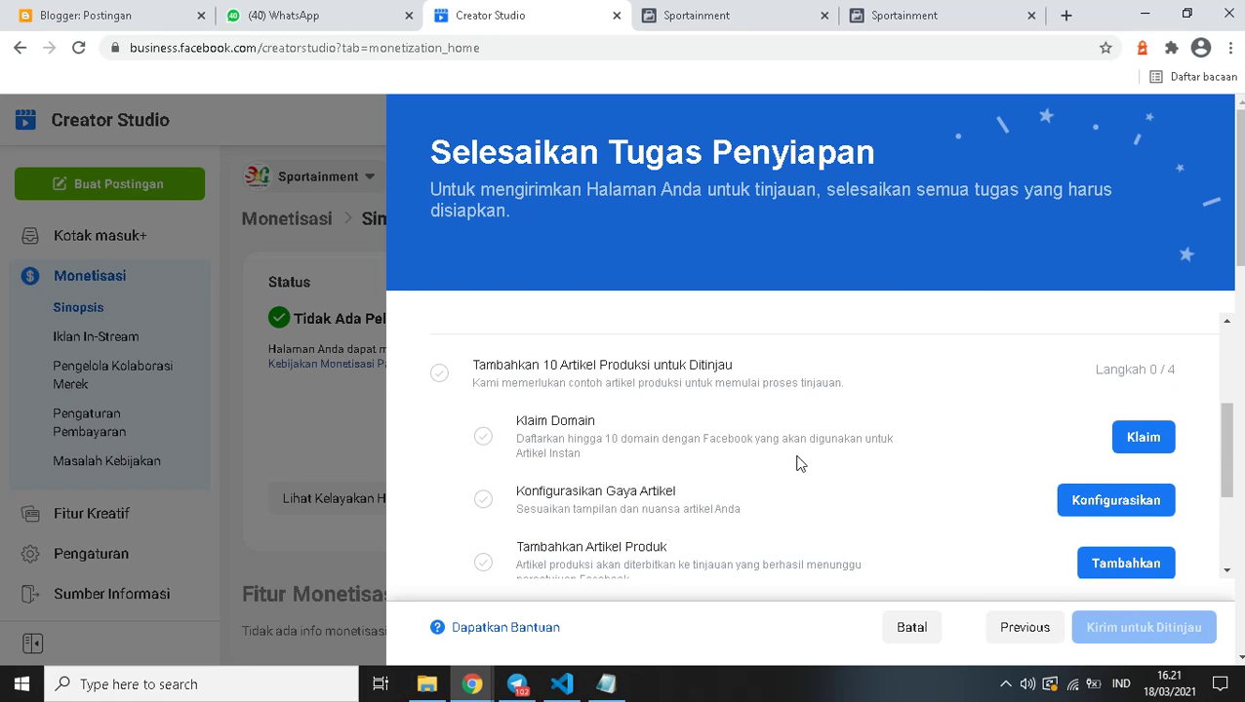
Step: Start the domain claim sub-step to get the meta tag and URL instructions
{"action": "left_click", "coordinate": [1132, 445]}
{"action": "scroll", "coordinate": [614, 438], "scroll_direction": "down", "scroll_amount": 1}
{"action": "scroll", "coordinate": [520, 439], "scroll_direction": "up", "scroll_amount": 1}
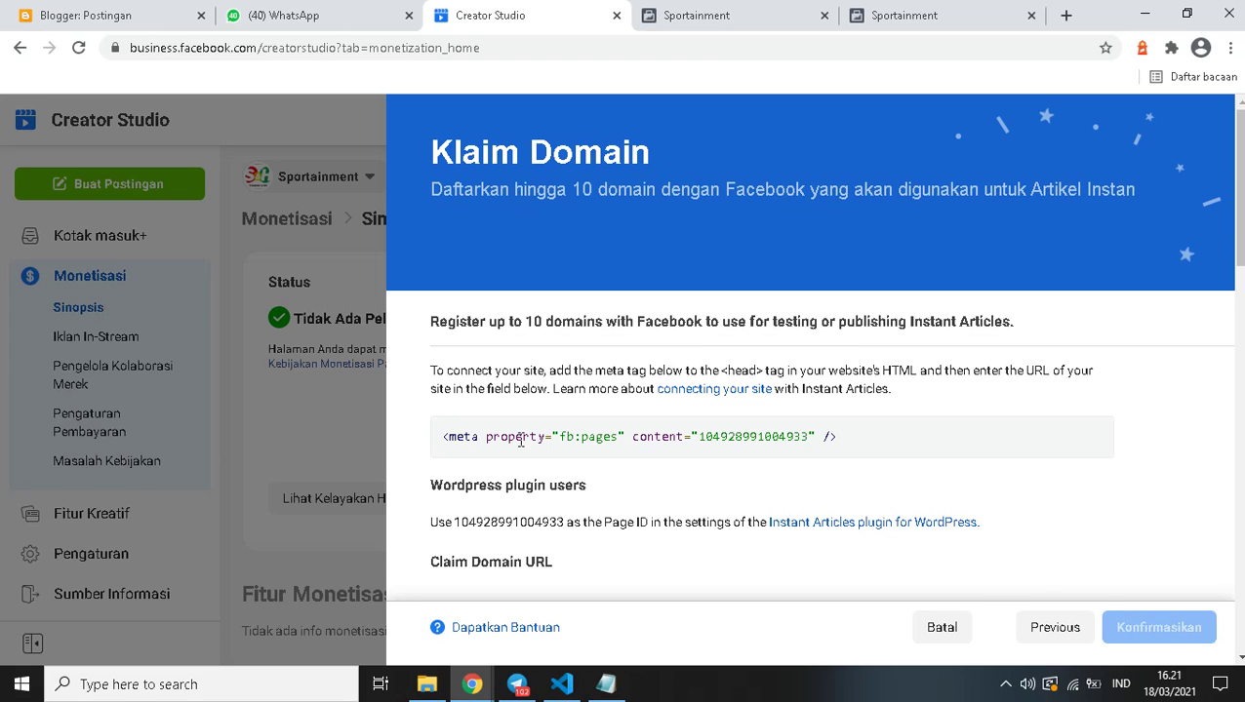
Step: Switch to Blogger and change the active blog from Kreator Subang to Berita Subang
{"action": "left_click", "coordinate": [111, 18]}
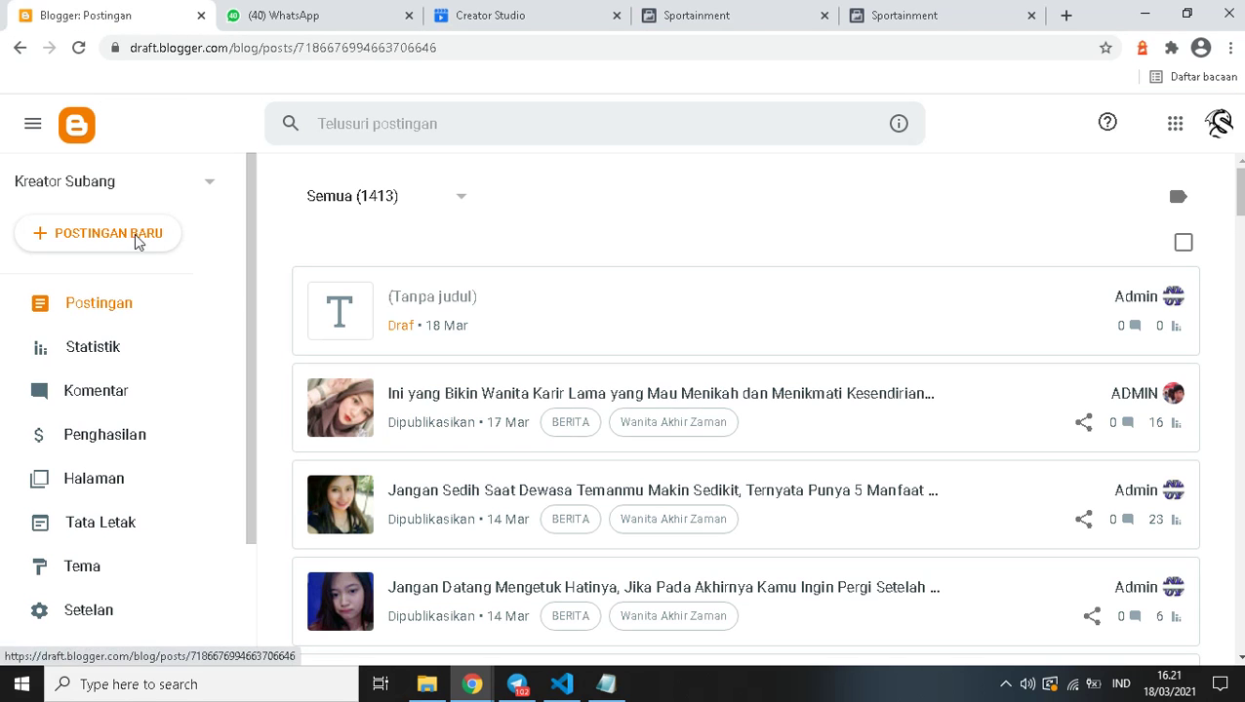
{"action": "left_click", "coordinate": [153, 200]}
{"action": "scroll", "coordinate": [132, 244], "scroll_direction": "up", "scroll_amount": 1}
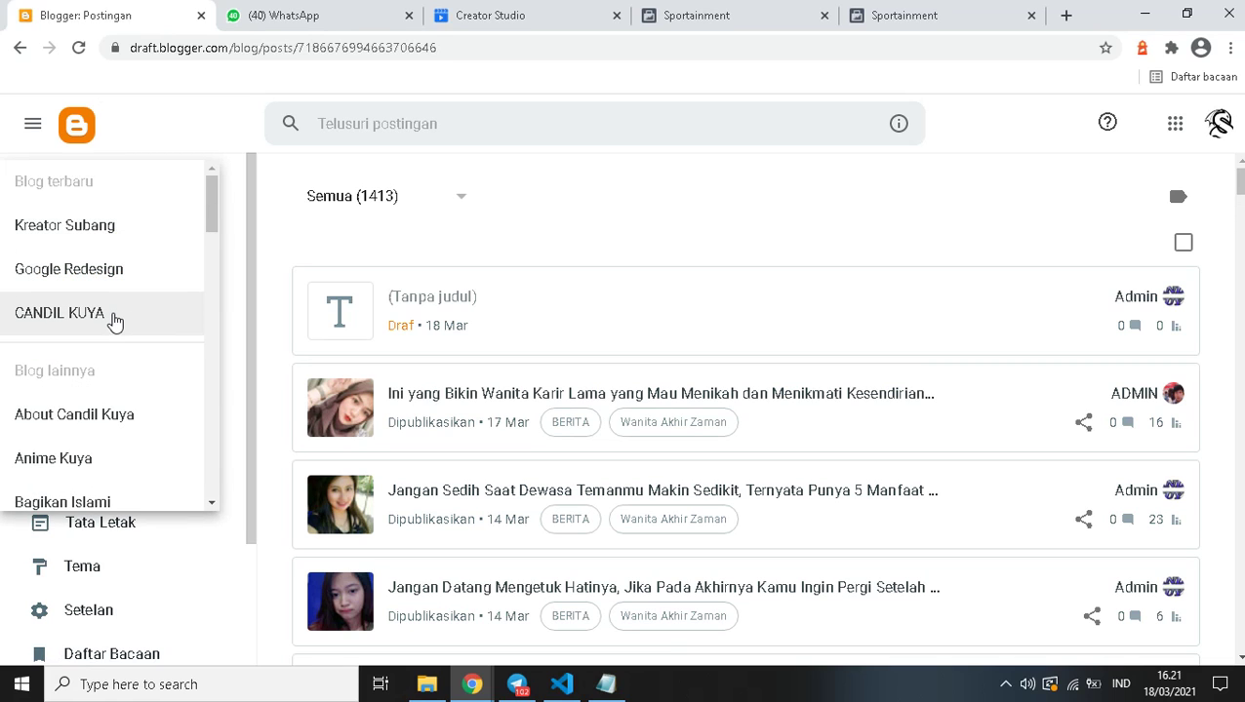
{"action": "scroll", "coordinate": [114, 321], "scroll_direction": "down", "scroll_amount": 2}
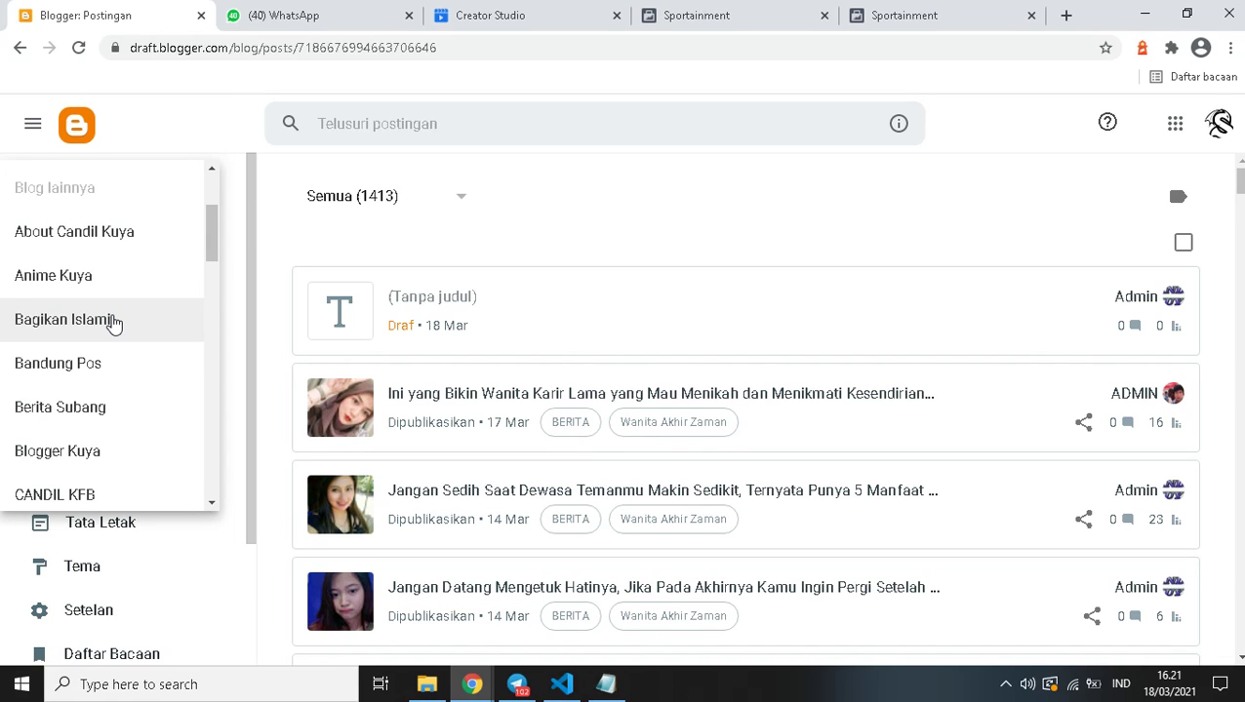
{"action": "left_click", "coordinate": [117, 417]}
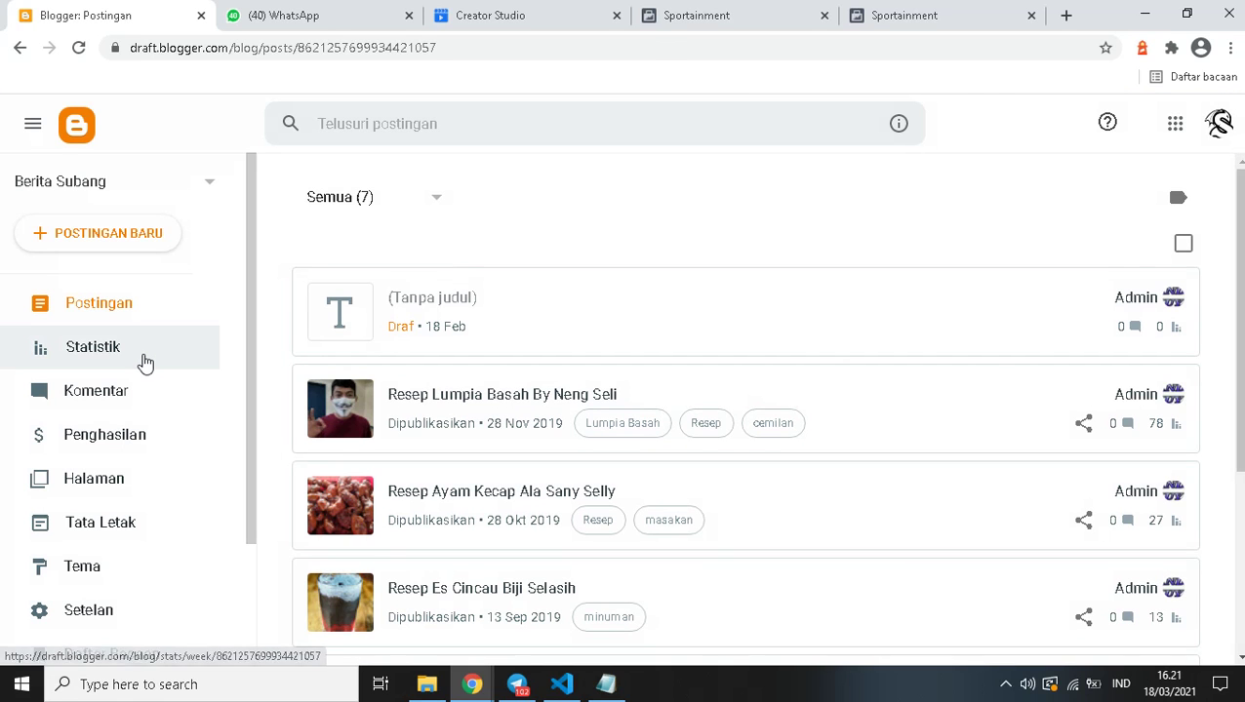
Step: Check the view statistics and recent post data of the Berita Subang blog
{"action": "left_click", "coordinate": [145, 362]}
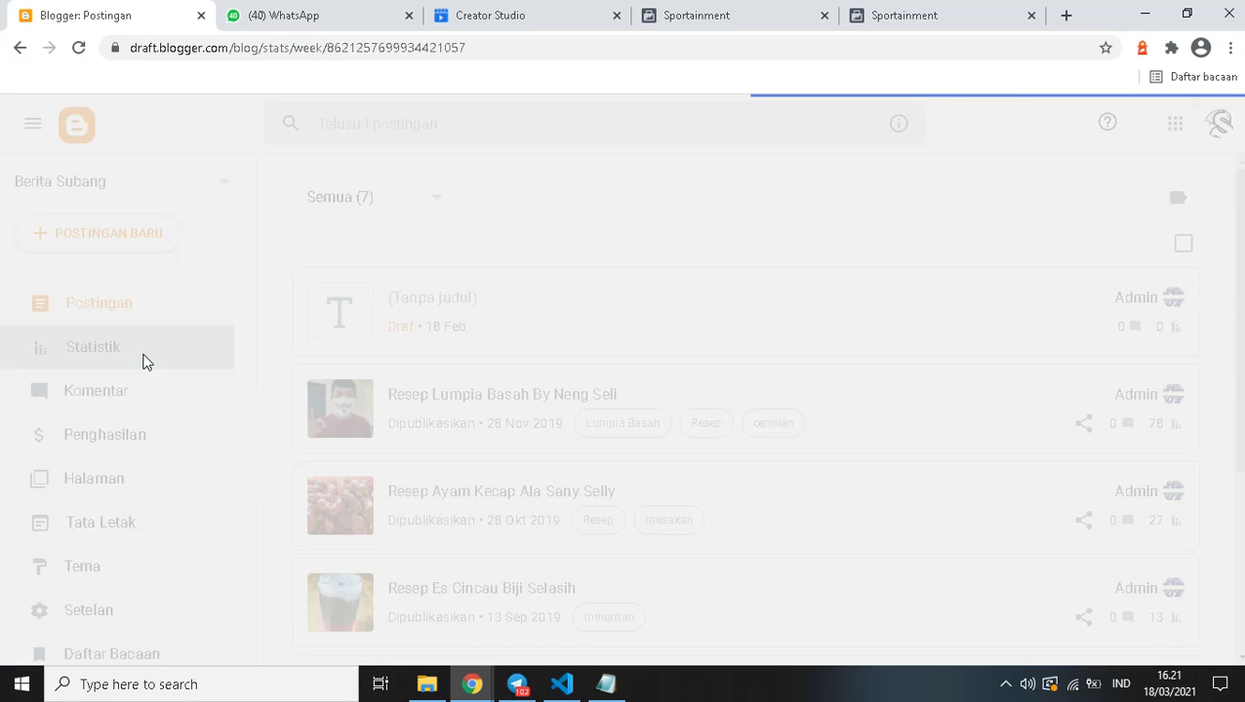
{"action": "scroll", "coordinate": [459, 398], "scroll_direction": "down", "scroll_amount": 1}
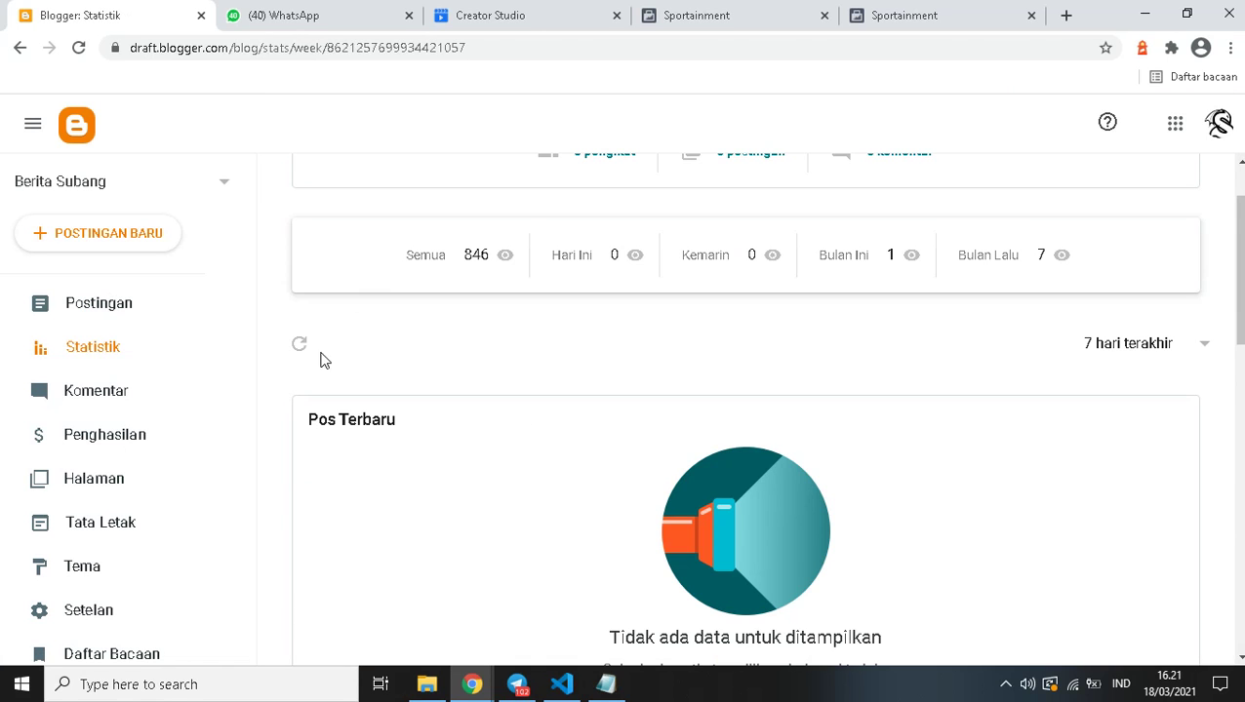
{"action": "scroll", "coordinate": [386, 370], "scroll_direction": "down", "scroll_amount": 3}
{"action": "scroll", "coordinate": [386, 375], "scroll_direction": "up", "scroll_amount": 4}
{"action": "scroll", "coordinate": [302, 428], "scroll_direction": "down", "scroll_amount": 3}
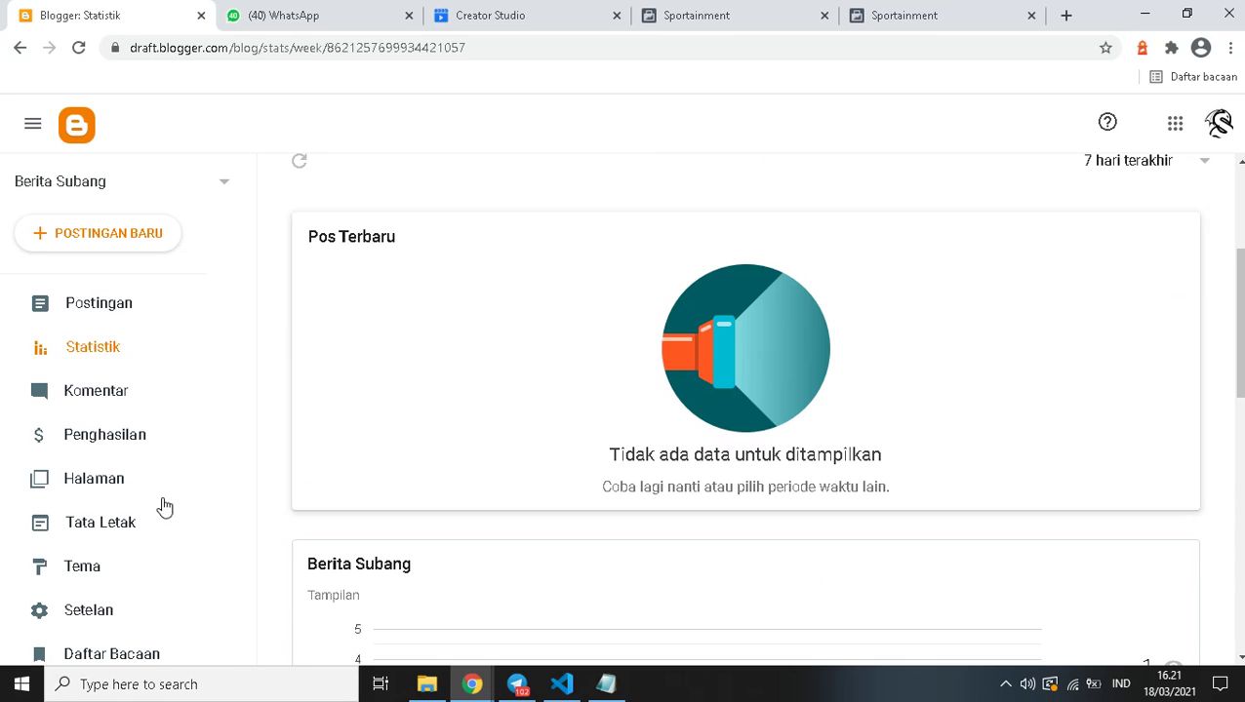
Step: Open the Berita Subang blog's theme for HTML editing
{"action": "scroll", "coordinate": [127, 483], "scroll_direction": "down", "scroll_amount": 2}
{"action": "left_click", "coordinate": [88, 419]}
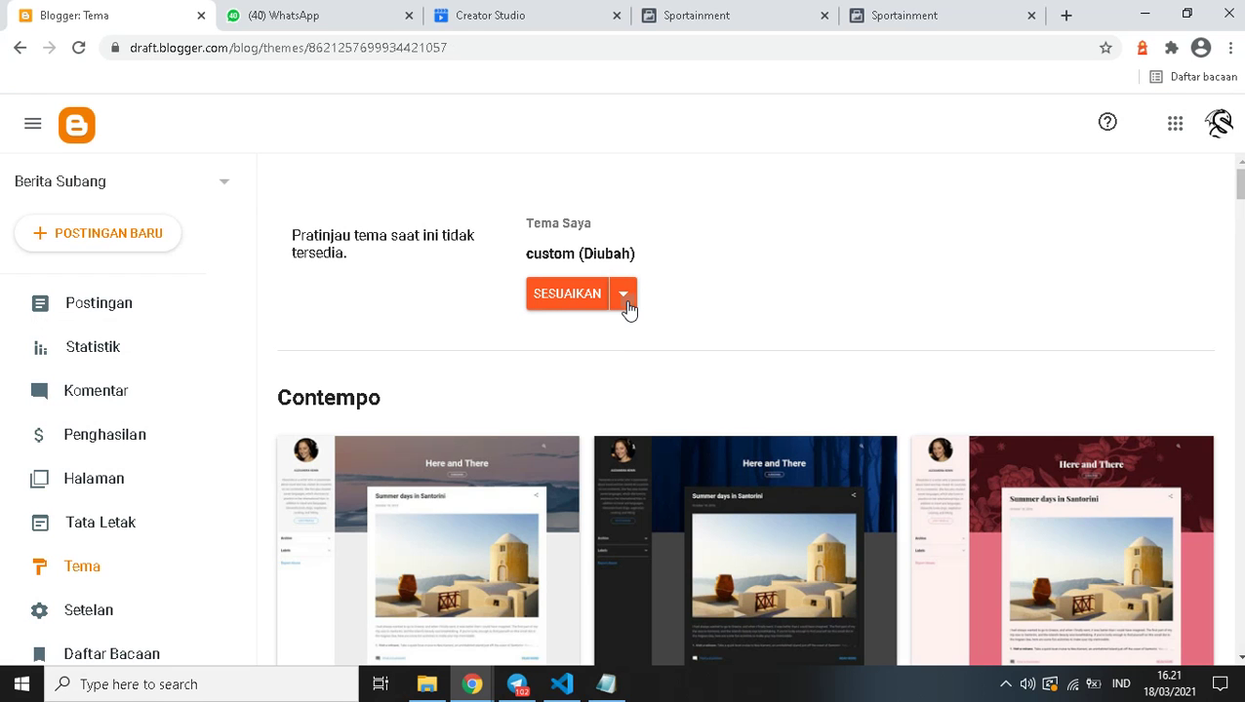
{"action": "left_click", "coordinate": [626, 302]}
{"action": "left_click", "coordinate": [394, 440]}
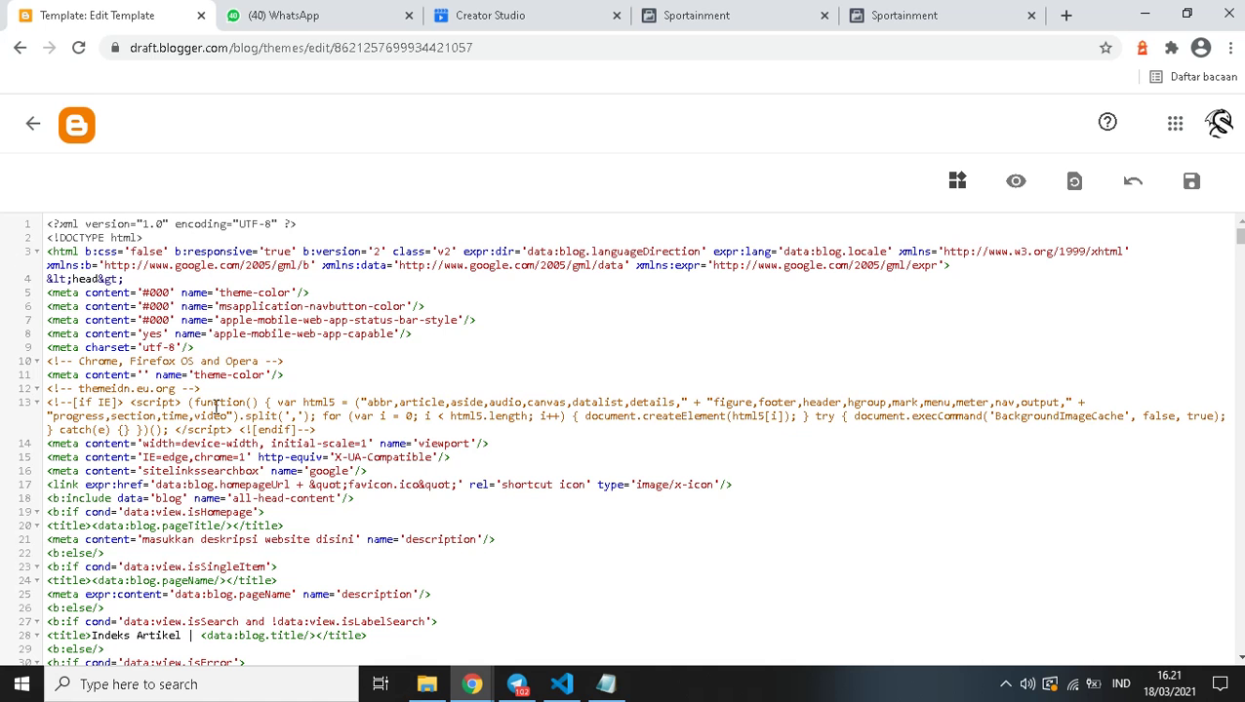
Step: Return to Creator Studio and copy the fb:pages meta tag from the domain claim instructions
{"action": "left_click", "coordinate": [480, 14]}
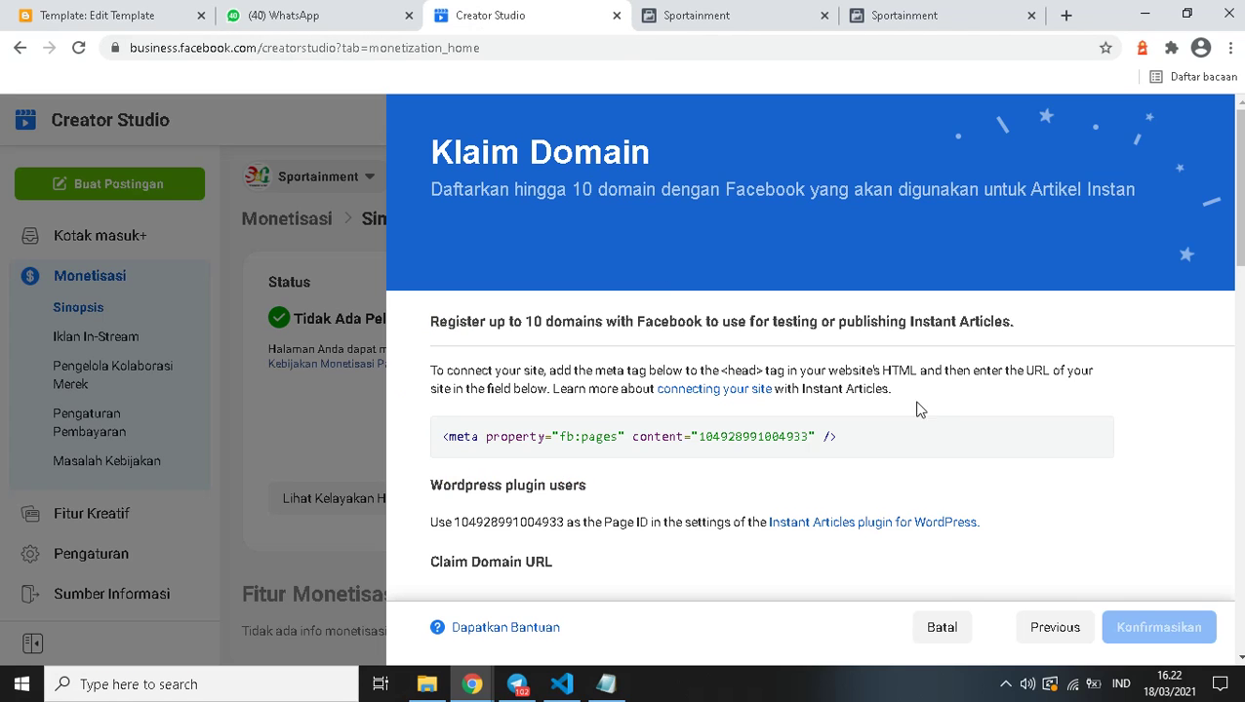
{"action": "triple_click", "coordinate": [640, 439]}
{"action": "key", "text": "ctrl+c"}
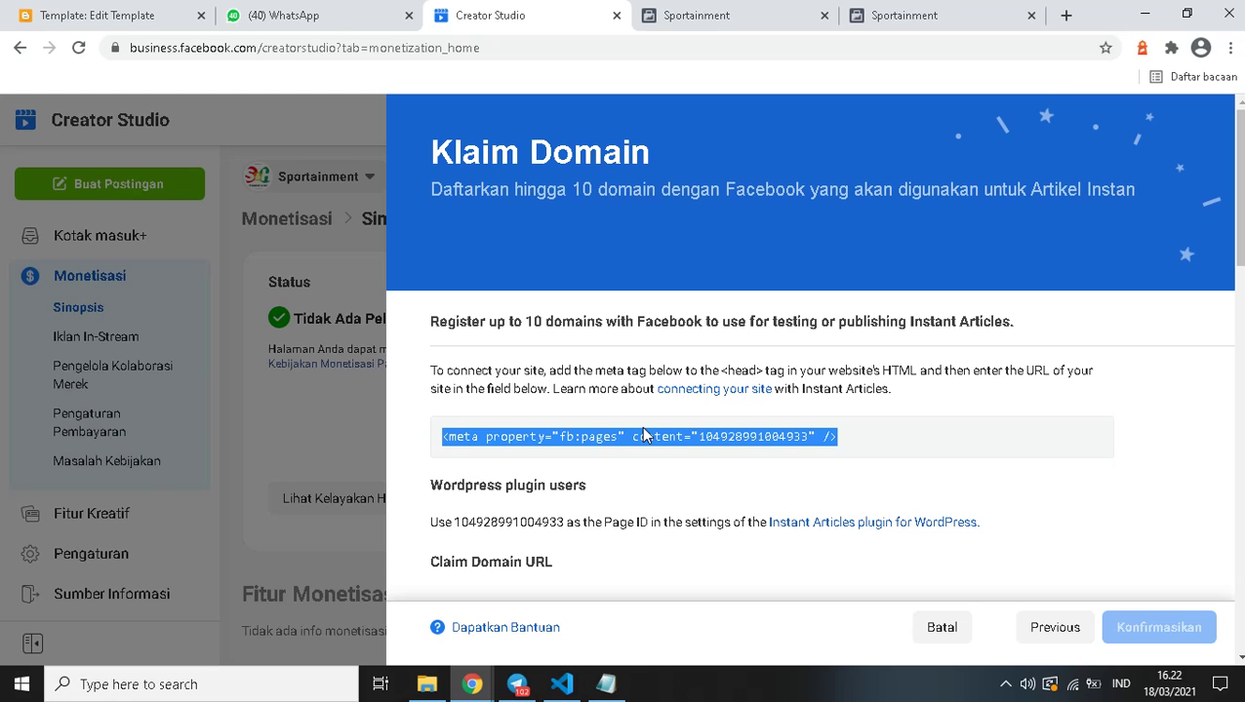
{"action": "scroll", "coordinate": [641, 426], "scroll_direction": "down", "scroll_amount": 1}
{"action": "scroll", "coordinate": [641, 426], "scroll_direction": "up", "scroll_amount": 1}
Step: In Blogger, paste the fb:pages meta tag on a new line above the viewport meta tag in the theme's HTML and save the theme
{"action": "left_click", "coordinate": [107, 14]}
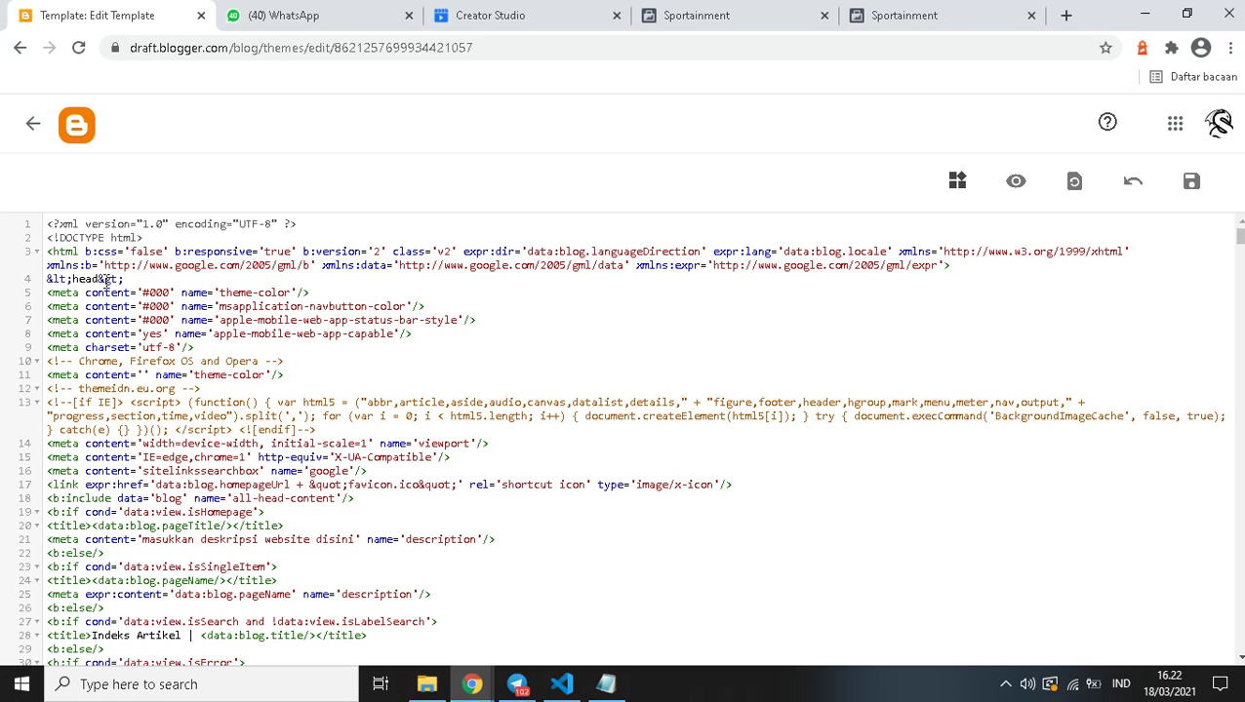
{"action": "key", "text": "Return"}
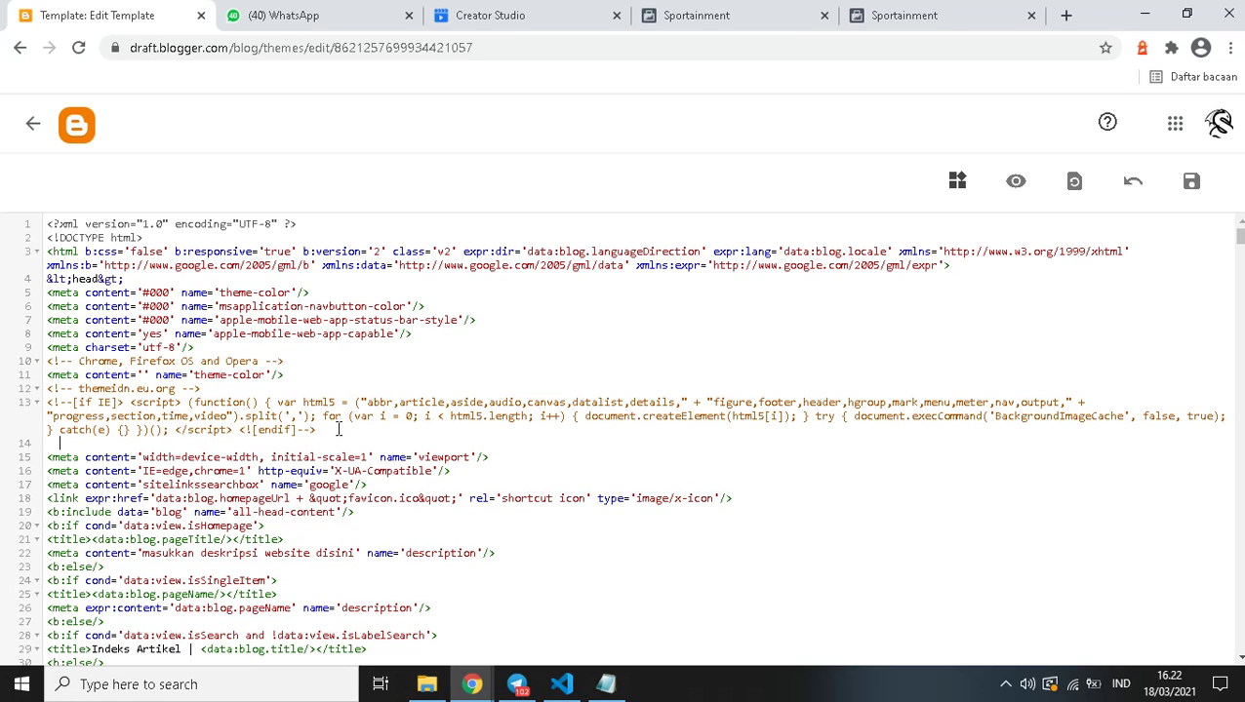
{"action": "key", "text": "ctrl+v"}
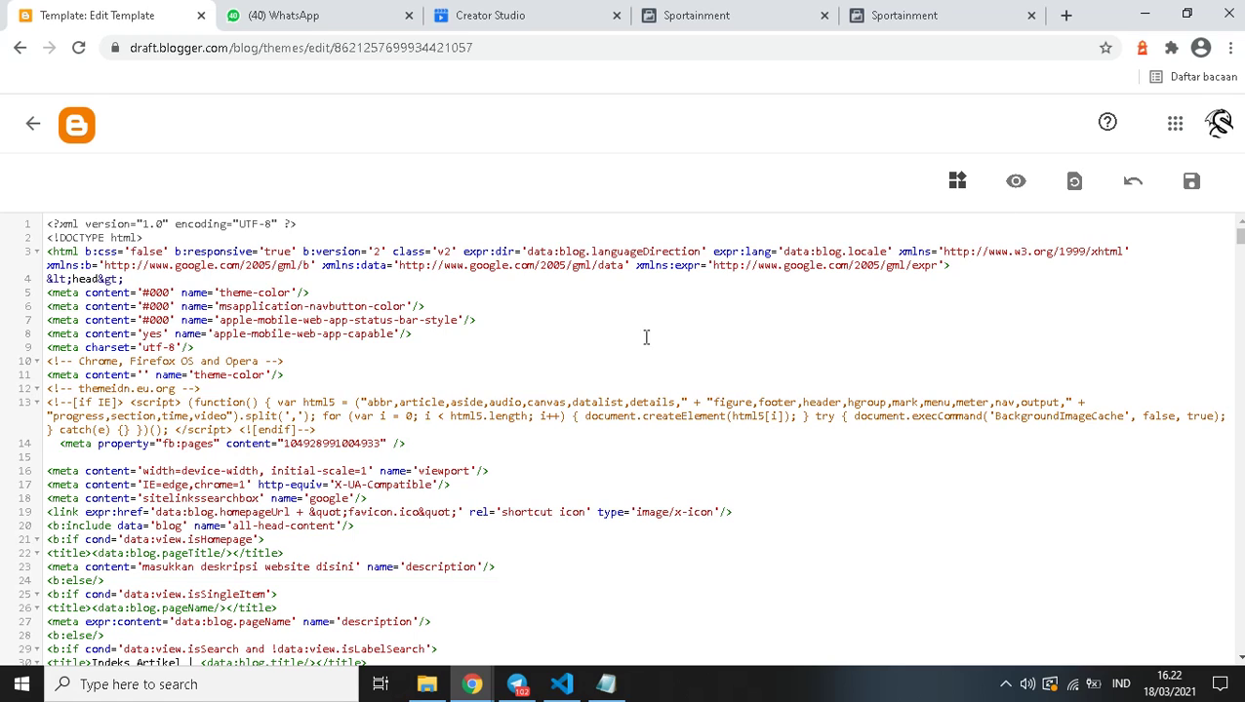
{"action": "left_click", "coordinate": [1190, 181]}
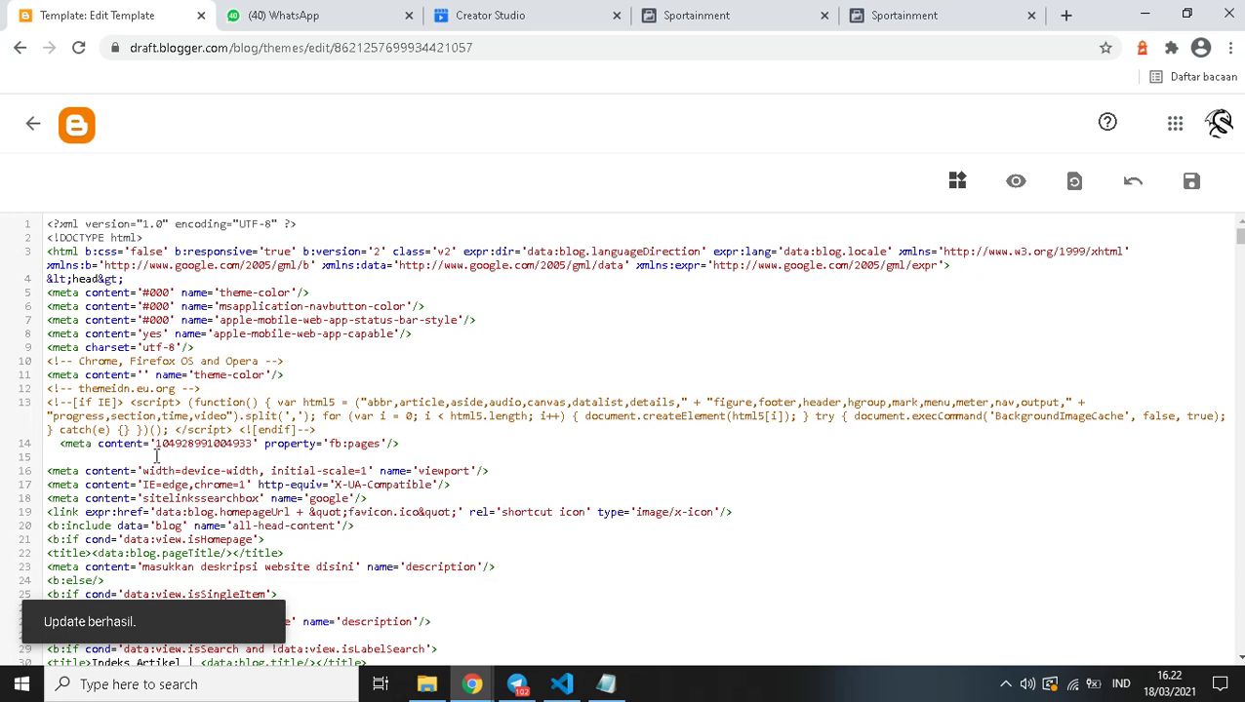
Step: Switch back to Creator Studio and begin claiming a domain URL for Instant Articles
{"action": "left_click", "coordinate": [507, 15]}
{"action": "left_click", "coordinate": [639, 437]}
{"action": "scroll", "coordinate": [966, 473], "scroll_direction": "down", "scroll_amount": 1}
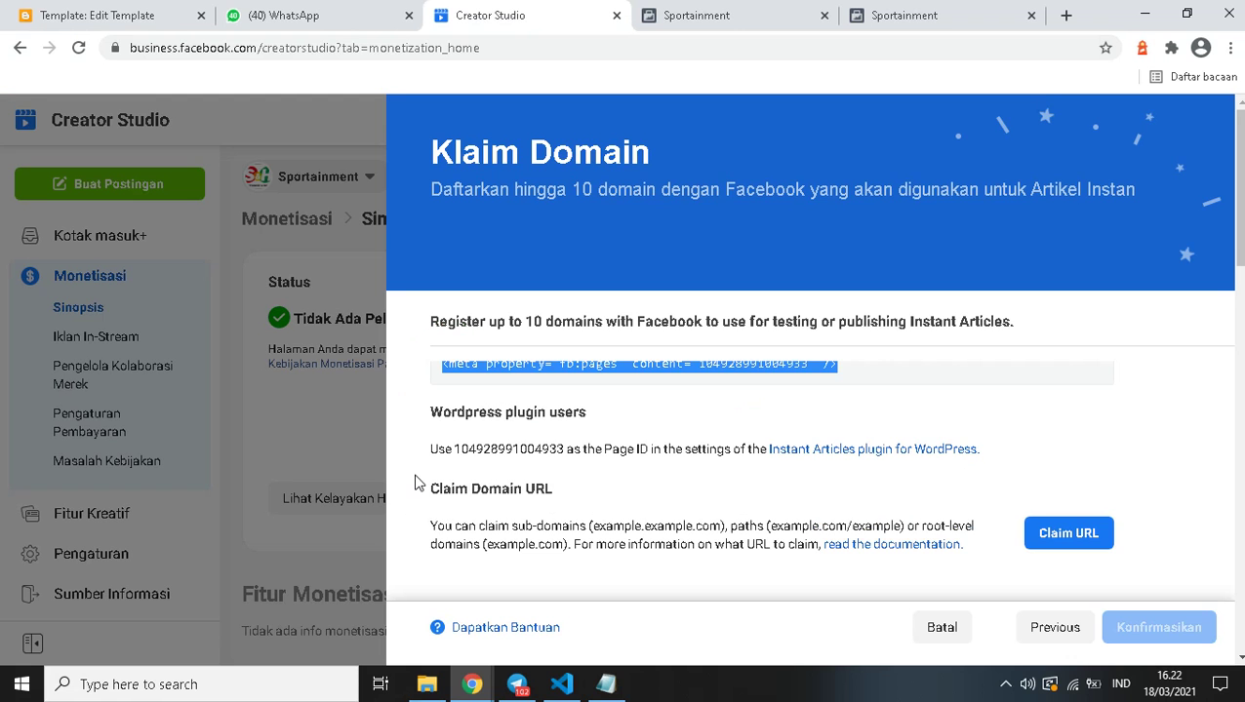
{"action": "left_click", "coordinate": [1080, 532]}
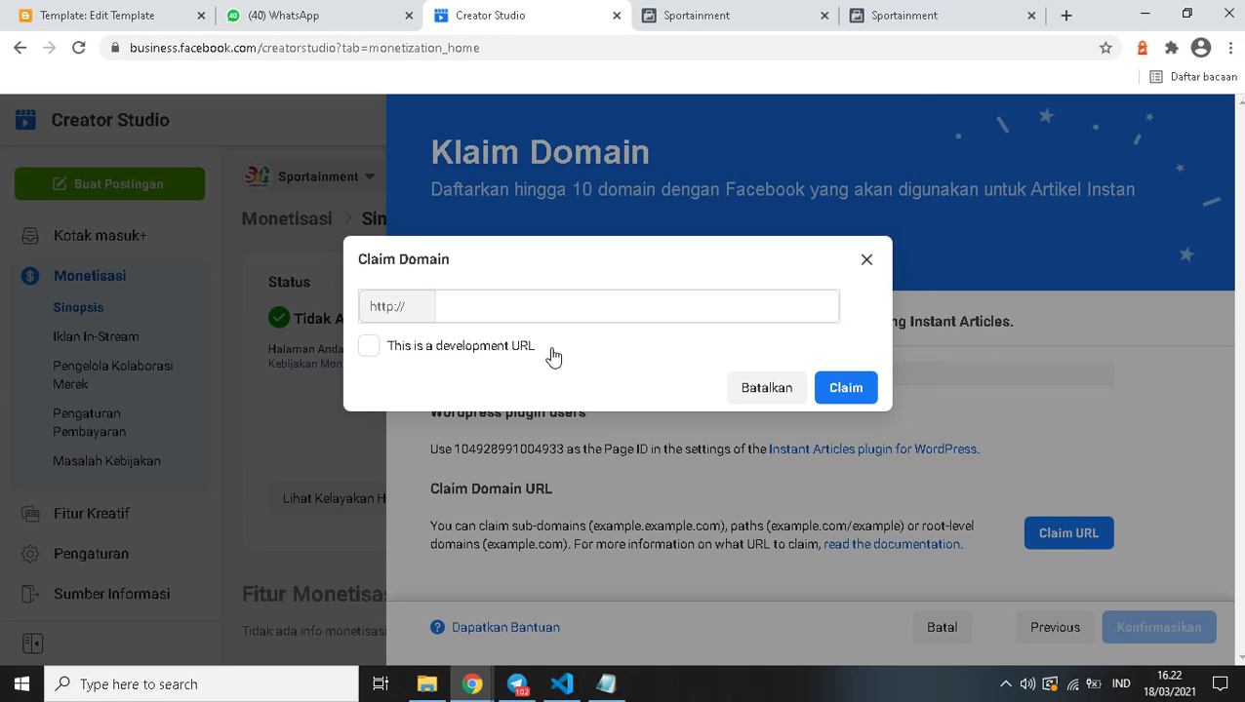
{"action": "left_click", "coordinate": [530, 307]}
Step: View the Berita Subang blog from Blogger, copy its address berita-subang.blogspot.com and return to the domain claim in Creator Studio
{"action": "left_click", "coordinate": [137, 14]}
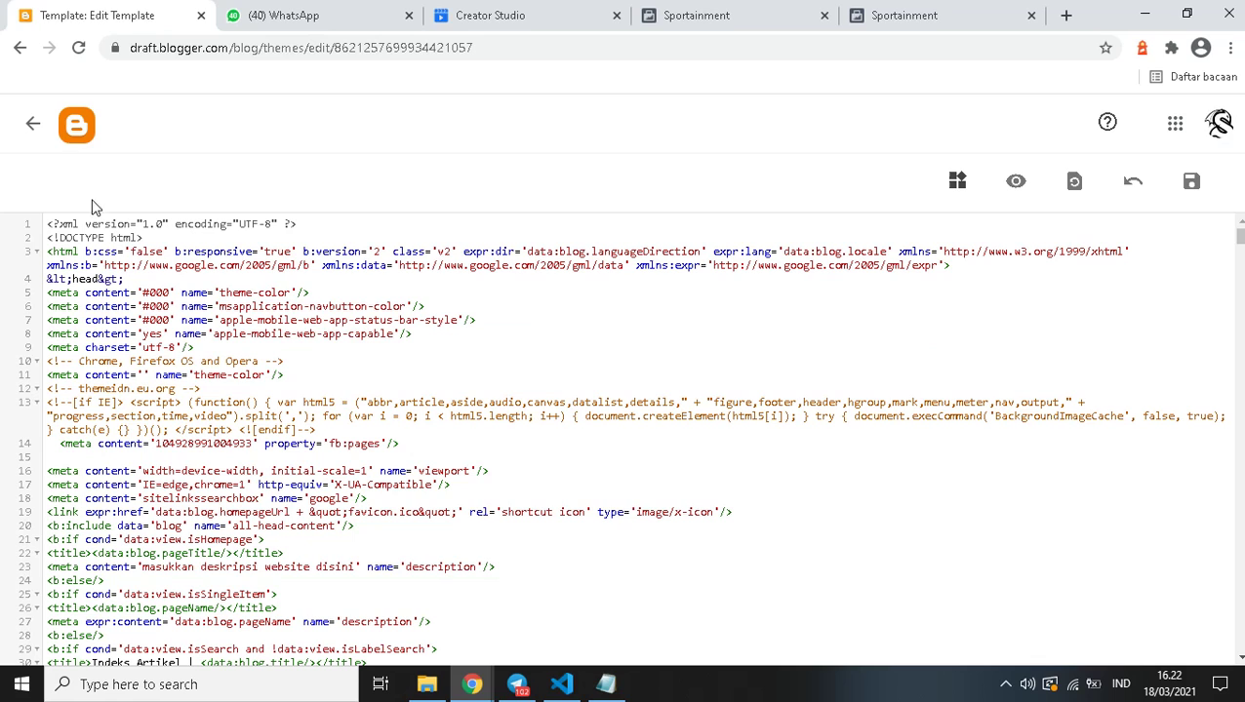
{"action": "left_click", "coordinate": [38, 139]}
{"action": "scroll", "coordinate": [111, 532], "scroll_direction": "down", "scroll_amount": 3}
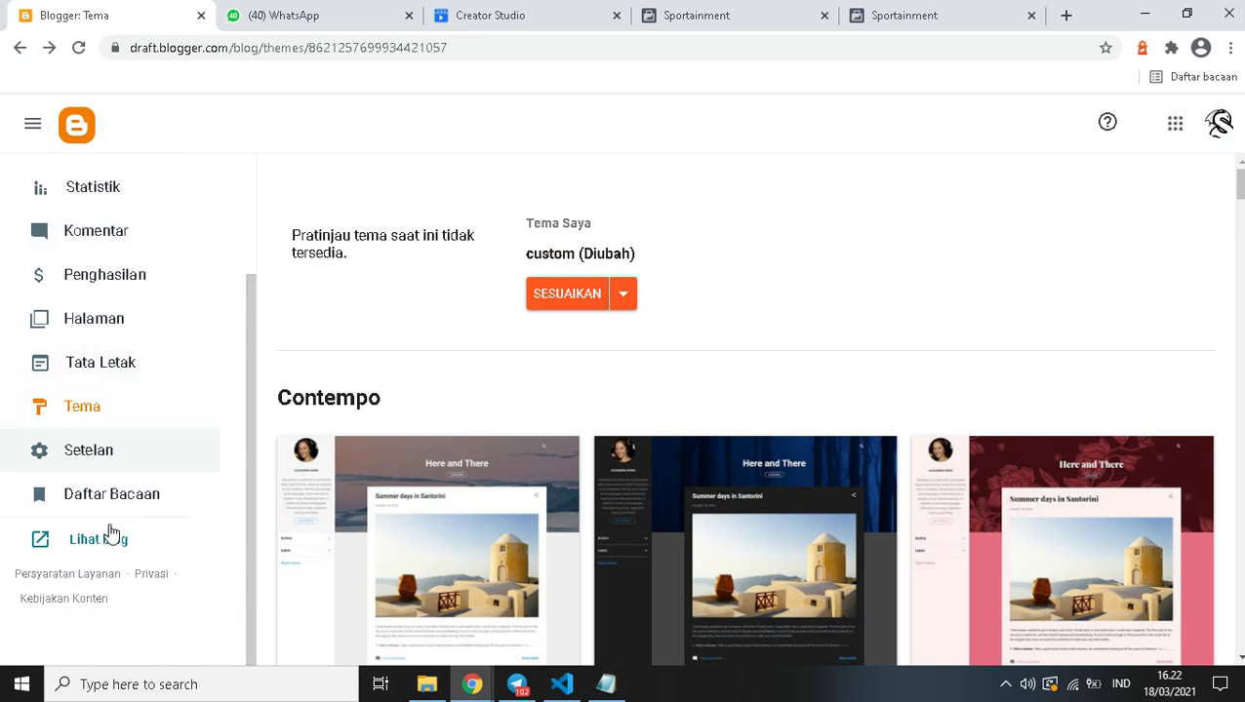
{"action": "left_click", "coordinate": [112, 543]}
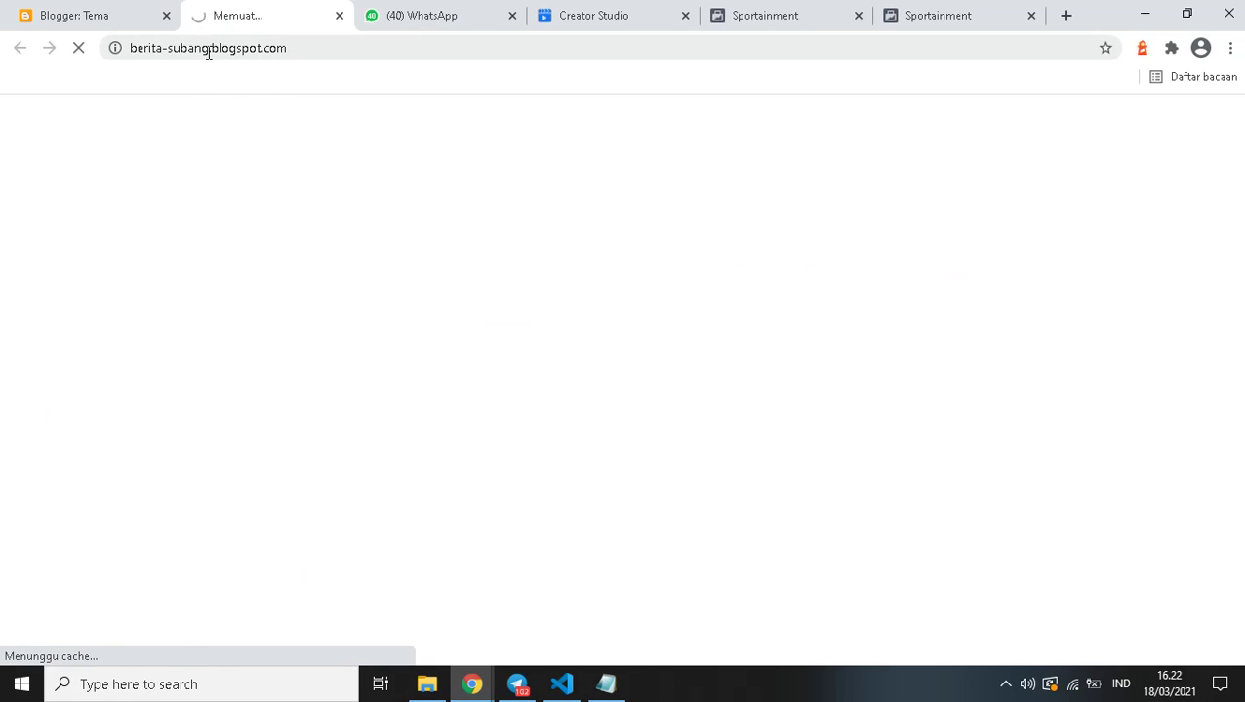
{"action": "left_click", "coordinate": [208, 57]}
{"action": "key", "text": "ctrl+c"}
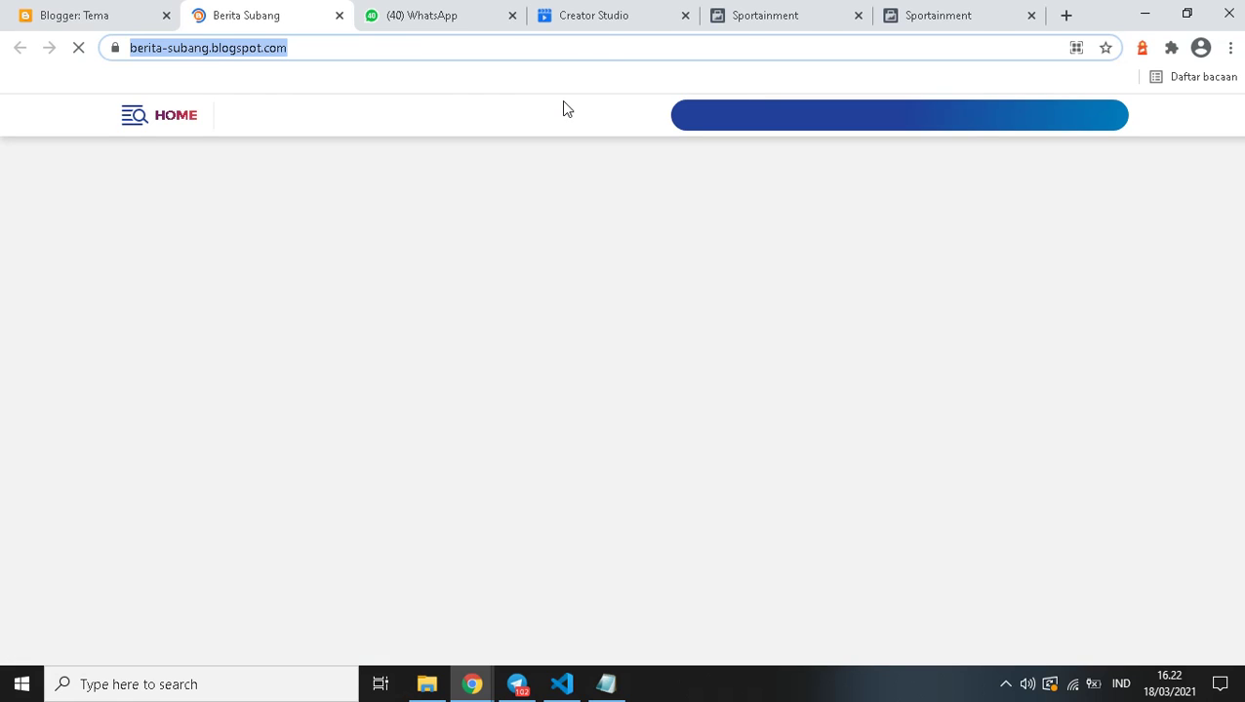
{"action": "left_click", "coordinate": [582, 10]}
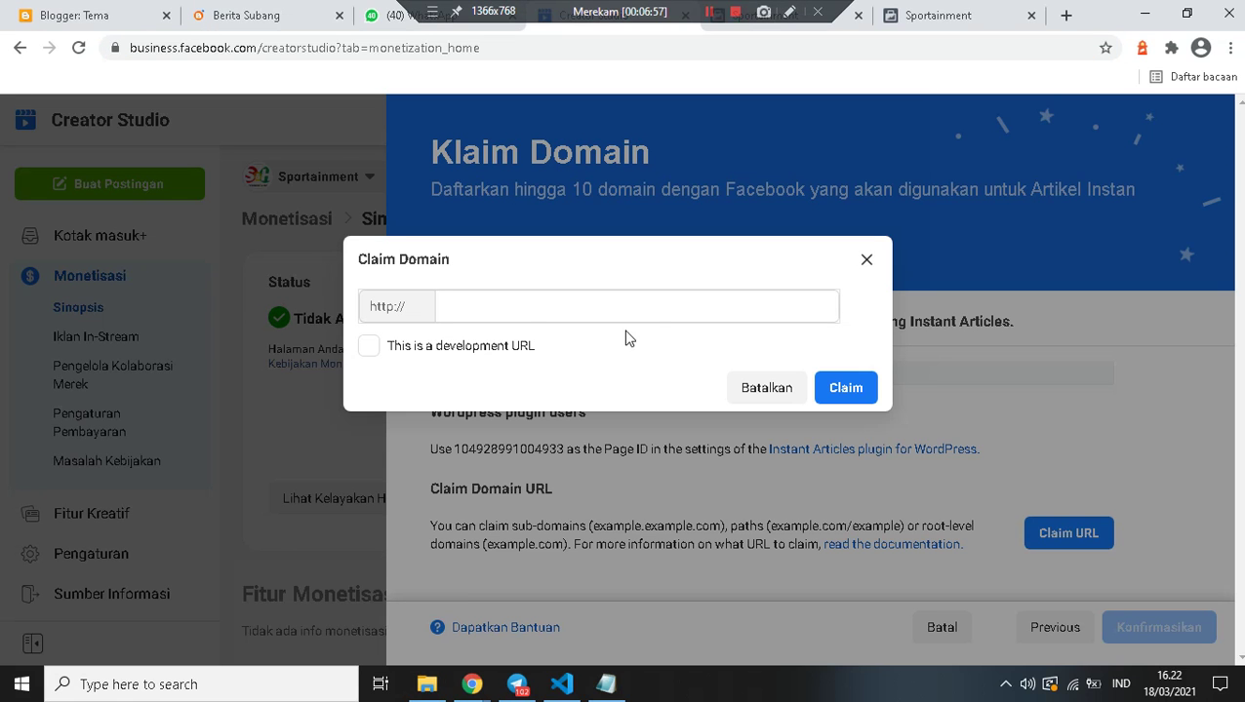
Step: Claim the domain berita-subang.blogspot.com for Instant Articles as a development URL, without the https prefix or trailing slash
{"action": "left_click", "coordinate": [524, 307]}
{"action": "key", "text": "ctrl+v"}
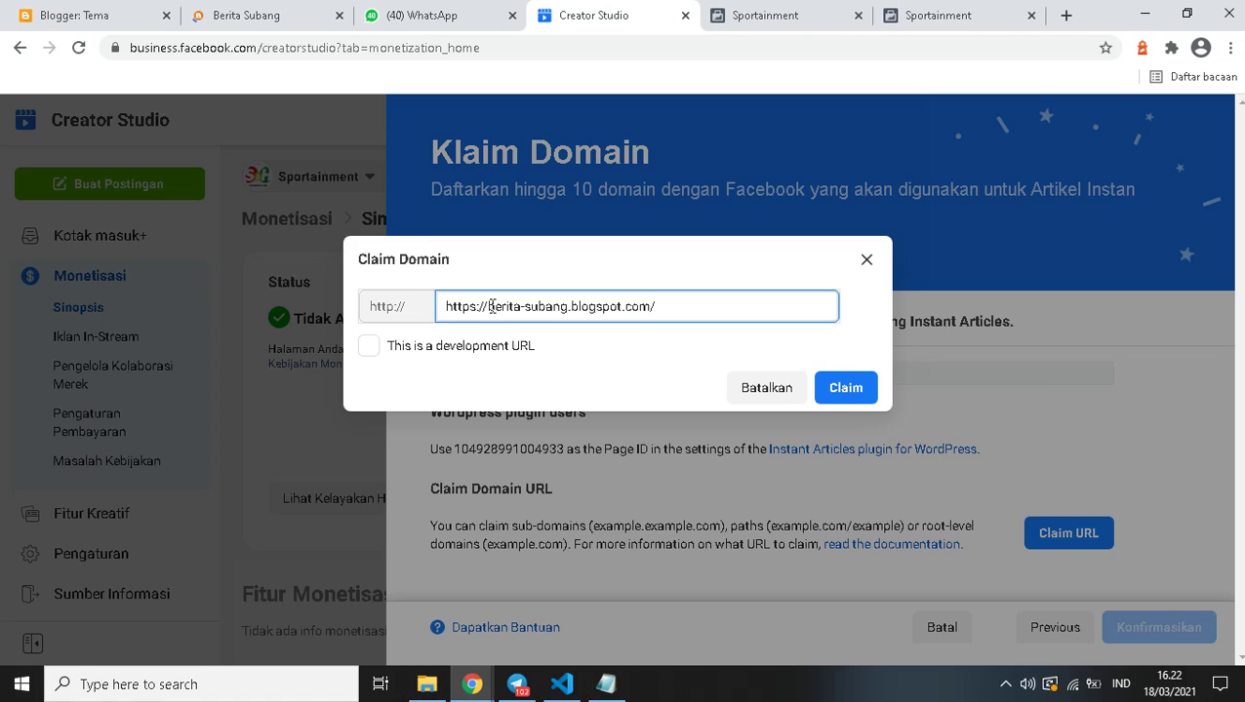
{"action": "left_click_drag", "start_coordinate": [489, 306], "coordinate": [429, 318]}
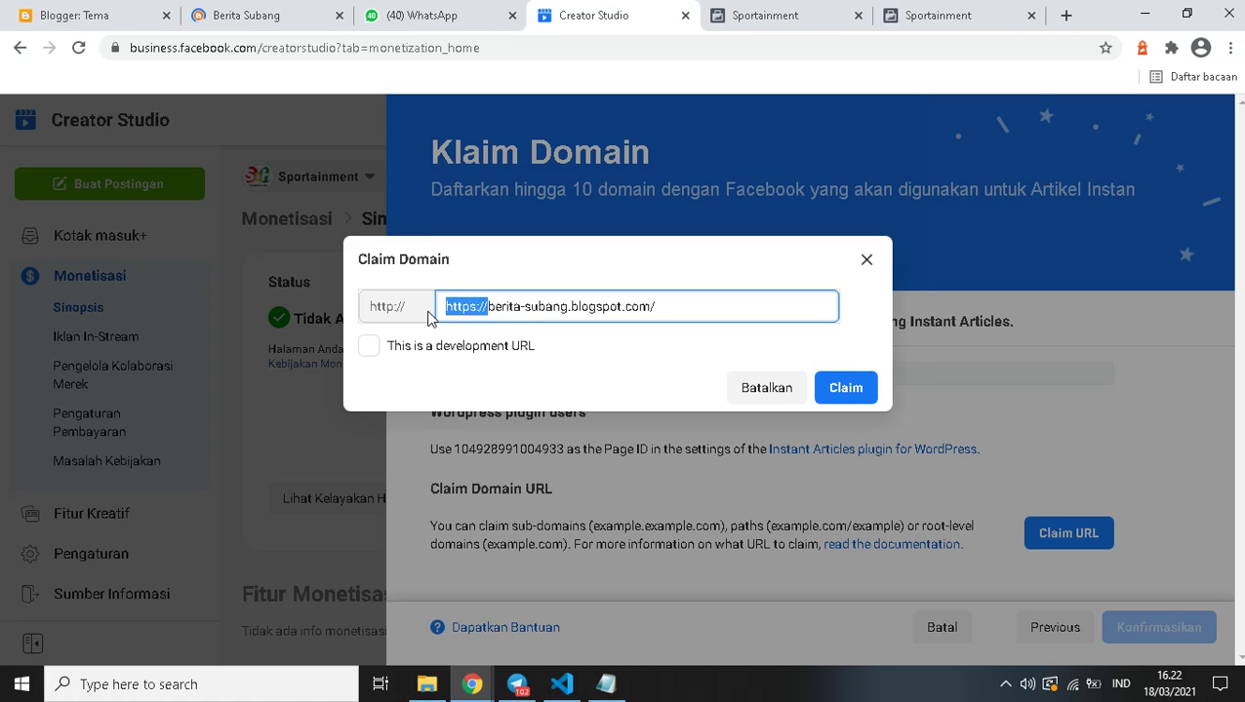
{"action": "key", "text": "BackSpace"}
{"action": "left_click", "coordinate": [369, 346]}
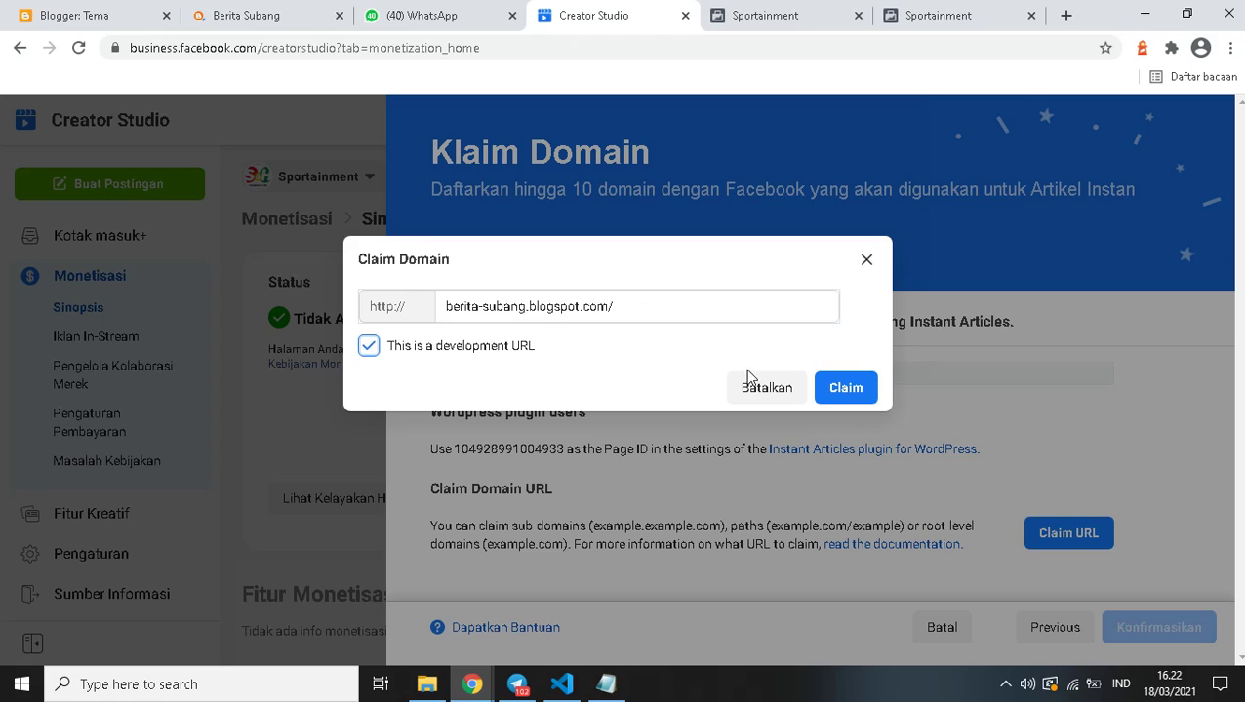
{"action": "left_click", "coordinate": [683, 305]}
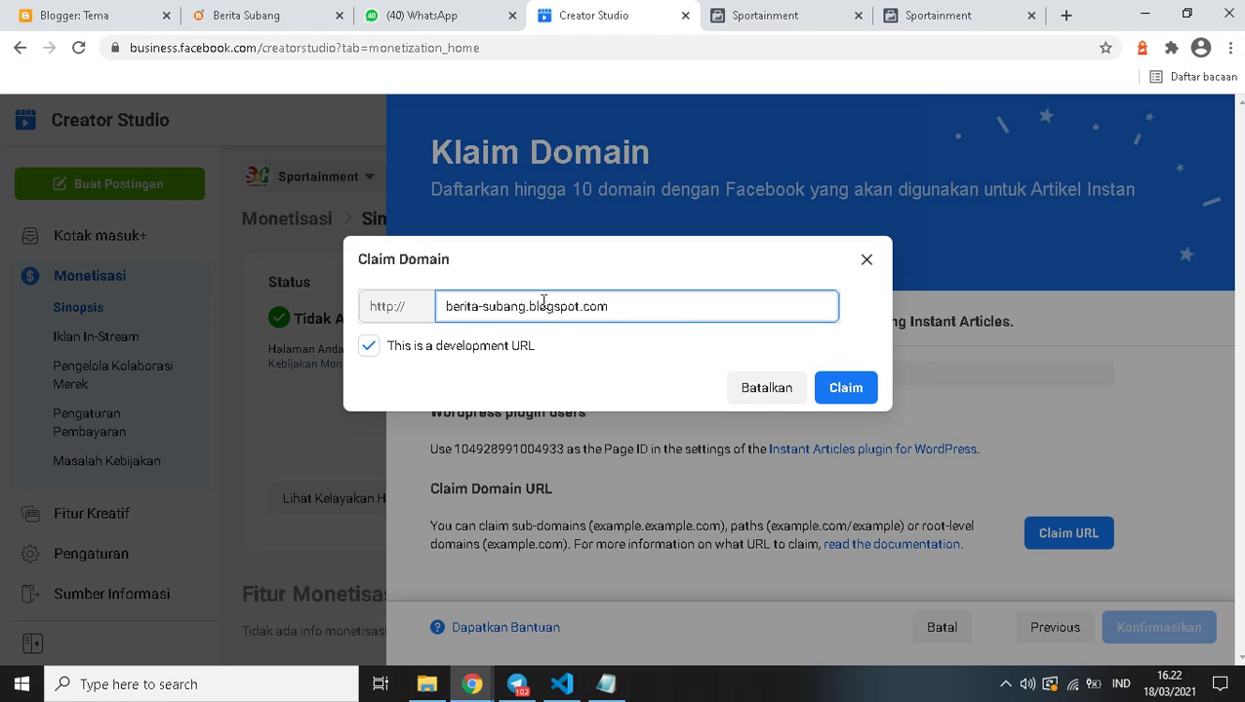
{"action": "left_click", "coordinate": [846, 388]}
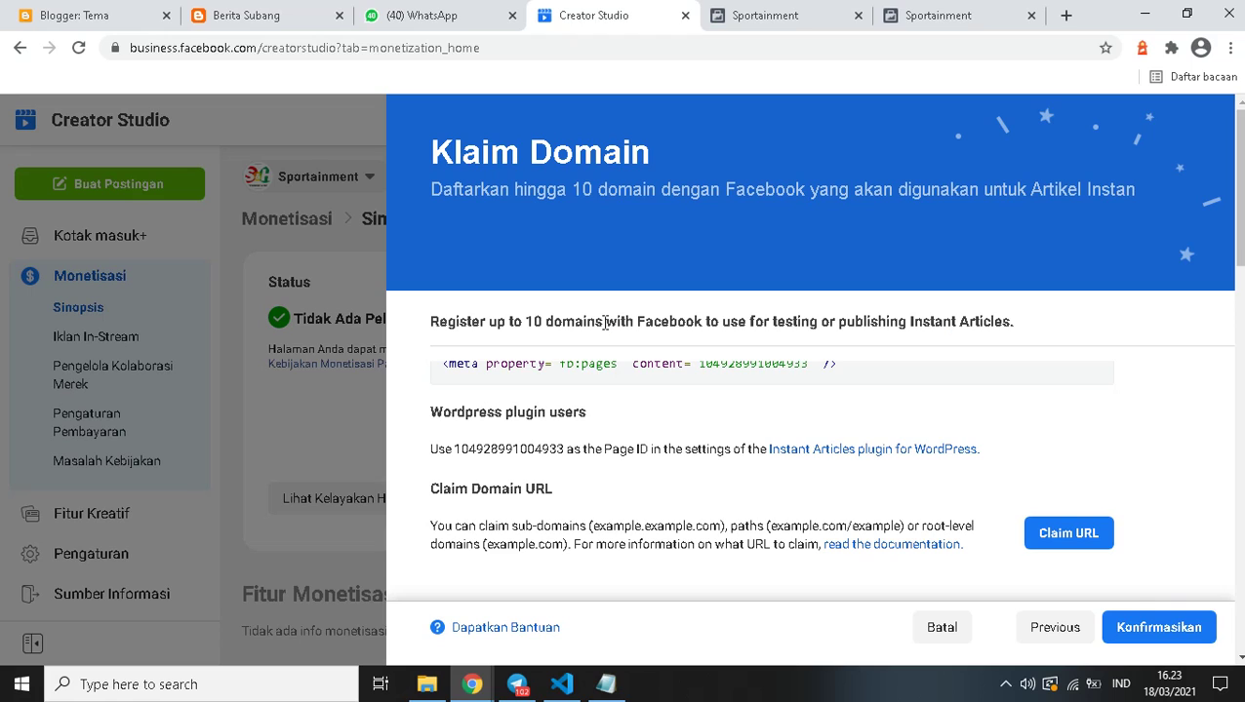
Step: Review the approved domain URLs with their type and status, along with the domain claim instructions above them
{"action": "scroll", "coordinate": [642, 376], "scroll_direction": "down", "scroll_amount": 2}
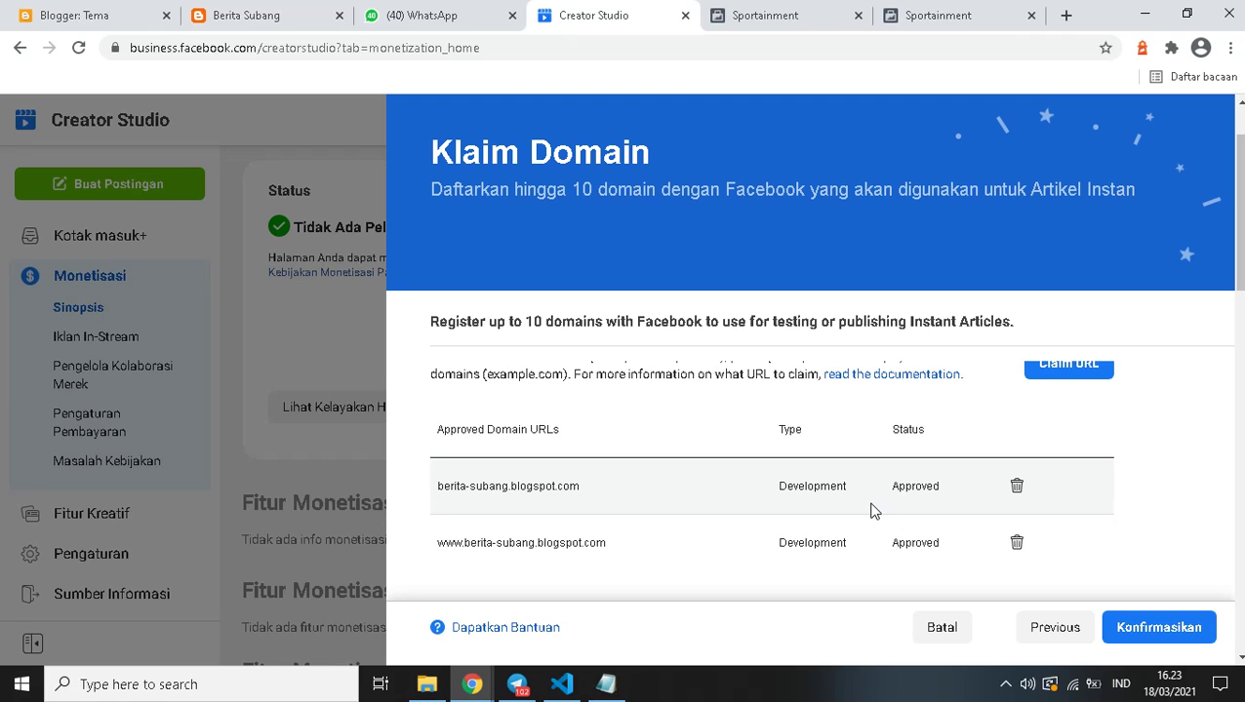
{"action": "scroll", "coordinate": [839, 510], "scroll_direction": "up", "scroll_amount": 1}
{"action": "scroll", "coordinate": [780, 515], "scroll_direction": "down", "scroll_amount": 1}
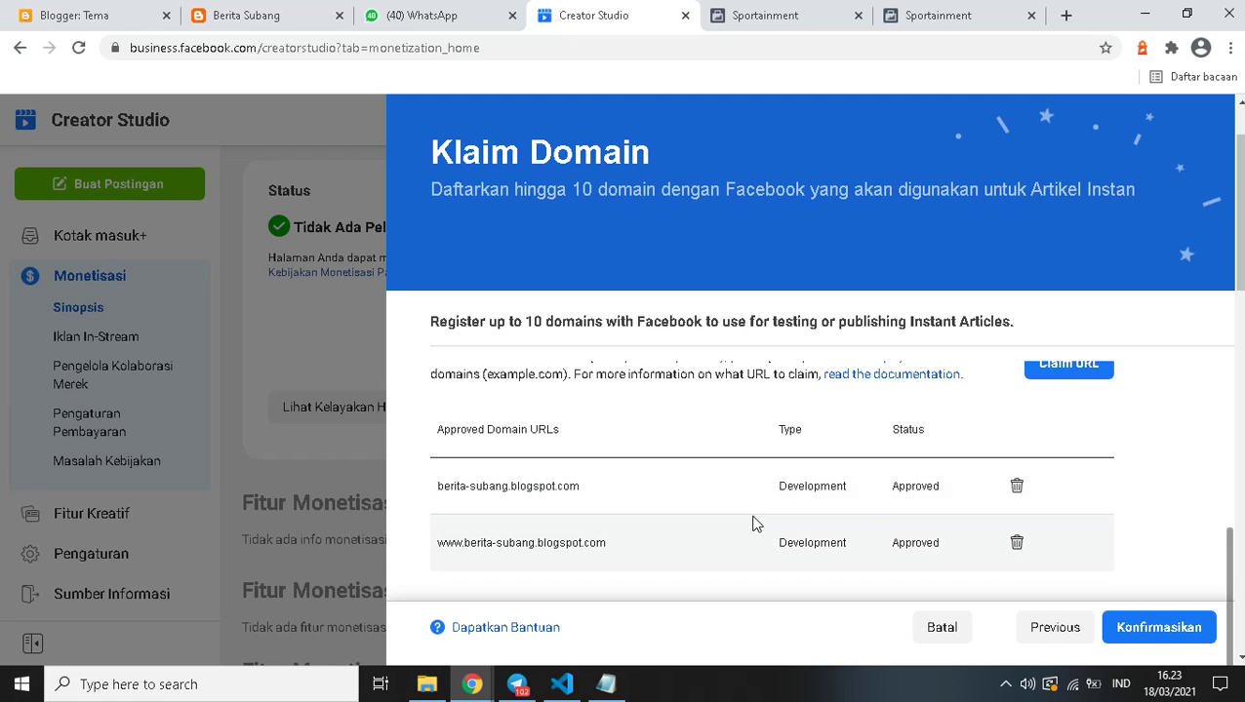
{"action": "scroll", "coordinate": [825, 494], "scroll_direction": "up", "scroll_amount": 1}
{"action": "scroll", "coordinate": [836, 487], "scroll_direction": "down", "scroll_amount": 1}
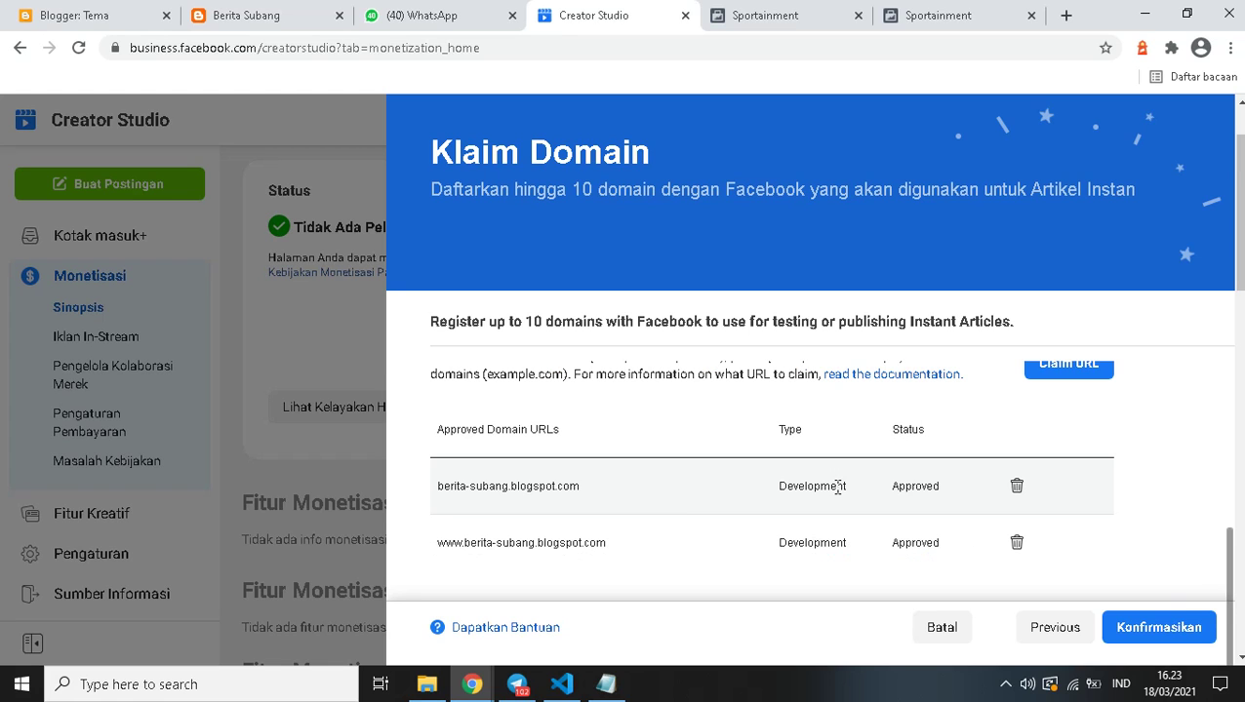
{"action": "scroll", "coordinate": [672, 467], "scroll_direction": "up", "scroll_amount": 2}
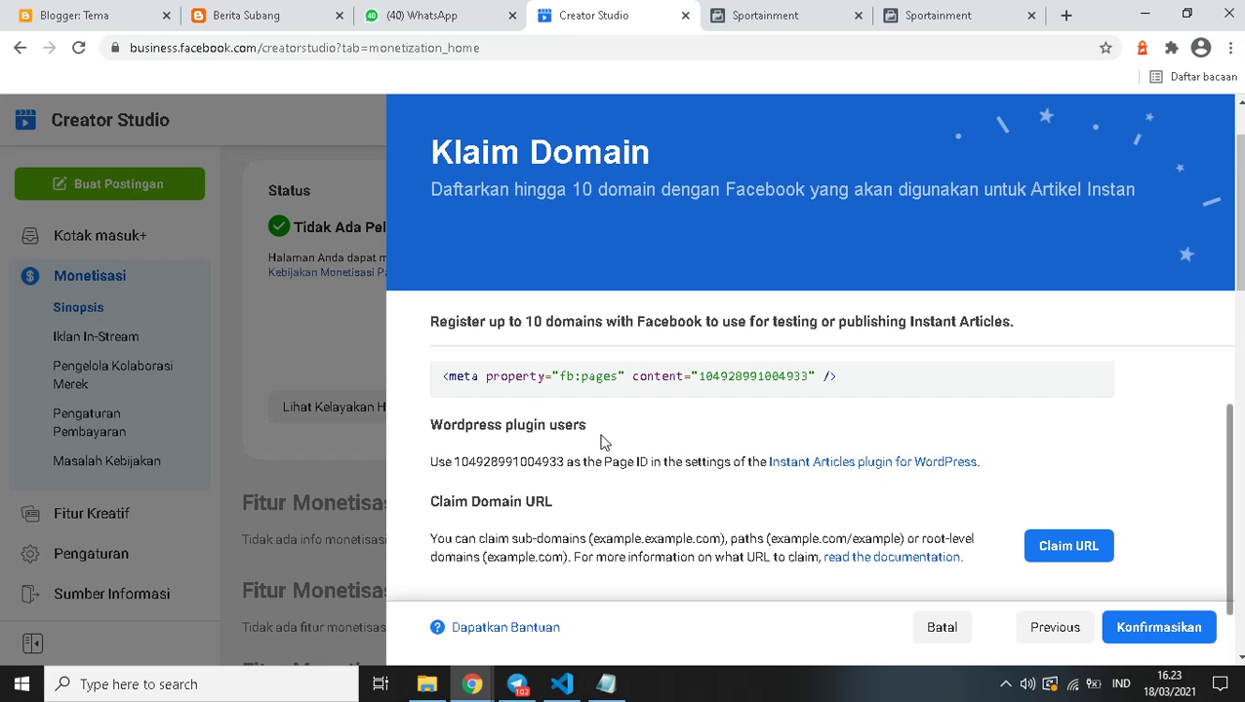
{"action": "scroll", "coordinate": [597, 444], "scroll_direction": "down", "scroll_amount": 2}
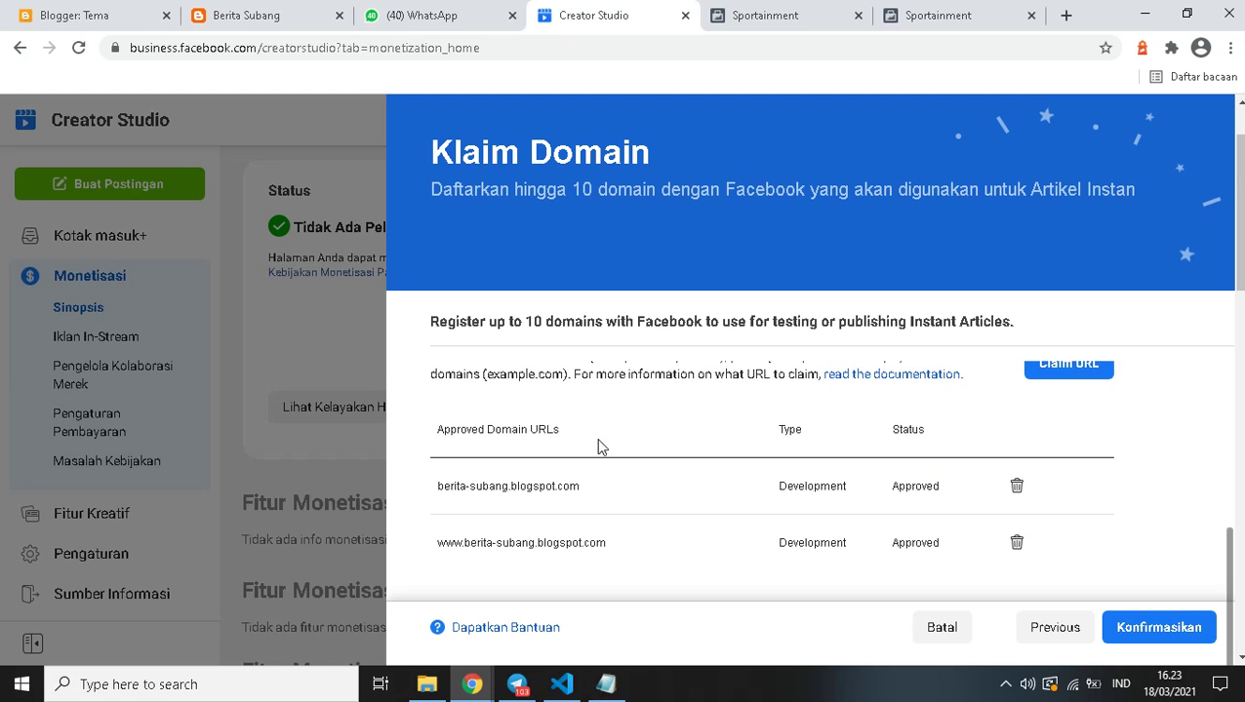
{"action": "scroll", "coordinate": [436, 497], "scroll_direction": "down", "scroll_amount": 2}
{"action": "scroll", "coordinate": [436, 497], "scroll_direction": "down", "scroll_amount": 2}
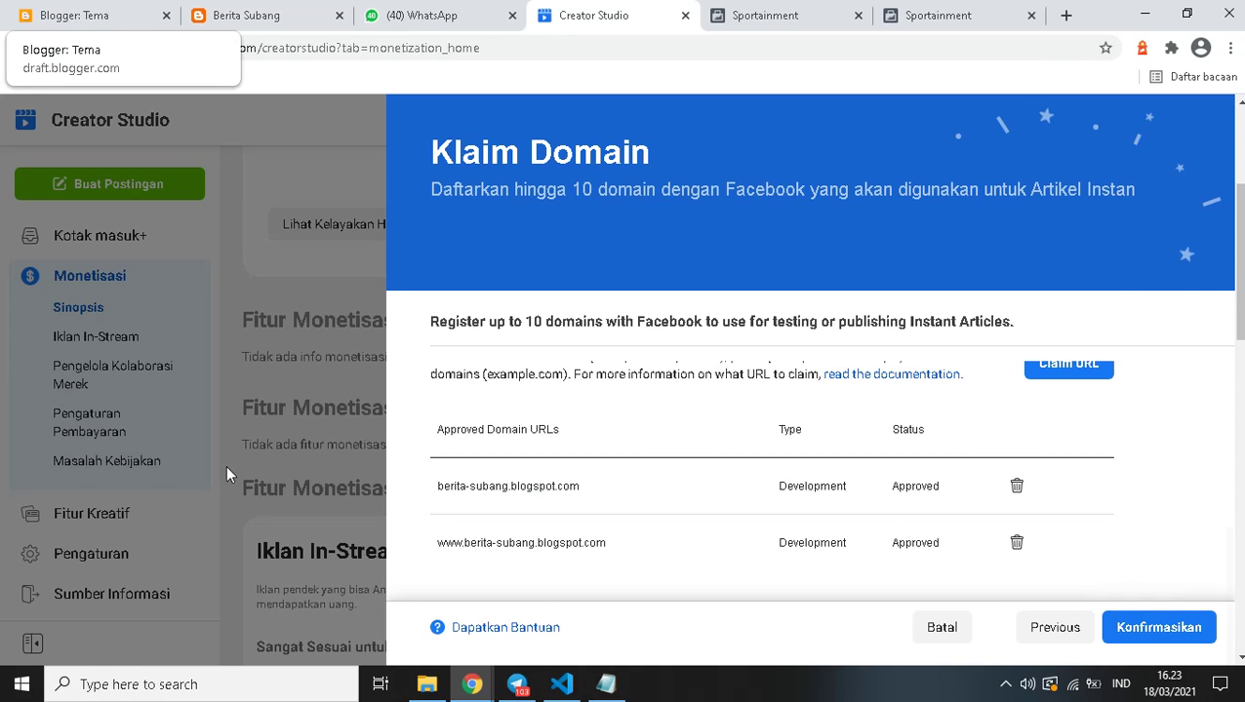
Step: Look through the Berita Subang blog's home page and return to the domain claim in Creator Studio
{"action": "key", "text": "ctrl+1"}
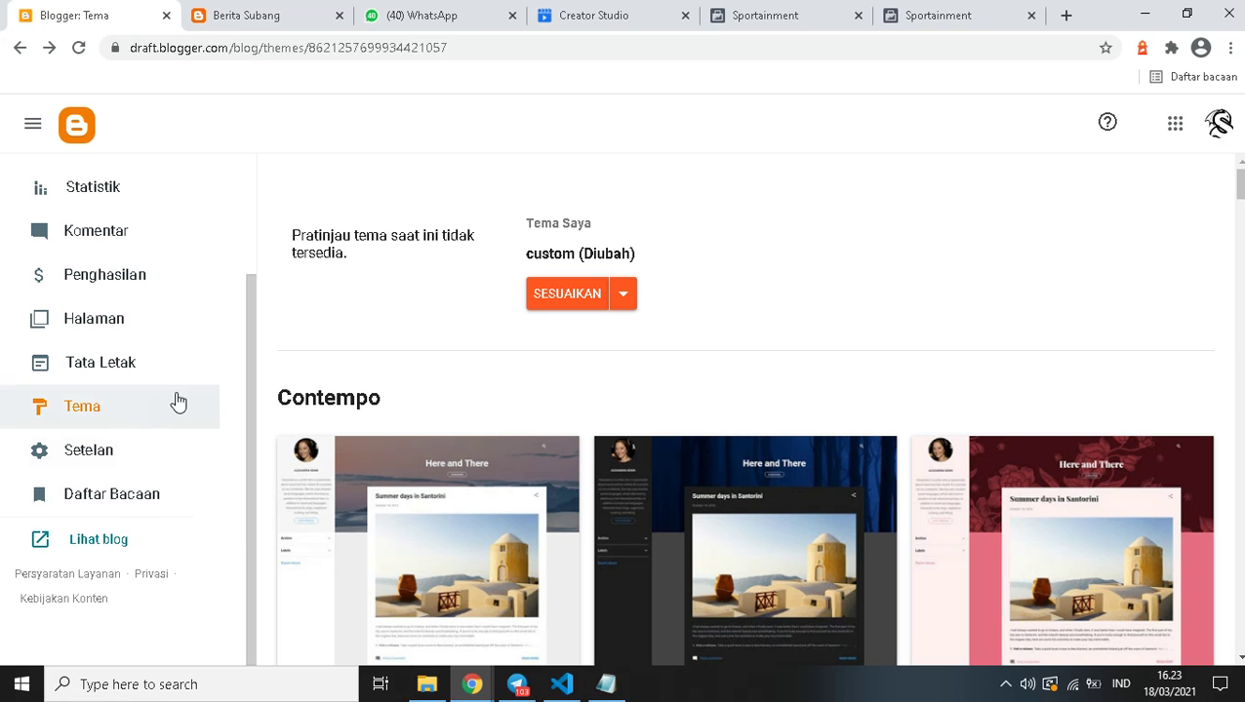
{"action": "left_click", "coordinate": [210, 24]}
{"action": "scroll", "coordinate": [337, 261], "scroll_direction": "down", "scroll_amount": 10}
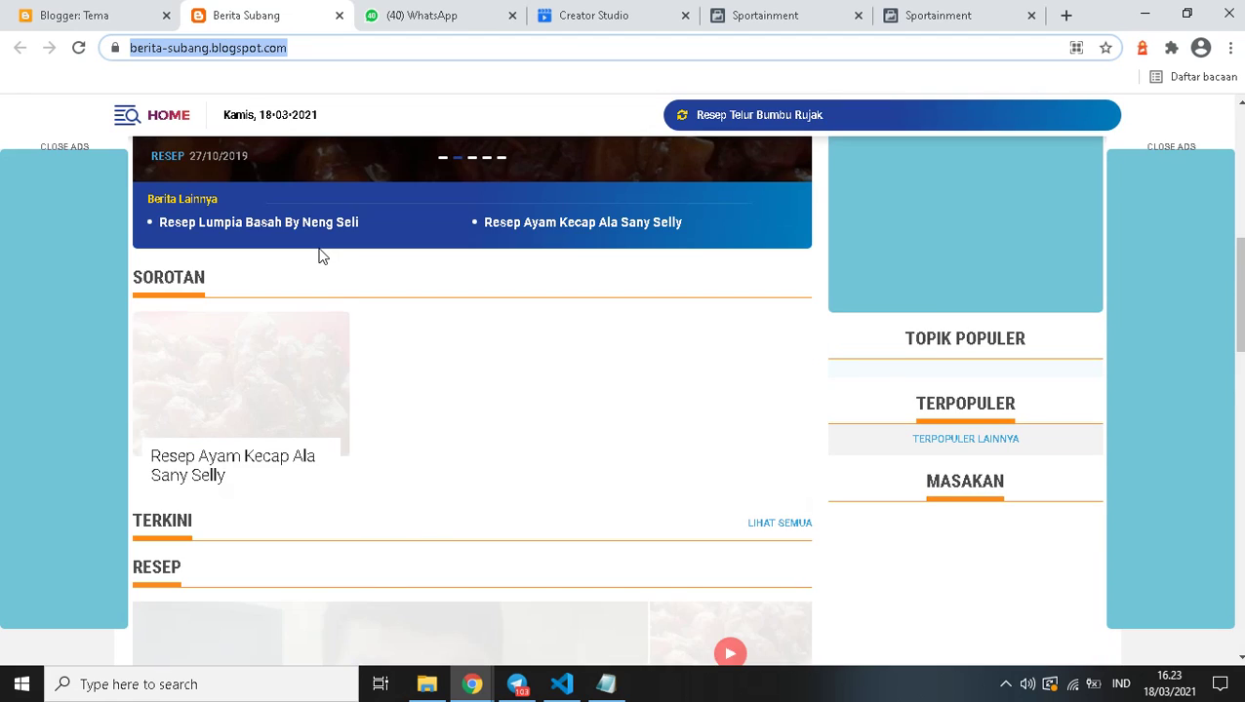
{"action": "scroll", "coordinate": [322, 256], "scroll_direction": "down", "scroll_amount": 5}
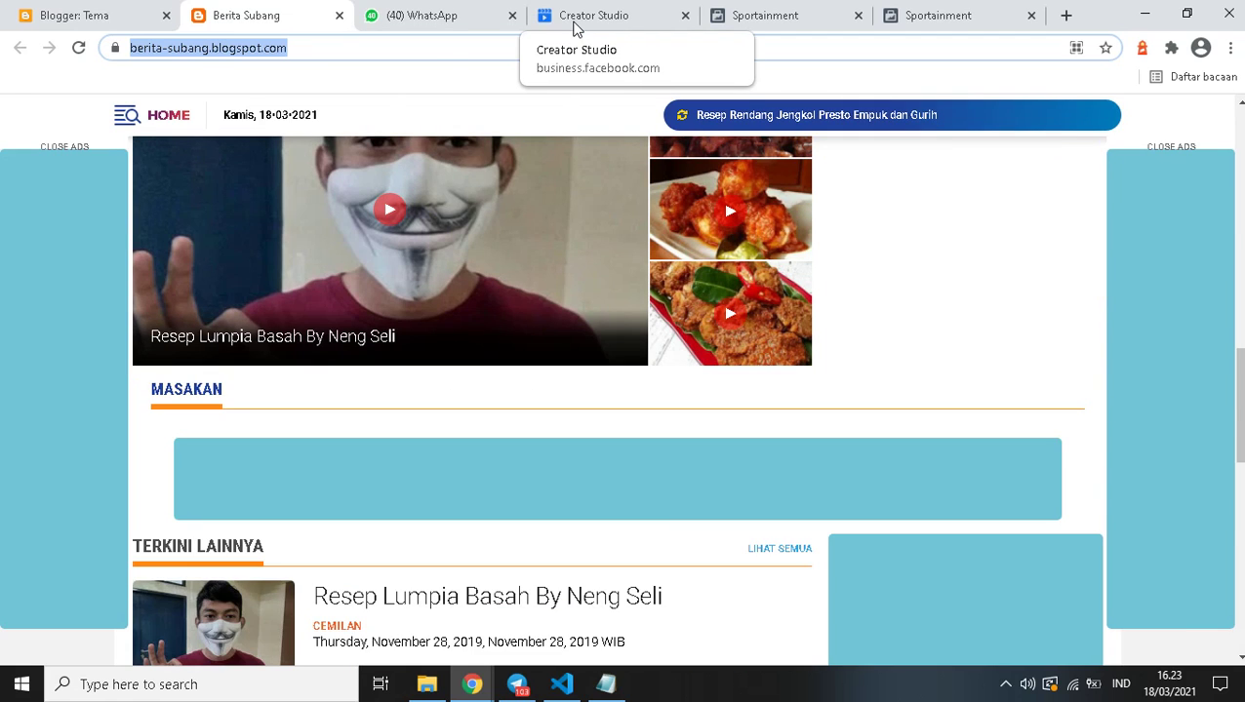
{"action": "left_click", "coordinate": [576, 27]}
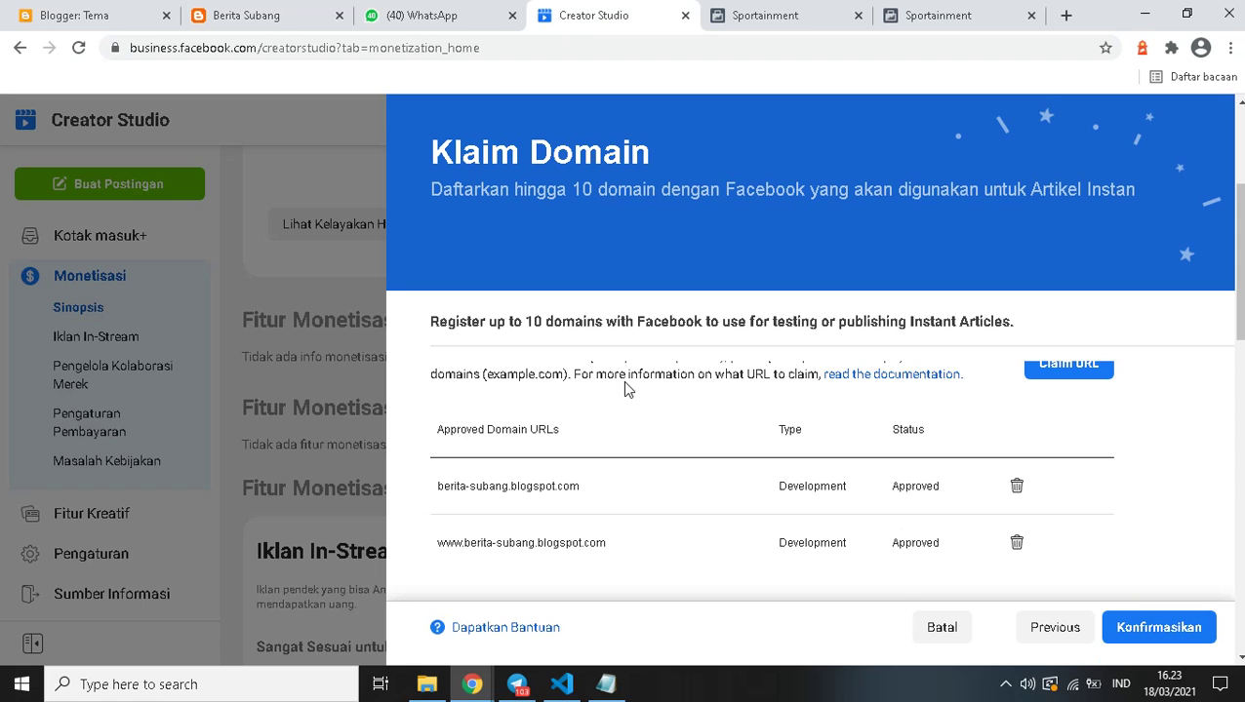
Step: Confirm the domain claim and open the article style configuration from the setup tasks
{"action": "left_click", "coordinate": [1159, 634]}
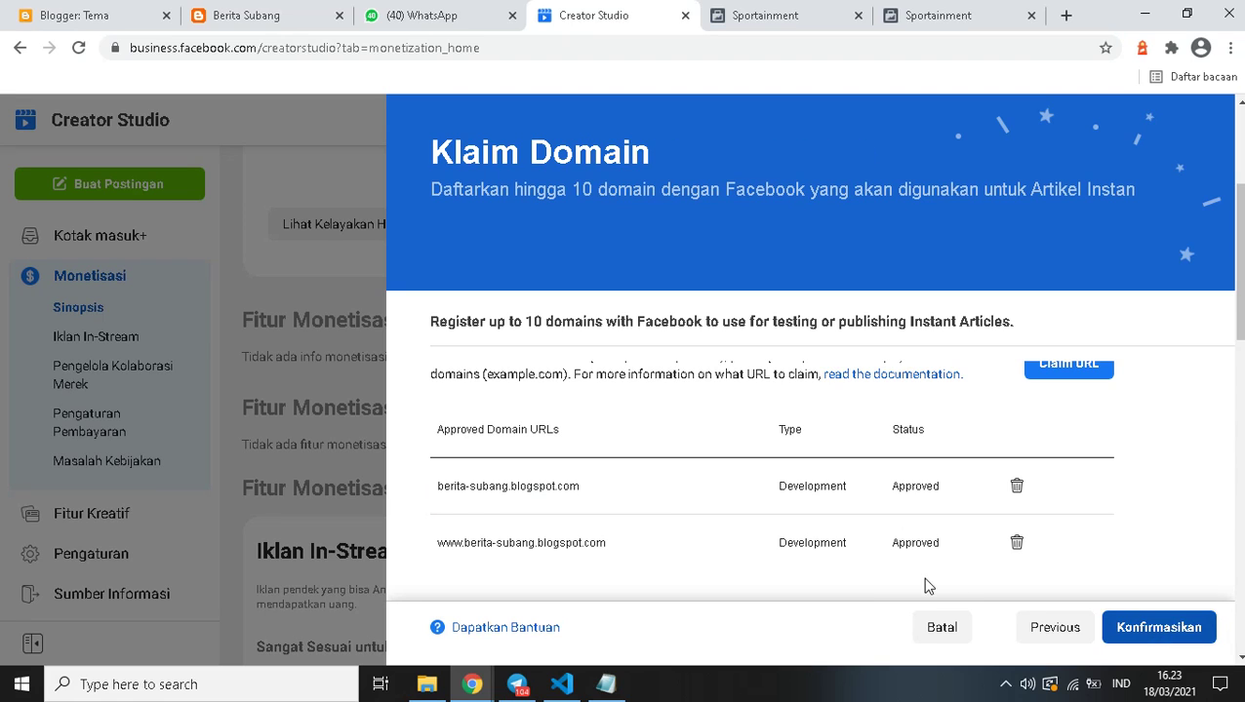
{"action": "scroll", "coordinate": [829, 485], "scroll_direction": "down", "scroll_amount": 3}
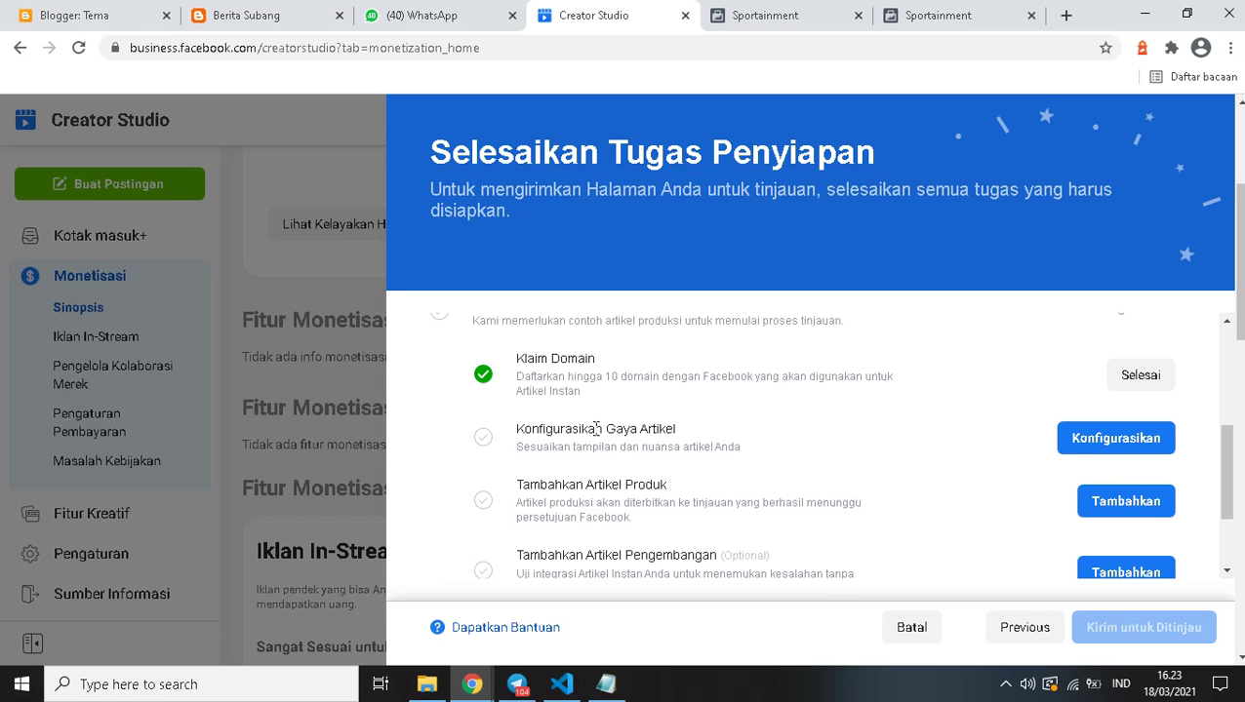
{"action": "scroll", "coordinate": [566, 429], "scroll_direction": "down", "scroll_amount": 1}
{"action": "scroll", "coordinate": [527, 424], "scroll_direction": "up", "scroll_amount": 1}
{"action": "left_click", "coordinate": [1114, 439]}
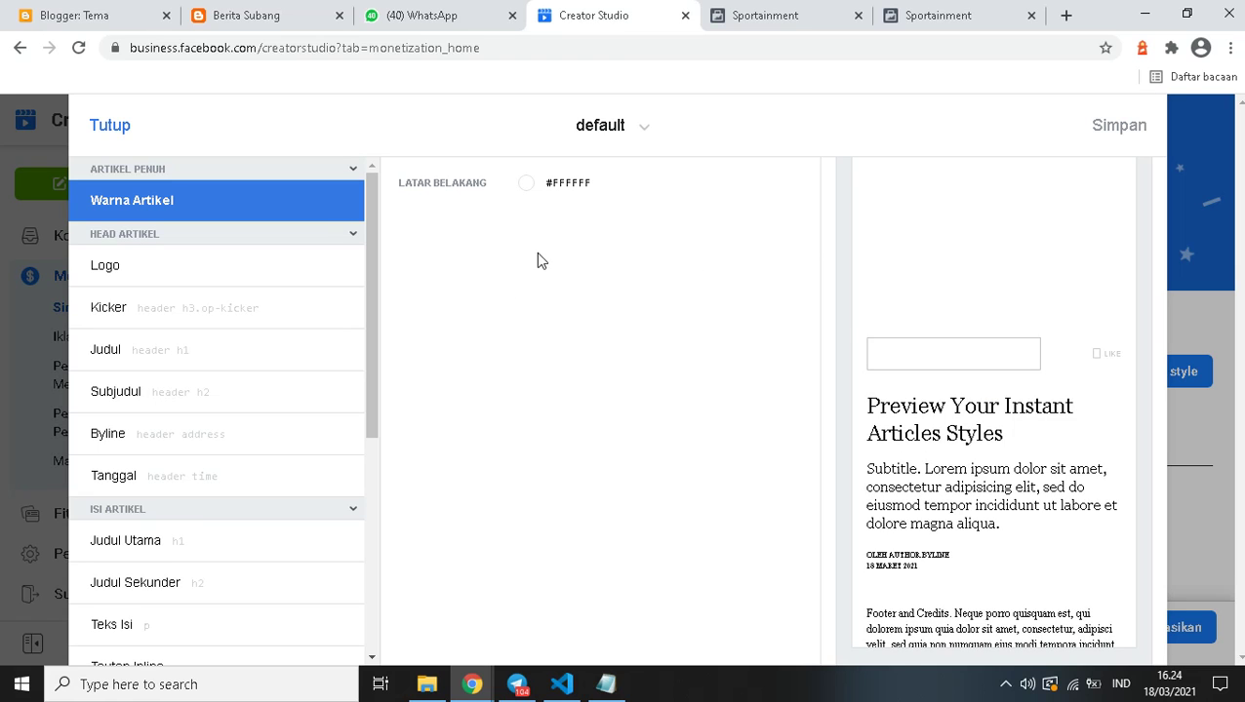
Step: Review the default style's logo settings and image requirements, and confirm the article style configuration without choosing a logo
{"action": "scroll", "coordinate": [953, 439], "scroll_direction": "down", "scroll_amount": 2}
{"action": "scroll", "coordinate": [953, 439], "scroll_direction": "up", "scroll_amount": 2}
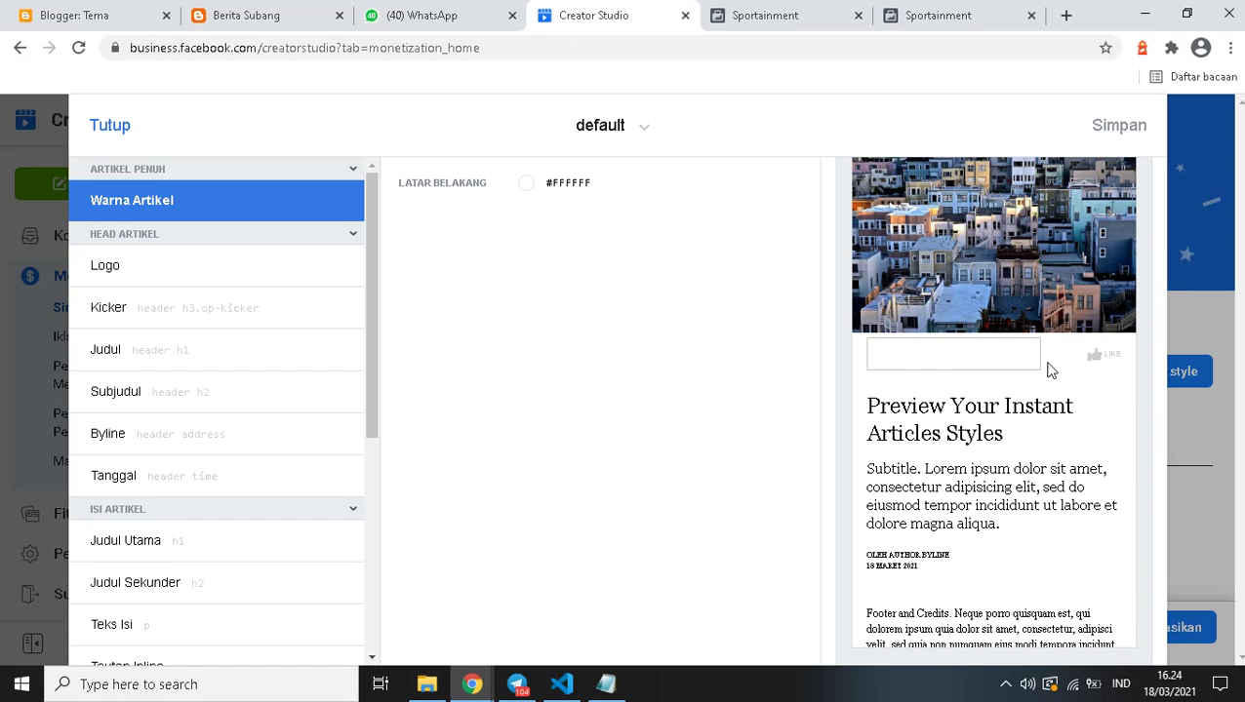
{"action": "left_click", "coordinate": [256, 272]}
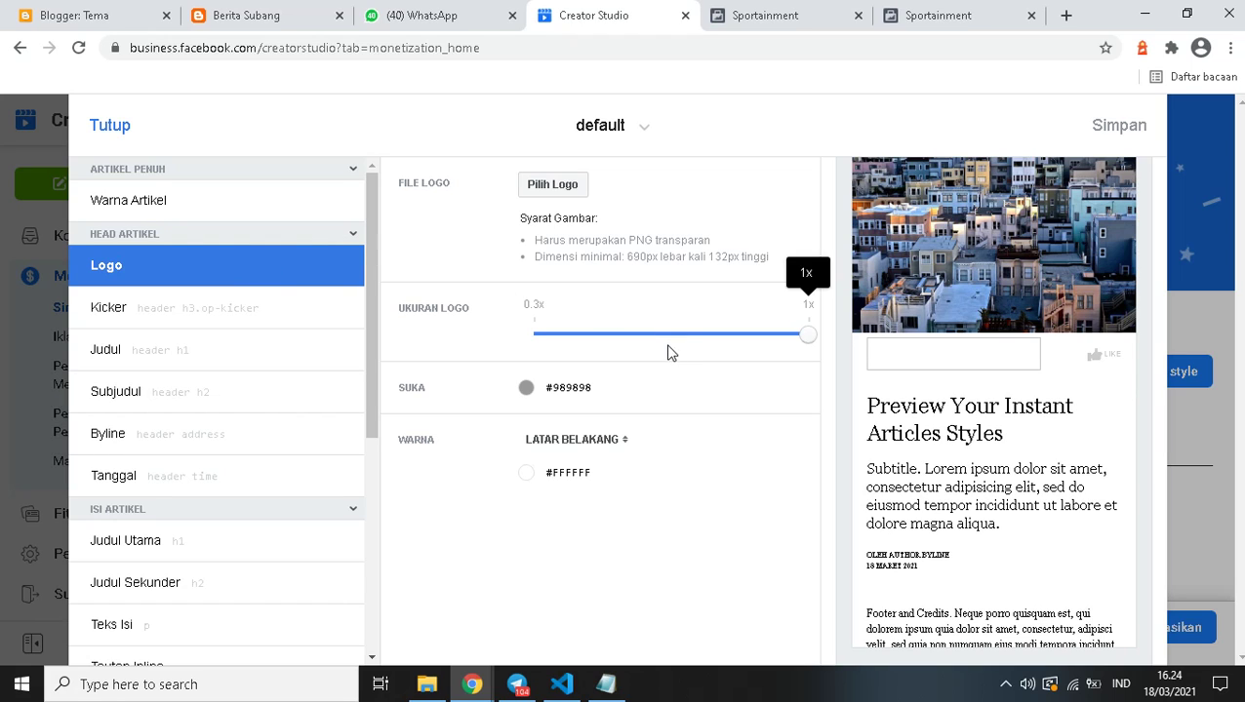
{"action": "left_click", "coordinate": [552, 186]}
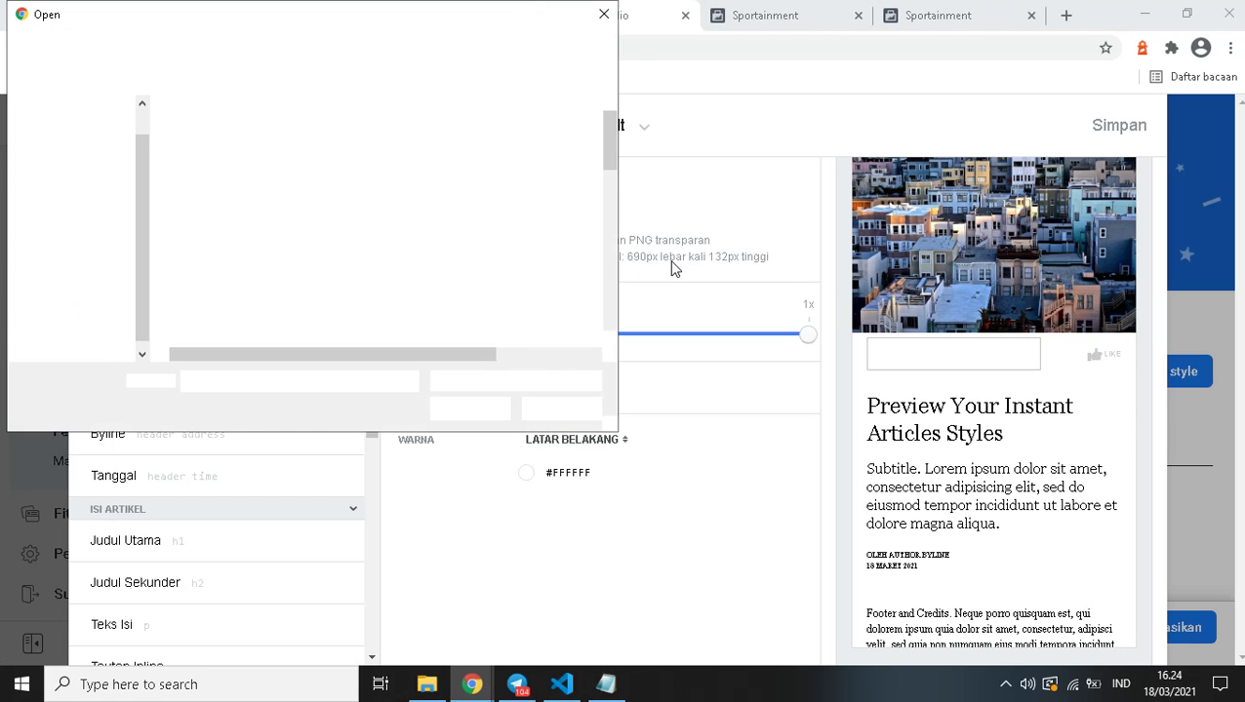
{"action": "left_click", "coordinate": [604, 15]}
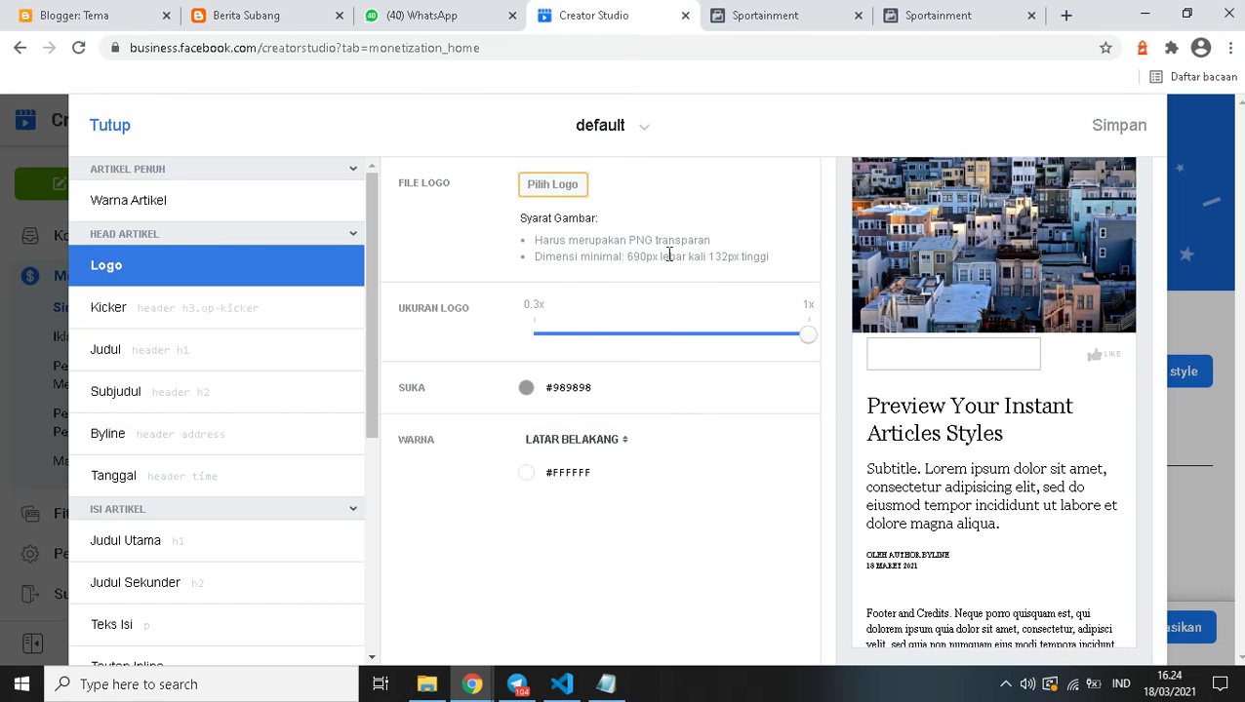
{"action": "left_click_drag", "start_coordinate": [629, 252], "coordinate": [737, 255]}
{"action": "left_click", "coordinate": [736, 255]}
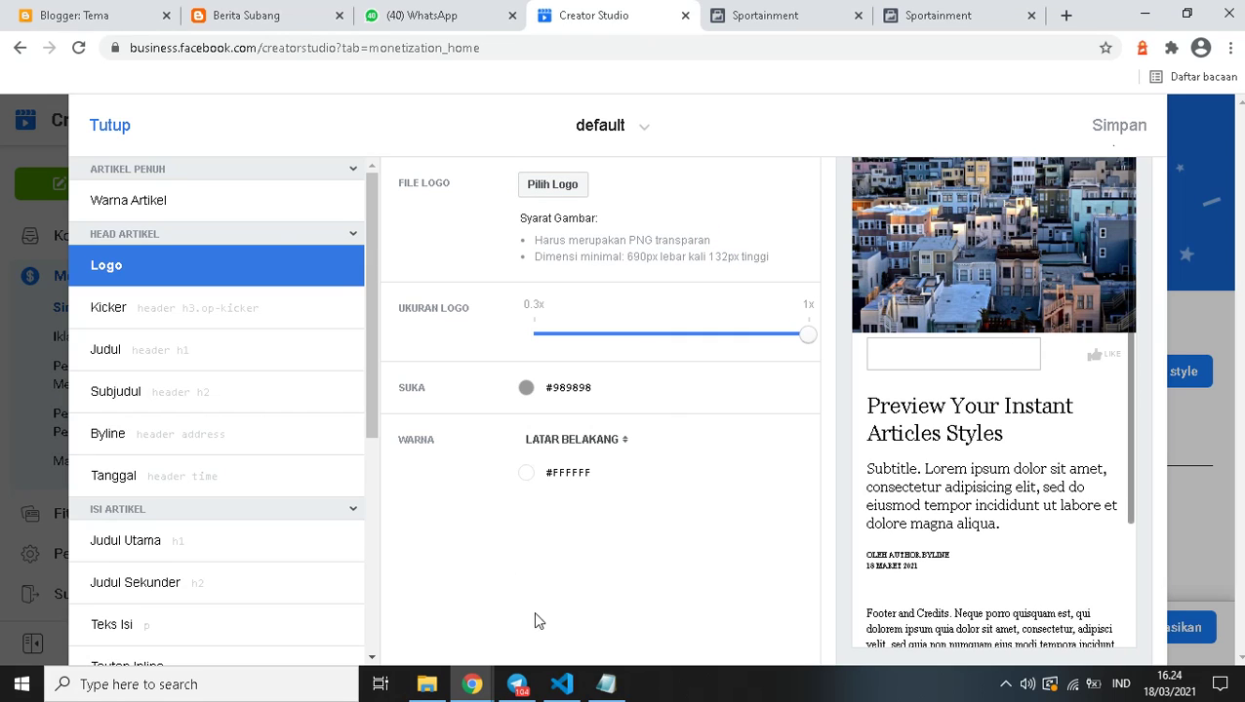
{"action": "left_click", "coordinate": [115, 131]}
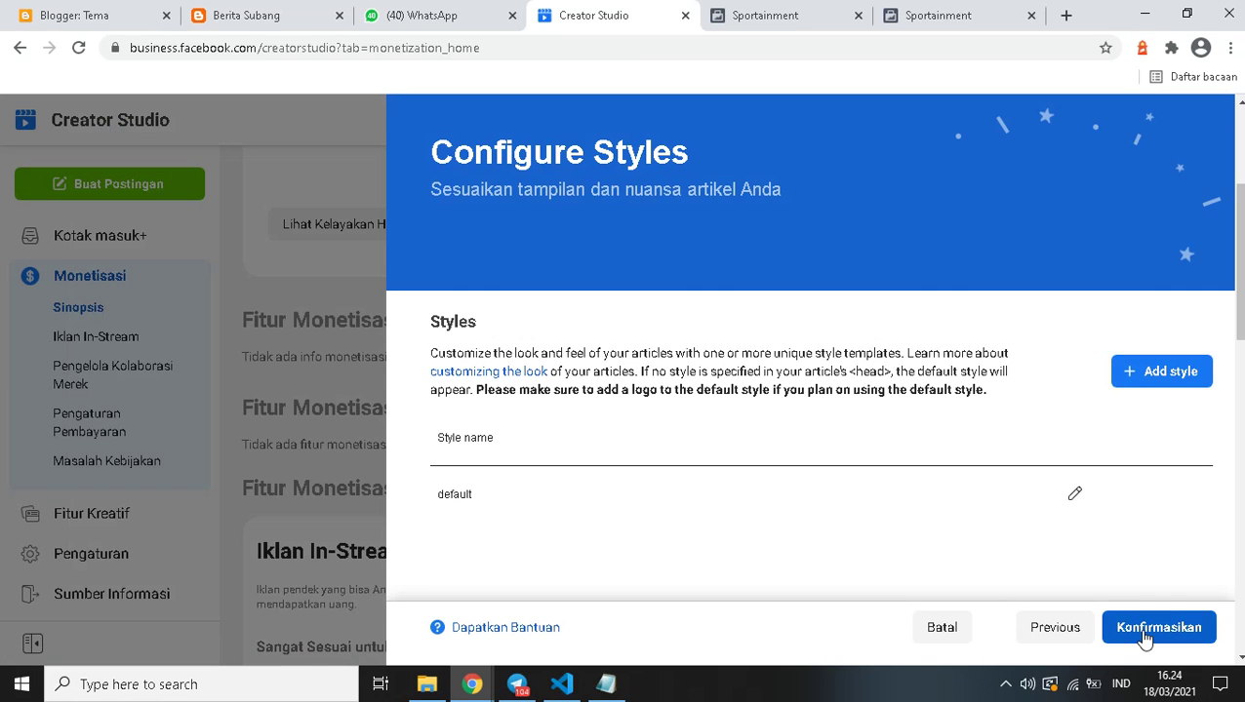
{"action": "left_click", "coordinate": [1145, 636]}
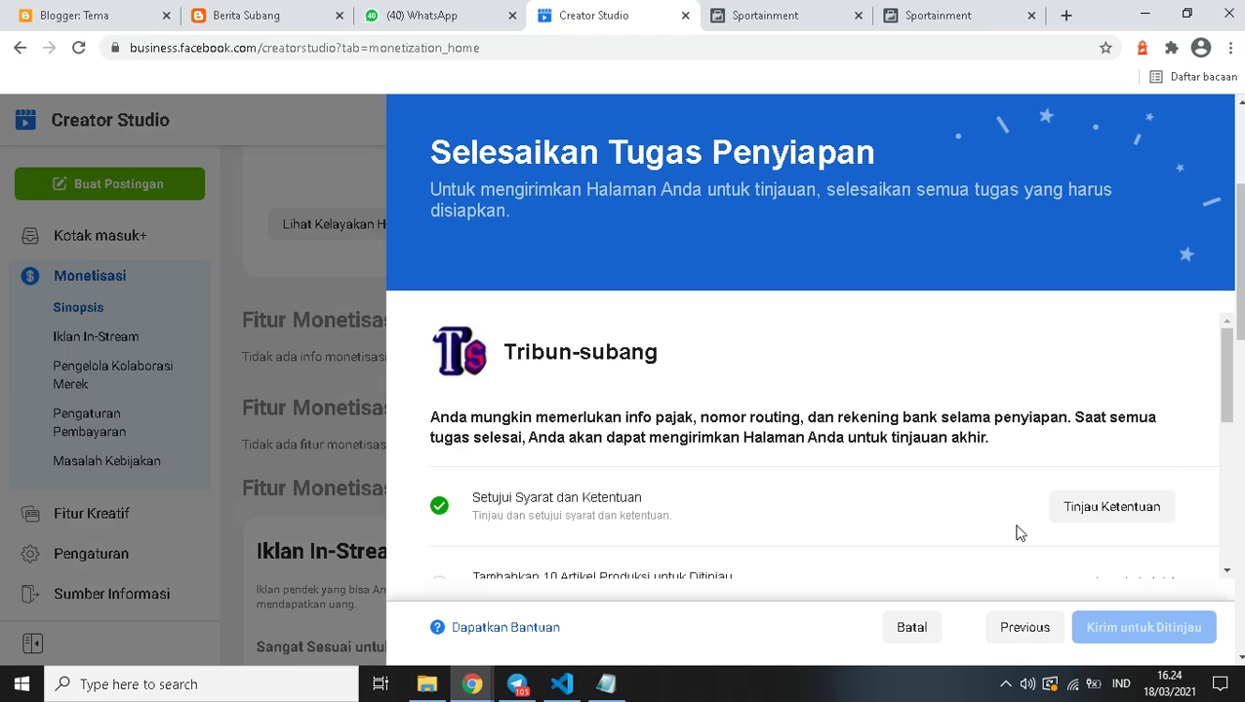
Step: Open the production articles setup task, view the available methods for adding articles, and cancel the setup
{"action": "scroll", "coordinate": [1012, 527], "scroll_direction": "down", "scroll_amount": 3}
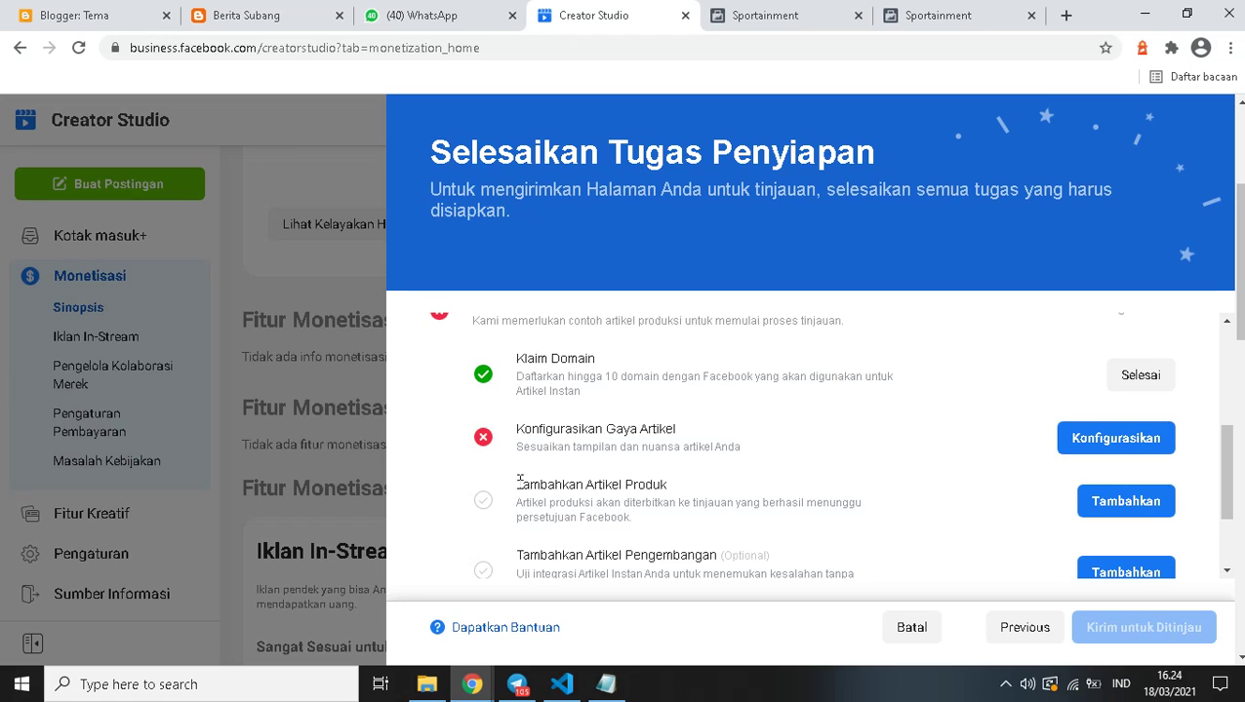
{"action": "left_click_drag", "start_coordinate": [520, 479], "coordinate": [671, 495]}
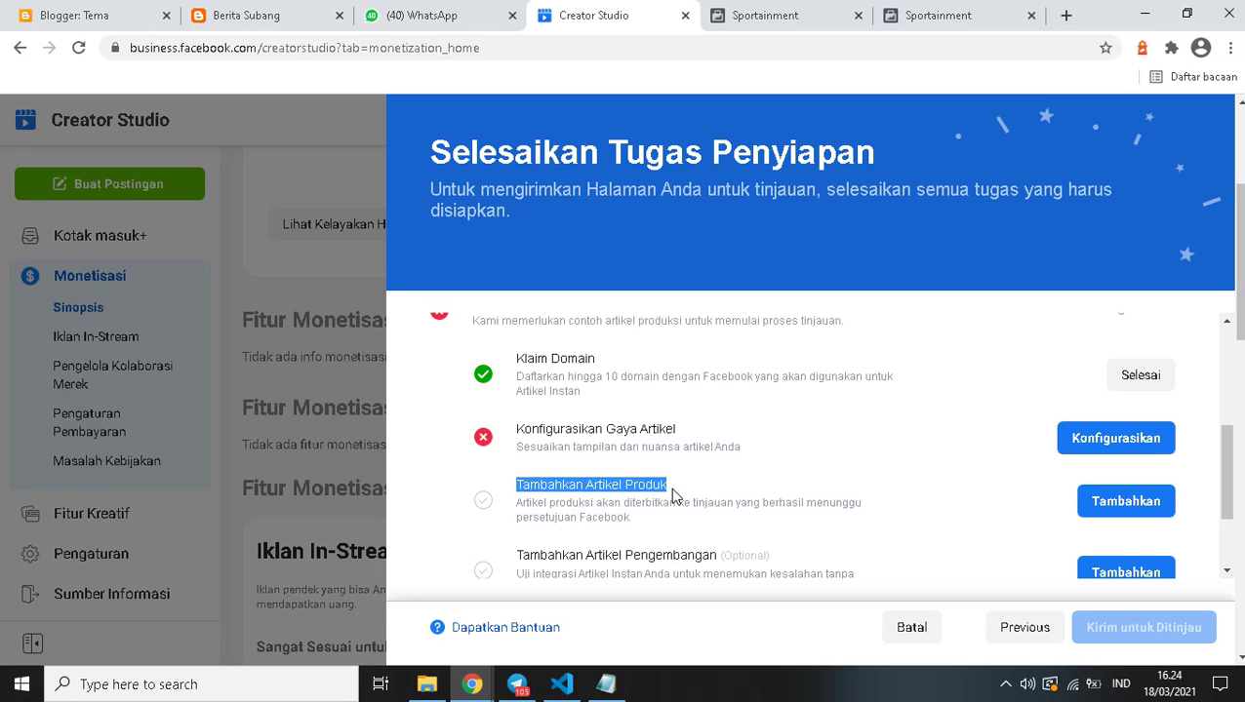
{"action": "left_click", "coordinate": [621, 494]}
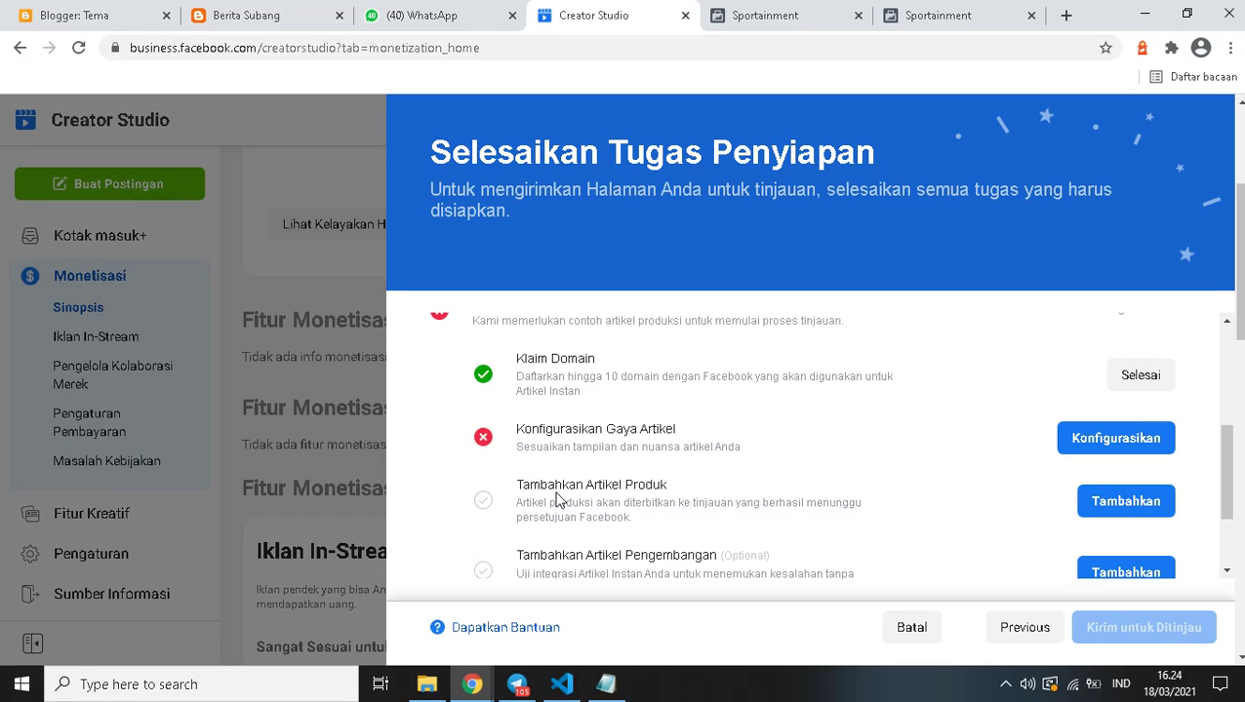
{"action": "scroll", "coordinate": [563, 503], "scroll_direction": "down", "scroll_amount": 1}
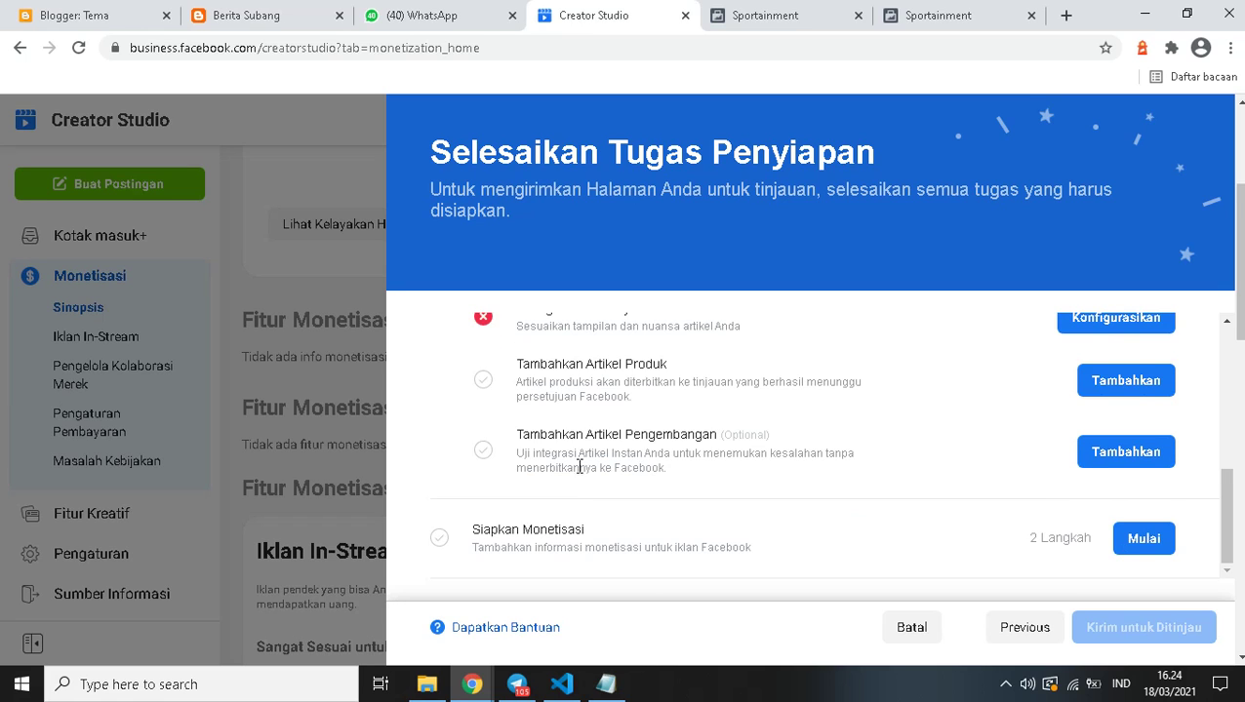
{"action": "scroll", "coordinate": [585, 459], "scroll_direction": "up", "scroll_amount": 1}
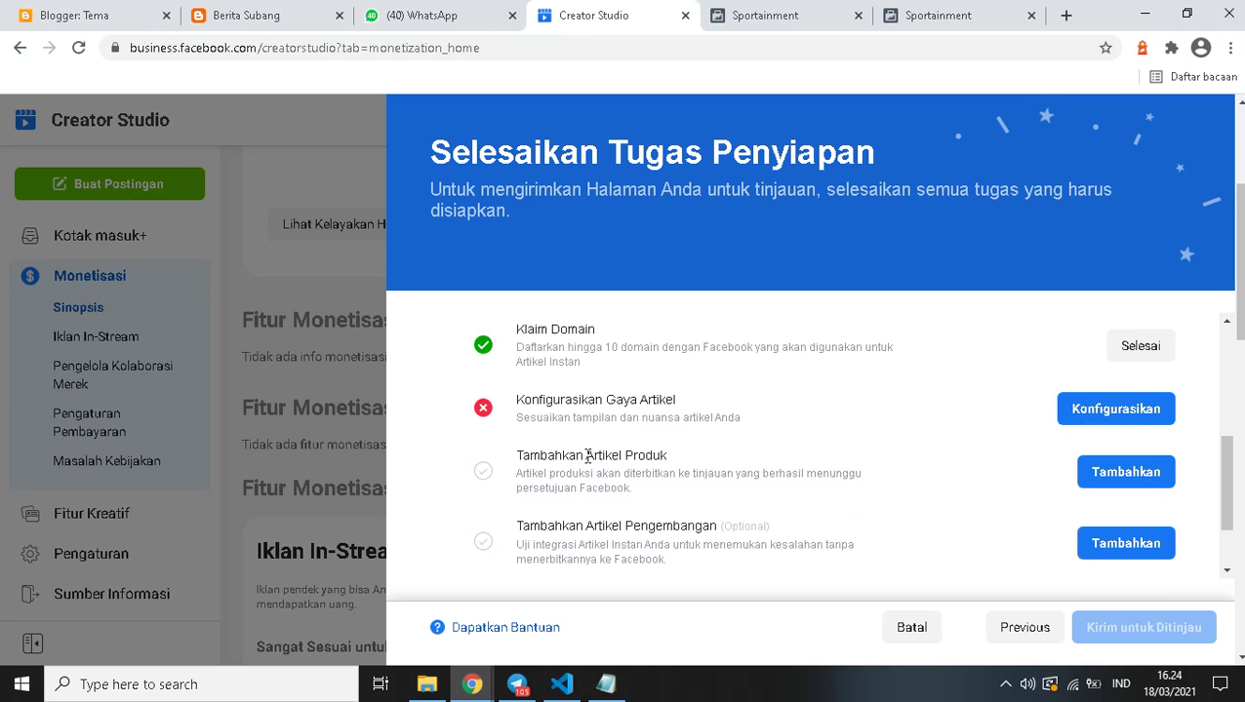
{"action": "left_click", "coordinate": [1074, 474]}
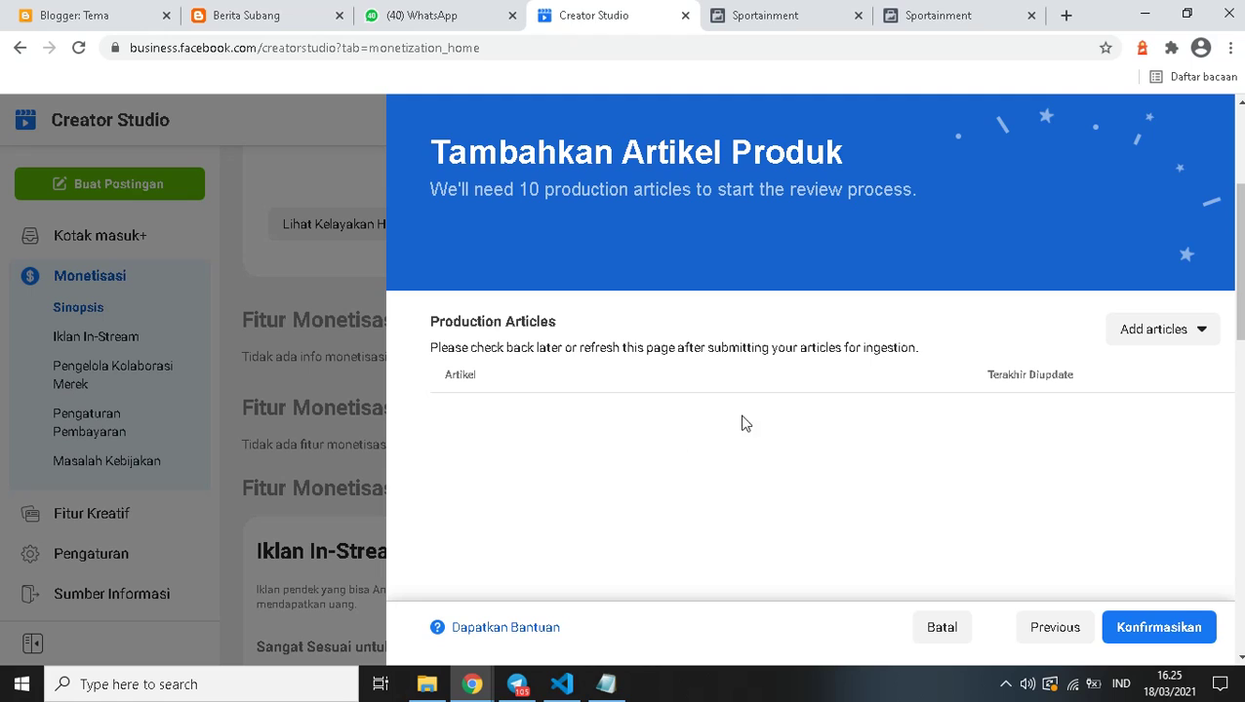
{"action": "left_click", "coordinate": [1160, 338]}
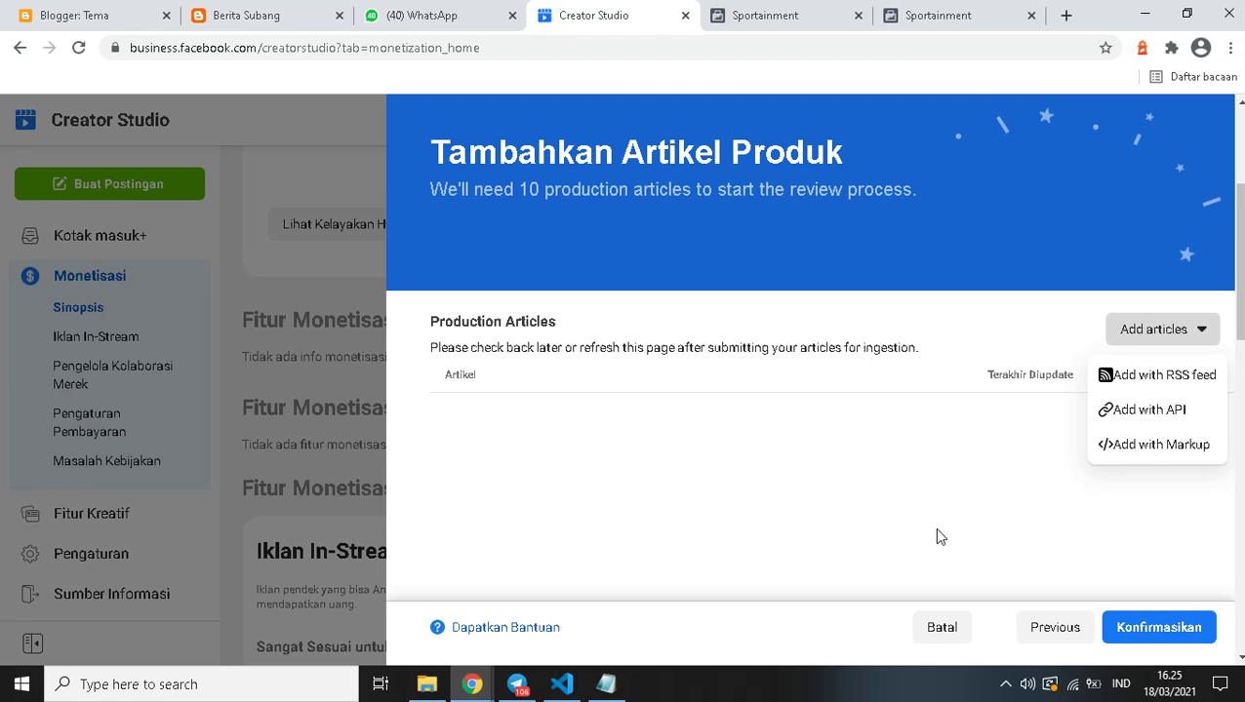
{"action": "left_click", "coordinate": [938, 629]}
Step: Review the monetization overview in Creator Studio and look through the list of available Pages
{"action": "scroll", "coordinate": [400, 332], "scroll_direction": "down", "scroll_amount": 3}
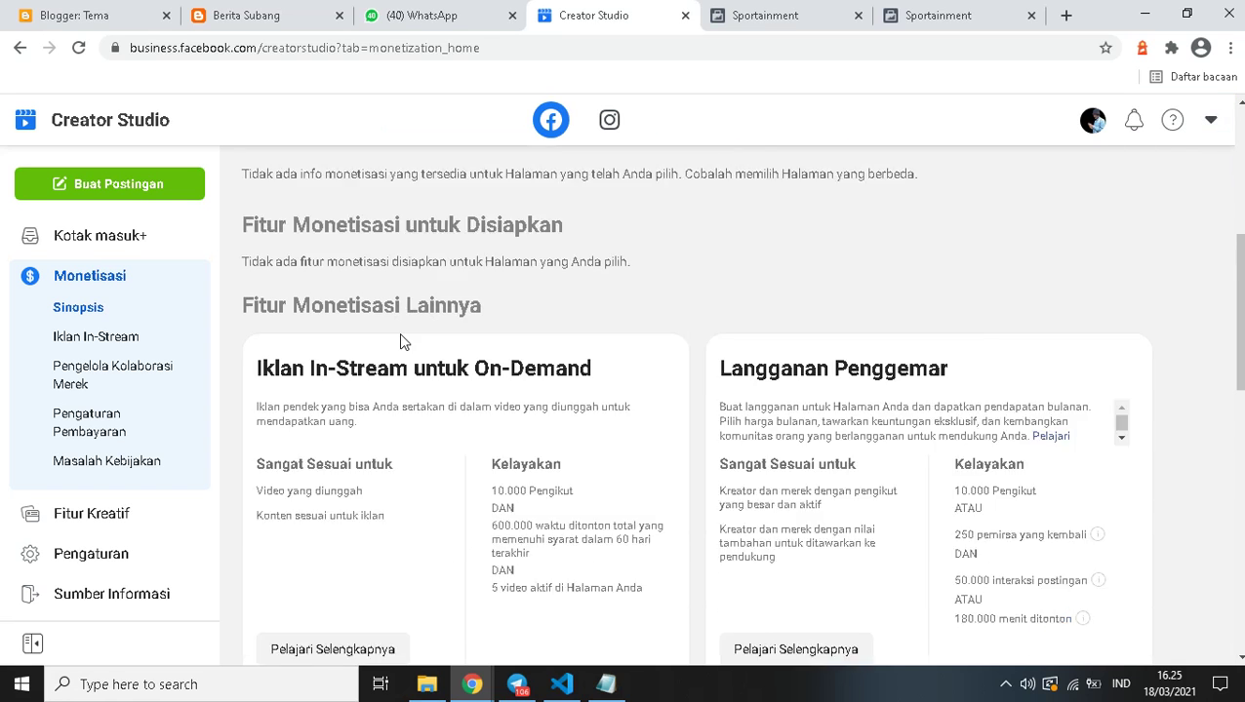
{"action": "scroll", "coordinate": [401, 333], "scroll_direction": "up", "scroll_amount": 6}
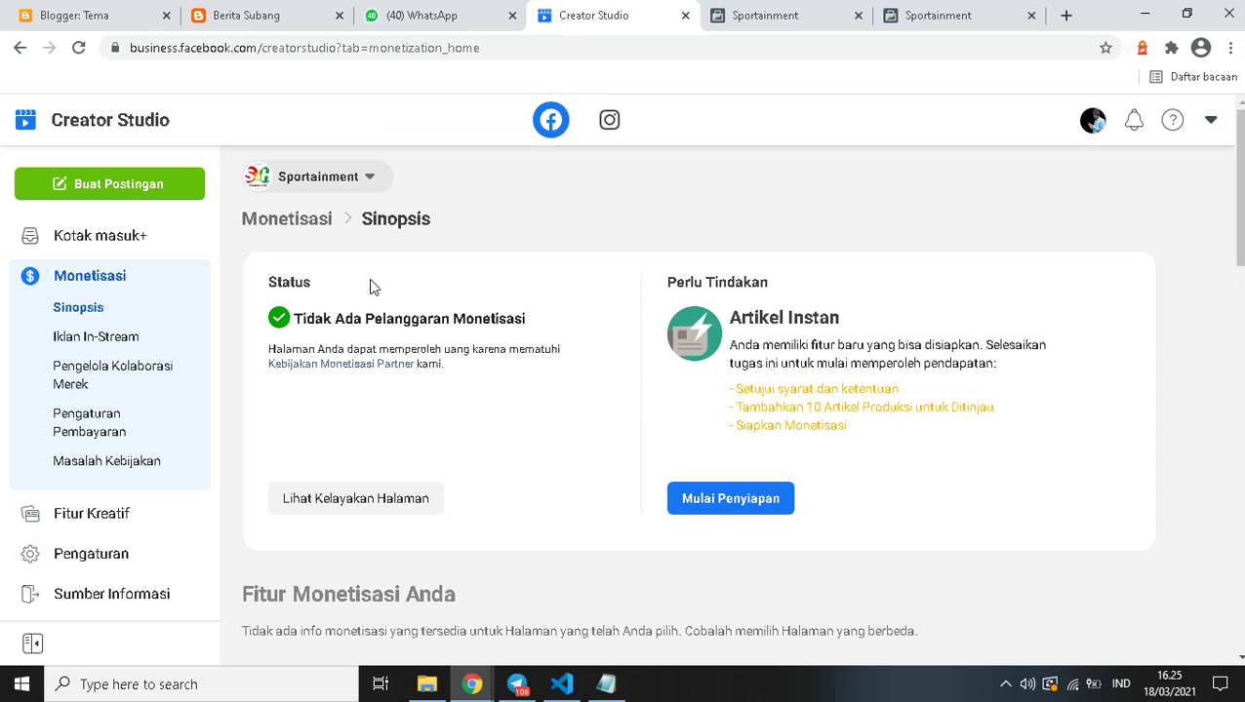
{"action": "left_click", "coordinate": [329, 189]}
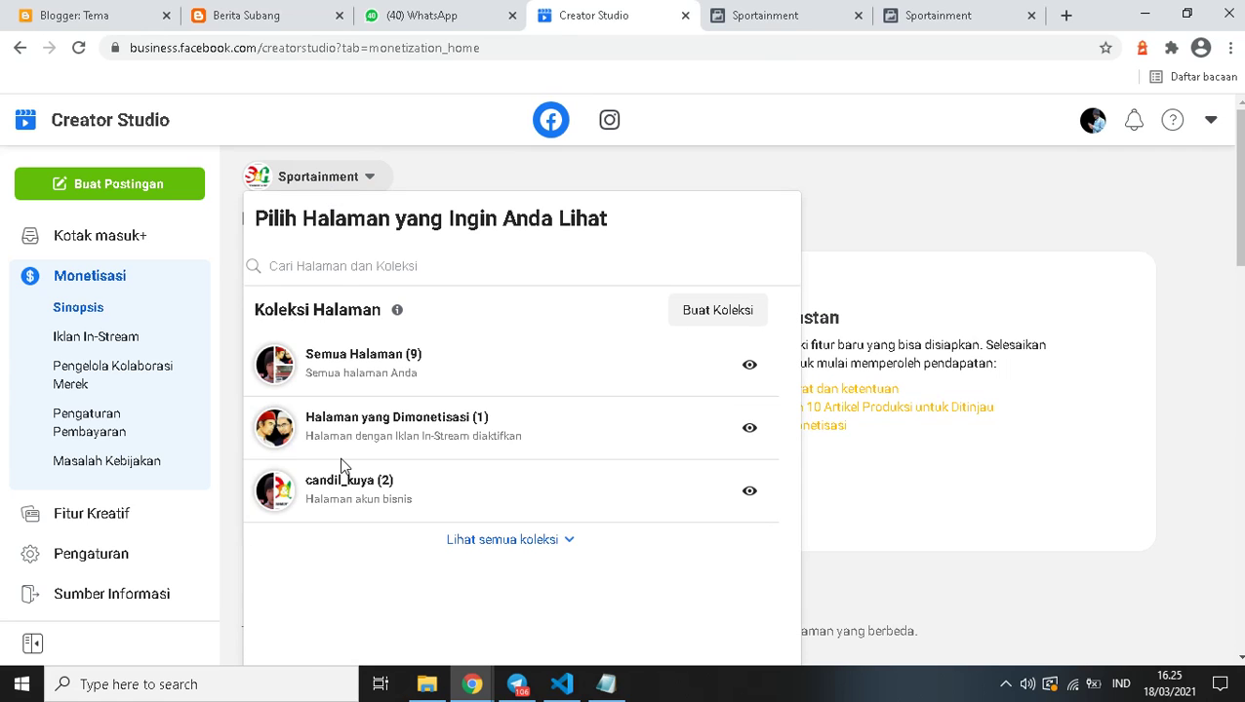
{"action": "scroll", "coordinate": [346, 478], "scroll_direction": "down", "scroll_amount": 3}
{"action": "scroll", "coordinate": [351, 500], "scroll_direction": "down", "scroll_amount": 3}
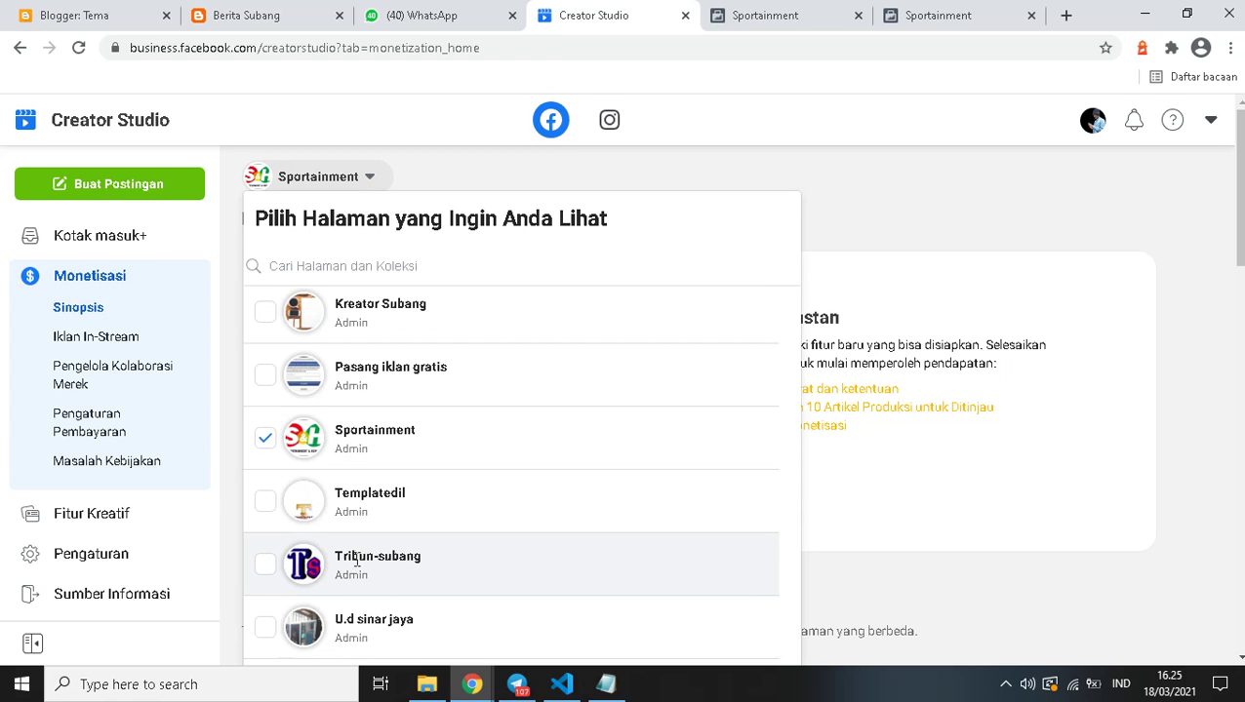
Step: Switch to the Berita Subang blog, look over its post list, and open feedburner.google.com in its place
{"action": "left_click", "coordinate": [244, 18]}
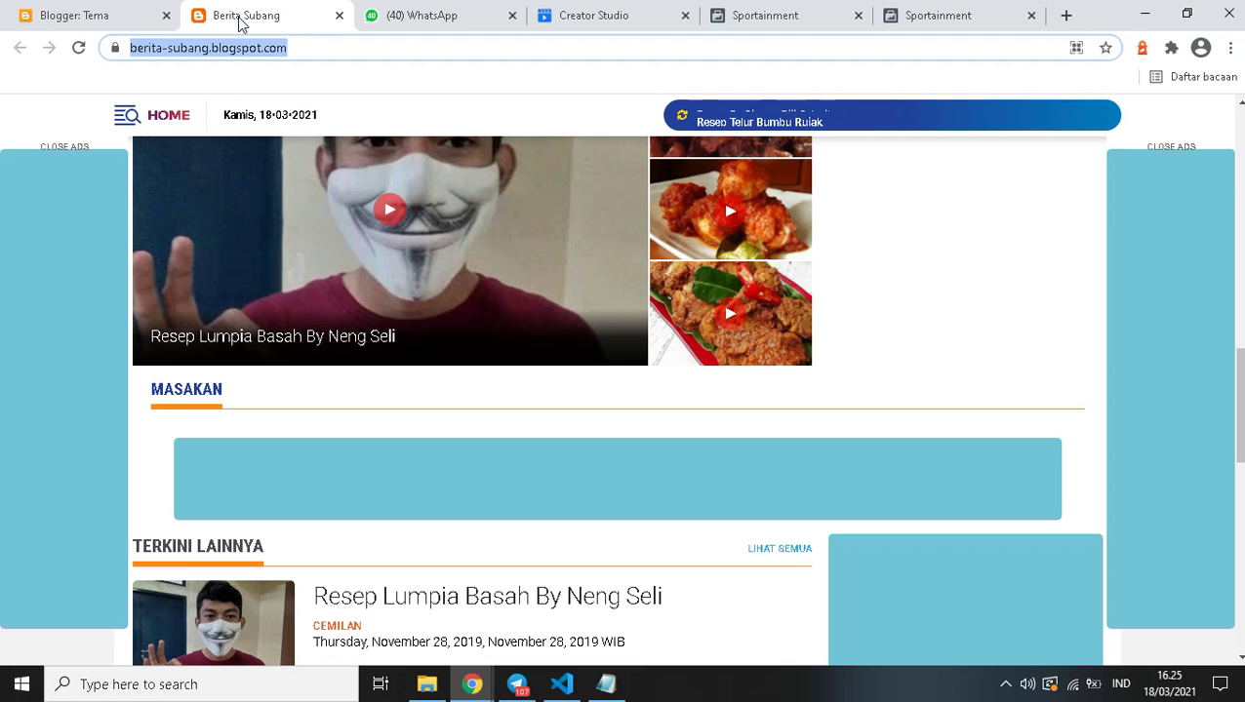
{"action": "scroll", "coordinate": [278, 234], "scroll_direction": "down", "scroll_amount": 7}
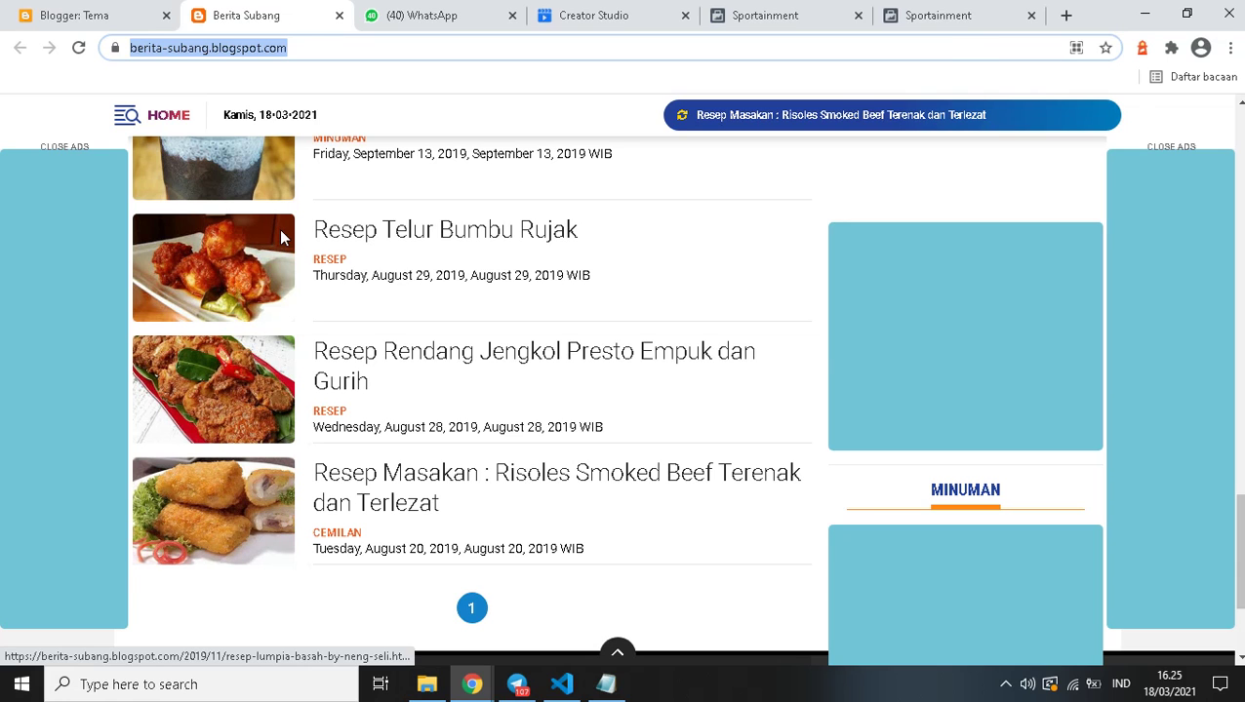
{"action": "type", "text": "fe"}
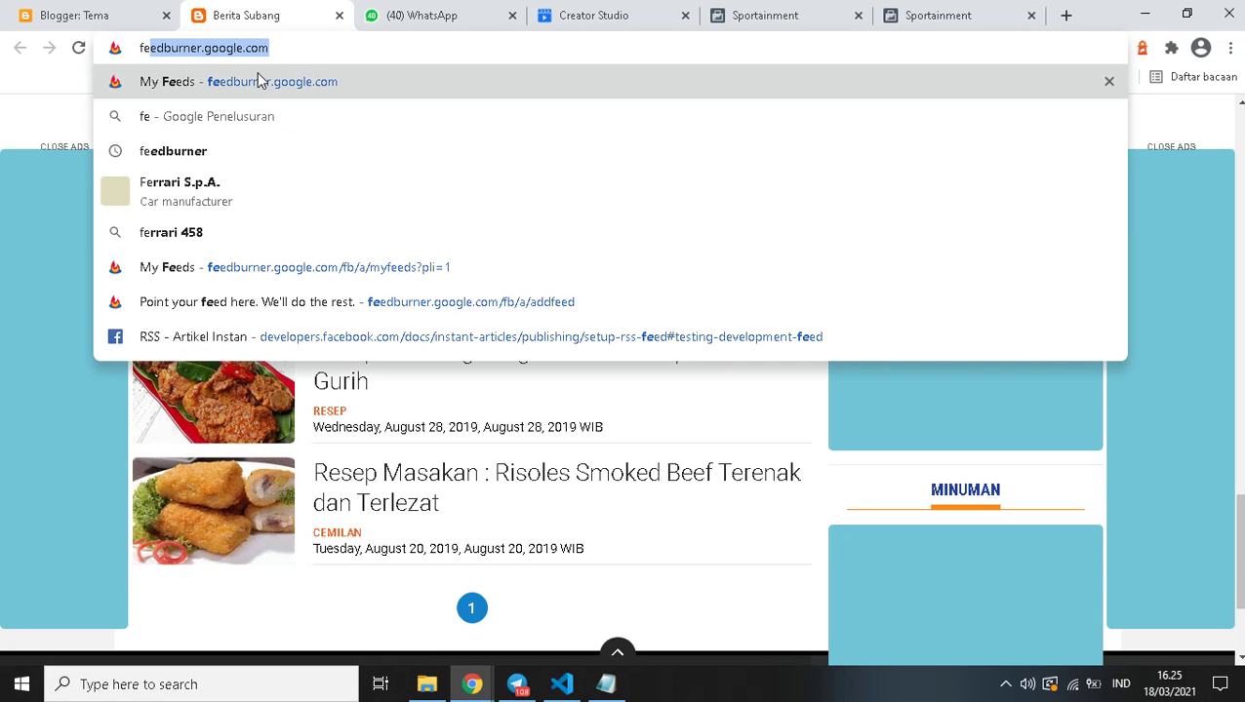
{"action": "key", "text": "Return"}
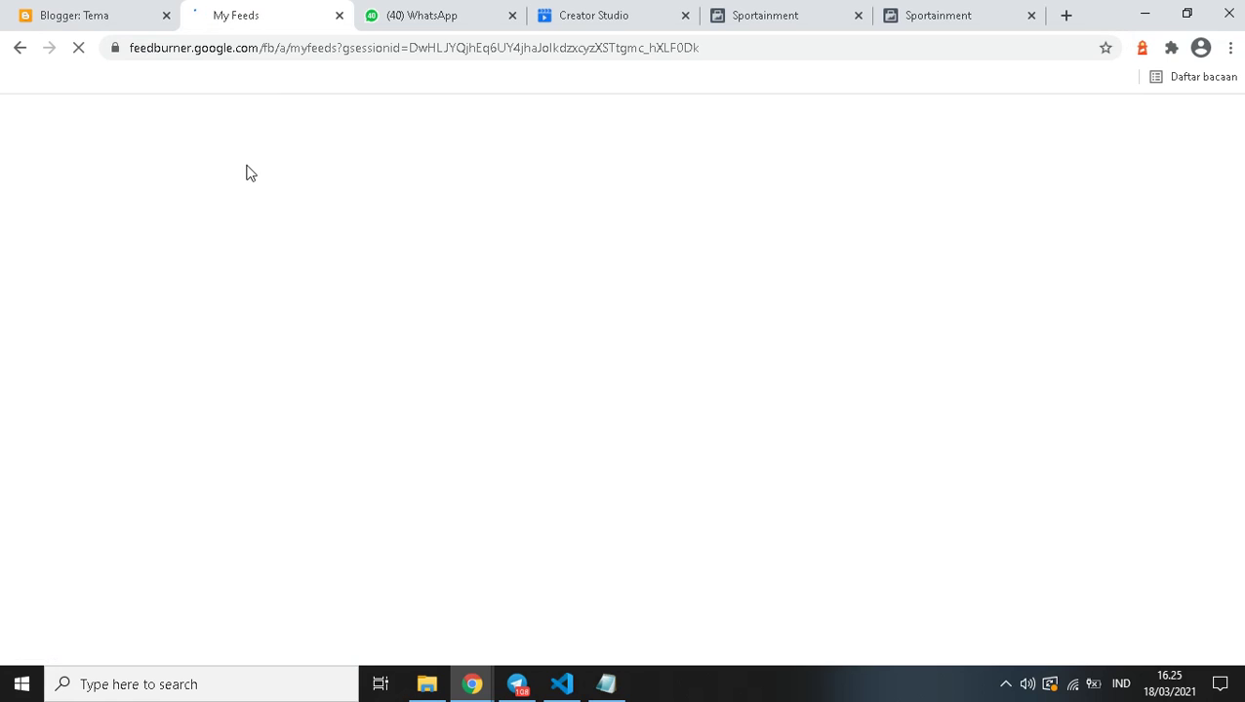
Step: Look through the existing feeds in My Feeds and go to the field for burning a new feed
{"action": "scroll", "coordinate": [279, 247], "scroll_direction": "down", "scroll_amount": 2}
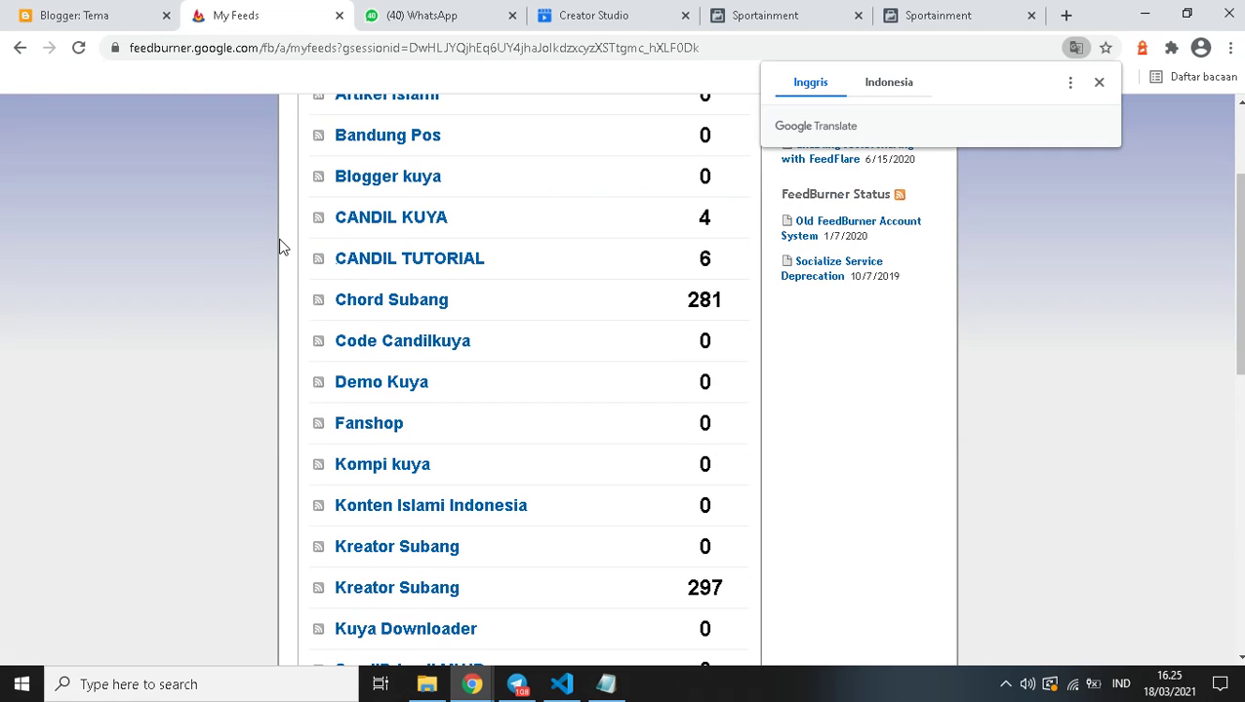
{"action": "scroll", "coordinate": [356, 390], "scroll_direction": "down", "scroll_amount": 8}
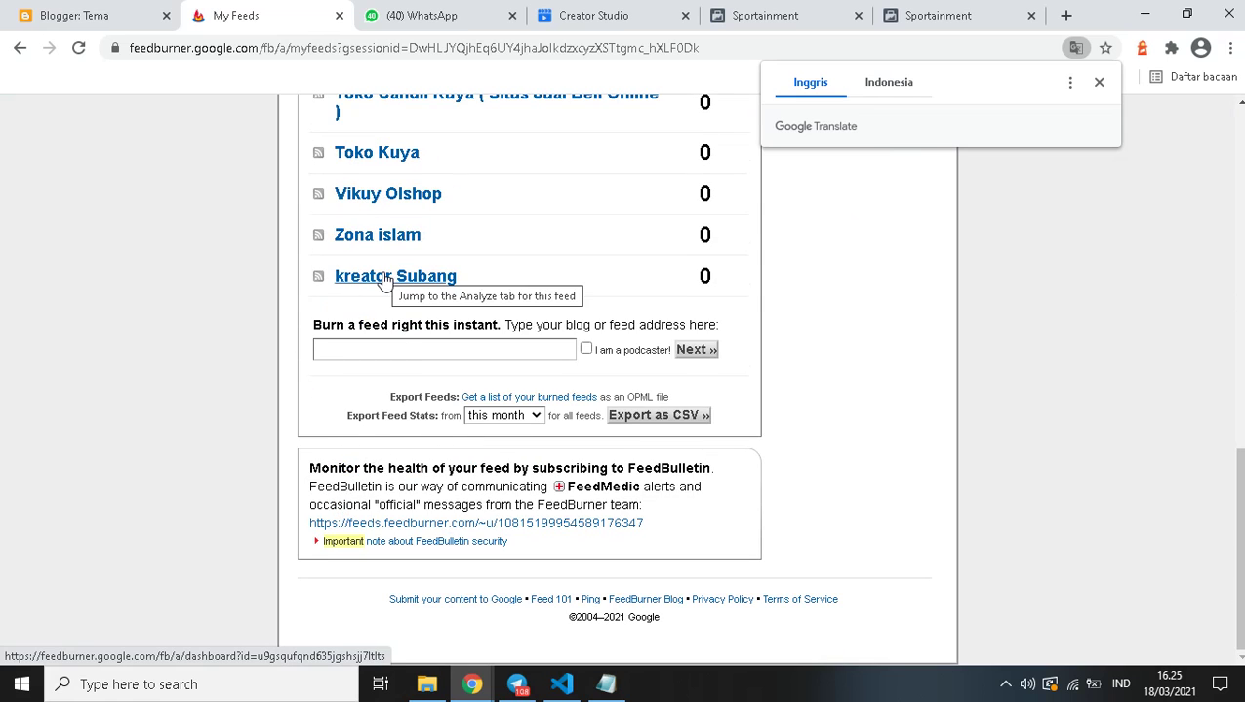
{"action": "scroll", "coordinate": [387, 281], "scroll_direction": "up", "scroll_amount": 8}
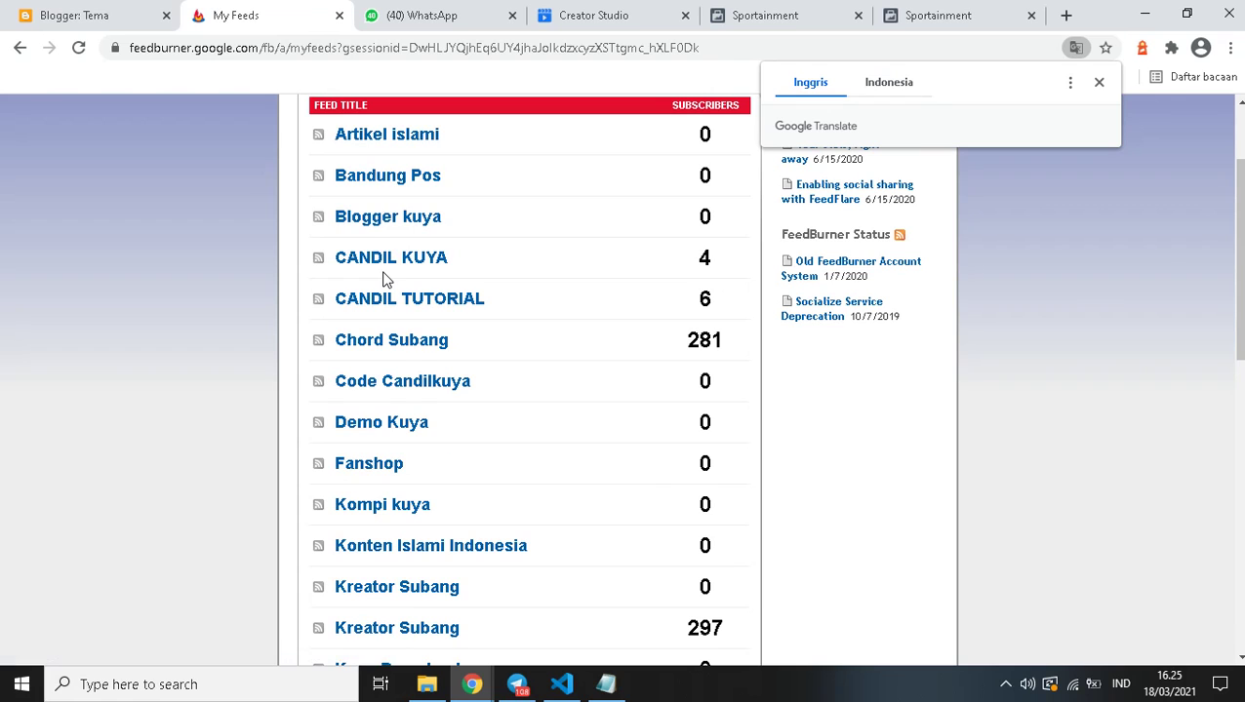
{"action": "scroll", "coordinate": [383, 279], "scroll_direction": "up", "scroll_amount": 1}
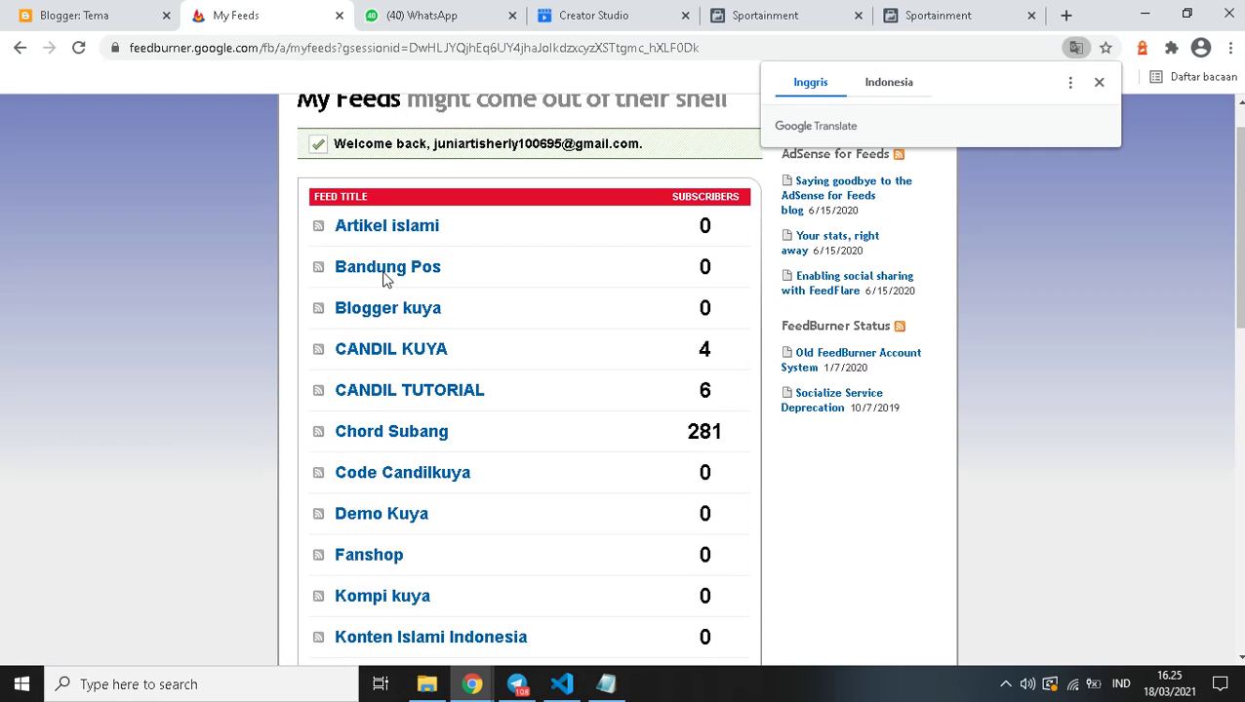
{"action": "scroll", "coordinate": [386, 281], "scroll_direction": "down", "scroll_amount": 2}
{"action": "scroll", "coordinate": [386, 281], "scroll_direction": "down", "scroll_amount": 7}
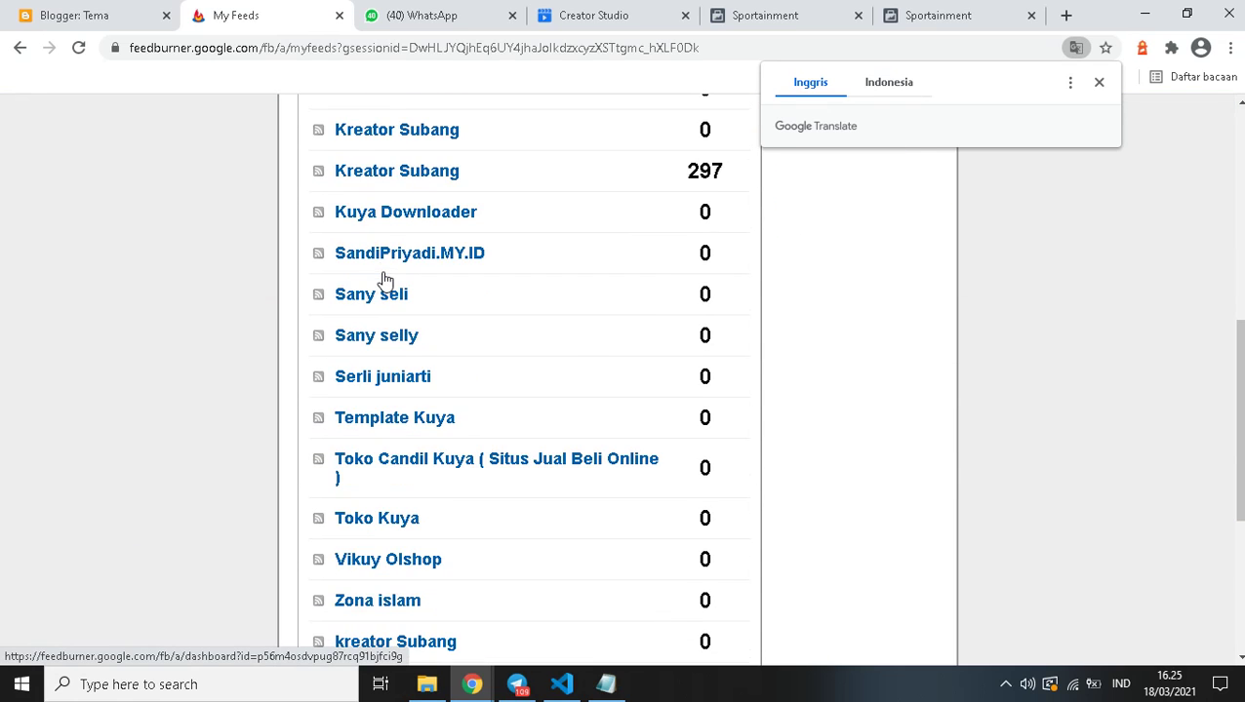
{"action": "left_click", "coordinate": [373, 348]}
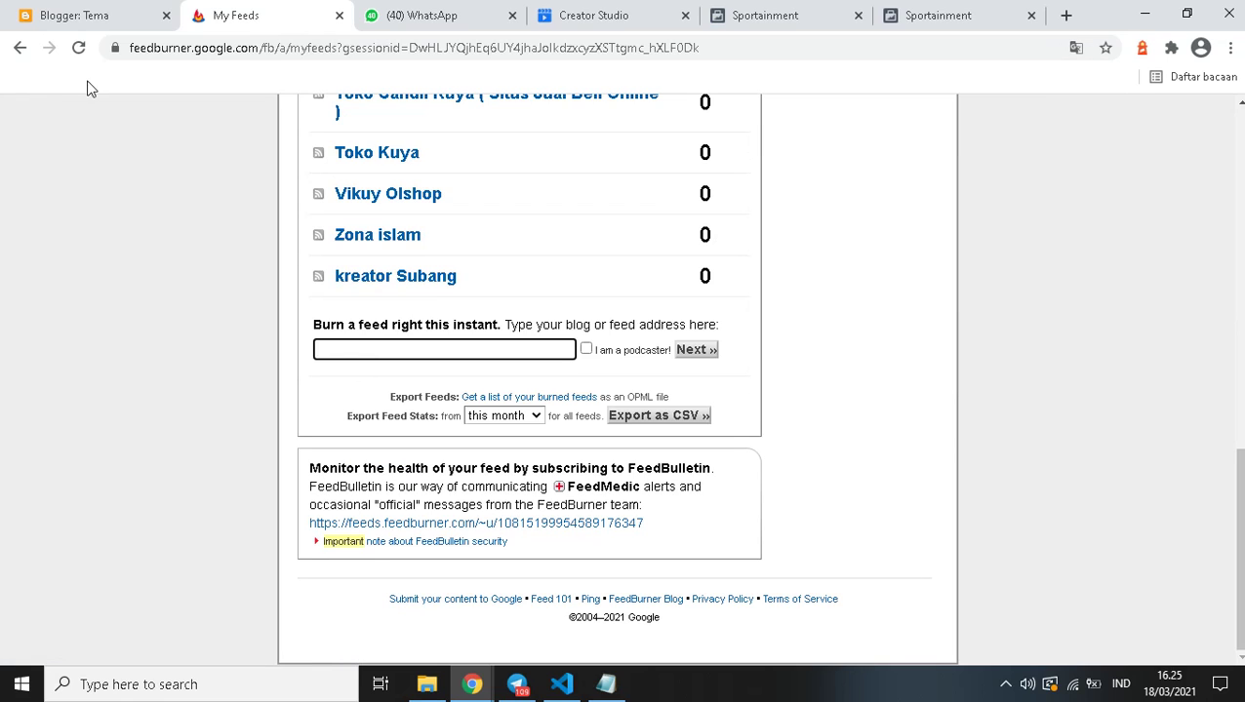
{"action": "left_click", "coordinate": [73, 14]}
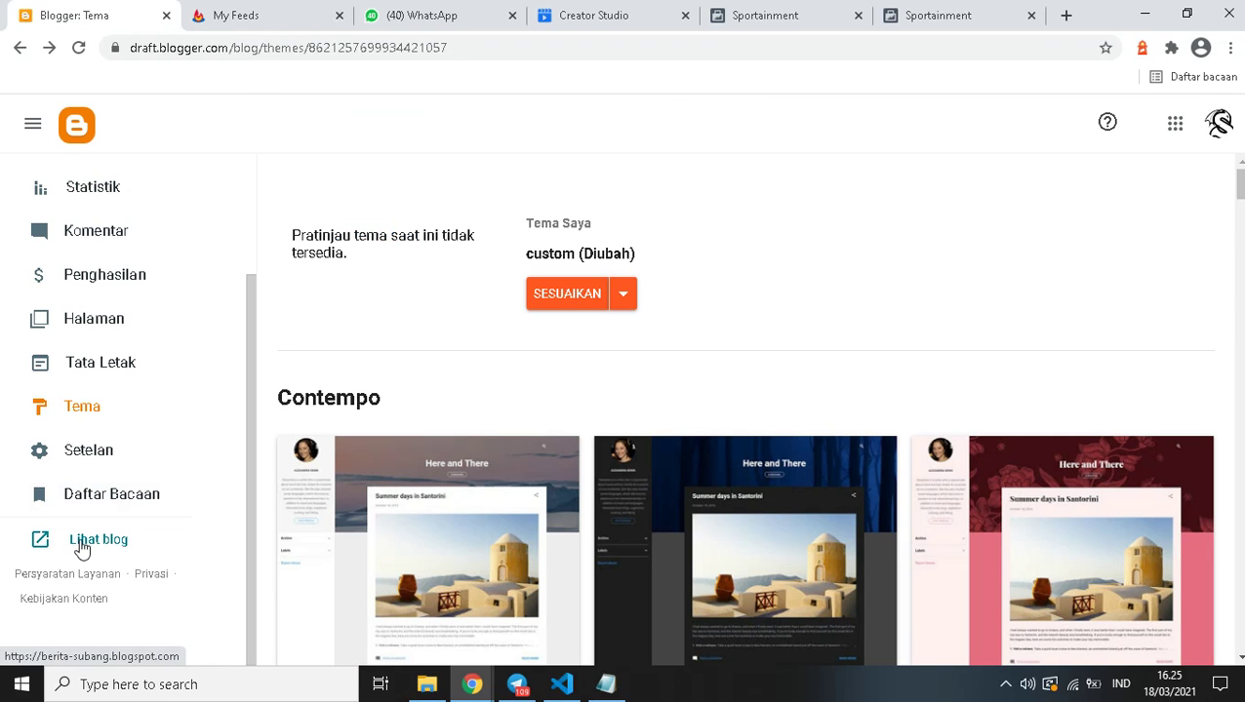
{"action": "right_click", "coordinate": [81, 540]}
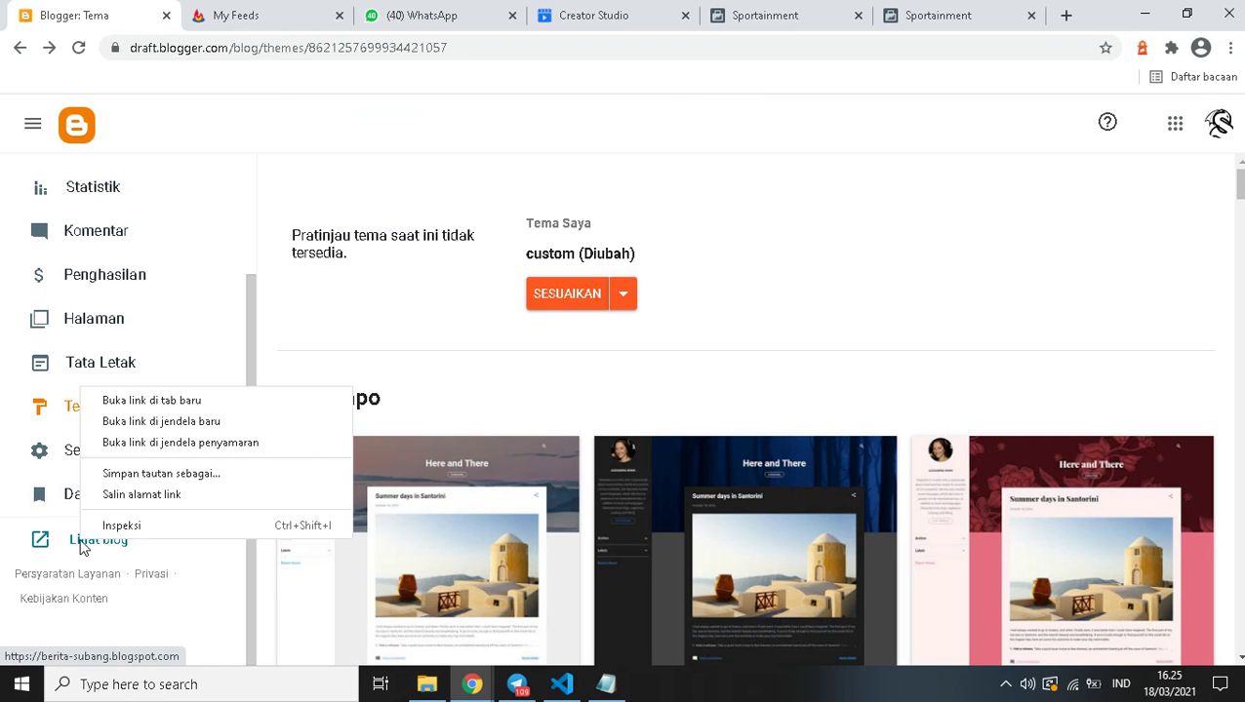
{"action": "left_click", "coordinate": [127, 495]}
{"action": "left_click", "coordinate": [293, 16]}
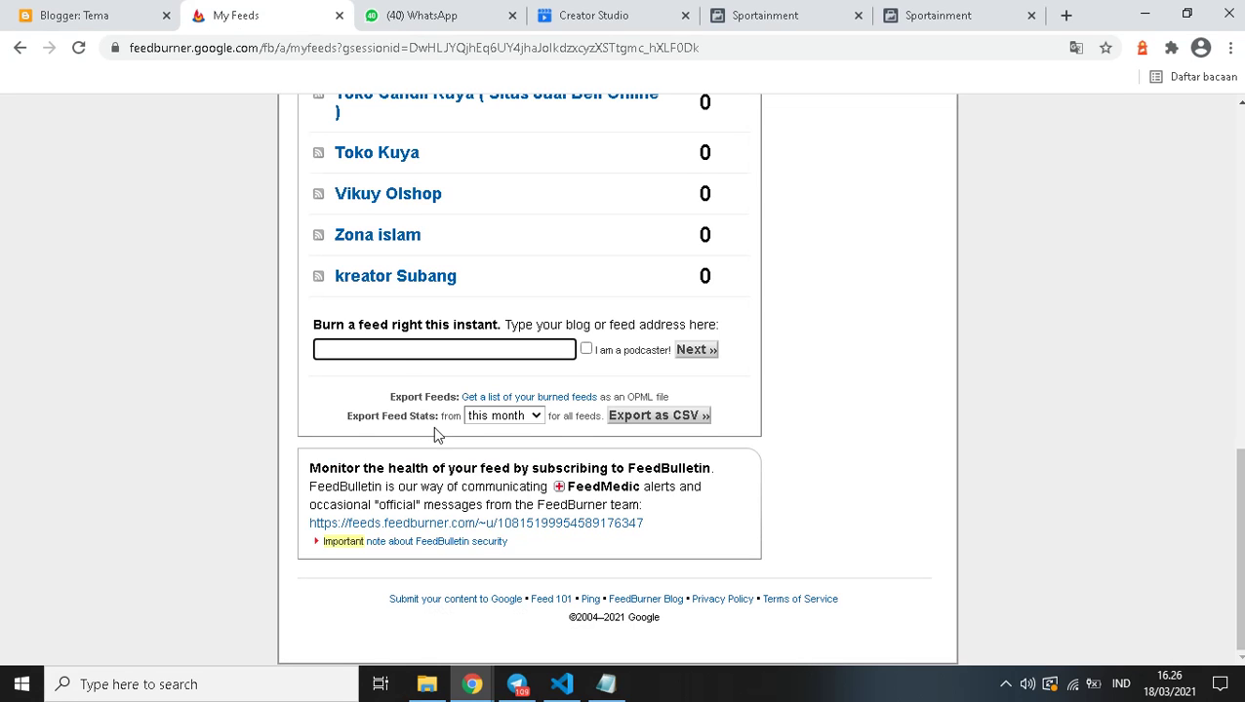
{"action": "left_click", "coordinate": [395, 346]}
{"action": "type", "text": "https://berita-subang.blogspot.com/"}
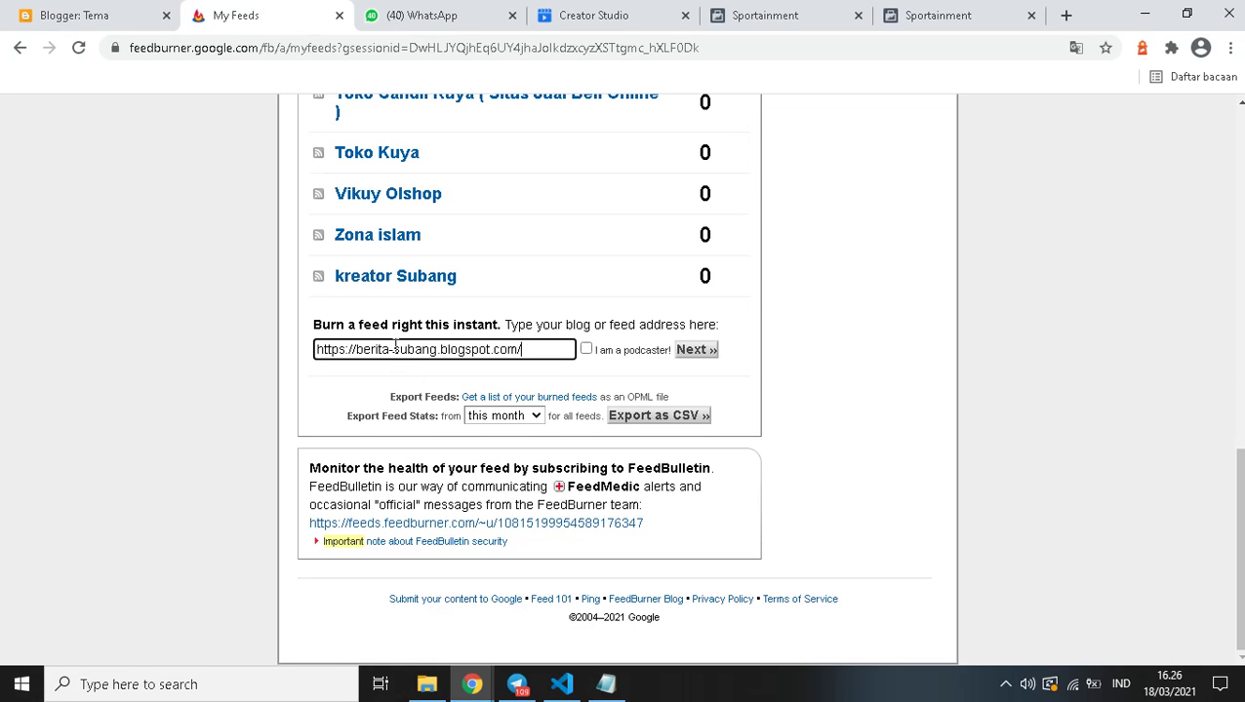
{"action": "left_click", "coordinate": [585, 348]}
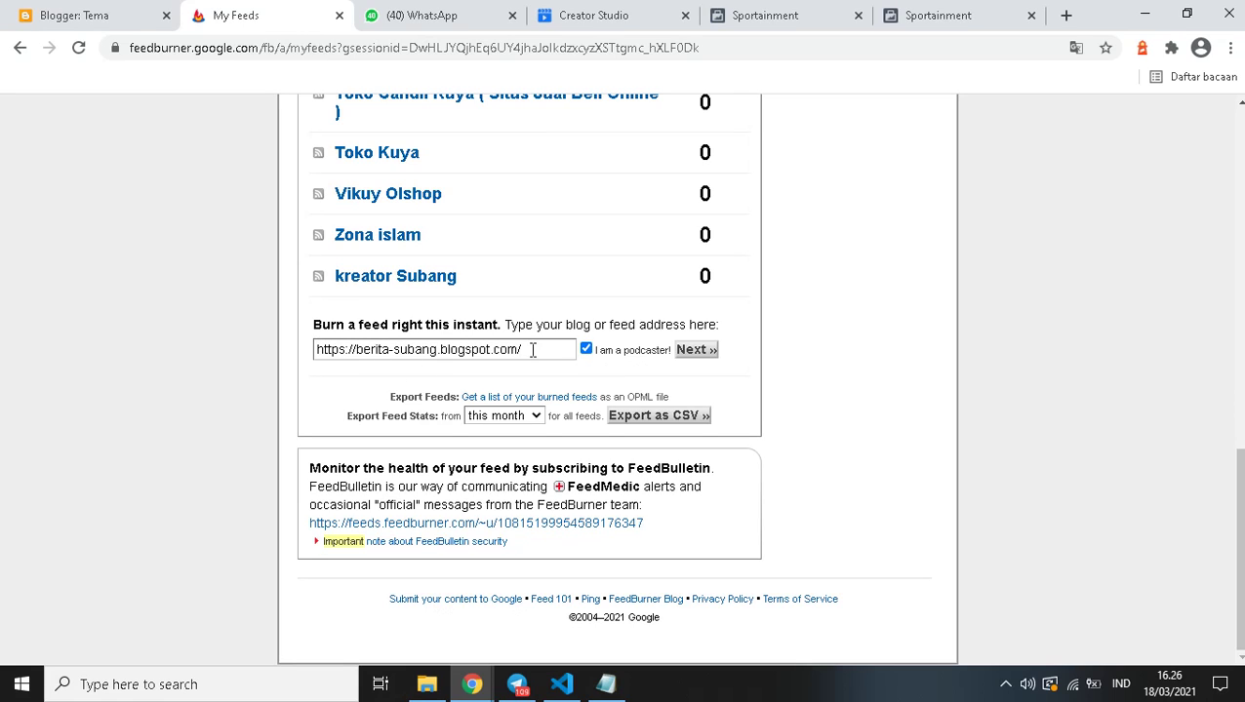
{"action": "left_click", "coordinate": [695, 350]}
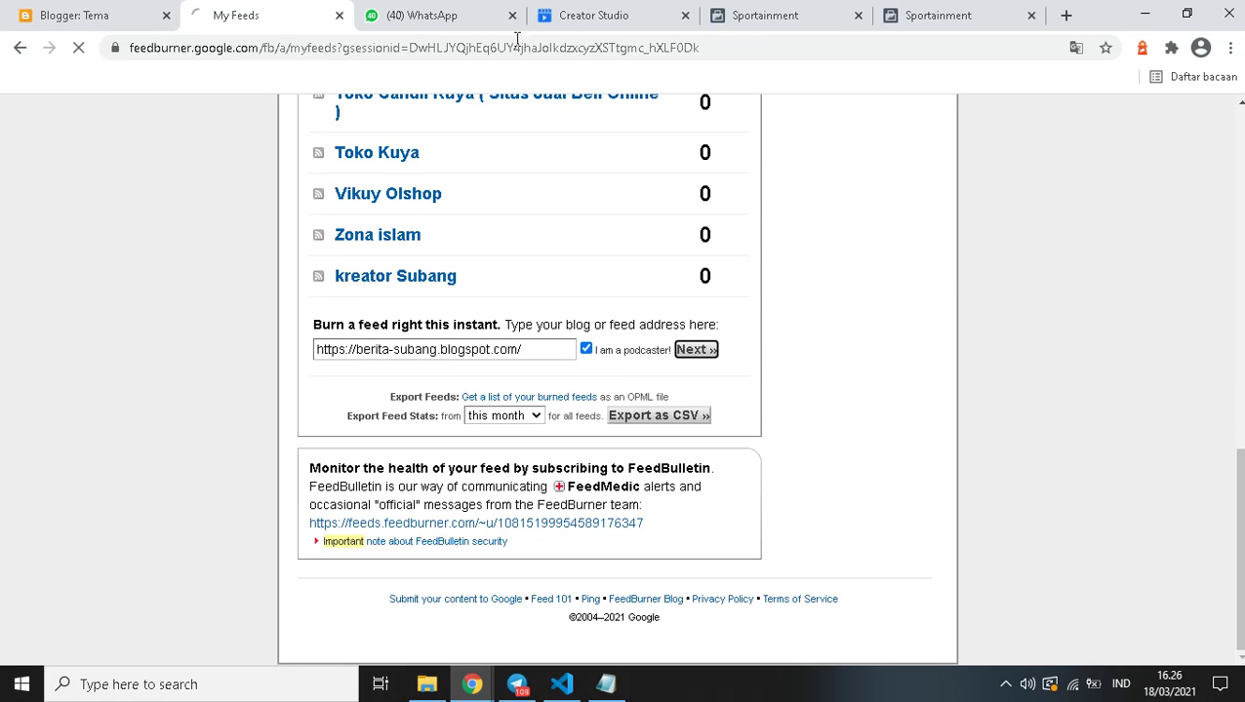
Step: Return to Creator Studio, dismiss the Page list, and look through the other monetization features
{"action": "left_click", "coordinate": [615, 15]}
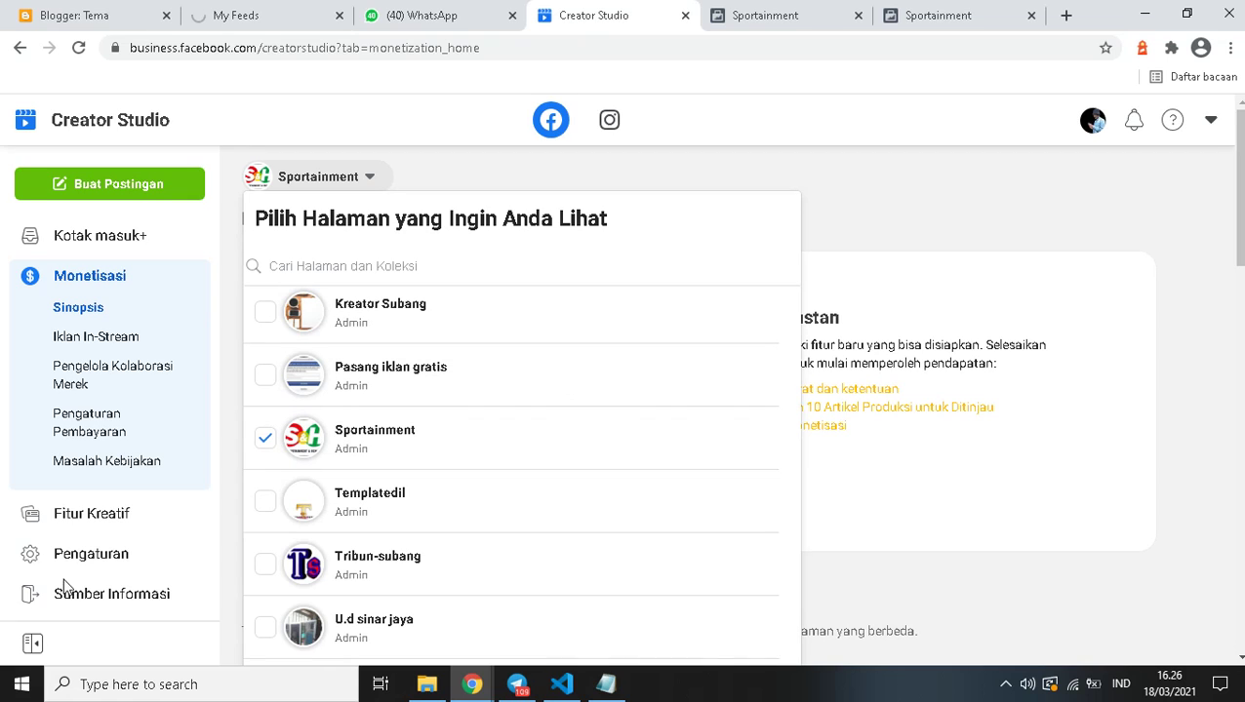
{"action": "left_click", "coordinate": [917, 279]}
{"action": "scroll", "coordinate": [819, 360], "scroll_direction": "down", "scroll_amount": 3}
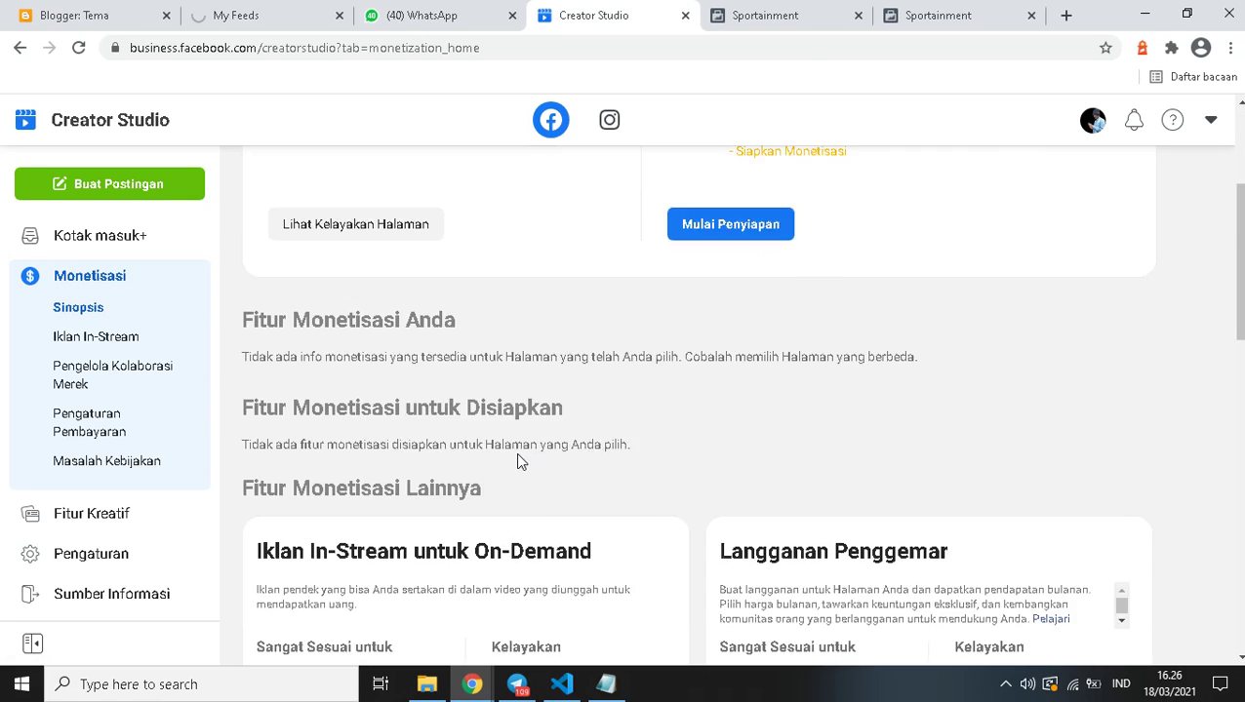
{"action": "scroll", "coordinate": [518, 460], "scroll_direction": "down", "scroll_amount": 5}
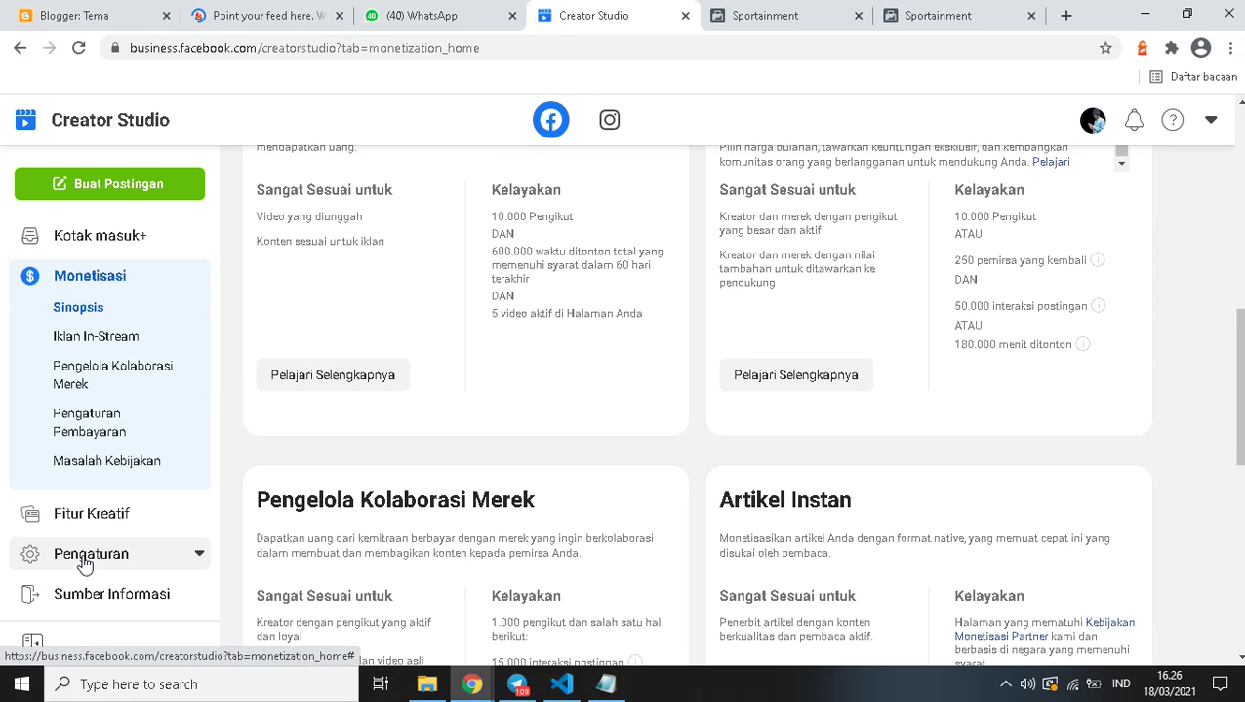
Step: In FeedBurner, choose the Berita Subang RSS feed as the source and activate it with the suggested title and address
{"action": "left_click", "coordinate": [219, 22]}
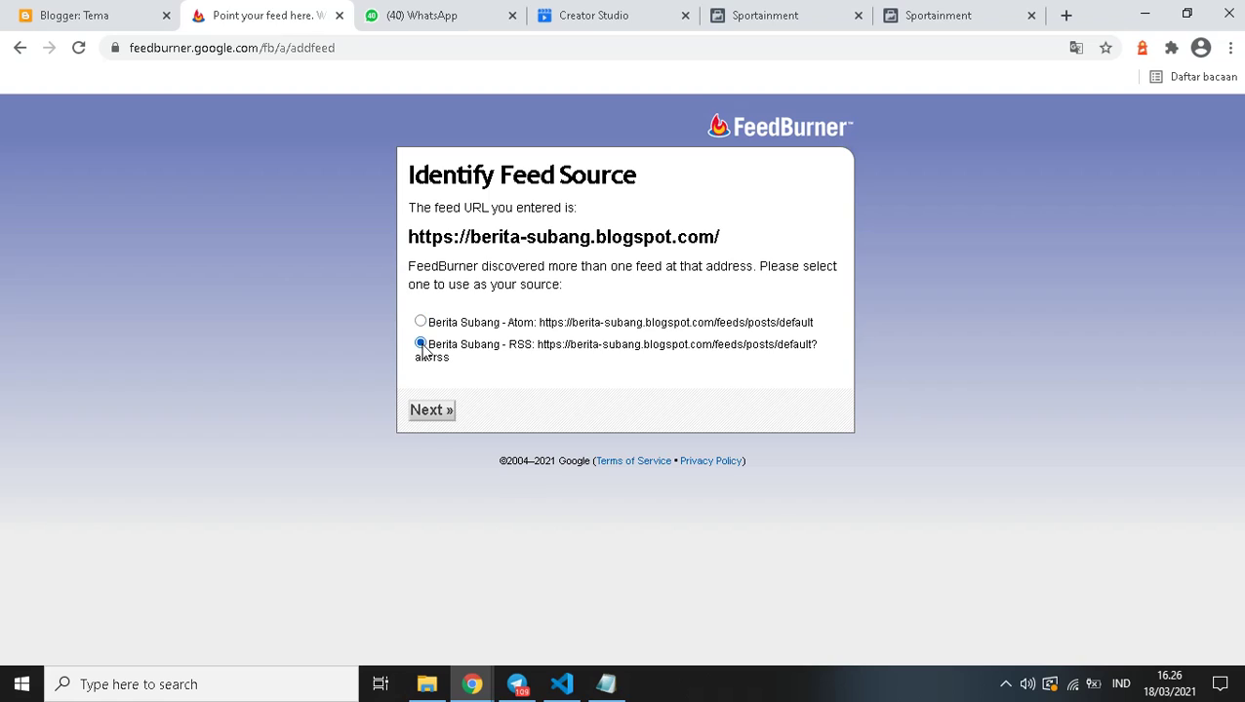
{"action": "left_click", "coordinate": [430, 411]}
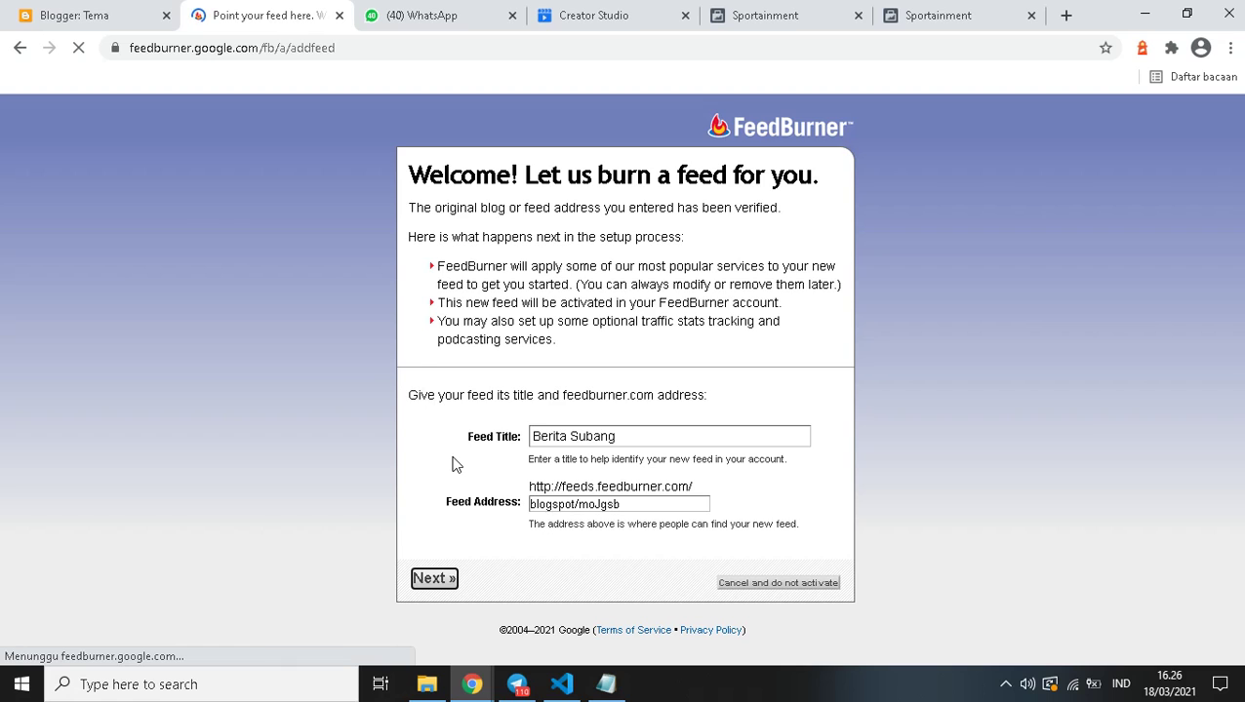
{"action": "scroll", "coordinate": [454, 465], "scroll_direction": "down", "scroll_amount": 1}
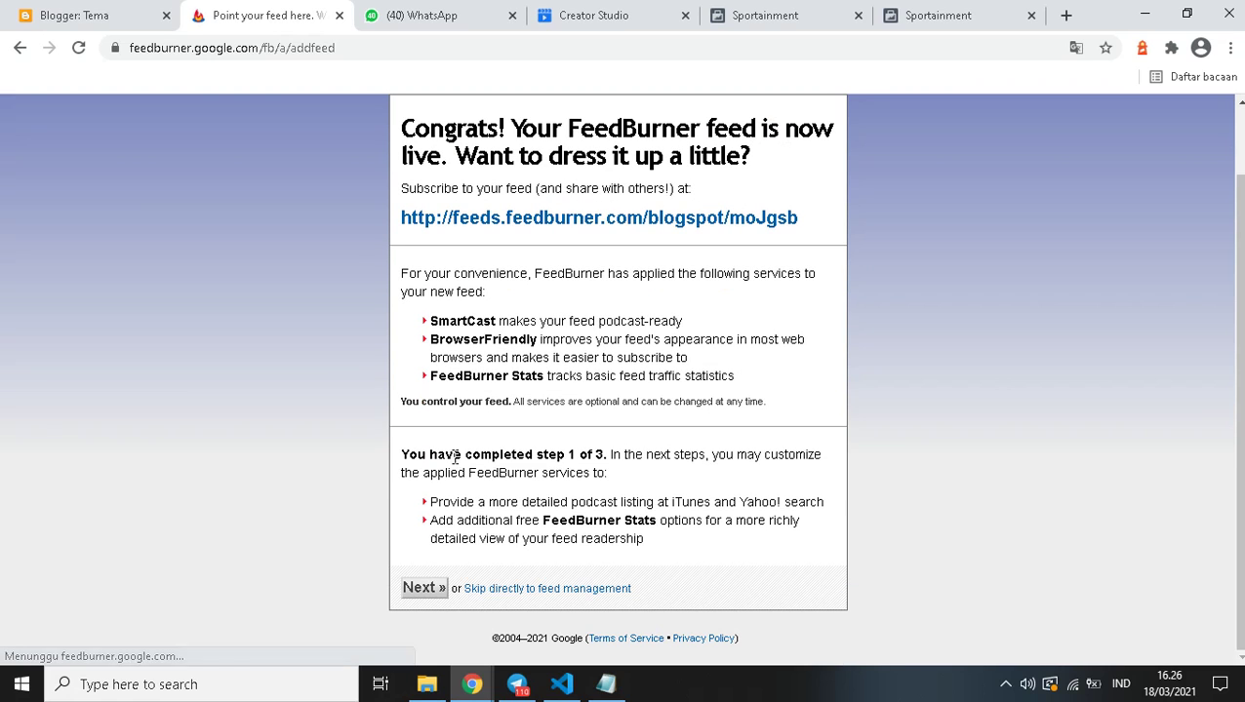
Step: Continue to the new feed's podcast settings and accept them with the optional fields left empty
{"action": "left_click", "coordinate": [421, 589]}
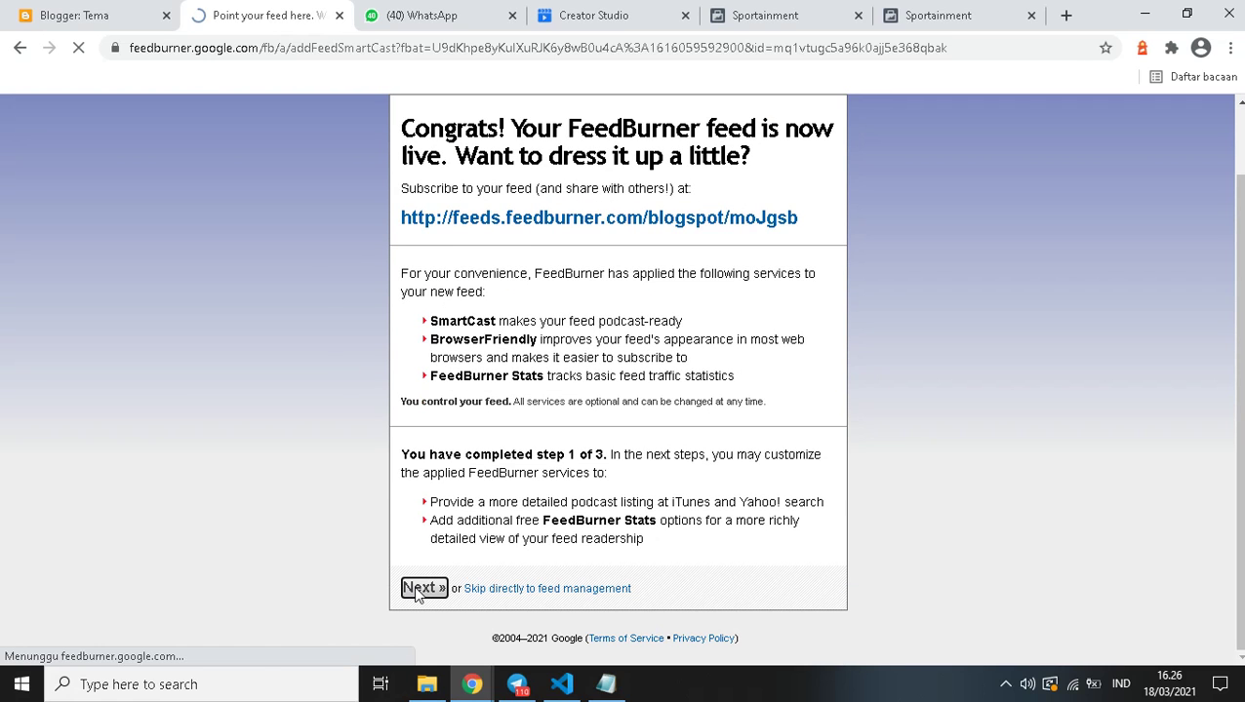
{"action": "scroll", "coordinate": [415, 592], "scroll_direction": "down", "scroll_amount": 4}
{"action": "scroll", "coordinate": [415, 592], "scroll_direction": "down", "scroll_amount": 1}
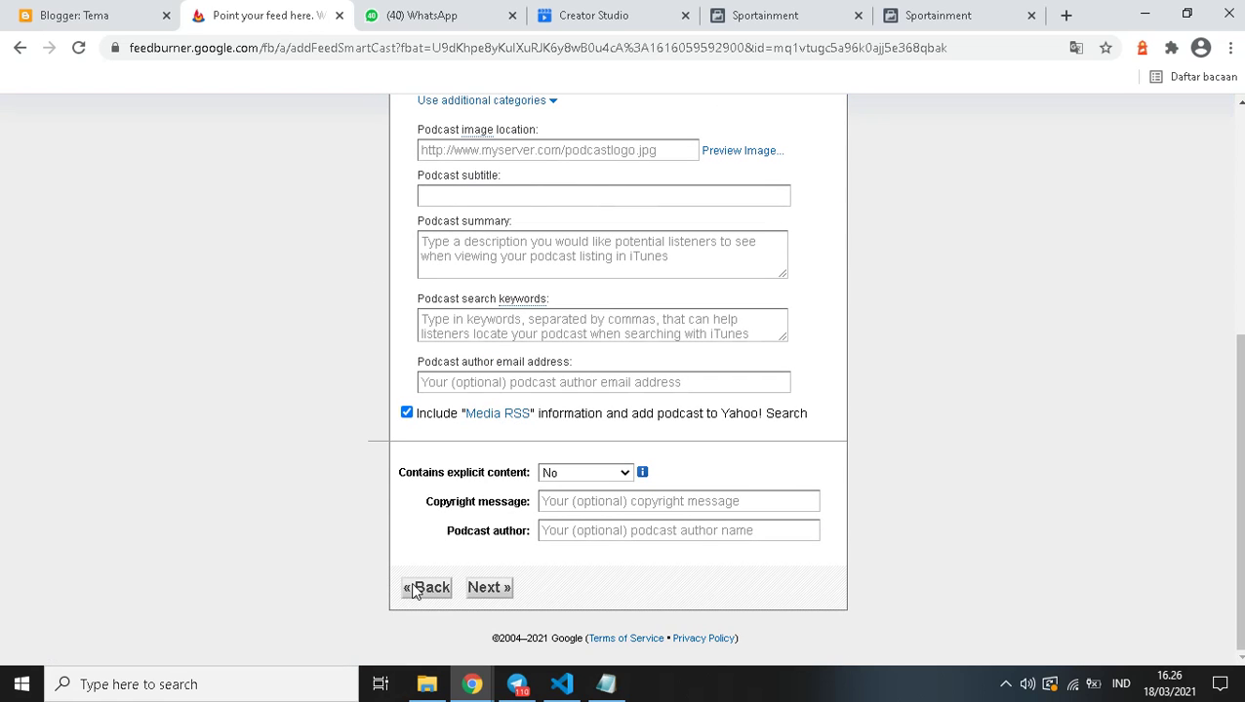
{"action": "left_click", "coordinate": [496, 589]}
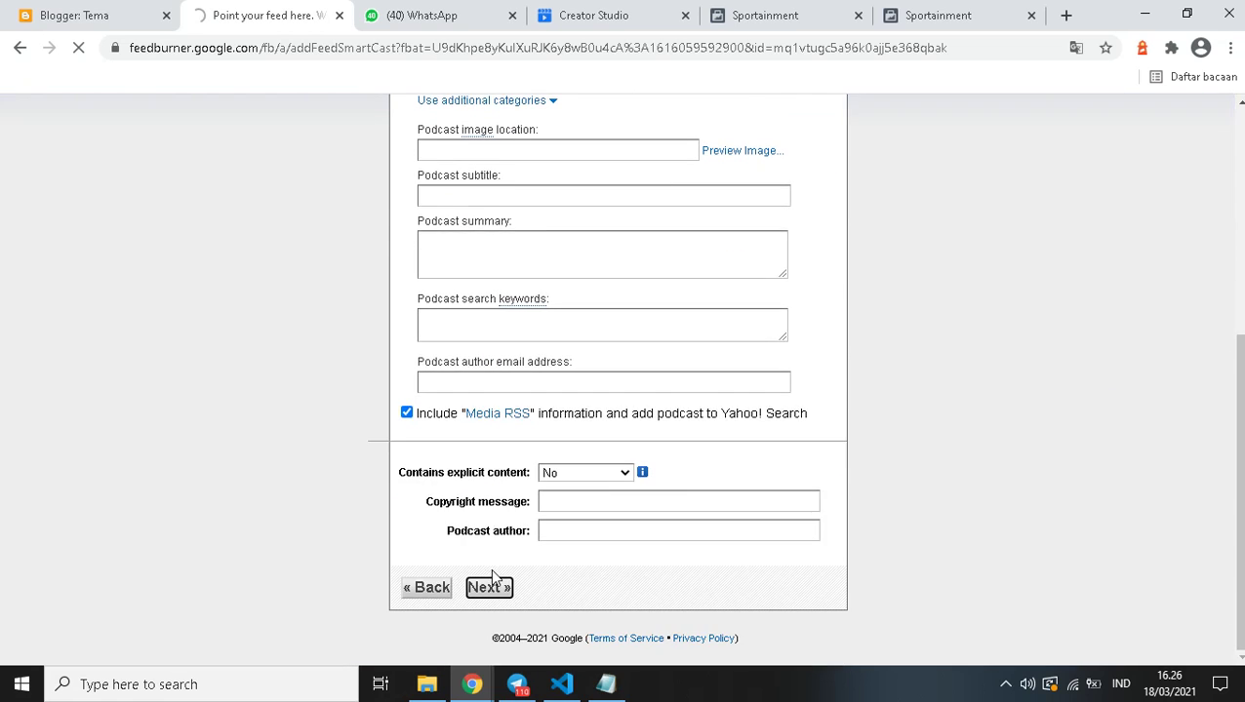
Step: Enable tracking of clickthroughs, item enclosure downloads and the additional FeedBurner Stats, and finish the feed setup
{"action": "scroll", "coordinate": [487, 583], "scroll_direction": "down", "scroll_amount": 2}
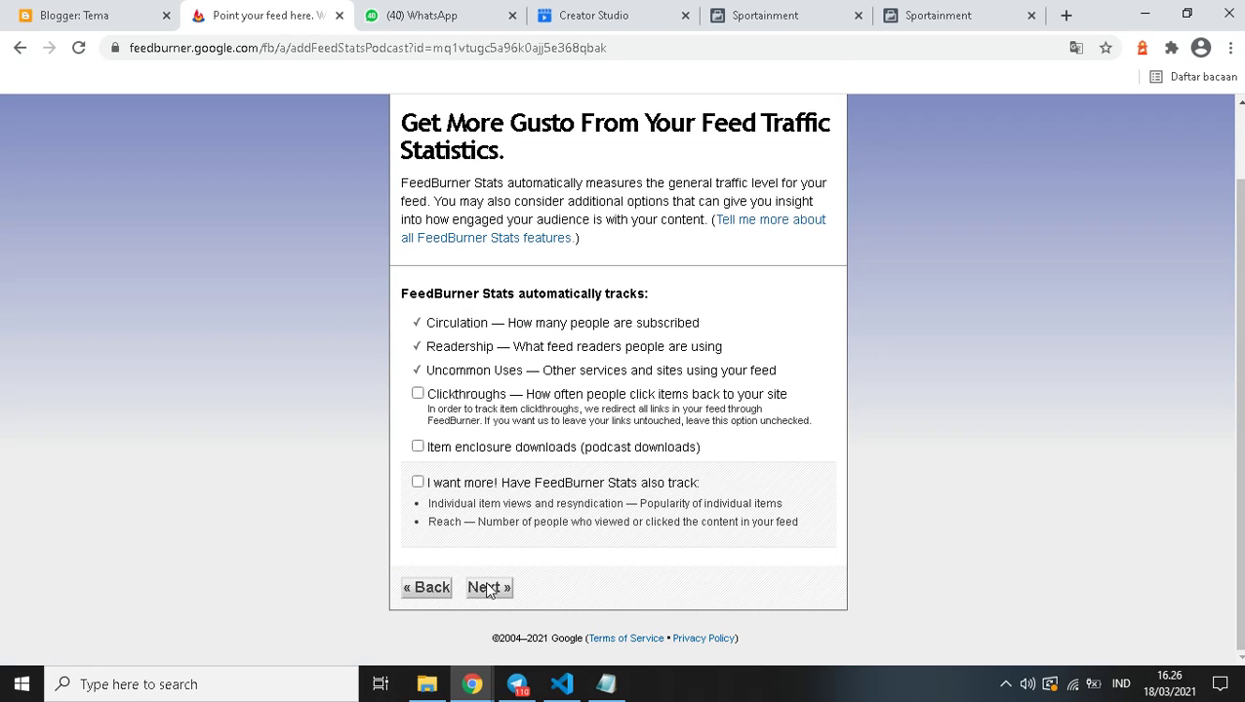
{"action": "left_click", "coordinate": [418, 394]}
{"action": "left_click", "coordinate": [419, 448]}
{"action": "left_click", "coordinate": [485, 588]}
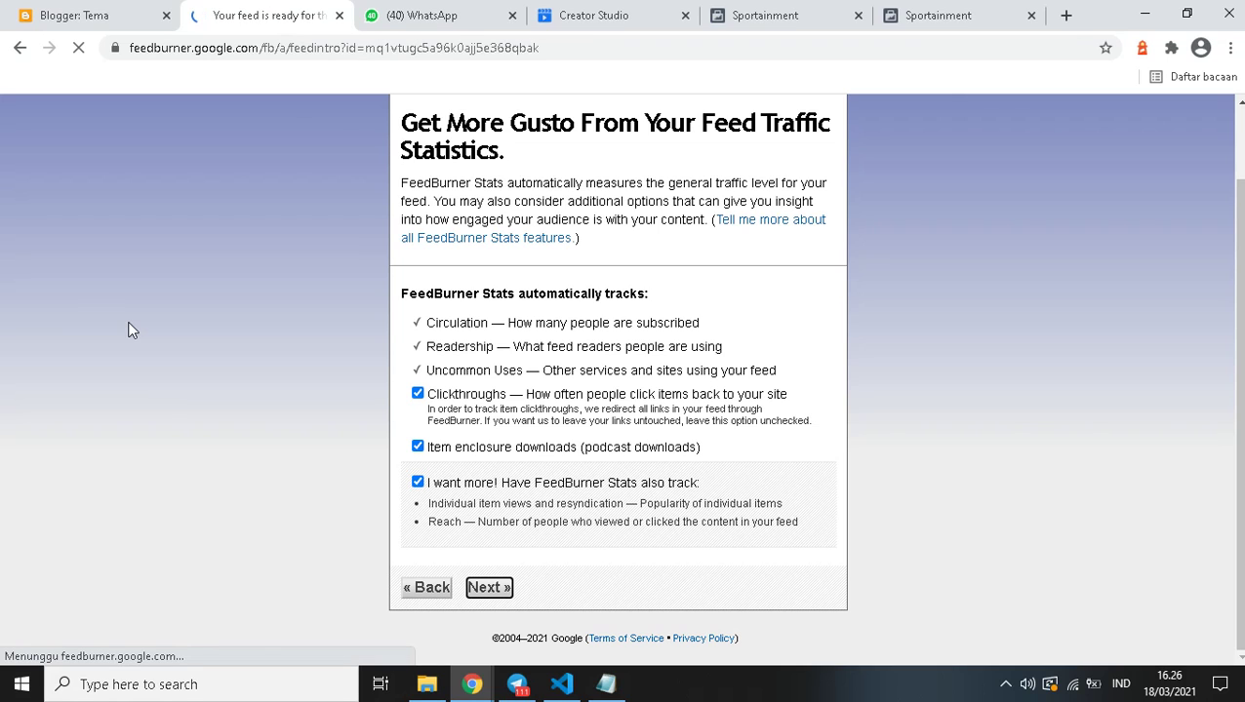
Step: Open the Berita Subang feed details in FeedBurner and examine the original feed URL and the FeedBurner feed address
{"action": "scroll", "coordinate": [416, 422], "scroll_direction": "down", "scroll_amount": 1}
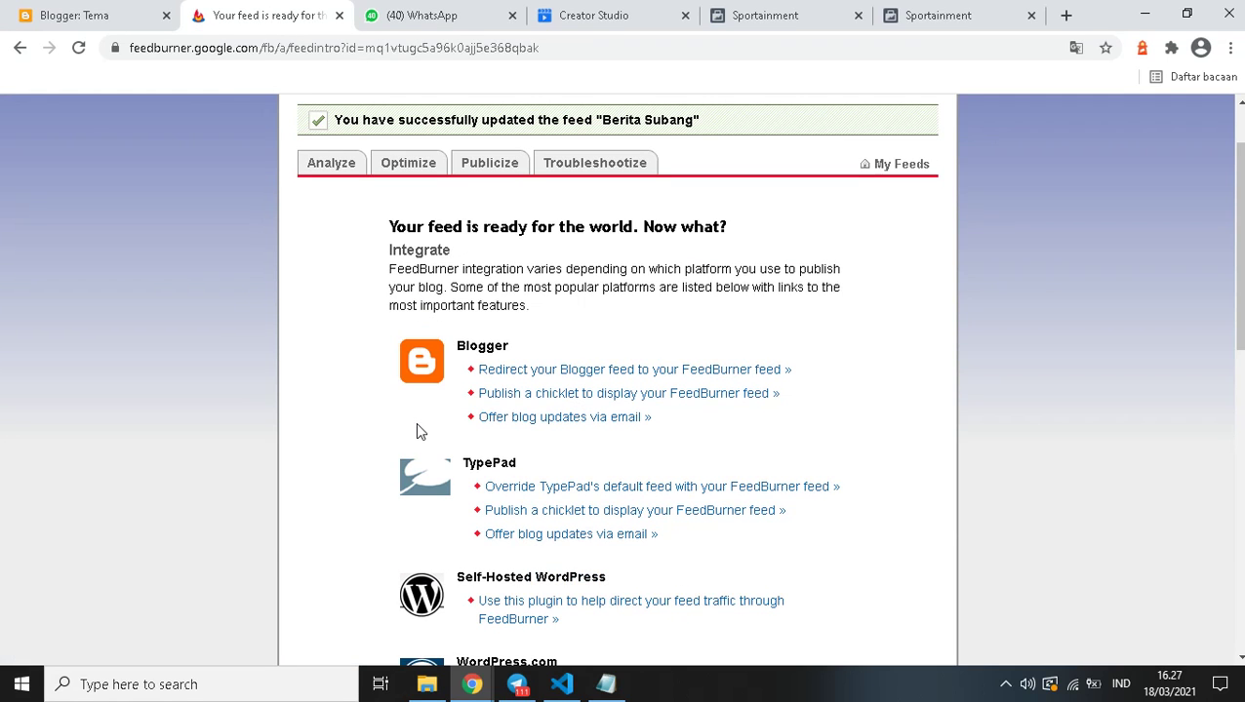
{"action": "scroll", "coordinate": [416, 422], "scroll_direction": "up", "scroll_amount": 1}
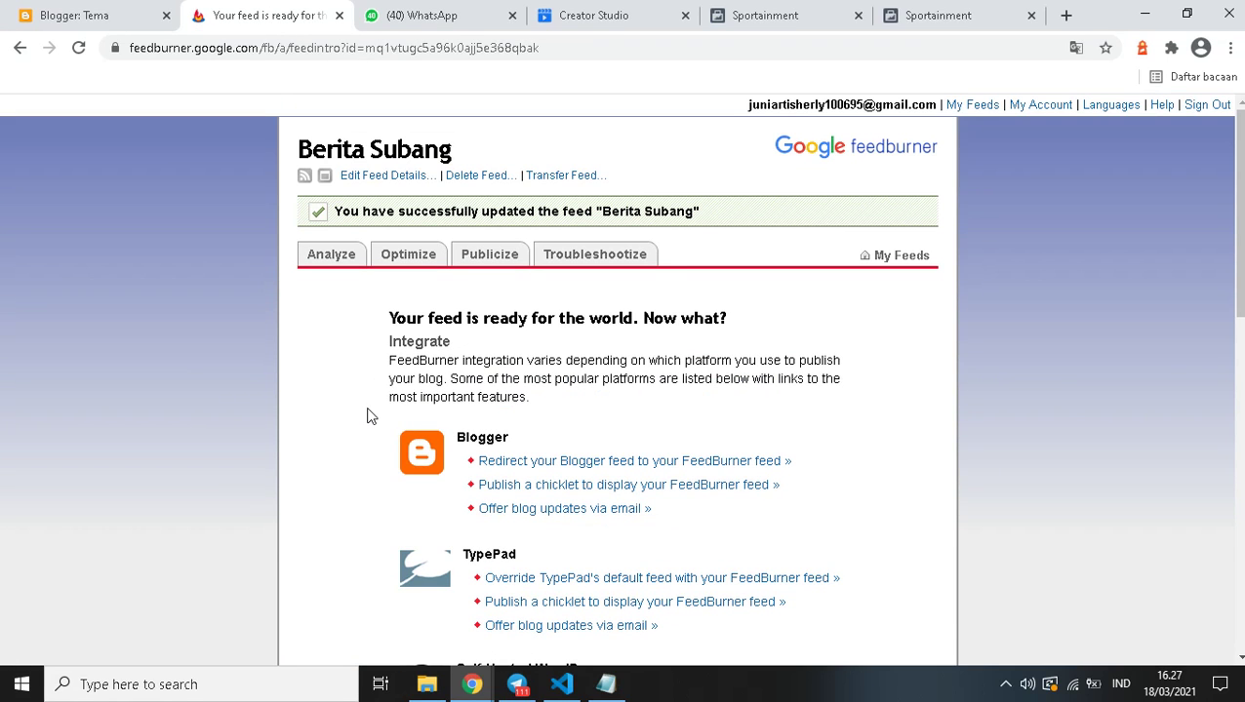
{"action": "scroll", "coordinate": [366, 409], "scroll_direction": "down", "scroll_amount": 3}
{"action": "scroll", "coordinate": [366, 415], "scroll_direction": "up", "scroll_amount": 3}
{"action": "left_click", "coordinate": [374, 179]}
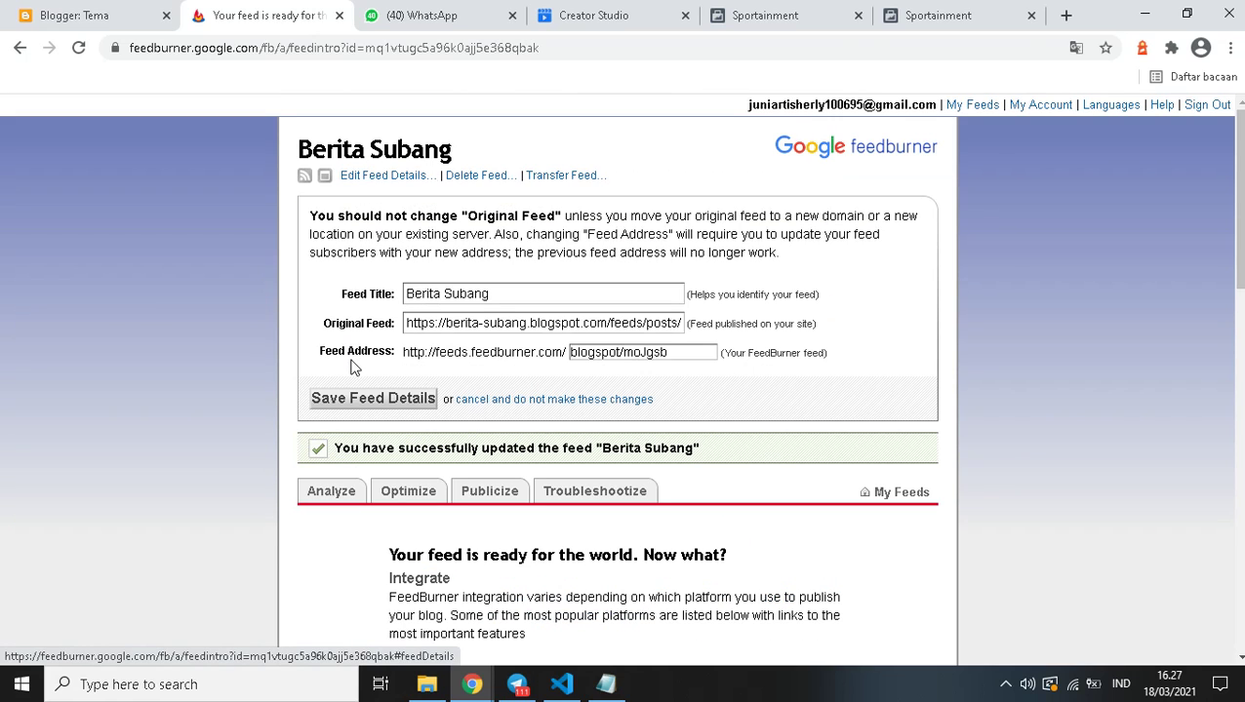
{"action": "left_click", "coordinate": [450, 323]}
{"action": "key", "text": "ctrl+a"}
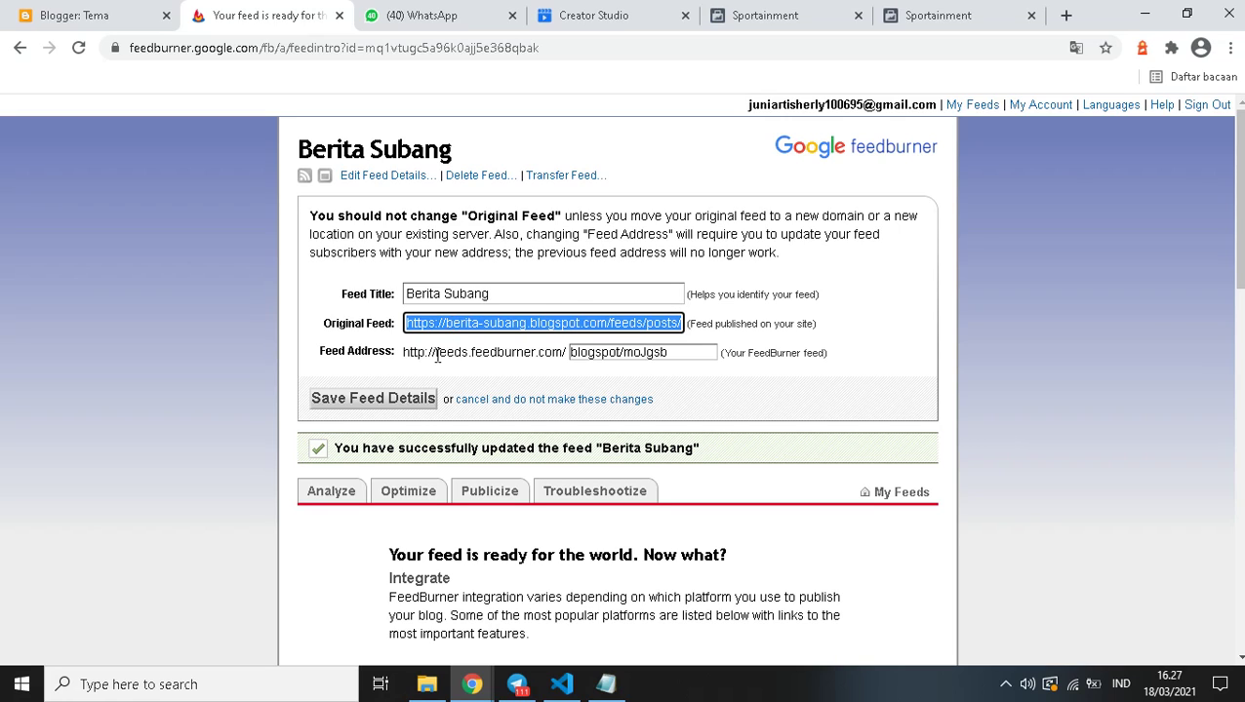
{"action": "triple_click", "coordinate": [437, 354]}
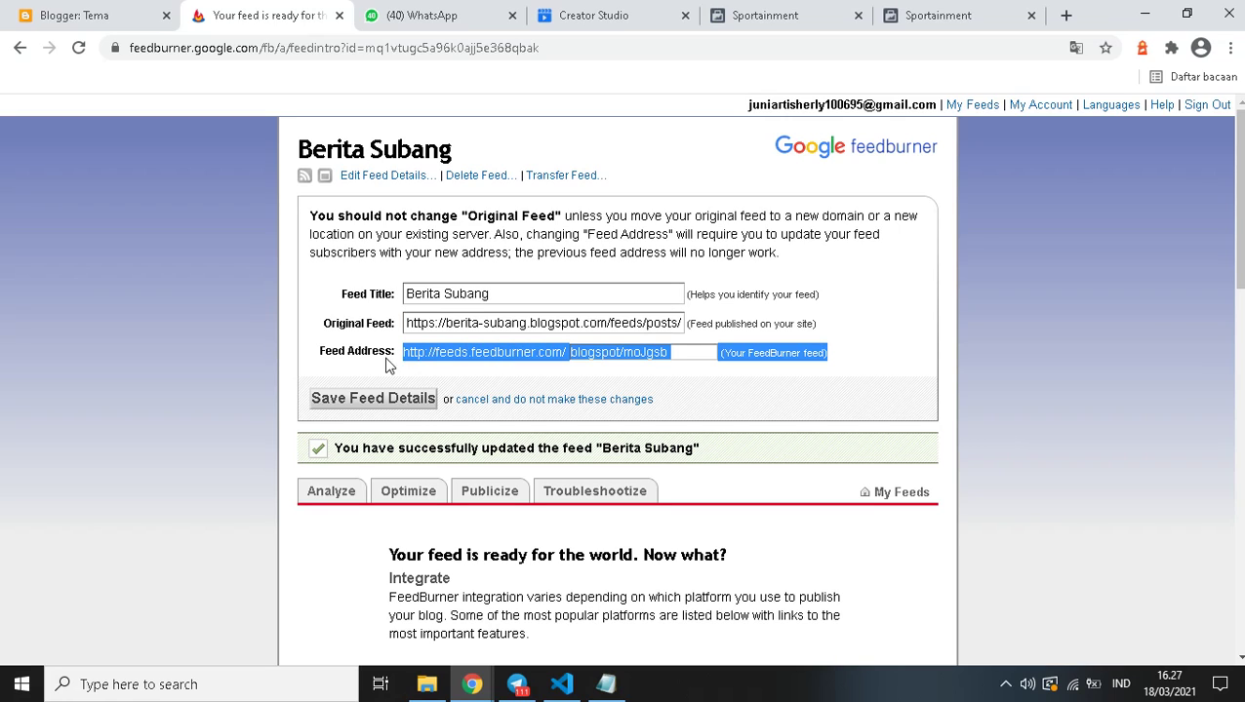
{"action": "left_click", "coordinate": [302, 351]}
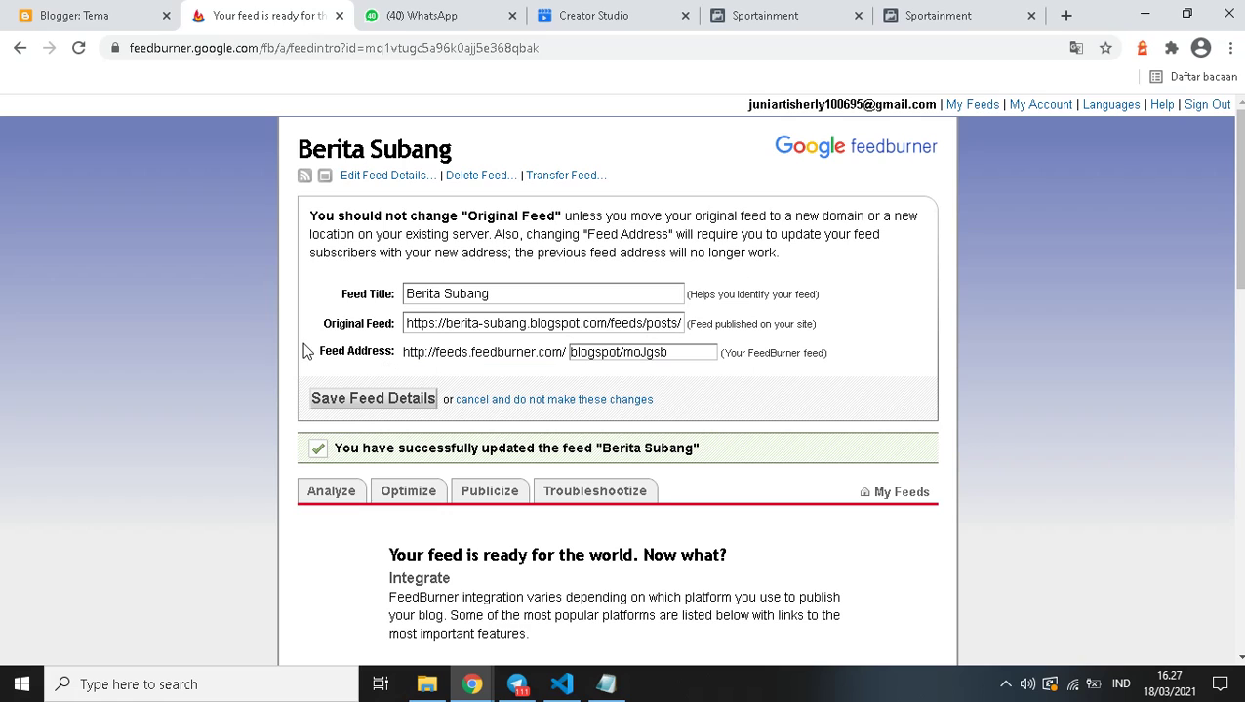
Step: In the blog's Blogger settings, review the site feed section and its blog feed permission options, leaving them unchanged
{"action": "left_click", "coordinate": [65, 18]}
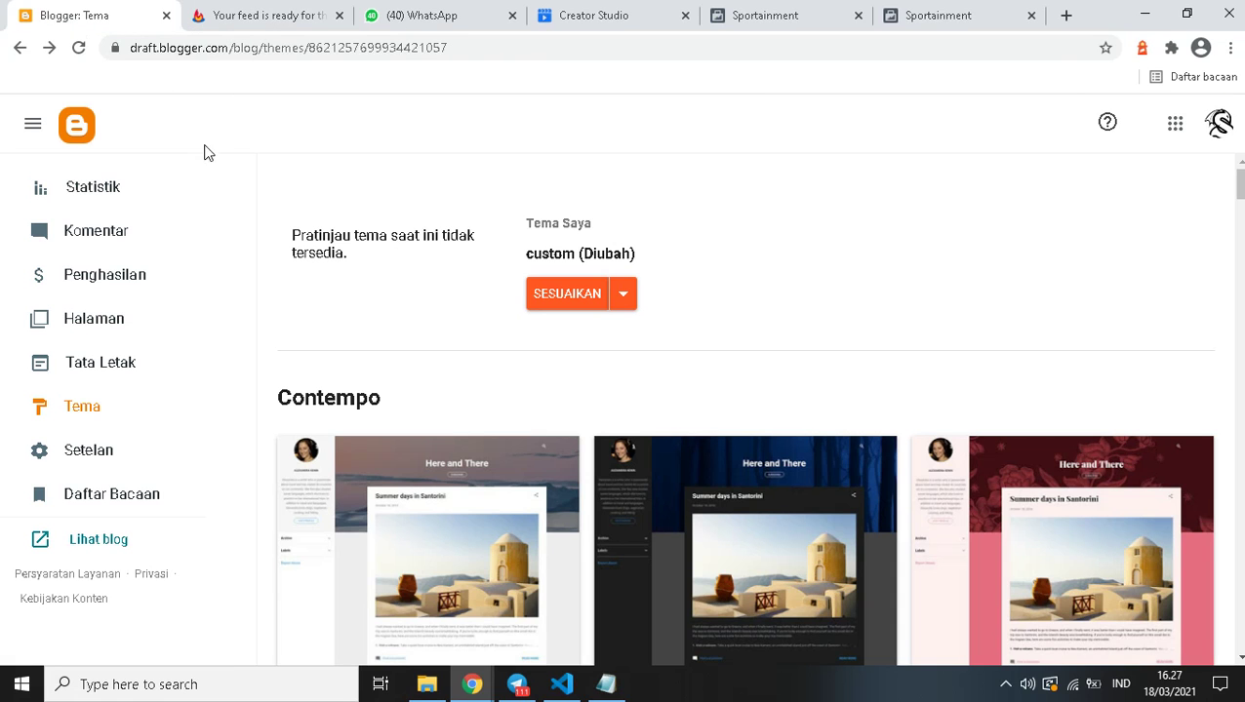
{"action": "left_click", "coordinate": [114, 469]}
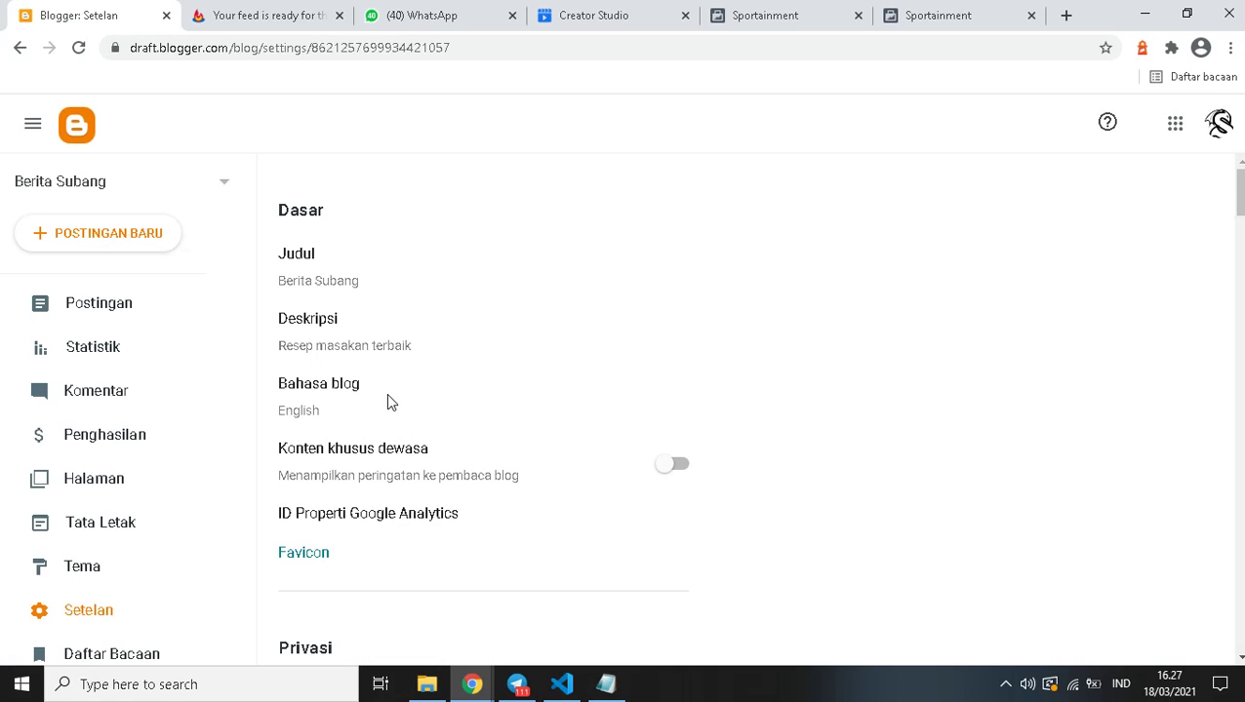
{"action": "scroll", "coordinate": [387, 396], "scroll_direction": "down", "scroll_amount": 2}
{"action": "scroll", "coordinate": [361, 386], "scroll_direction": "down", "scroll_amount": 2}
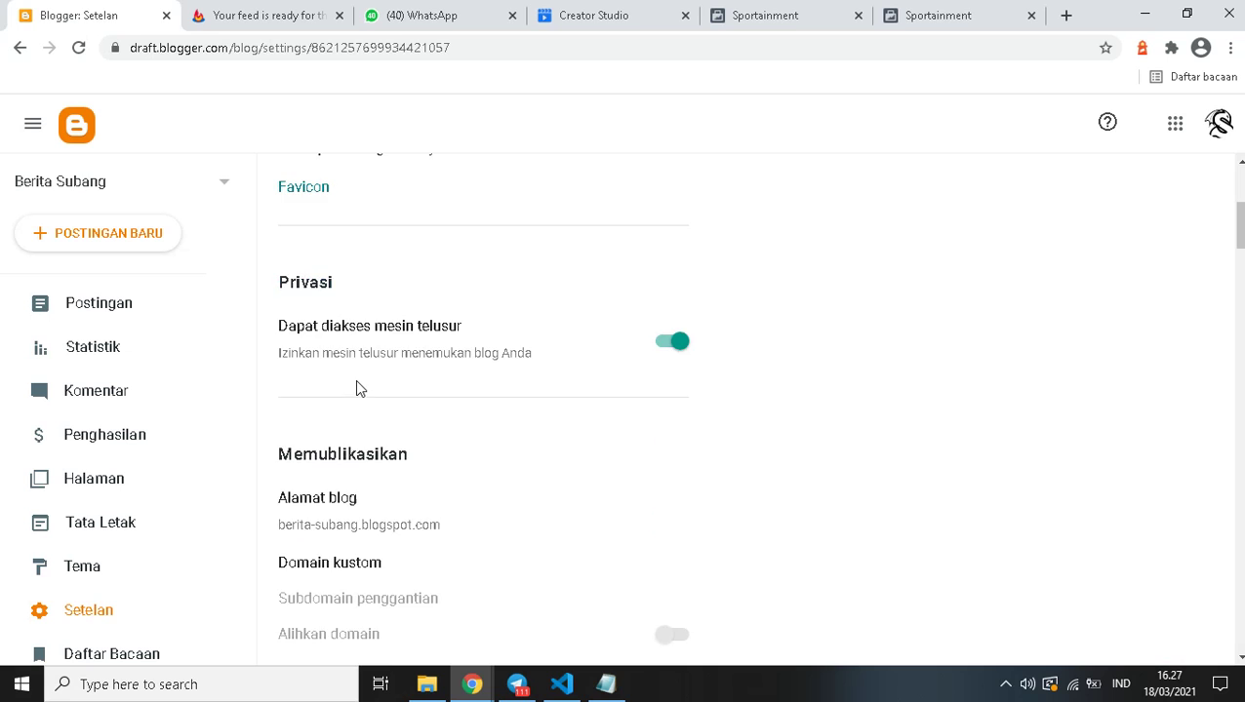
{"action": "scroll", "coordinate": [357, 388], "scroll_direction": "down", "scroll_amount": 3}
{"action": "scroll", "coordinate": [361, 314], "scroll_direction": "down", "scroll_amount": 1}
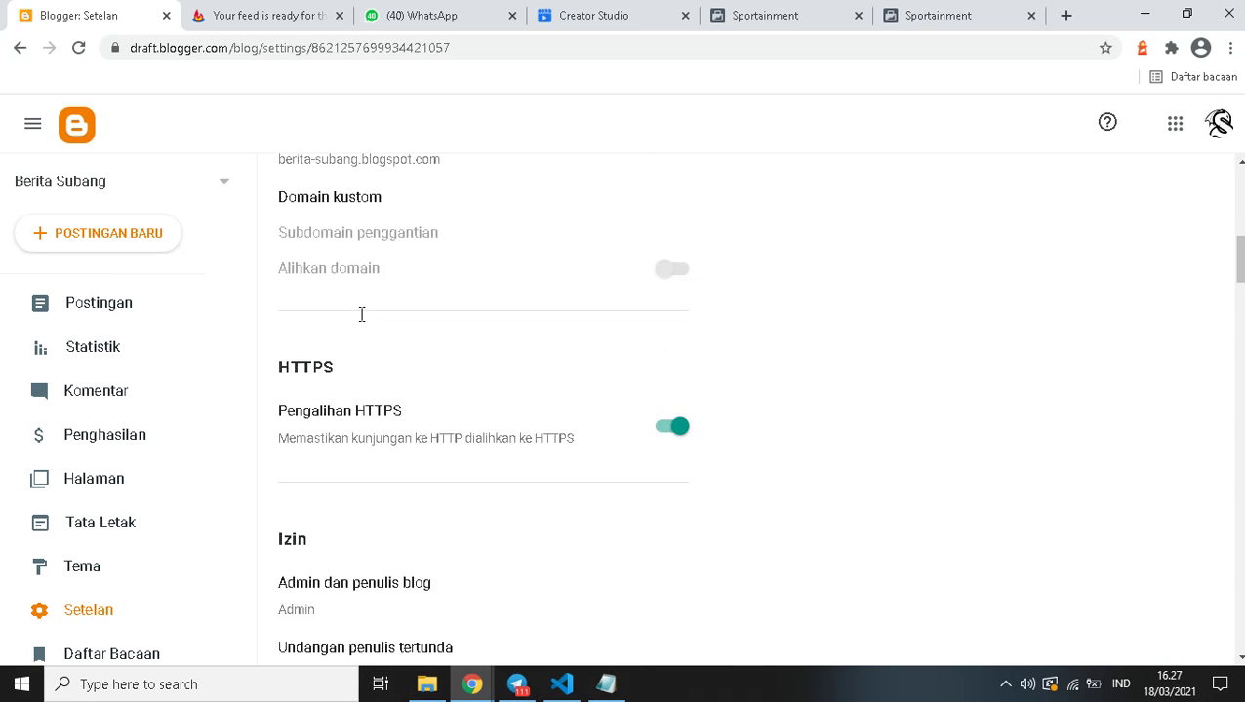
{"action": "scroll", "coordinate": [361, 314], "scroll_direction": "down", "scroll_amount": 10}
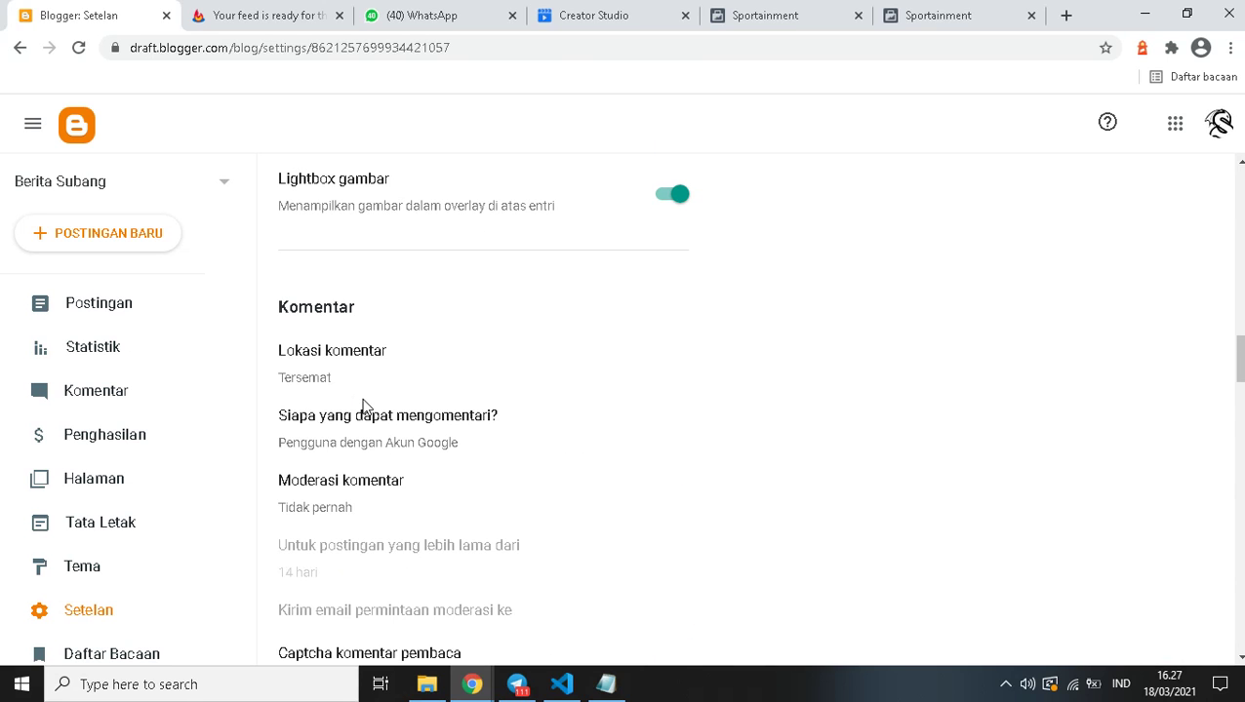
{"action": "scroll", "coordinate": [364, 418], "scroll_direction": "down", "scroll_amount": 13}
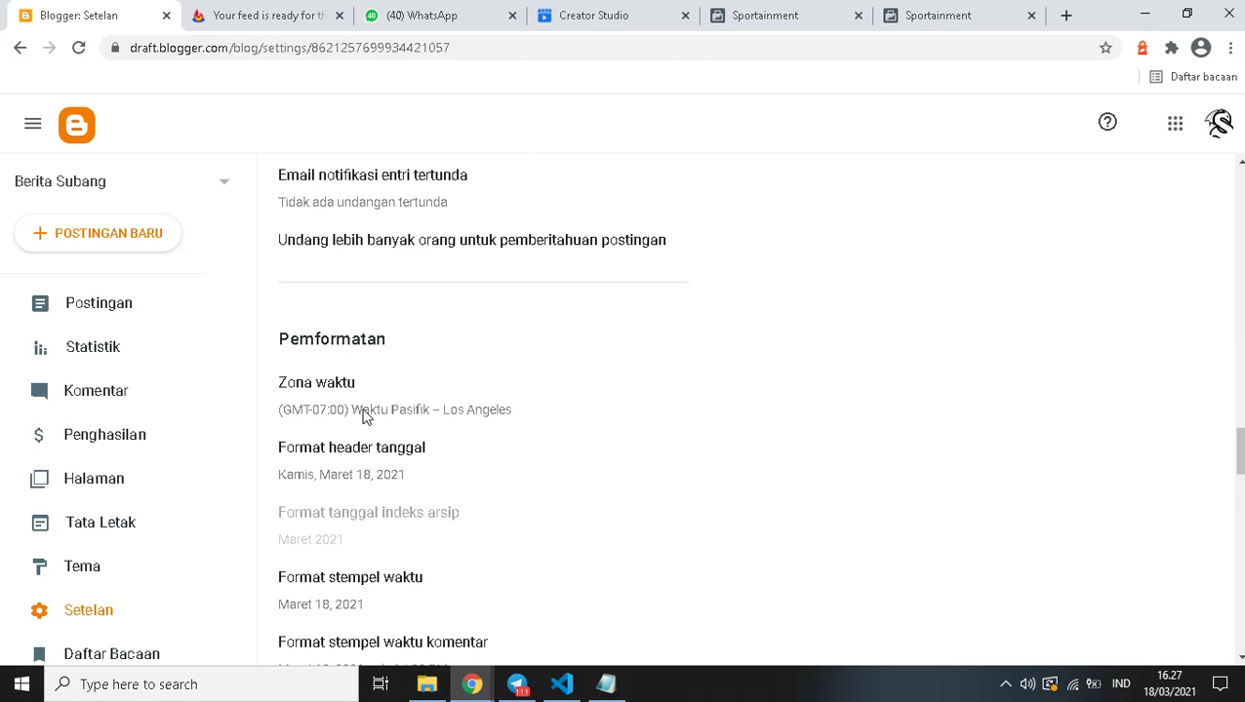
{"action": "scroll", "coordinate": [364, 418], "scroll_direction": "down", "scroll_amount": 8}
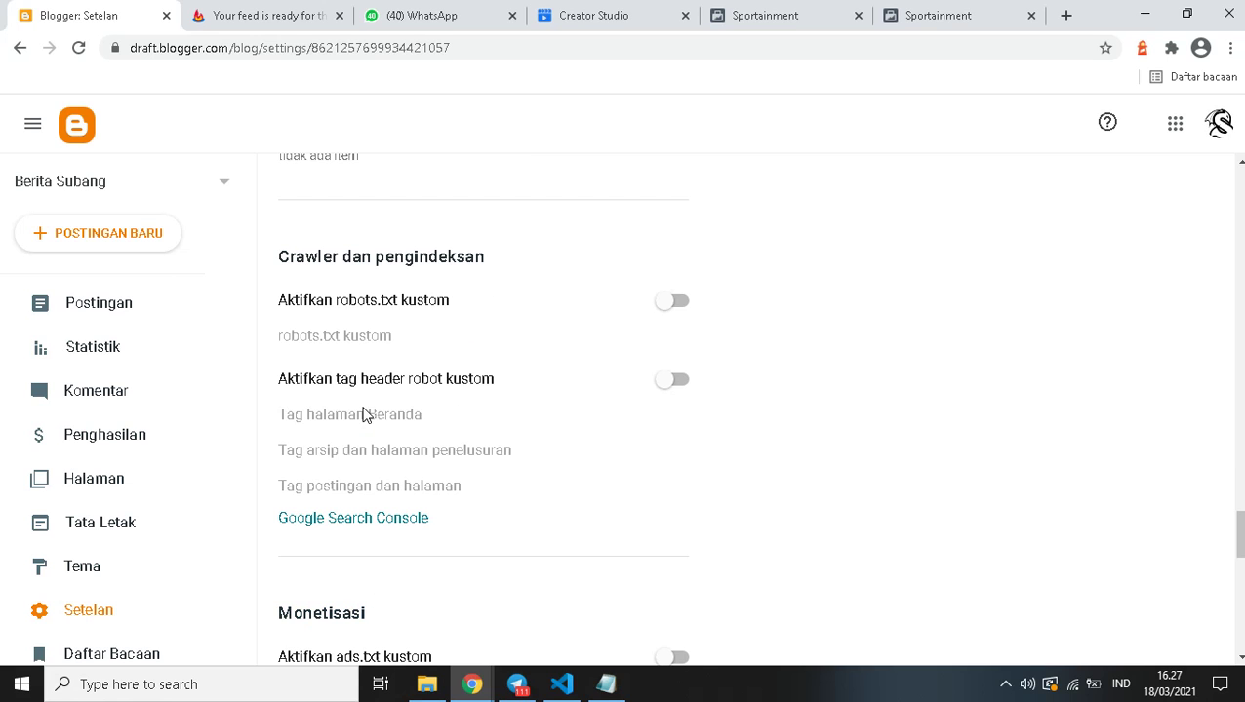
{"action": "scroll", "coordinate": [362, 407], "scroll_direction": "down", "scroll_amount": 8}
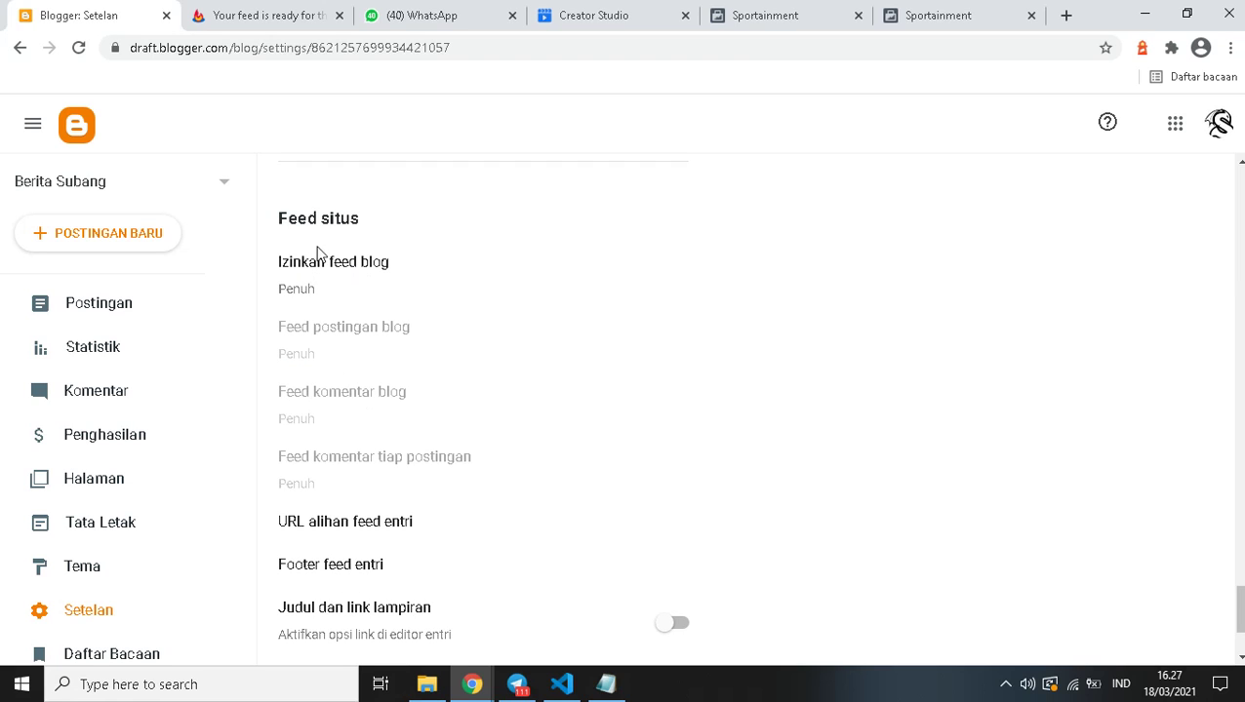
{"action": "left_click", "coordinate": [303, 288]}
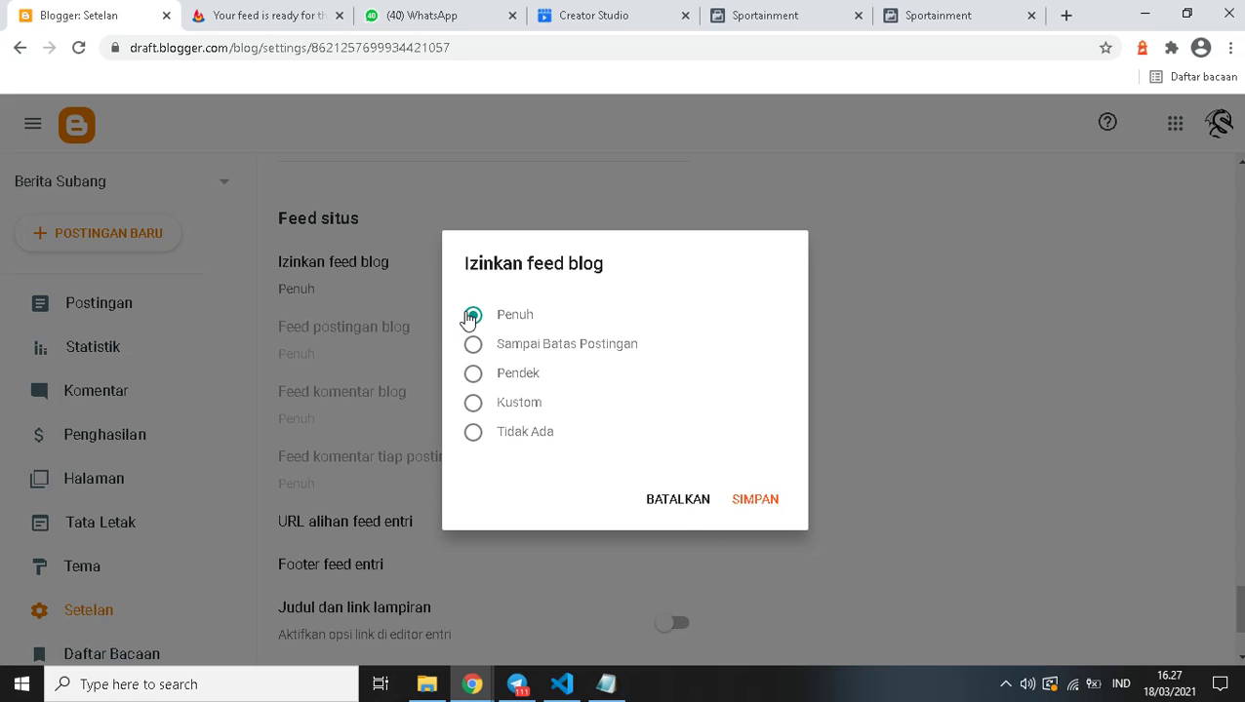
{"action": "left_click", "coordinate": [697, 500]}
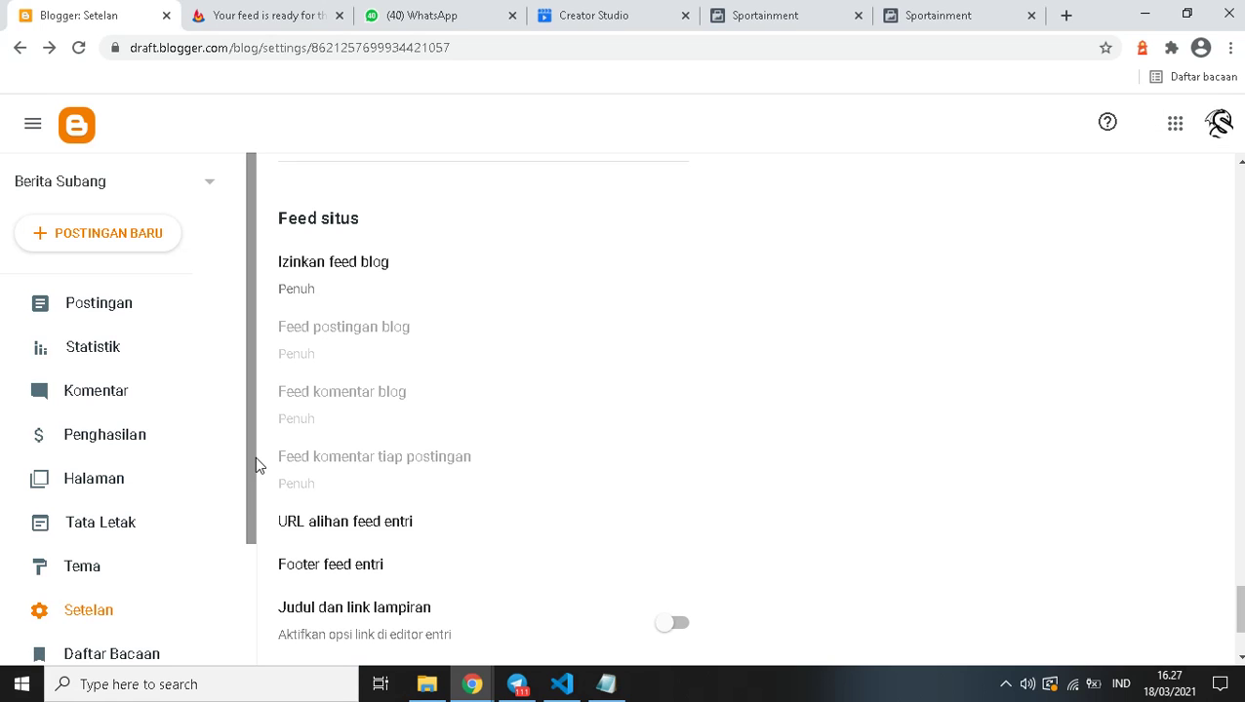
{"action": "scroll", "coordinate": [309, 447], "scroll_direction": "down", "scroll_amount": 1}
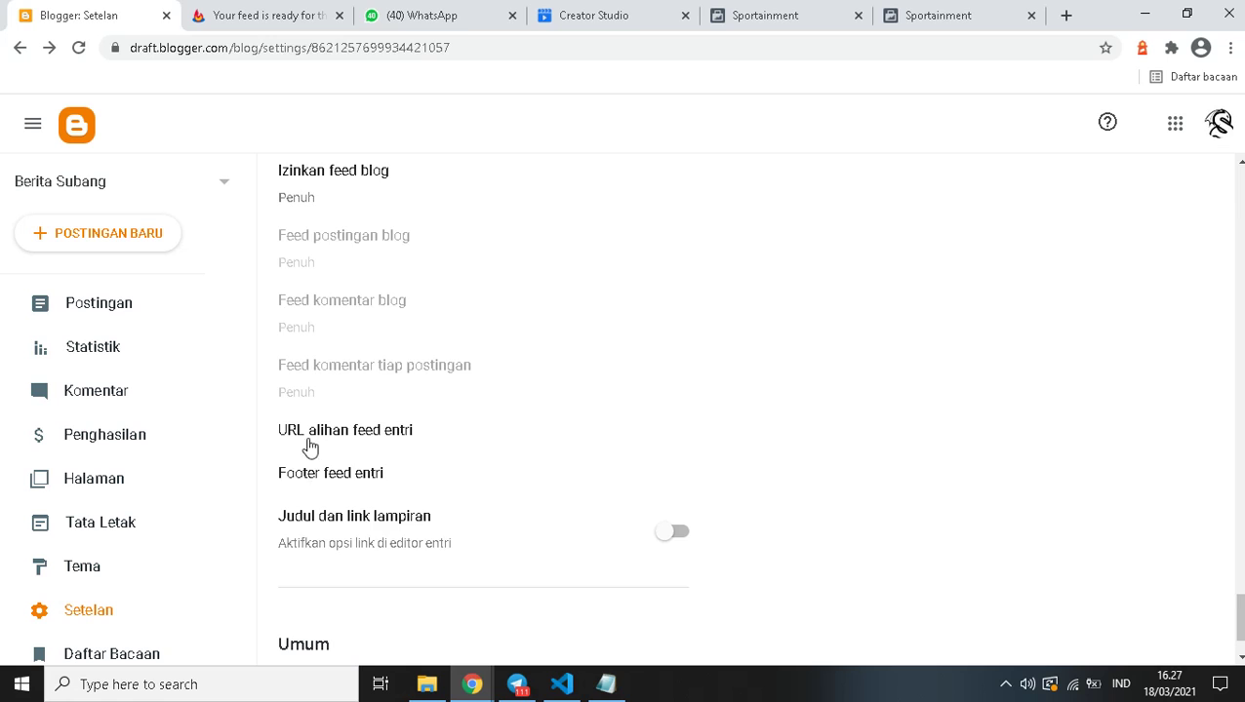
Step: In Creator Studio, choose the Tribun-subang Page and open its Page settings in a new tab
{"action": "left_click", "coordinate": [586, 15]}
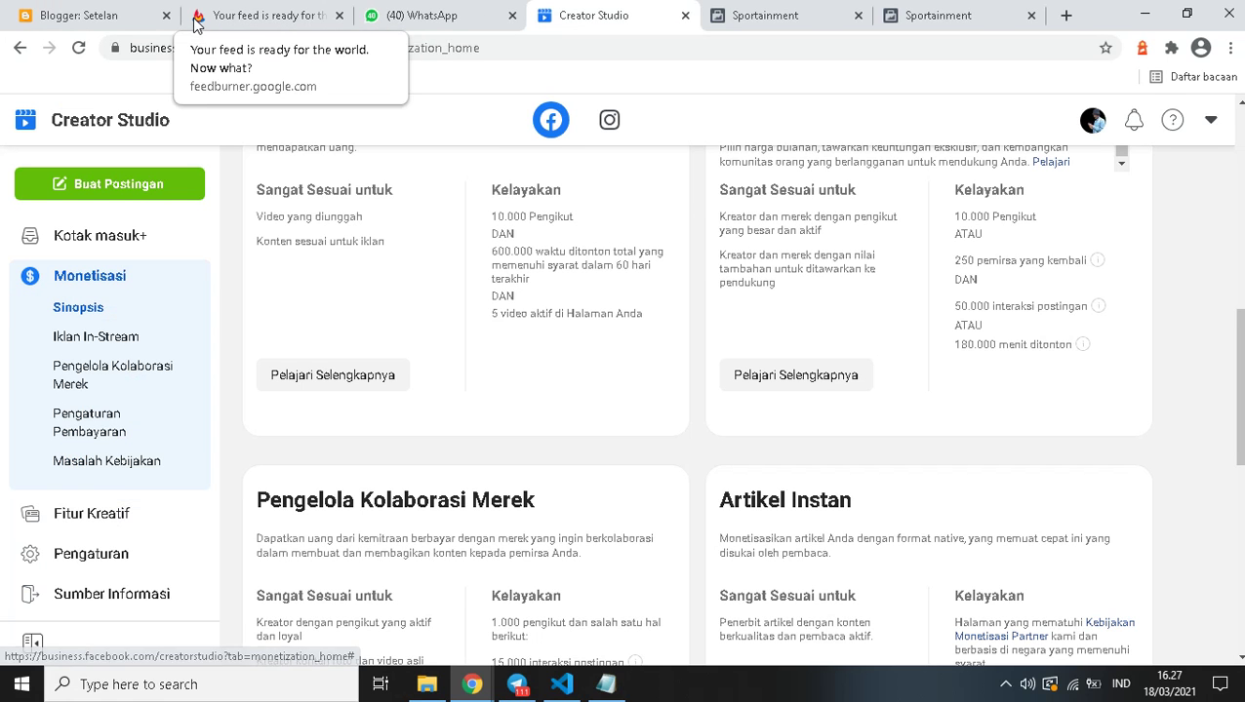
{"action": "left_click", "coordinate": [101, 526]}
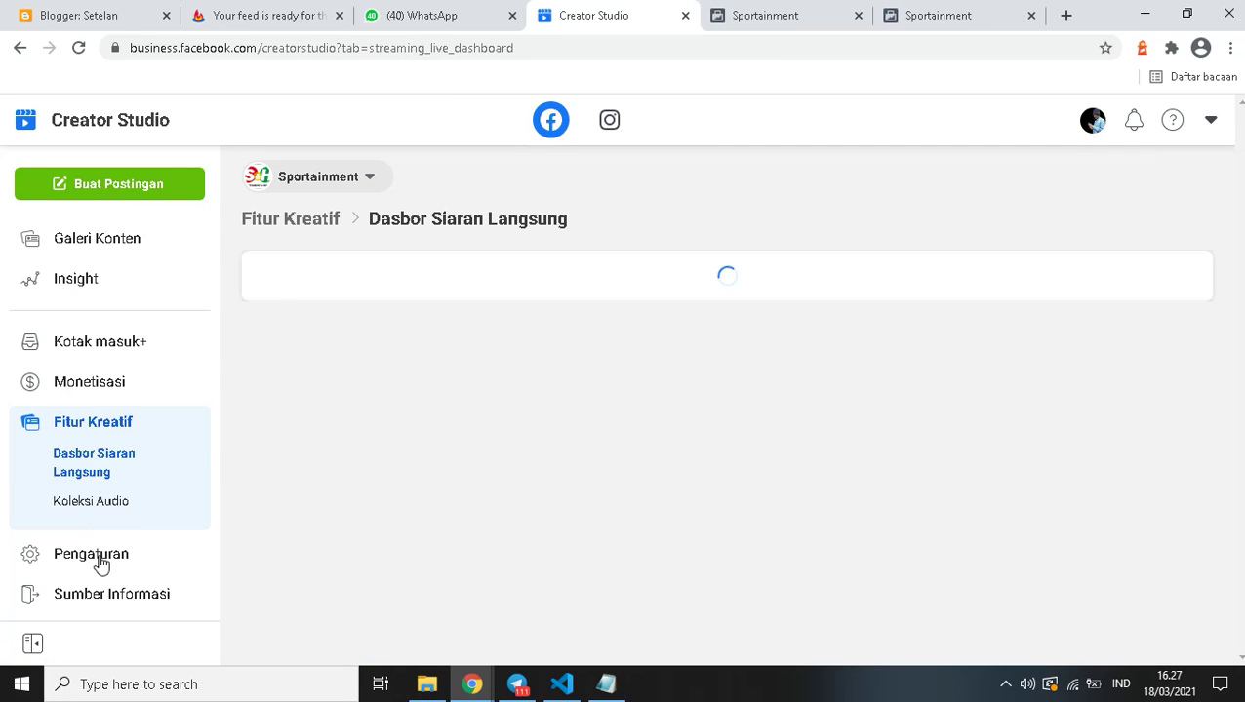
{"action": "left_click", "coordinate": [103, 563]}
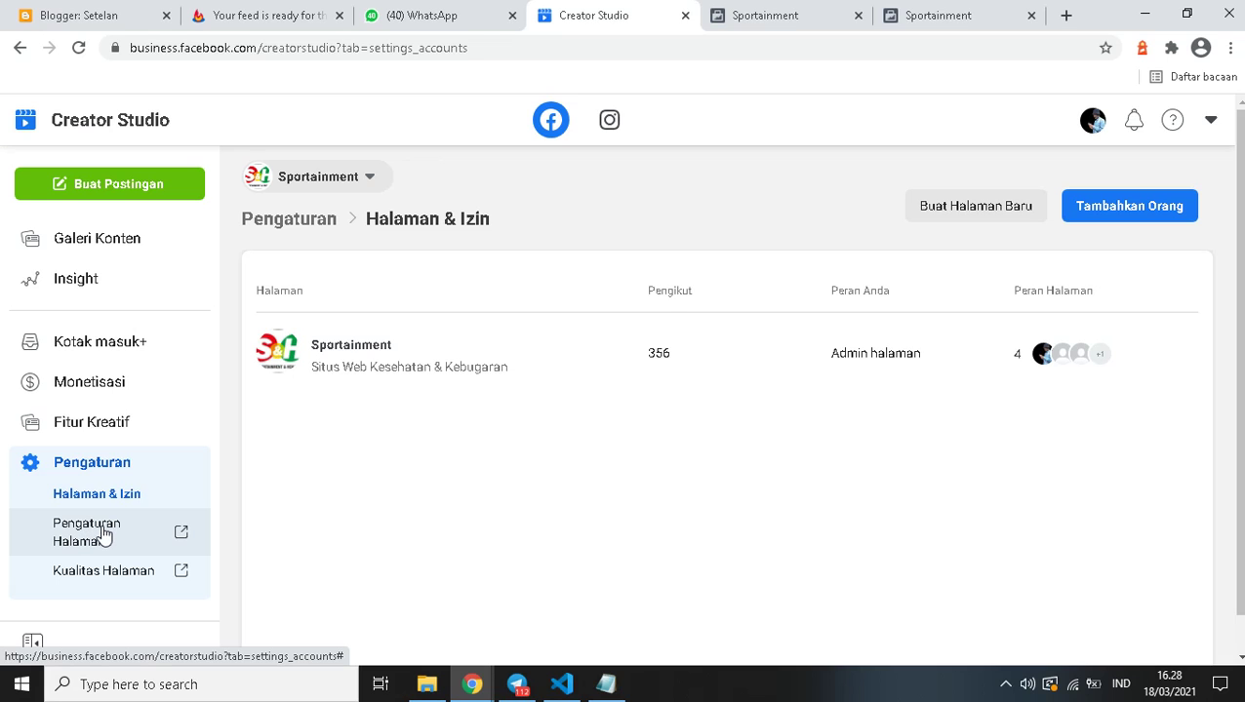
{"action": "left_click", "coordinate": [105, 533]}
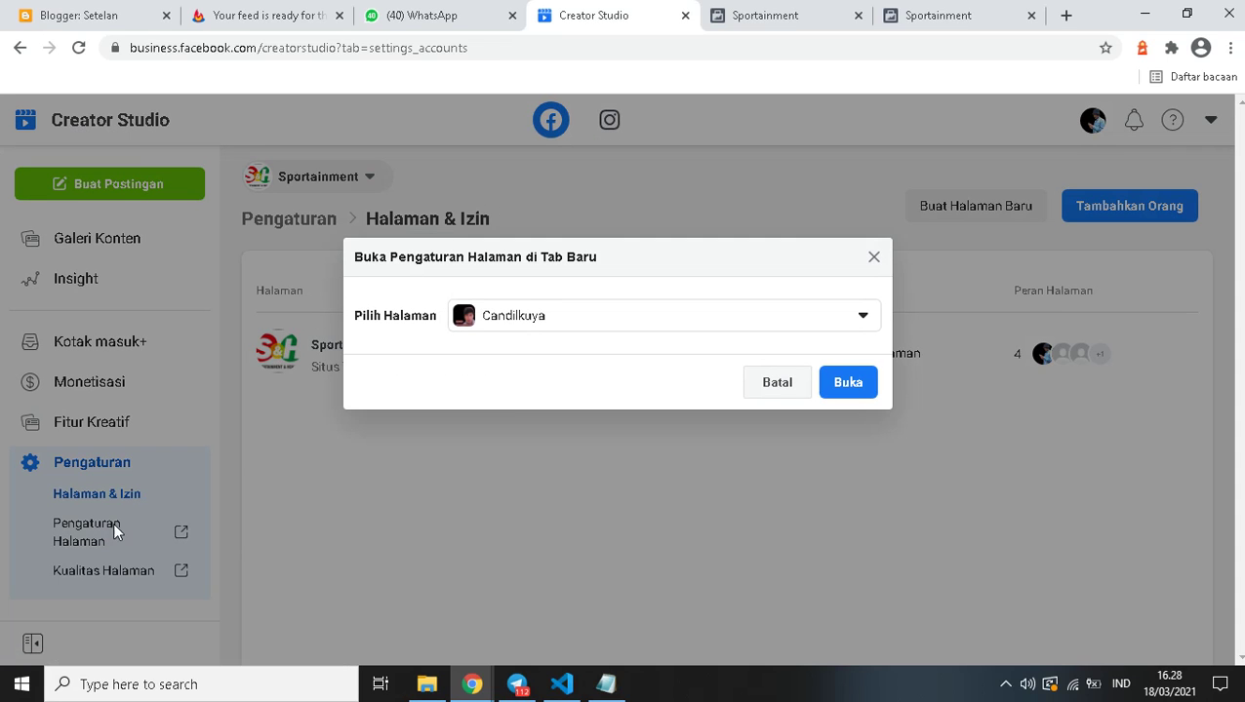
{"action": "left_click", "coordinate": [534, 323]}
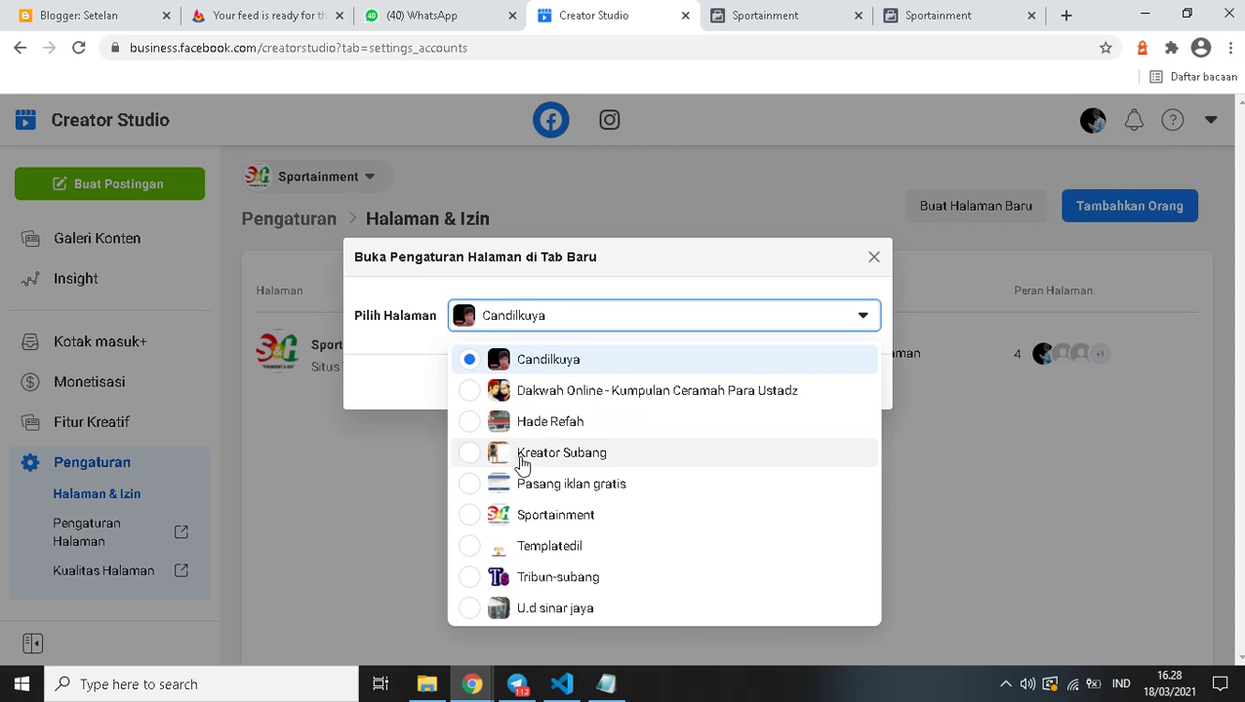
{"action": "left_click", "coordinate": [472, 577]}
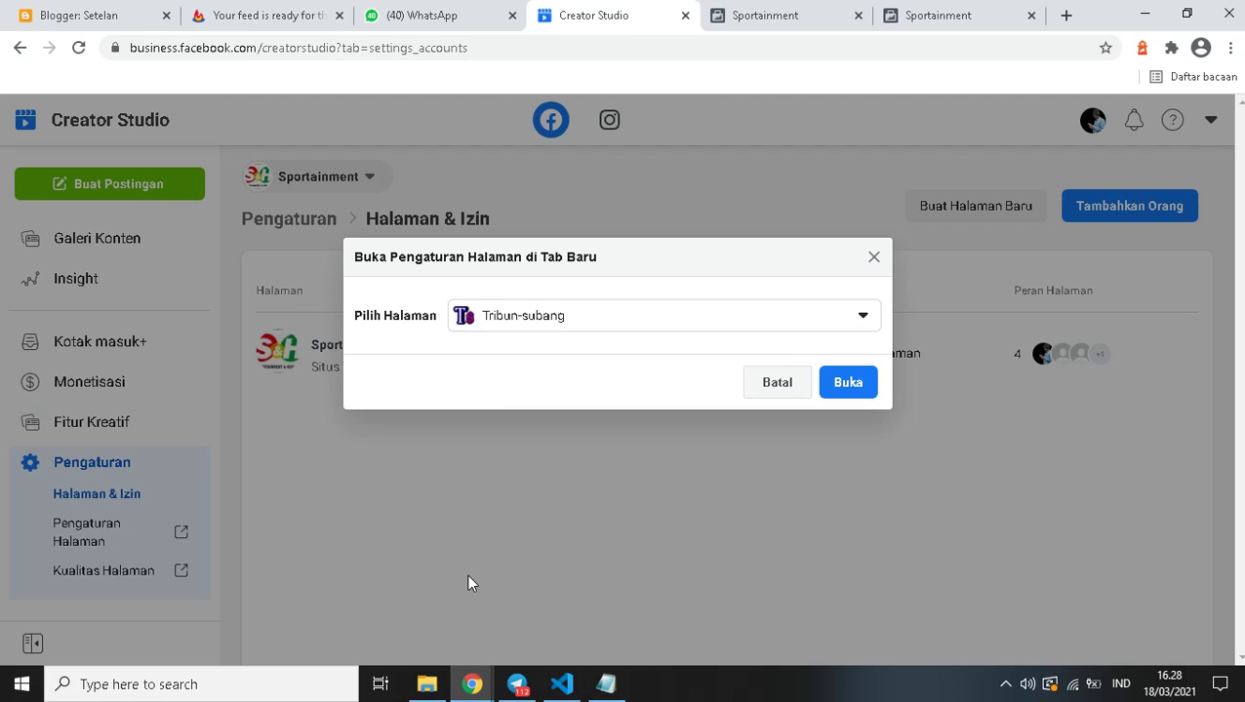
{"action": "left_click", "coordinate": [845, 385]}
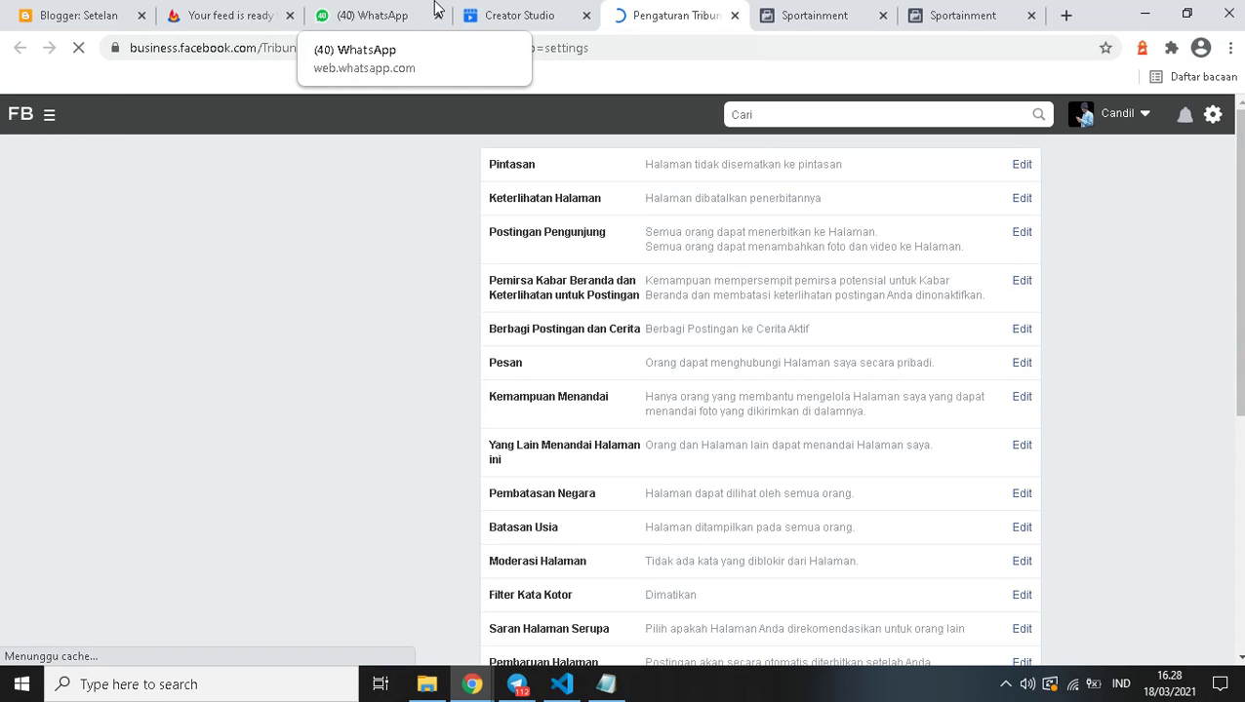
Step: Open Creator Studio's Page list, and look through the sections of the Tribun-subang Page settings
{"action": "left_click", "coordinate": [519, 15]}
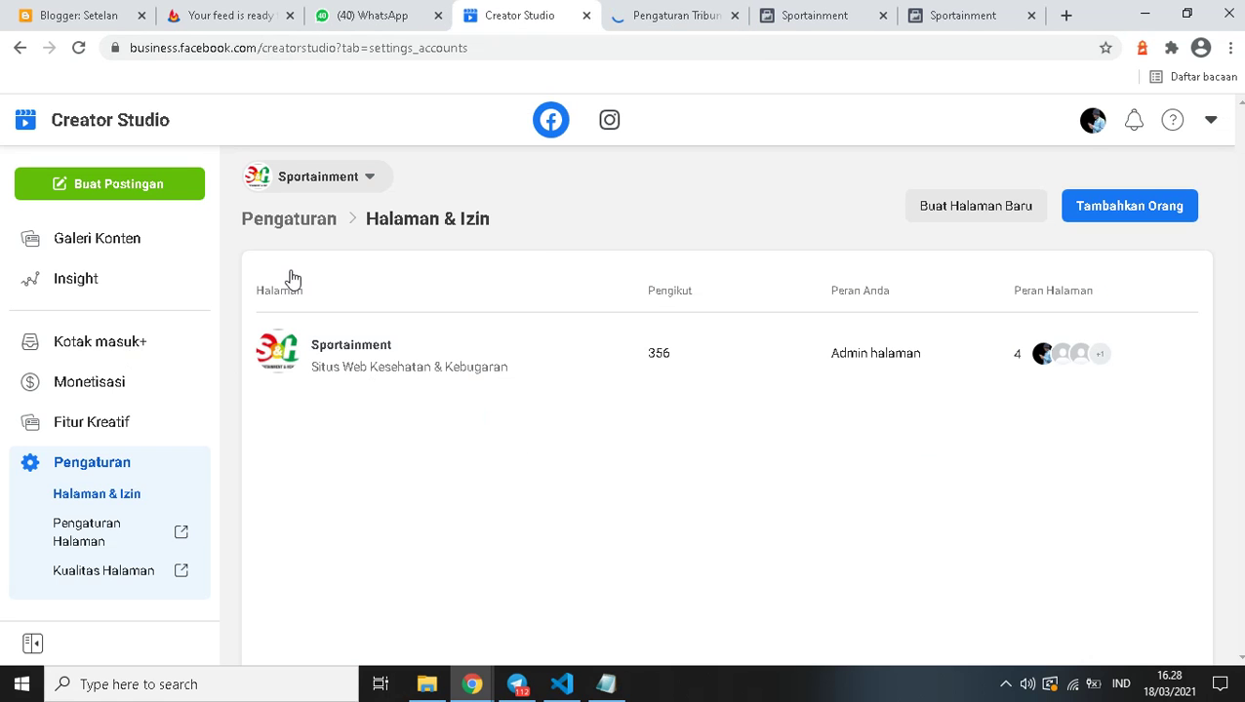
{"action": "left_click", "coordinate": [312, 180]}
{"action": "left_click", "coordinate": [673, 14]}
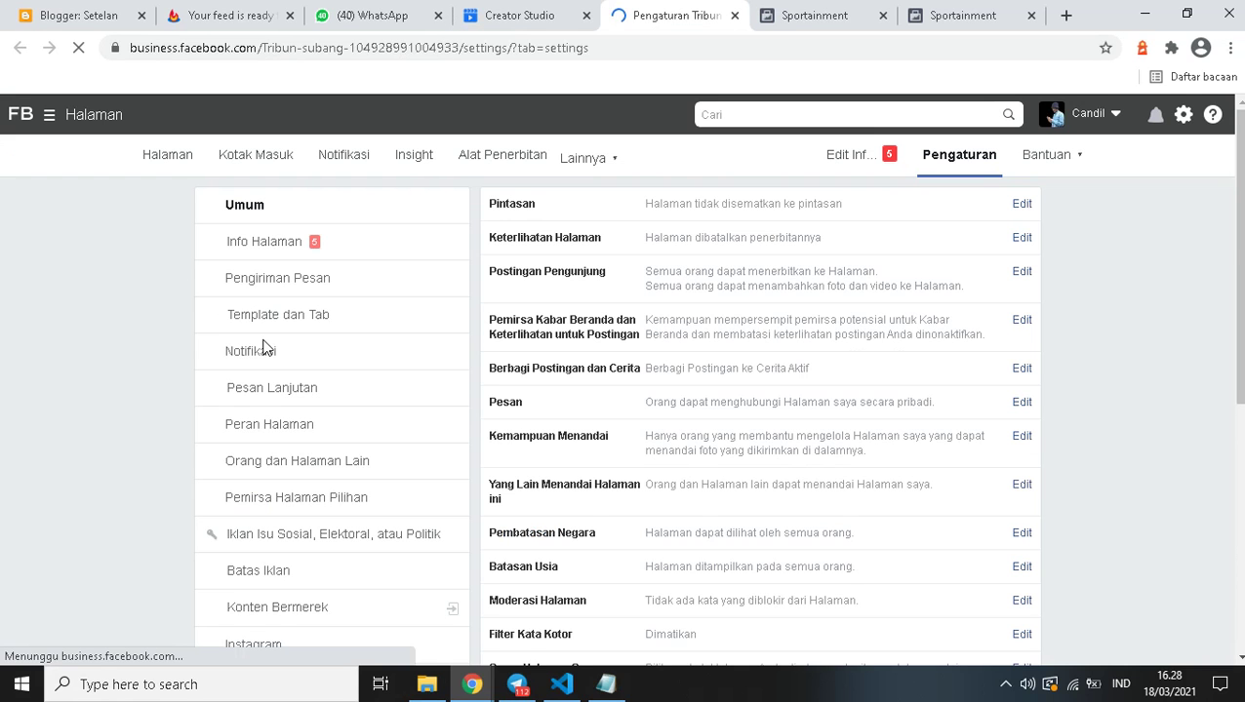
{"action": "scroll", "coordinate": [263, 347], "scroll_direction": "down", "scroll_amount": 3}
{"action": "scroll", "coordinate": [261, 376], "scroll_direction": "down", "scroll_amount": 1}
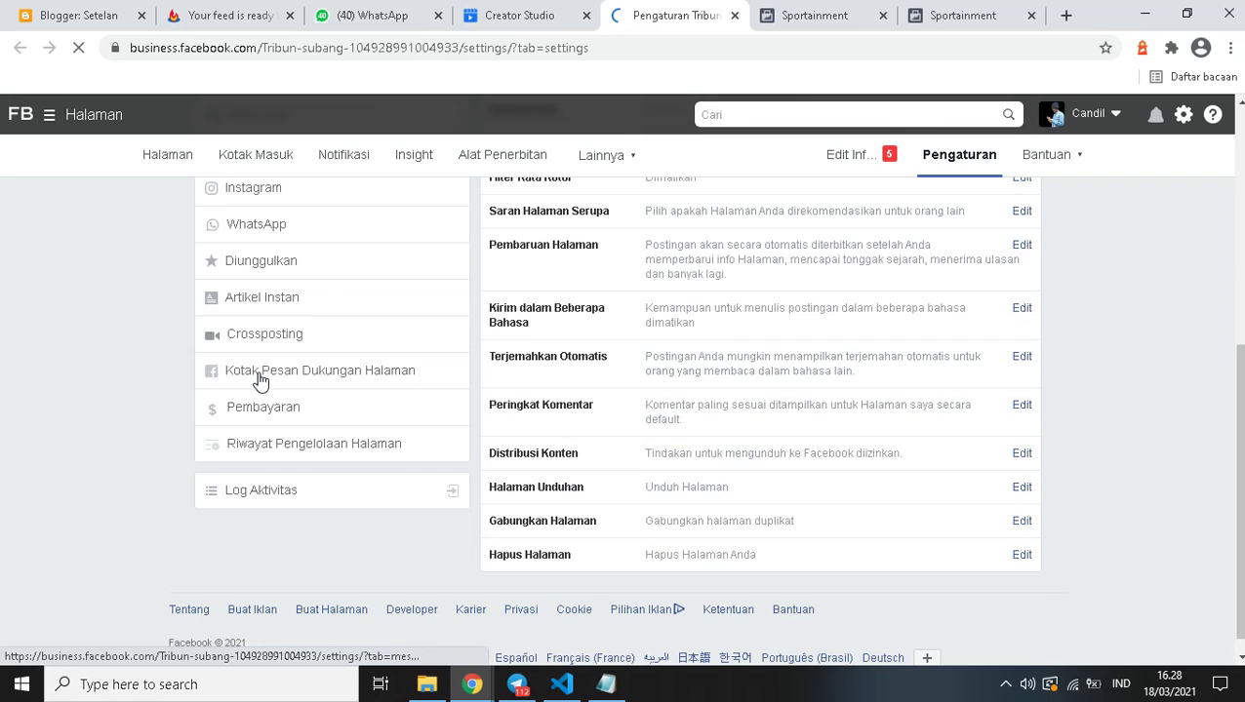
{"action": "scroll", "coordinate": [227, 322], "scroll_direction": "up", "scroll_amount": 2}
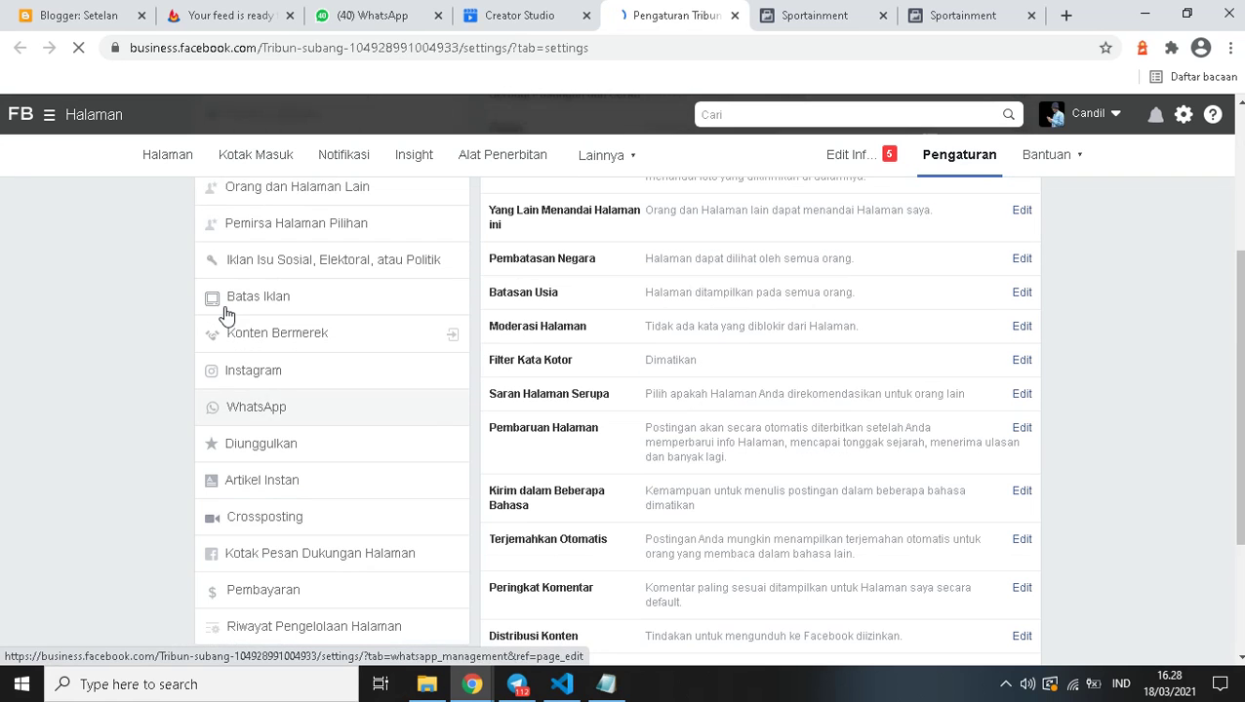
{"action": "scroll", "coordinate": [226, 314], "scroll_direction": "up", "scroll_amount": 3}
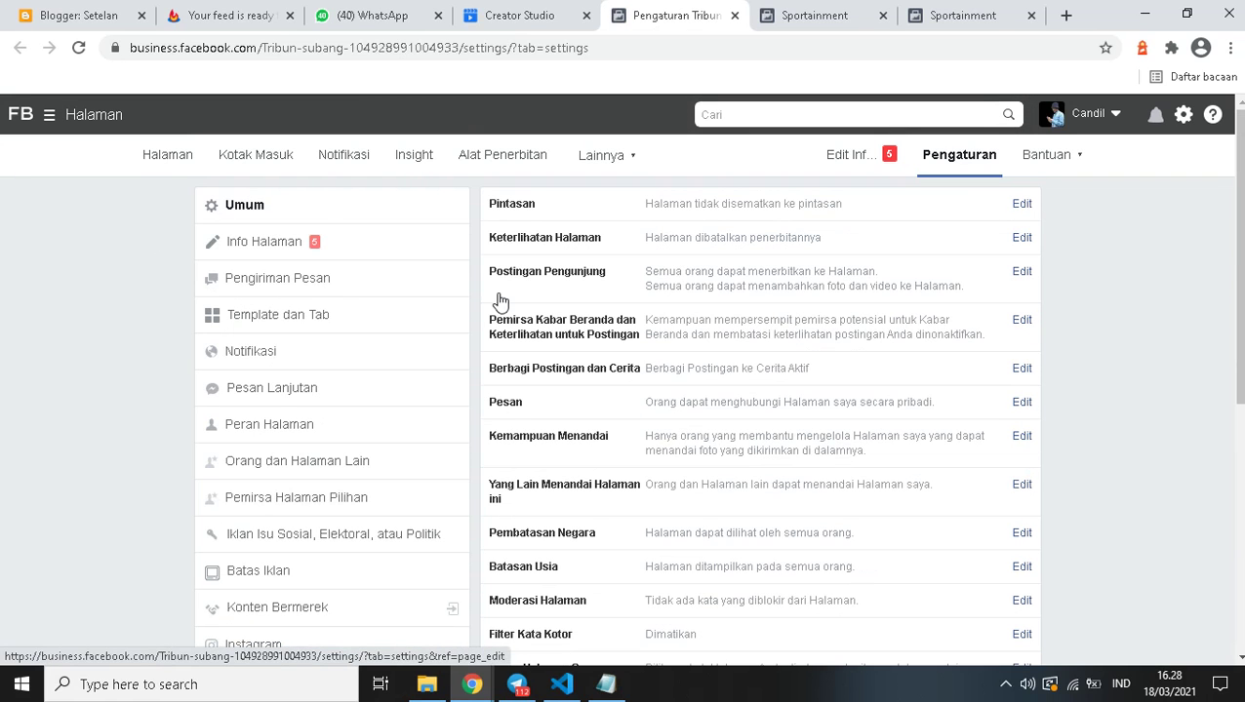
Step: Find Tribun-subang in Creator Studio's Page list and locate the Artikel Instan section in that Page's settings
{"action": "left_click", "coordinate": [517, 15]}
{"action": "scroll", "coordinate": [473, 444], "scroll_direction": "down", "scroll_amount": 1}
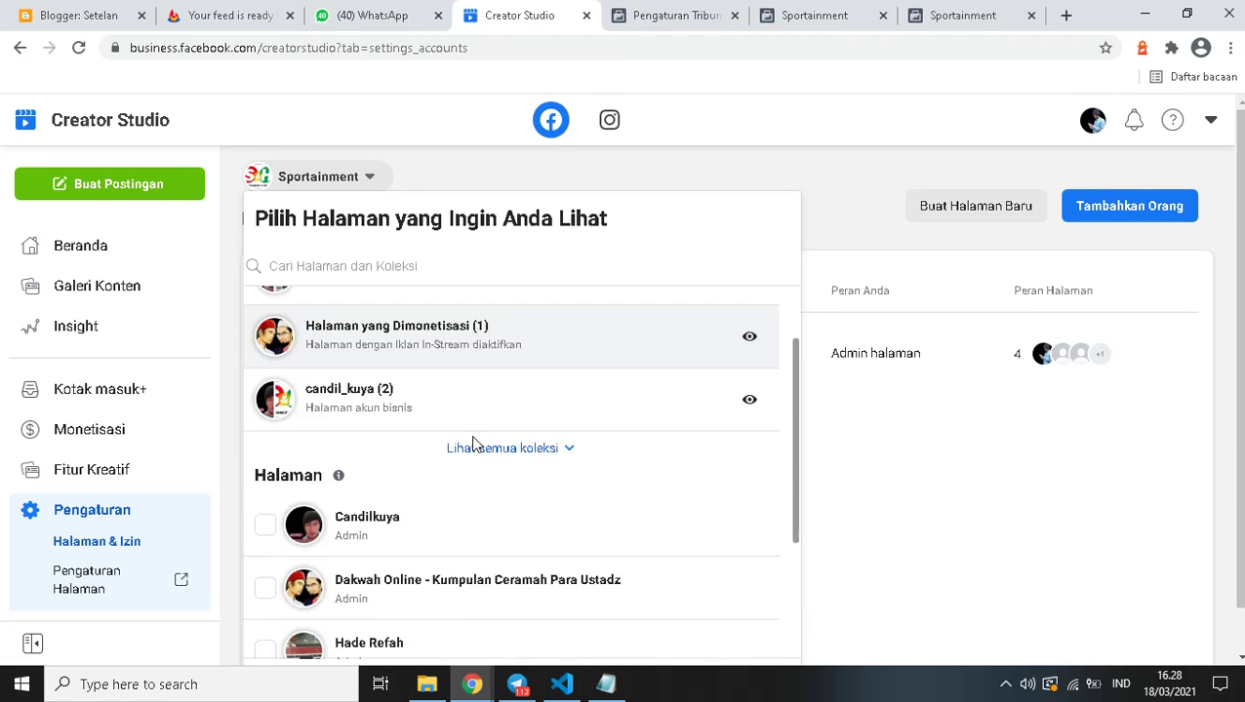
{"action": "scroll", "coordinate": [473, 444], "scroll_direction": "down", "scroll_amount": 4}
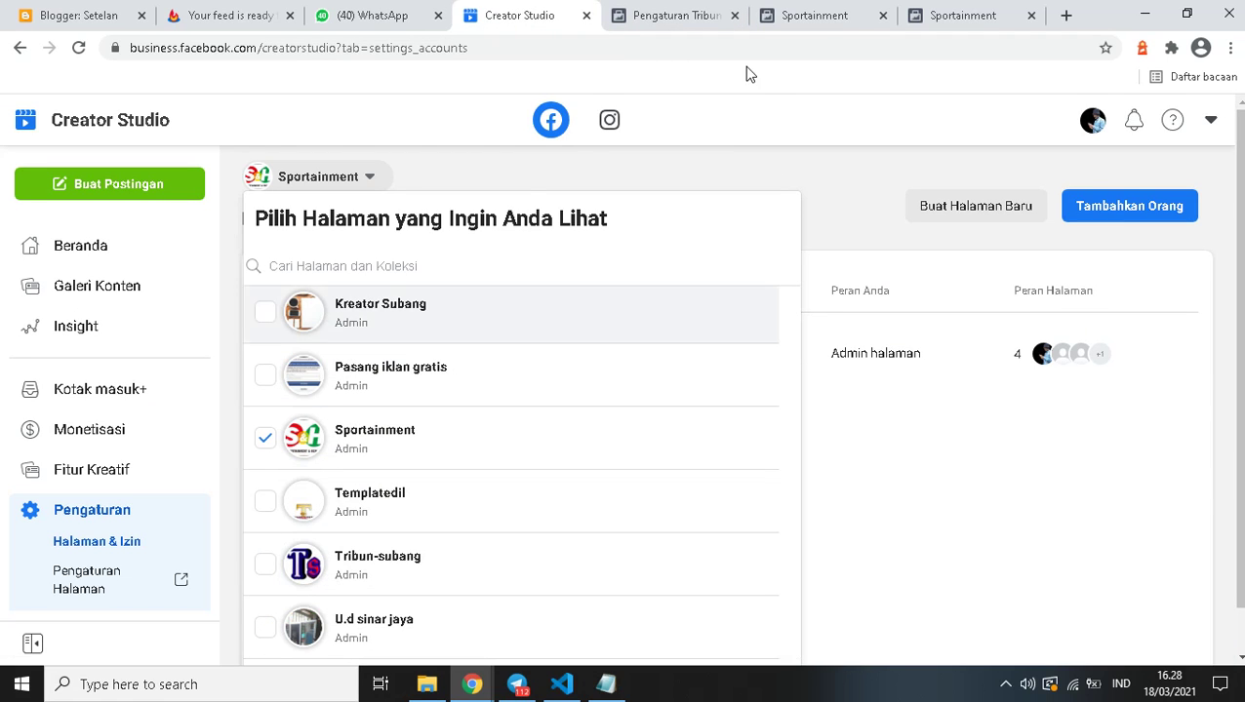
{"action": "left_click", "coordinate": [697, 12]}
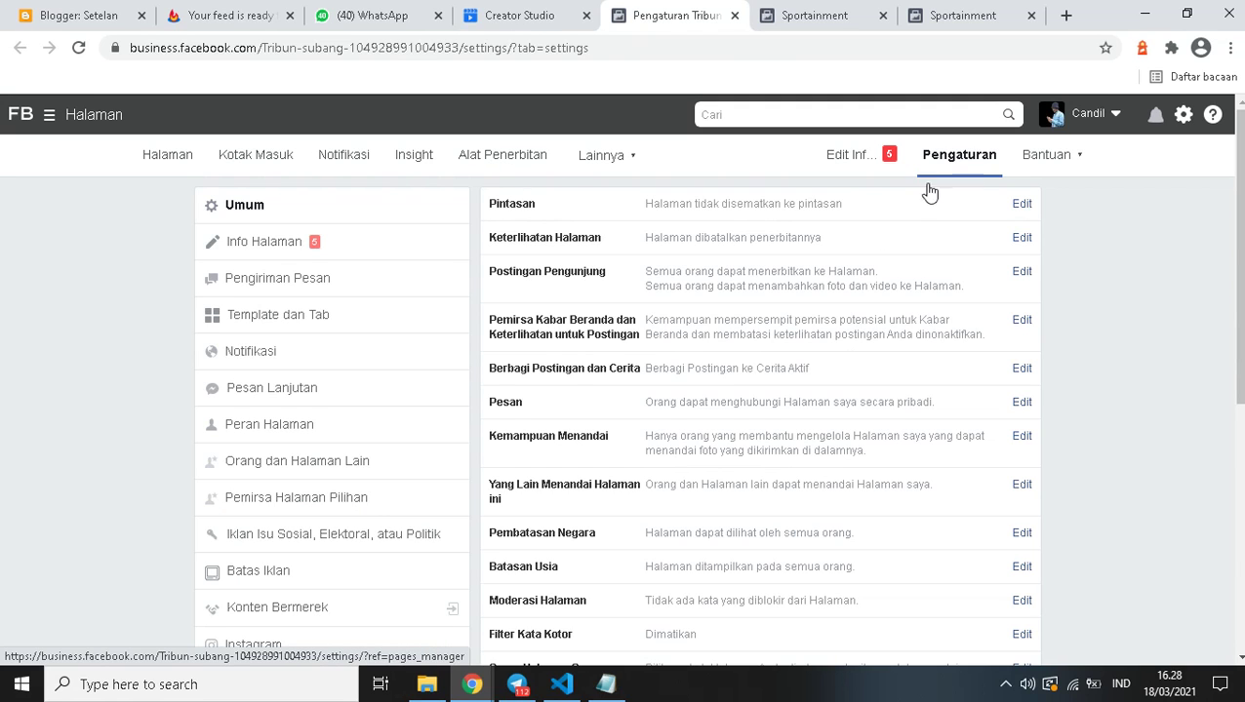
{"action": "scroll", "coordinate": [298, 502], "scroll_direction": "down", "scroll_amount": 3}
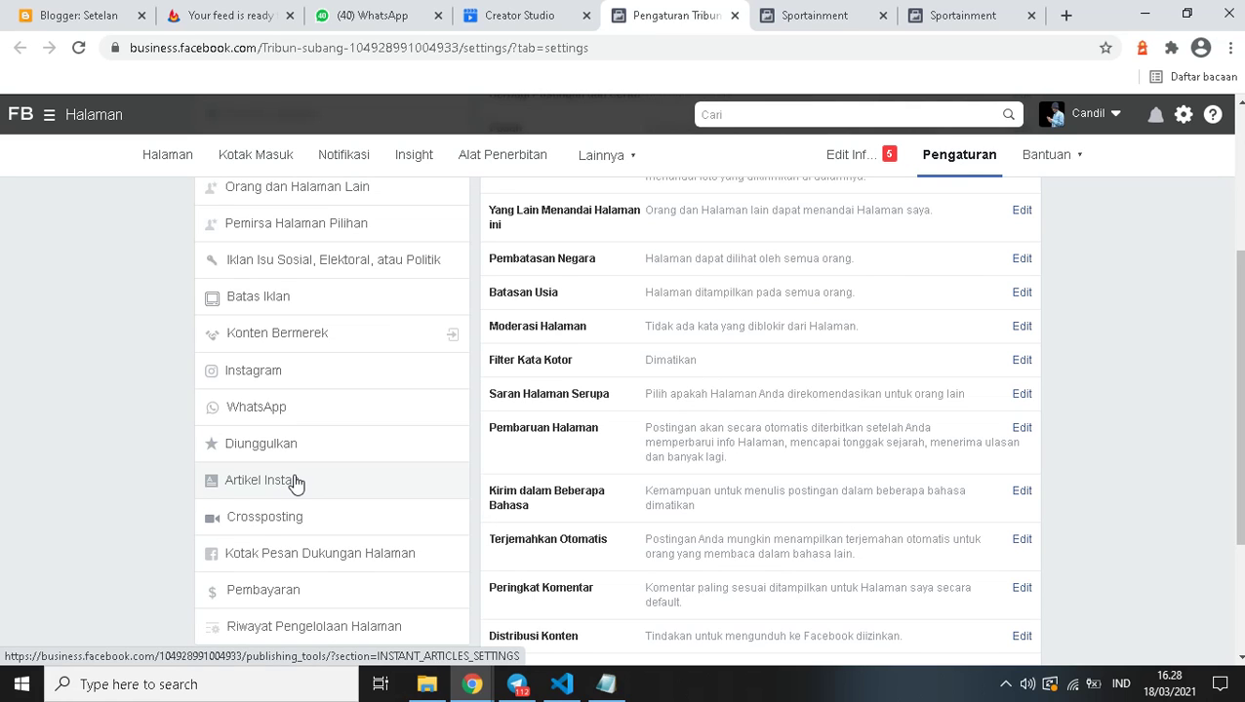
{"action": "left_click", "coordinate": [522, 17]}
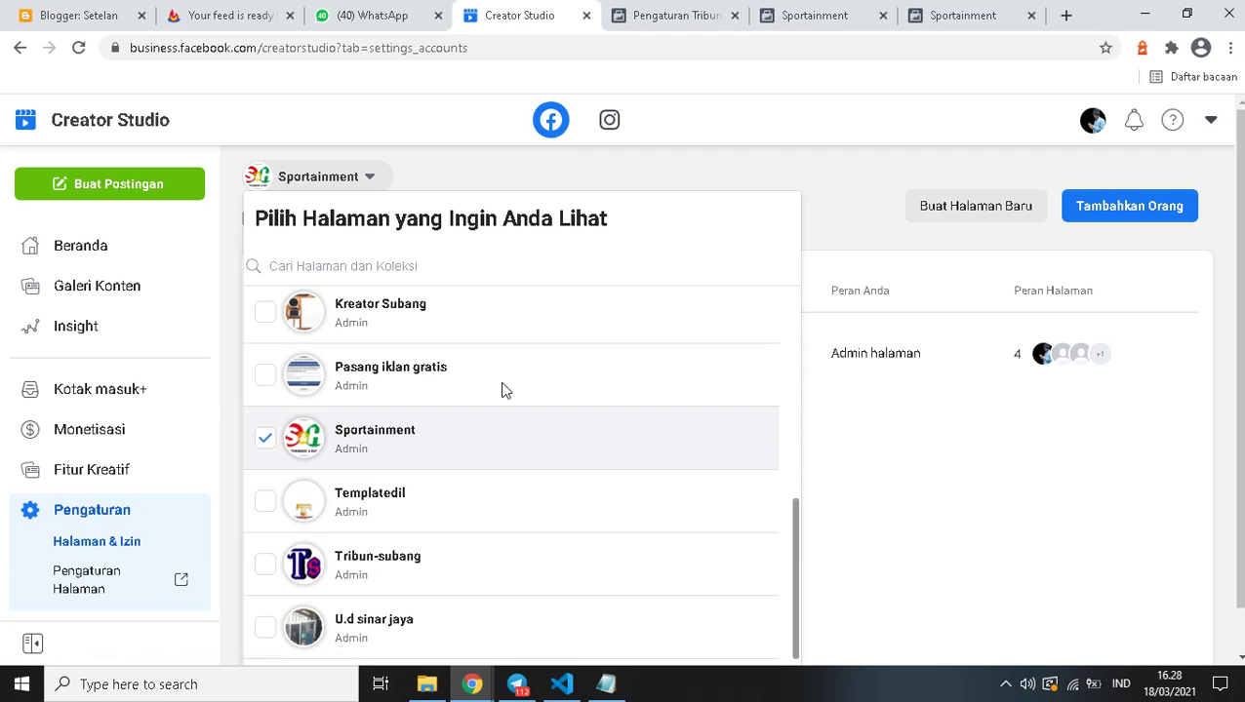
{"action": "left_click", "coordinate": [673, 15]}
{"action": "scroll", "coordinate": [441, 445], "scroll_direction": "down", "scroll_amount": 2}
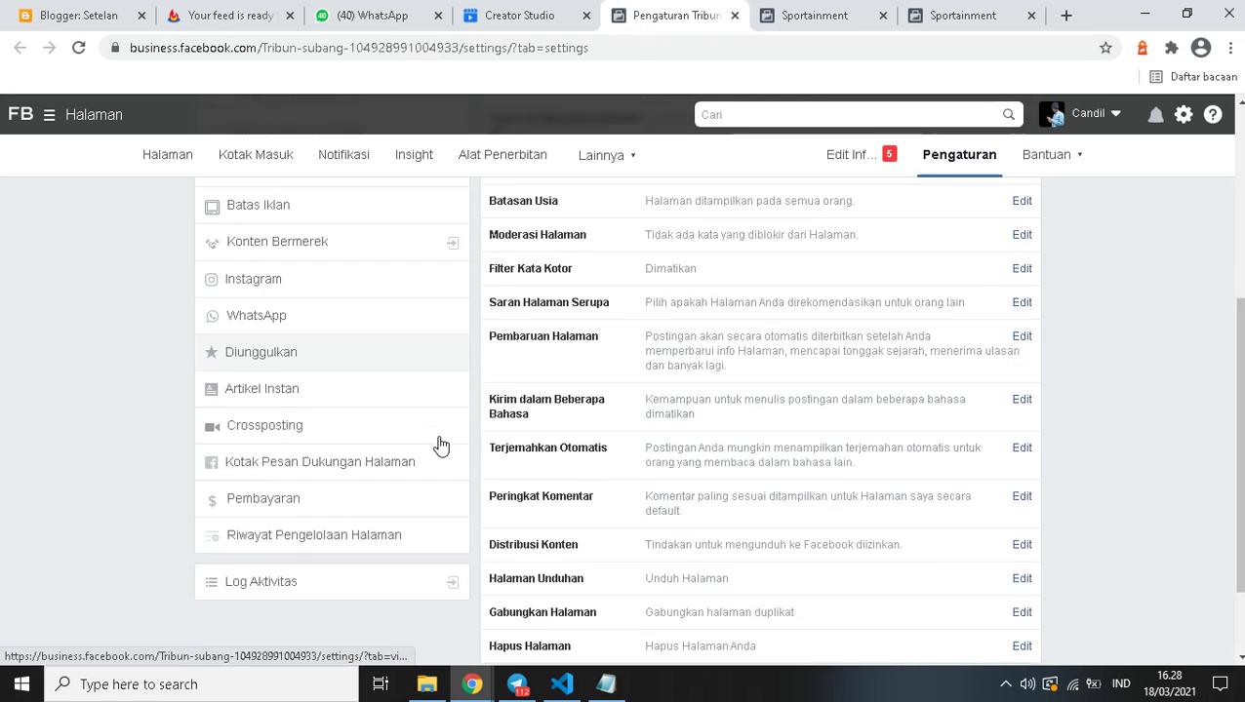
Step: Open the Artikel Instan section from the Tribun-subang Page settings
{"action": "scroll", "coordinate": [334, 424], "scroll_direction": "down", "scroll_amount": 1}
{"action": "scroll", "coordinate": [331, 425], "scroll_direction": "up", "scroll_amount": 1}
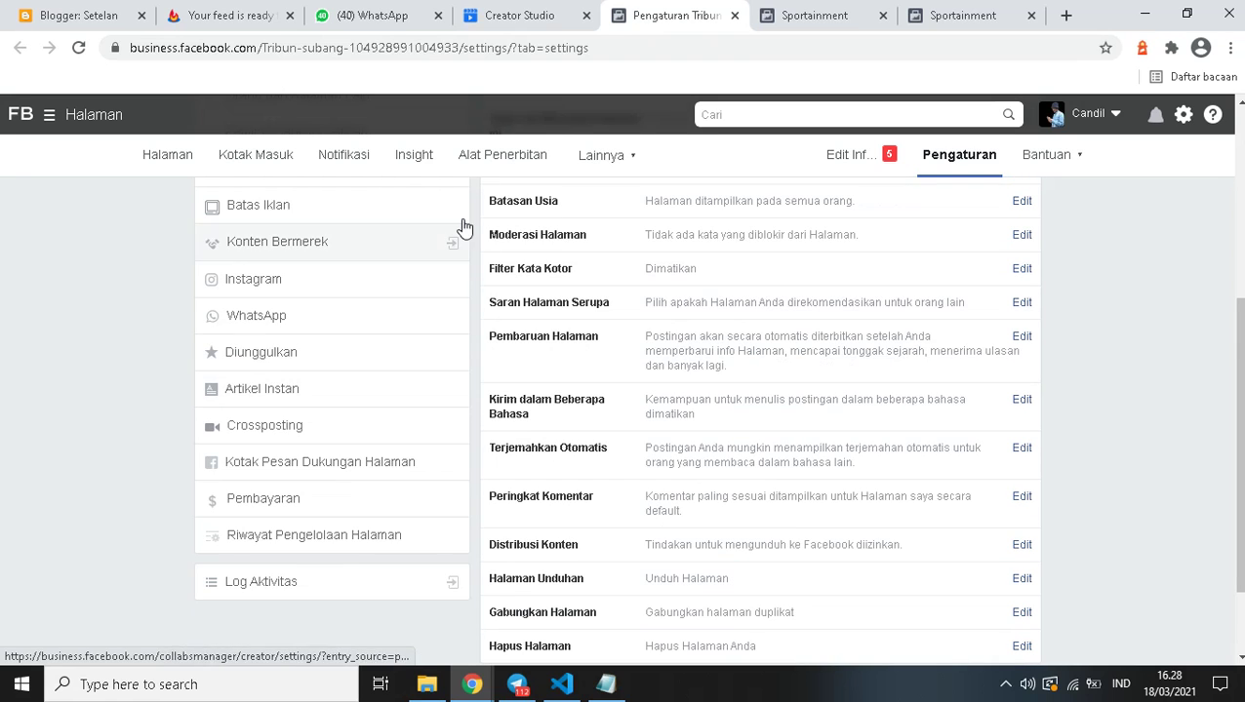
{"action": "scroll", "coordinate": [569, 350], "scroll_direction": "up", "scroll_amount": 4}
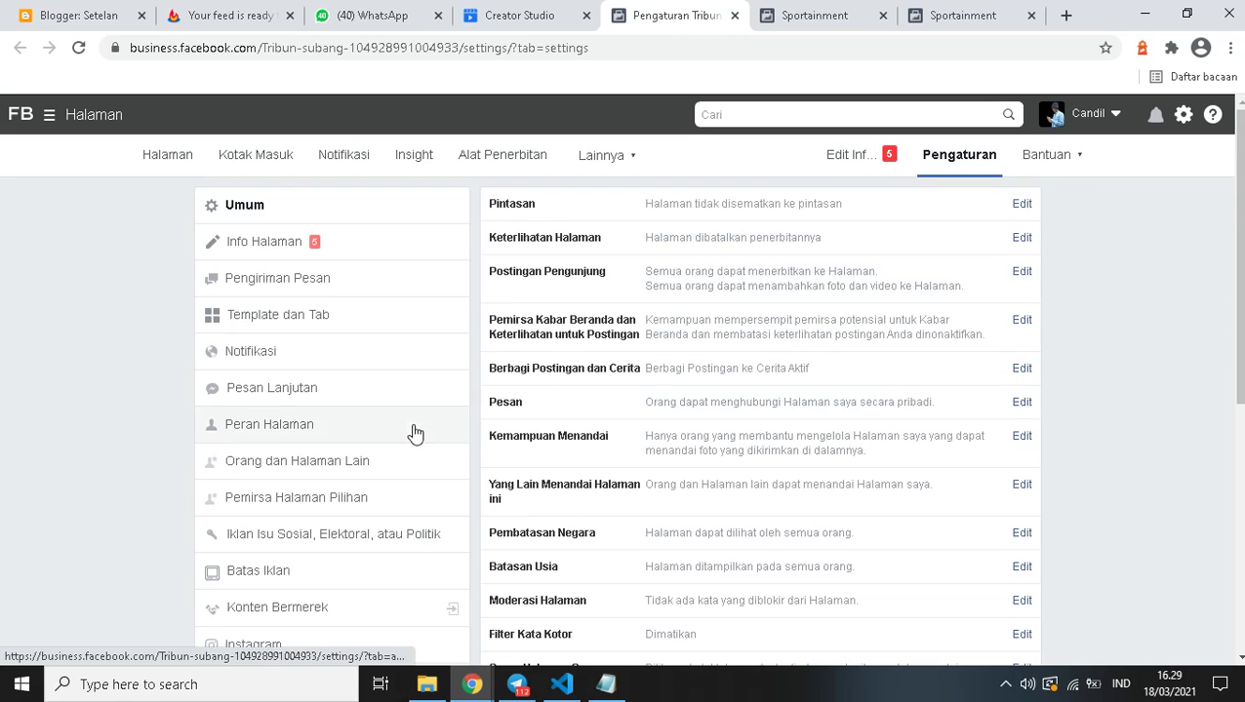
{"action": "scroll", "coordinate": [390, 443], "scroll_direction": "down", "scroll_amount": 5}
{"action": "scroll", "coordinate": [331, 420], "scroll_direction": "up", "scroll_amount": 1}
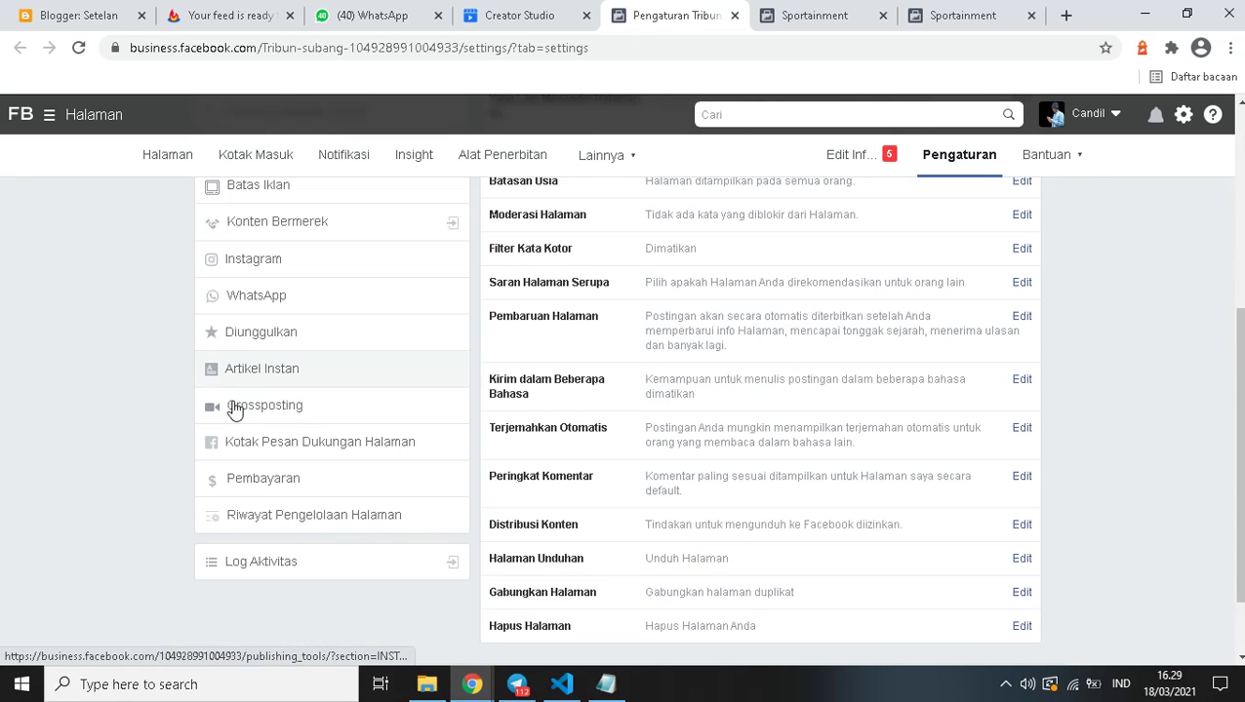
{"action": "left_click", "coordinate": [258, 377]}
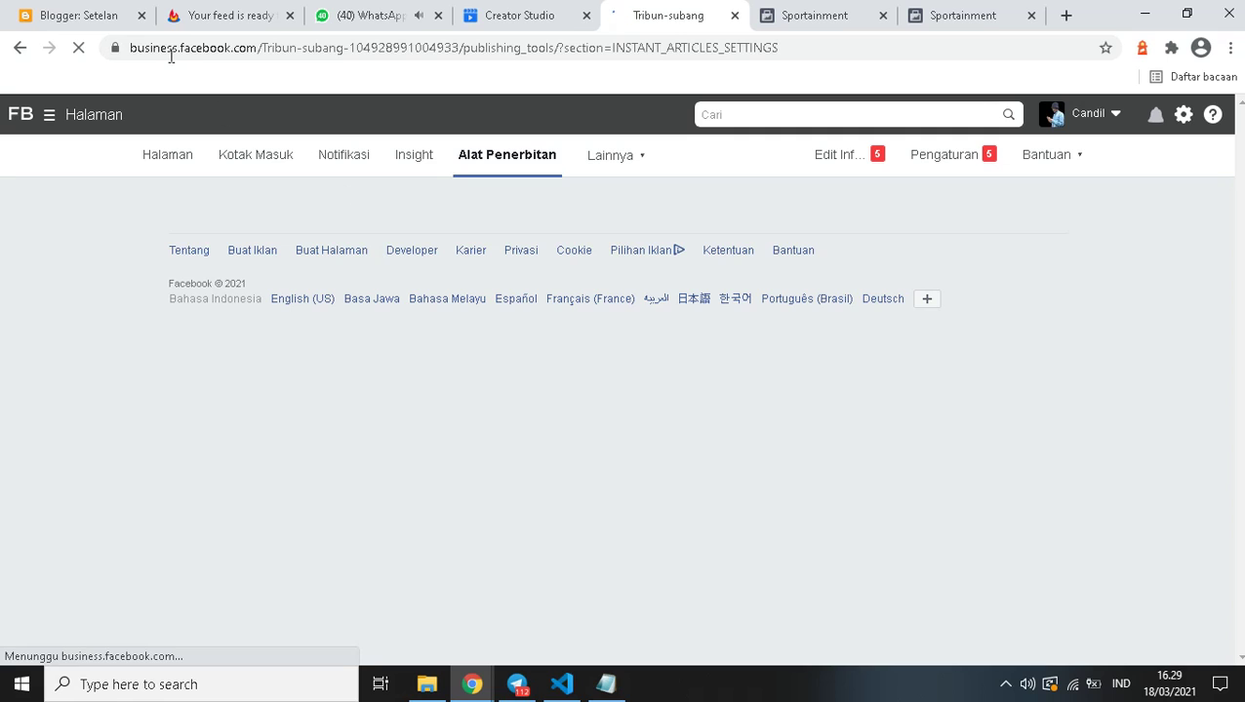
{"action": "left_click", "coordinate": [44, 14]}
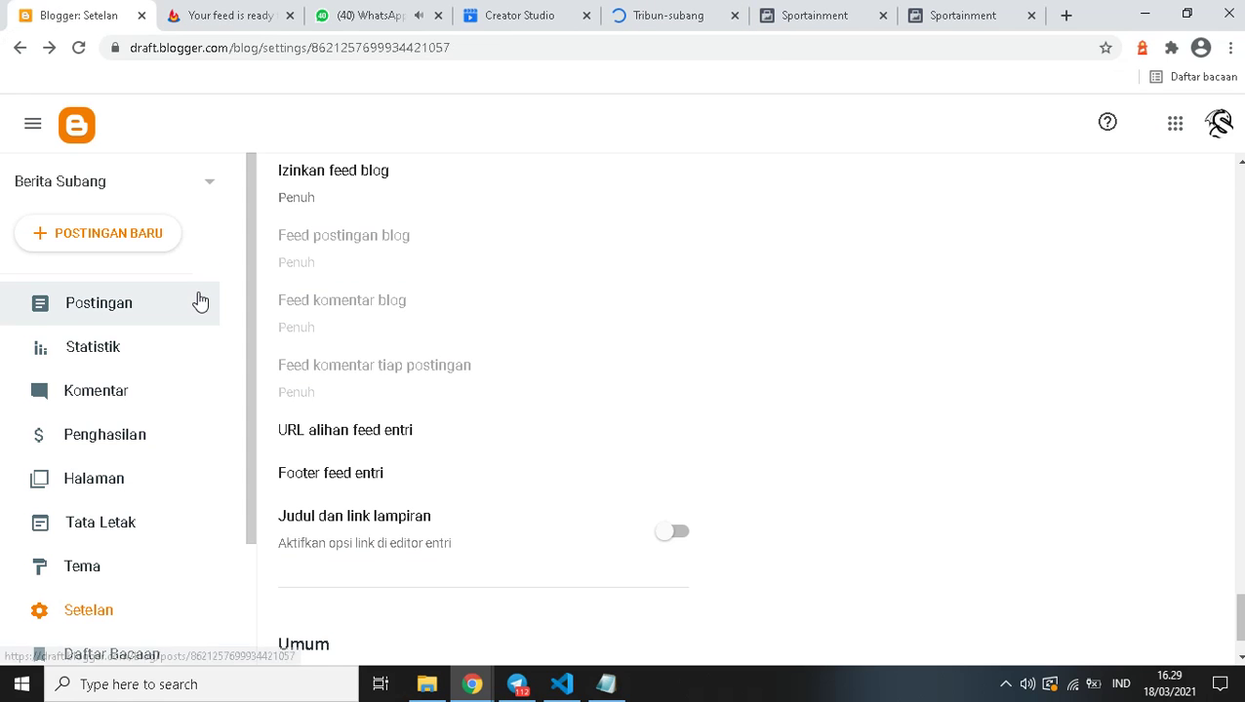
{"action": "scroll", "coordinate": [200, 303], "scroll_direction": "down", "scroll_amount": 3}
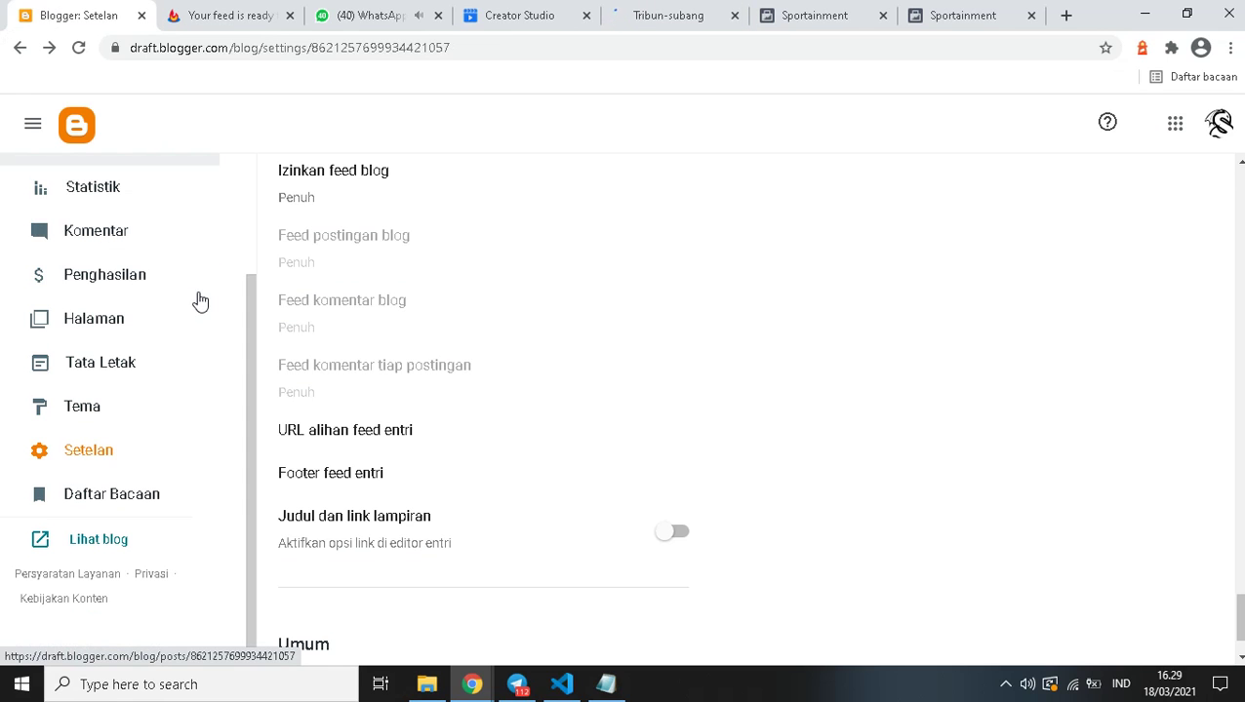
{"action": "left_click", "coordinate": [82, 541]}
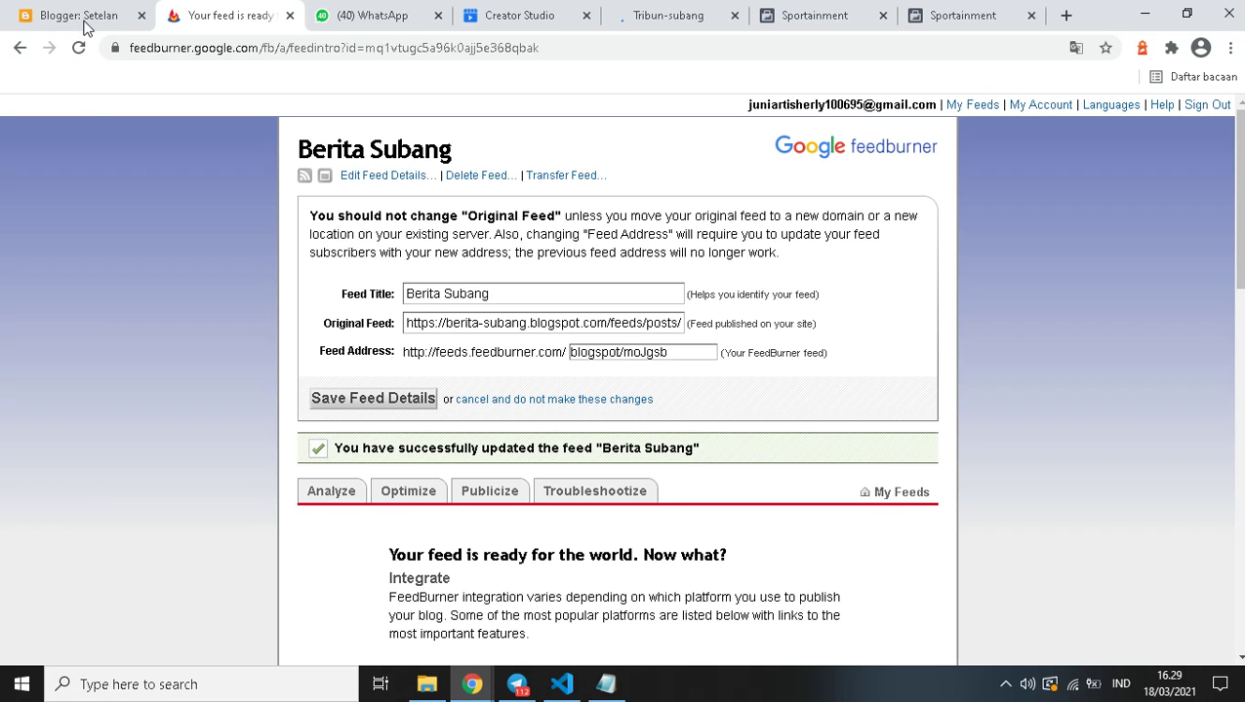
{"action": "left_click", "coordinate": [86, 25]}
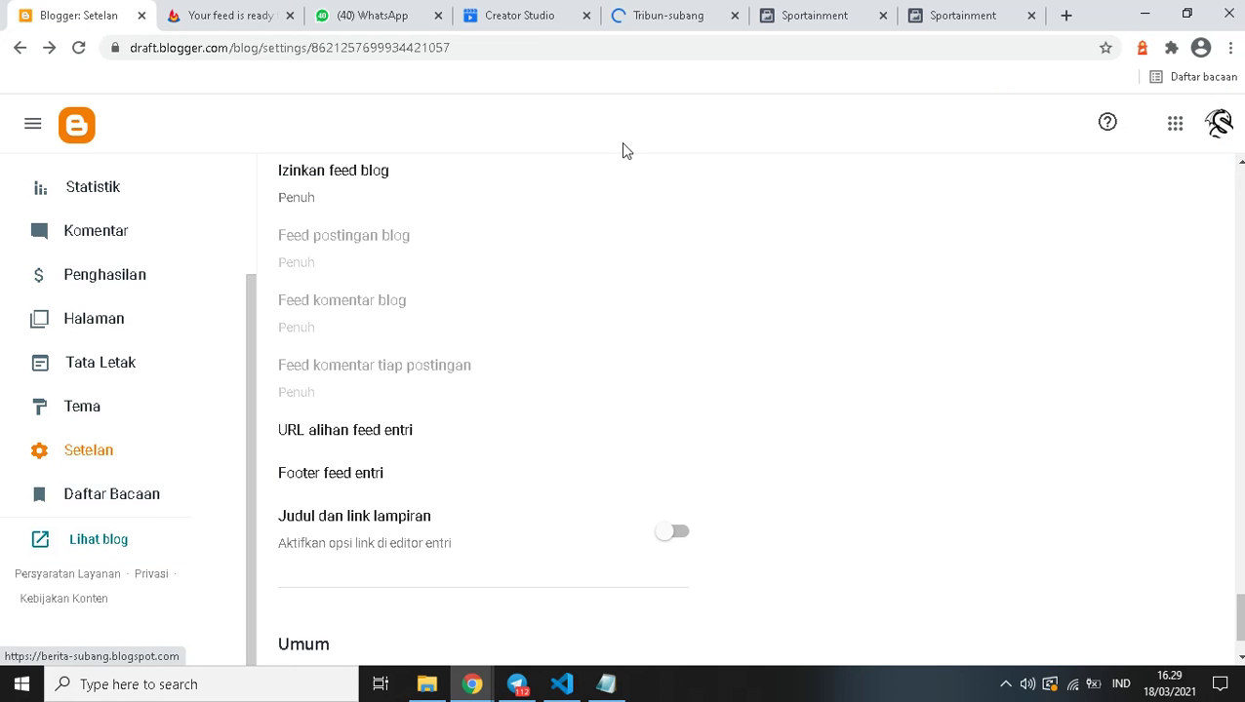
{"action": "left_click", "coordinate": [667, 16]}
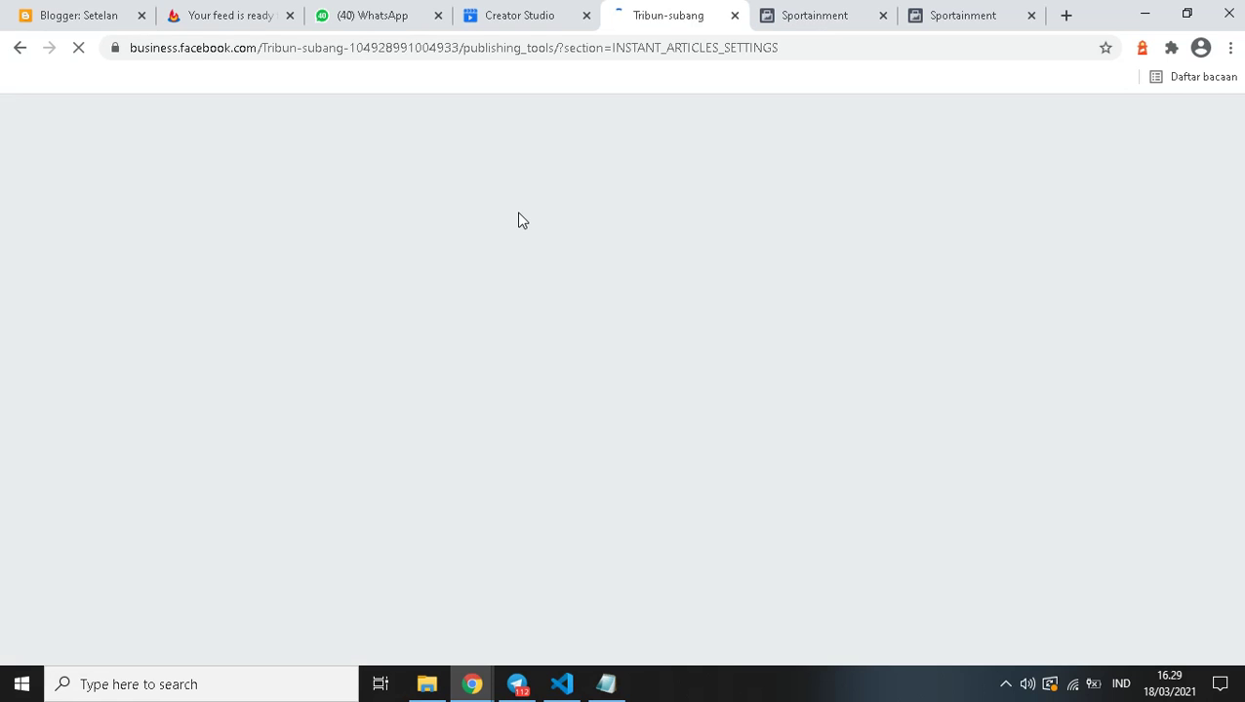
Step: In Blogger, open the Berita Subang blog's current theme in the HTML editor
{"action": "left_click", "coordinate": [41, 20]}
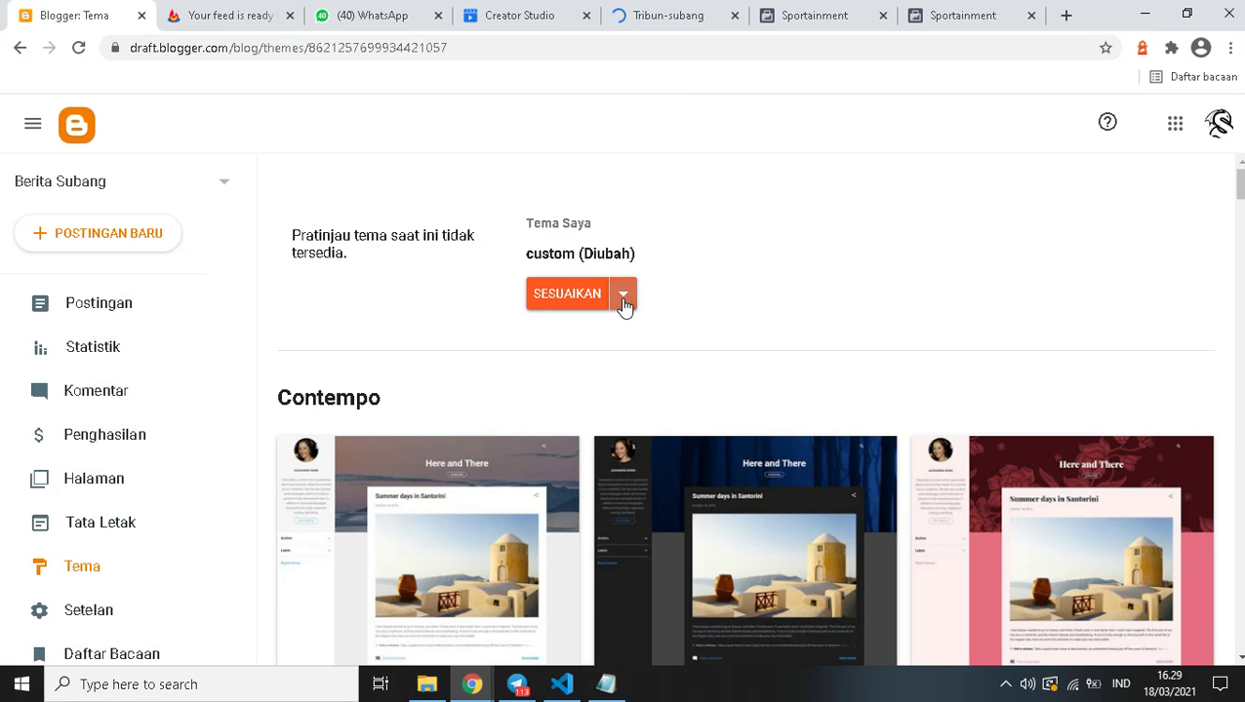
{"action": "left_click", "coordinate": [624, 304]}
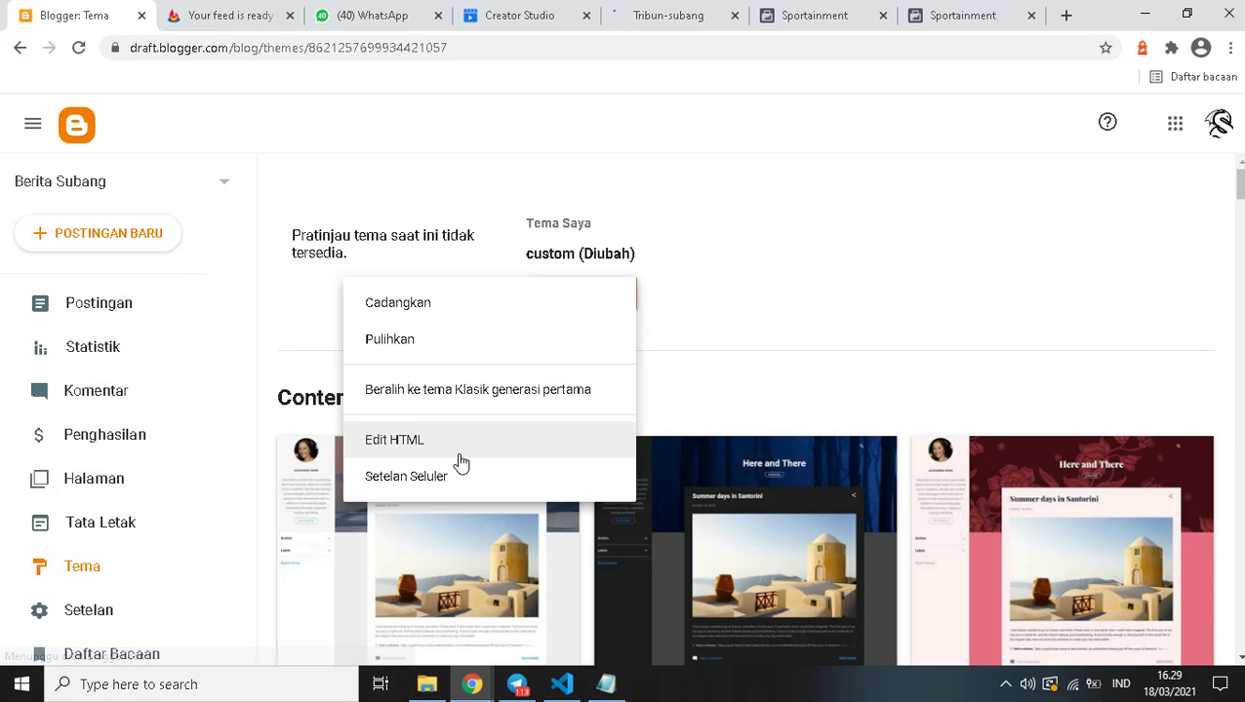
{"action": "left_click", "coordinate": [422, 439]}
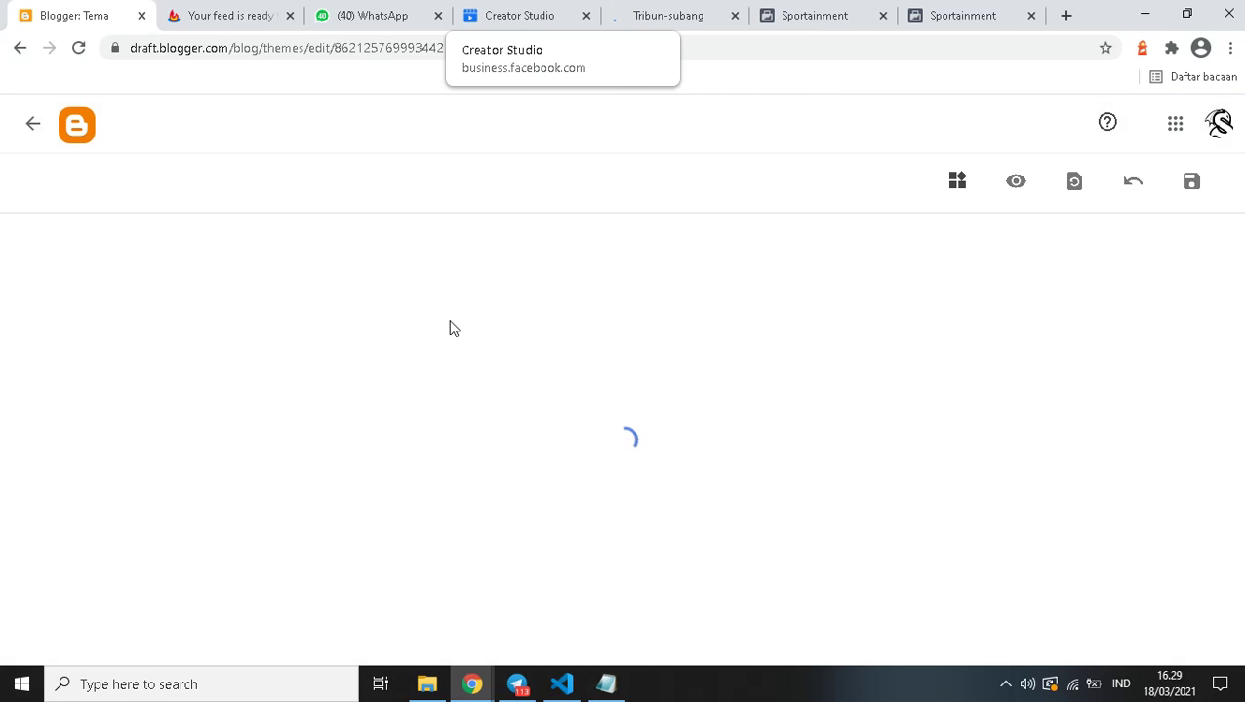
{"action": "key", "text": "ctrl+4"}
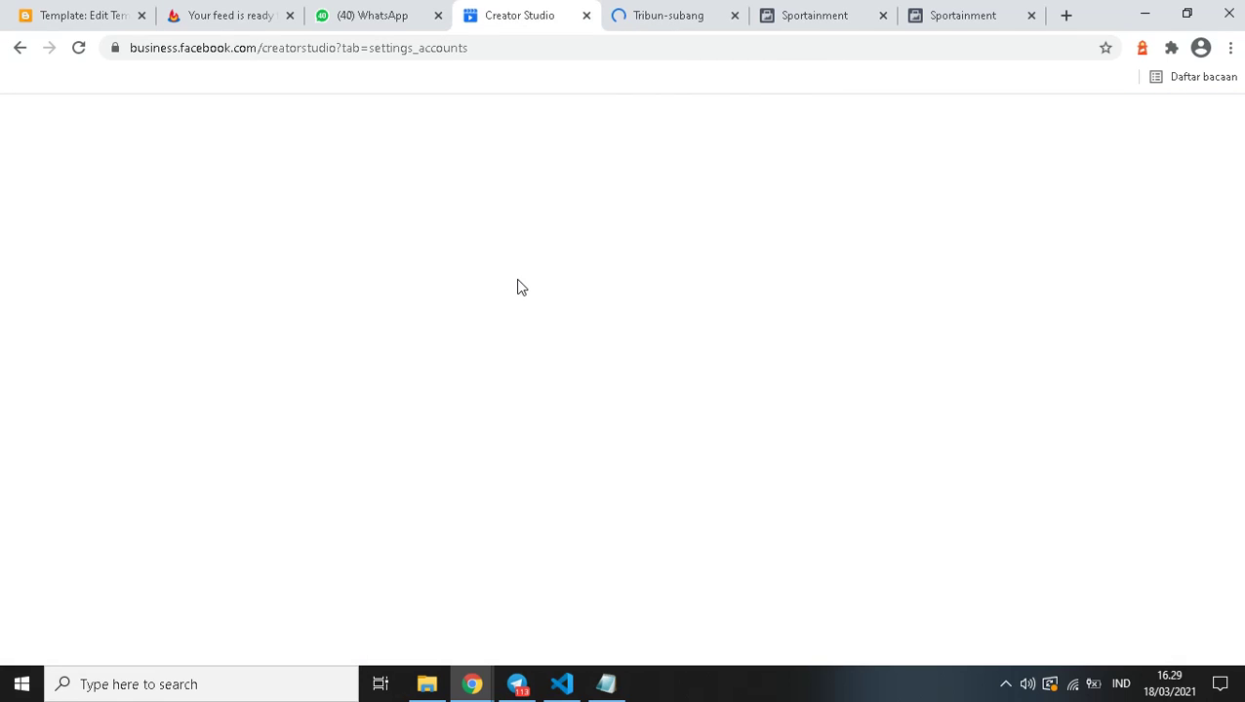
{"action": "left_click", "coordinate": [652, 20]}
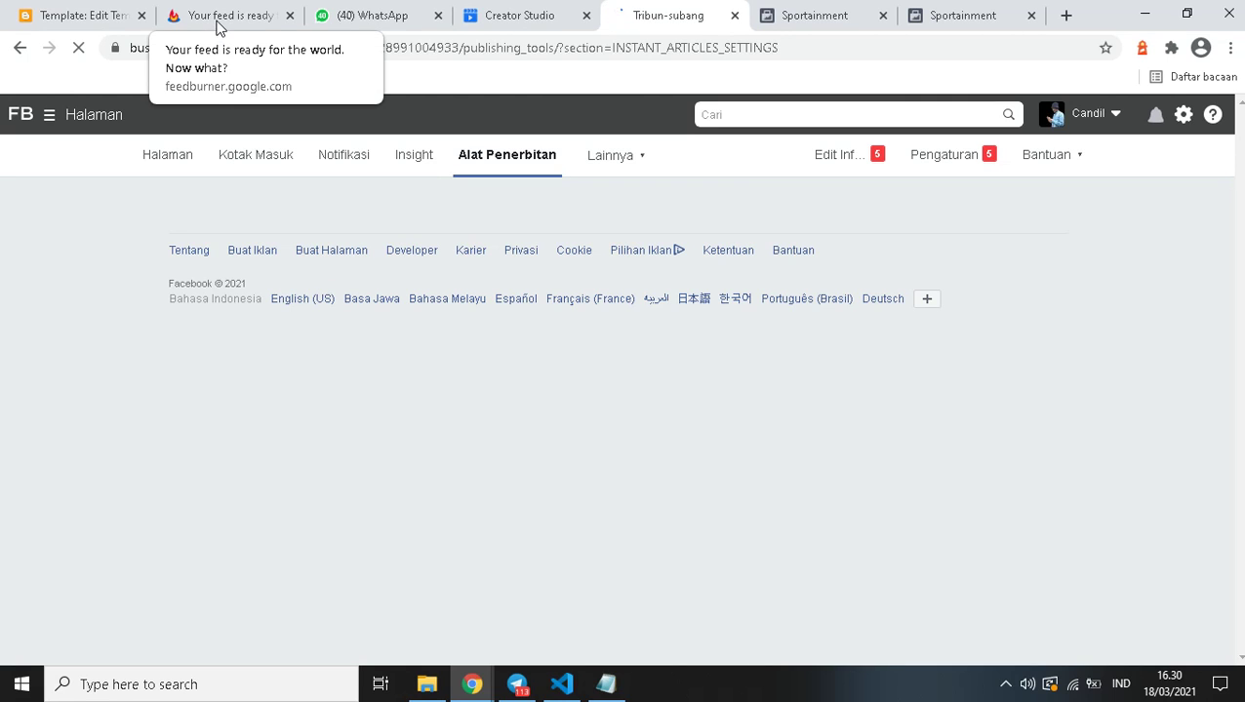
{"action": "left_click", "coordinate": [117, 15]}
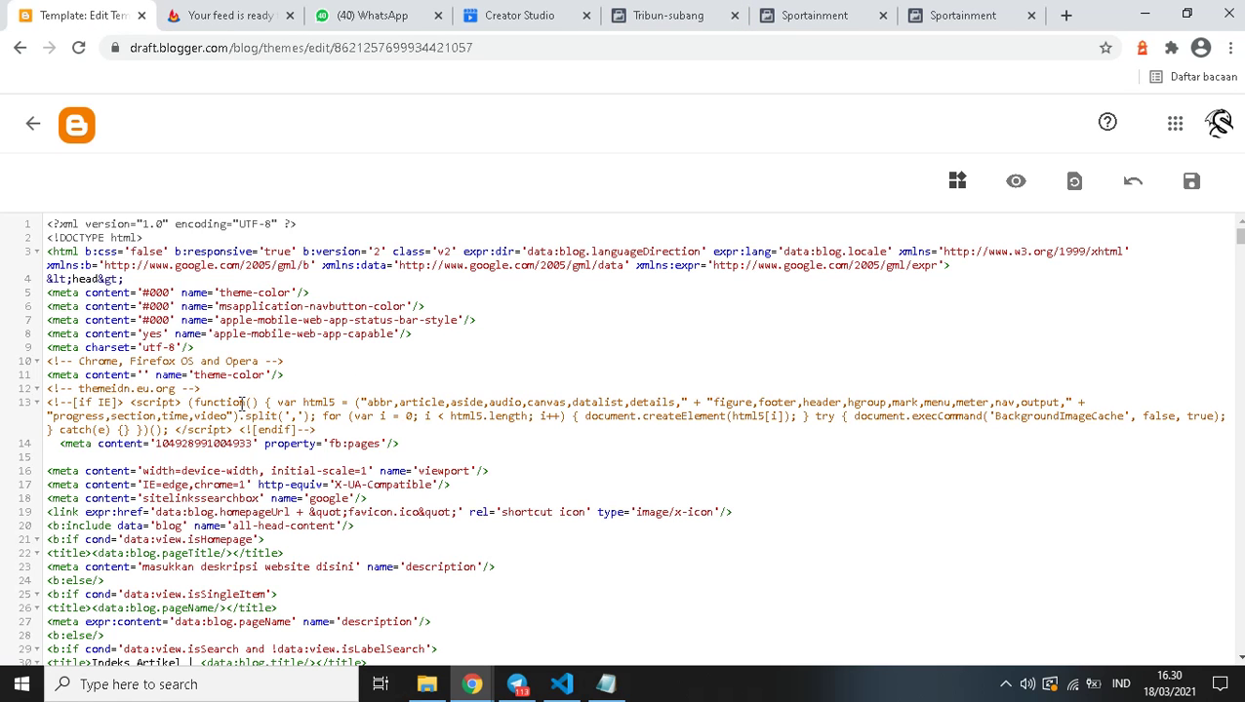
Step: Check the fb:pages meta tag in the head of the theme code, and leave the HTML editor without changes
{"action": "scroll", "coordinate": [161, 439], "scroll_direction": "down", "scroll_amount": 1}
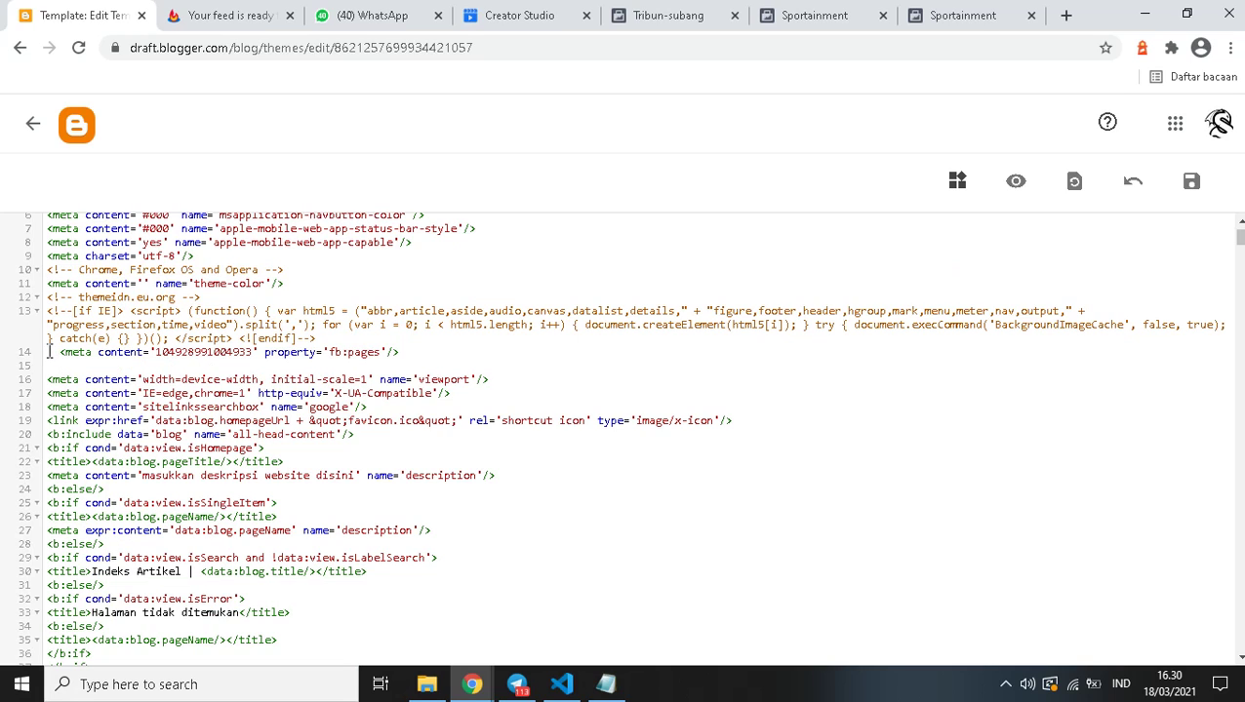
{"action": "left_click_drag", "start_coordinate": [45, 351], "coordinate": [591, 484]}
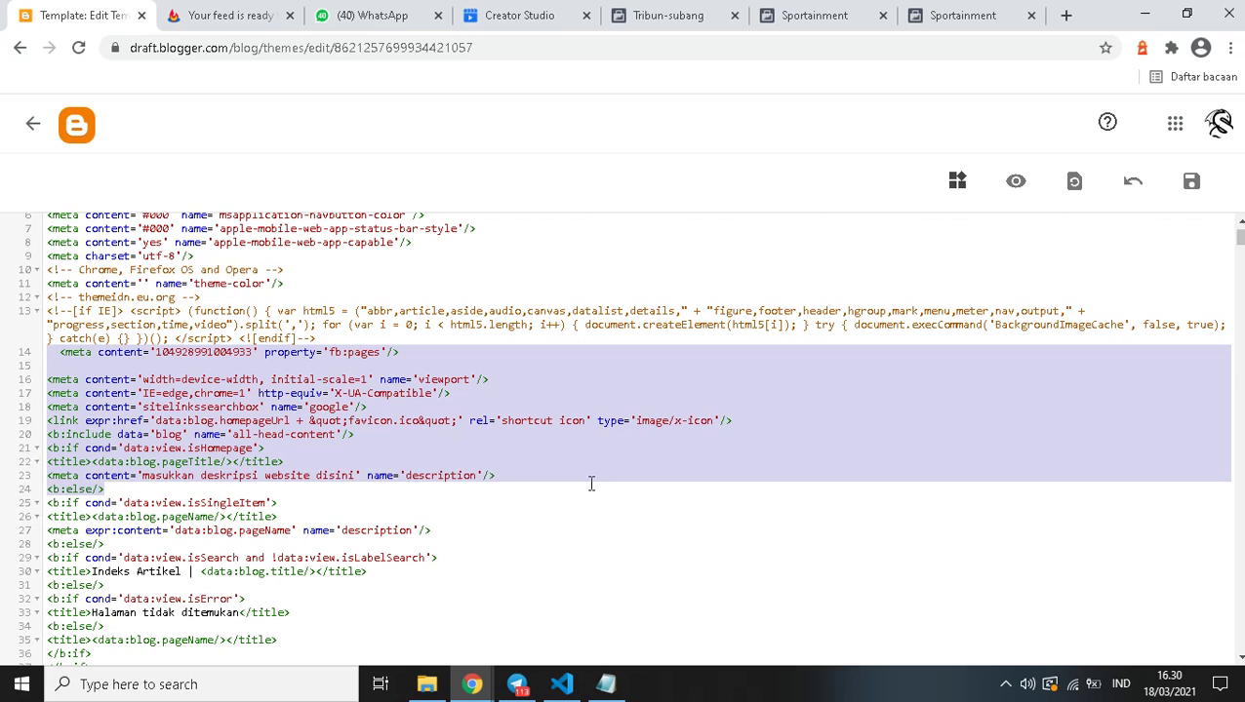
{"action": "left_click", "coordinate": [591, 484]}
{"action": "scroll", "coordinate": [401, 402], "scroll_direction": "up", "scroll_amount": 2}
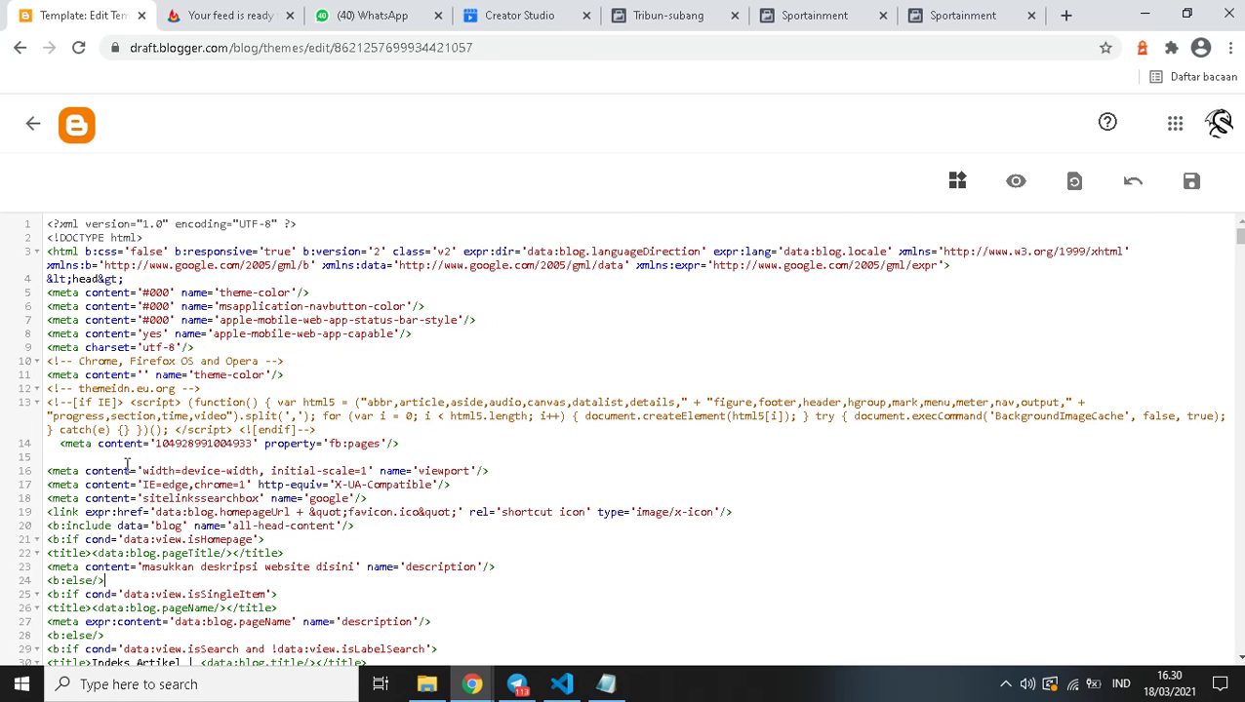
{"action": "left_click", "coordinate": [32, 124]}
Step: Copy the address of the Berita Subang blog from its view-blog link
{"action": "scroll", "coordinate": [61, 564], "scroll_direction": "down", "scroll_amount": 2}
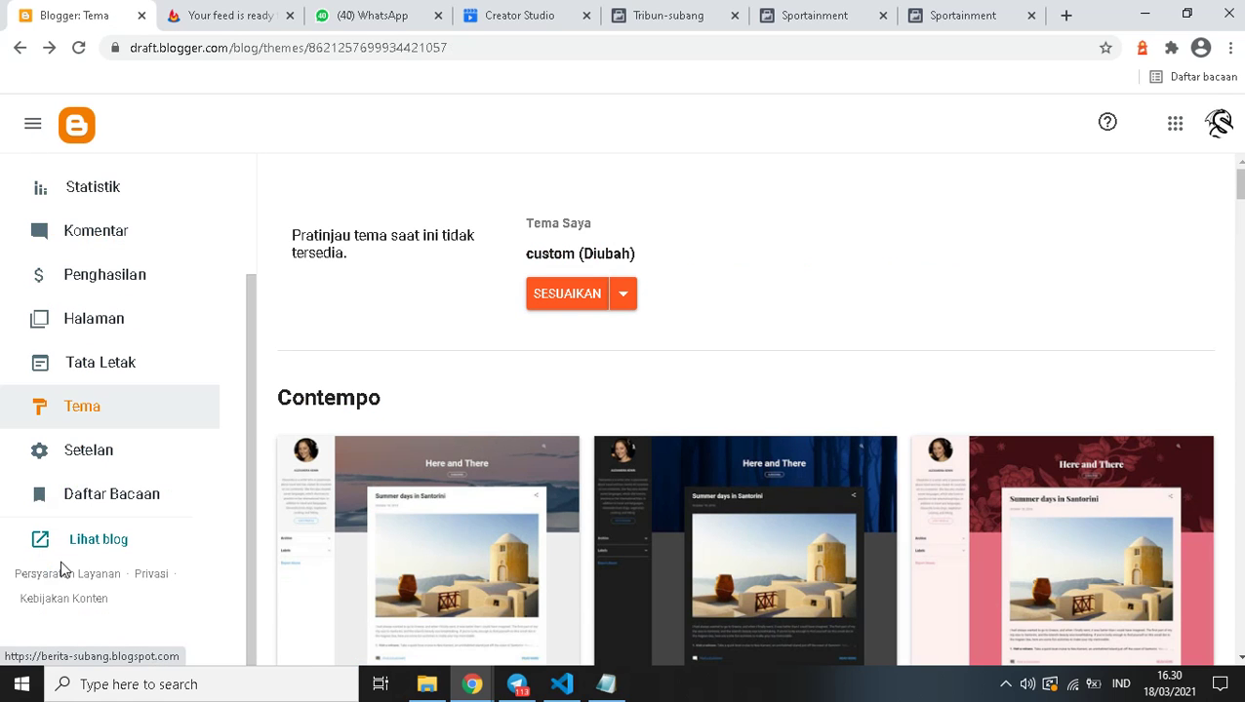
{"action": "right_click", "coordinate": [98, 552]}
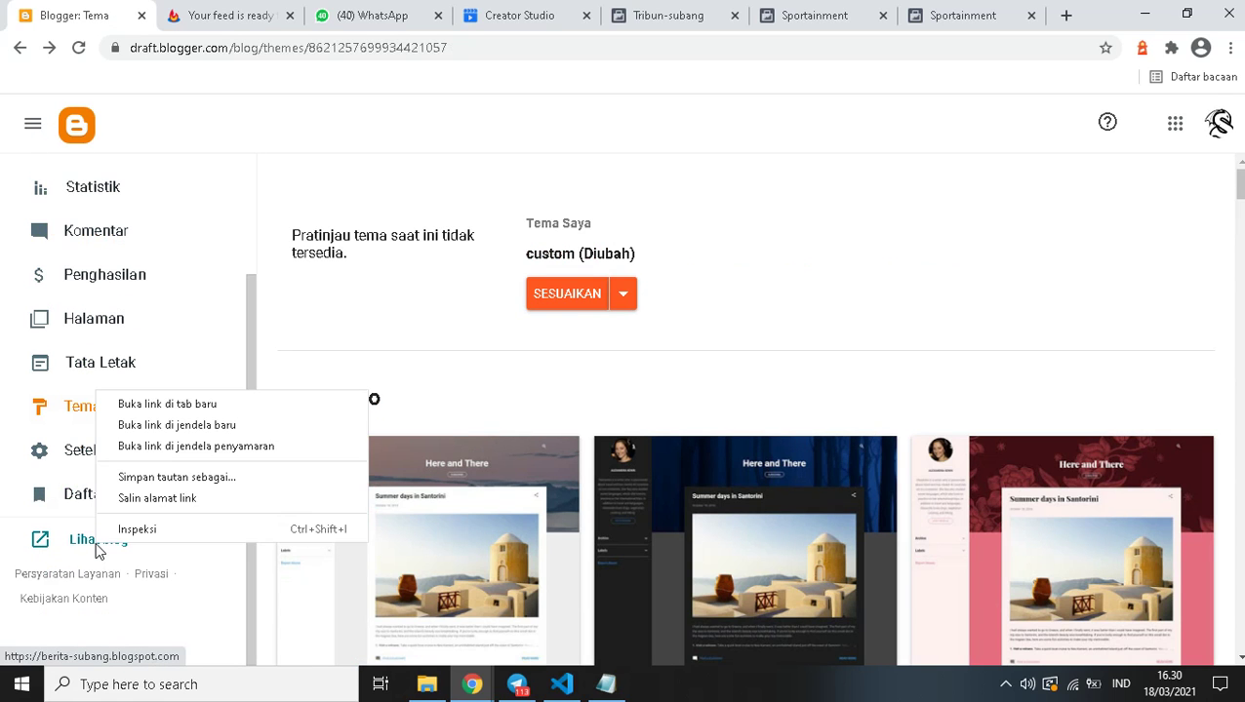
{"action": "left_click", "coordinate": [152, 500]}
Step: Search Google for "debugger facebook" in place of the FeedBurner page, and open Facebook's Sharing Debugger from the results
{"action": "left_click", "coordinate": [261, 10]}
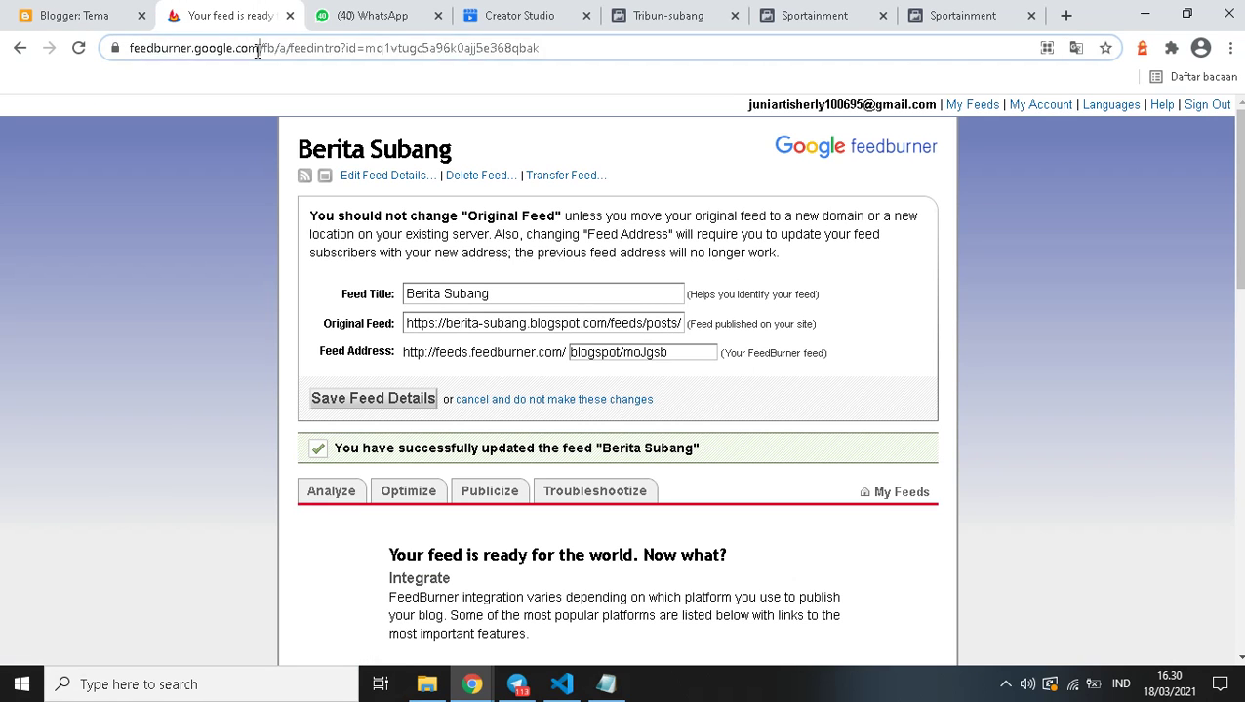
{"action": "left_click", "coordinate": [259, 51]}
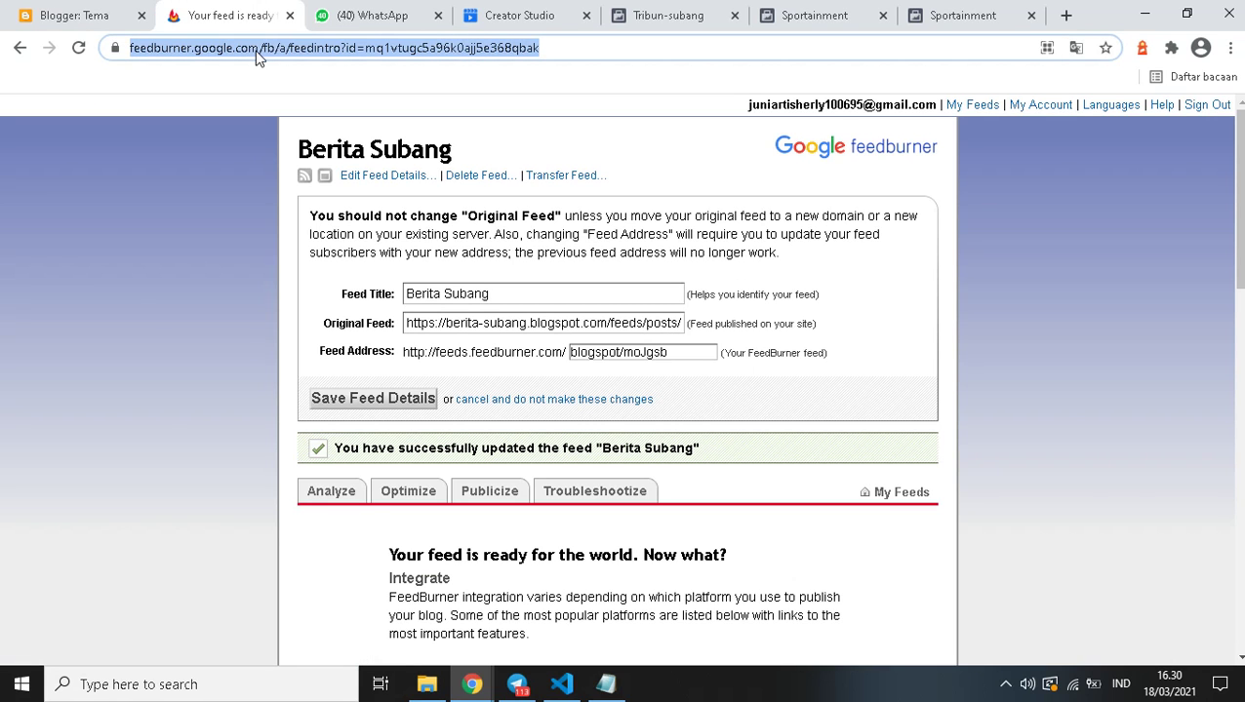
{"action": "type", "text": "debug"}
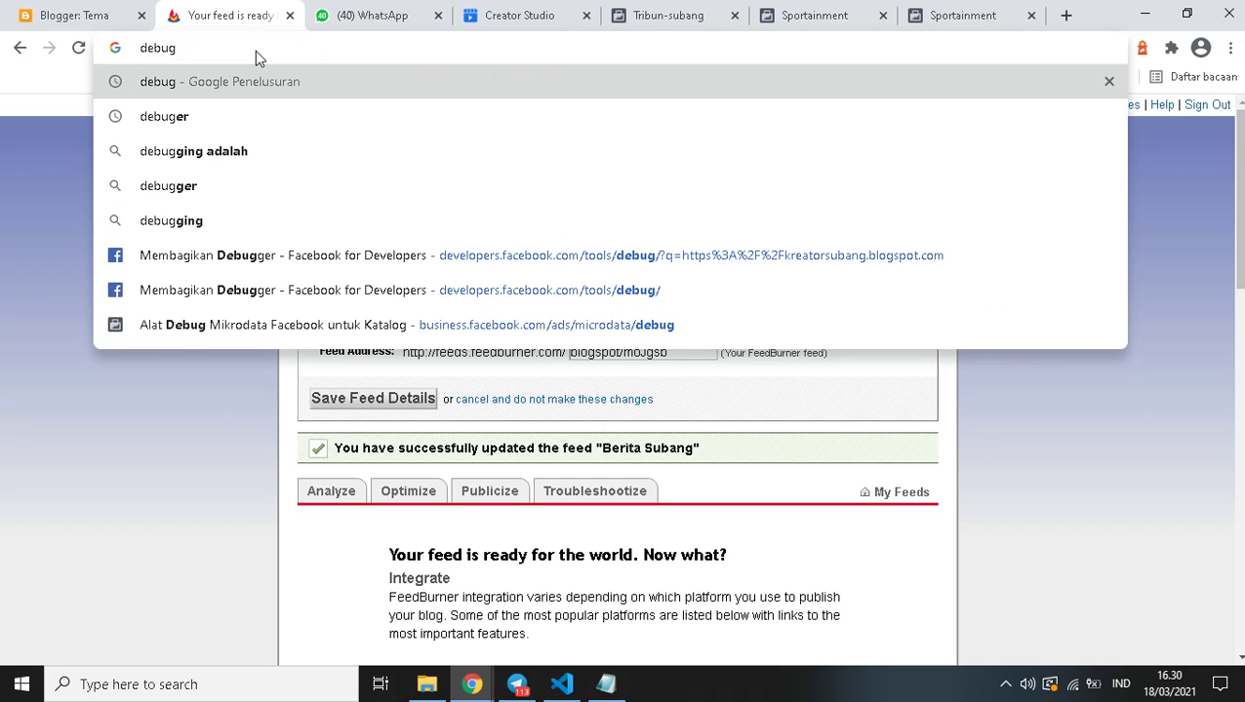
{"action": "type", "text": "er f"}
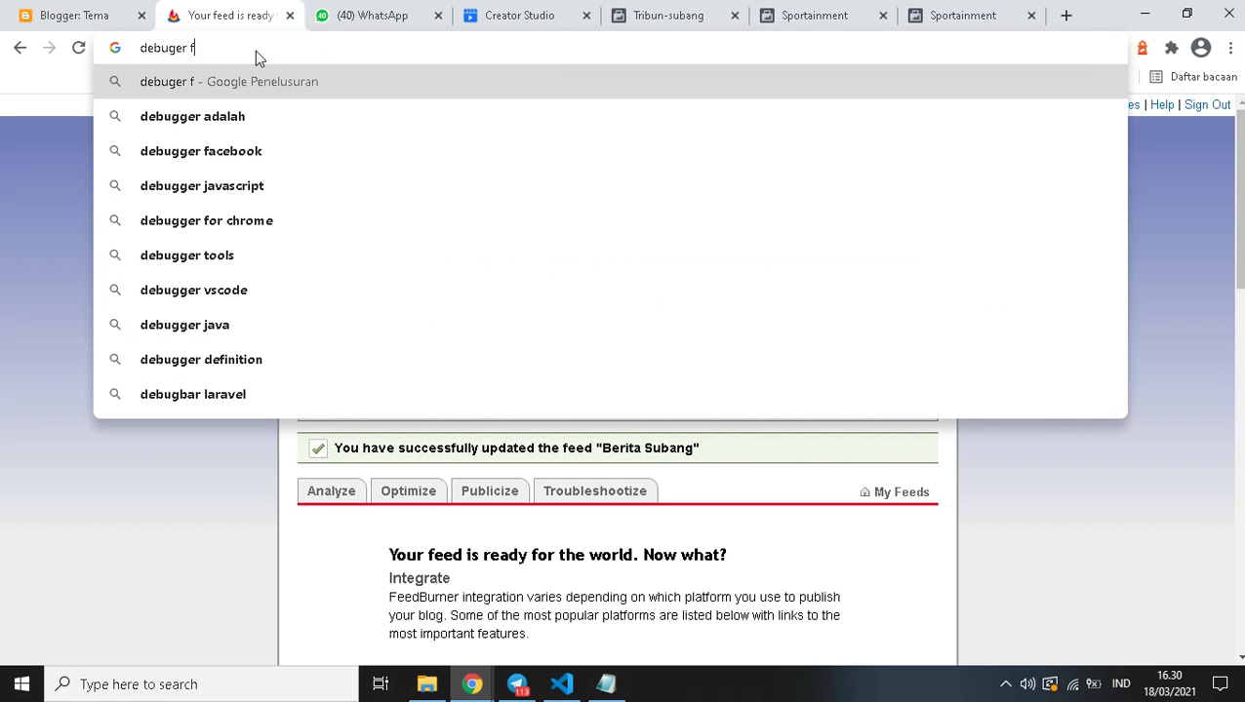
{"action": "type", "text": "ace"}
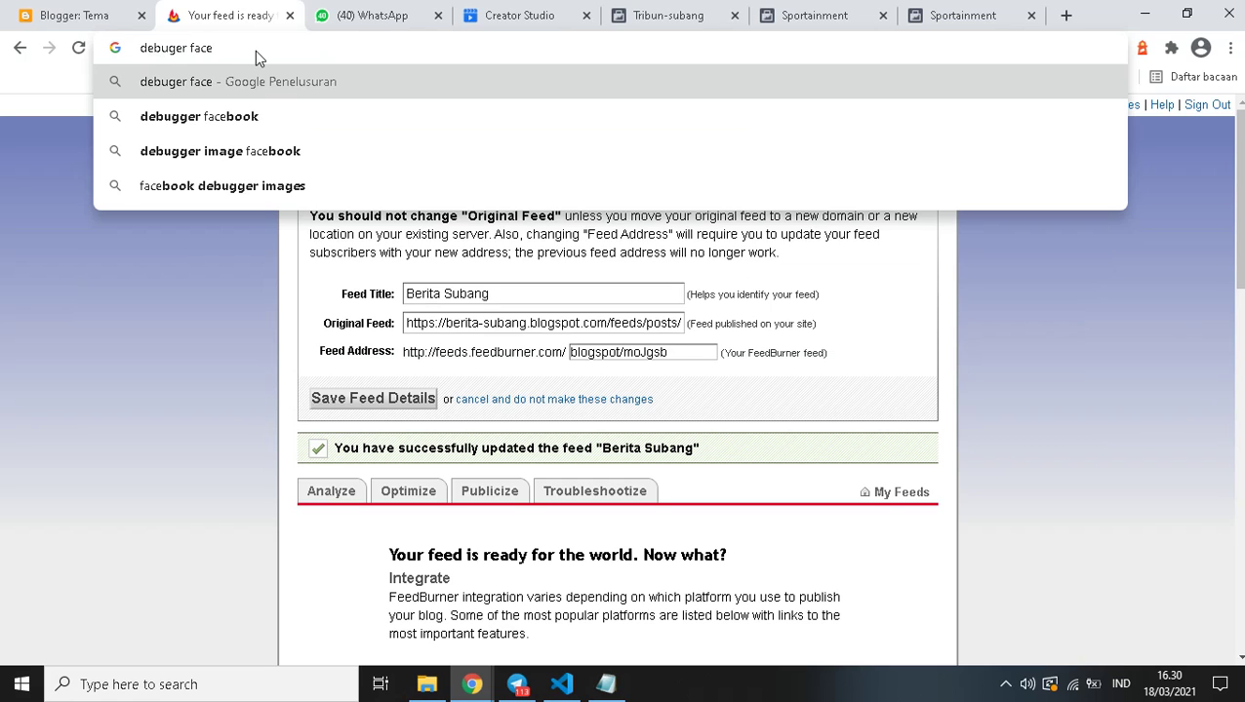
{"action": "left_click", "coordinate": [278, 118]}
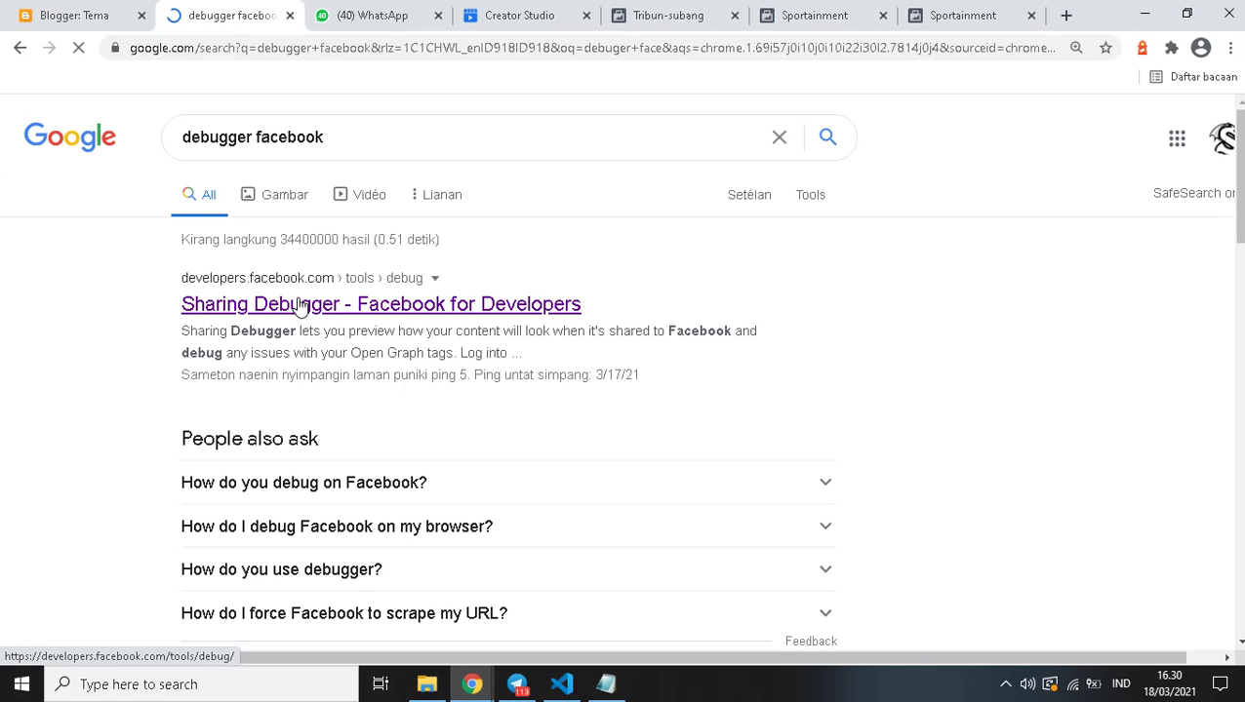
{"action": "left_click", "coordinate": [300, 306]}
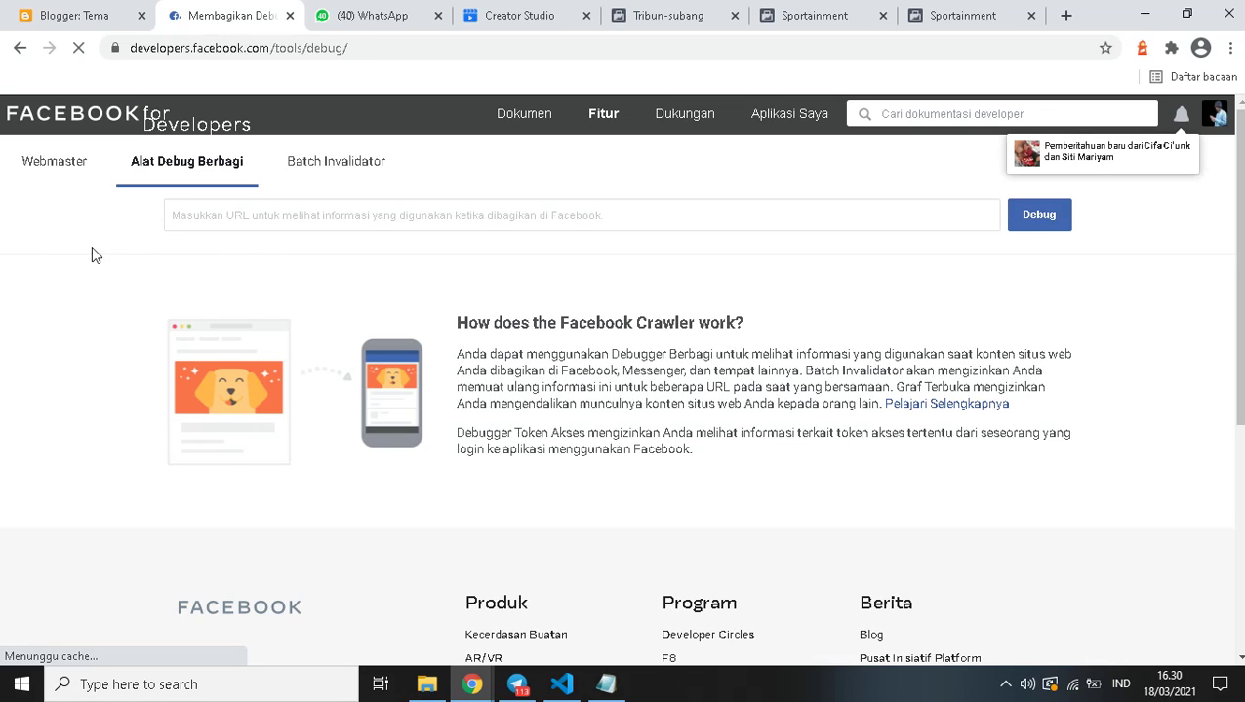
{"action": "type", "text": "https://berita-subang.blogspot.com/"}
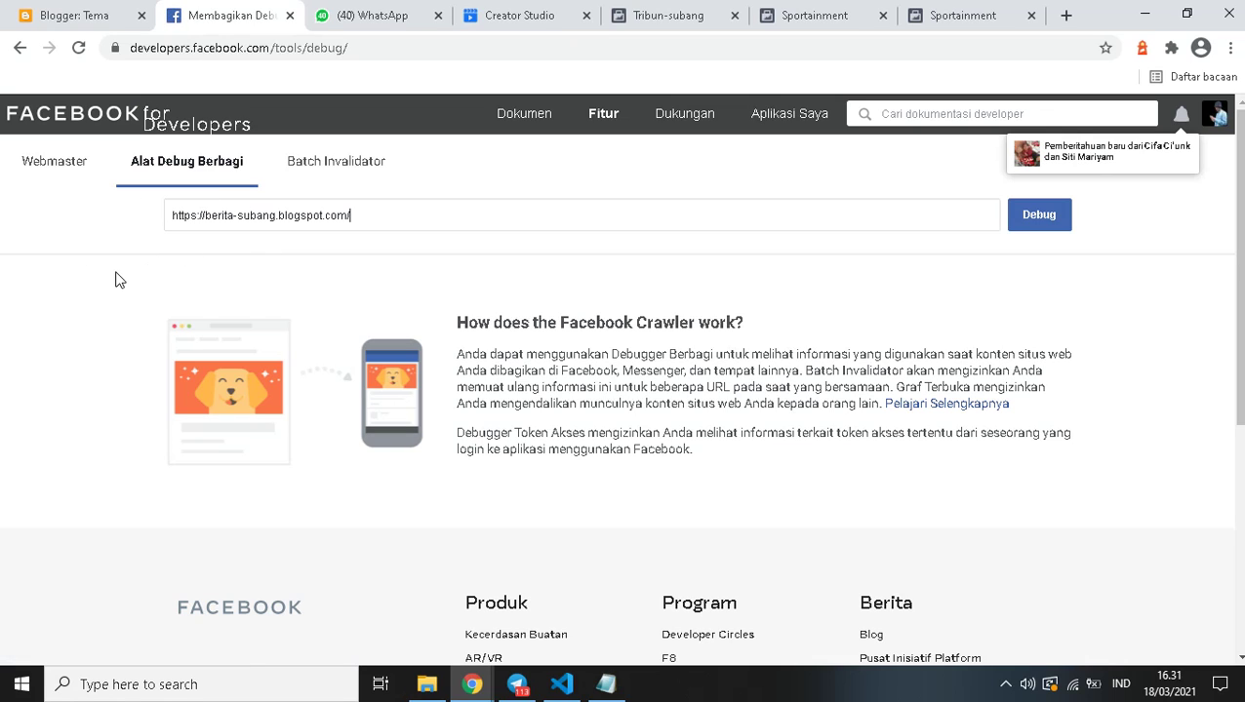
{"action": "left_click", "coordinate": [1063, 221]}
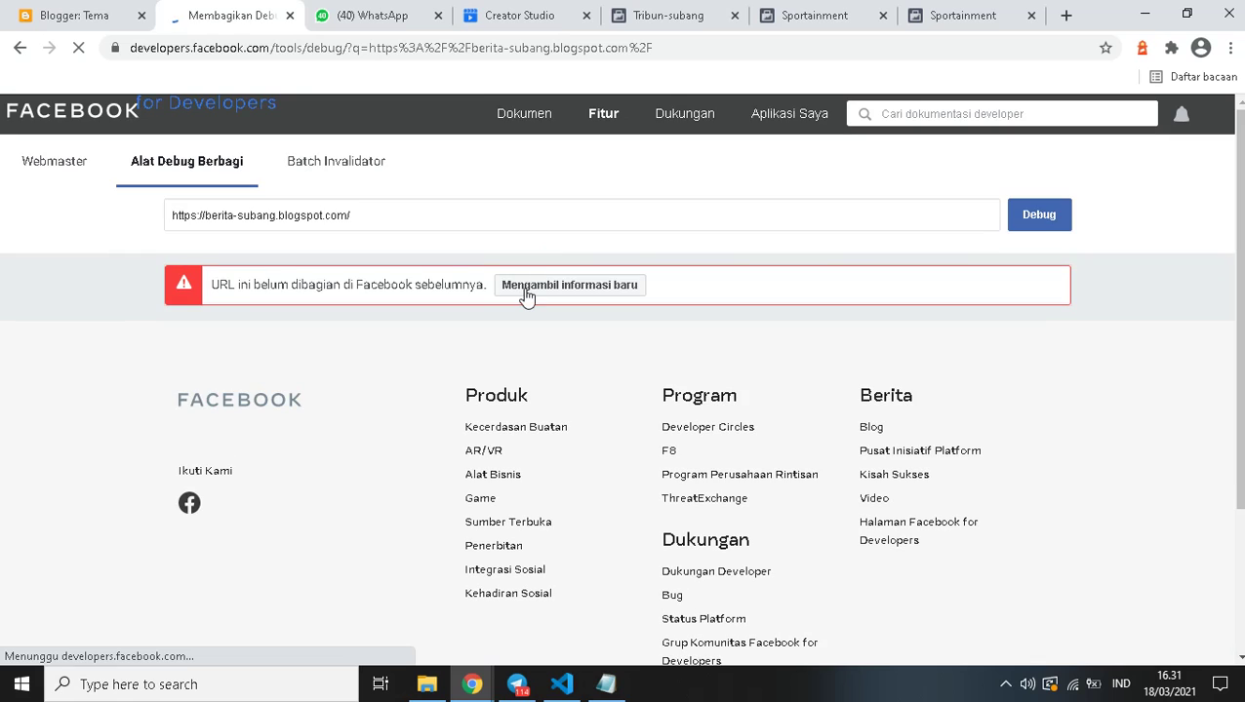
{"action": "left_click", "coordinate": [527, 289]}
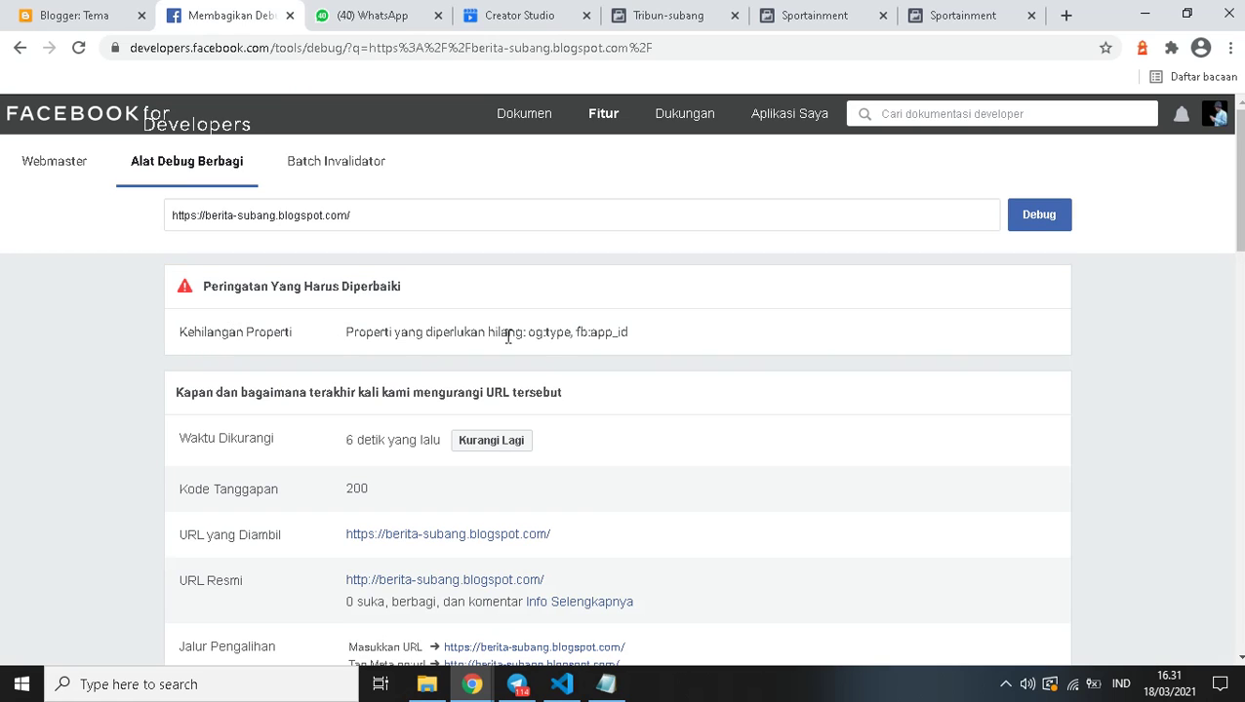
{"action": "scroll", "coordinate": [536, 334], "scroll_direction": "down", "scroll_amount": 1}
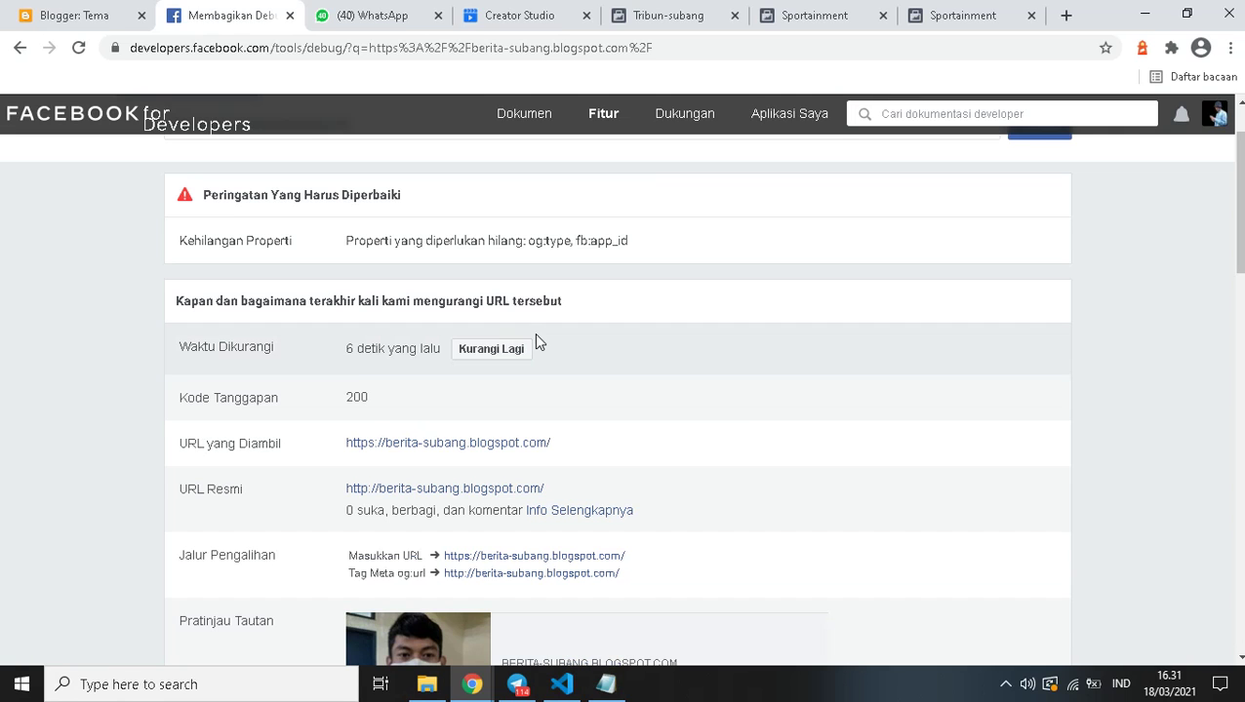
{"action": "scroll", "coordinate": [536, 341], "scroll_direction": "up", "scroll_amount": 1}
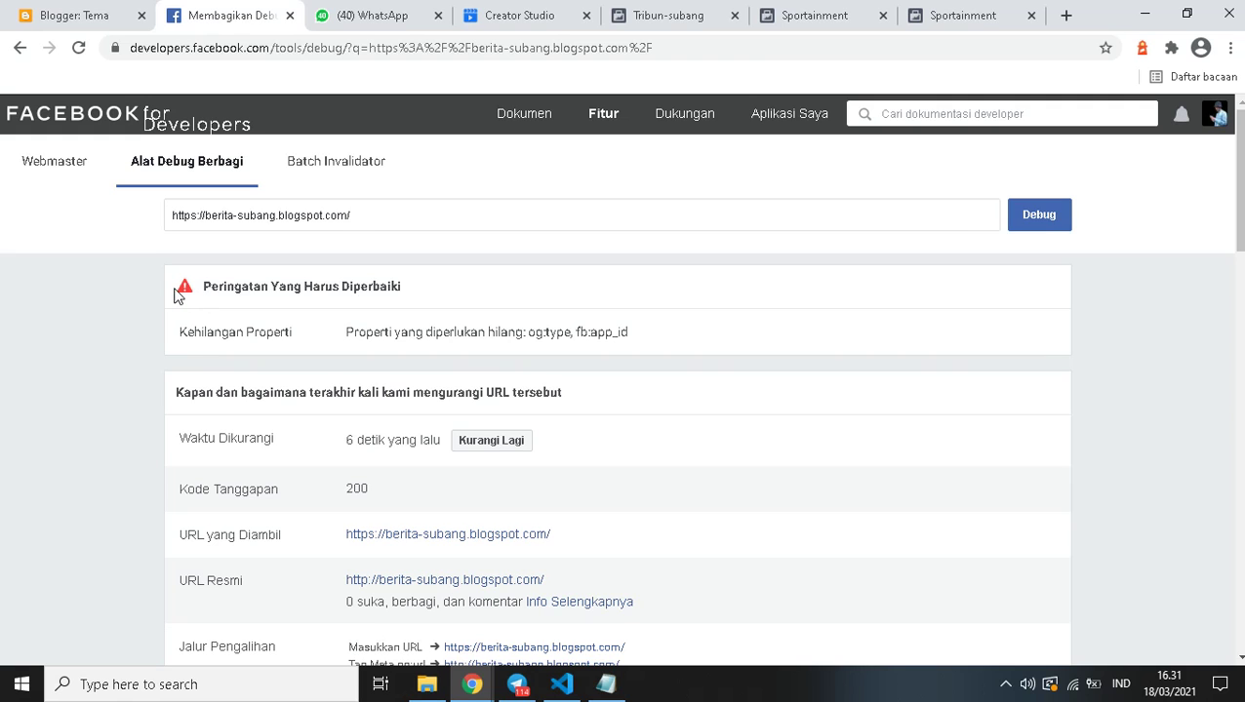
{"action": "scroll", "coordinate": [332, 414], "scroll_direction": "down", "scroll_amount": 2}
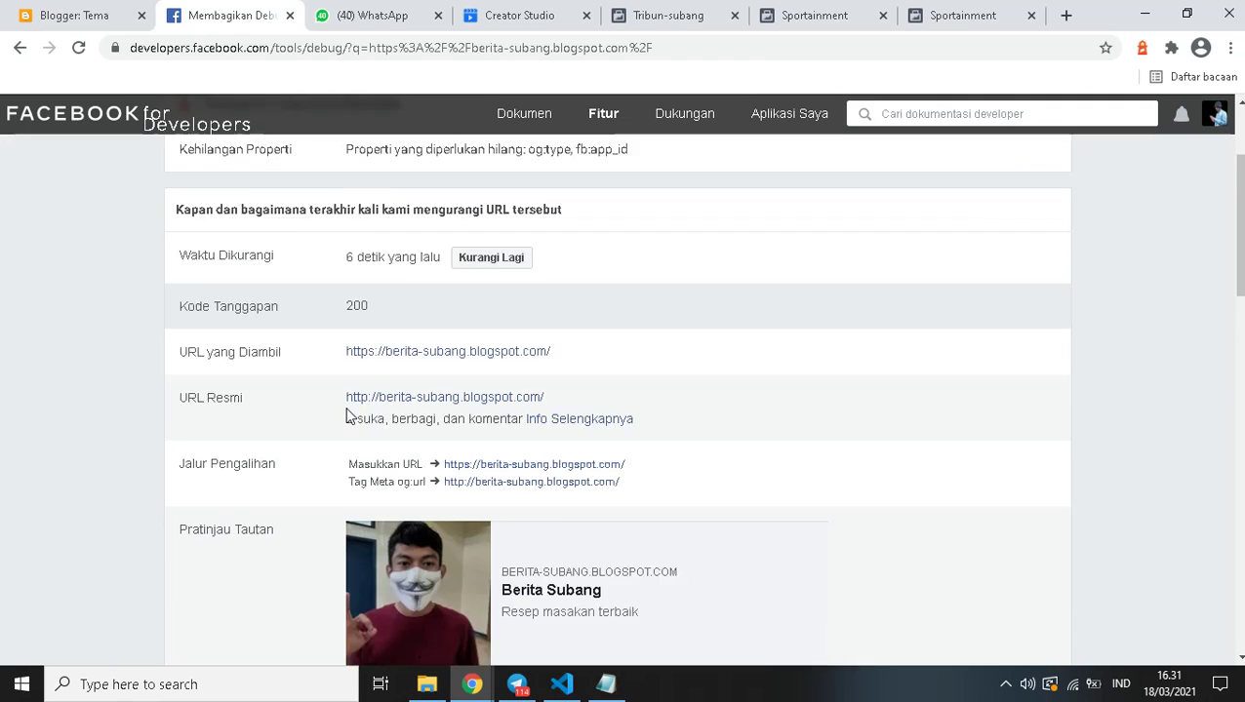
{"action": "scroll", "coordinate": [348, 412], "scroll_direction": "up", "scroll_amount": 2}
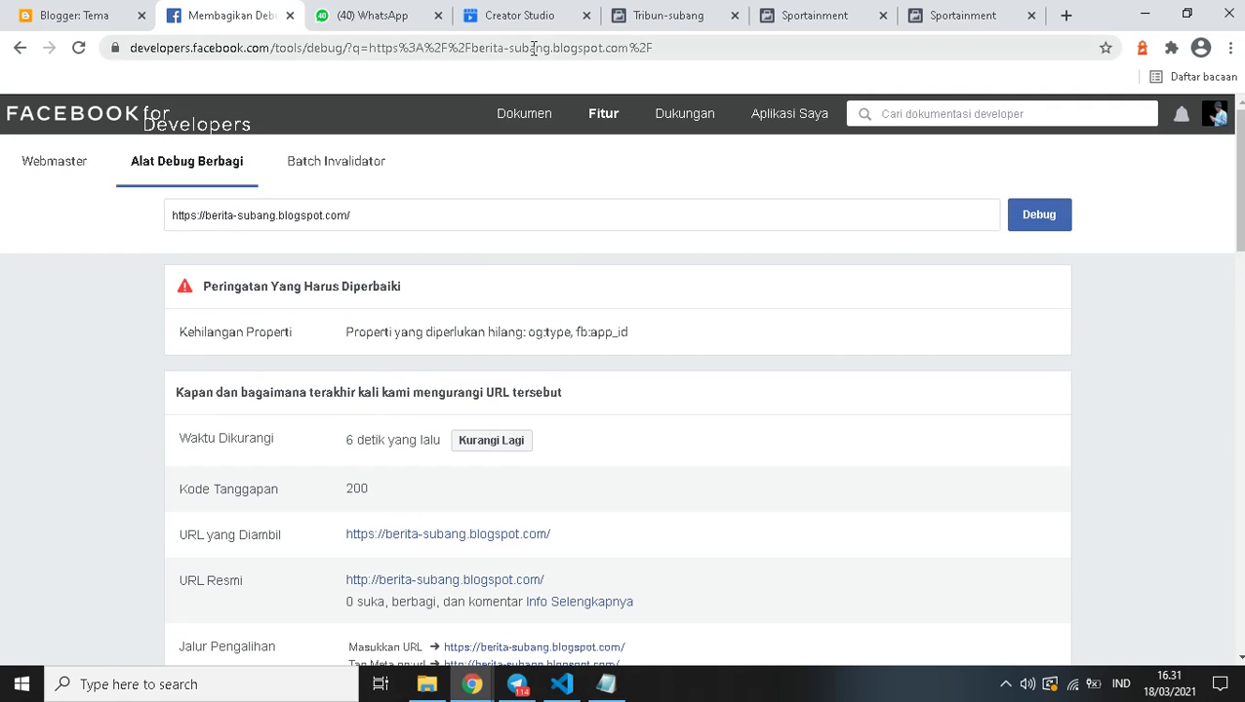
{"action": "left_click", "coordinate": [646, 15]}
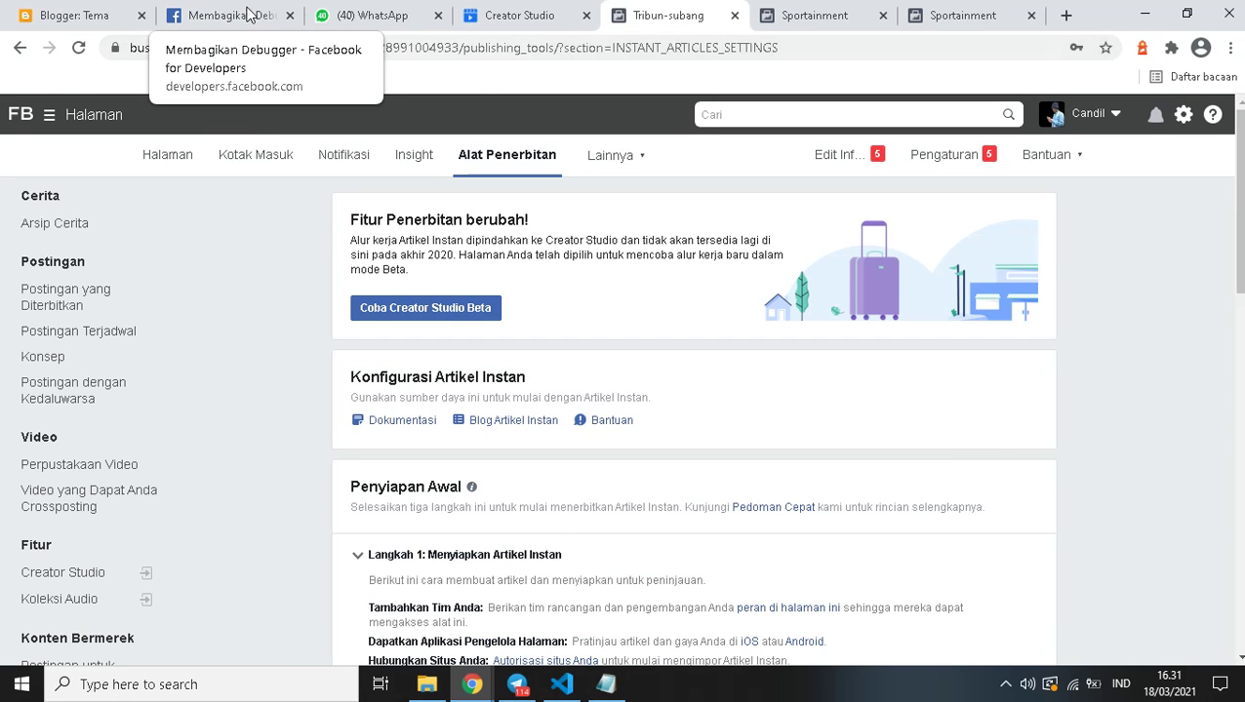
{"action": "left_click", "coordinate": [244, 15]}
Step: Expand the Produksi Umpan RSS tool in the Tribun-subang page's Instant Articles configuration
{"action": "left_click", "coordinate": [668, 15]}
{"action": "scroll", "coordinate": [654, 406], "scroll_direction": "down", "scroll_amount": 15}
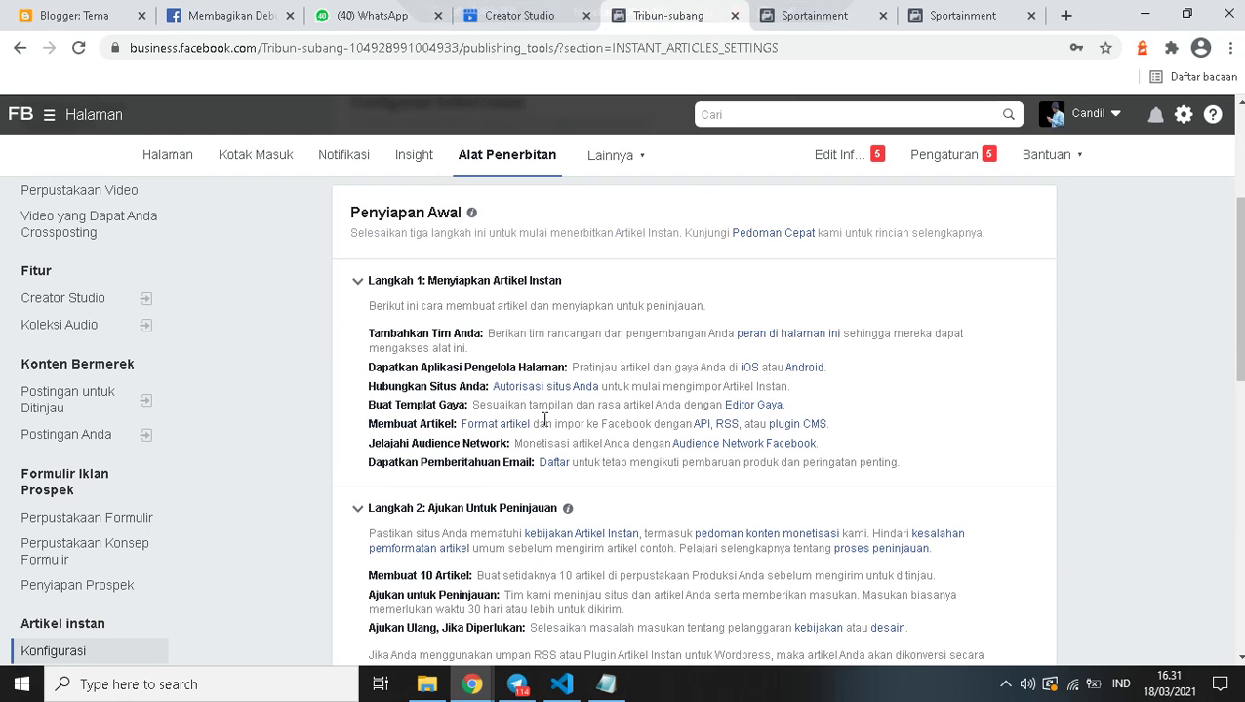
{"action": "scroll", "coordinate": [467, 451], "scroll_direction": "up", "scroll_amount": 4}
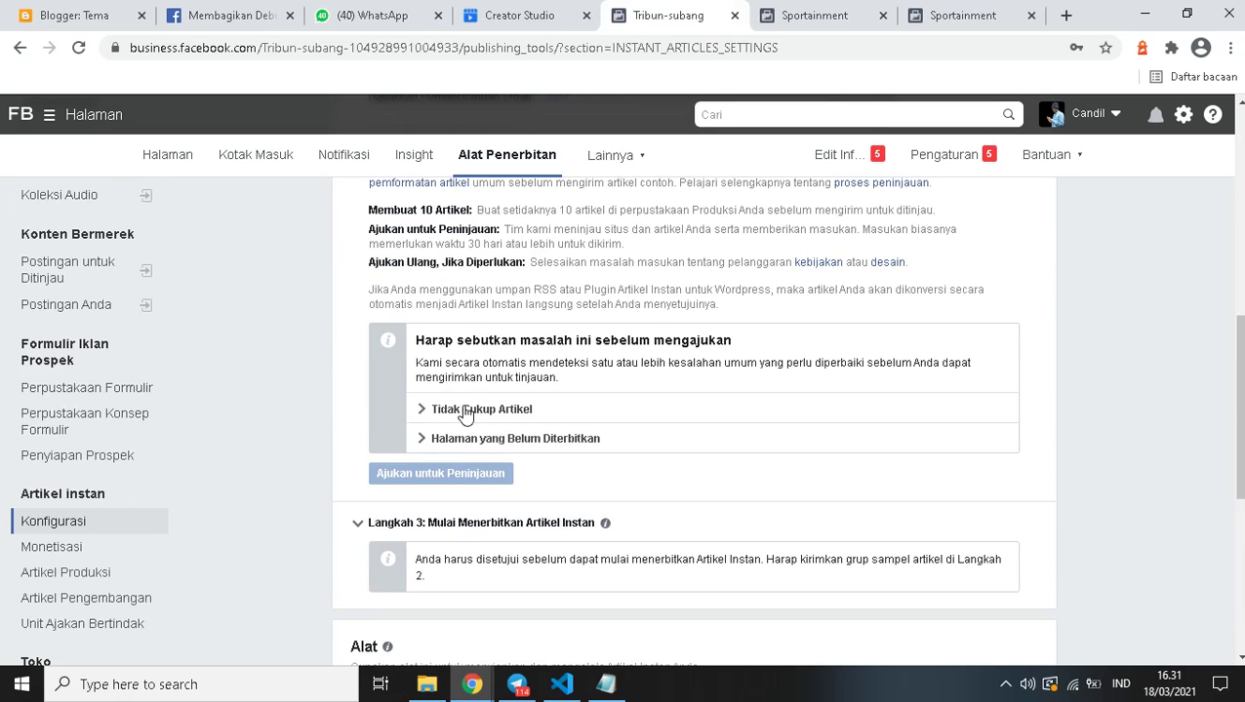
{"action": "scroll", "coordinate": [473, 434], "scroll_direction": "down", "scroll_amount": 4}
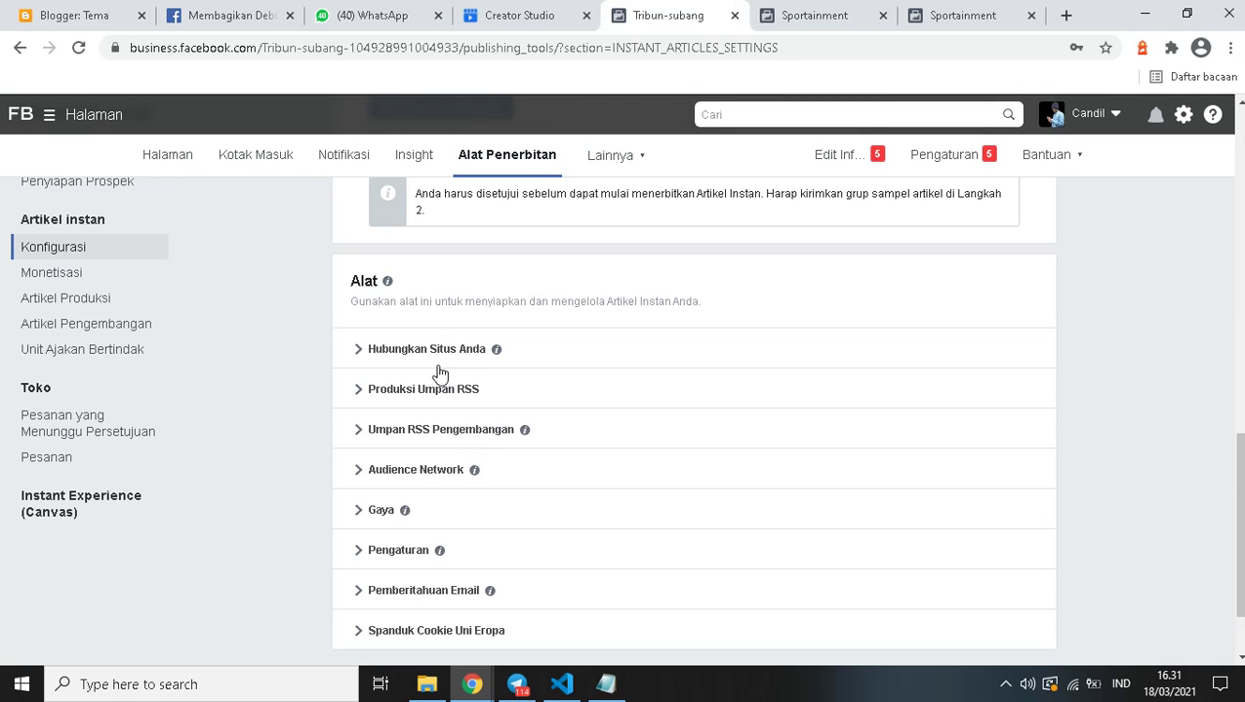
{"action": "left_click", "coordinate": [430, 403]}
{"action": "scroll", "coordinate": [434, 404], "scroll_direction": "down", "scroll_amount": 3}
{"action": "scroll", "coordinate": [441, 383], "scroll_direction": "up", "scroll_amount": 3}
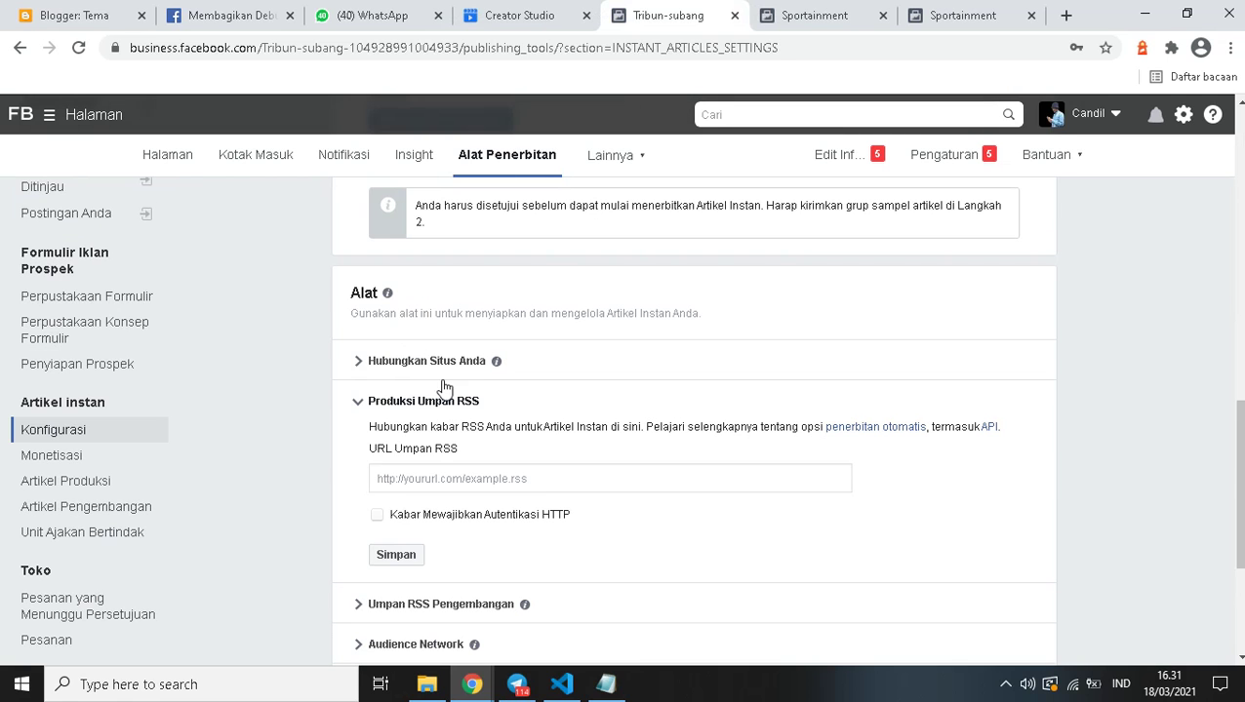
{"action": "left_click", "coordinate": [461, 480]}
{"action": "left_click", "coordinate": [350, 440]}
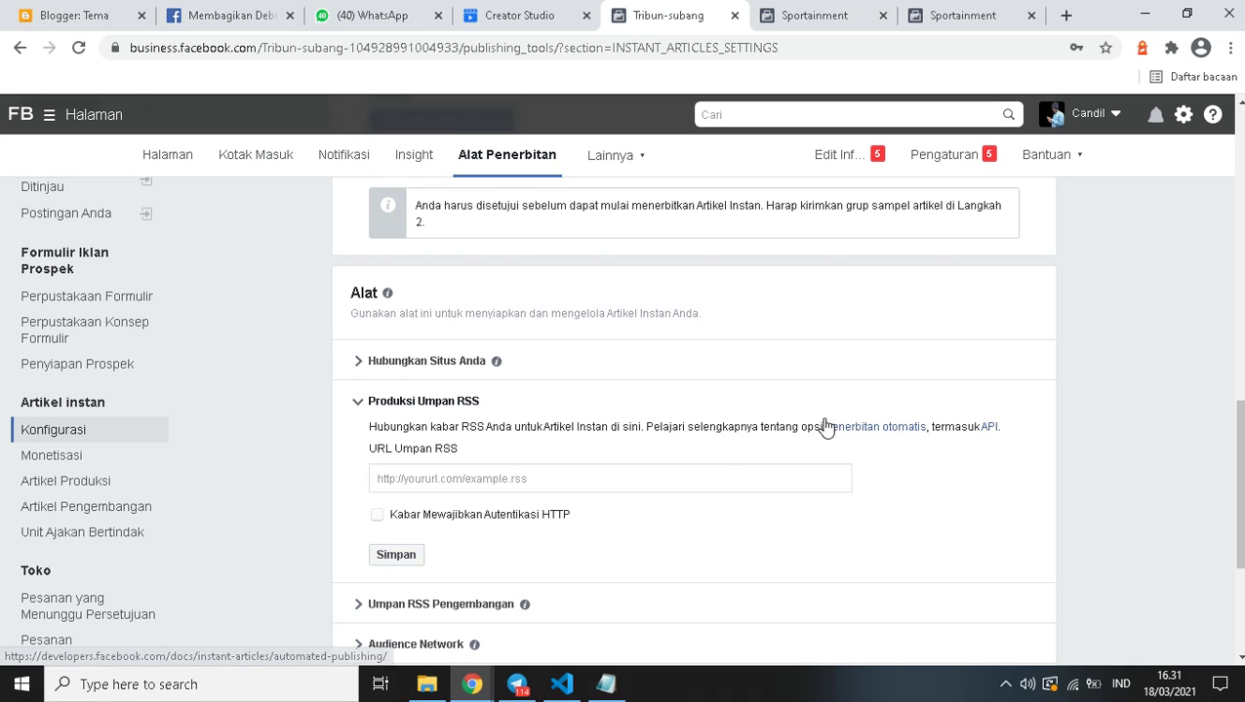
Step: Review the initial setup steps for preparing Instant Articles and submitting them for review
{"action": "scroll", "coordinate": [456, 365], "scroll_direction": "up", "scroll_amount": 7}
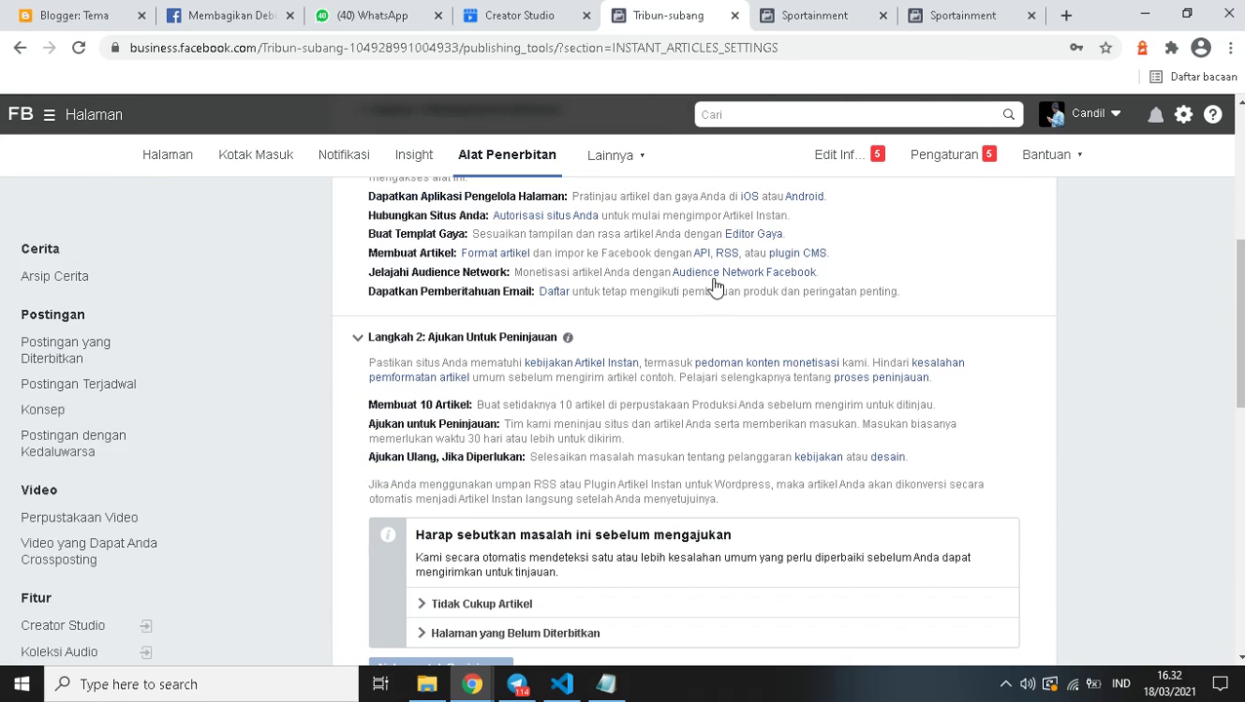
{"action": "scroll", "coordinate": [605, 298], "scroll_direction": "up", "scroll_amount": 3}
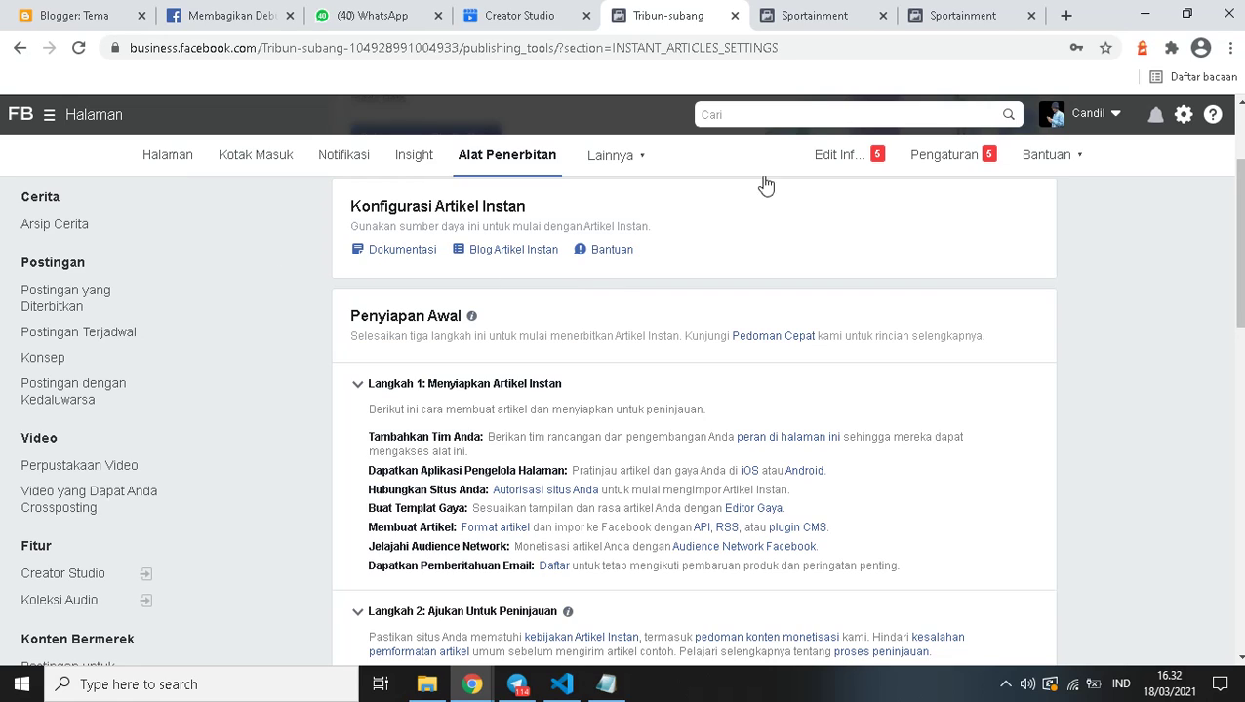
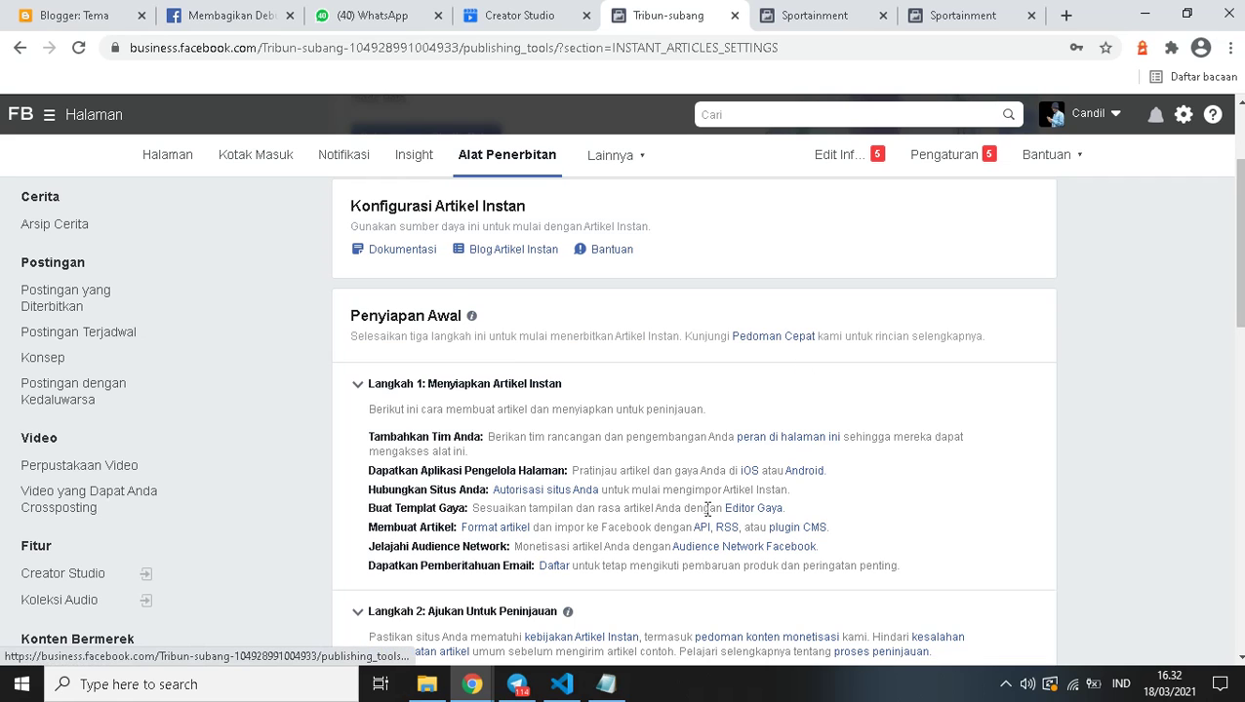
{"action": "scroll", "coordinate": [702, 512], "scroll_direction": "down", "scroll_amount": 2}
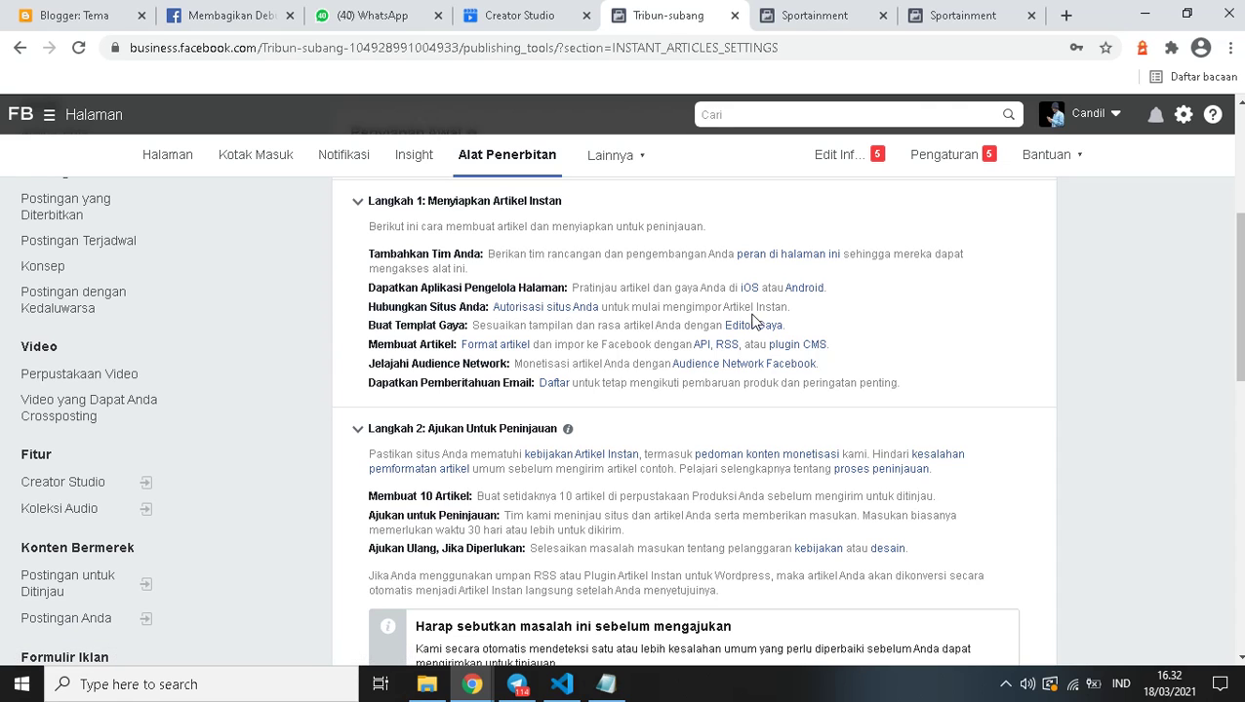
Step: Switch to the Sharing Debugger and highlight the missing-property warning for the Berita Subang site
{"action": "left_click", "coordinate": [248, 16]}
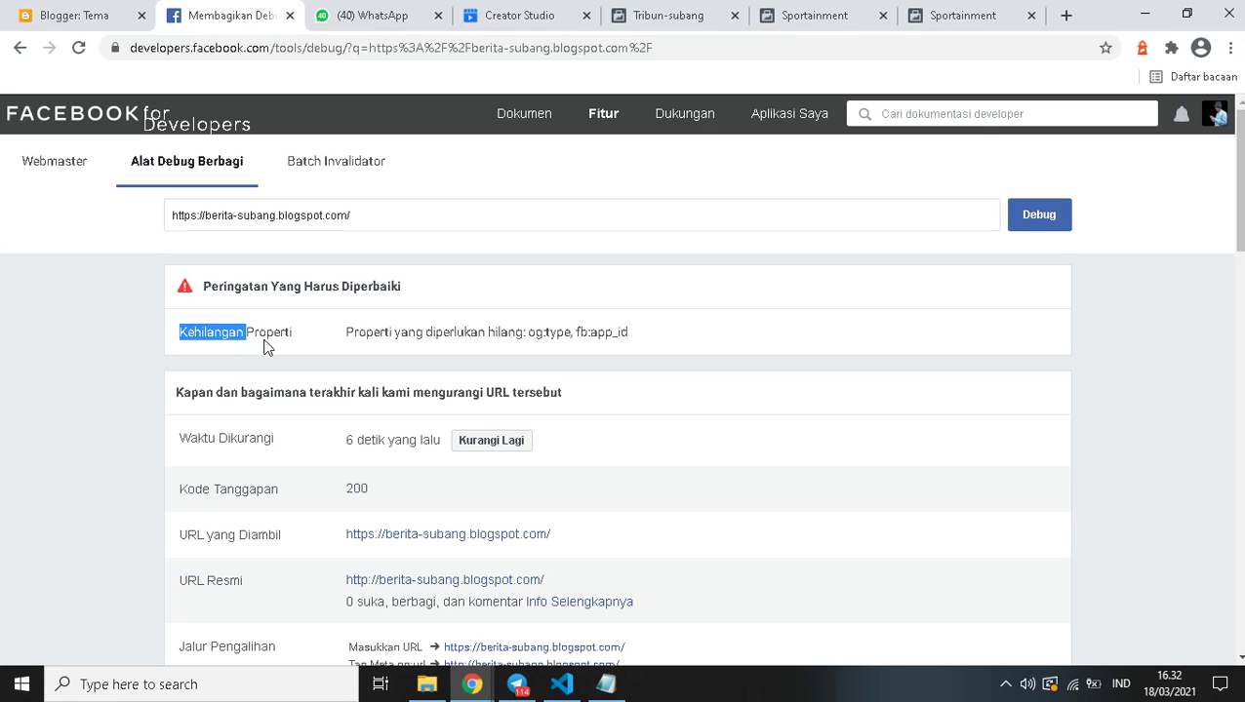
{"action": "left_click_drag", "start_coordinate": [267, 347], "coordinate": [686, 349]}
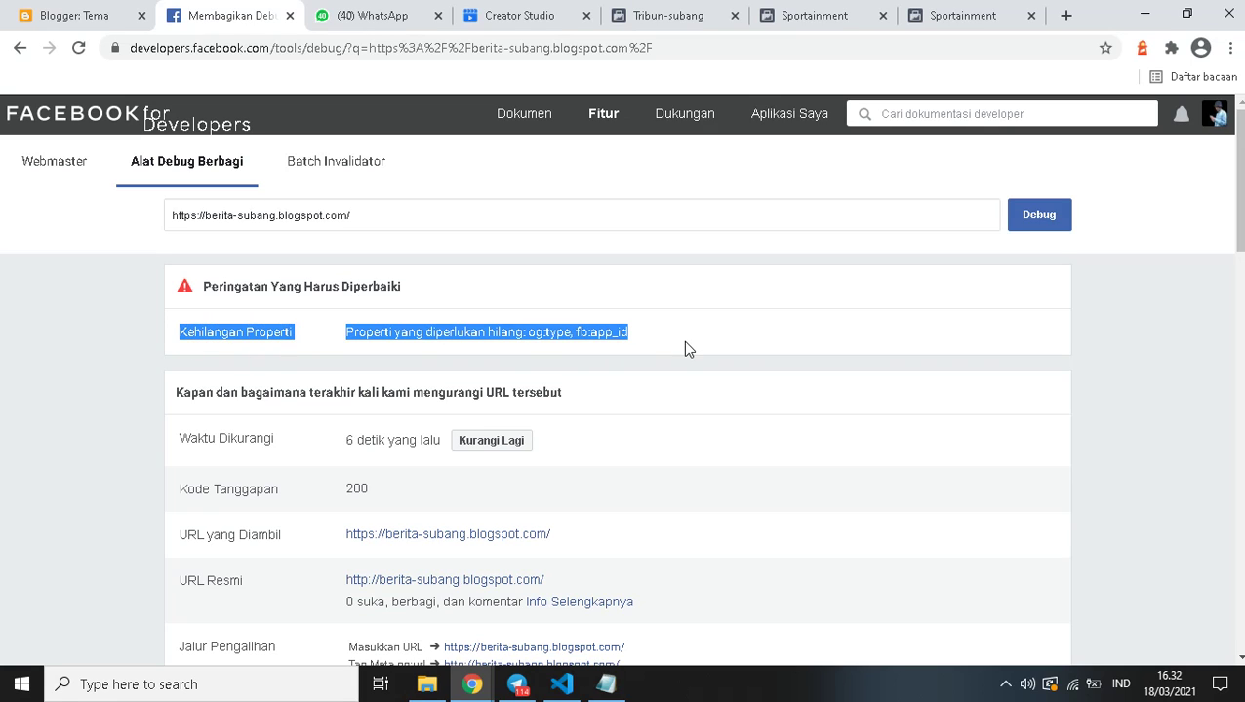
{"action": "left_click", "coordinate": [521, 342]}
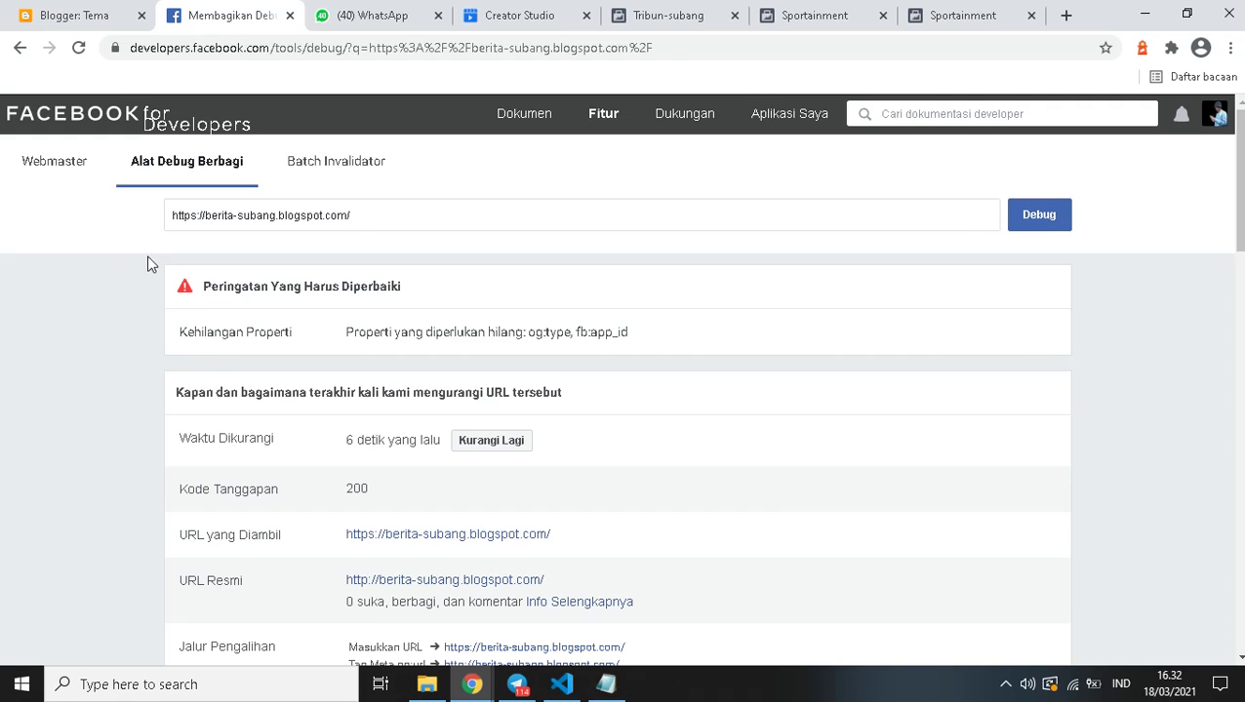
Step: Switch to Blogger, select the Kreator Subang blog and open its theme for HTML editing
{"action": "left_click", "coordinate": [86, 21]}
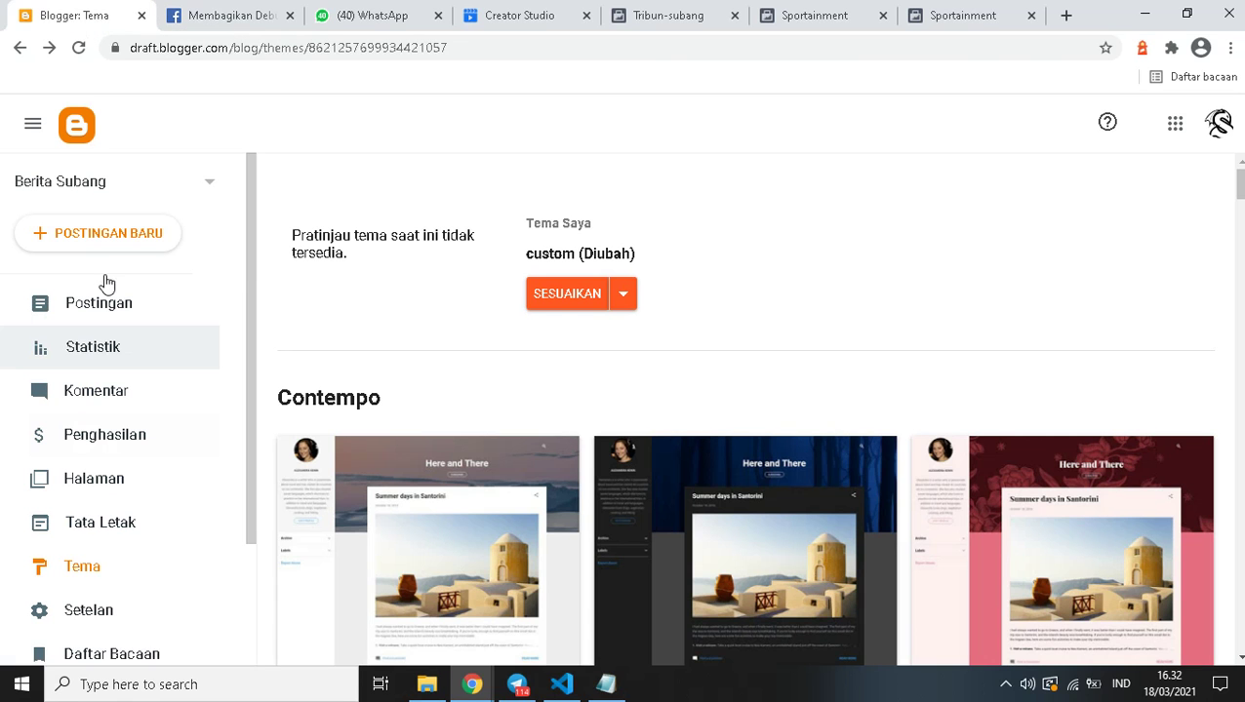
{"action": "left_click", "coordinate": [145, 187]}
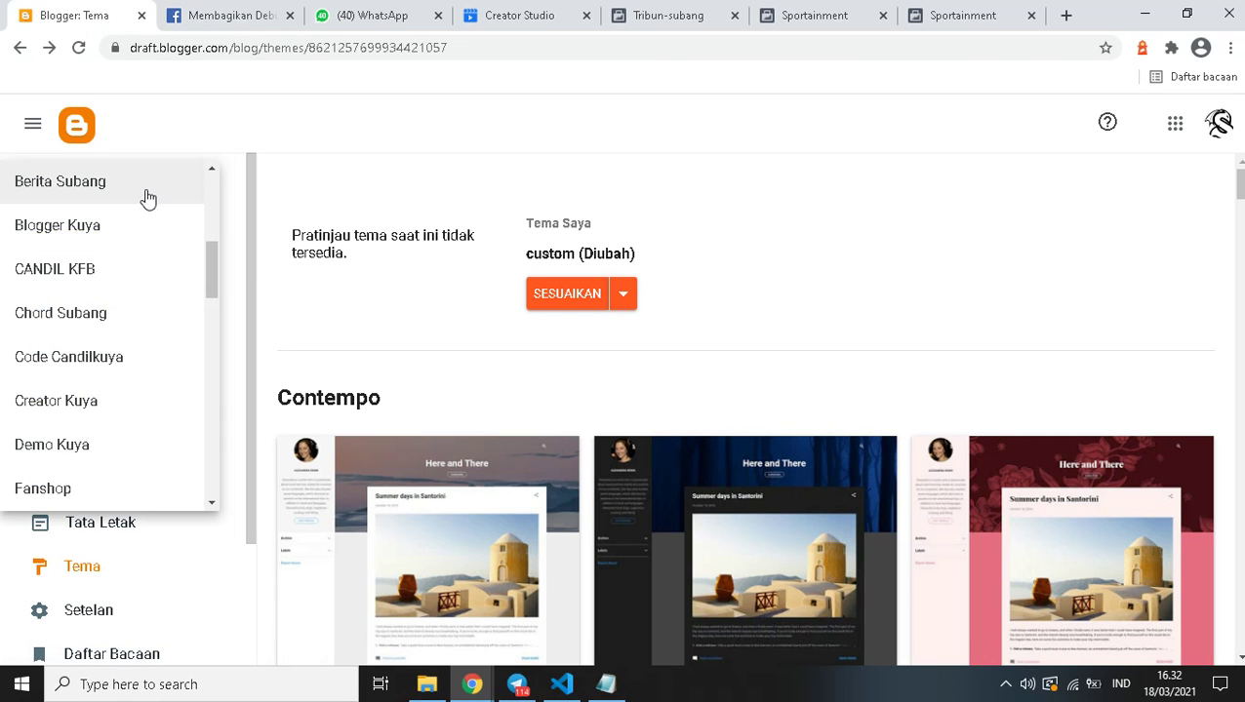
{"action": "scroll", "coordinate": [147, 205], "scroll_direction": "up", "scroll_amount": 4}
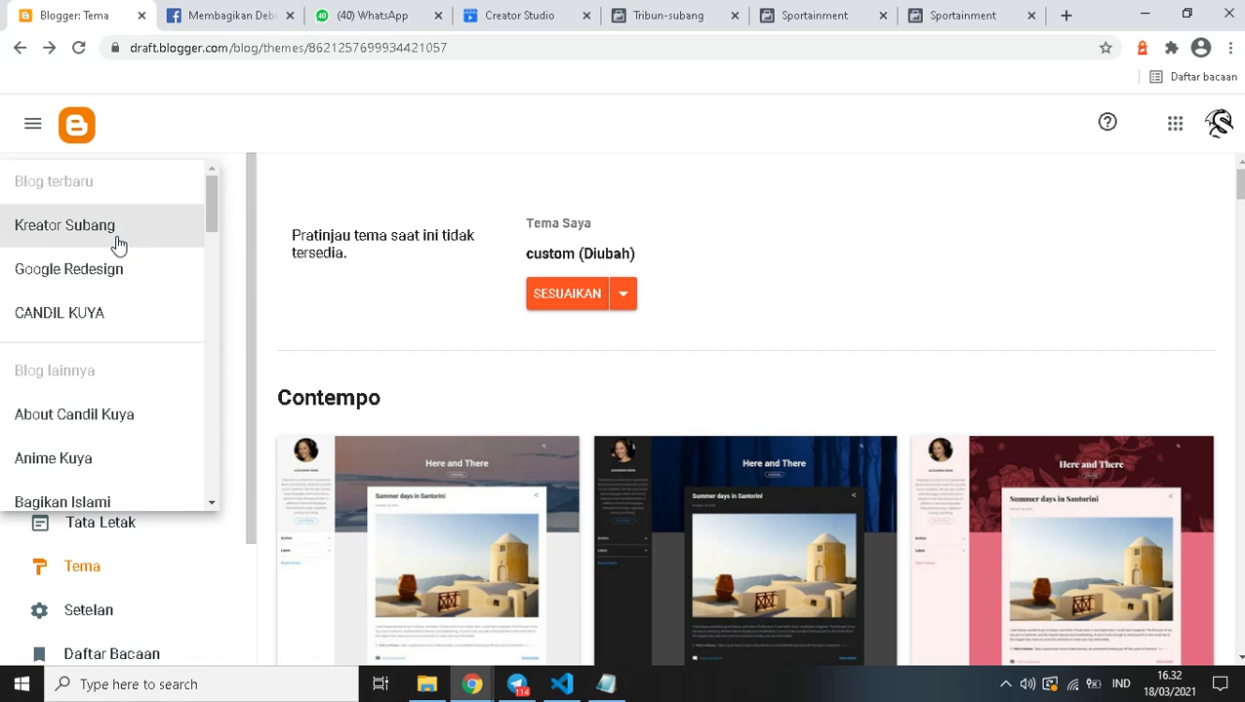
{"action": "left_click", "coordinate": [117, 242]}
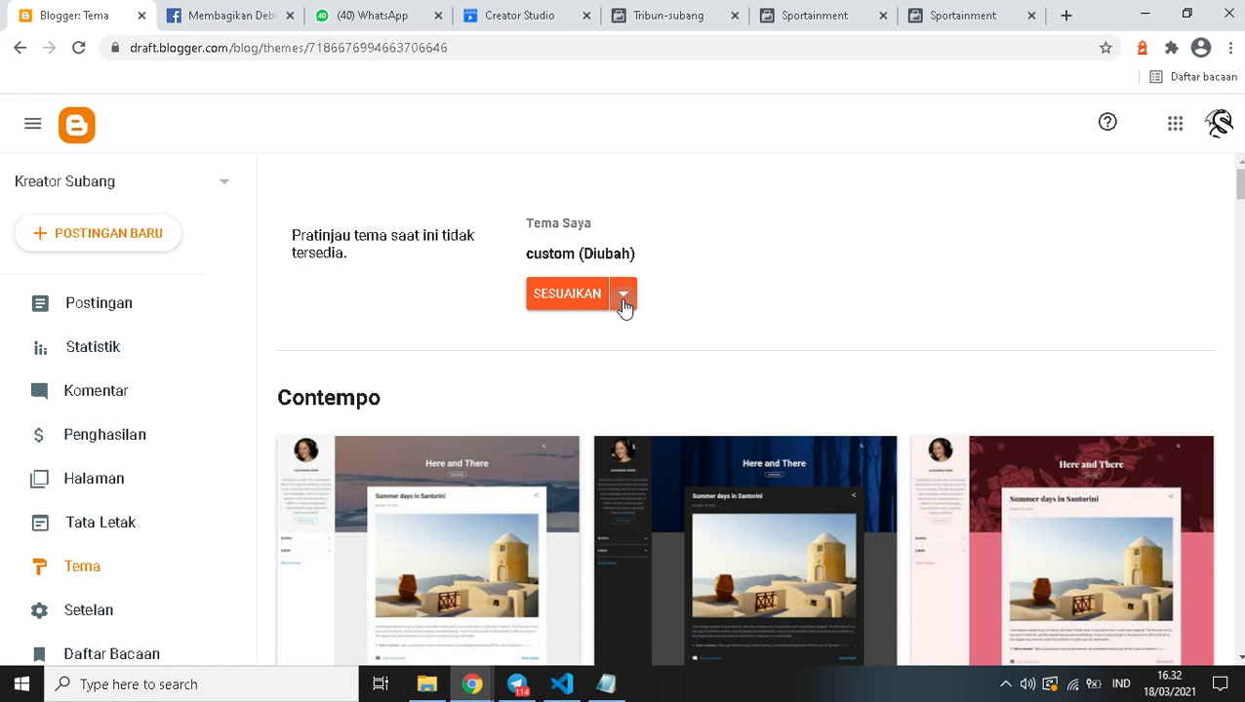
{"action": "left_click", "coordinate": [624, 296]}
{"action": "left_click", "coordinate": [472, 443]}
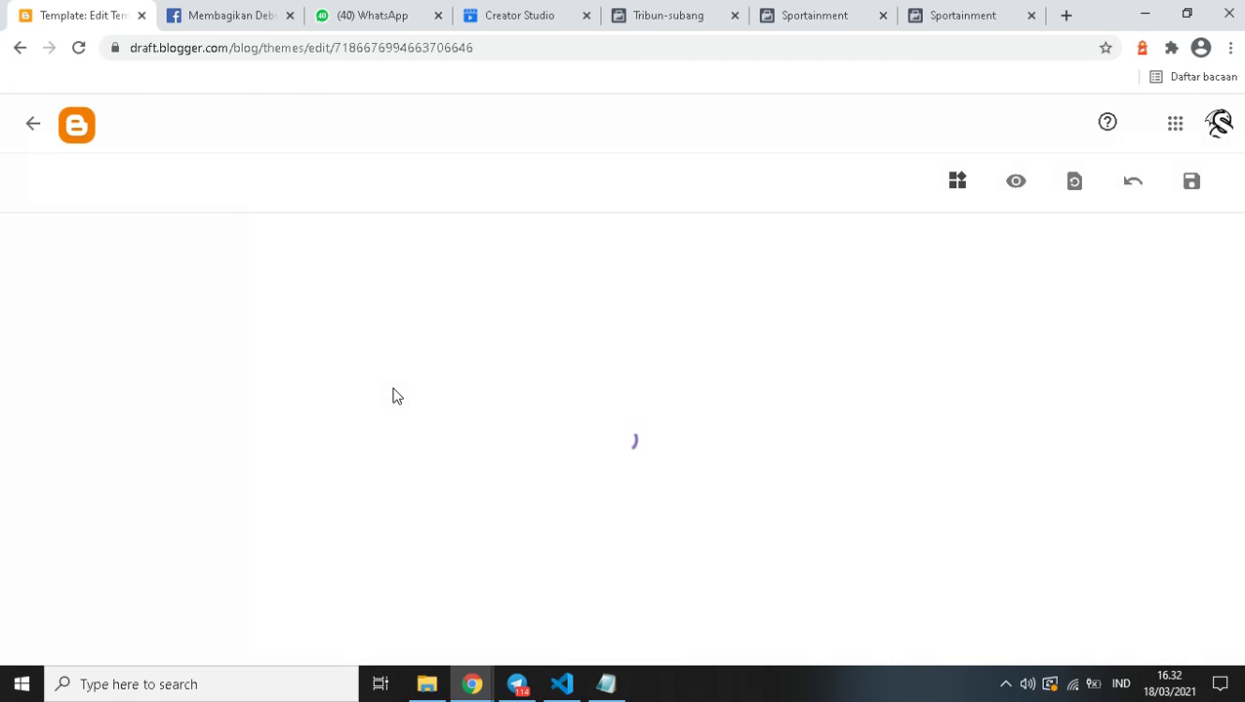
Step: Return to the Sharing Debugger and highlight the missing og:type and fb:app_id properties in the warning
{"action": "left_click", "coordinate": [238, 14]}
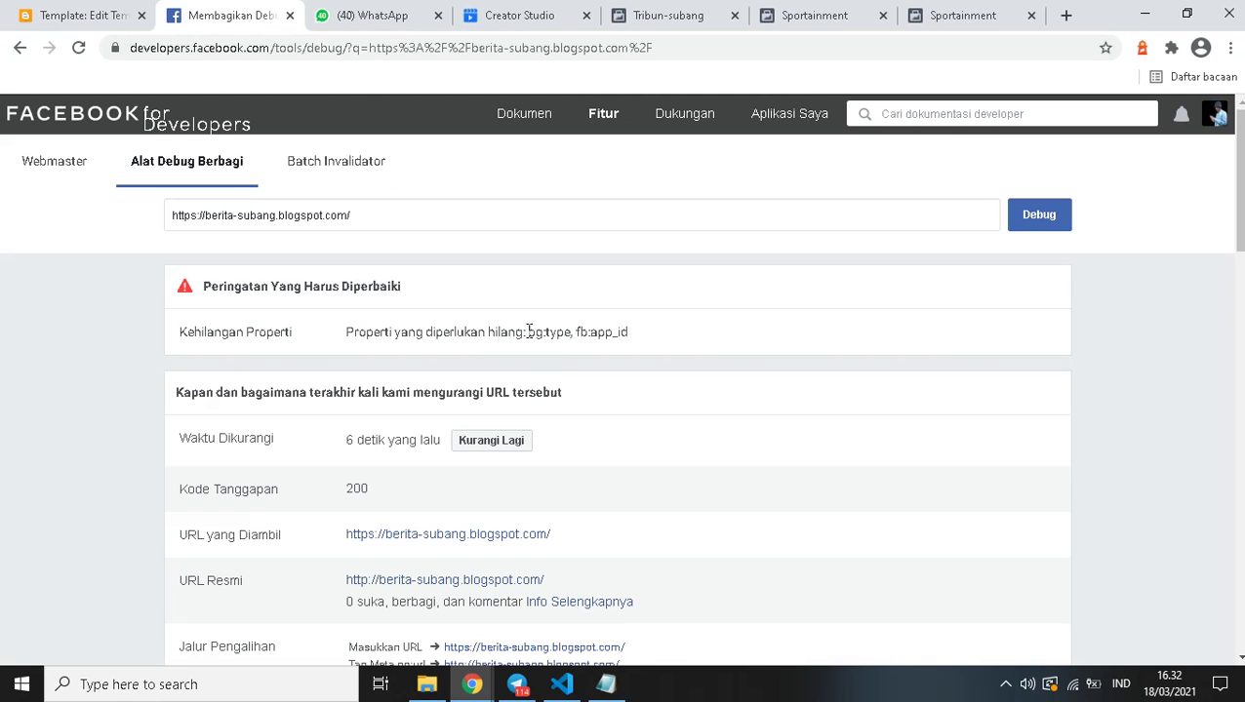
{"action": "left_click_drag", "start_coordinate": [527, 332], "coordinate": [578, 333]}
{"action": "left_click", "coordinate": [597, 333]}
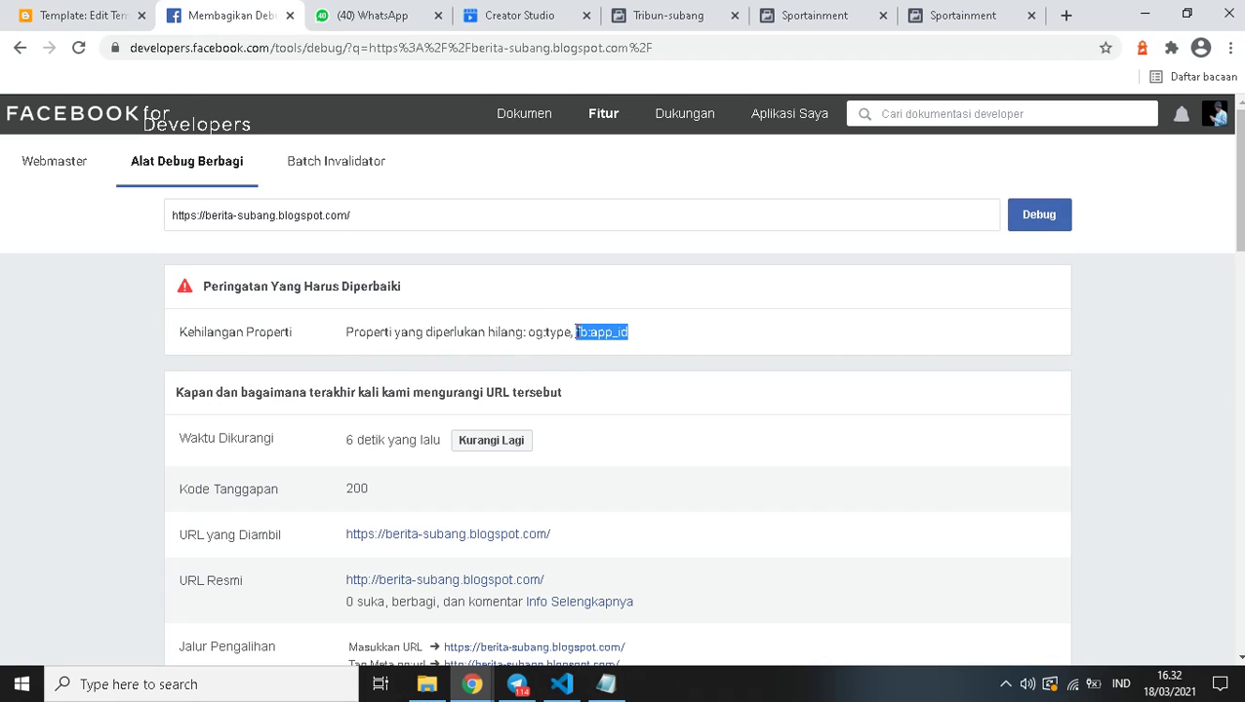
{"action": "left_click", "coordinate": [557, 359]}
{"action": "scroll", "coordinate": [220, 361], "scroll_direction": "down", "scroll_amount": 1}
{"action": "scroll", "coordinate": [220, 361], "scroll_direction": "up", "scroll_amount": 1}
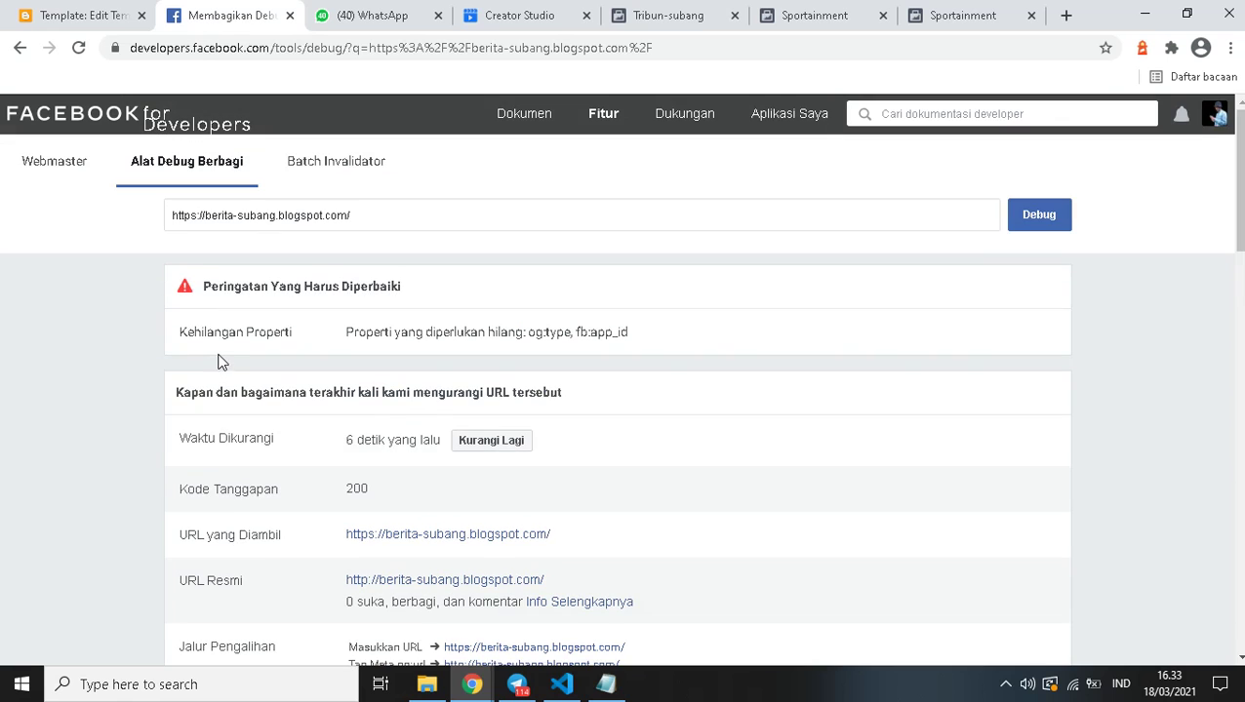
Step: Examine the Facebook Open Graph meta tags in the Kreator Subang theme's HTML, including the fb:app_id and og:type entries
{"action": "left_click", "coordinate": [83, 14]}
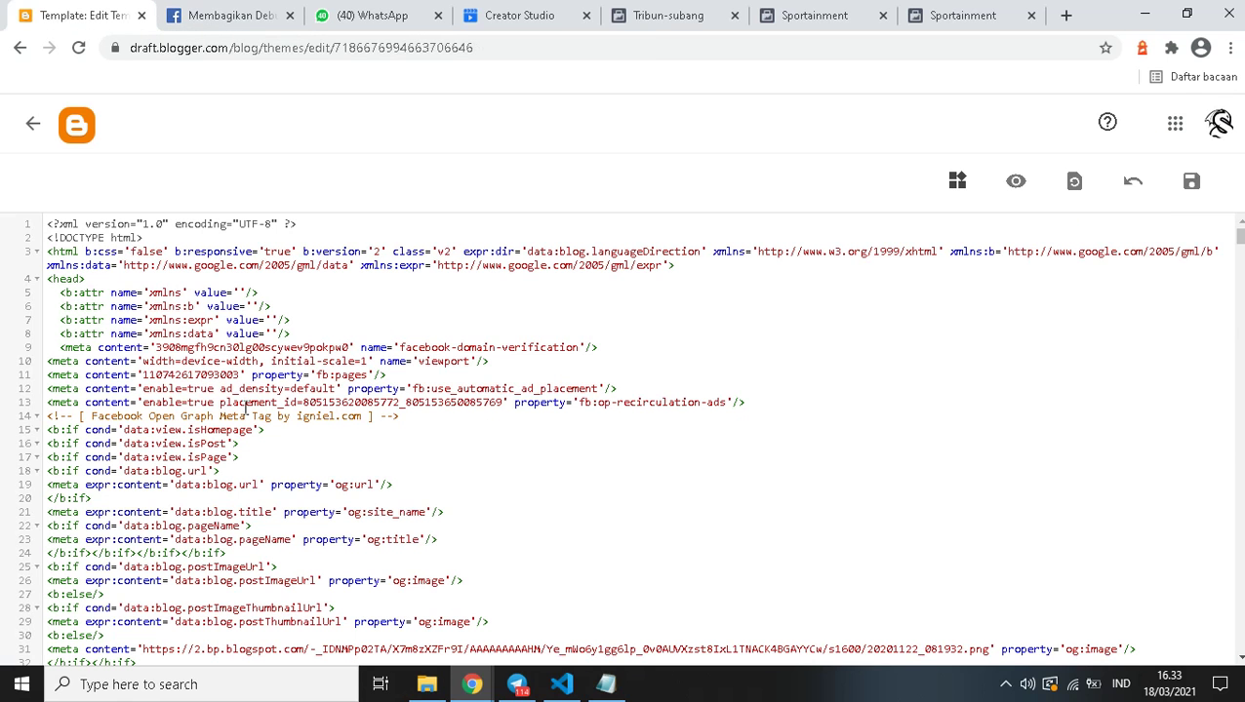
{"action": "scroll", "coordinate": [222, 422], "scroll_direction": "down", "scroll_amount": 1}
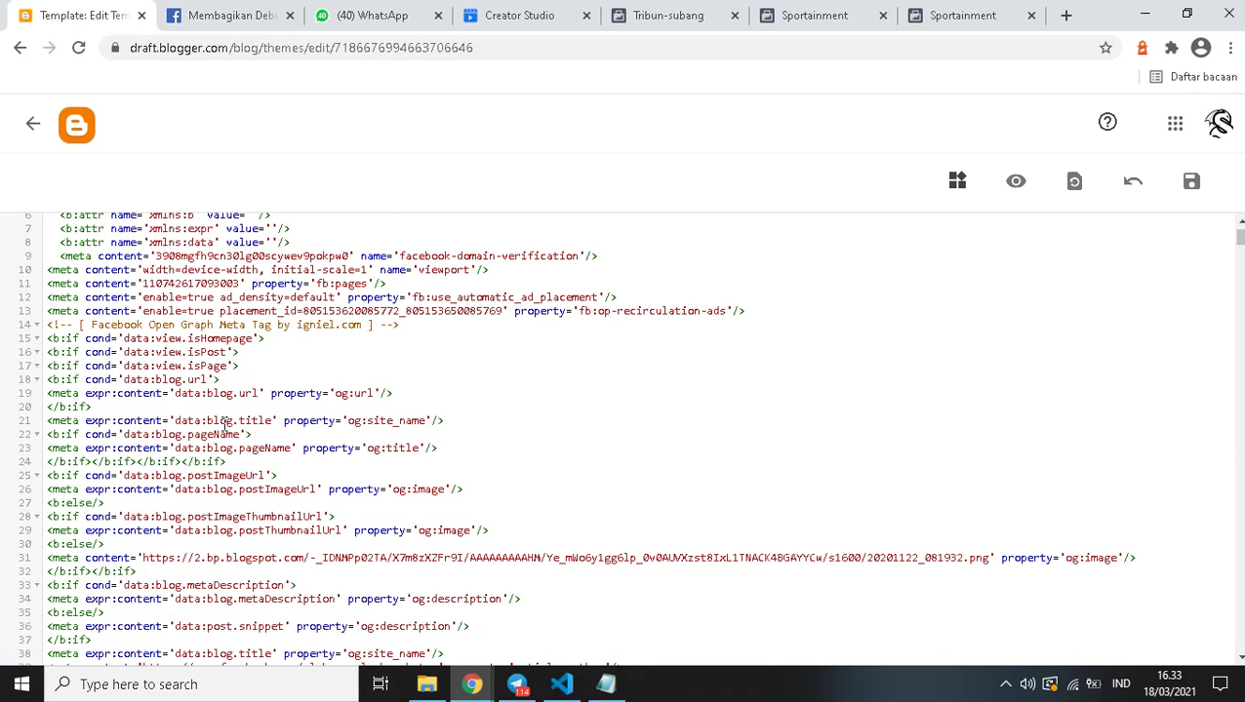
{"action": "scroll", "coordinate": [219, 464], "scroll_direction": "down", "scroll_amount": 2}
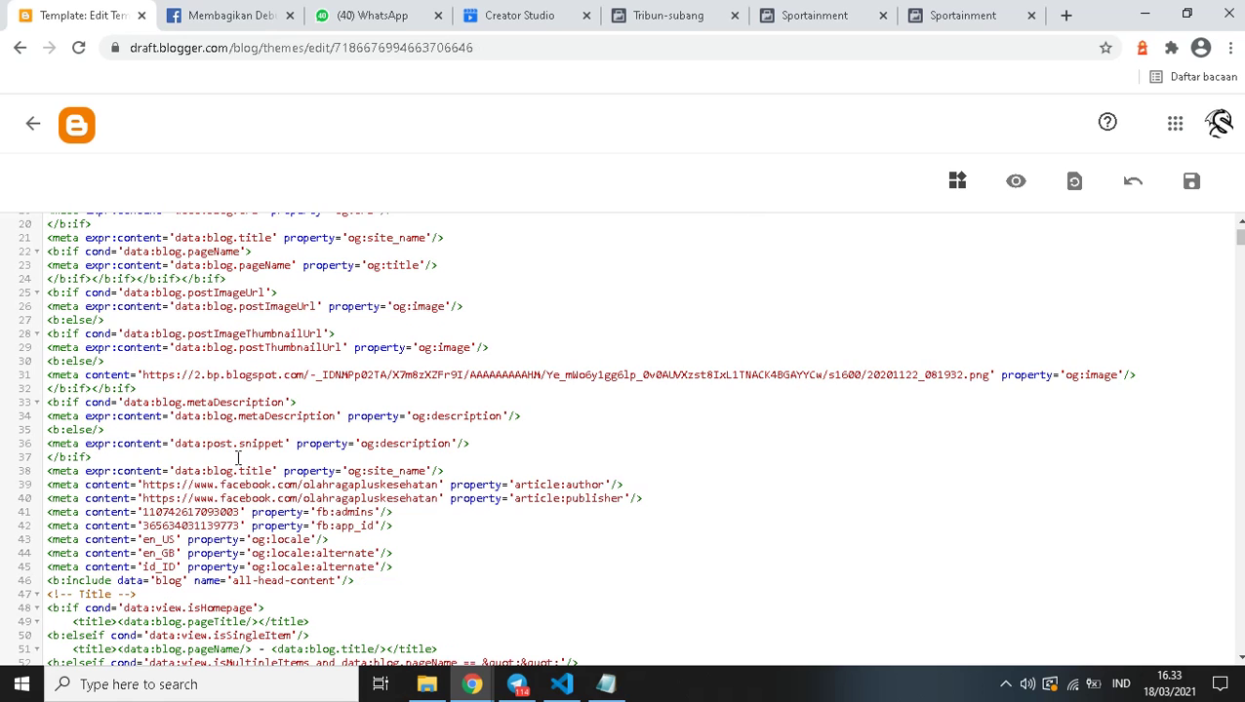
{"action": "scroll", "coordinate": [165, 436], "scroll_direction": "down", "scroll_amount": 1}
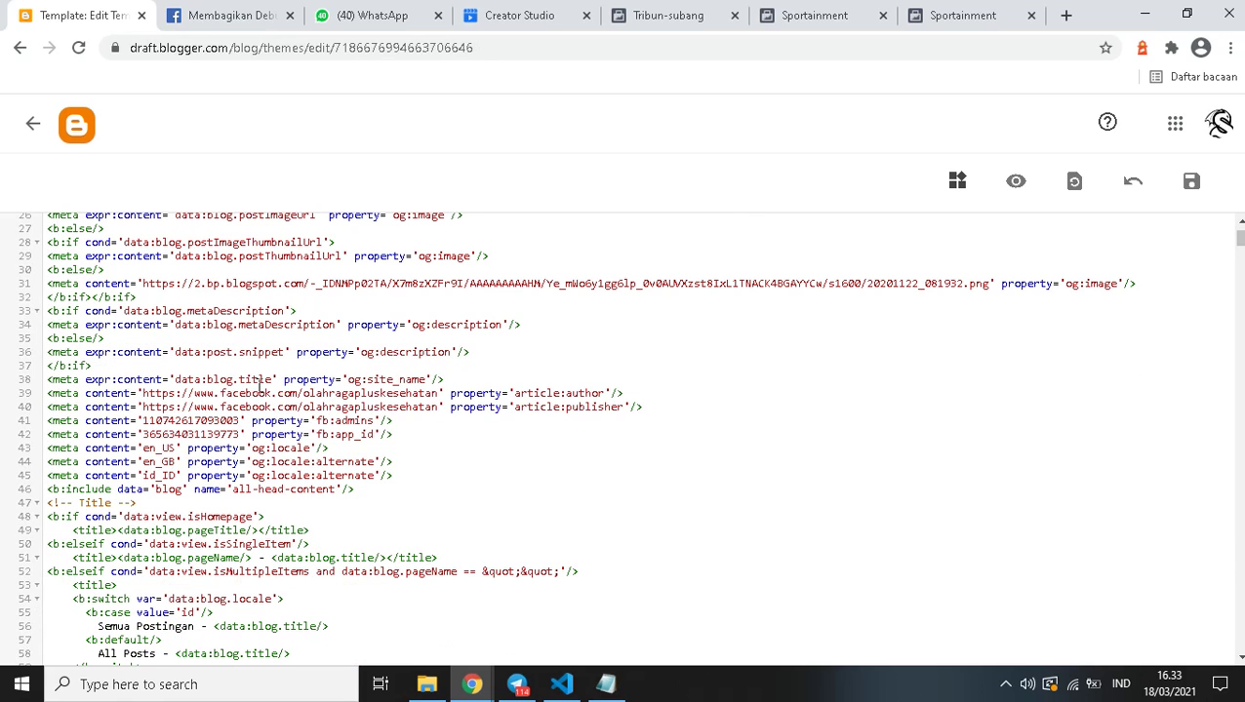
{"action": "scroll", "coordinate": [227, 475], "scroll_direction": "down", "scroll_amount": 3}
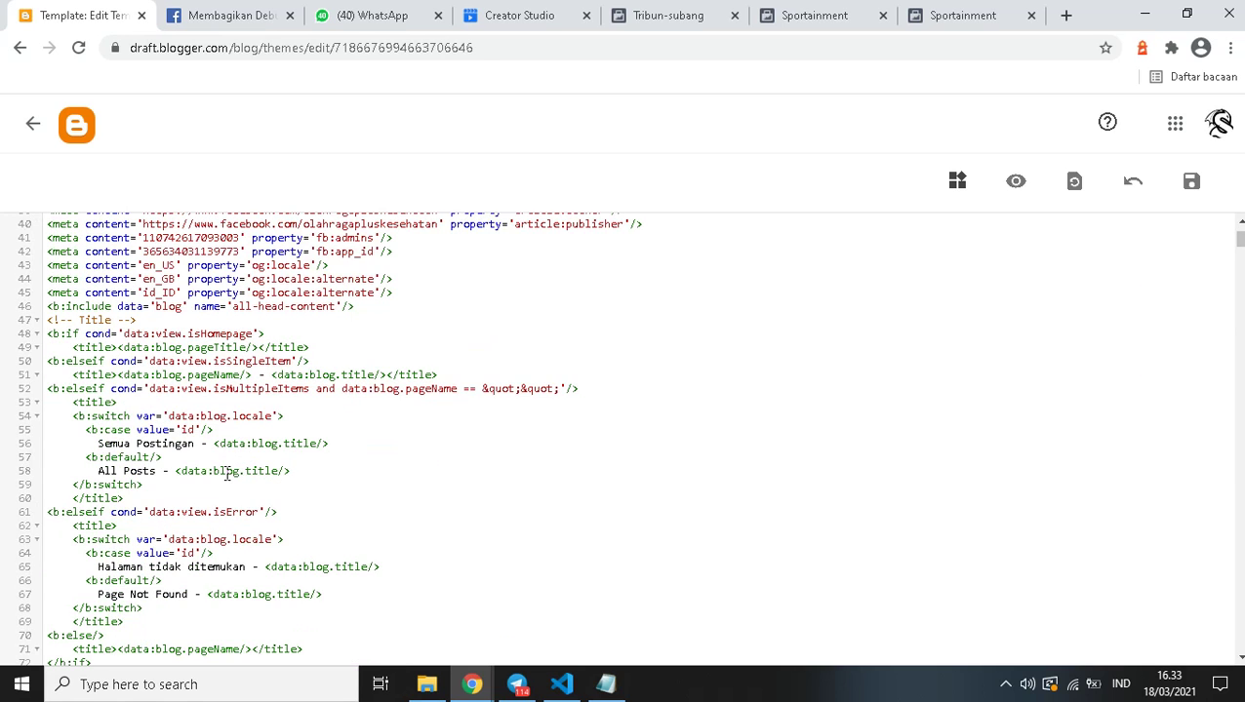
{"action": "scroll", "coordinate": [228, 475], "scroll_direction": "down", "scroll_amount": 3}
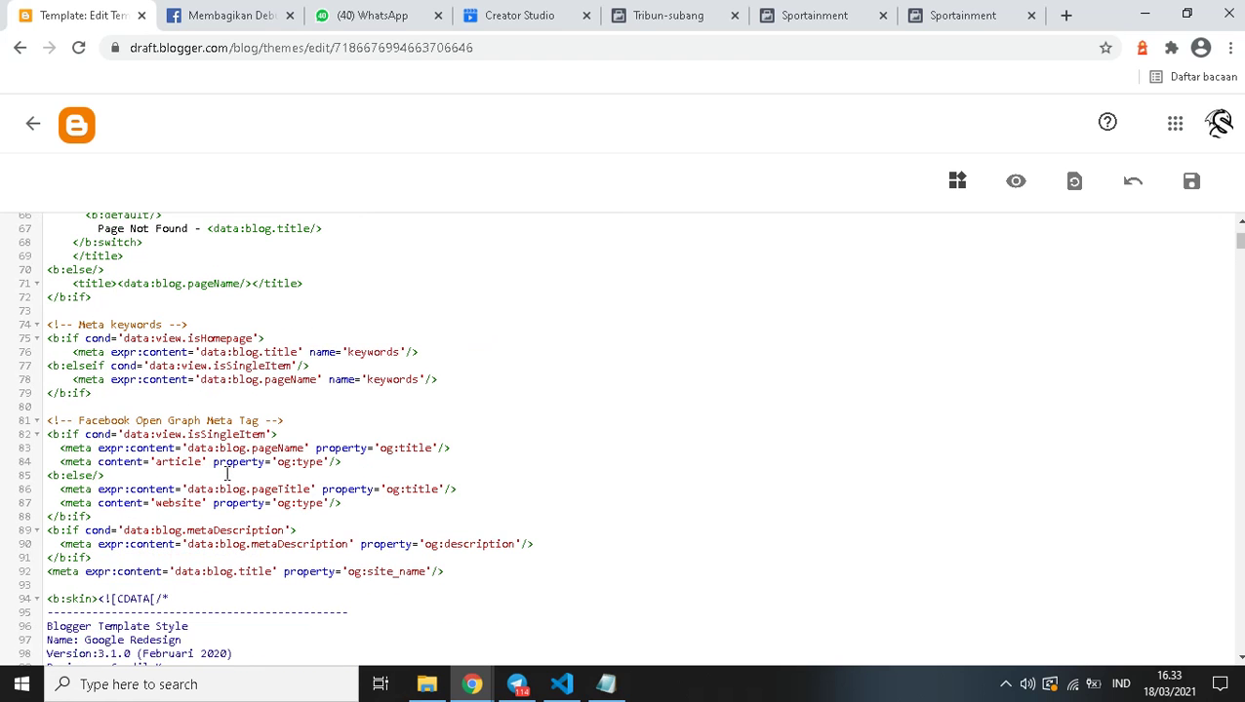
{"action": "scroll", "coordinate": [172, 475], "scroll_direction": "up", "scroll_amount": 3}
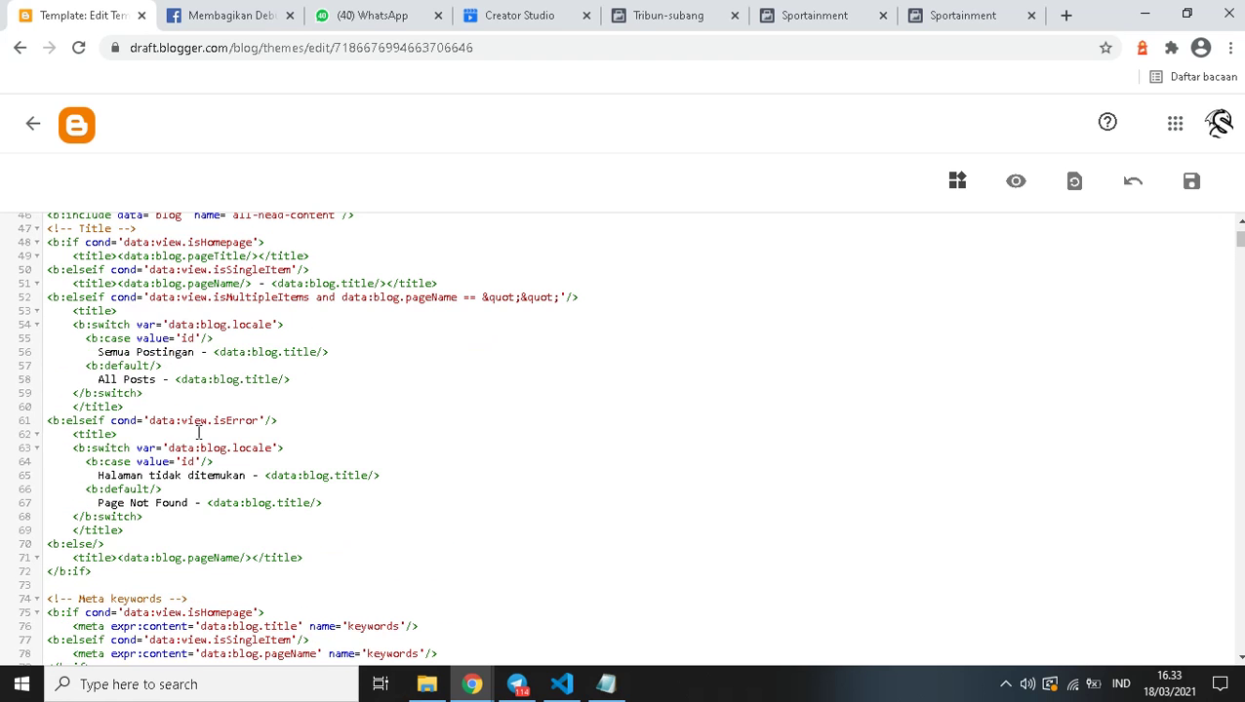
{"action": "scroll", "coordinate": [207, 448], "scroll_direction": "up", "scroll_amount": 2}
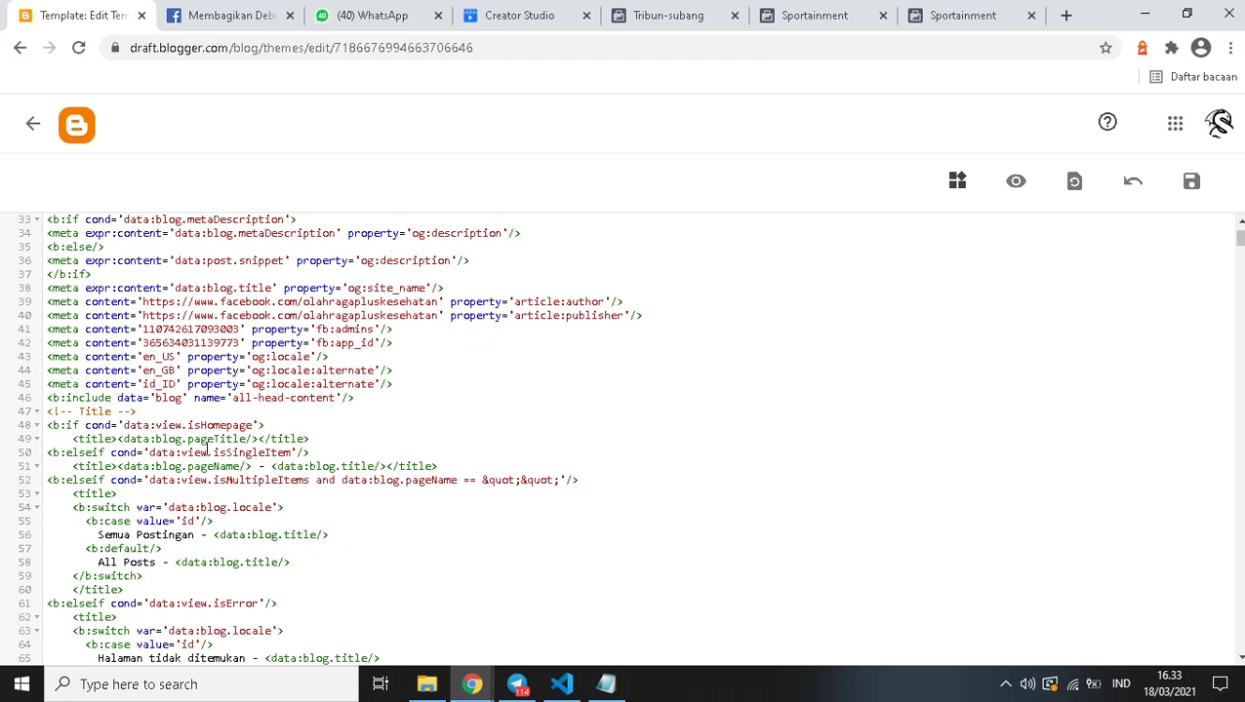
{"action": "scroll", "coordinate": [207, 448], "scroll_direction": "up", "scroll_amount": 1}
{"action": "scroll", "coordinate": [207, 448], "scroll_direction": "up", "scroll_amount": 1}
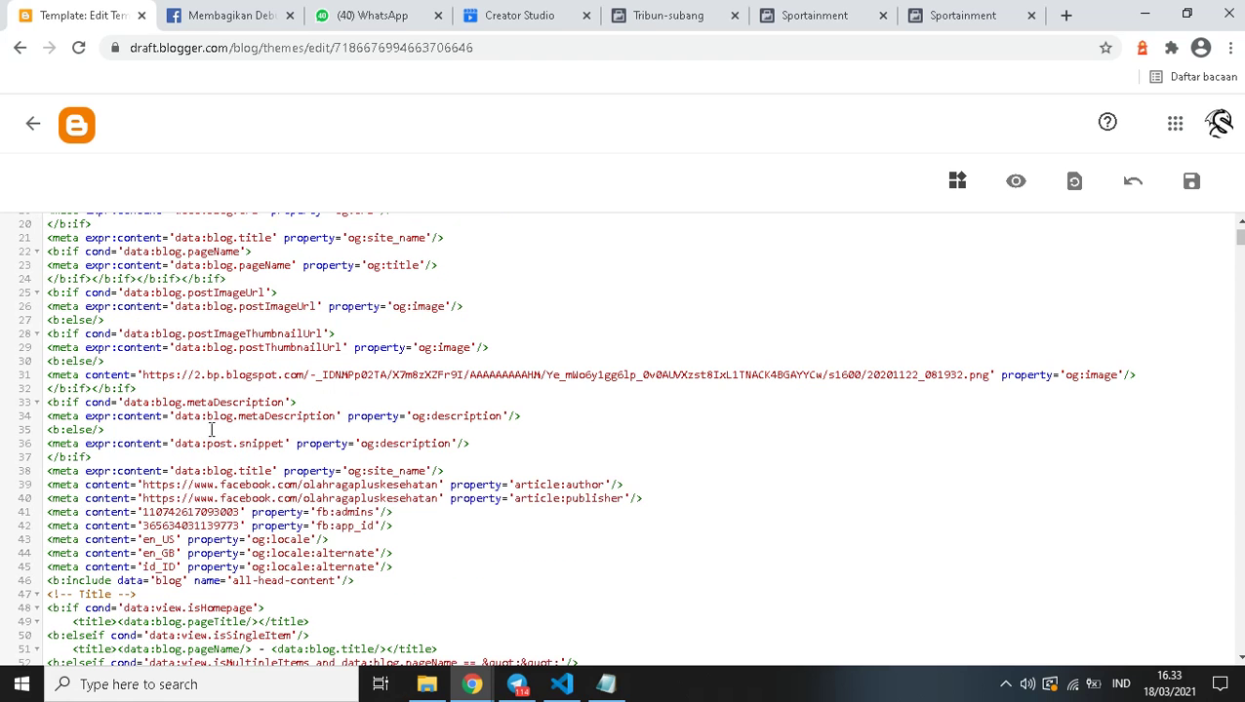
{"action": "scroll", "coordinate": [213, 422], "scroll_direction": "up", "scroll_amount": 1}
{"action": "scroll", "coordinate": [216, 413], "scroll_direction": "up", "scroll_amount": 1}
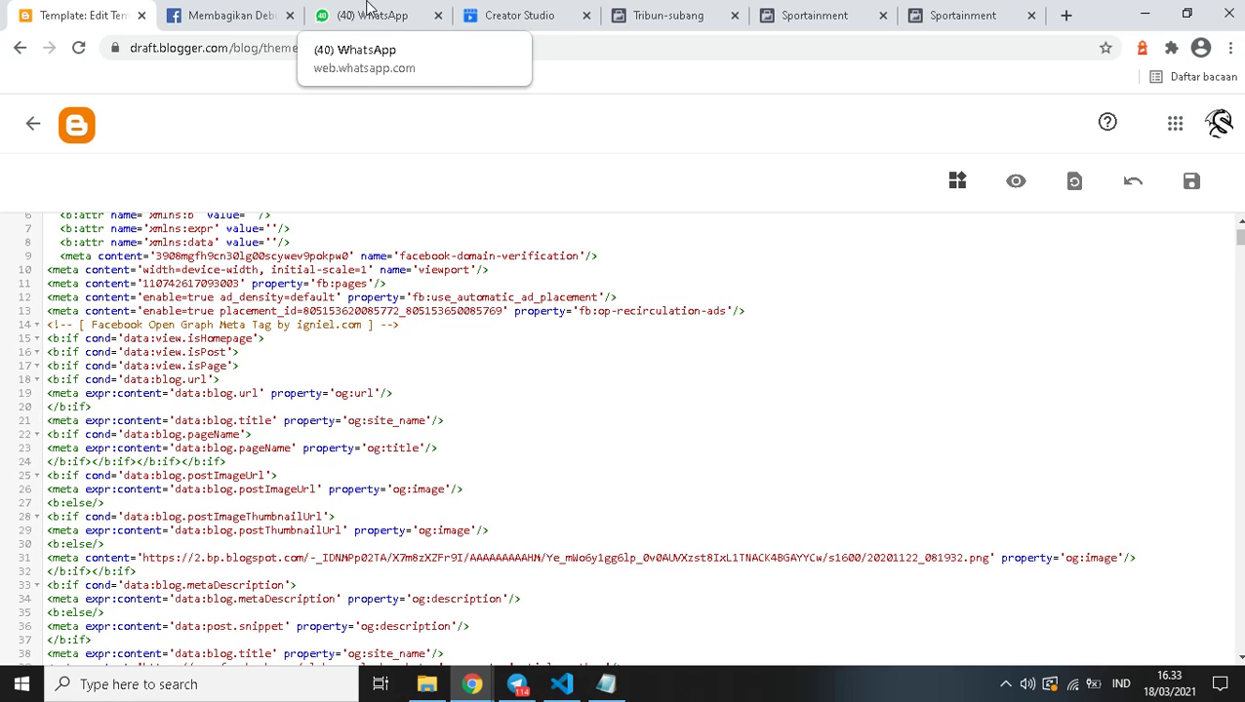
Step: Glance at the page list in Creator Studio and return to the Sharing Debugger's missing-property warning
{"action": "left_click", "coordinate": [507, 17]}
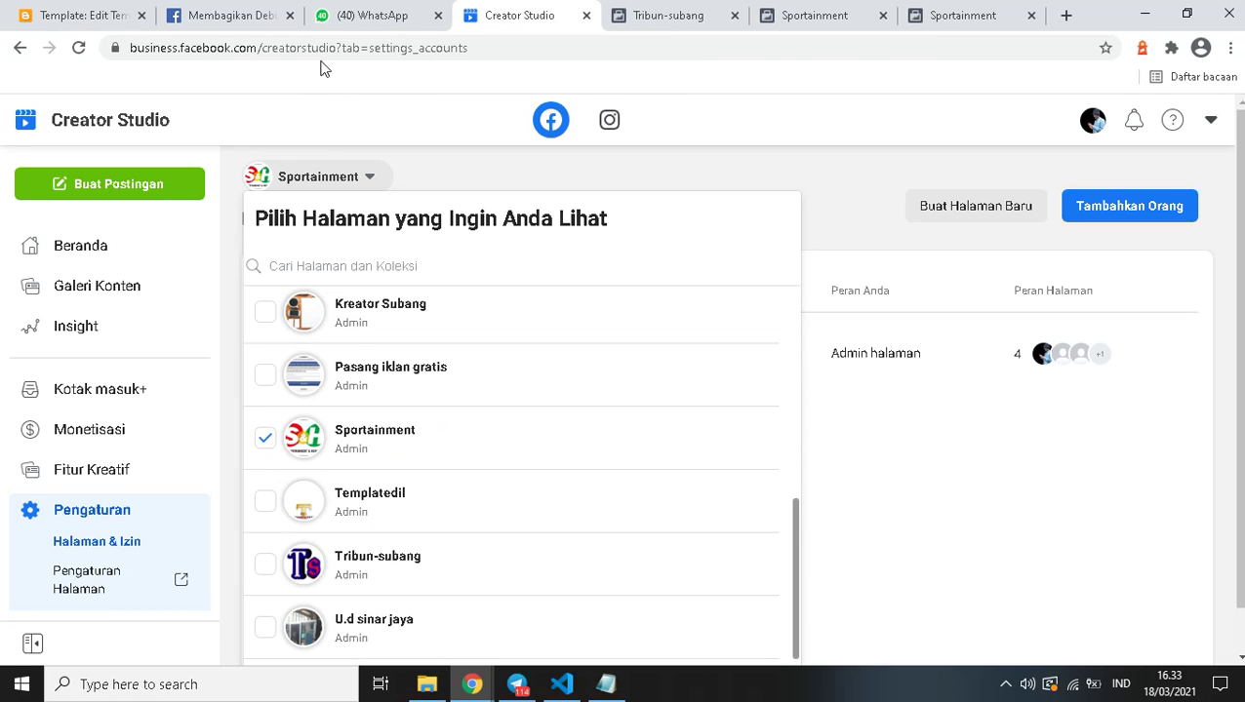
{"action": "left_click", "coordinate": [231, 16]}
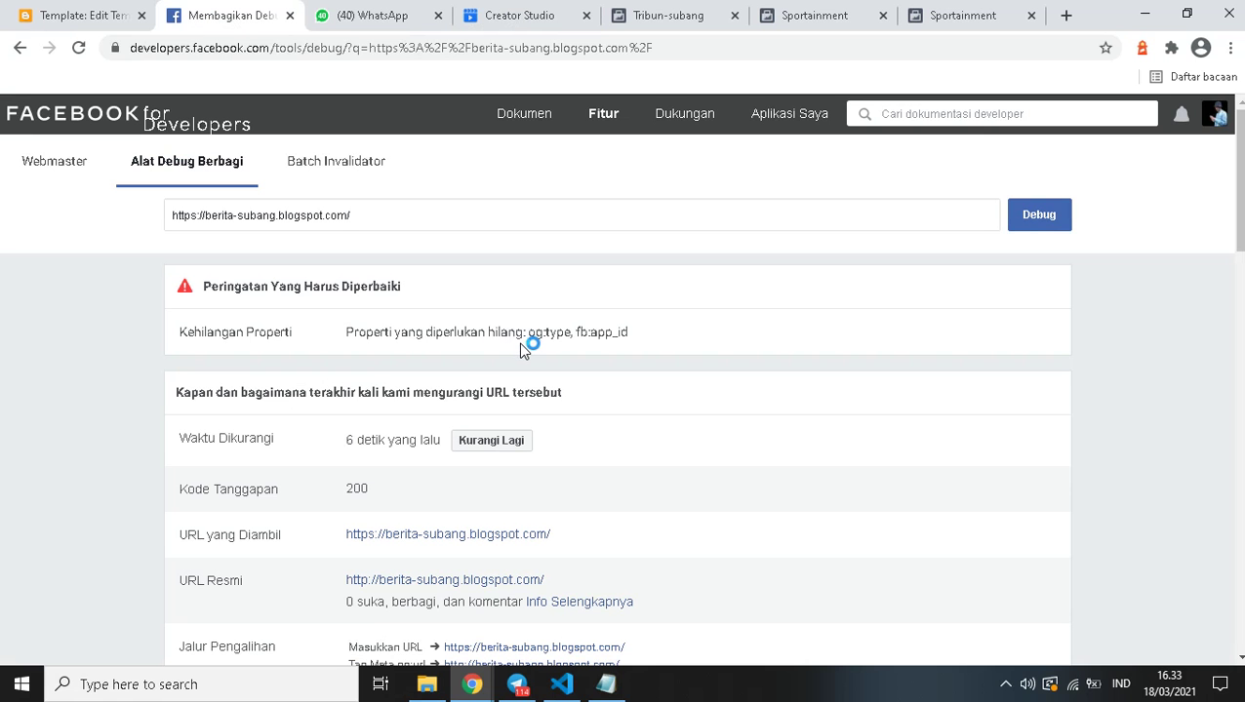
Step: Highlight og:type in the Sharing Debugger's warning, switch to Blogger and search the Kreator Subang theme's HTML for "og:type"
{"action": "left_click_drag", "start_coordinate": [531, 335], "coordinate": [567, 341]}
{"action": "left_click", "coordinate": [70, 16]}
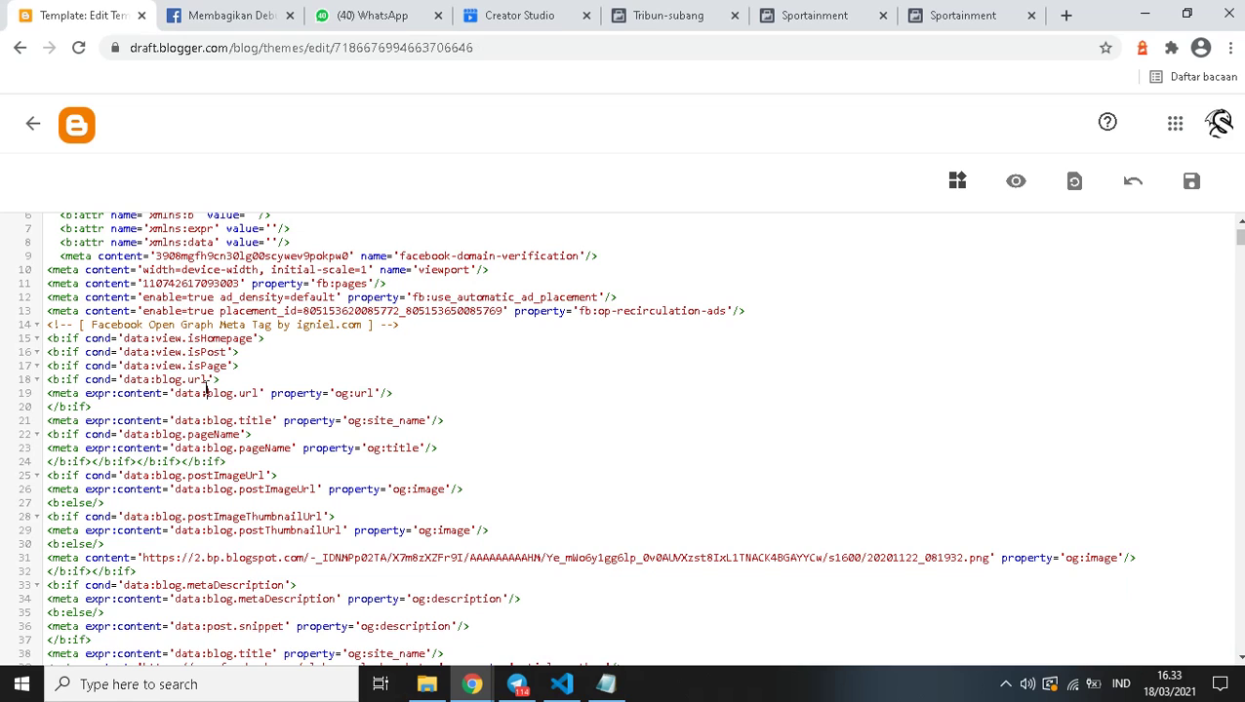
{"action": "key", "text": "ctrl+f"}
{"action": "type", "text": "og:type"}
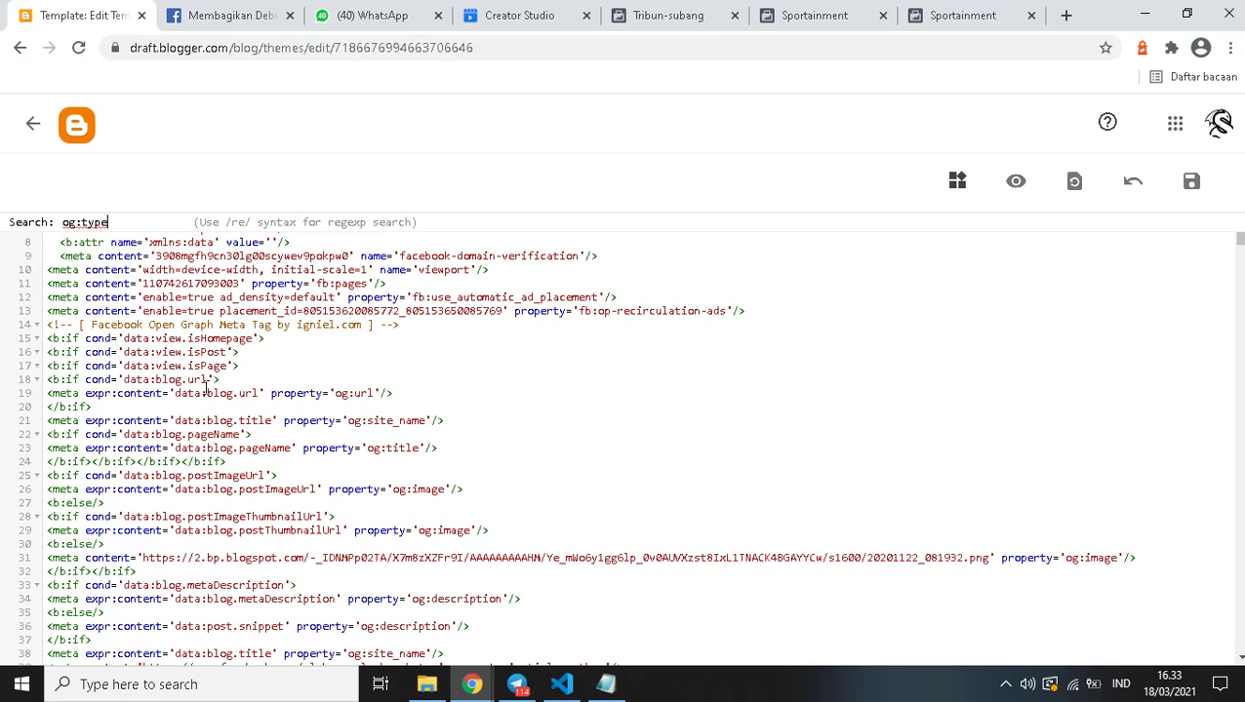
{"action": "key", "text": "Return"}
{"action": "scroll", "coordinate": [208, 605], "scroll_direction": "down", "scroll_amount": 3}
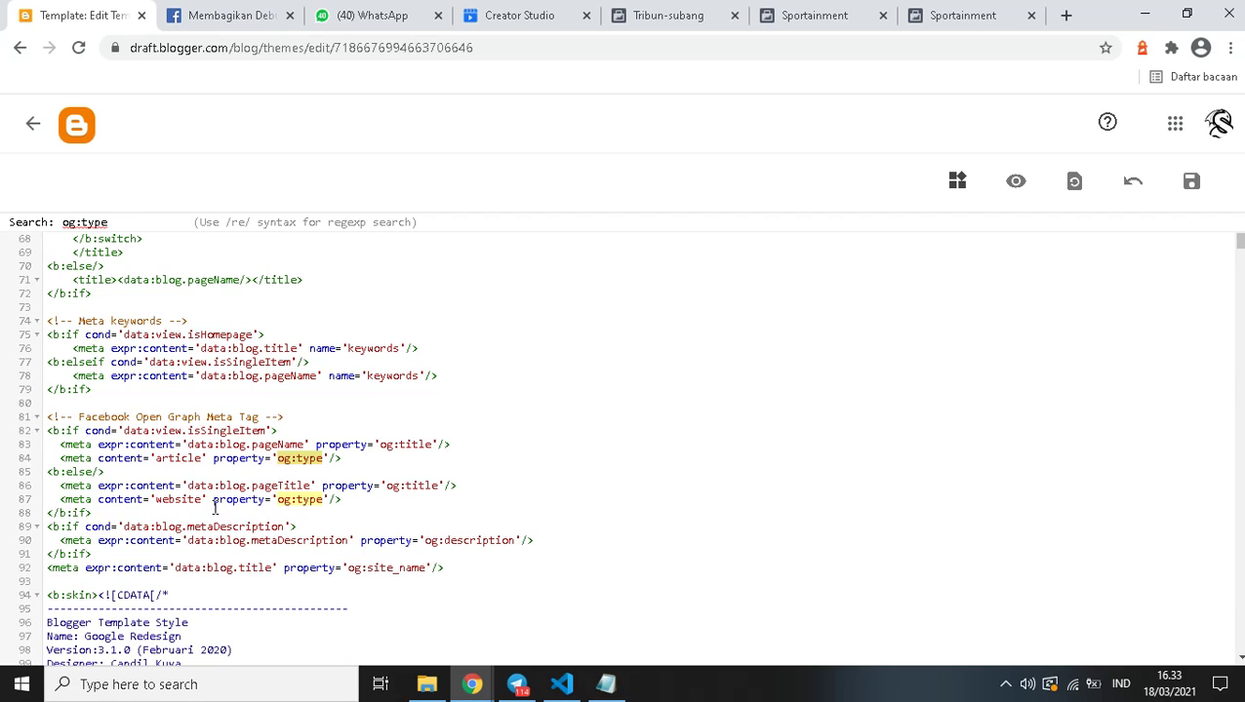
Step: Copy the Facebook Open Graph block from the data:view.isSingleItem condition through the og:site_name meta tag
{"action": "left_click", "coordinate": [45, 429]}
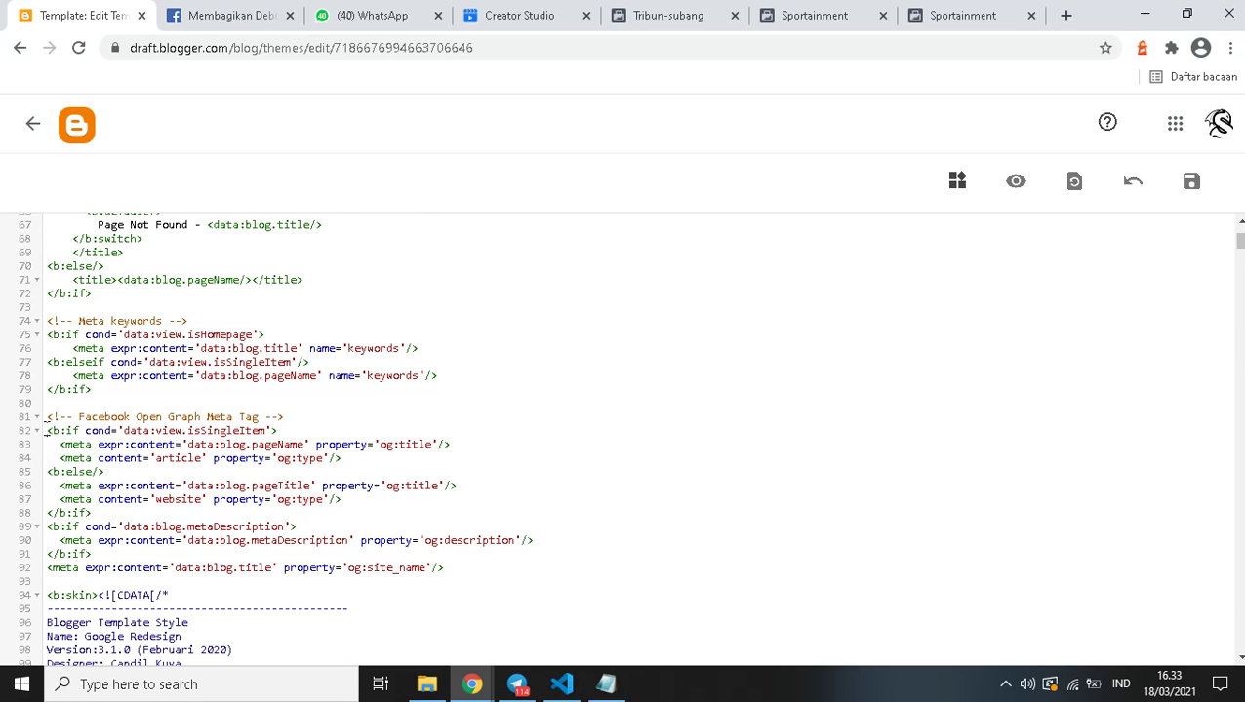
{"action": "left_click_drag", "start_coordinate": [46, 429], "coordinate": [439, 568]}
{"action": "key", "text": "ctrl+c"}
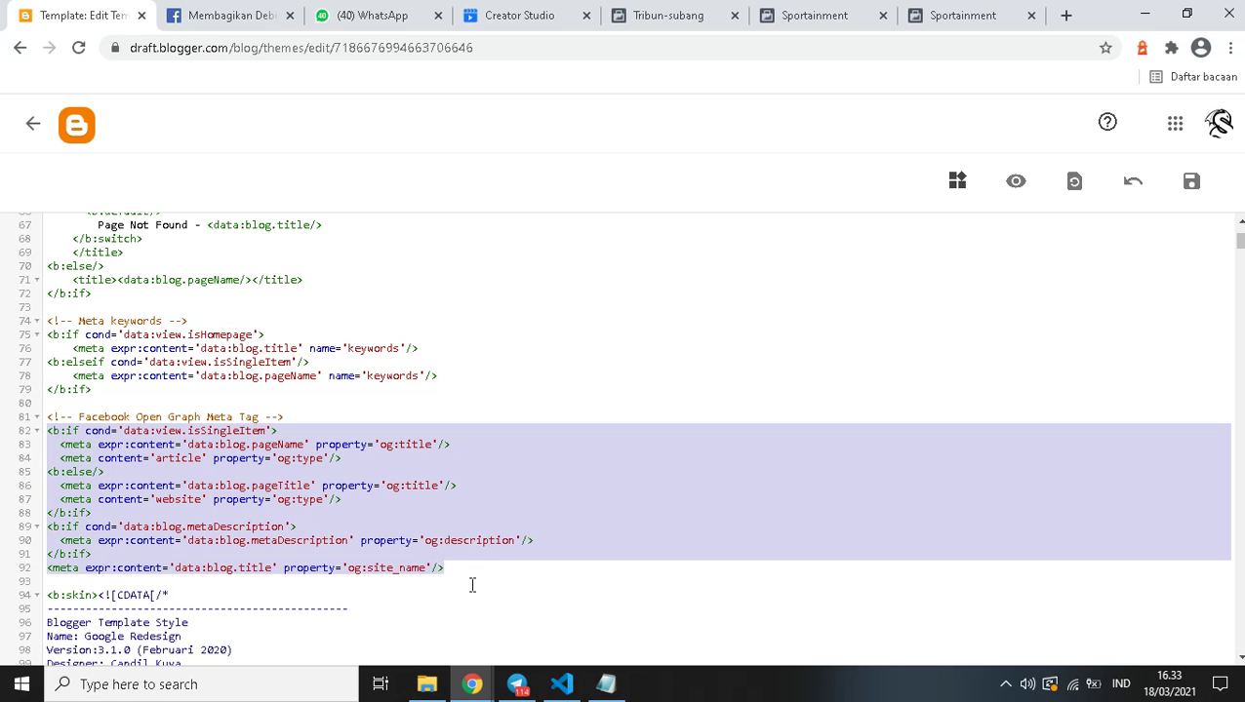
Step: Review the fb:app_id area of the theme's HTML and recheck the missing properties in the Sharing Debugger before returning to Blogger
{"action": "scroll", "coordinate": [144, 383], "scroll_direction": "up", "scroll_amount": 3}
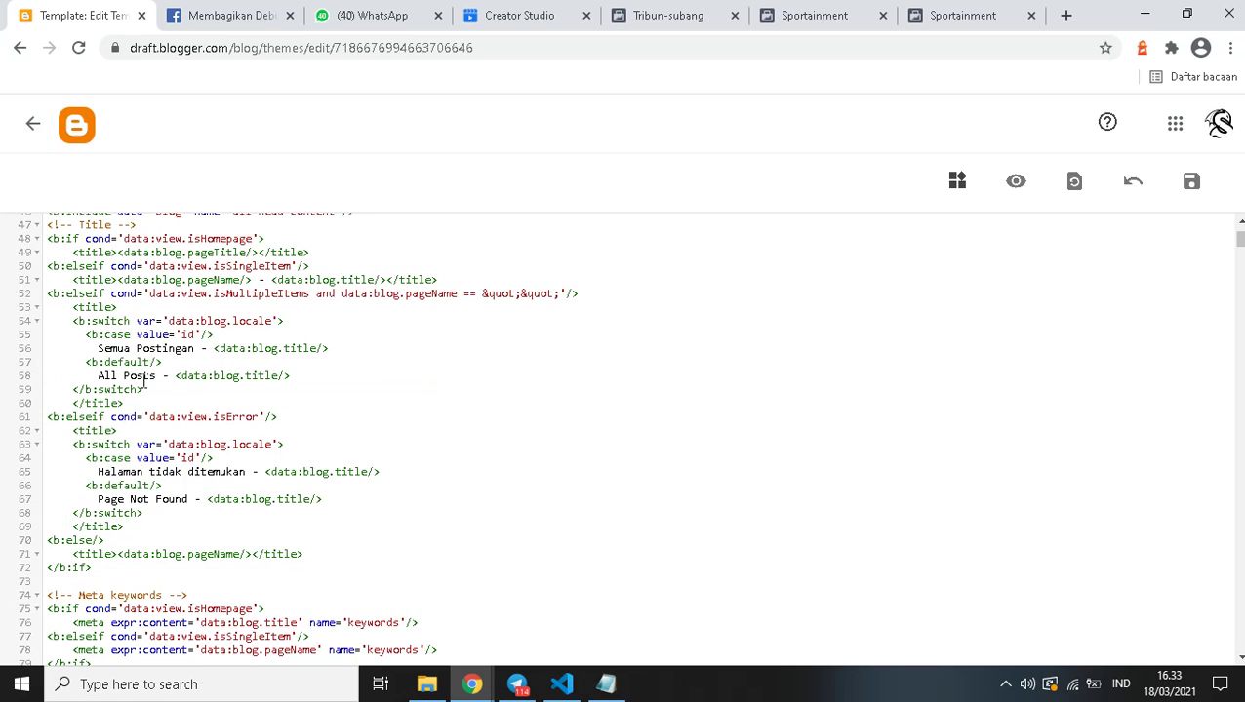
{"action": "scroll", "coordinate": [144, 383], "scroll_direction": "up", "scroll_amount": 5}
{"action": "scroll", "coordinate": [160, 448], "scroll_direction": "down", "scroll_amount": 2}
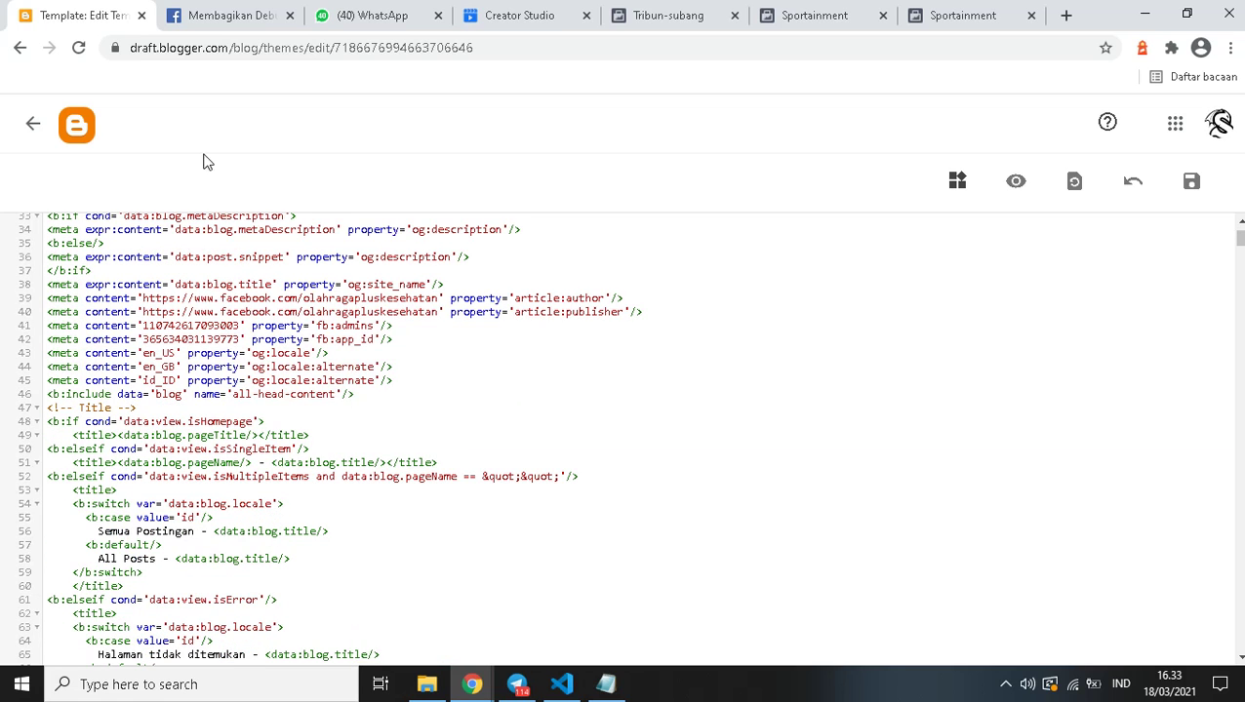
{"action": "left_click", "coordinate": [191, 9]}
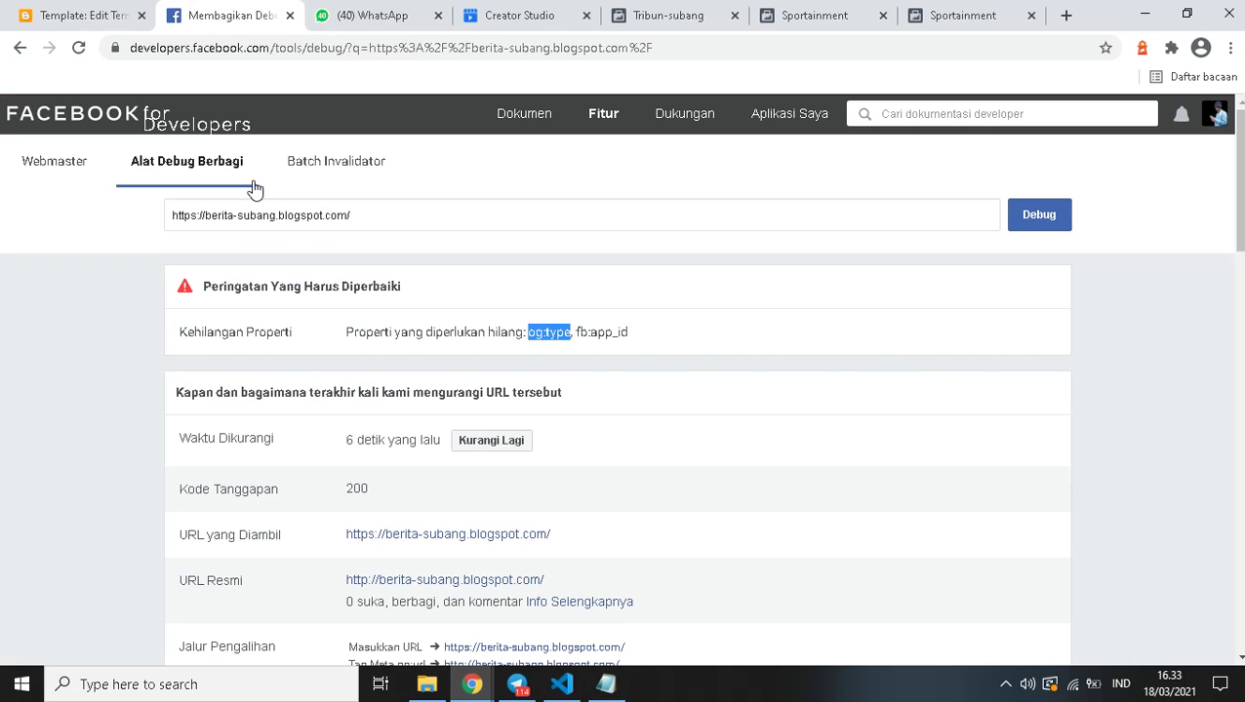
{"action": "left_click", "coordinate": [83, 12]}
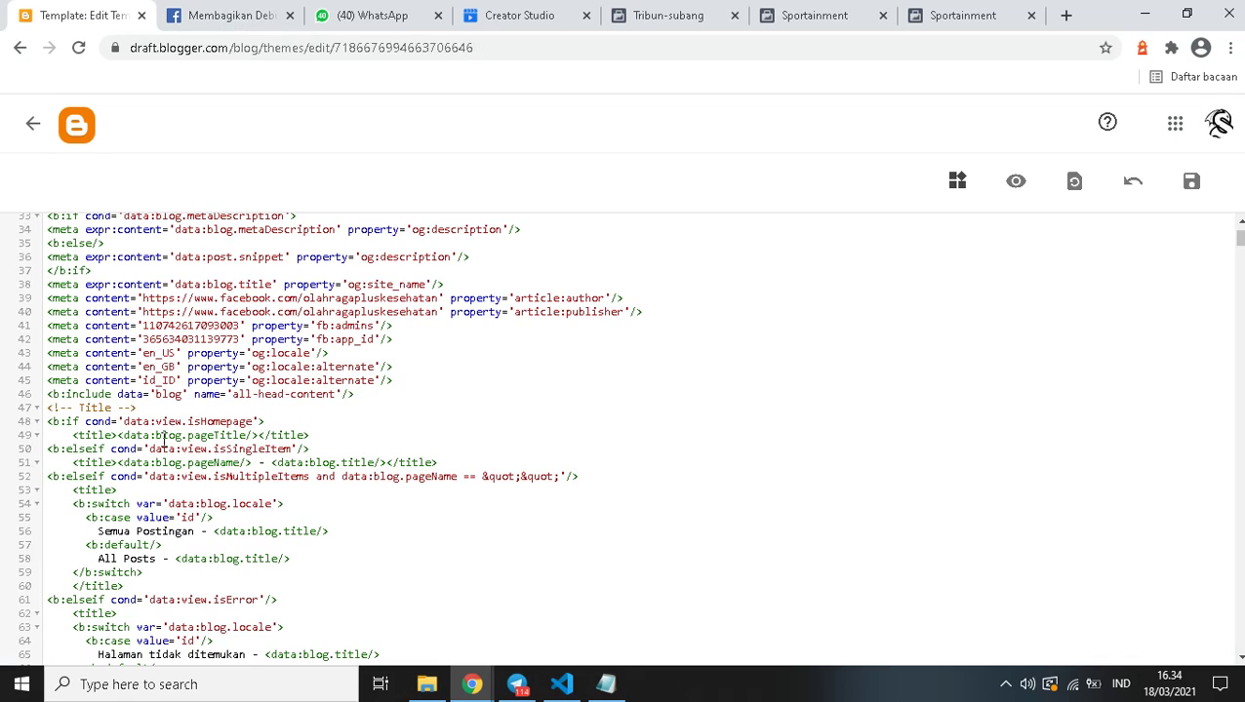
Step: Leave the HTML editor, switch to the Berita Subang blog and open its theme for HTML editing
{"action": "left_click", "coordinate": [32, 124]}
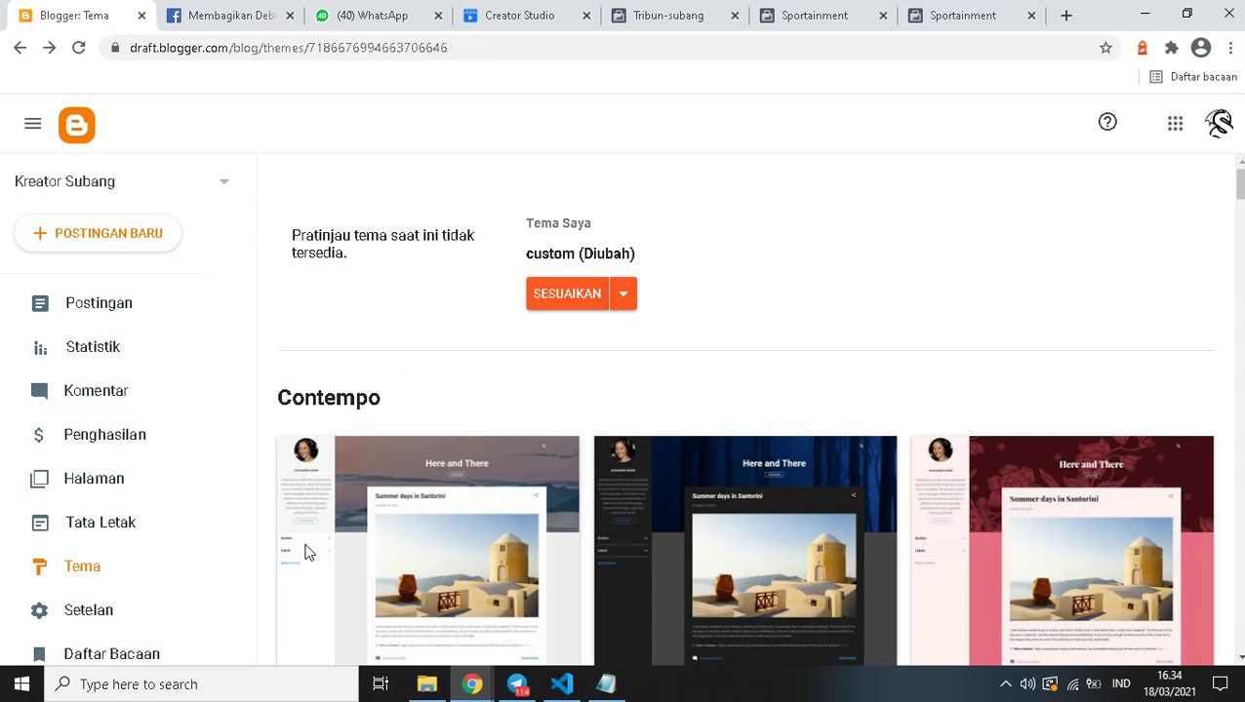
{"action": "left_click", "coordinate": [109, 189]}
{"action": "scroll", "coordinate": [98, 376], "scroll_direction": "down", "scroll_amount": 9}
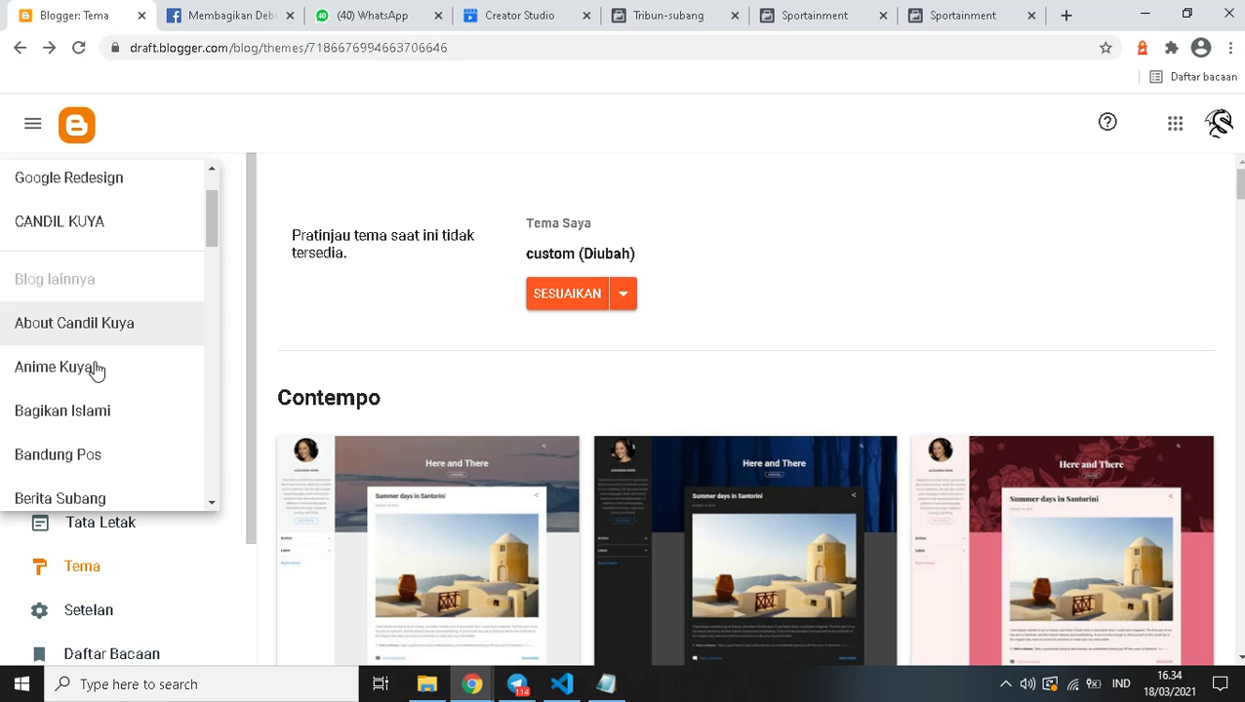
{"action": "scroll", "coordinate": [90, 366], "scroll_direction": "down", "scroll_amount": 8}
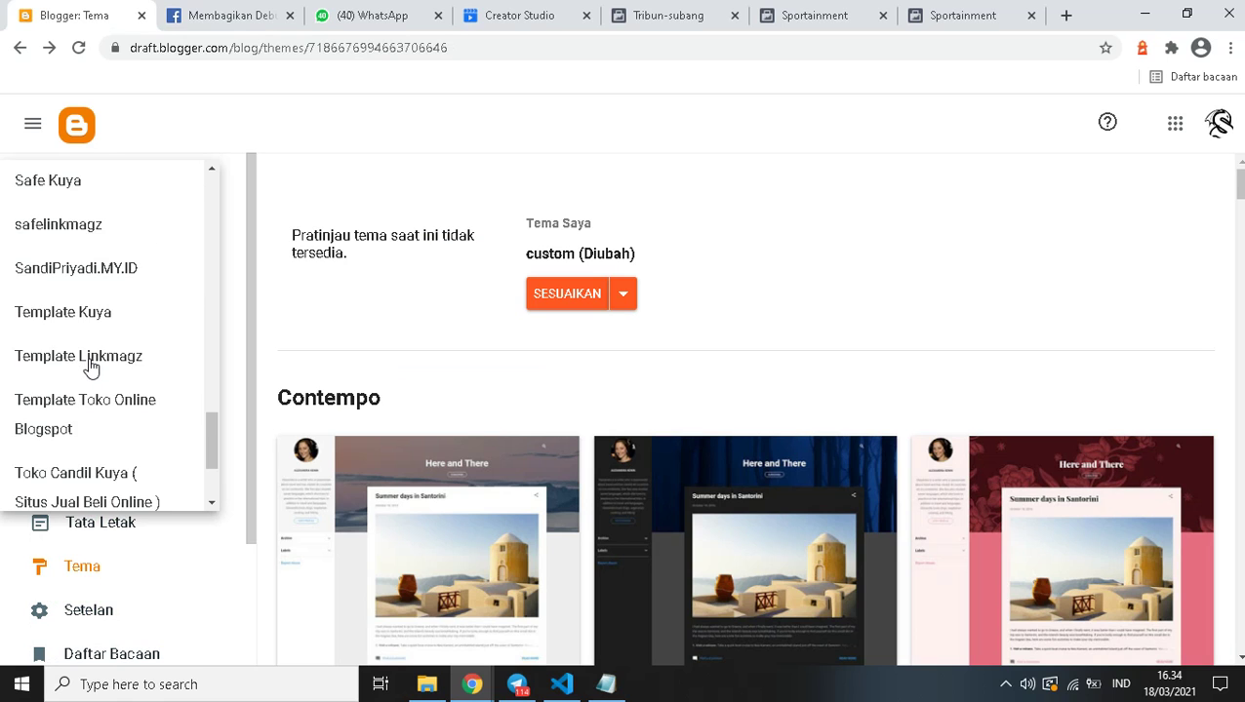
{"action": "scroll", "coordinate": [90, 366], "scroll_direction": "up", "scroll_amount": 3}
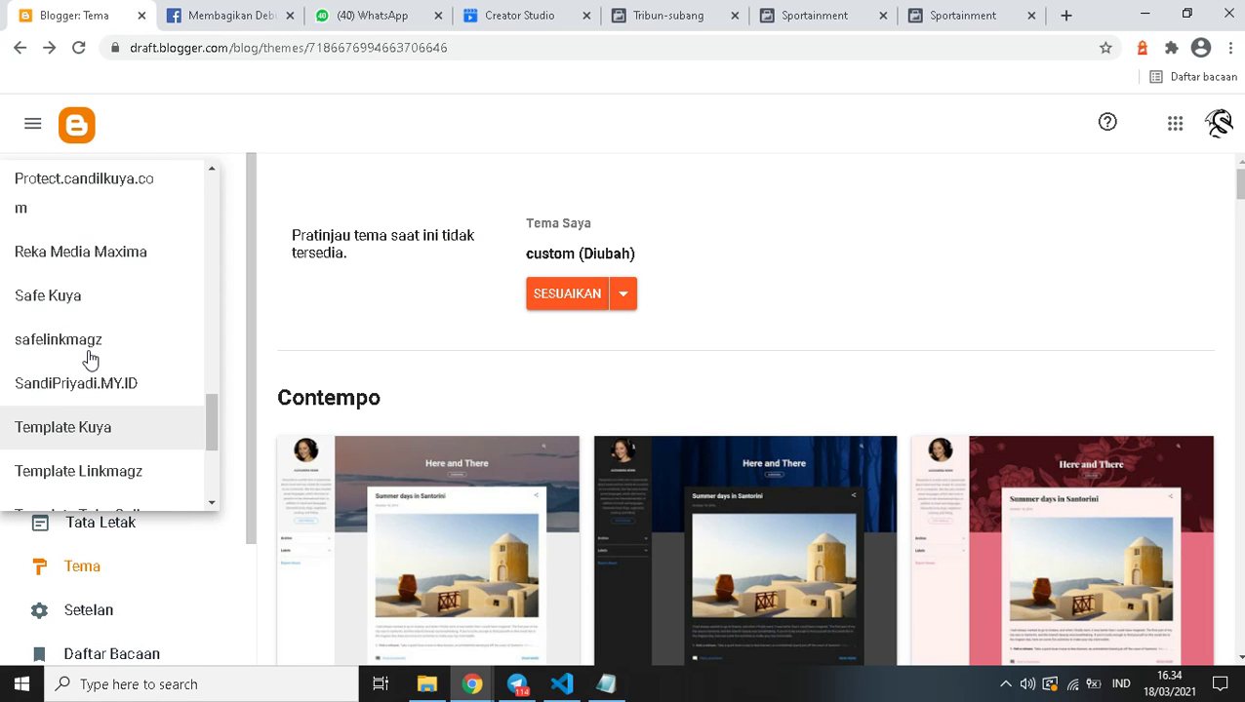
{"action": "scroll", "coordinate": [91, 360], "scroll_direction": "up", "scroll_amount": 5}
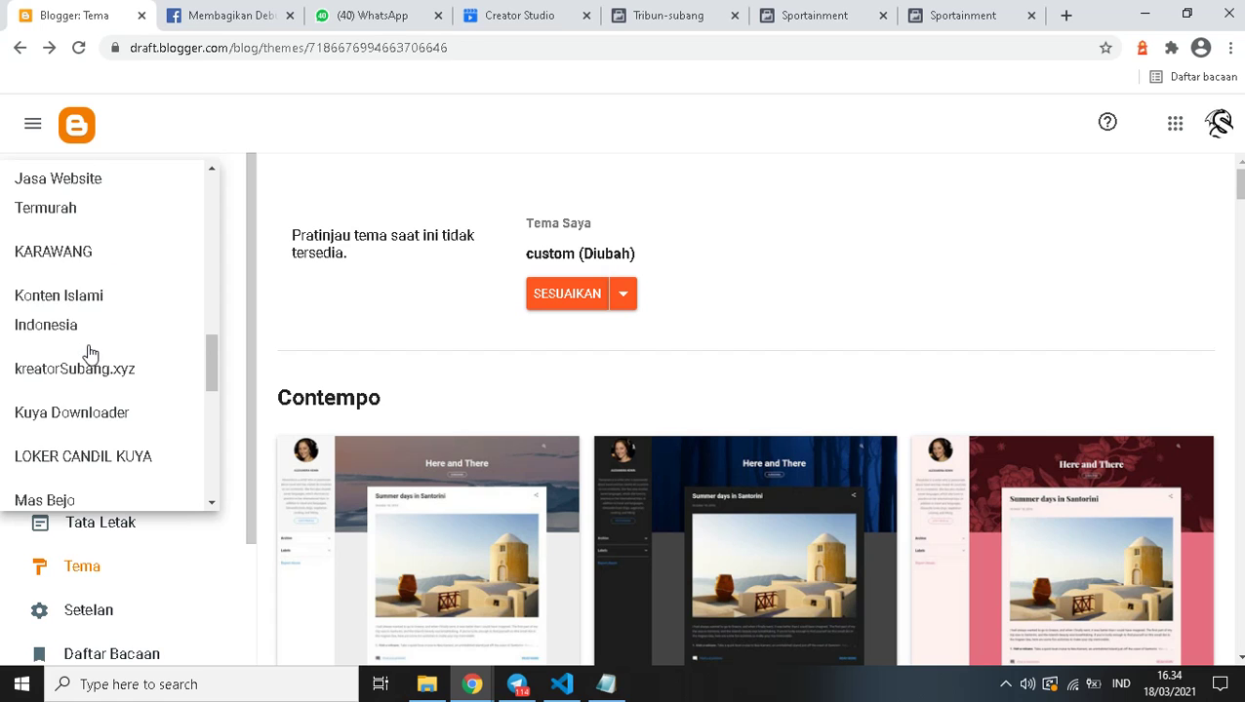
{"action": "scroll", "coordinate": [91, 307], "scroll_direction": "up", "scroll_amount": 1}
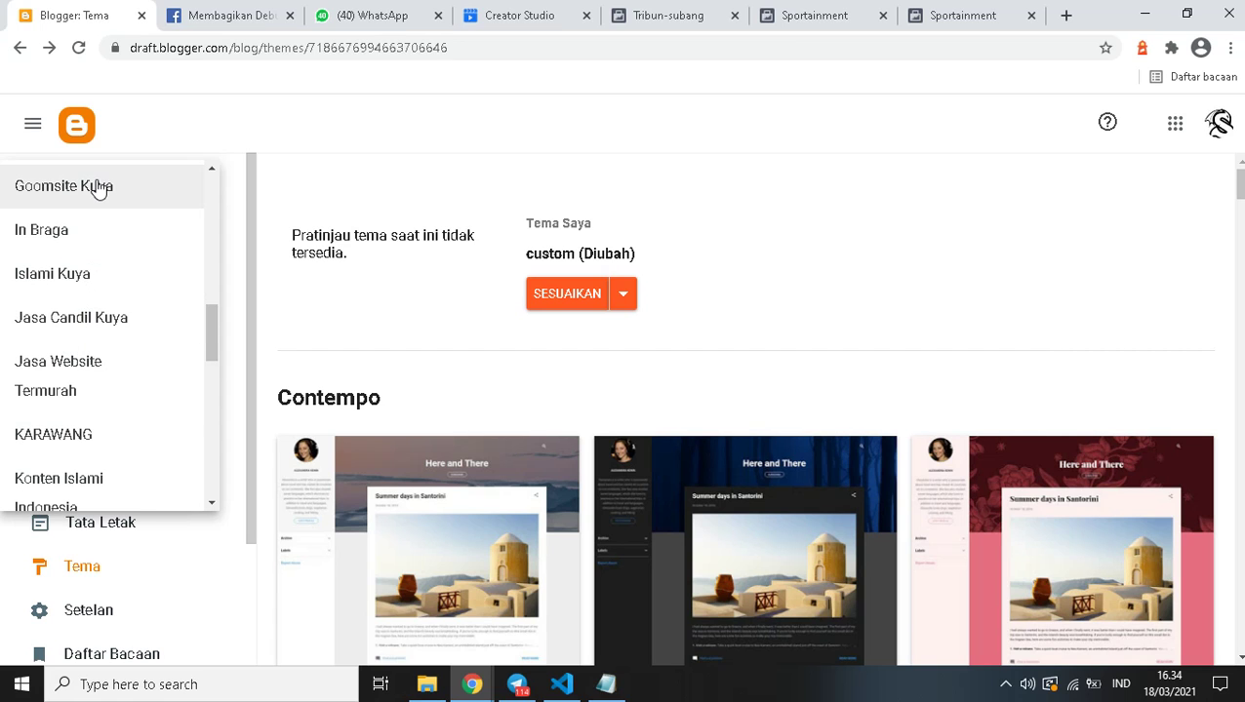
{"action": "scroll", "coordinate": [78, 312], "scroll_direction": "up", "scroll_amount": 2}
{"action": "scroll", "coordinate": [74, 308], "scroll_direction": "up", "scroll_amount": 2}
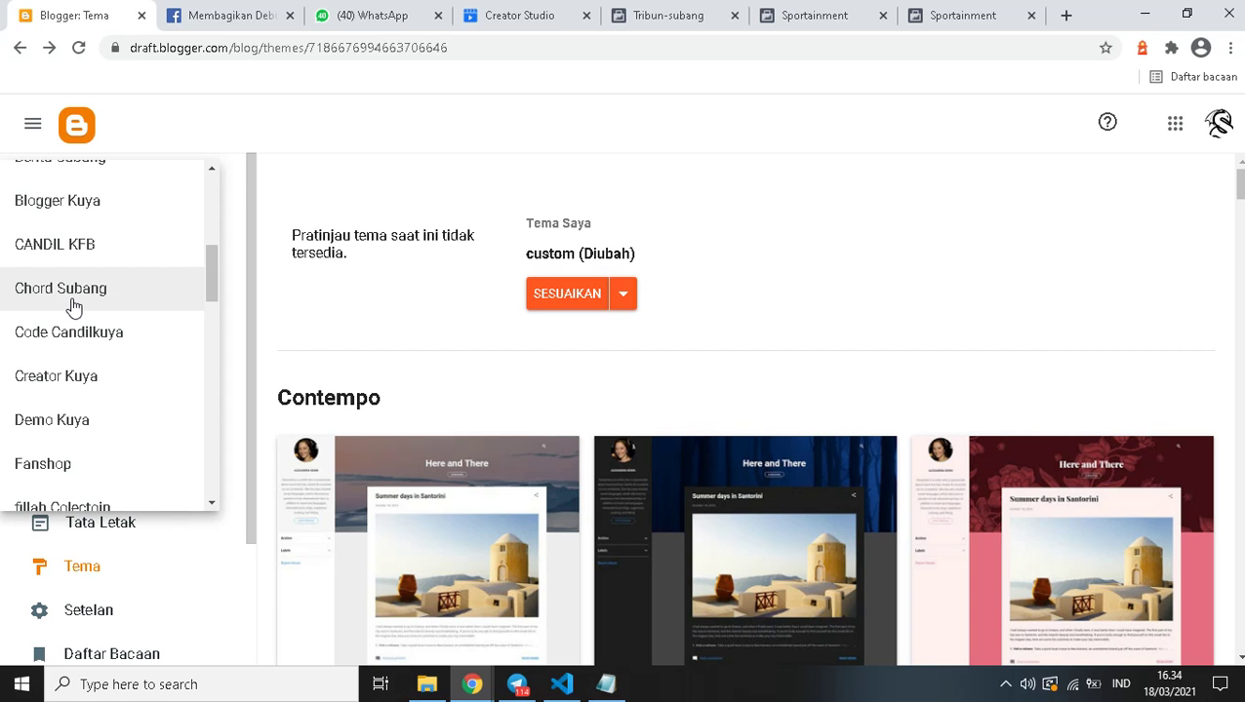
{"action": "scroll", "coordinate": [74, 308], "scroll_direction": "up", "scroll_amount": 2}
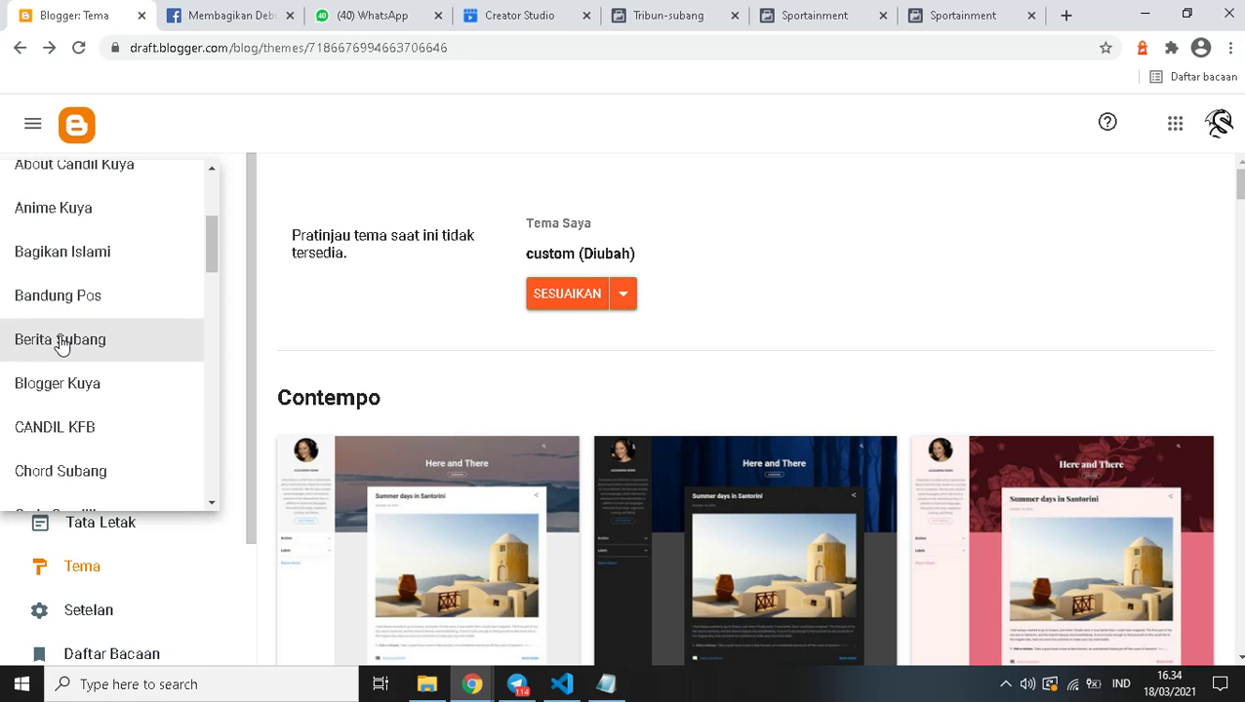
{"action": "left_click", "coordinate": [60, 341]}
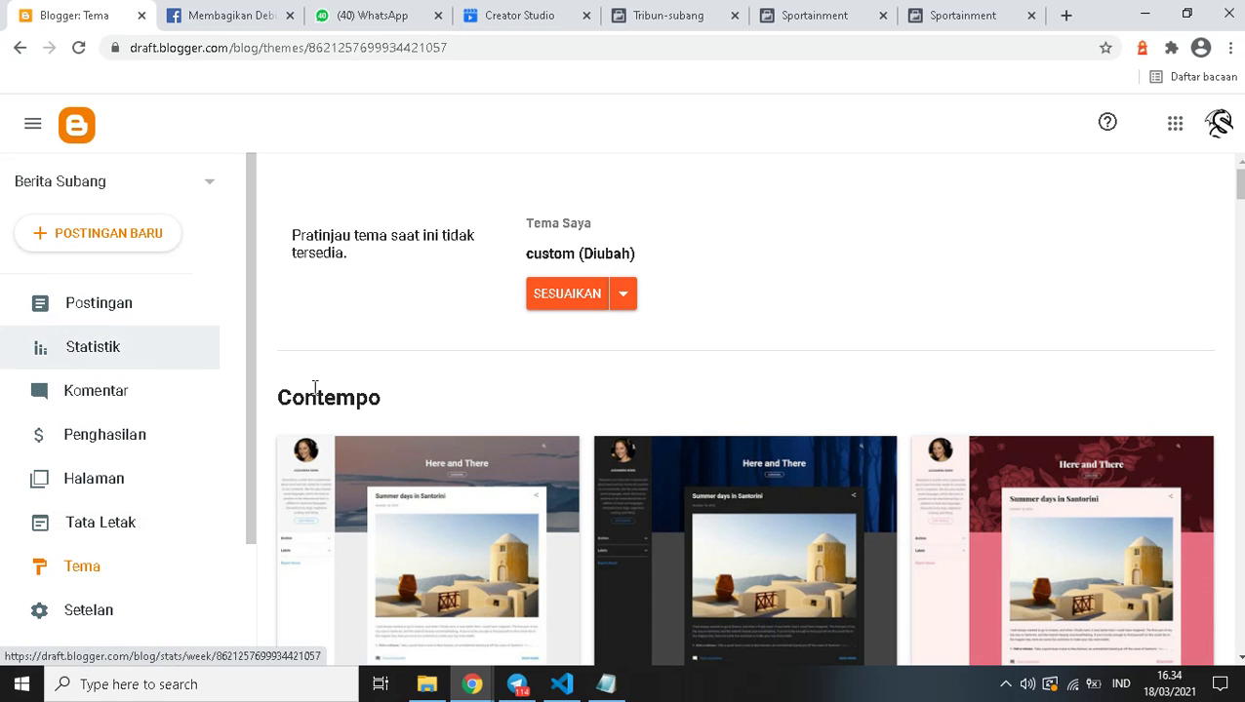
{"action": "left_click", "coordinate": [623, 294]}
{"action": "left_click", "coordinate": [426, 449]}
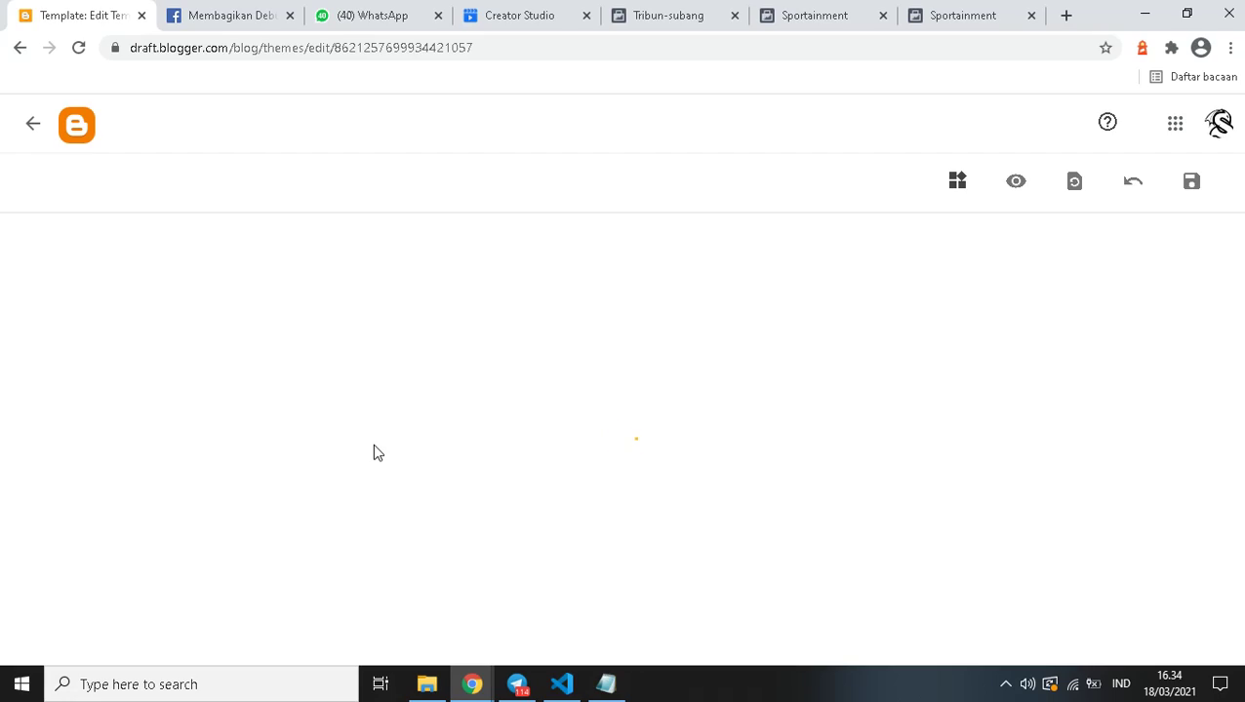
Step: Paste the copied Open Graph block on a new line below the data:view.isError redirect script and save the theme
{"action": "scroll", "coordinate": [199, 438], "scroll_direction": "up", "scroll_amount": 1}
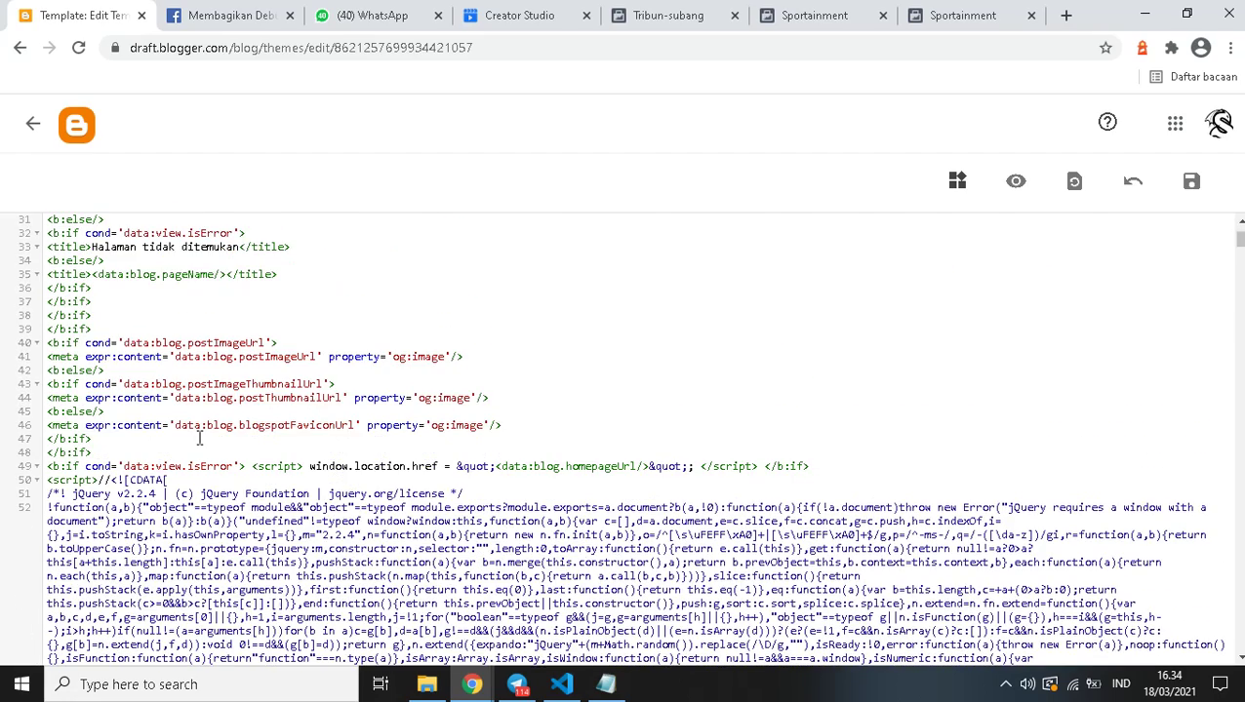
{"action": "scroll", "coordinate": [197, 434], "scroll_direction": "up", "scroll_amount": 5}
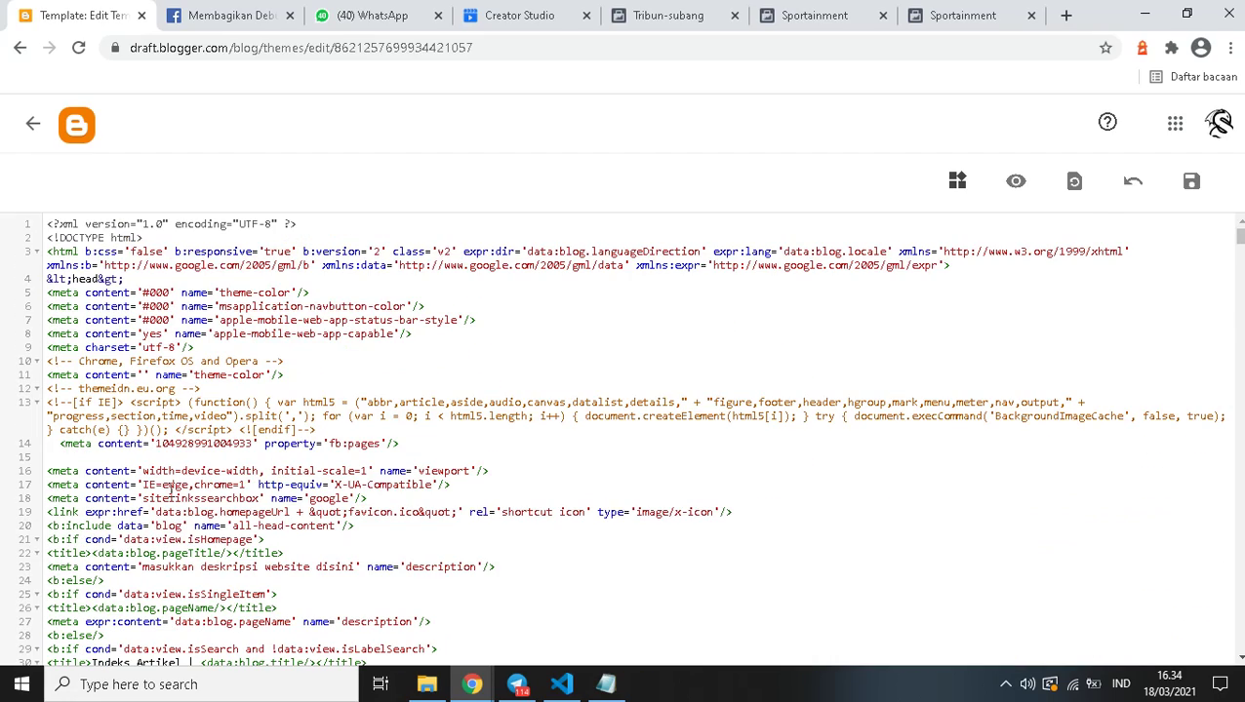
{"action": "scroll", "coordinate": [142, 415], "scroll_direction": "down", "scroll_amount": 4}
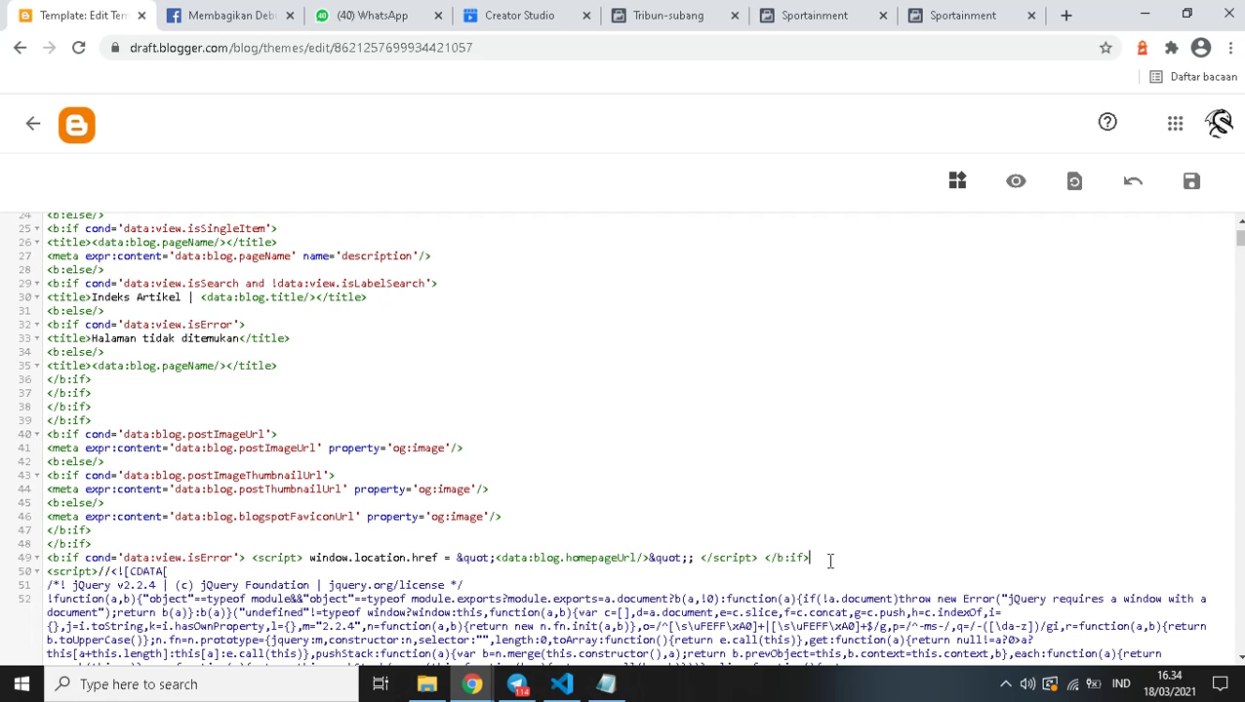
{"action": "key", "text": "Return"}
{"action": "key", "text": "ctrl+v"}
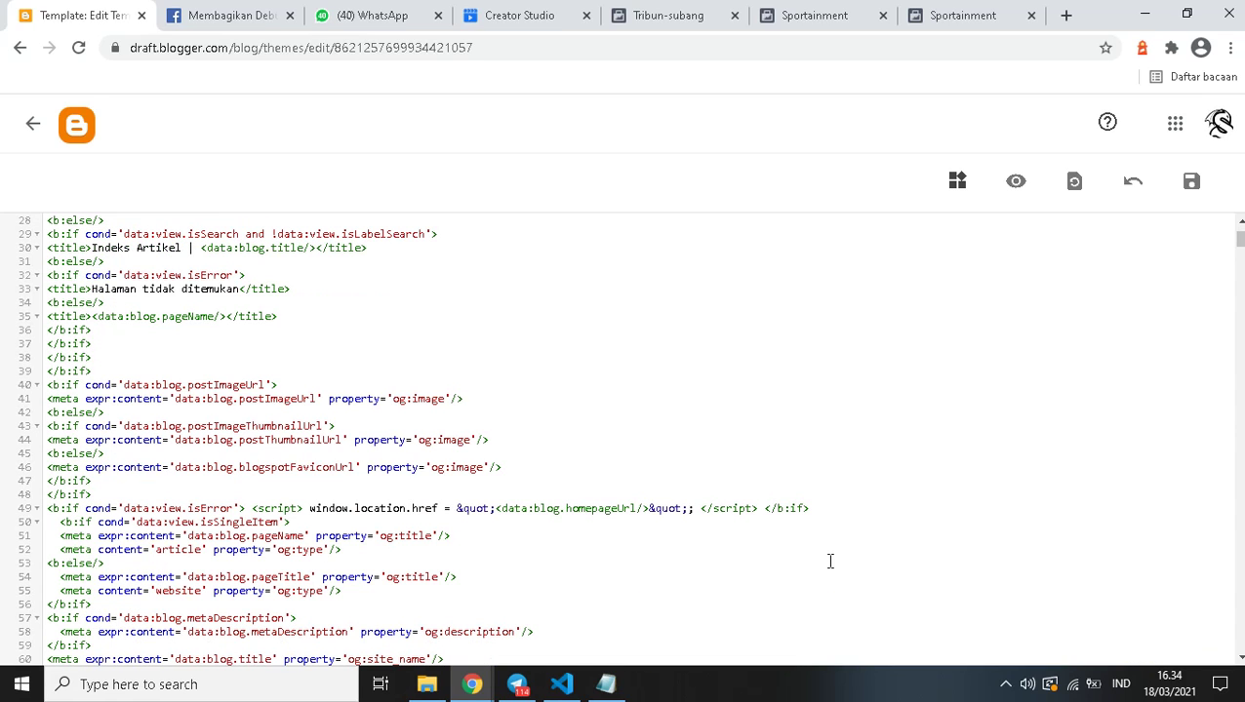
{"action": "left_click", "coordinate": [1191, 184]}
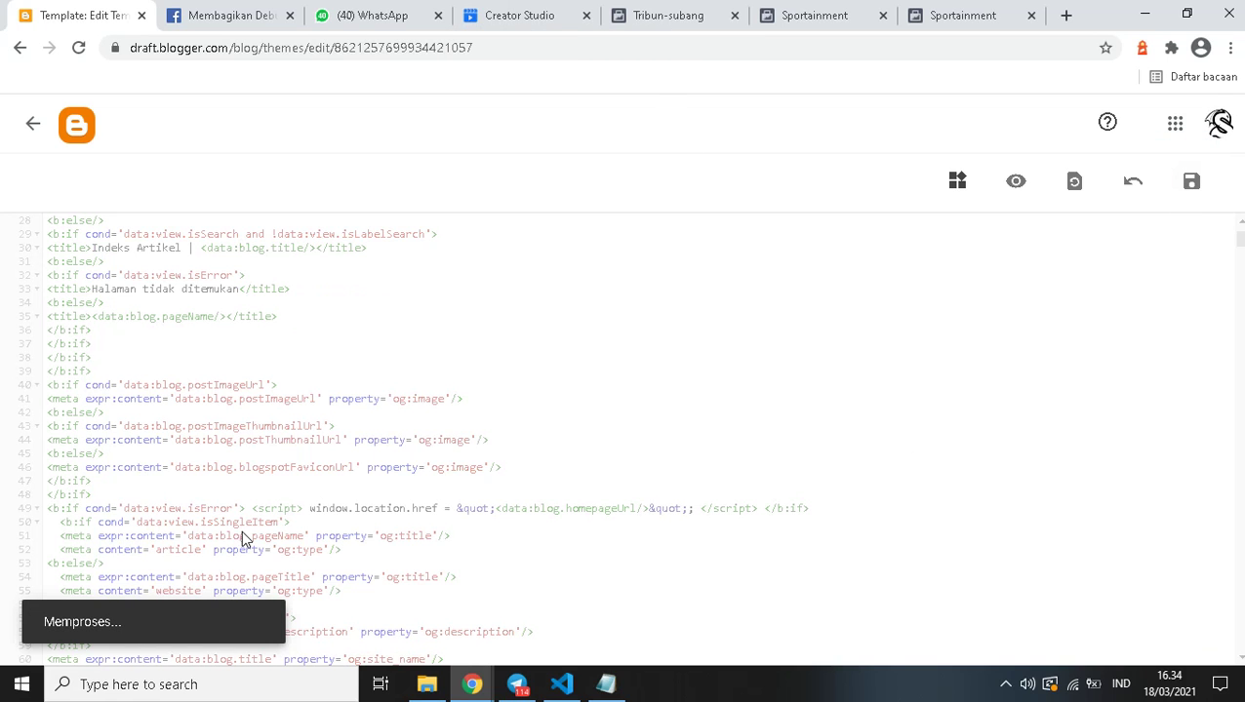
Step: Switch to the Sharing Debugger and review the warning that lists the properties to fix
{"action": "left_click", "coordinate": [231, 17]}
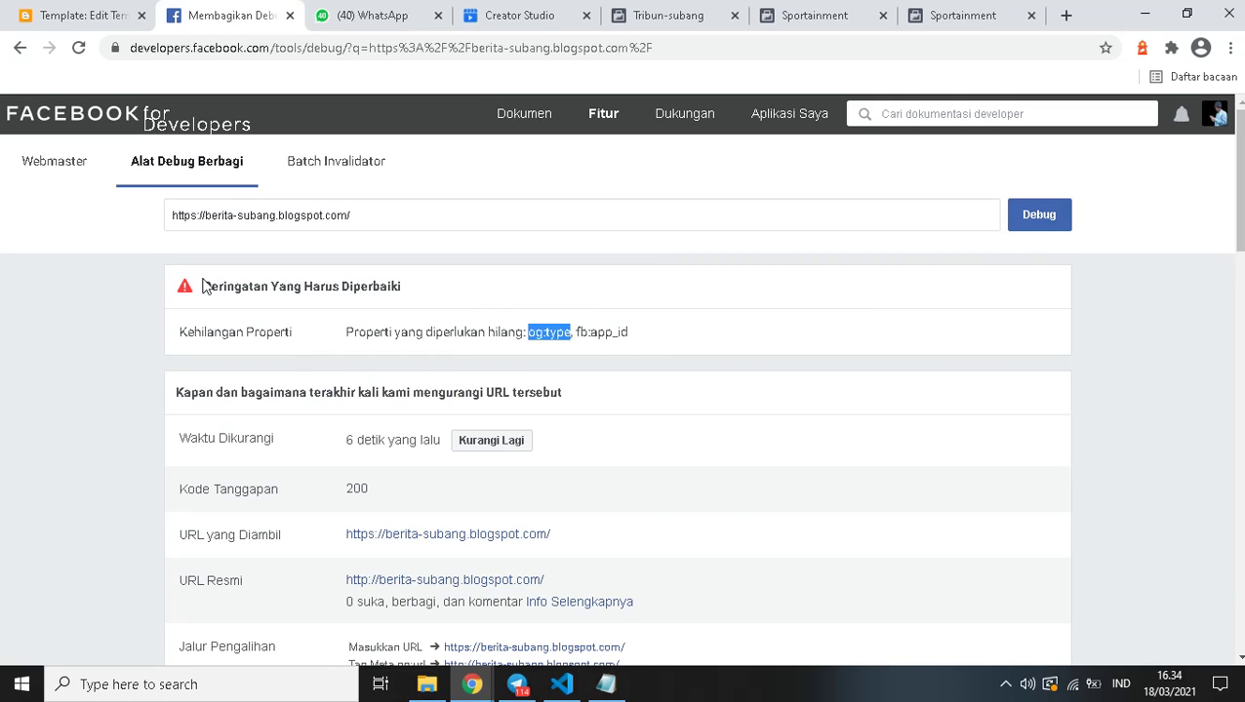
{"action": "left_click_drag", "start_coordinate": [203, 285], "coordinate": [400, 282]}
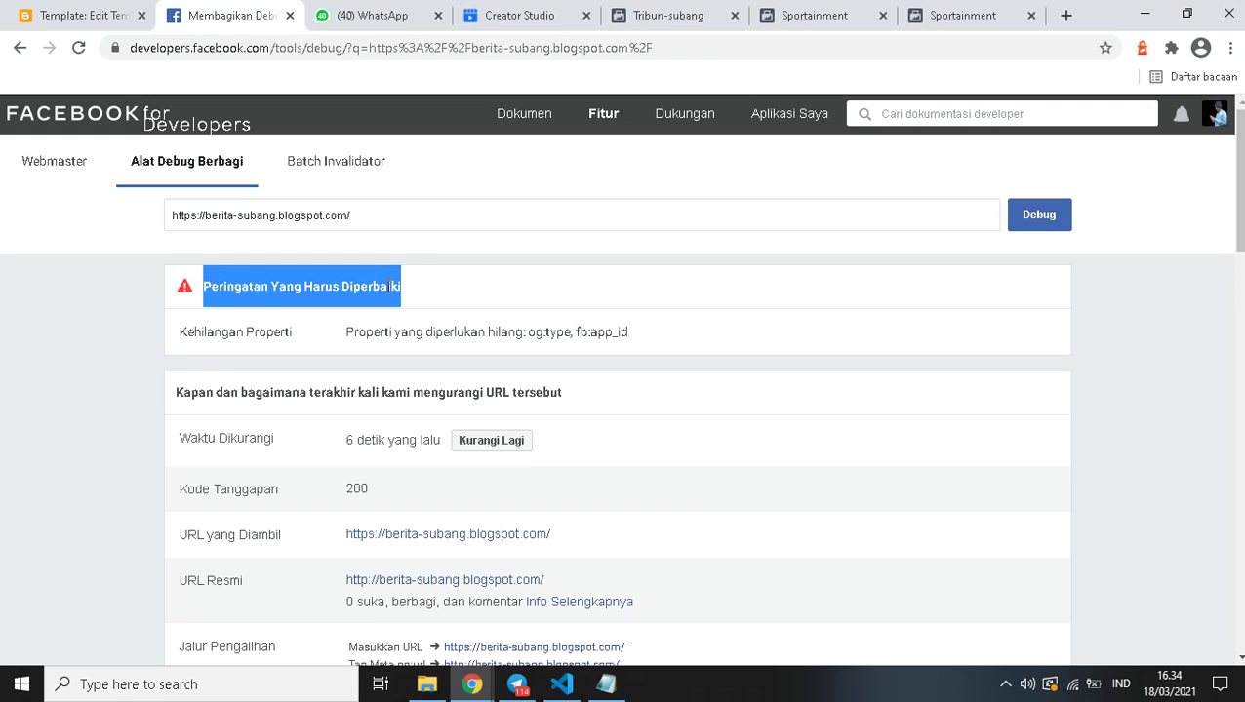
{"action": "left_click", "coordinate": [372, 283]}
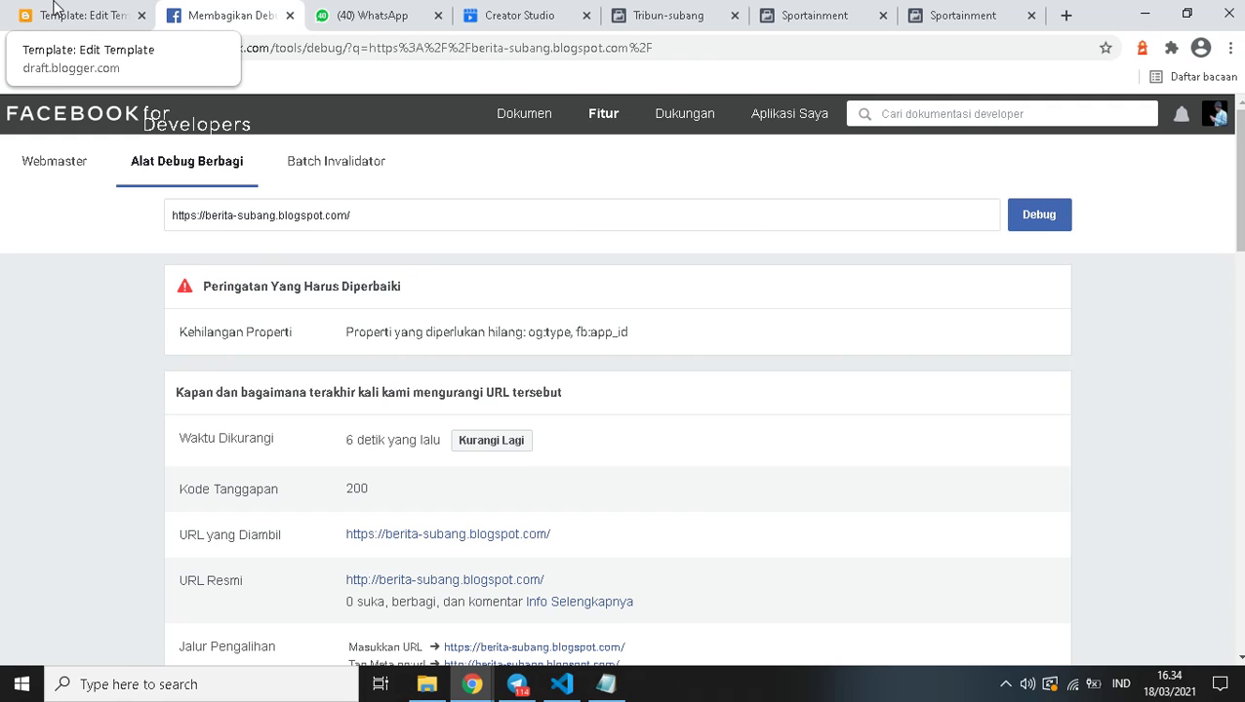
Step: Return to Blogger, switch to the Kreator Subang blog and open its theme for HTML editing
{"action": "left_click", "coordinate": [55, 8]}
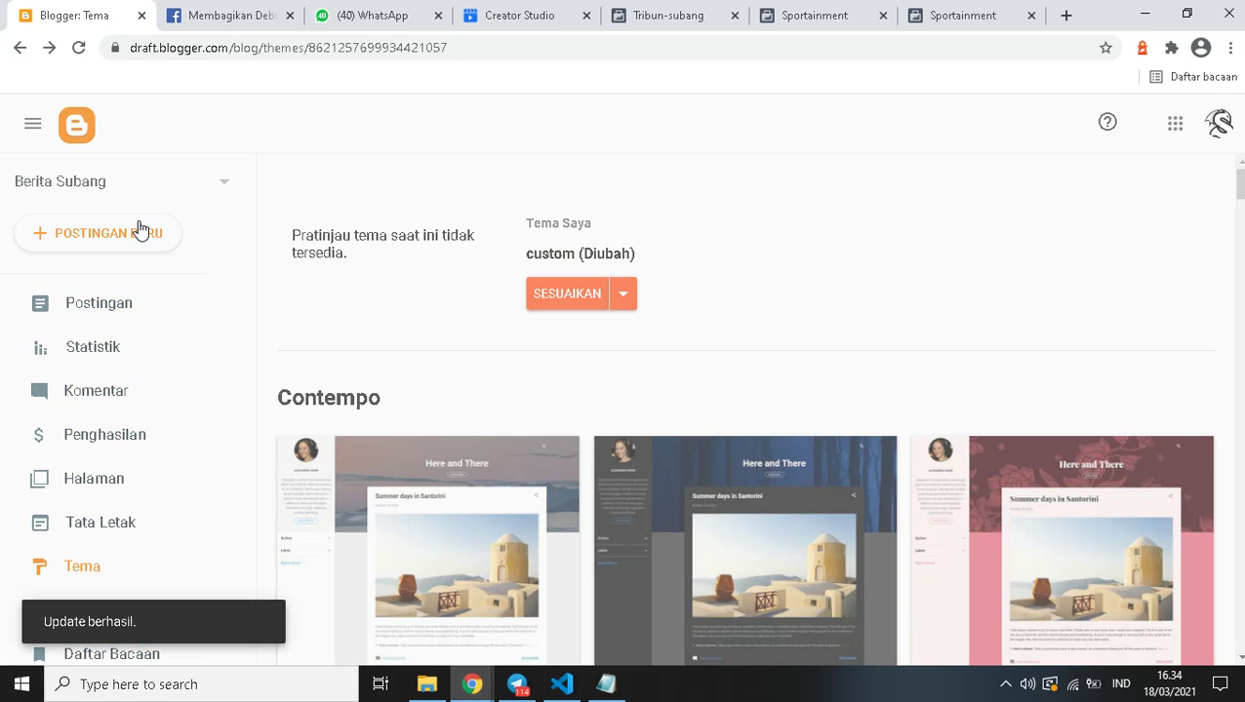
{"action": "left_click", "coordinate": [138, 193]}
{"action": "scroll", "coordinate": [138, 199], "scroll_direction": "up", "scroll_amount": 5}
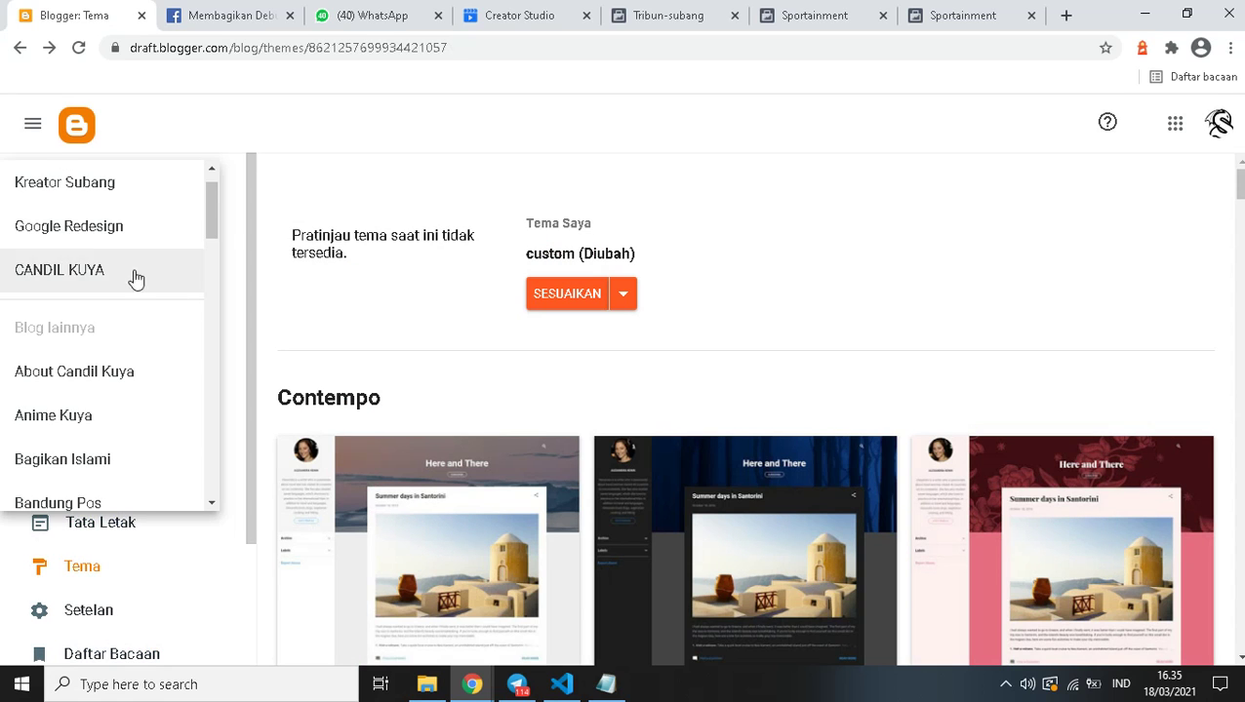
{"action": "left_click", "coordinate": [88, 244]}
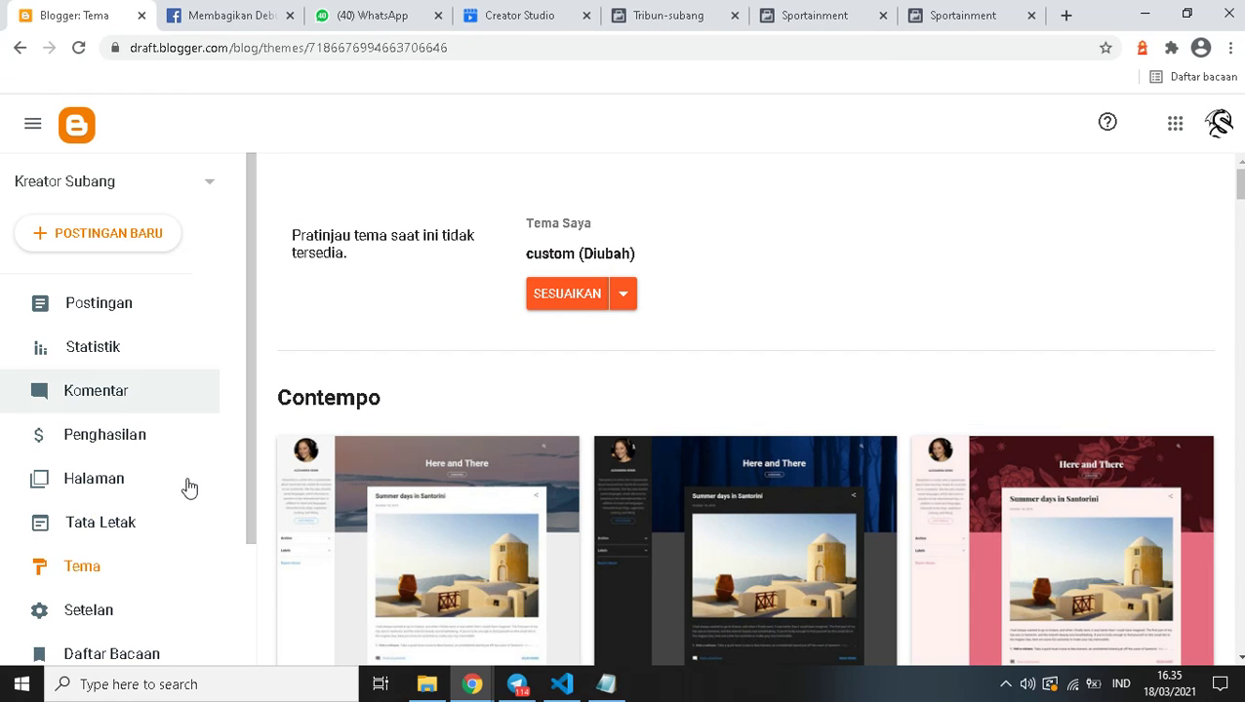
{"action": "left_click", "coordinate": [627, 308]}
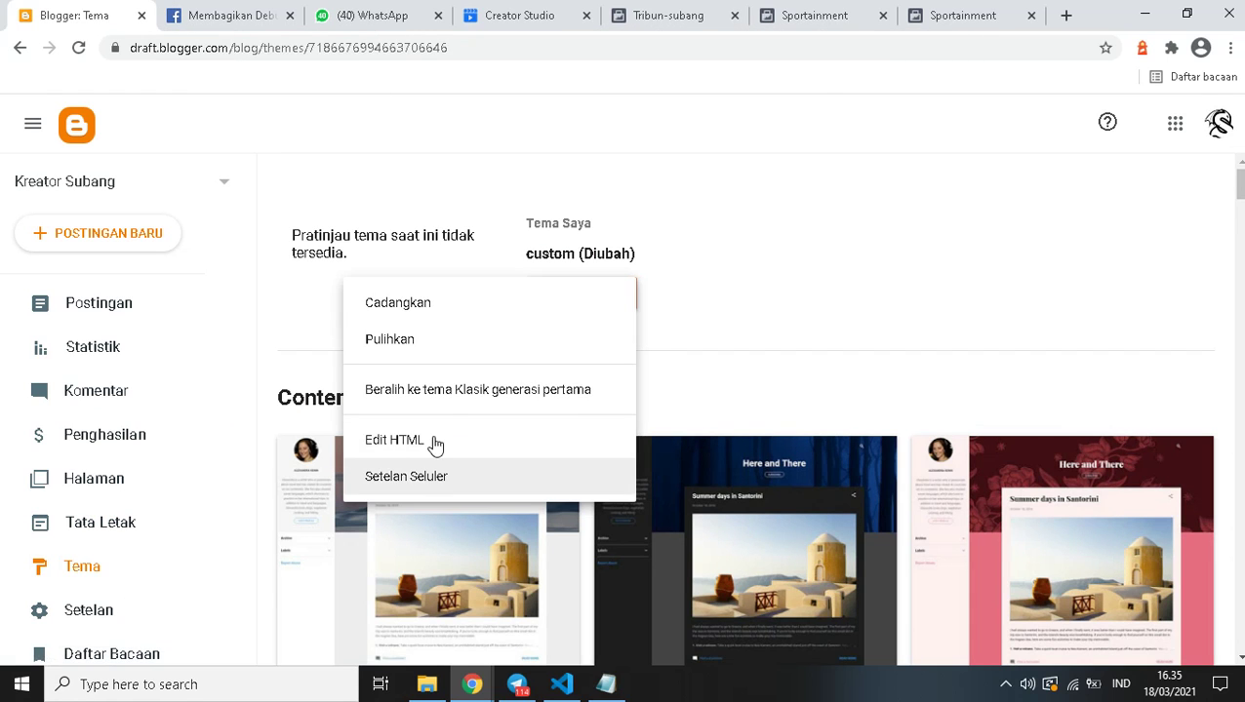
{"action": "left_click", "coordinate": [428, 441]}
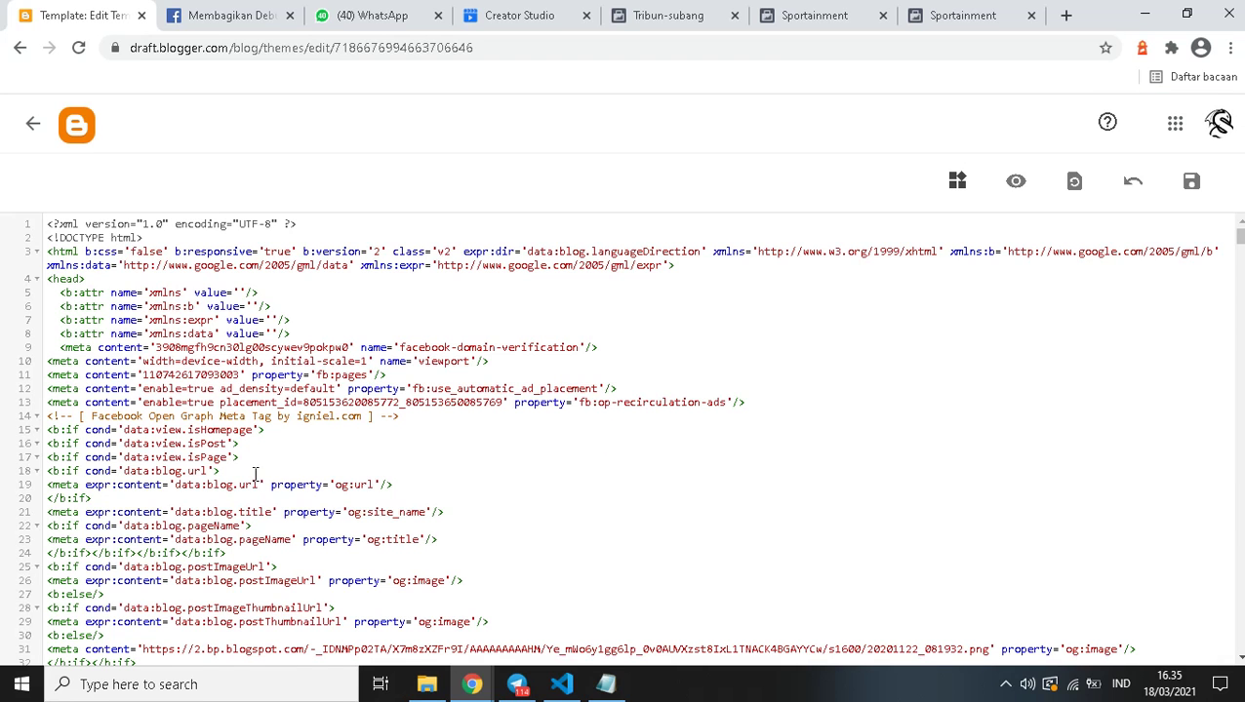
Step: Select the entire fb:app_id meta tag line in the Kreator Subang theme's HTML, then leave the editor
{"action": "scroll", "coordinate": [222, 456], "scroll_direction": "down", "scroll_amount": 3}
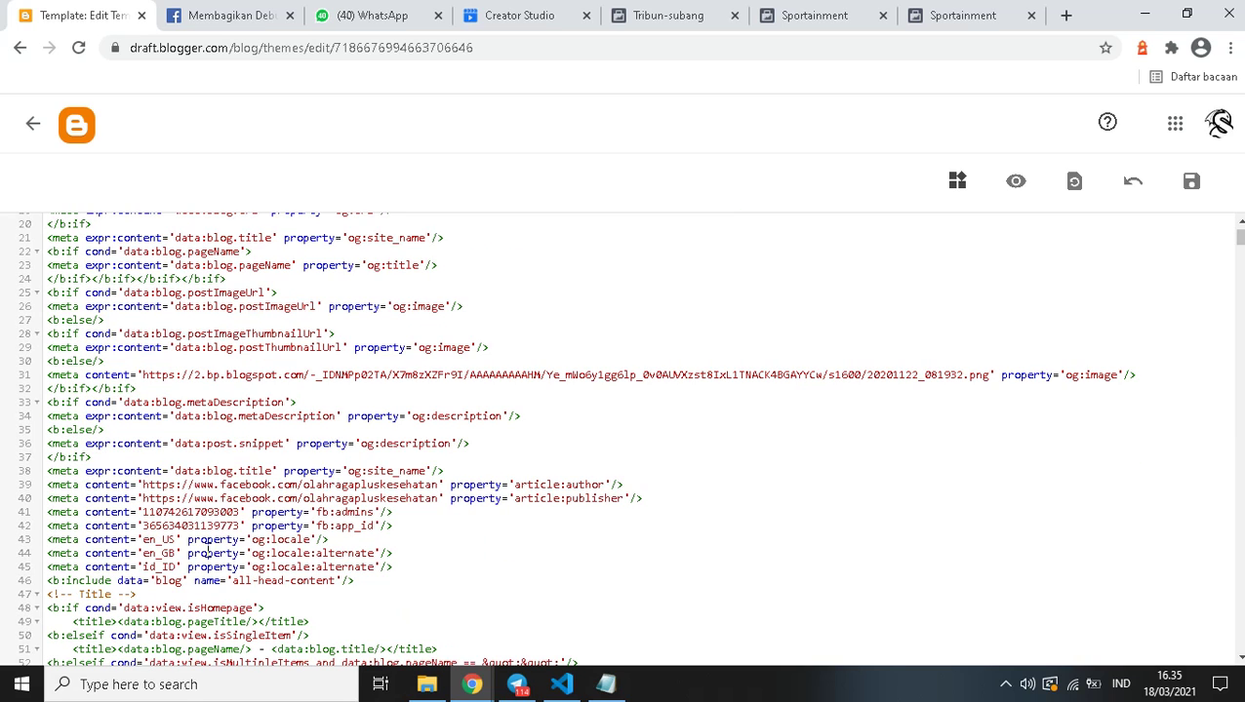
{"action": "triple_click", "coordinate": [208, 526]}
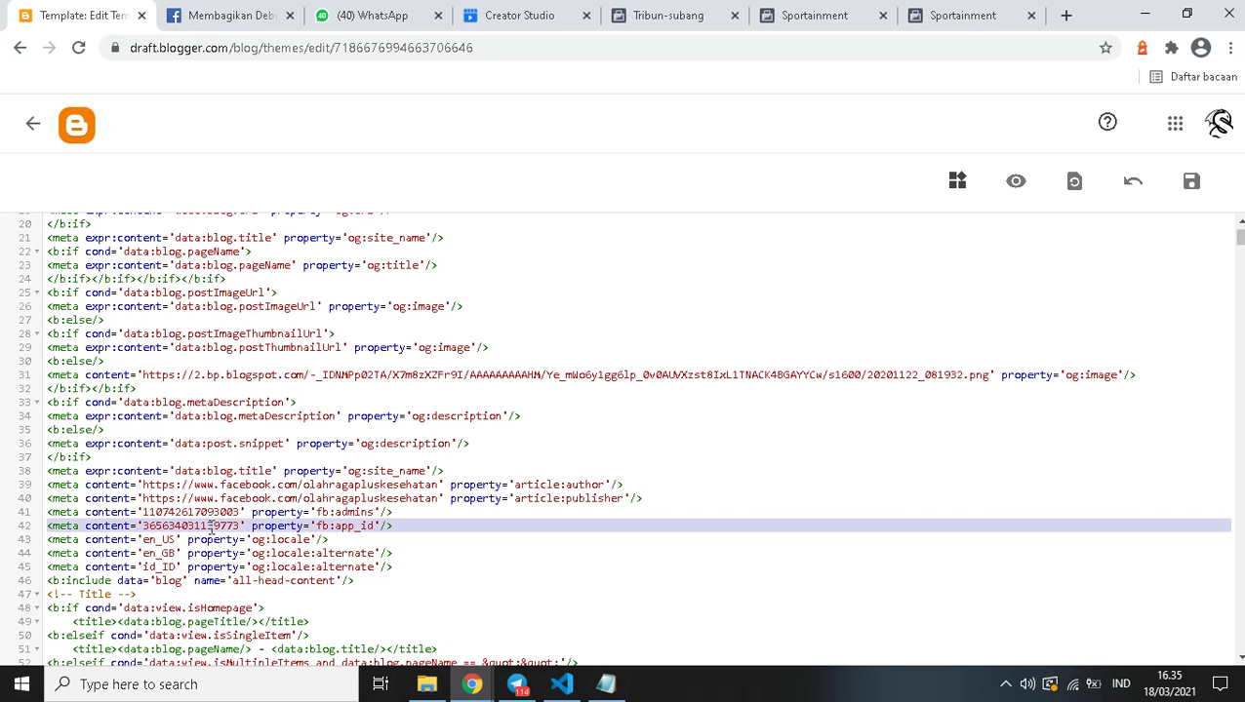
{"action": "left_click", "coordinate": [34, 127]}
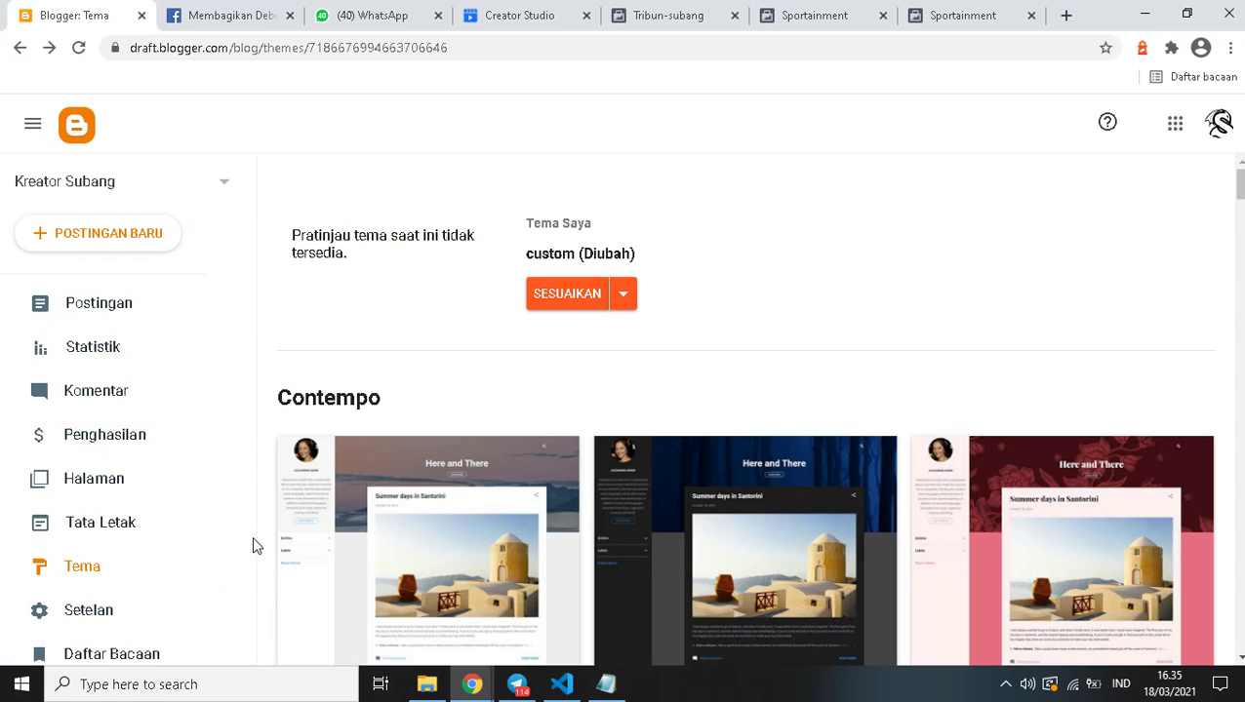
Step: Switch to the Berita Subang blog and open its theme for HTML editing
{"action": "left_click", "coordinate": [108, 188]}
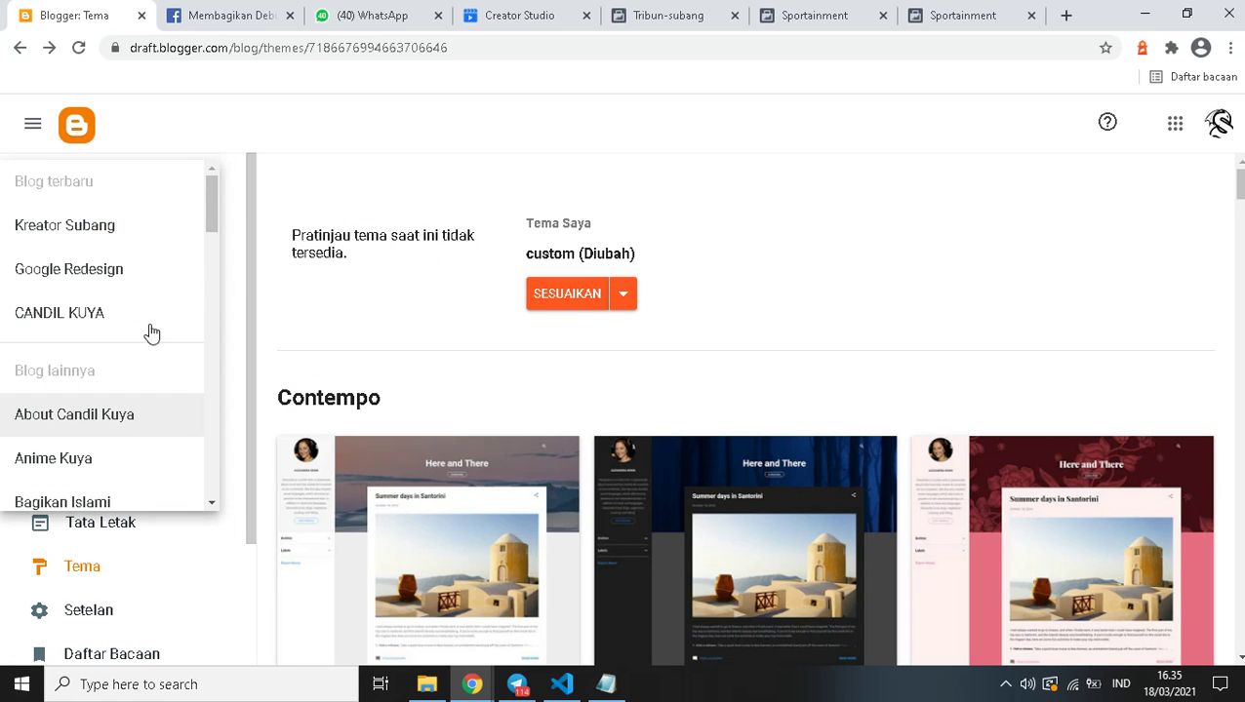
{"action": "scroll", "coordinate": [137, 258], "scroll_direction": "down", "scroll_amount": 1}
{"action": "scroll", "coordinate": [127, 322], "scroll_direction": "down", "scroll_amount": 3}
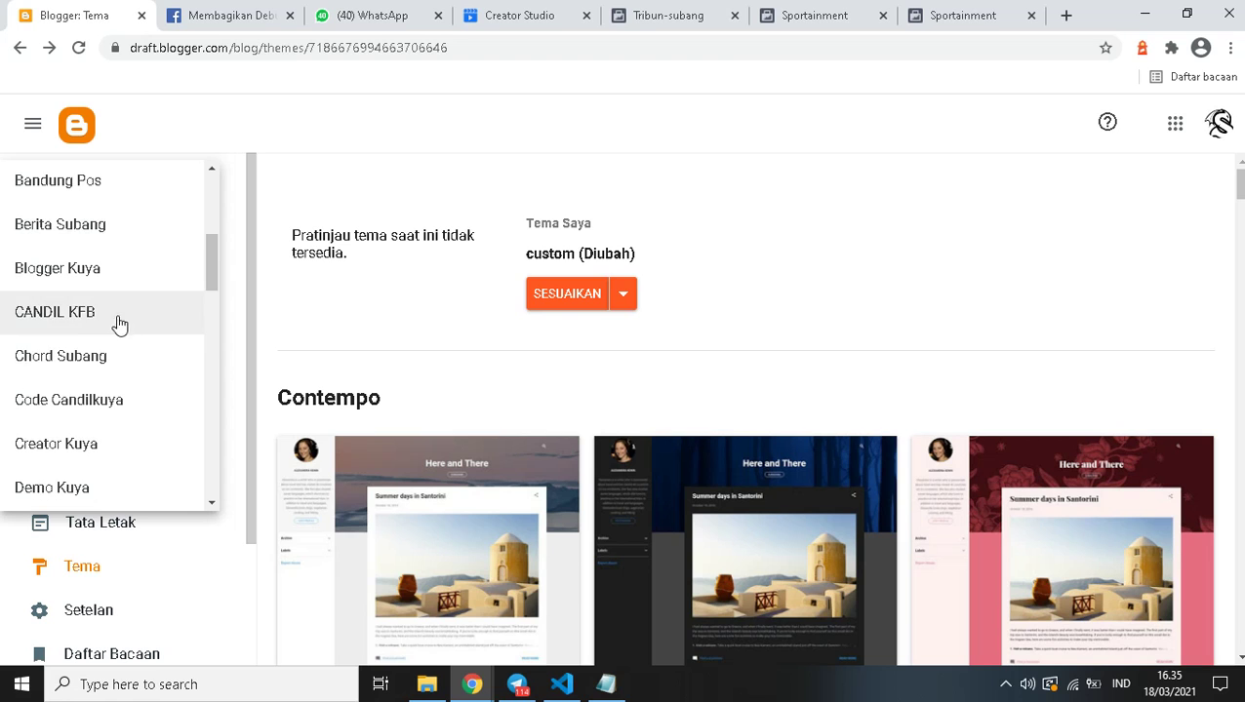
{"action": "left_click", "coordinate": [109, 243]}
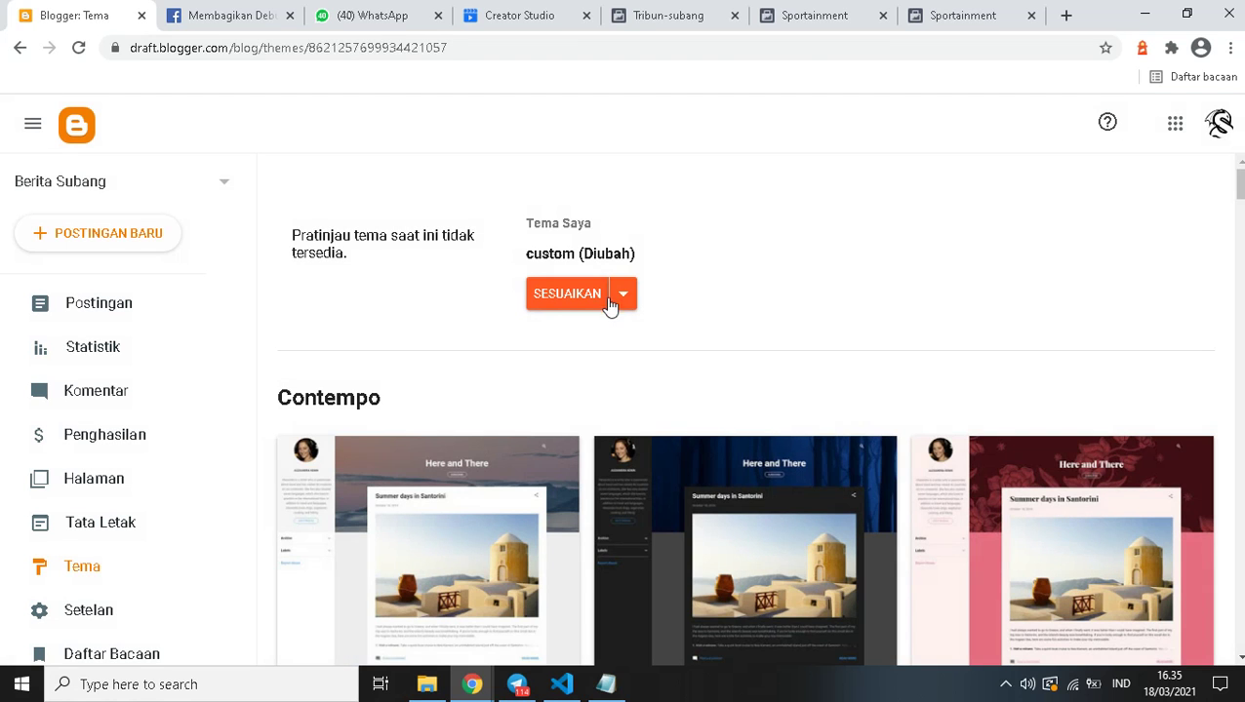
{"action": "left_click", "coordinate": [622, 293]}
{"action": "left_click", "coordinate": [419, 453]}
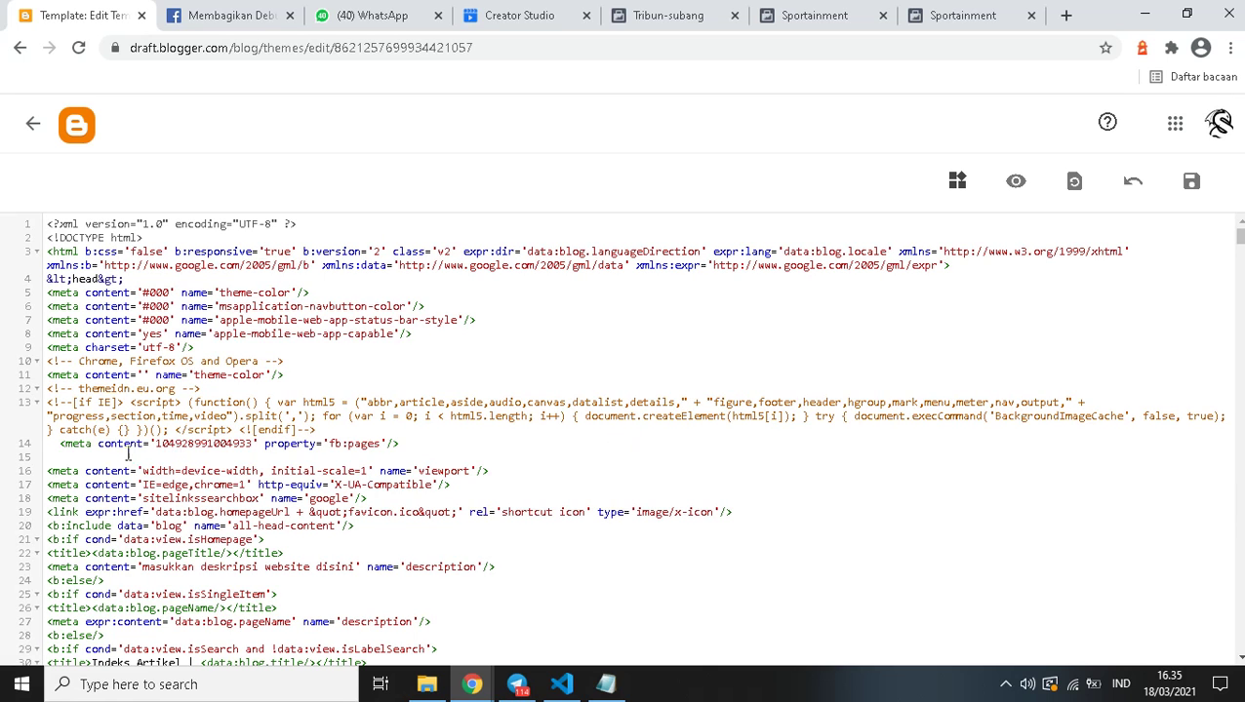
Step: Paste the copied fb:app_id meta tag on the line below the fb:pages tag and save the theme
{"action": "left_click", "coordinate": [121, 464]}
{"action": "key", "text": "ctrl+v"}
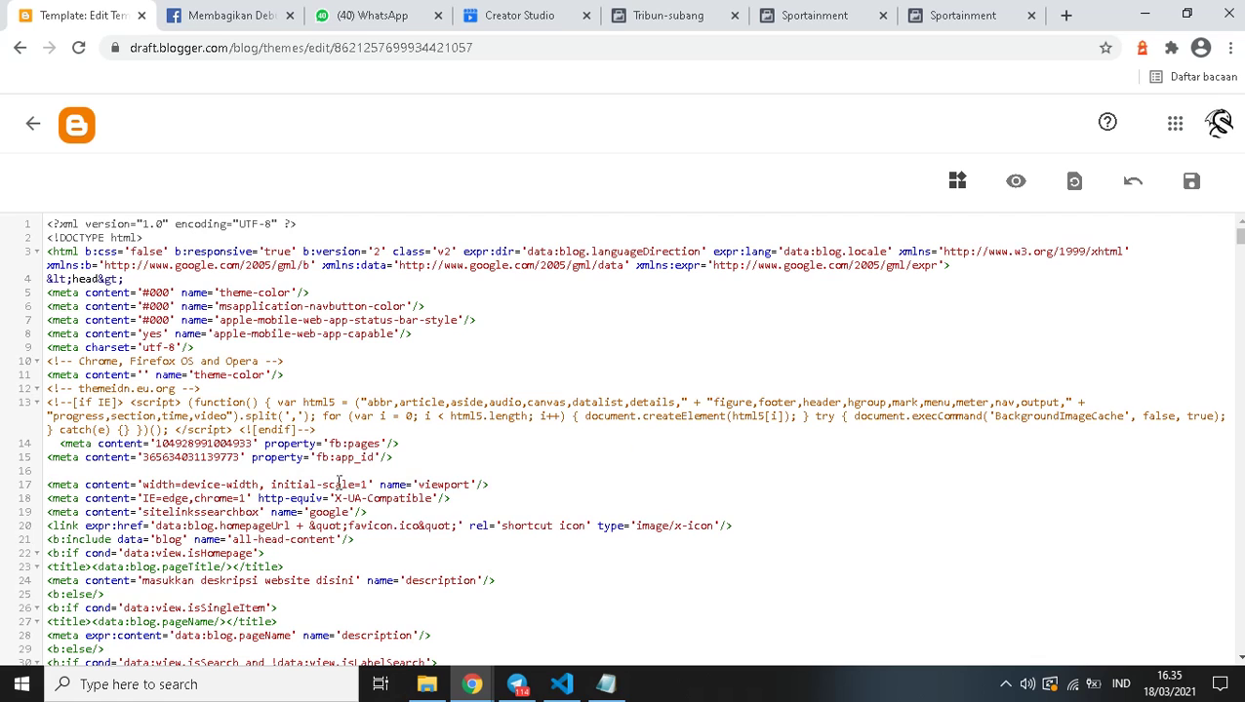
{"action": "left_click", "coordinate": [1180, 188]}
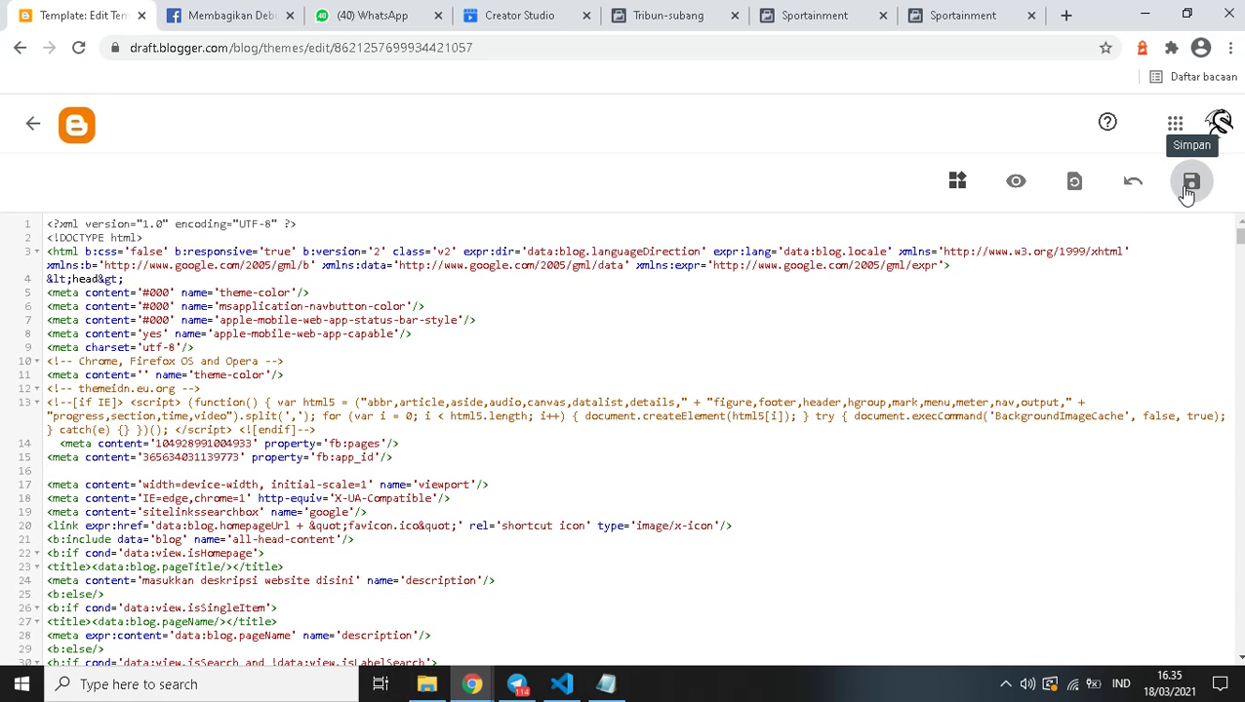
{"action": "left_click", "coordinate": [255, 18]}
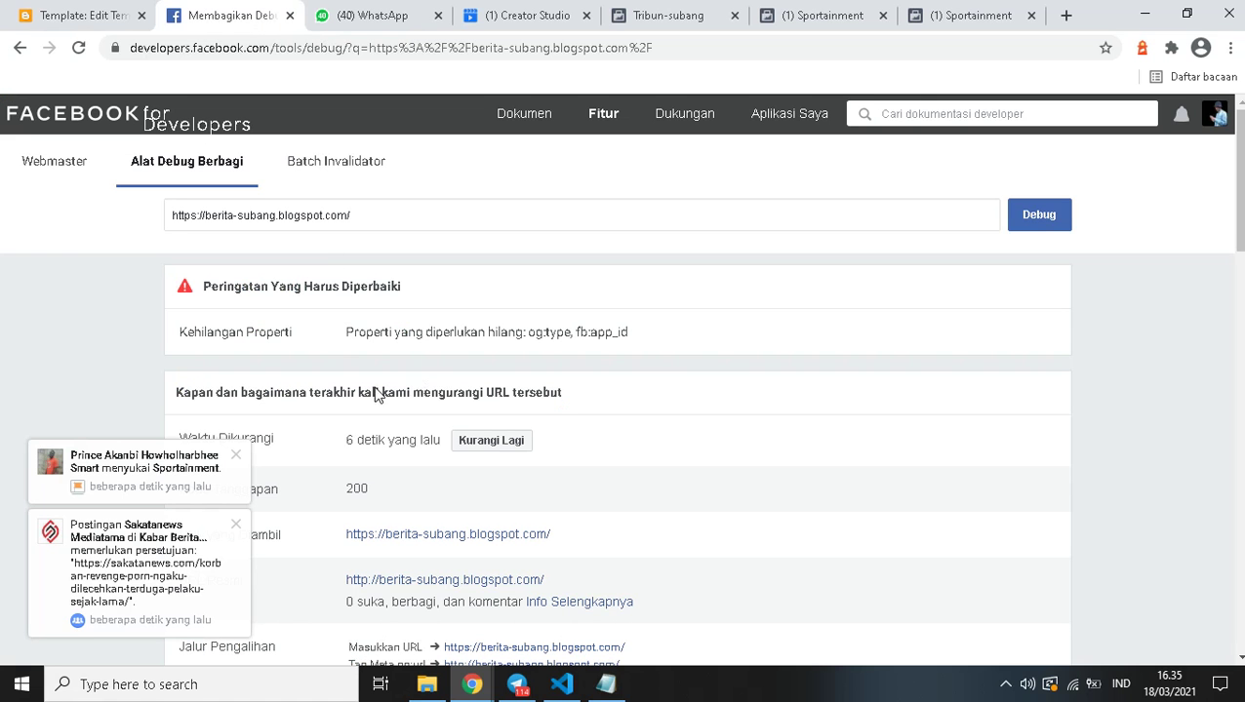
{"action": "left_click", "coordinate": [1053, 220]}
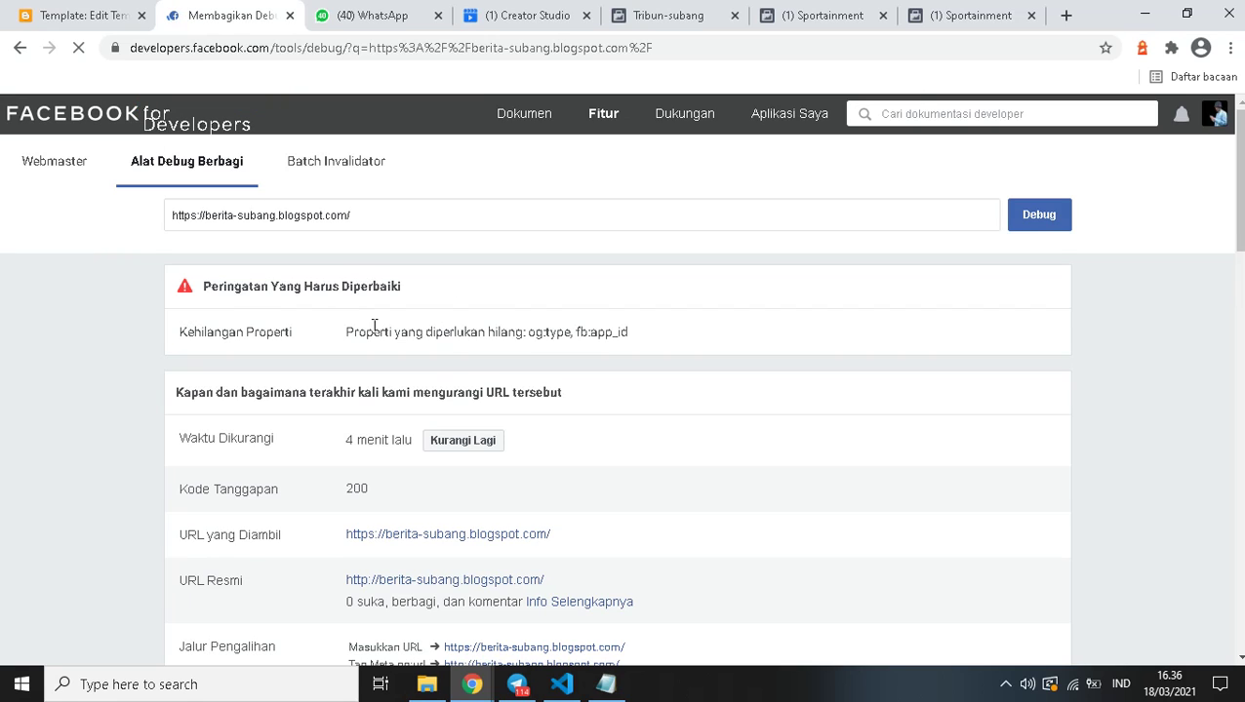
{"action": "left_click", "coordinate": [469, 444]}
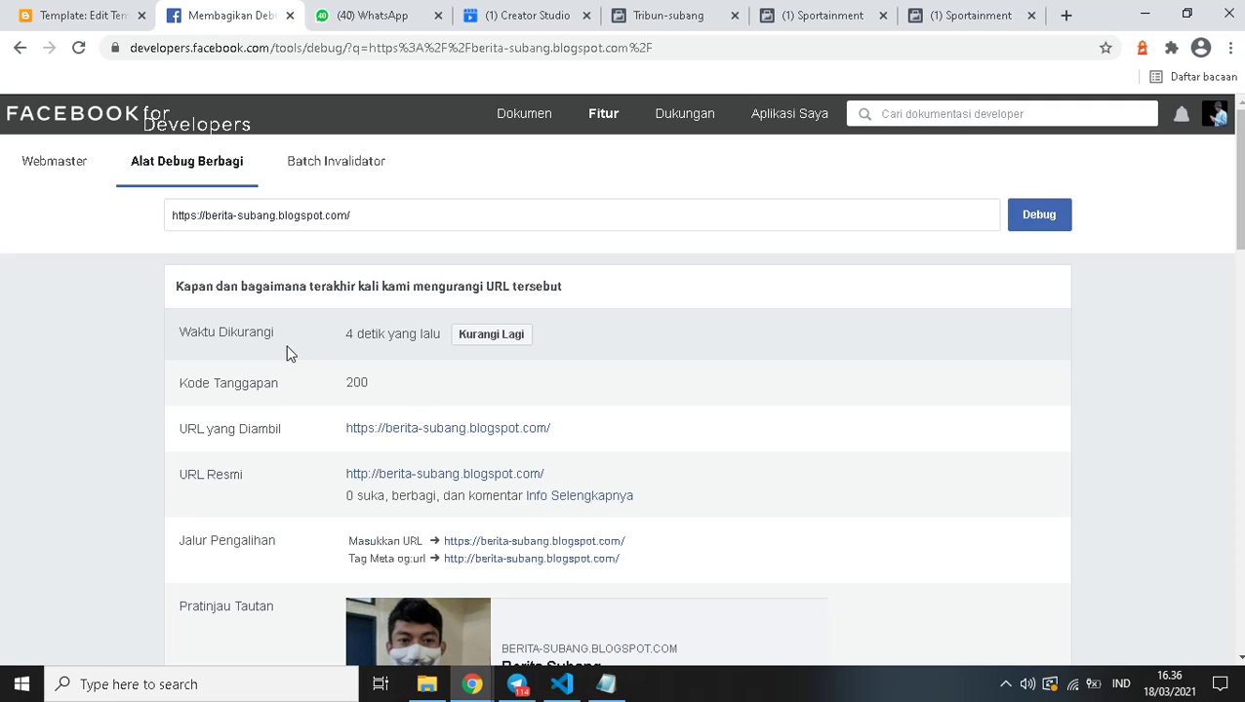
{"action": "left_click_drag", "start_coordinate": [199, 289], "coordinate": [284, 300]}
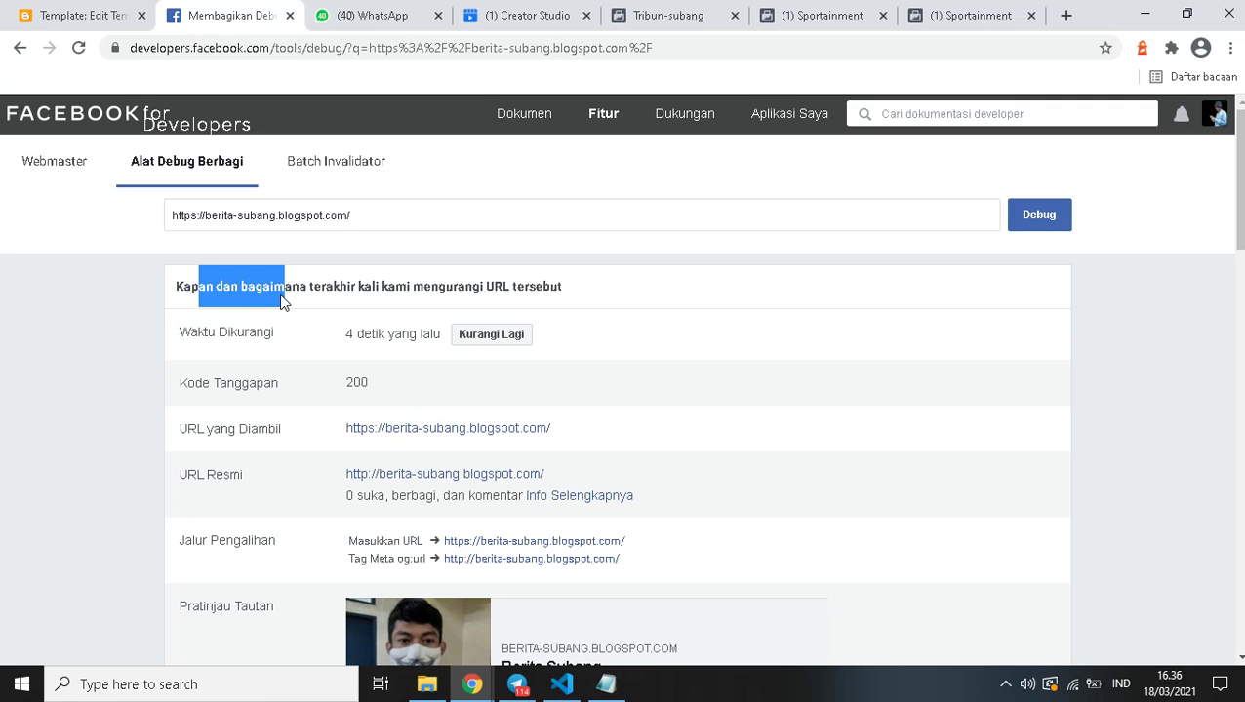
{"action": "left_click", "coordinate": [282, 303]}
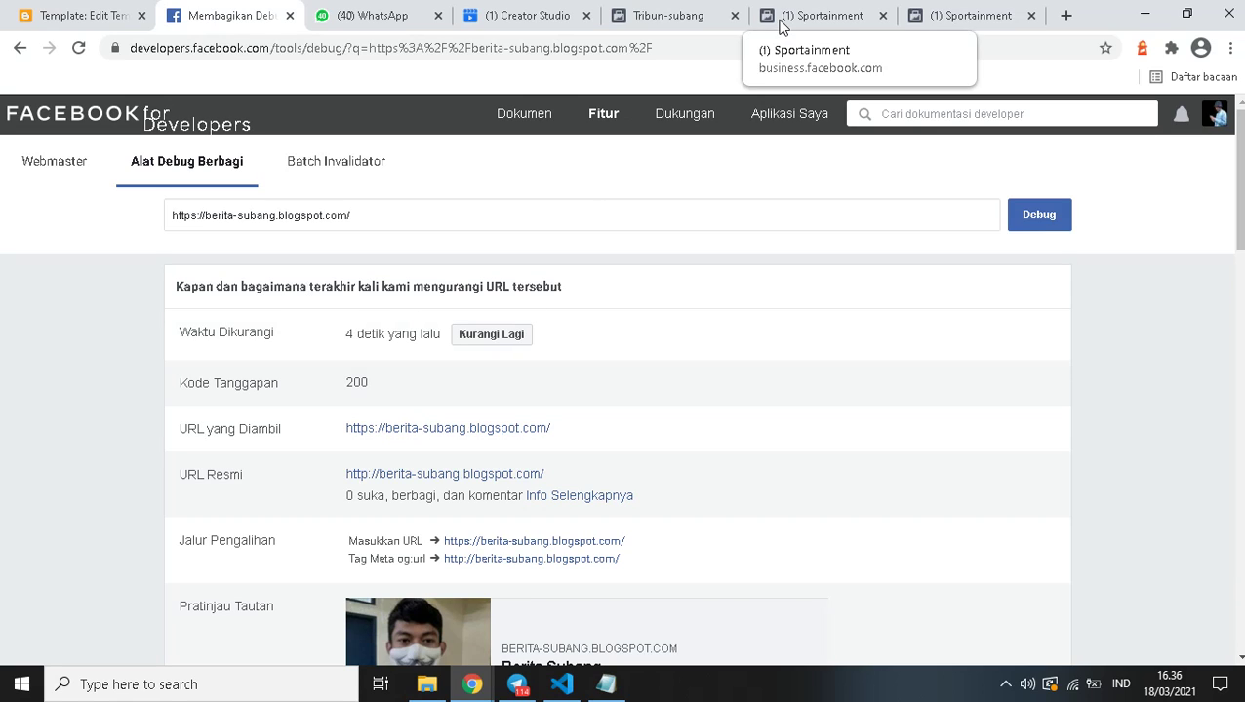
Step: Review the Tribun-subang page's Instant Articles configuration, from the initial setup steps to the production RSS feed settings
{"action": "left_click", "coordinate": [682, 19]}
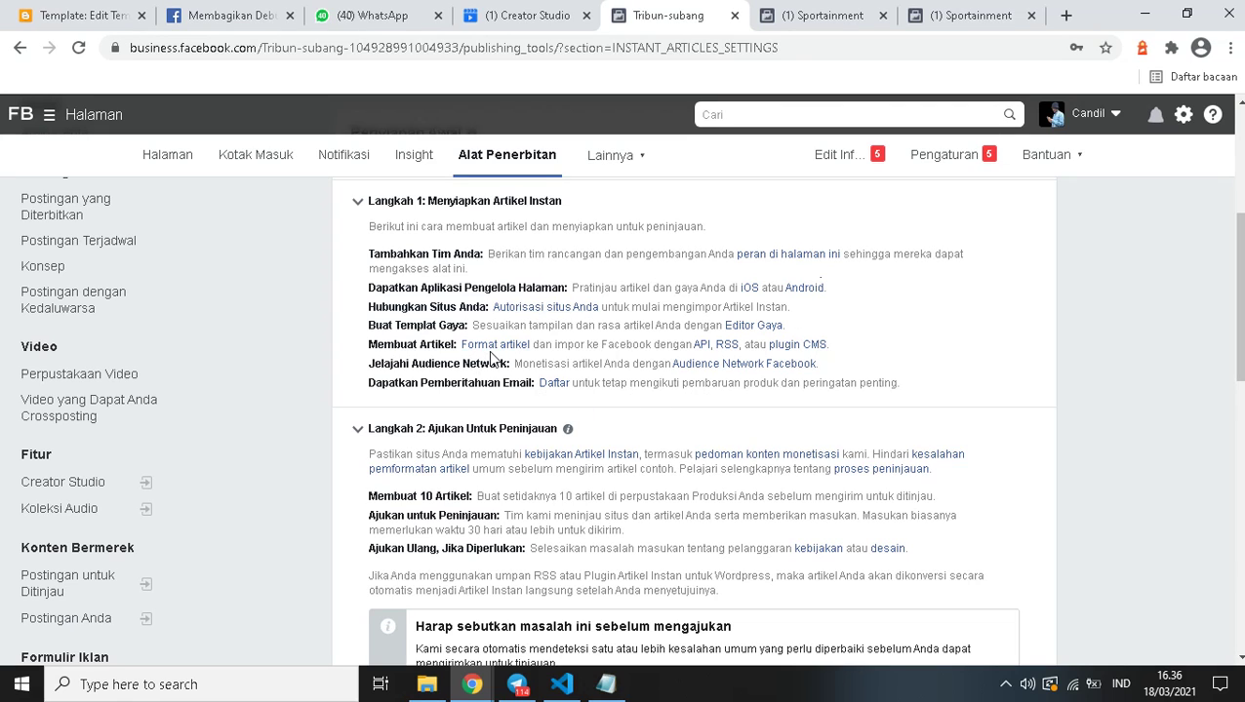
{"action": "left_click", "coordinate": [234, 15]}
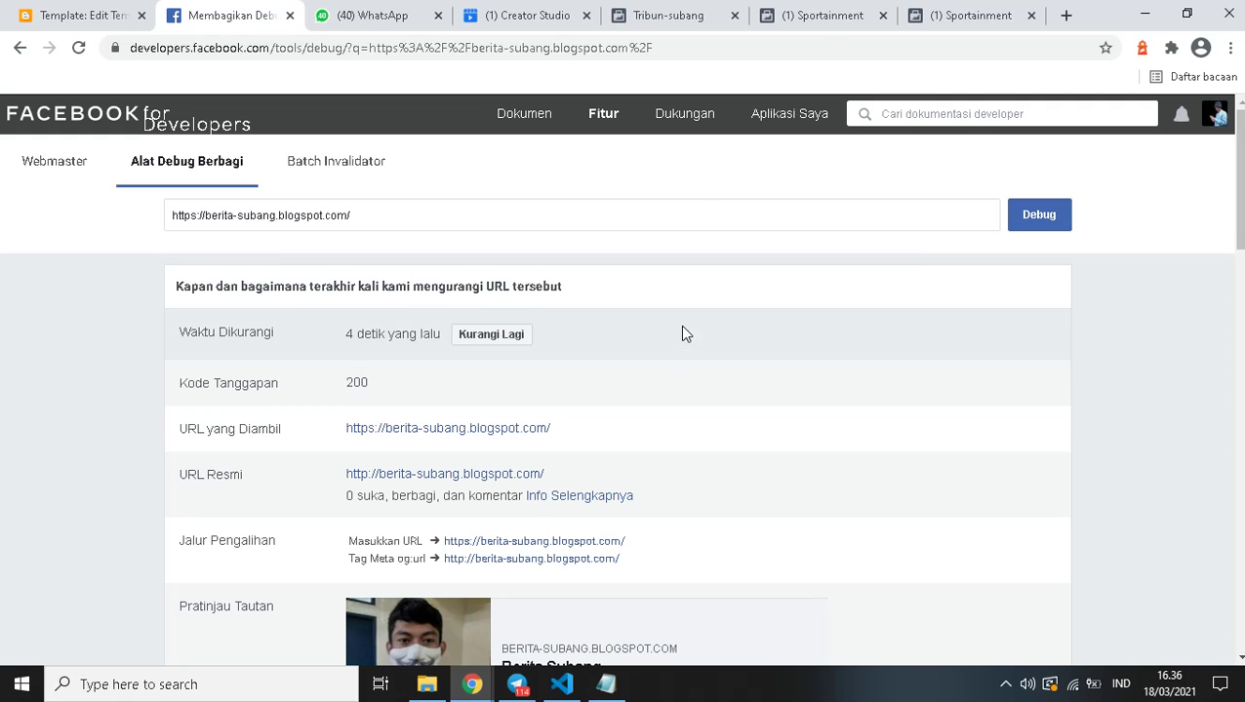
{"action": "left_click", "coordinate": [621, 22]}
{"action": "scroll", "coordinate": [517, 440], "scroll_direction": "down", "scroll_amount": 2}
{"action": "scroll", "coordinate": [491, 450], "scroll_direction": "down", "scroll_amount": 8}
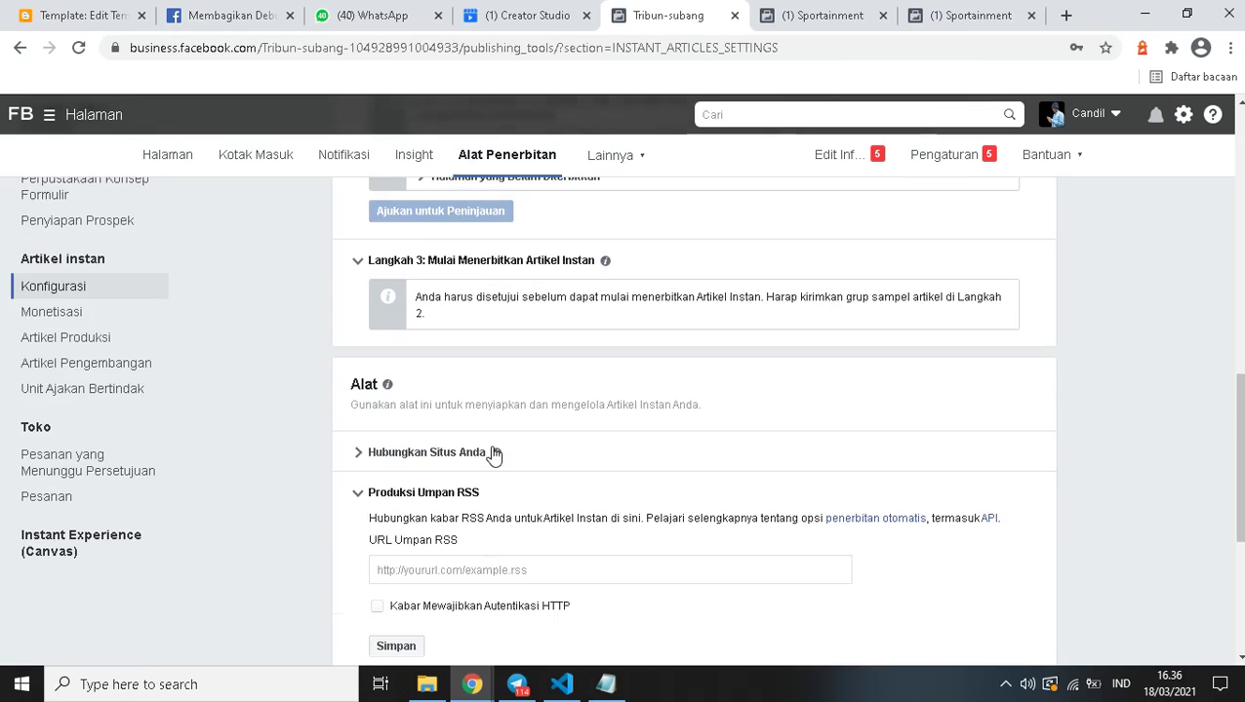
{"action": "scroll", "coordinate": [488, 458], "scroll_direction": "up", "scroll_amount": 3}
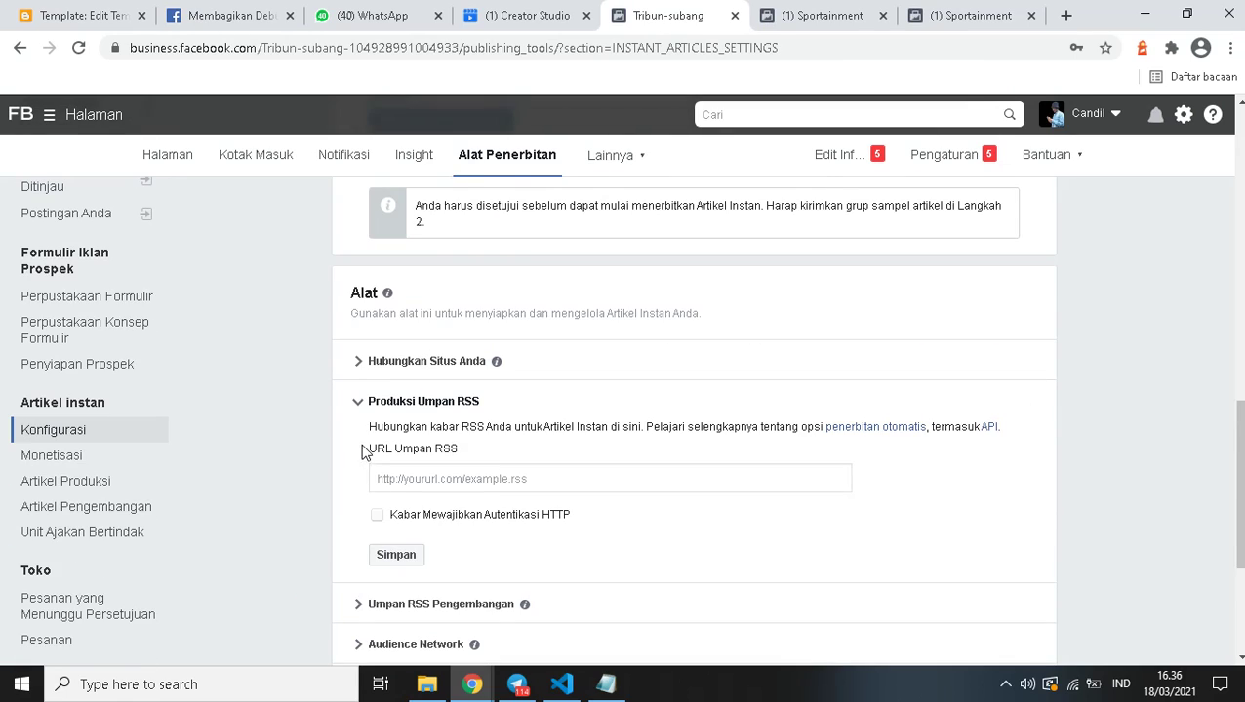
{"action": "scroll", "coordinate": [370, 439], "scroll_direction": "up", "scroll_amount": 7}
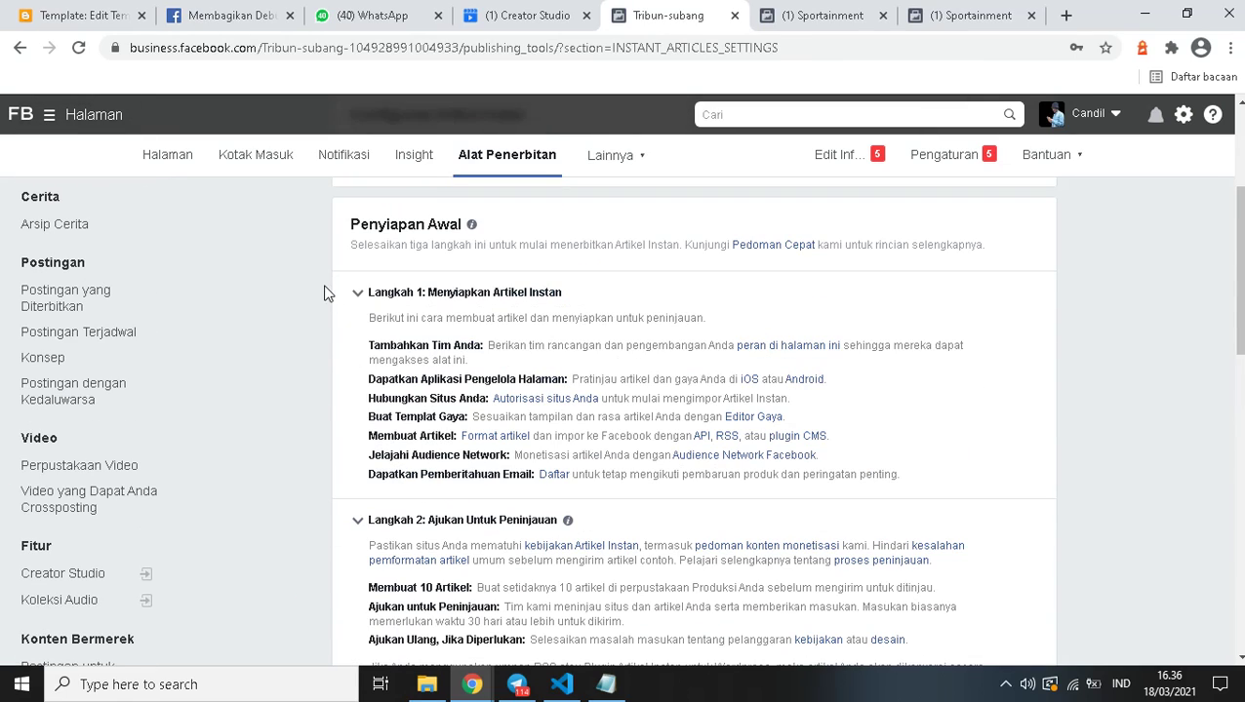
{"action": "scroll", "coordinate": [502, 220], "scroll_direction": "up", "scroll_amount": 2}
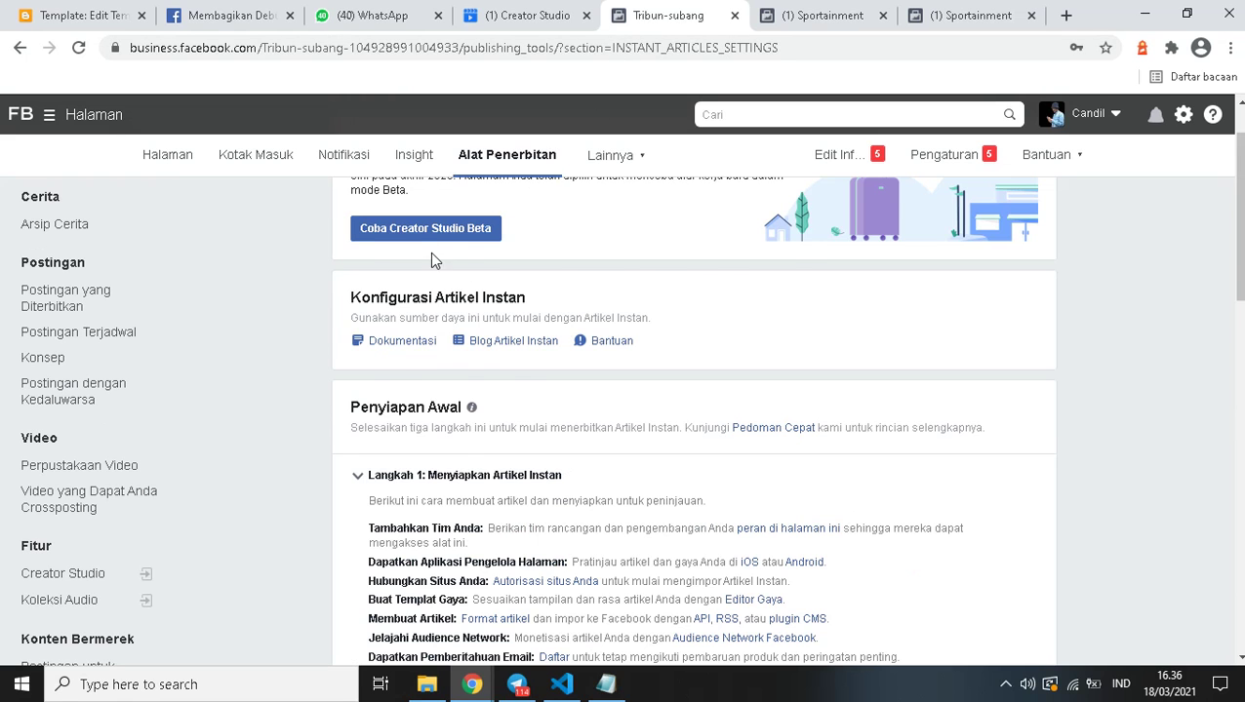
{"action": "scroll", "coordinate": [435, 259], "scroll_direction": "up", "scroll_amount": 1}
{"action": "scroll", "coordinate": [127, 454], "scroll_direction": "down", "scroll_amount": 4}
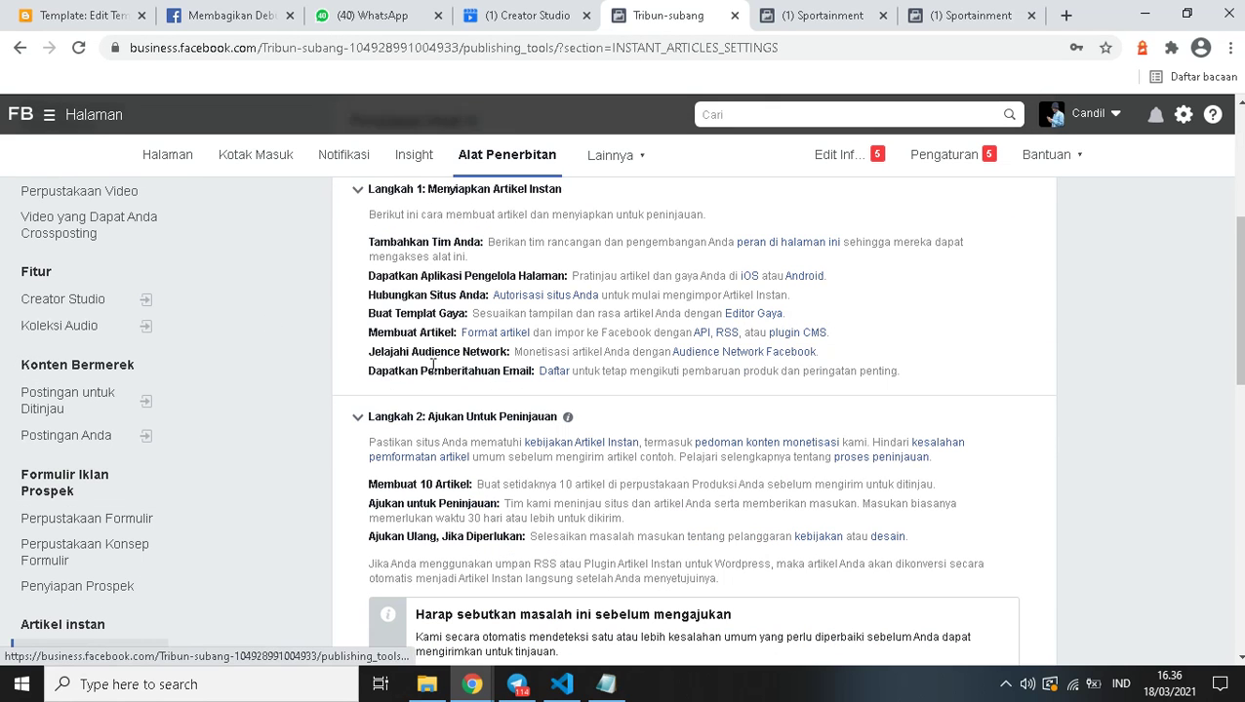
{"action": "scroll", "coordinate": [480, 367], "scroll_direction": "down", "scroll_amount": 7}
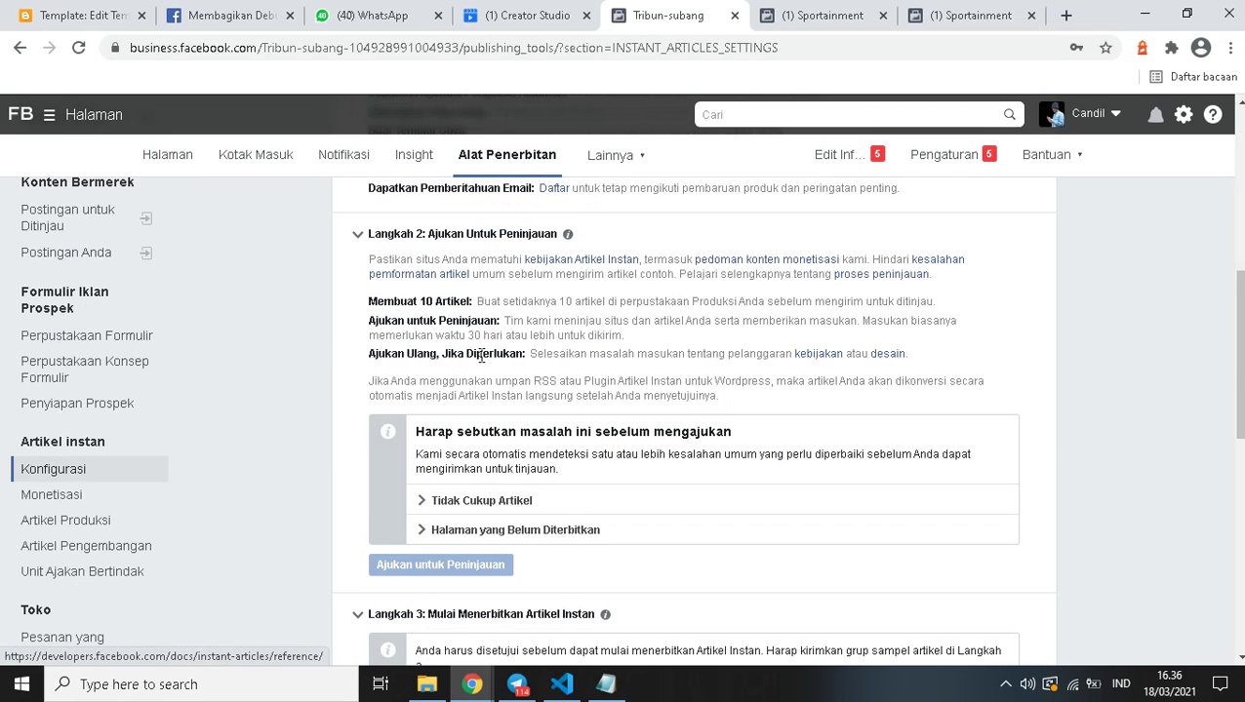
{"action": "scroll", "coordinate": [479, 373], "scroll_direction": "down", "scroll_amount": 2}
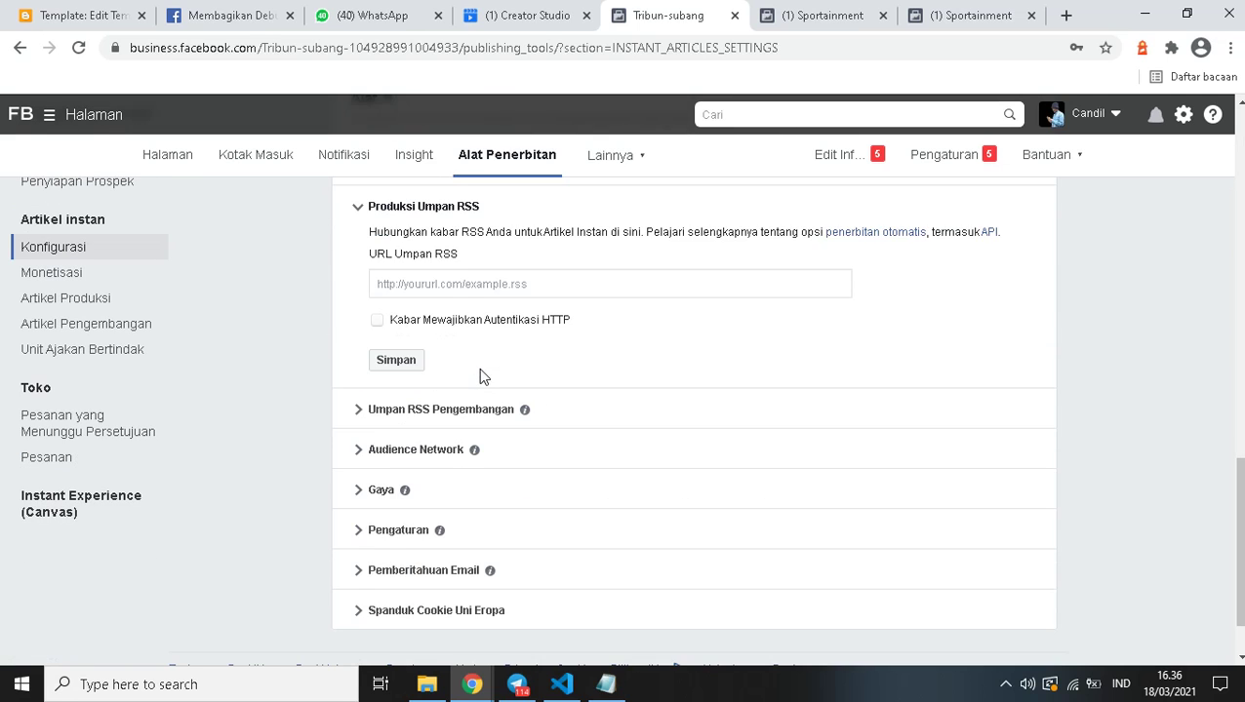
{"action": "scroll", "coordinate": [476, 351], "scroll_direction": "up", "scroll_amount": 1}
{"action": "left_click", "coordinate": [473, 371]}
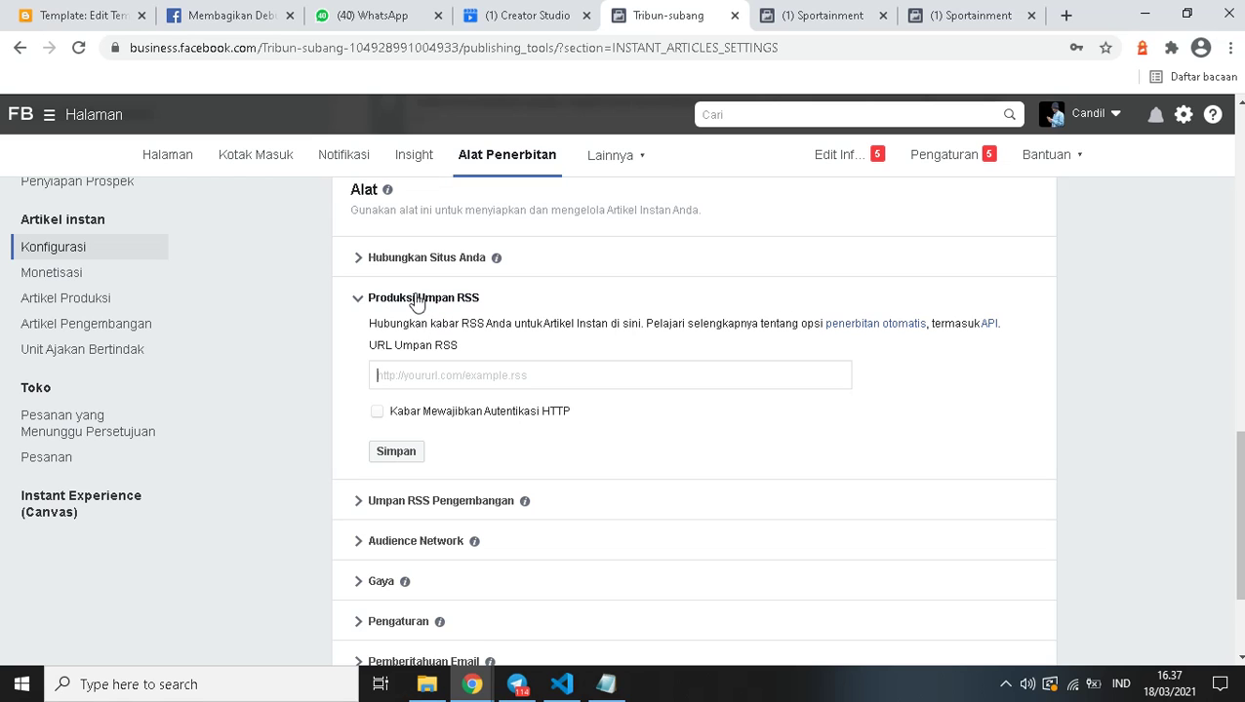
Step: Load FeedBurner in place of the Sharing Debugger and open the Berita Subang feed's details for editing
{"action": "left_click", "coordinate": [221, 14]}
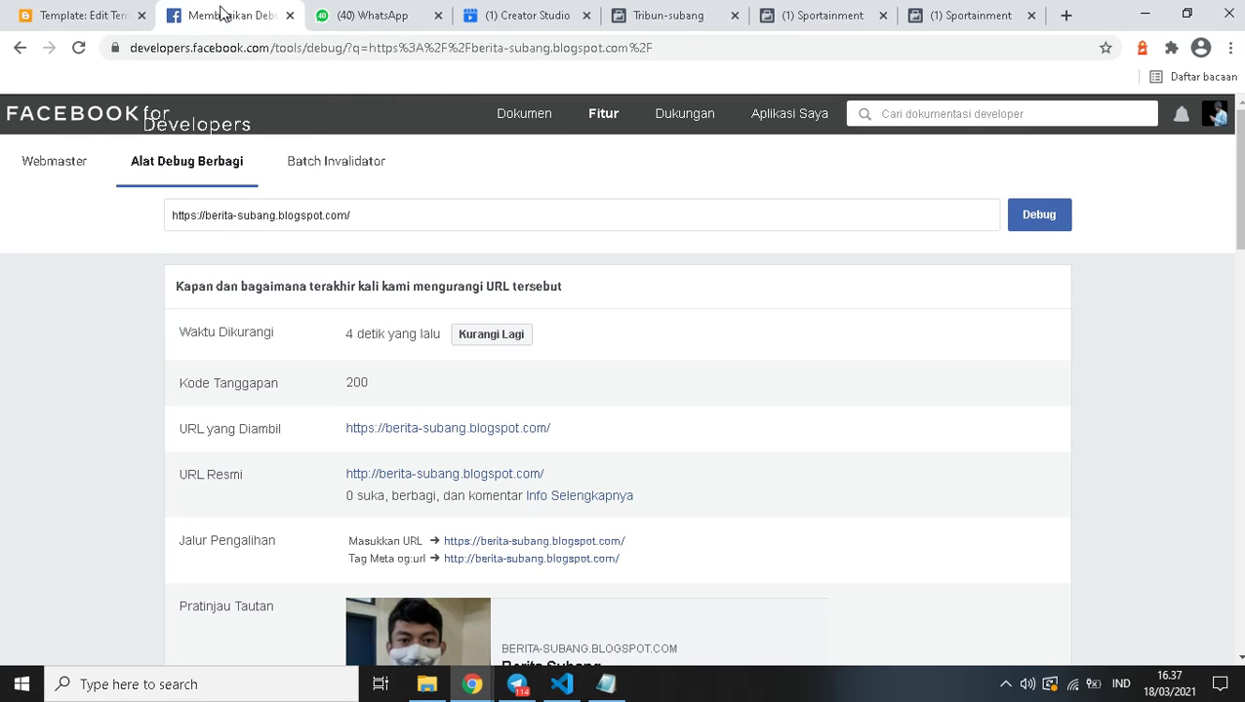
{"action": "left_click", "coordinate": [225, 53]}
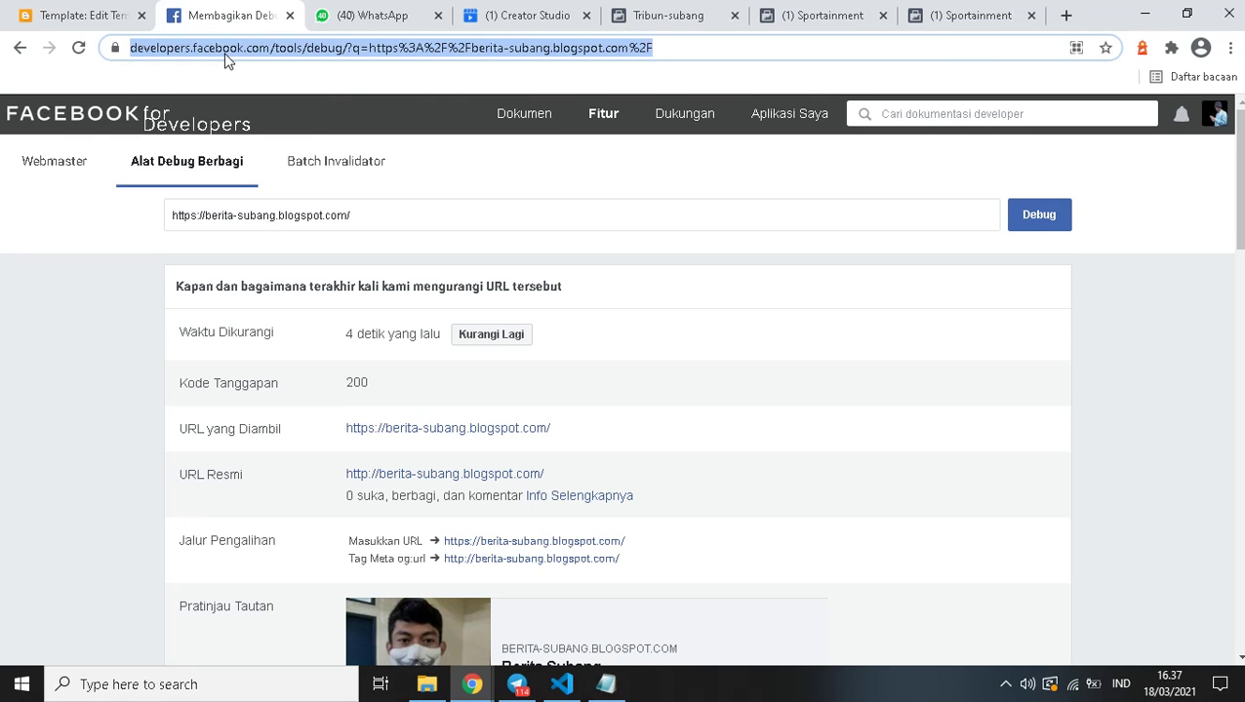
{"action": "type", "text": "fee"}
{"action": "key", "text": "Return"}
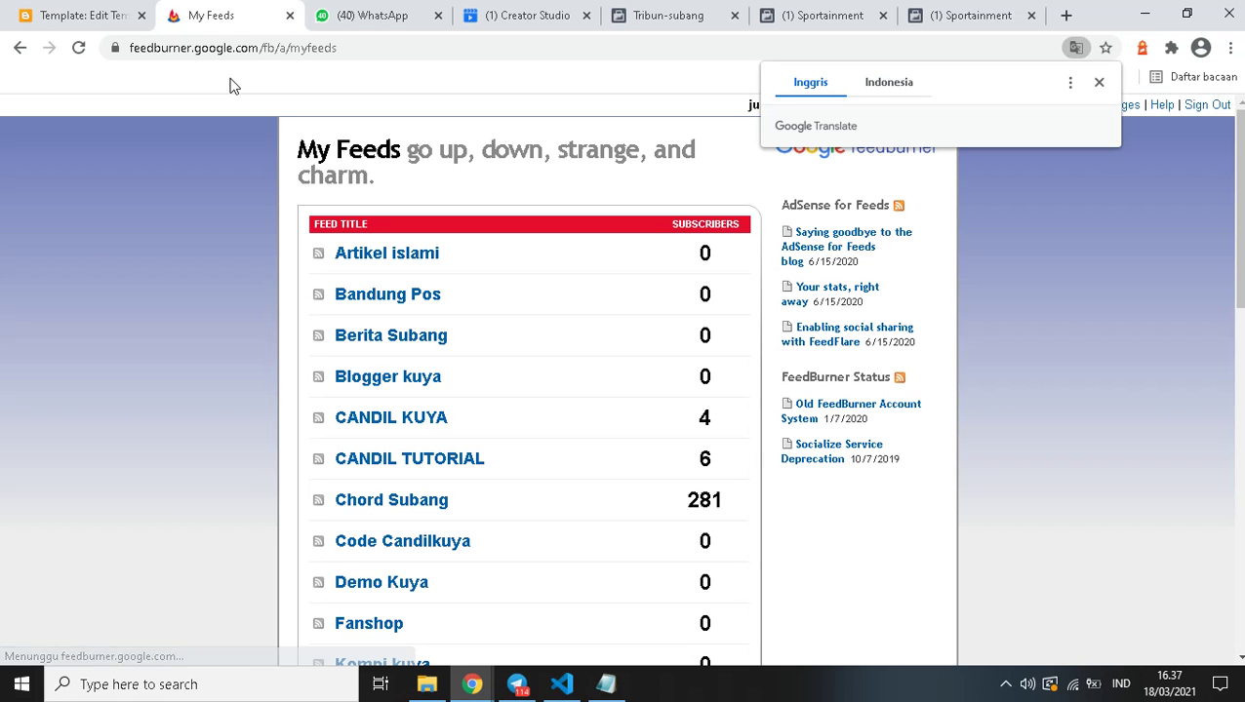
{"action": "left_click", "coordinate": [398, 351]}
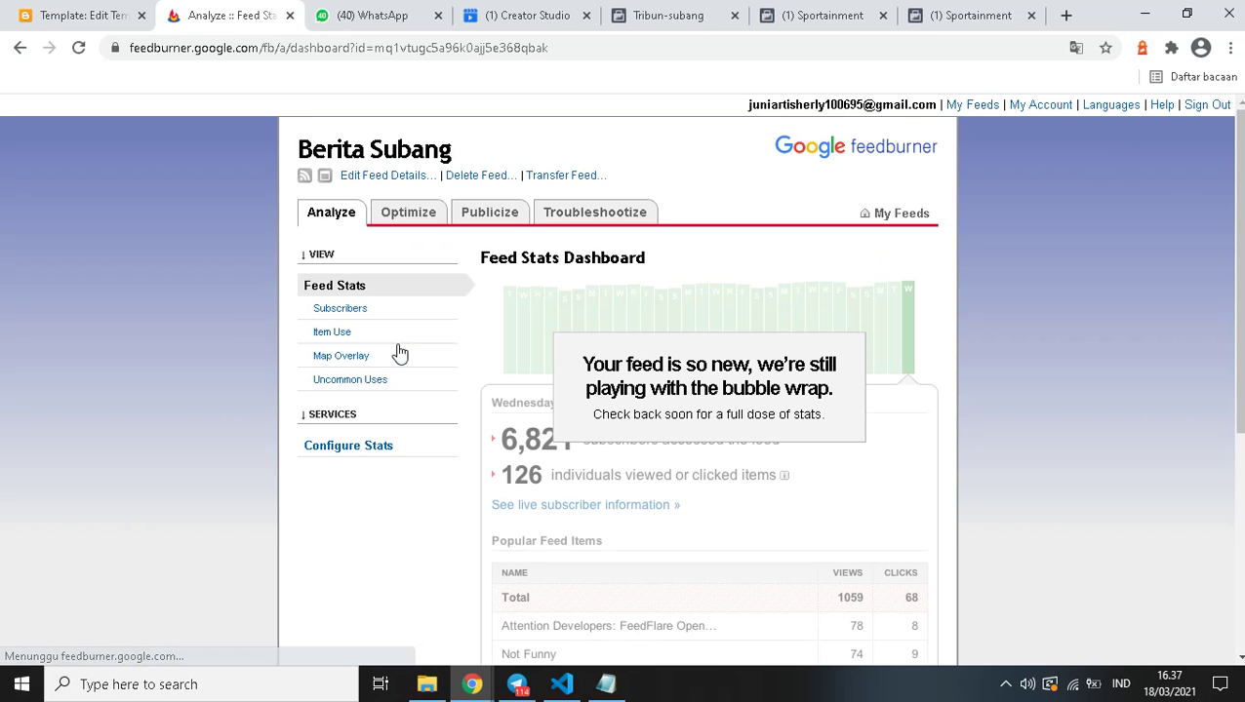
{"action": "left_click", "coordinate": [381, 176]}
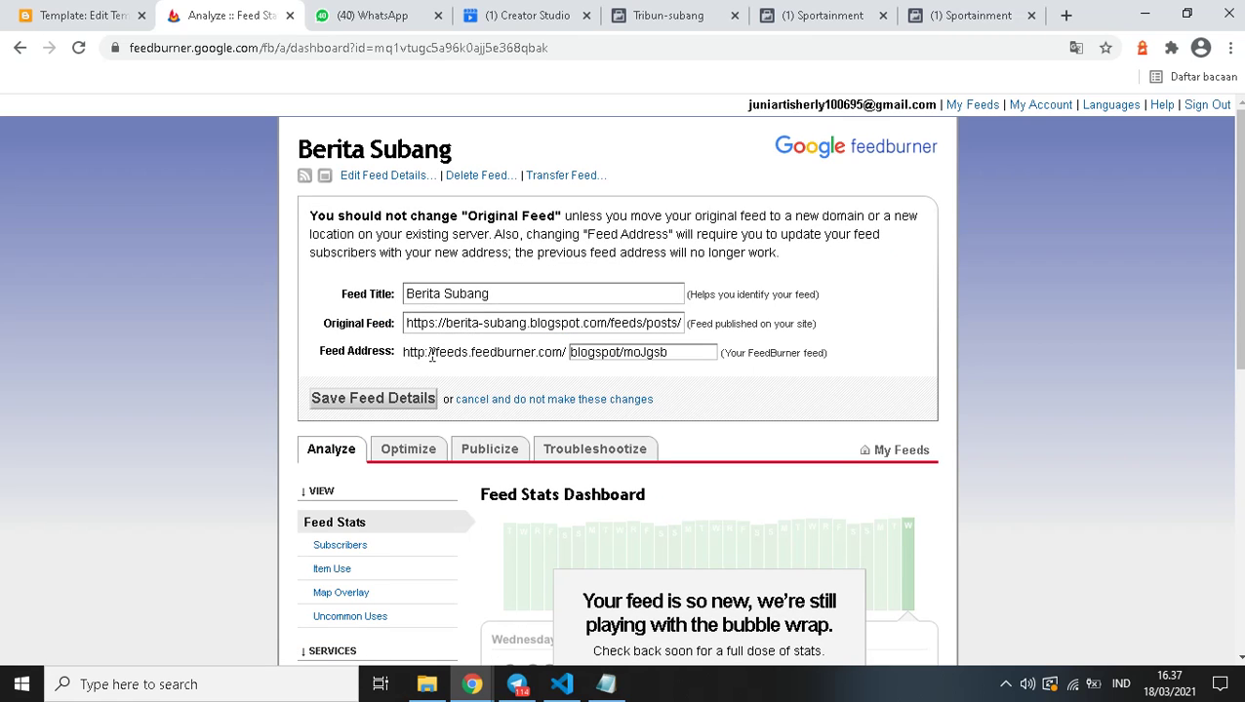
{"action": "left_click_drag", "start_coordinate": [404, 356], "coordinate": [563, 354]}
{"action": "key", "text": "ctrl+c"}
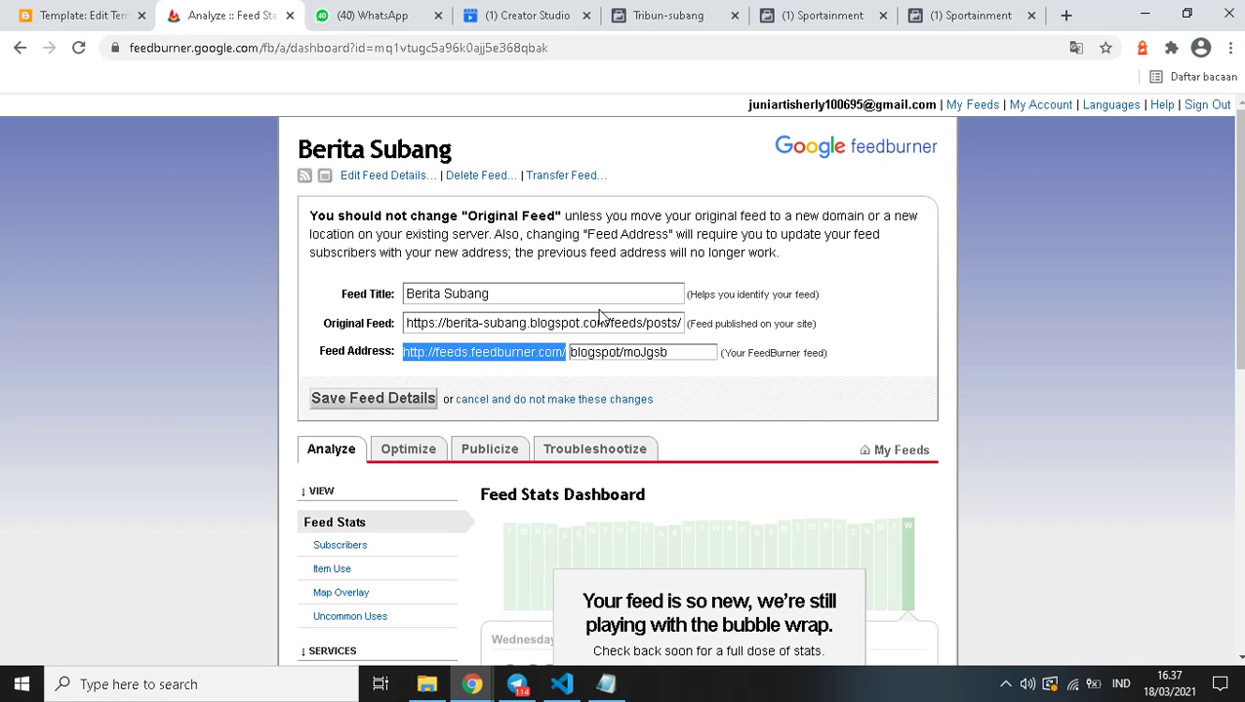
{"action": "left_click", "coordinate": [785, 16]}
{"action": "left_click", "coordinate": [685, 17]}
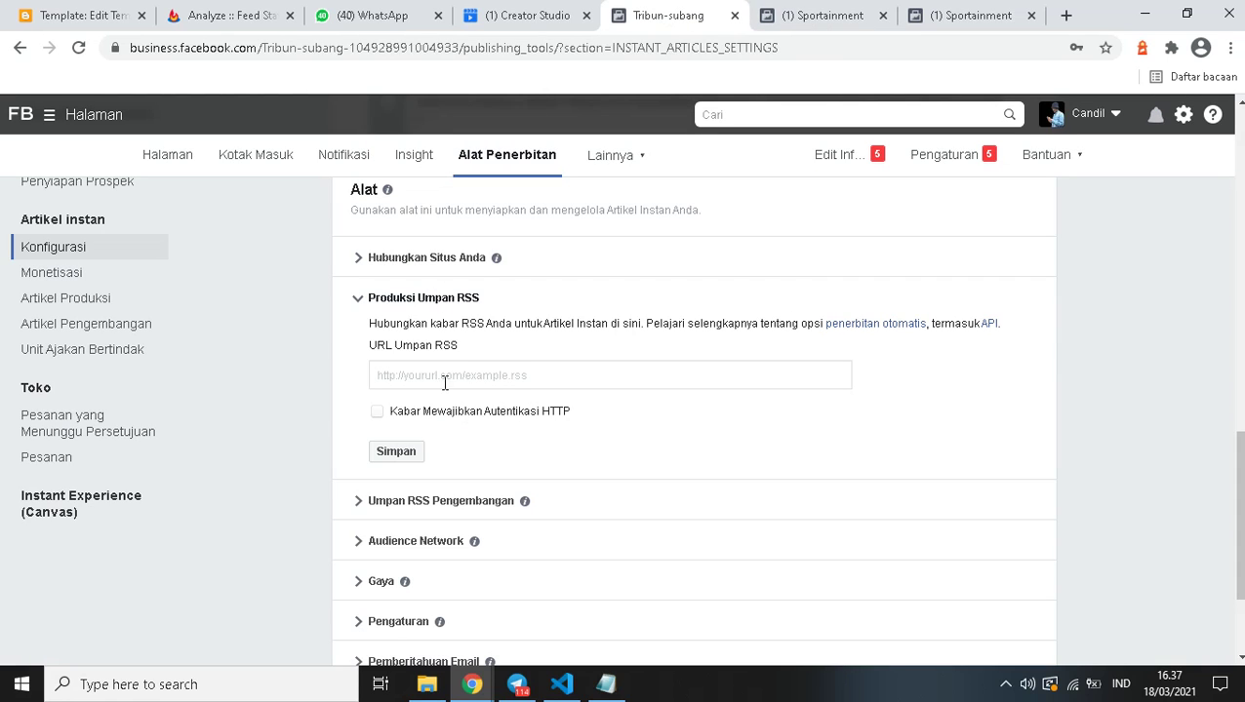
Step: Expand the Hubungkan Situs Anda section and check the site URLs registered for the Tribun-subang page
{"action": "left_click", "coordinate": [446, 263]}
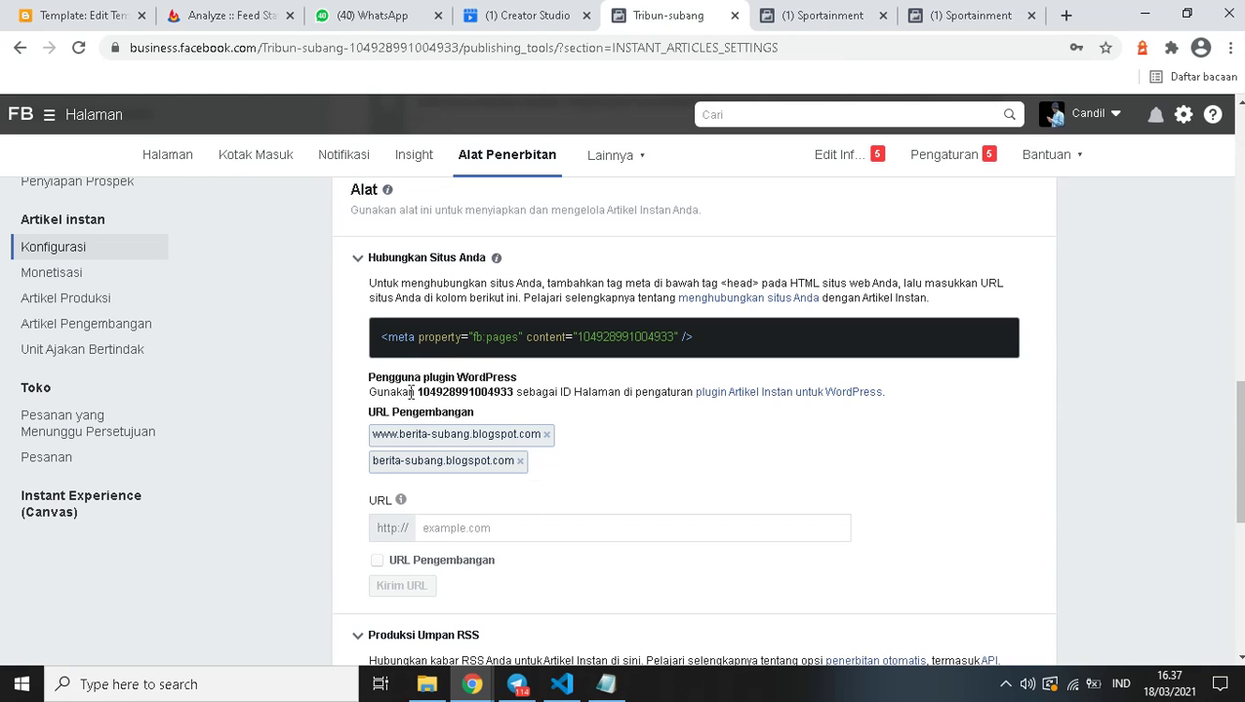
{"action": "scroll", "coordinate": [420, 390], "scroll_direction": "down", "scroll_amount": 2}
{"action": "scroll", "coordinate": [422, 409], "scroll_direction": "up", "scroll_amount": 1}
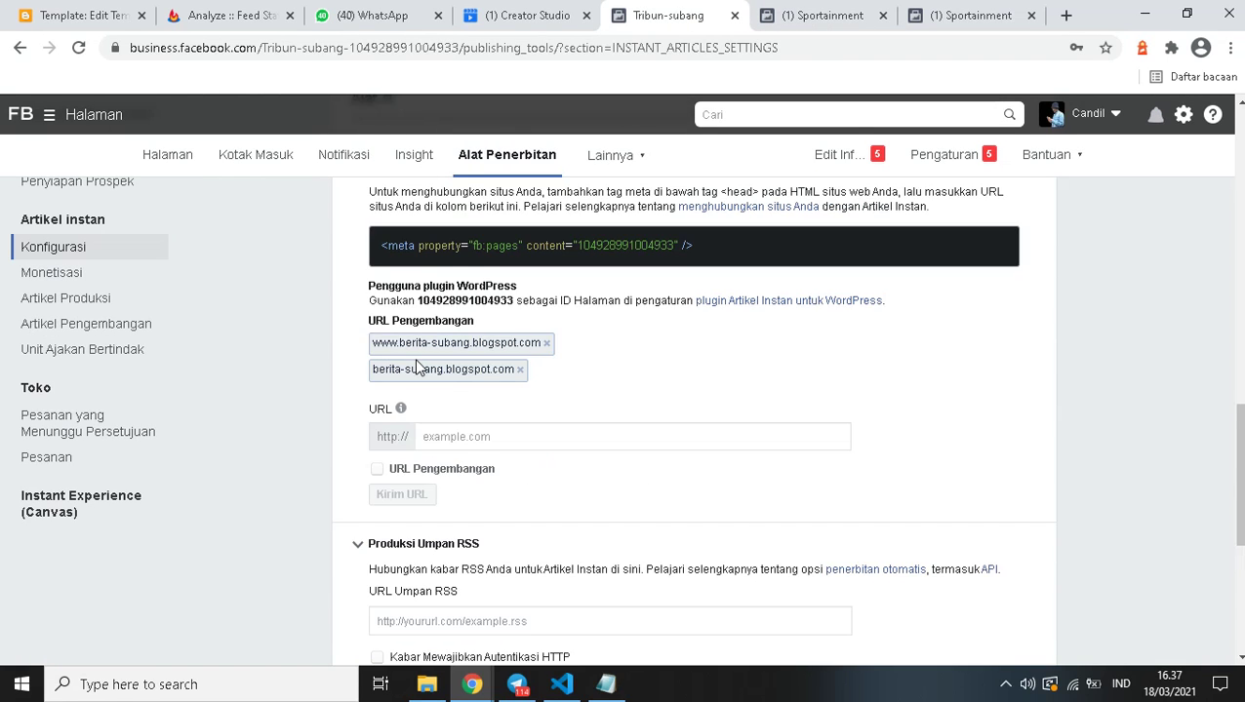
{"action": "left_click", "coordinate": [527, 16]}
{"action": "left_click", "coordinate": [542, 459]}
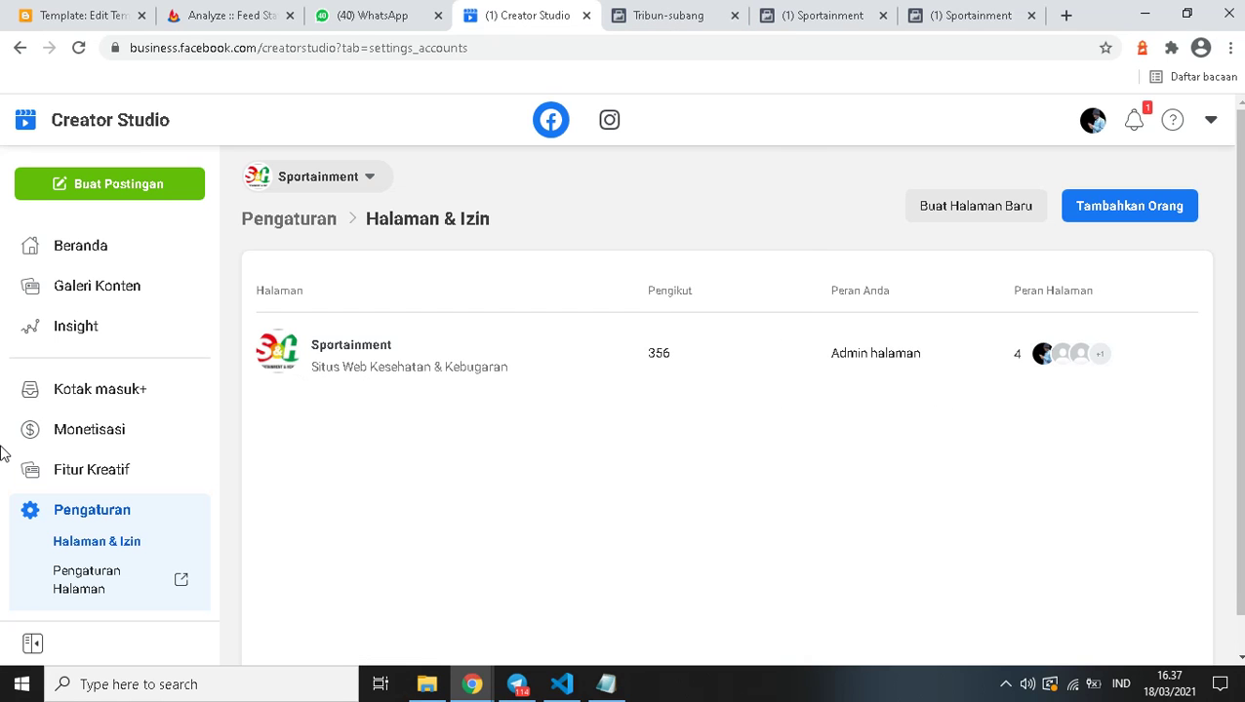
{"action": "left_click", "coordinate": [683, 14]}
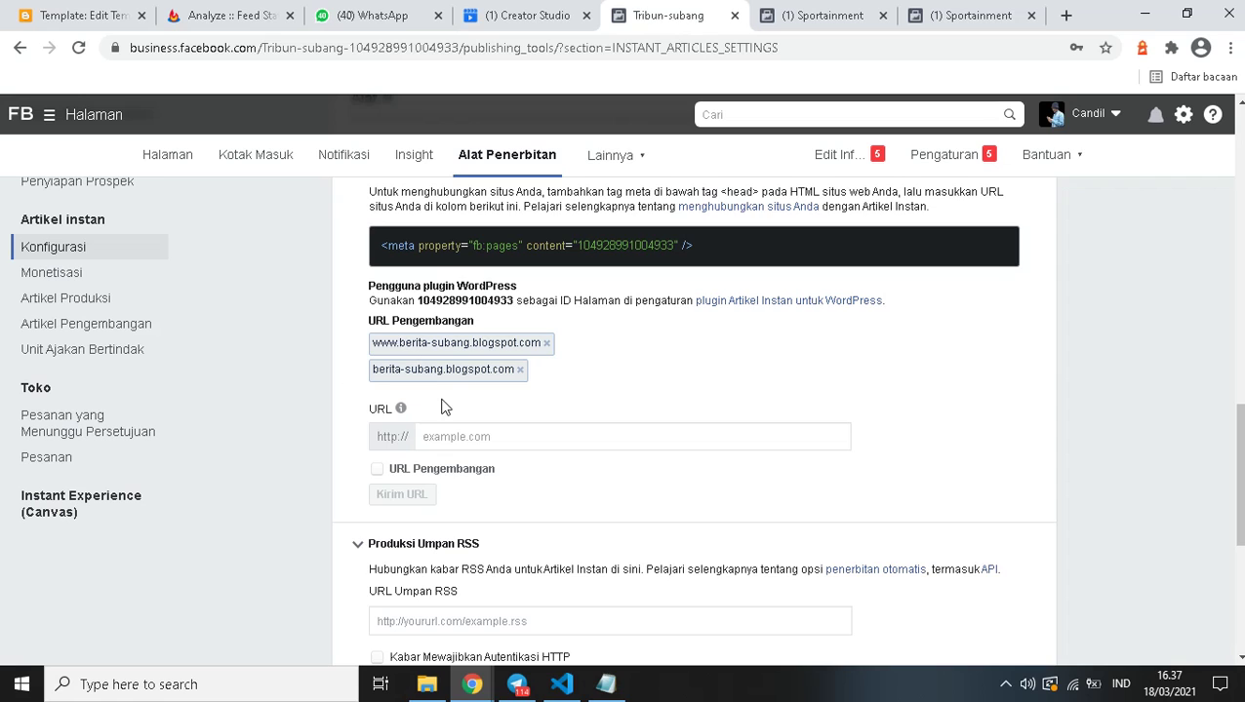
{"action": "scroll", "coordinate": [439, 410], "scroll_direction": "down", "scroll_amount": 1}
{"action": "left_click", "coordinate": [406, 538]}
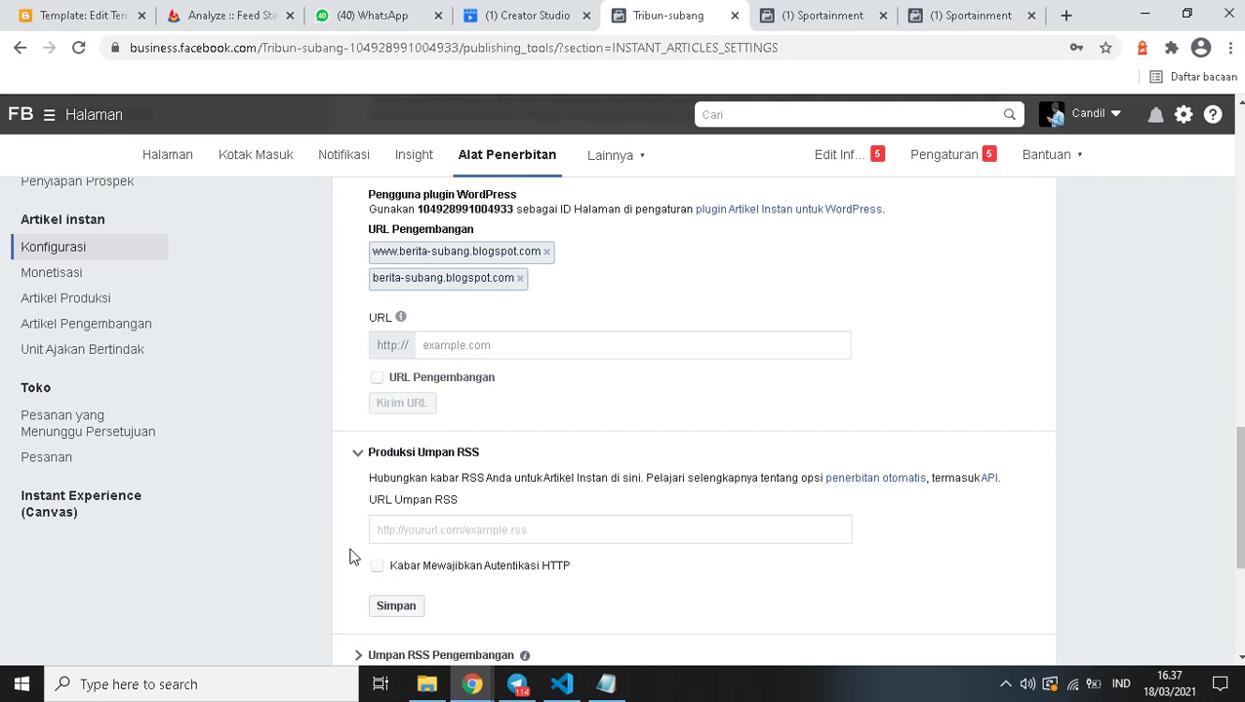
{"action": "key", "text": "ctrl+v"}
Step: Copy the blogspot/moJgsb ending of the Berita Subang feed address from FeedBurner and return to the Tribun-subang configuration
{"action": "left_click", "coordinate": [225, 14]}
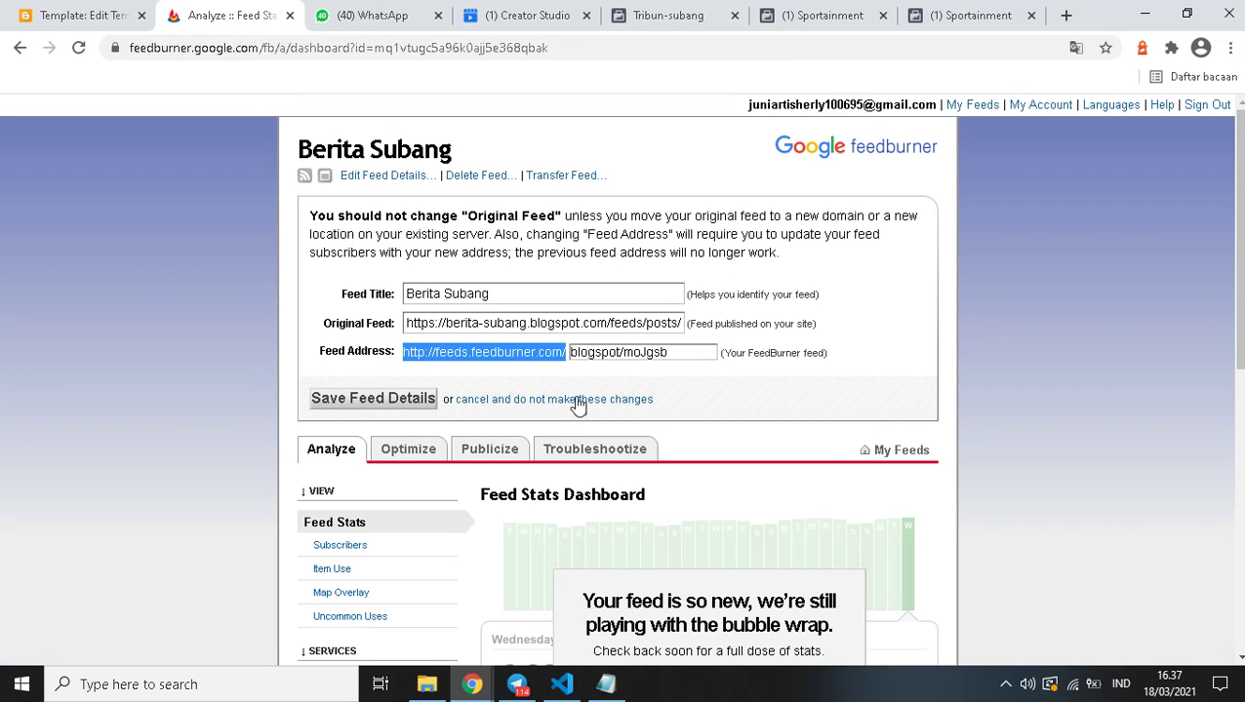
{"action": "double_click", "coordinate": [583, 353]}
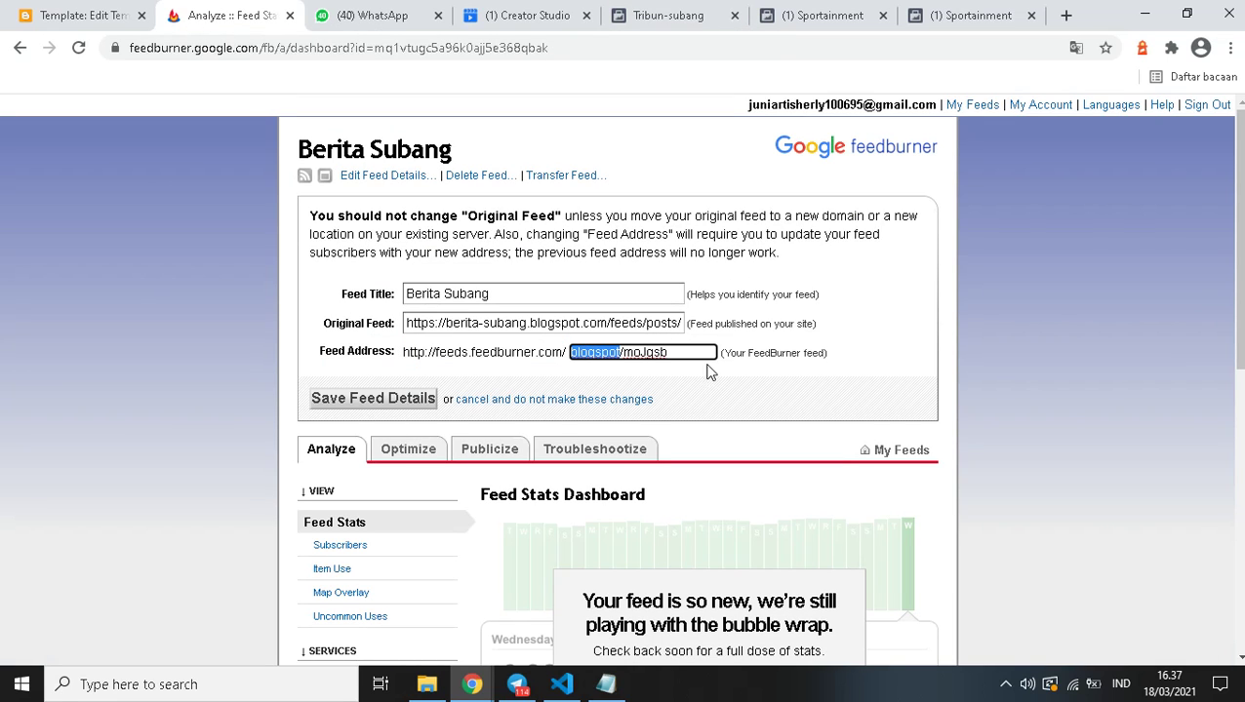
{"action": "left_click_drag", "start_coordinate": [669, 353], "coordinate": [577, 358]}
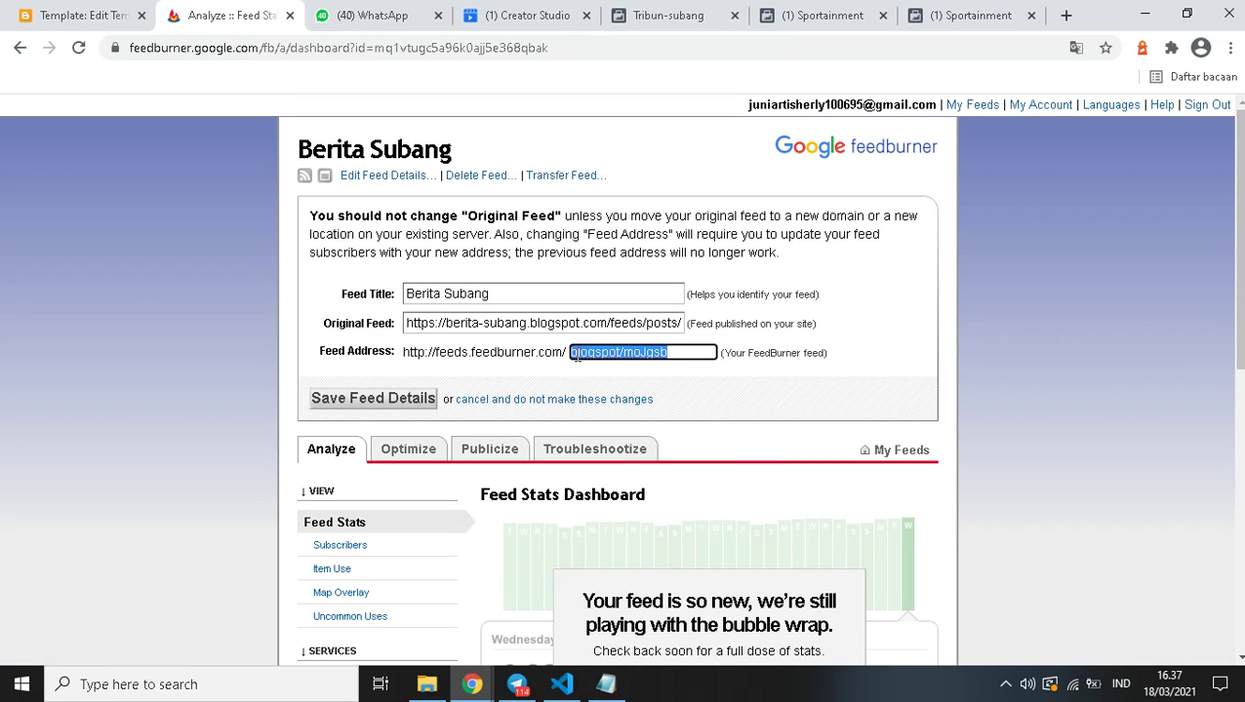
{"action": "left_click", "coordinate": [644, 18]}
{"action": "scroll", "coordinate": [470, 565], "scroll_direction": "down", "scroll_amount": 1}
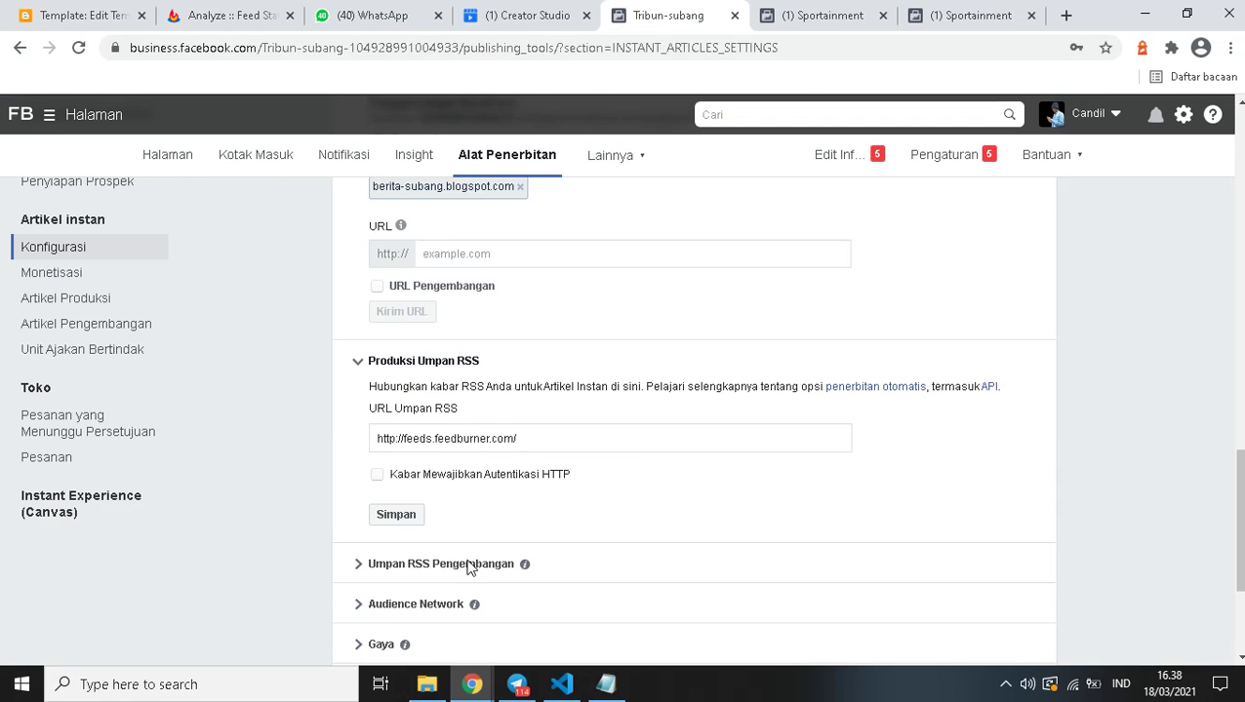
{"action": "type", "text": "blogspot/moJgsb"}
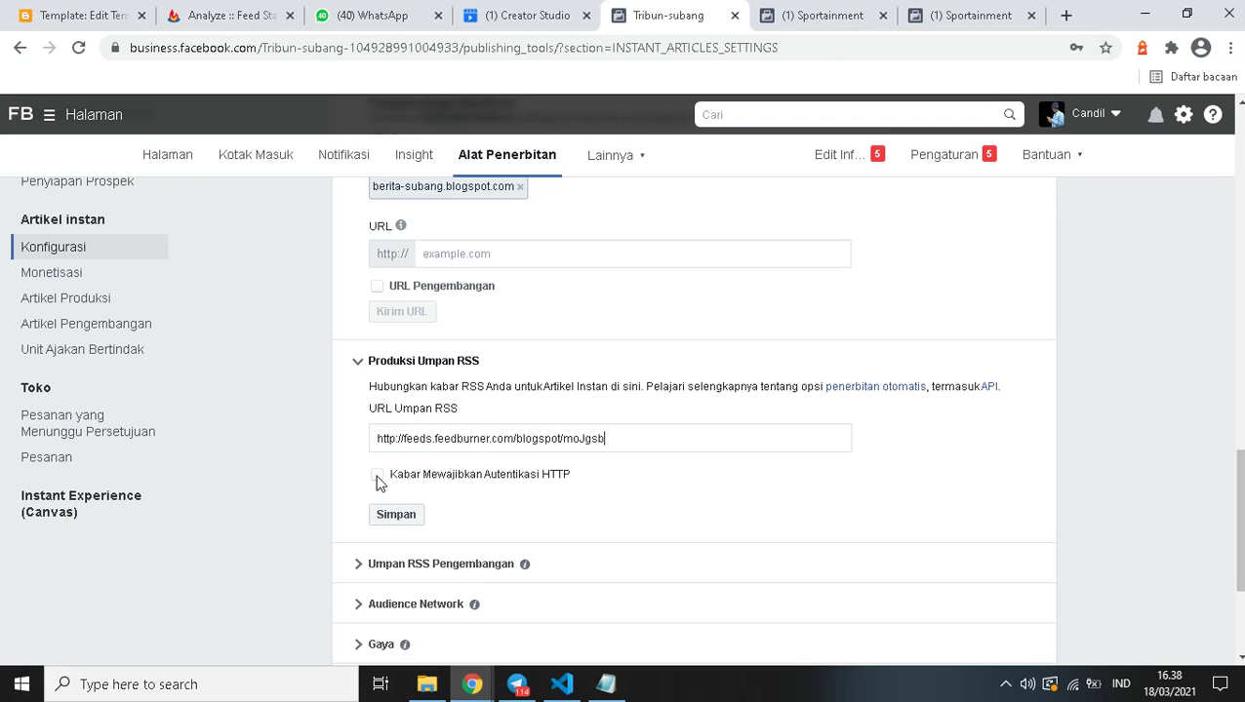
{"action": "left_click", "coordinate": [409, 524]}
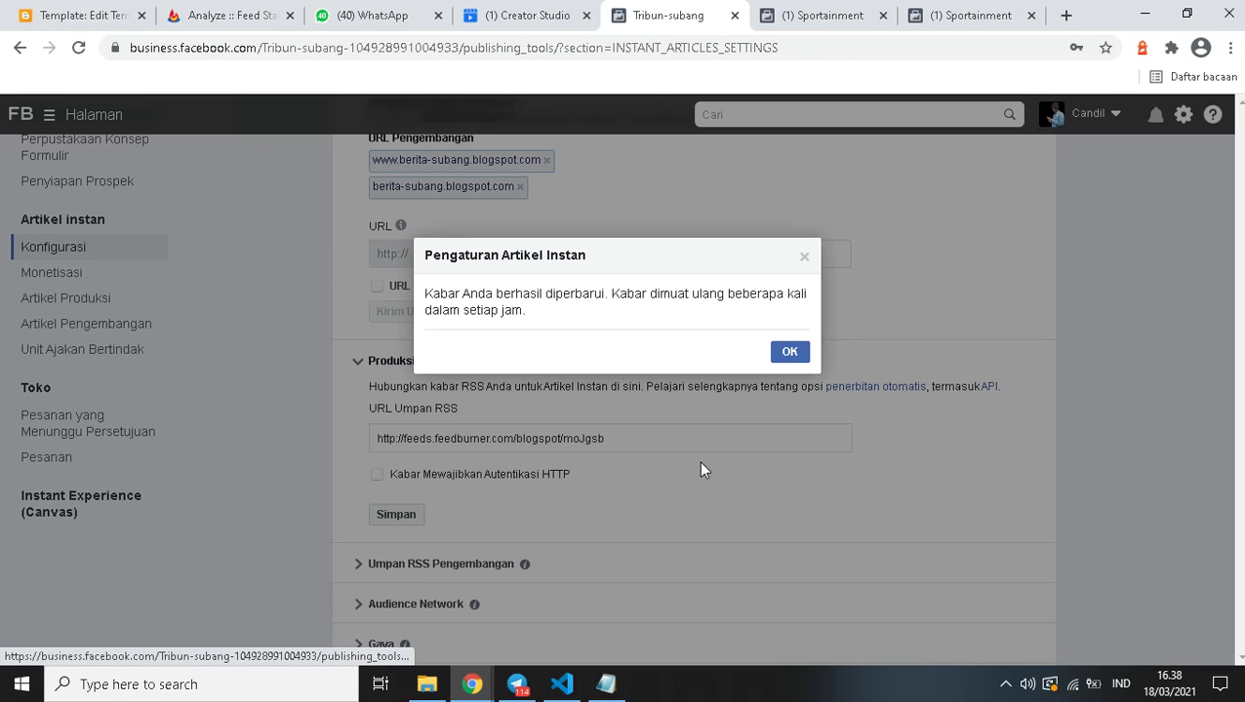
{"action": "left_click", "coordinate": [789, 352]}
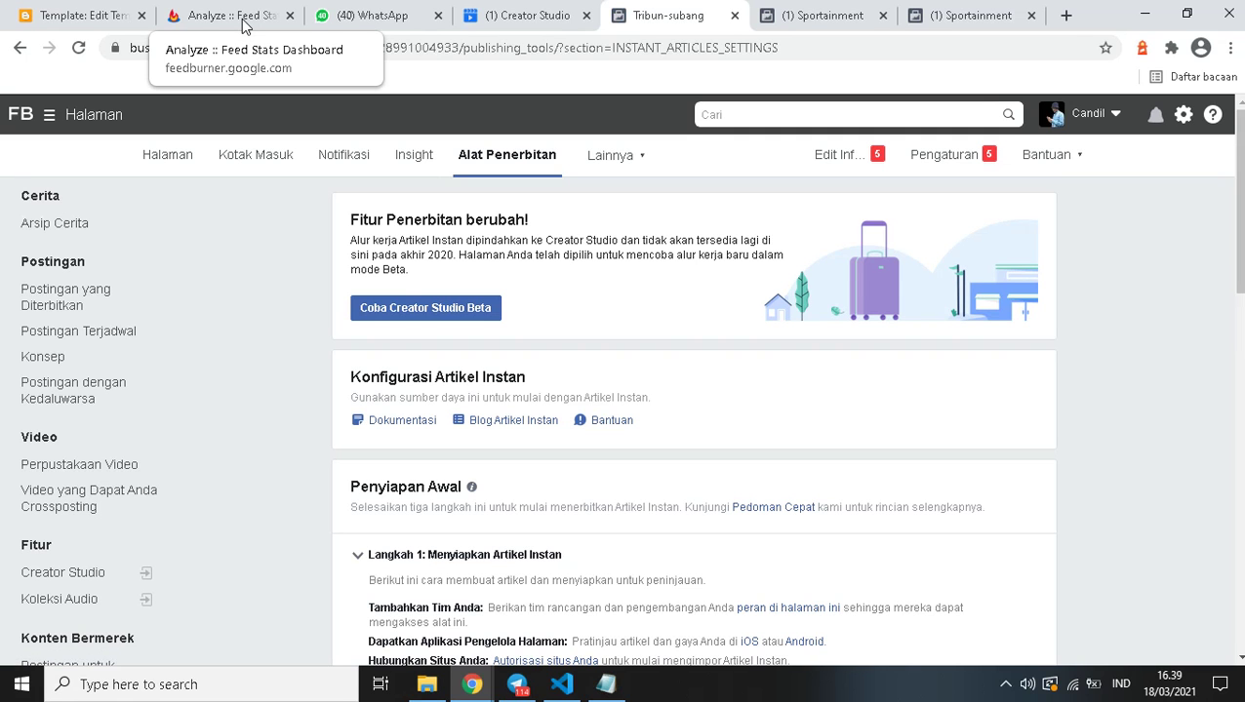
Step: Check the Tidak Cukup Artikel issue listed under Langkah 2 for submitting the Instant Articles for review
{"action": "scroll", "coordinate": [374, 301], "scroll_direction": "down", "scroll_amount": 3}
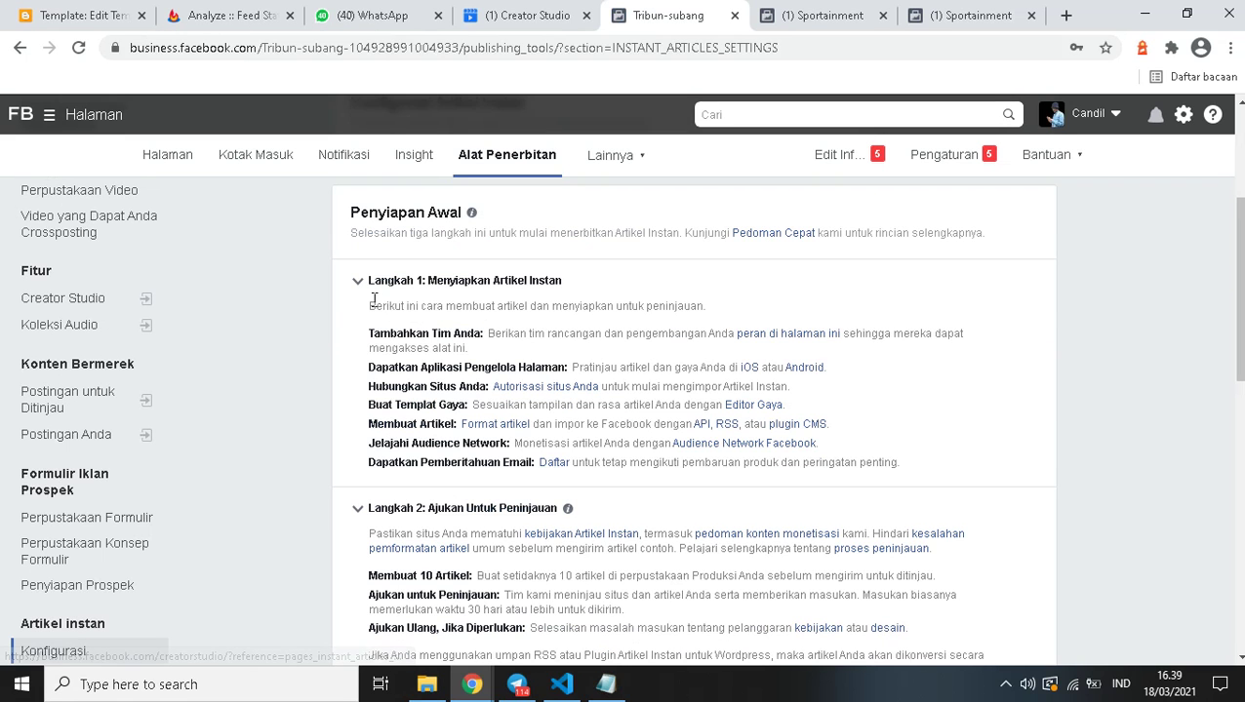
{"action": "scroll", "coordinate": [380, 302], "scroll_direction": "down", "scroll_amount": 5}
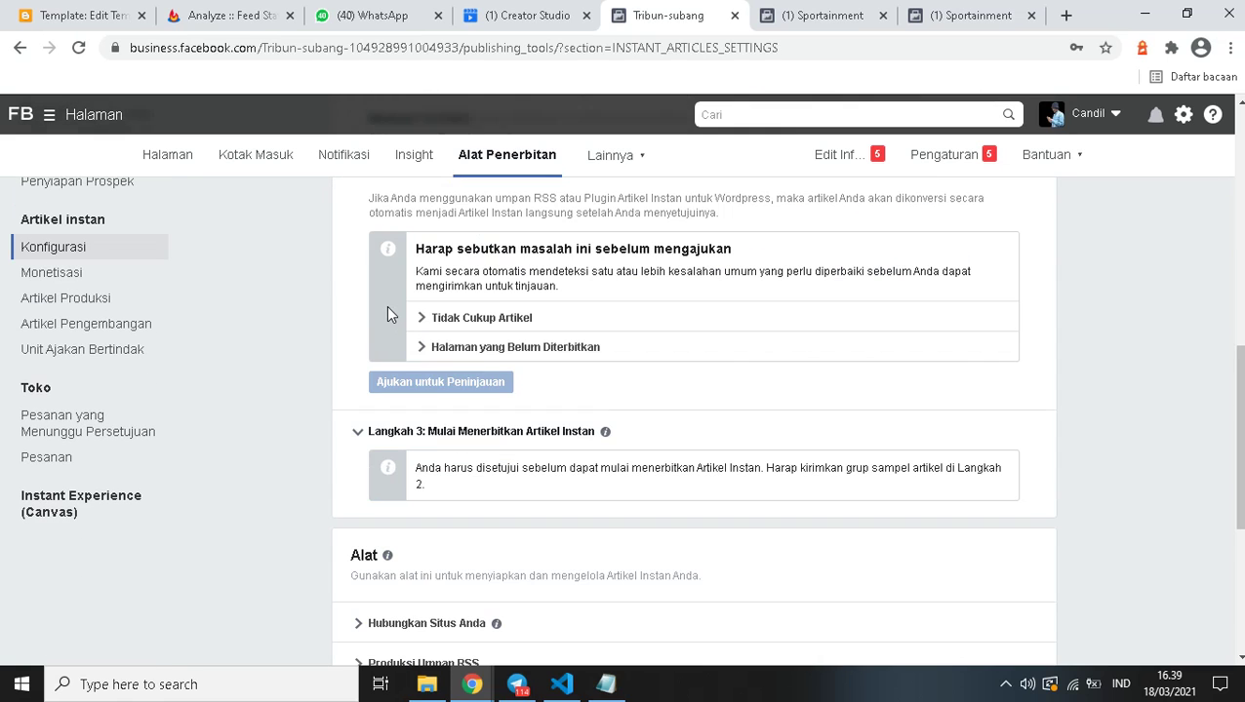
{"action": "left_click", "coordinate": [481, 323]}
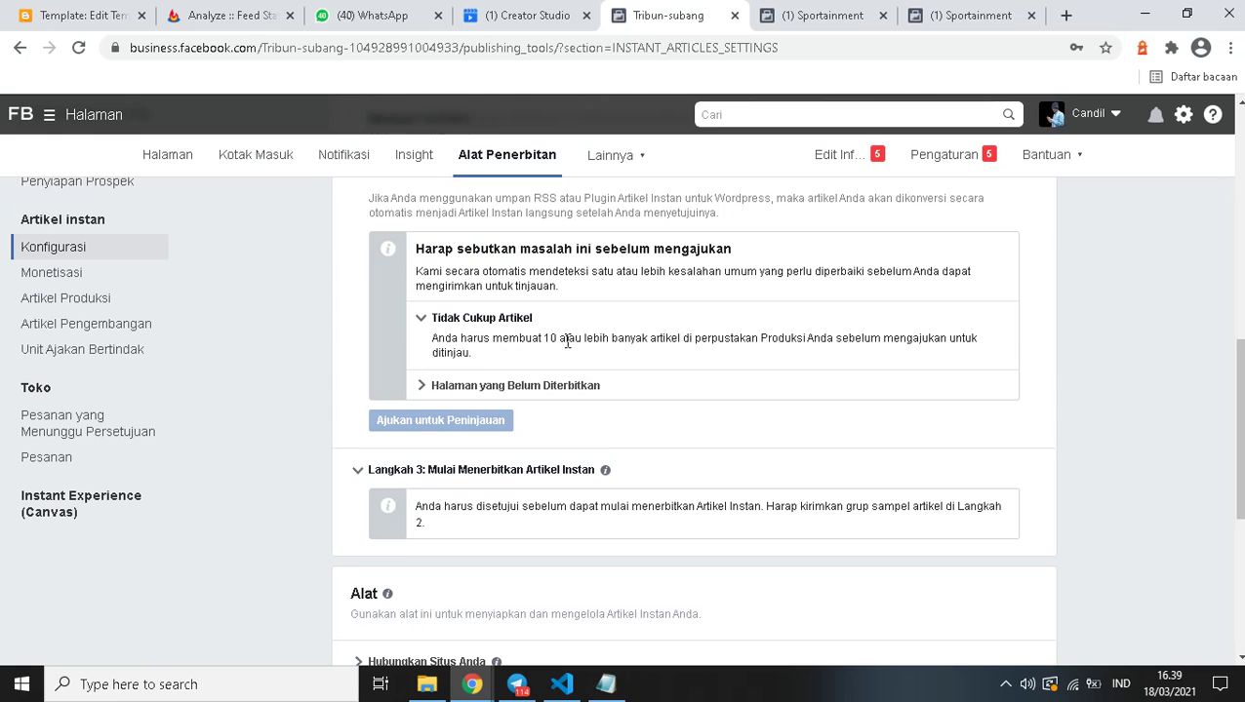
{"action": "left_click", "coordinate": [447, 321]}
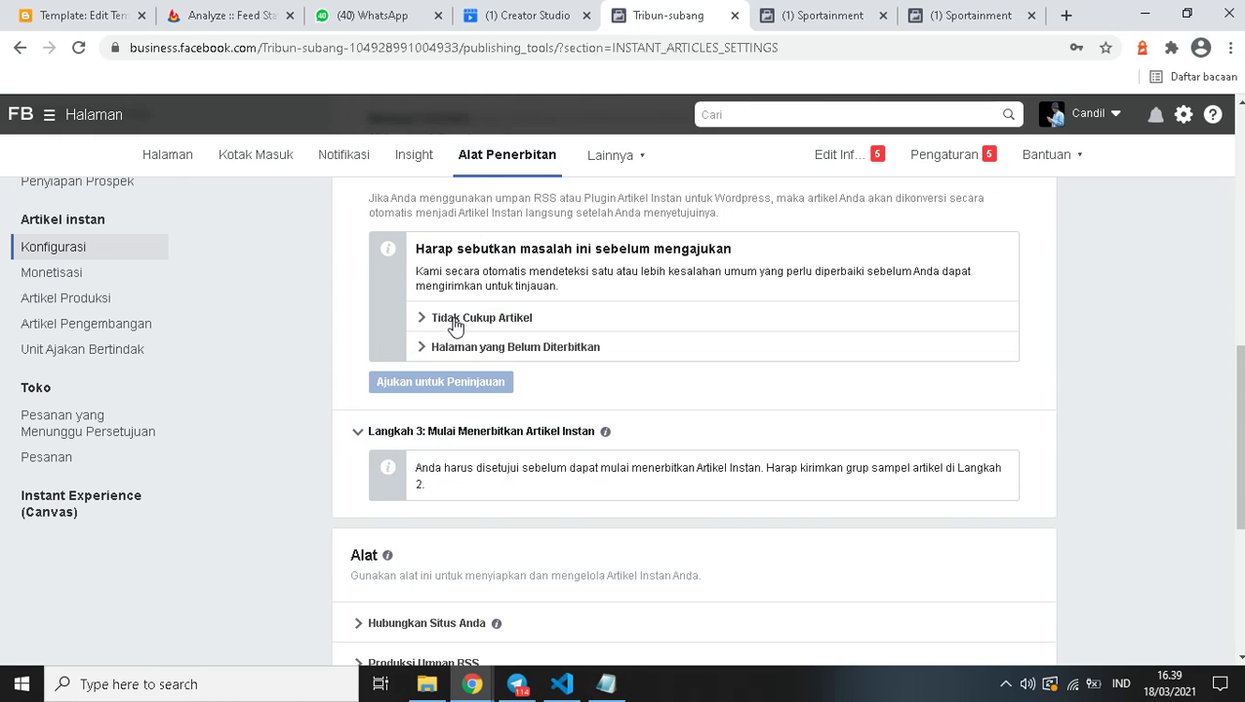
Step: Expand the Produksi Umpan RSS section and examine the feed's validation status alongside the review and publishing steps
{"action": "scroll", "coordinate": [449, 337], "scroll_direction": "down", "scroll_amount": 3}
{"action": "left_click", "coordinate": [430, 390]}
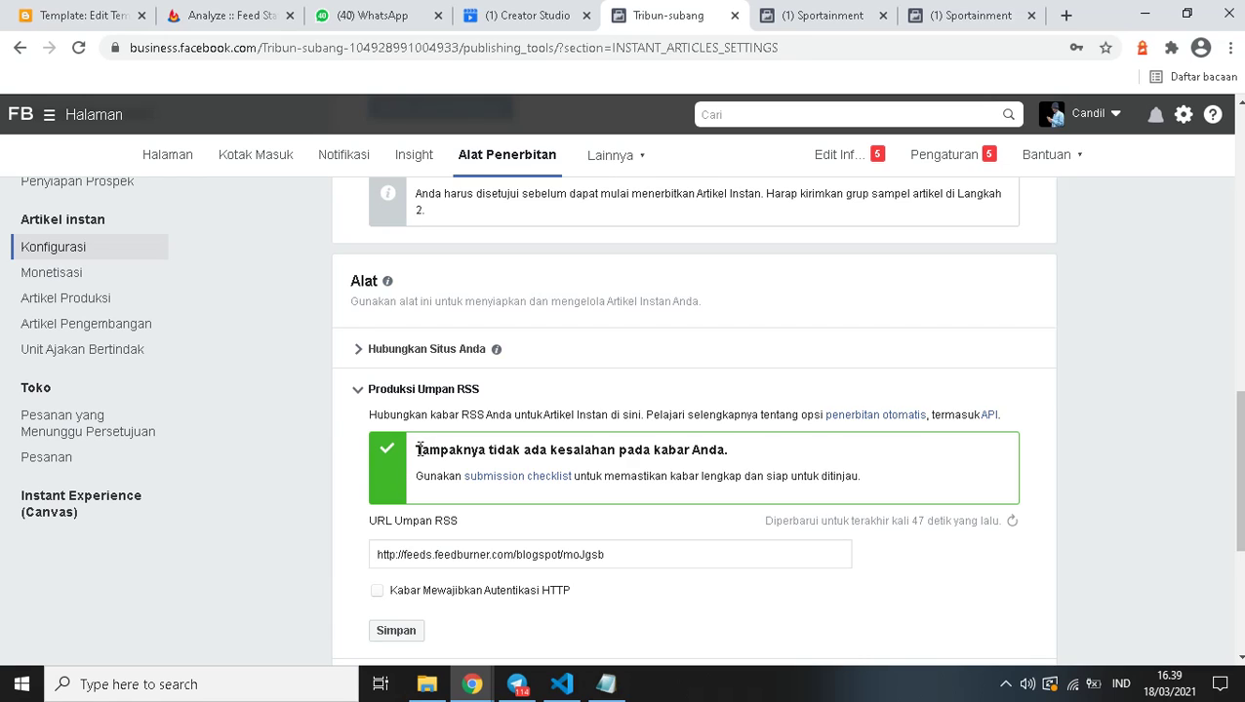
{"action": "left_click_drag", "start_coordinate": [418, 449], "coordinate": [733, 461]}
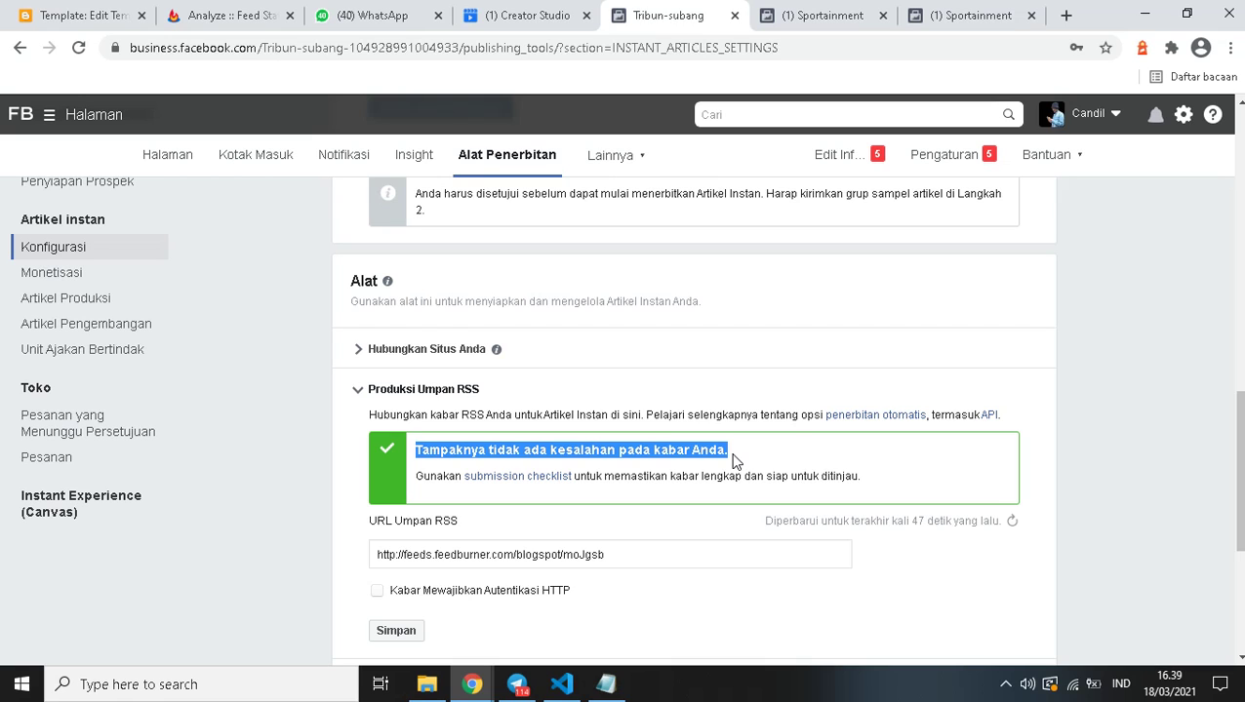
{"action": "left_click", "coordinate": [672, 356]}
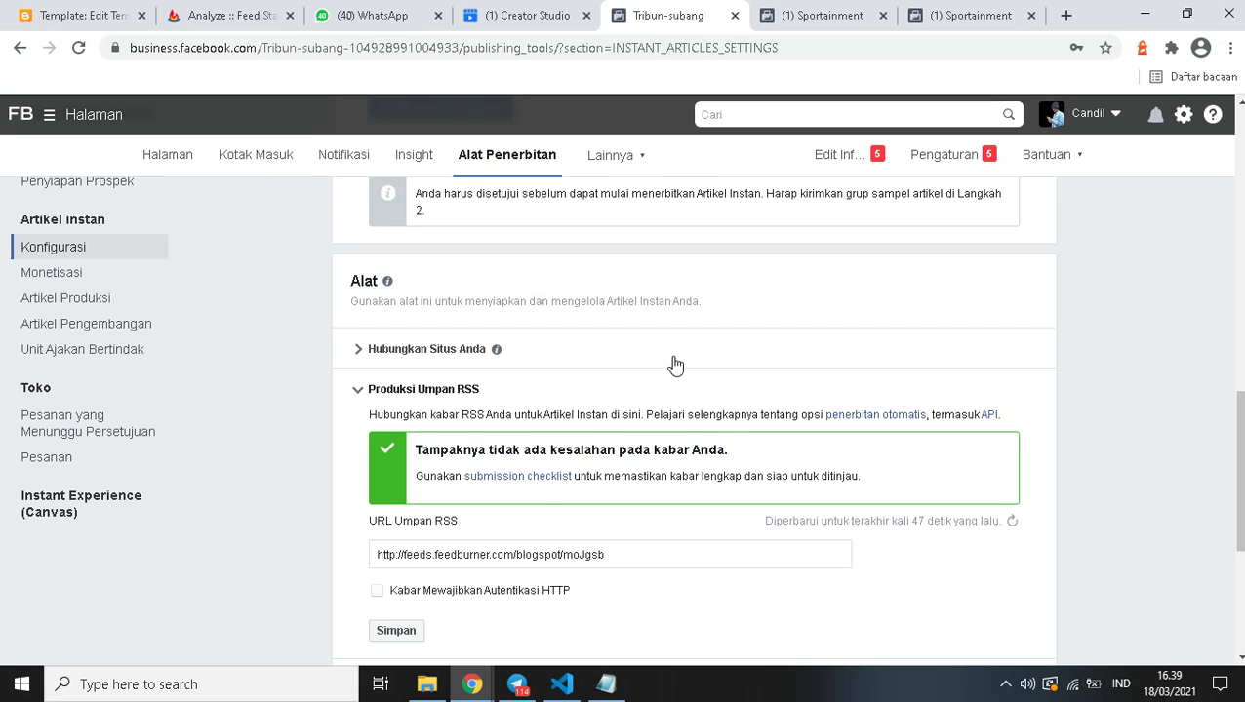
{"action": "left_click", "coordinate": [553, 348]}
{"action": "scroll", "coordinate": [425, 400], "scroll_direction": "down", "scroll_amount": 2}
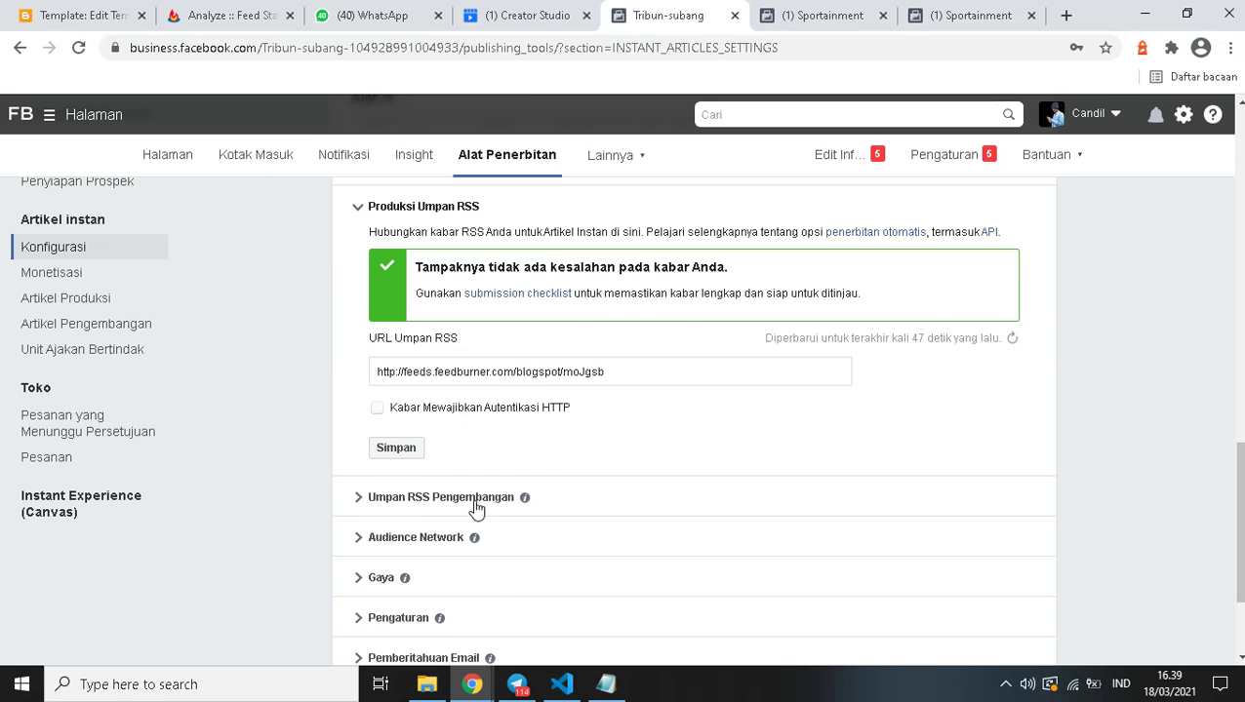
{"action": "scroll", "coordinate": [475, 509], "scroll_direction": "up", "scroll_amount": 5}
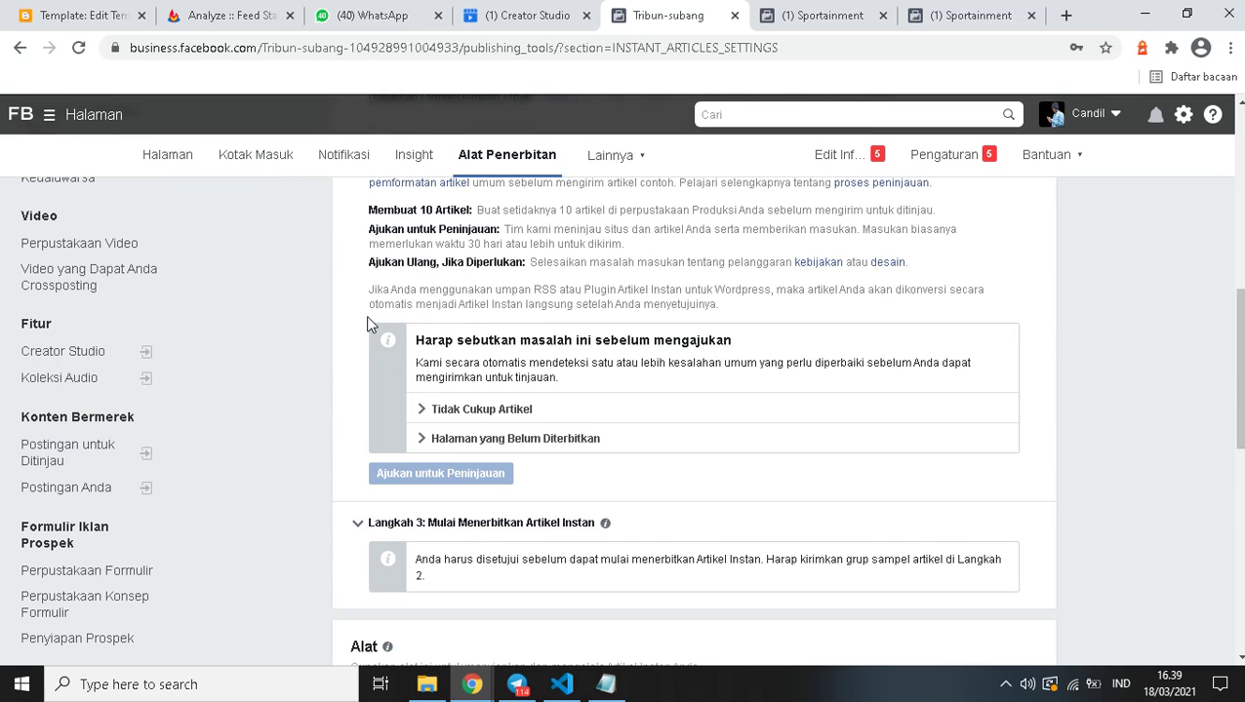
{"action": "scroll", "coordinate": [269, 330], "scroll_direction": "up", "scroll_amount": 2}
{"action": "scroll", "coordinate": [319, 439], "scroll_direction": "down", "scroll_amount": 5}
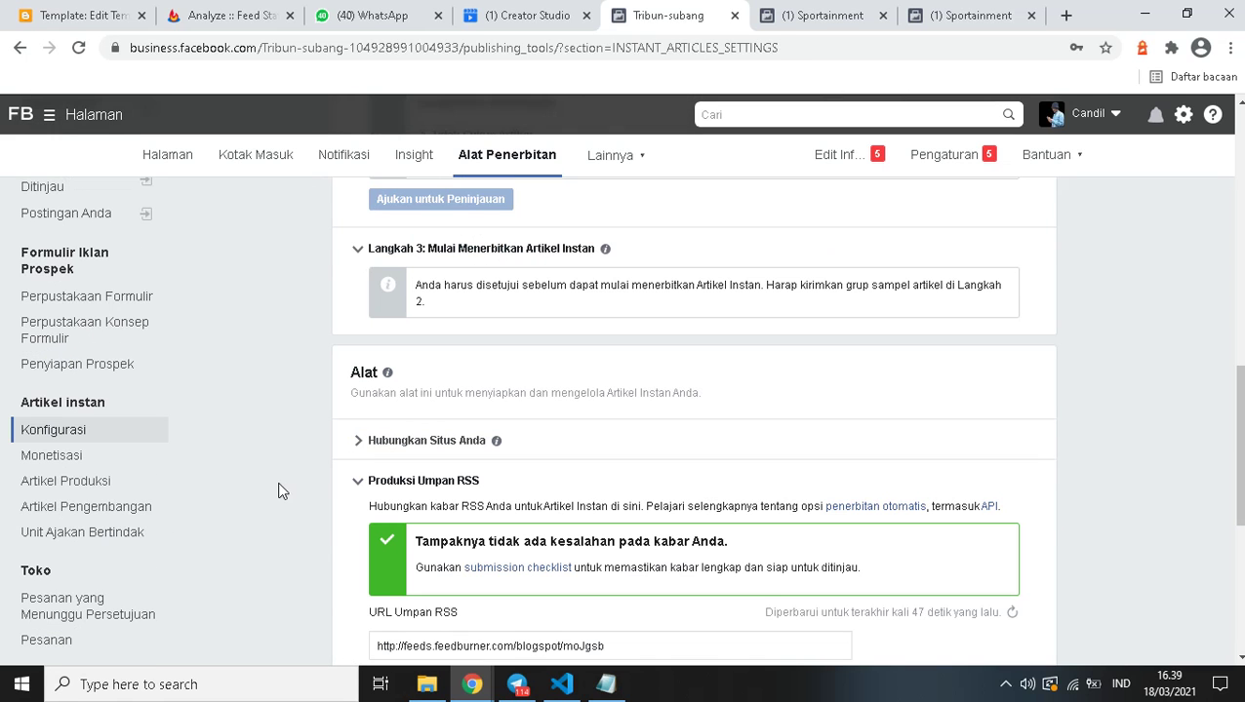
{"action": "scroll", "coordinate": [453, 510], "scroll_direction": "down", "scroll_amount": 1}
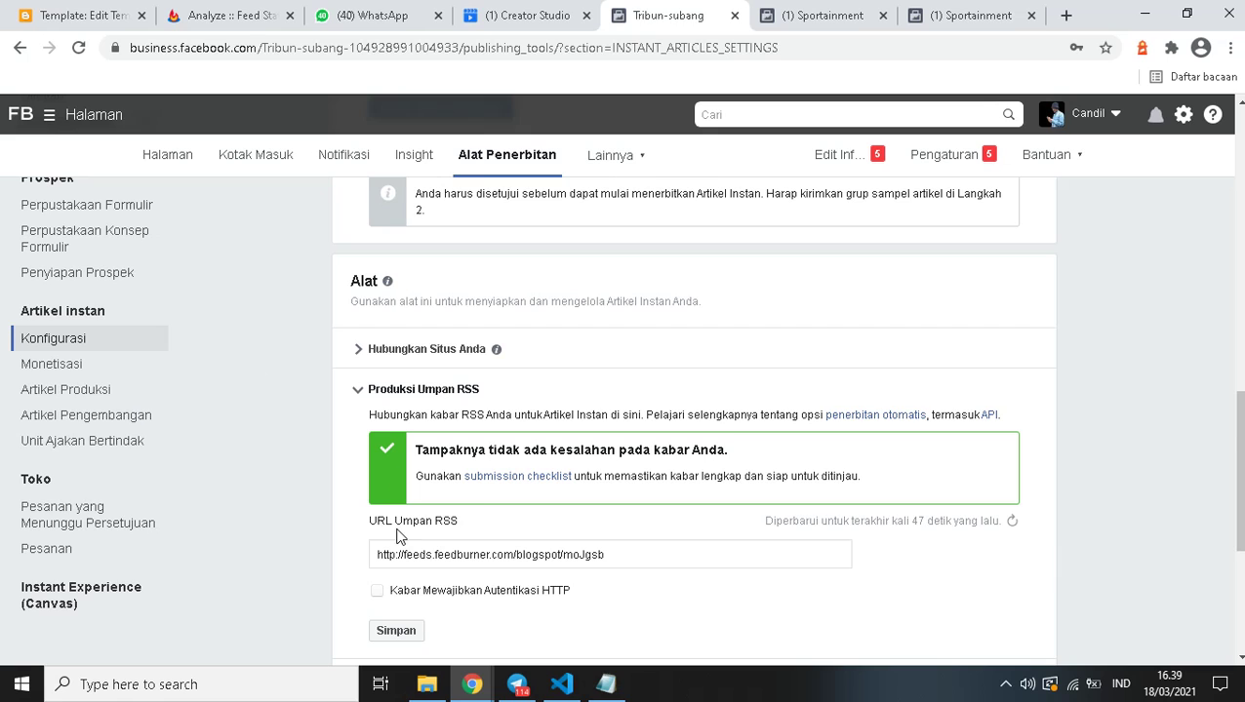
{"action": "scroll", "coordinate": [478, 509], "scroll_direction": "down", "scroll_amount": 2}
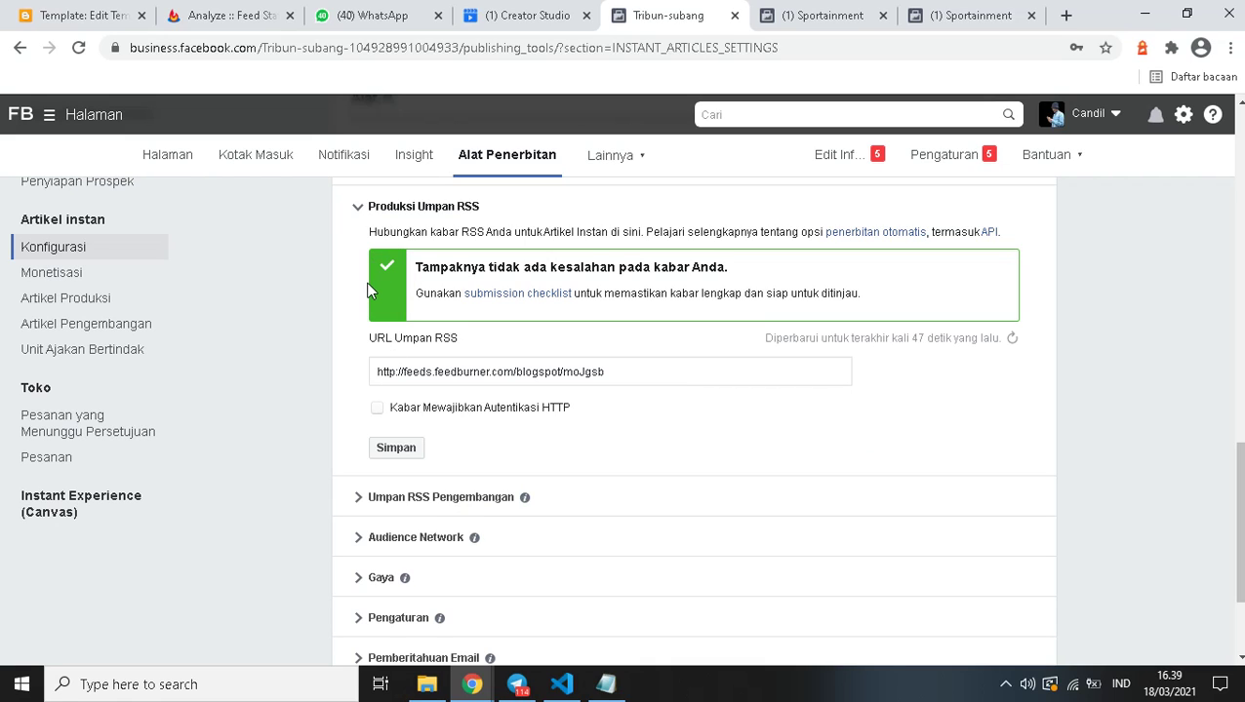
Step: Expand the Umpan RSS Pengembangan section and activate its feed URL field for entry
{"action": "left_click", "coordinate": [390, 499]}
{"action": "scroll", "coordinate": [439, 417], "scroll_direction": "down", "scroll_amount": 2}
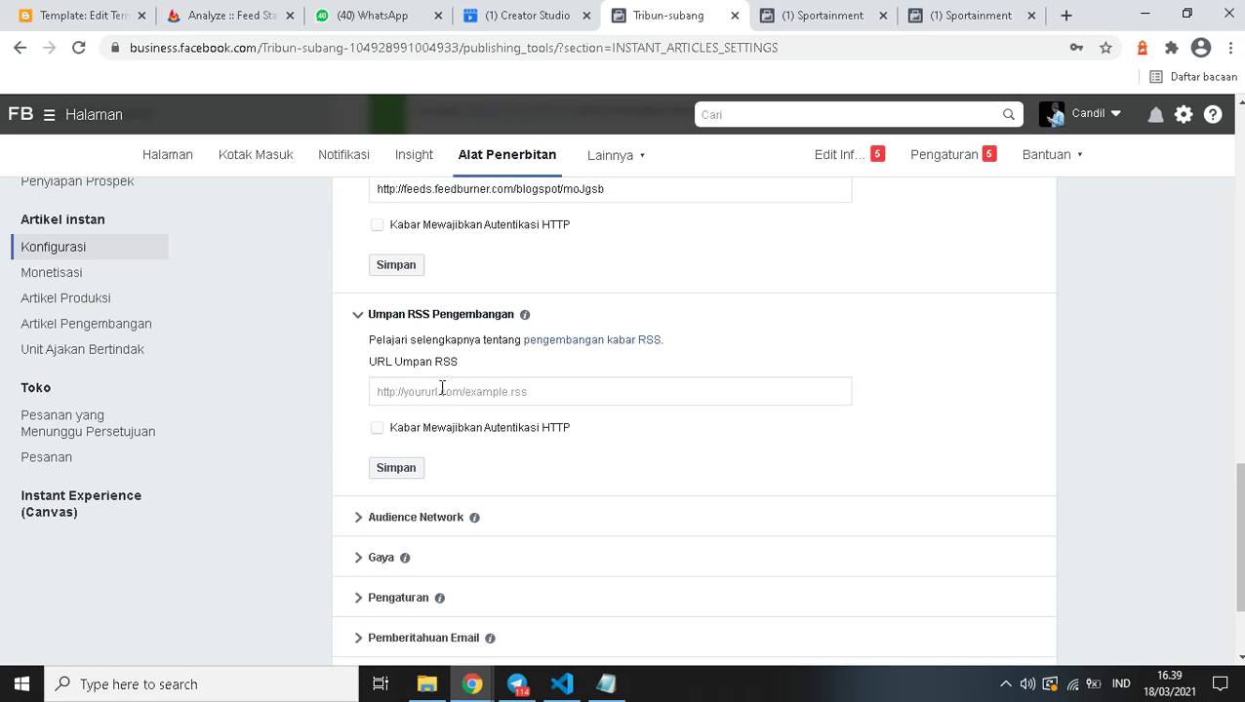
{"action": "scroll", "coordinate": [441, 391], "scroll_direction": "up", "scroll_amount": 3}
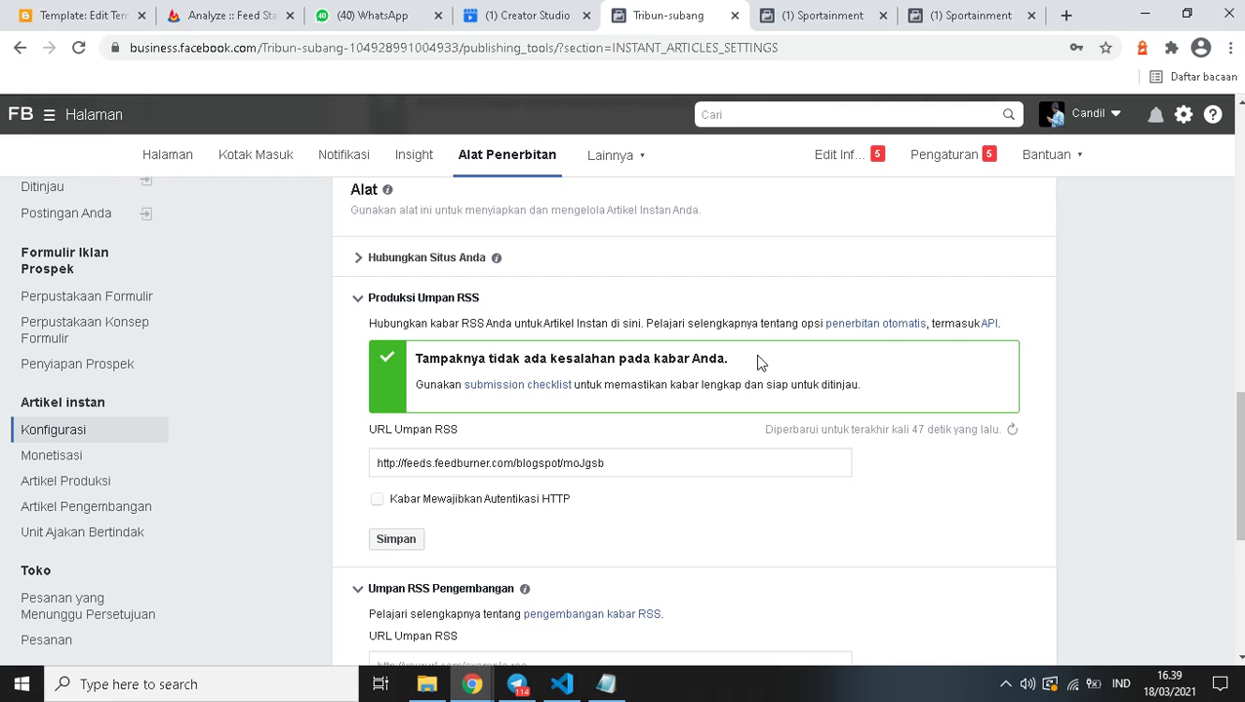
{"action": "scroll", "coordinate": [429, 420], "scroll_direction": "down", "scroll_amount": 3}
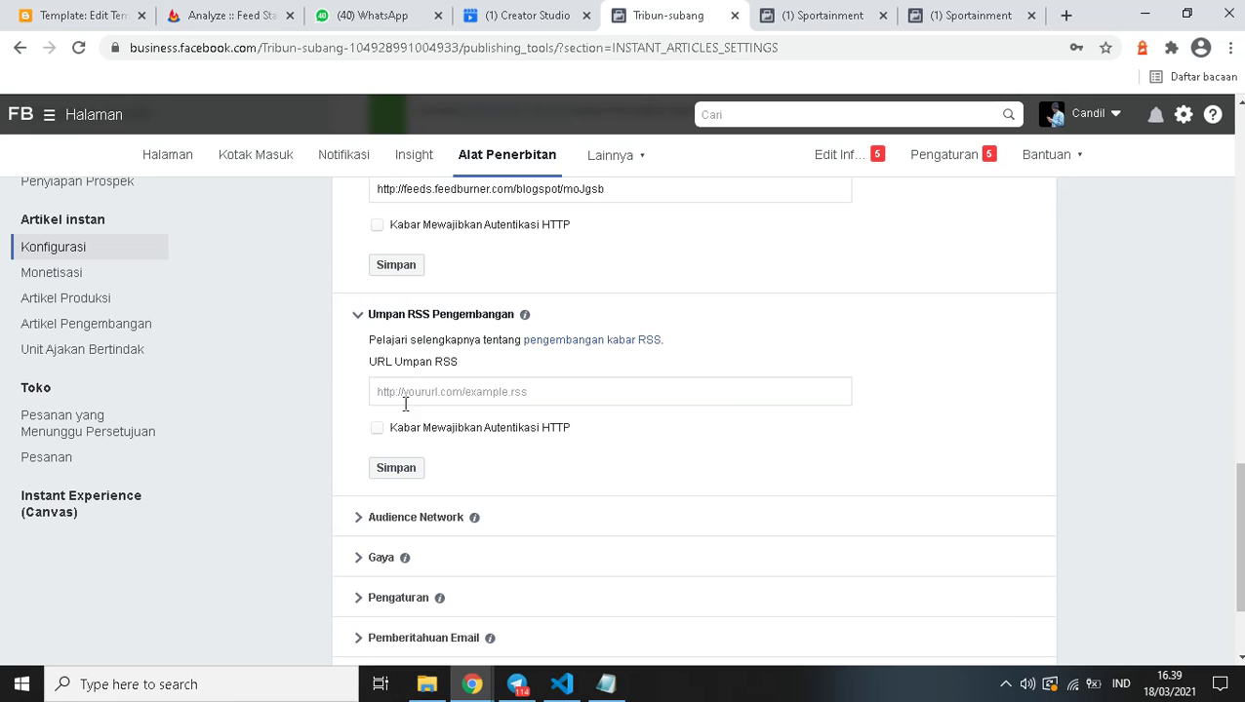
{"action": "left_click", "coordinate": [410, 392]}
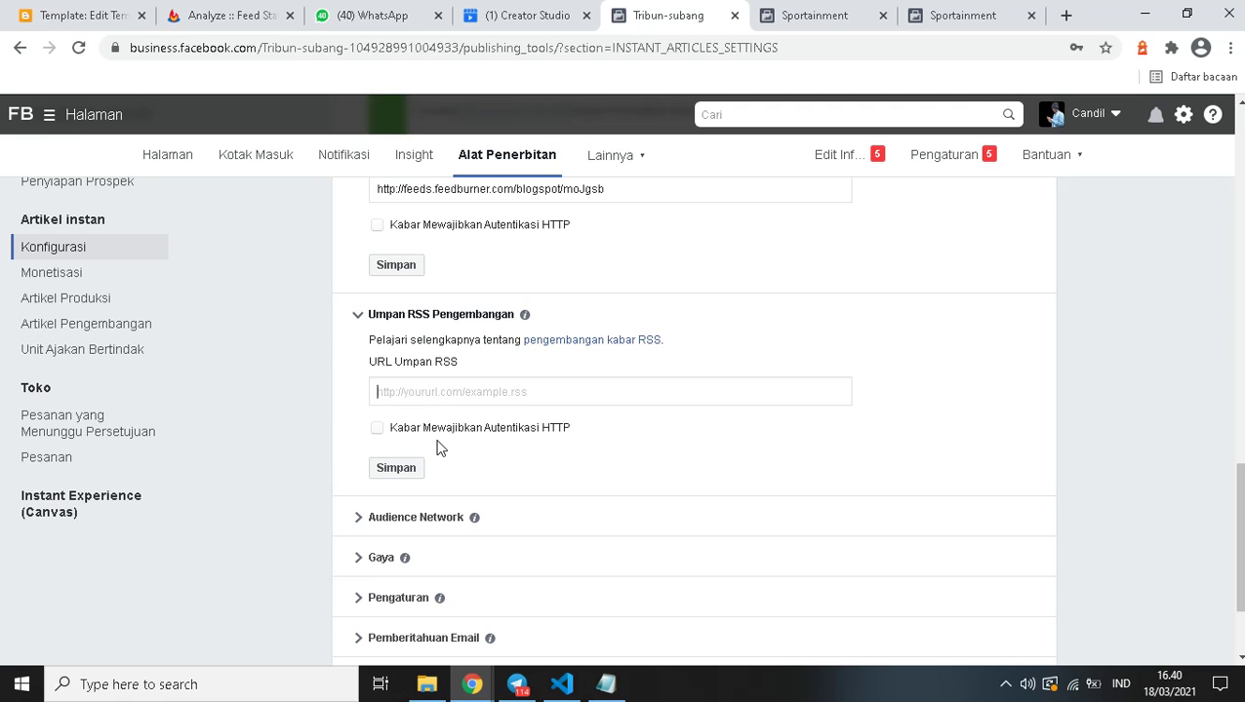
{"action": "left_click", "coordinate": [195, 14]}
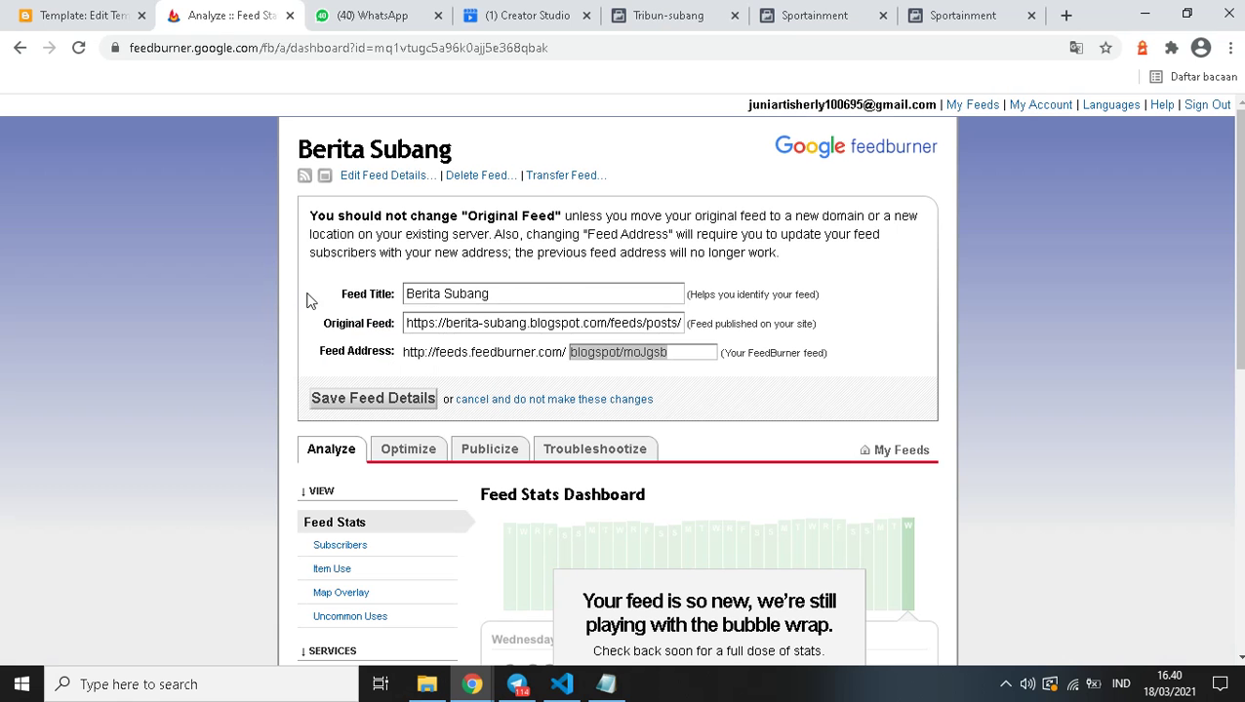
{"action": "triple_click", "coordinate": [430, 317]}
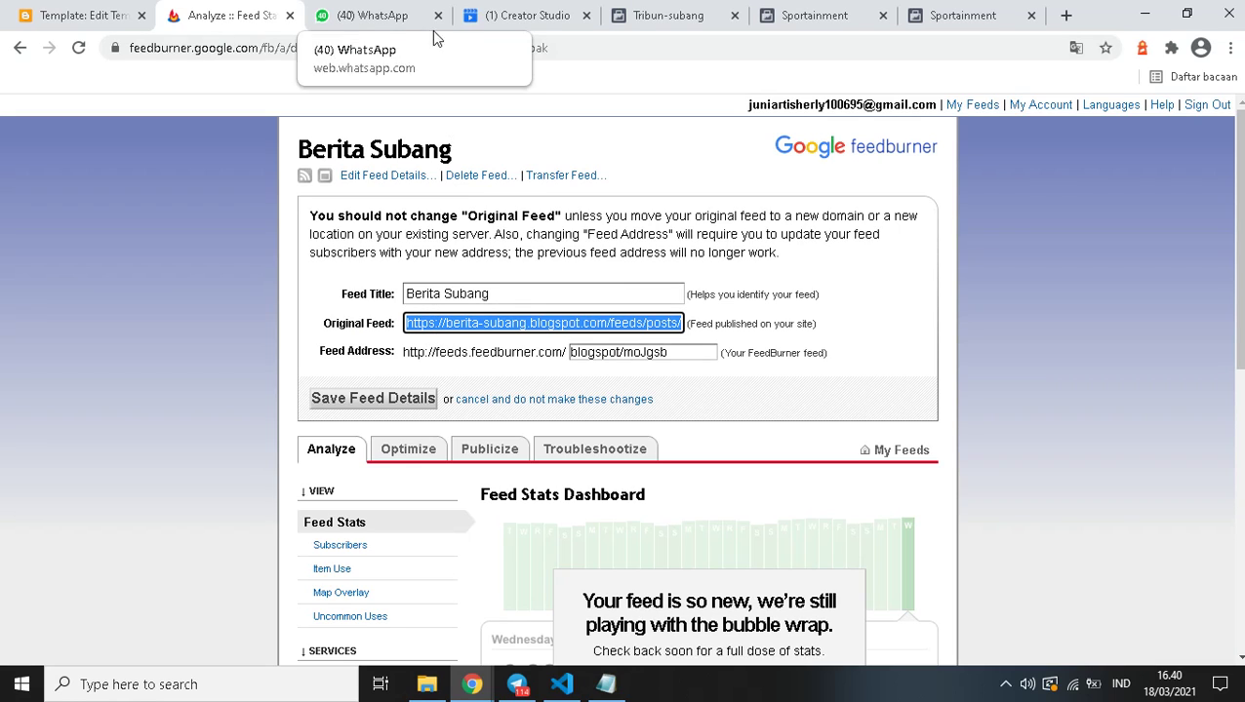
{"action": "key", "text": "ctrl+c"}
{"action": "key", "text": "ctrl+5"}
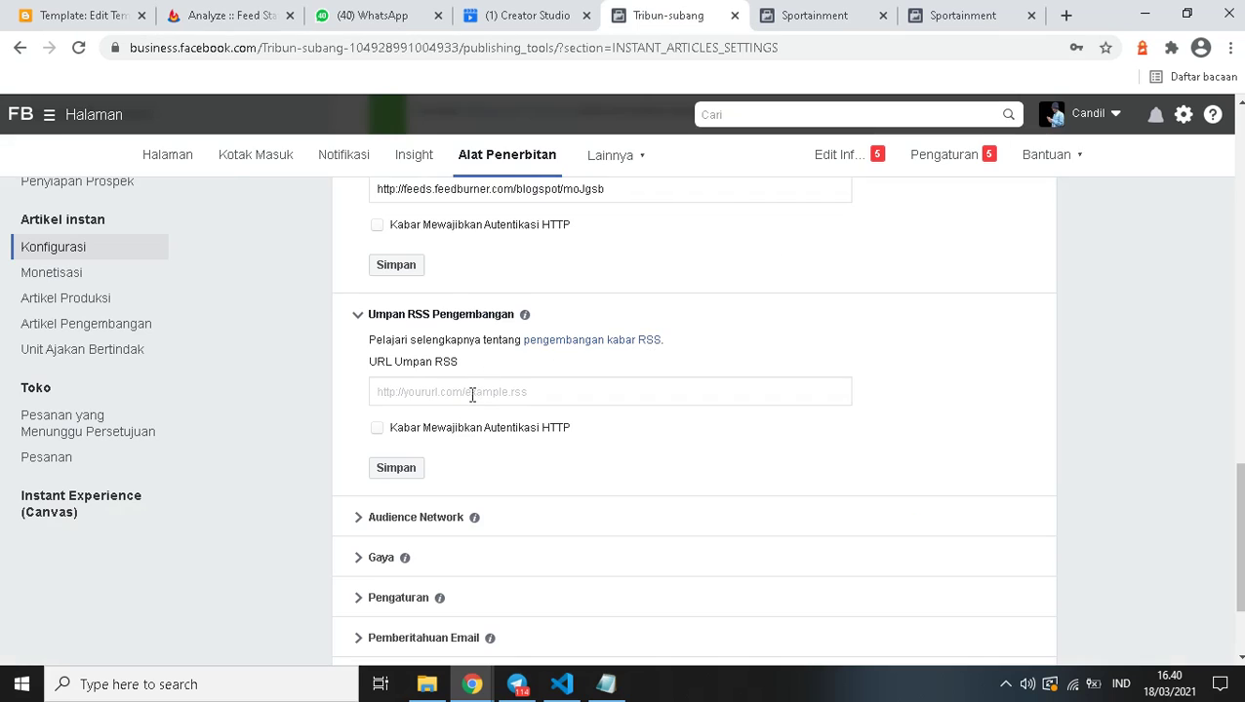
{"action": "left_click", "coordinate": [478, 389]}
{"action": "key", "text": "ctrl+v"}
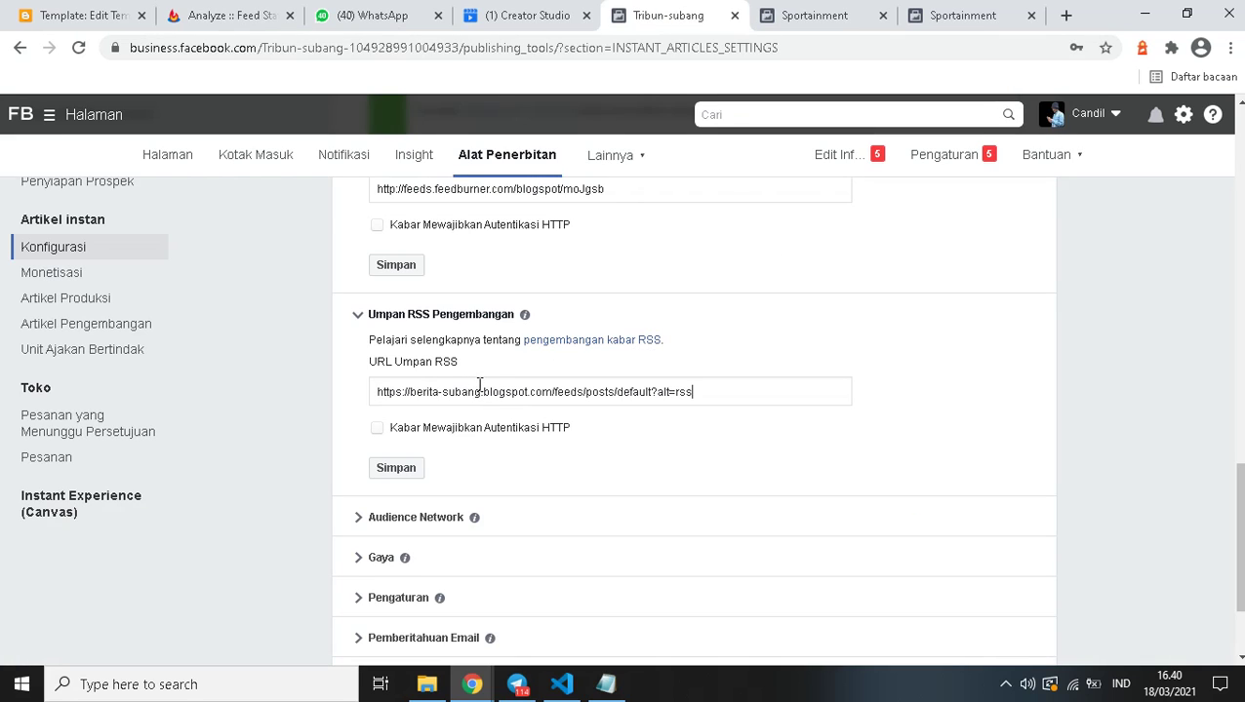
Step: Save the development RSS feed URL and acknowledge the update so the Instant Articles configuration reloads
{"action": "left_click", "coordinate": [397, 472]}
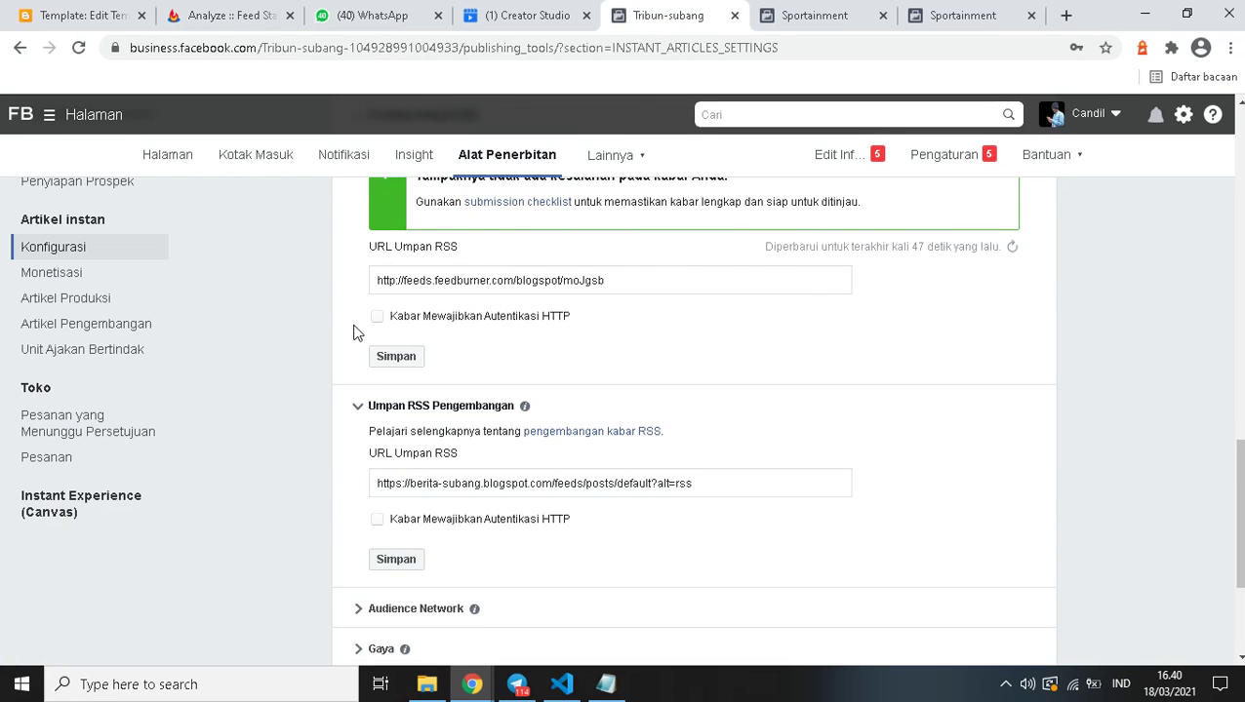
{"action": "scroll", "coordinate": [371, 283], "scroll_direction": "up", "scroll_amount": 1}
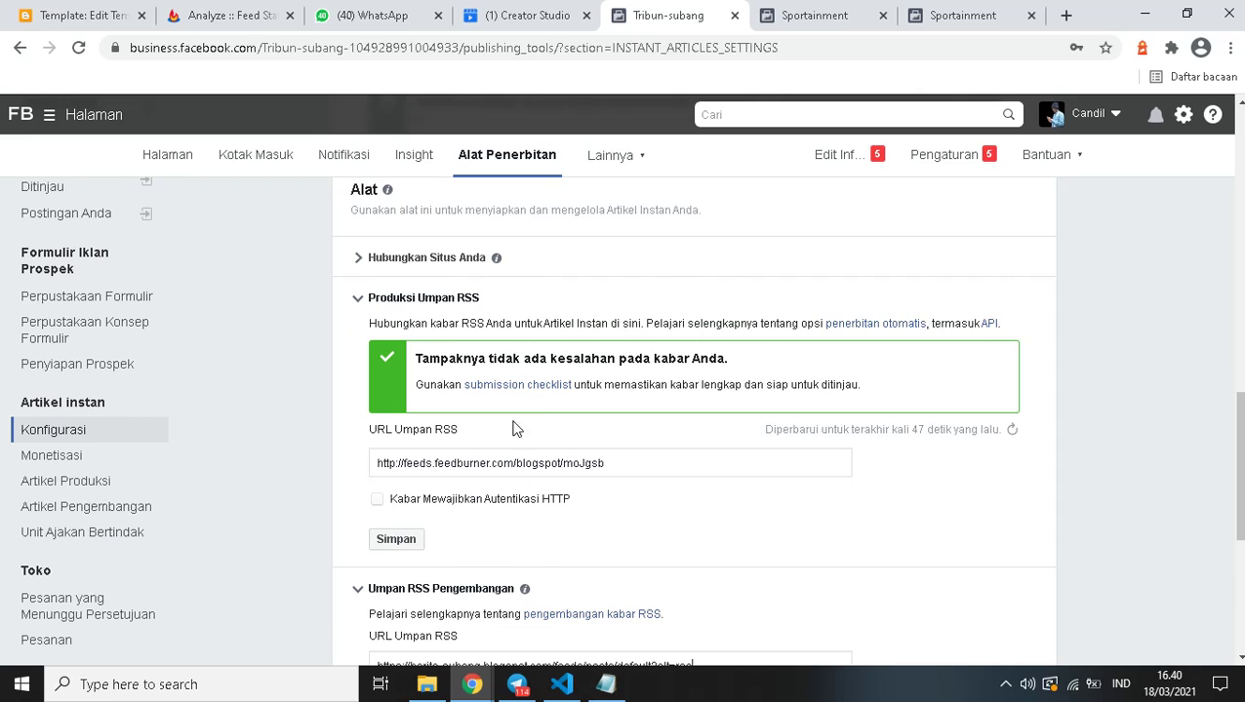
{"action": "scroll", "coordinate": [517, 429], "scroll_direction": "down", "scroll_amount": 1}
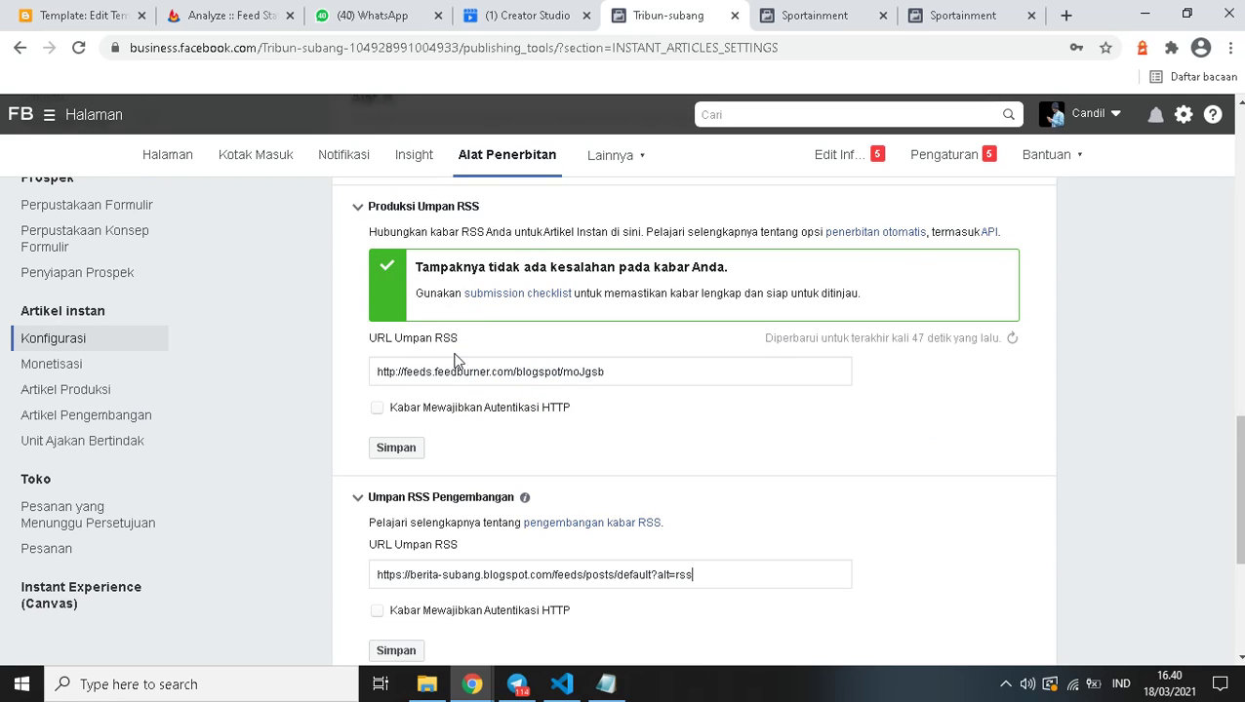
{"action": "scroll", "coordinate": [458, 370], "scroll_direction": "down", "scroll_amount": 1}
{"action": "left_click", "coordinate": [408, 560]}
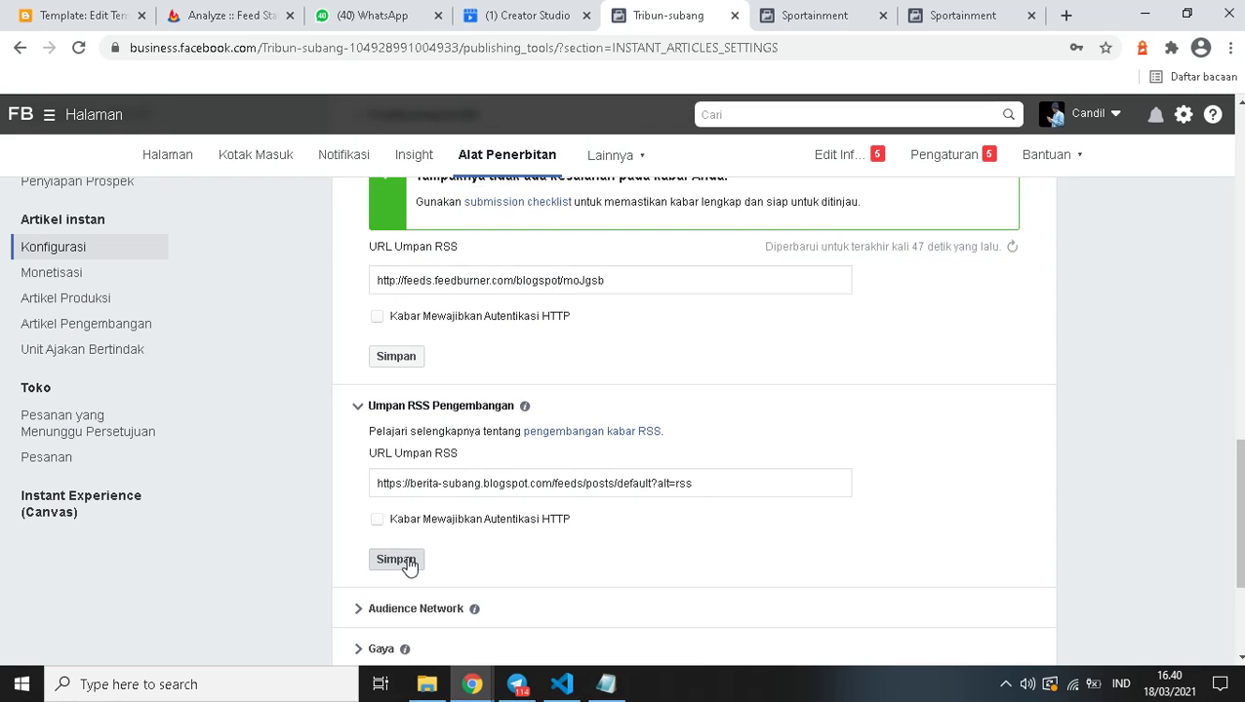
{"action": "scroll", "coordinate": [444, 492], "scroll_direction": "up", "scroll_amount": 2}
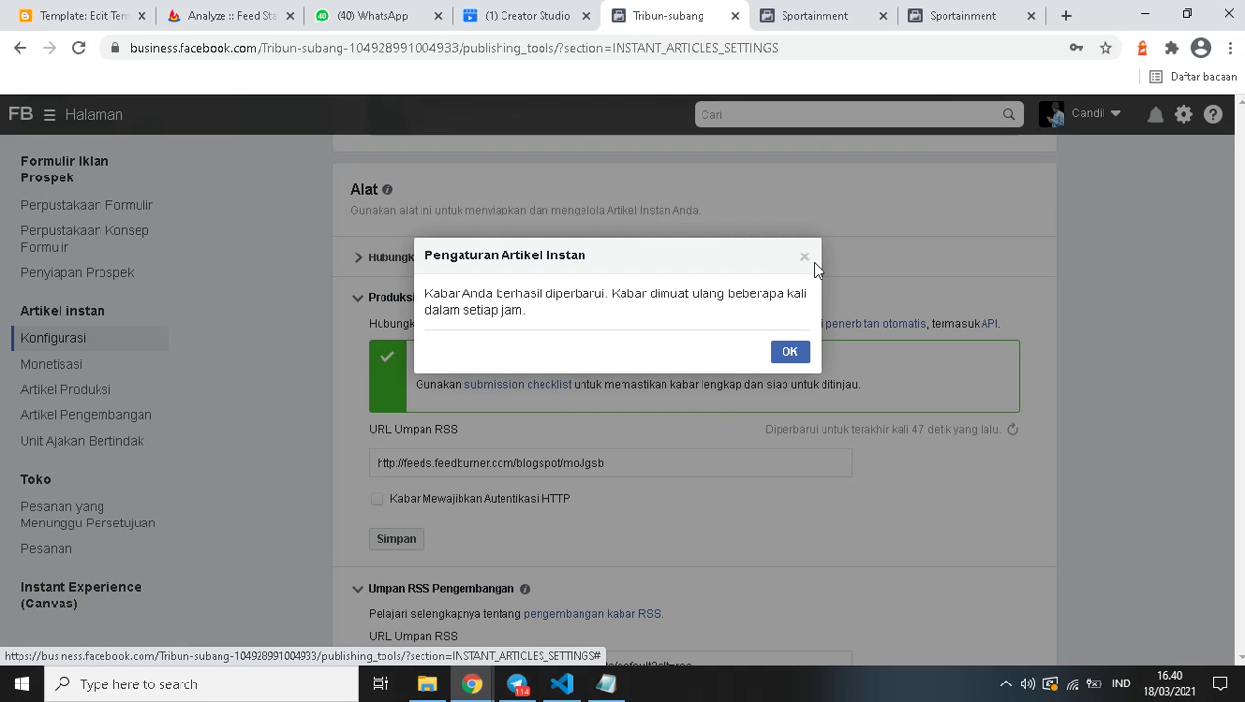
{"action": "key", "text": "Return"}
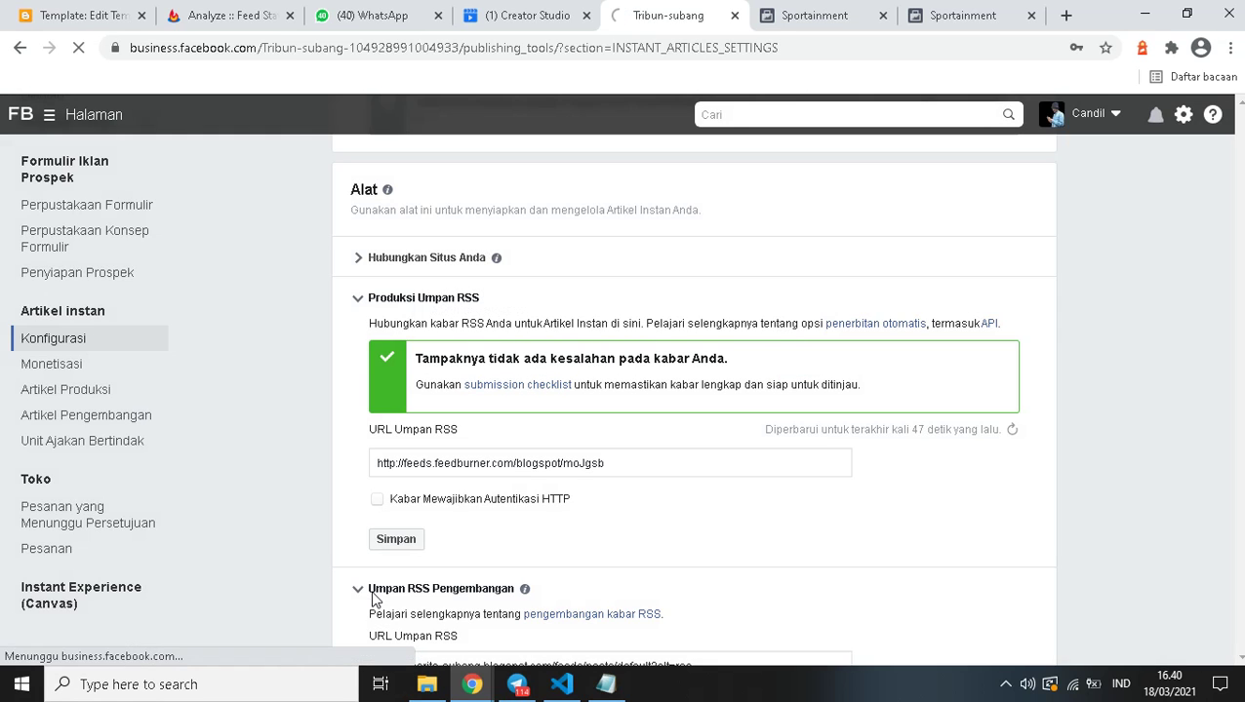
{"action": "scroll", "coordinate": [376, 597], "scroll_direction": "down", "scroll_amount": 1}
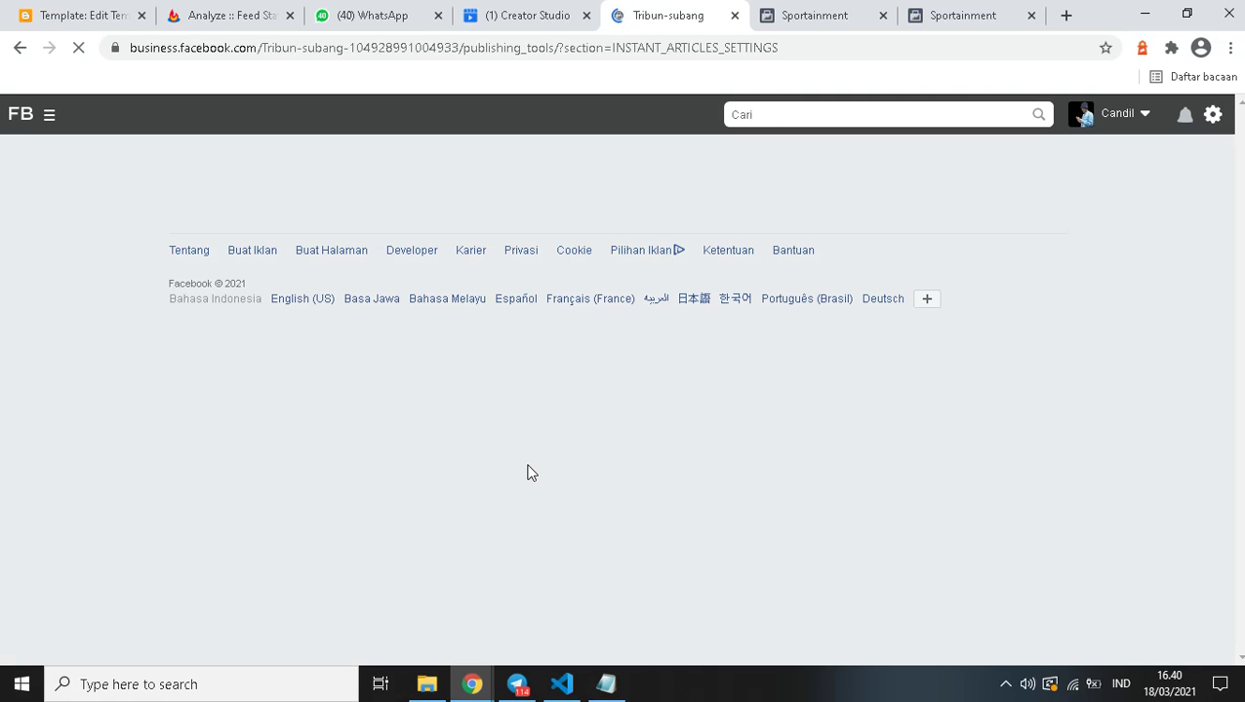
Step: Switch to the Monetisasi overview in Creator Studio
{"action": "left_click", "coordinate": [514, 18]}
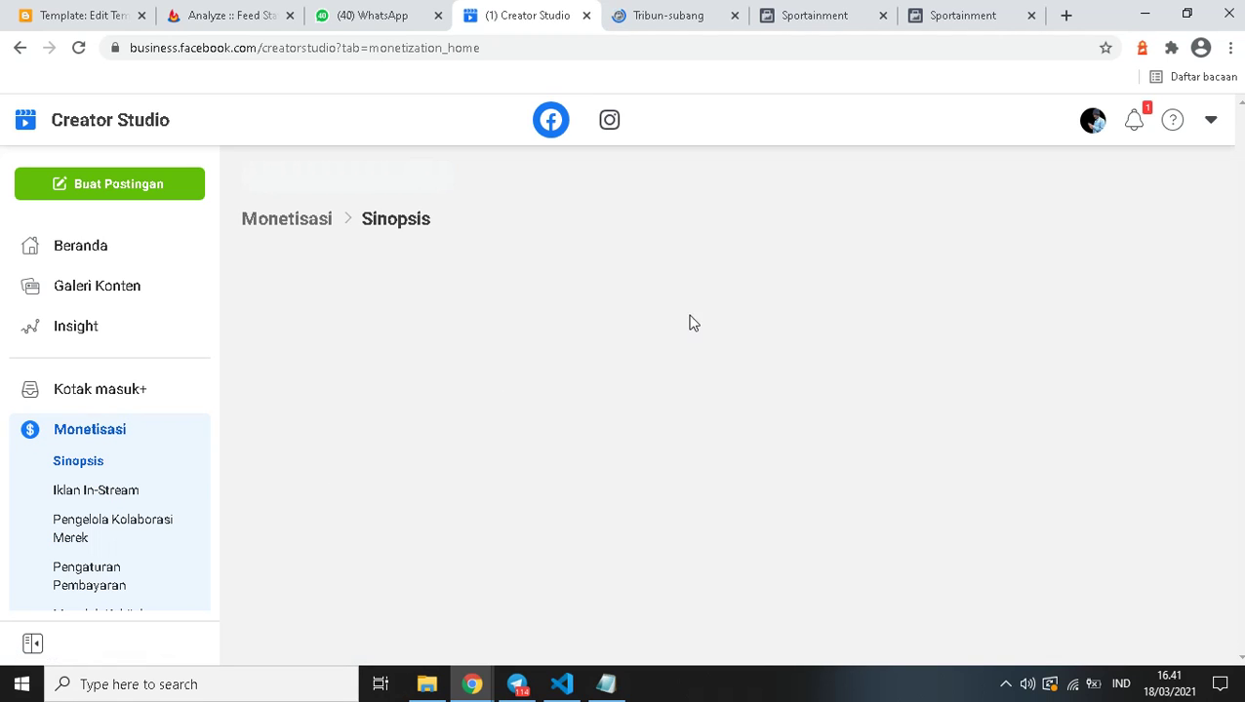
Step: Switch the monetization overview from the Sportainment Page to the Tribun-subang Page only
{"action": "scroll", "coordinate": [370, 397], "scroll_direction": "down", "scroll_amount": 2}
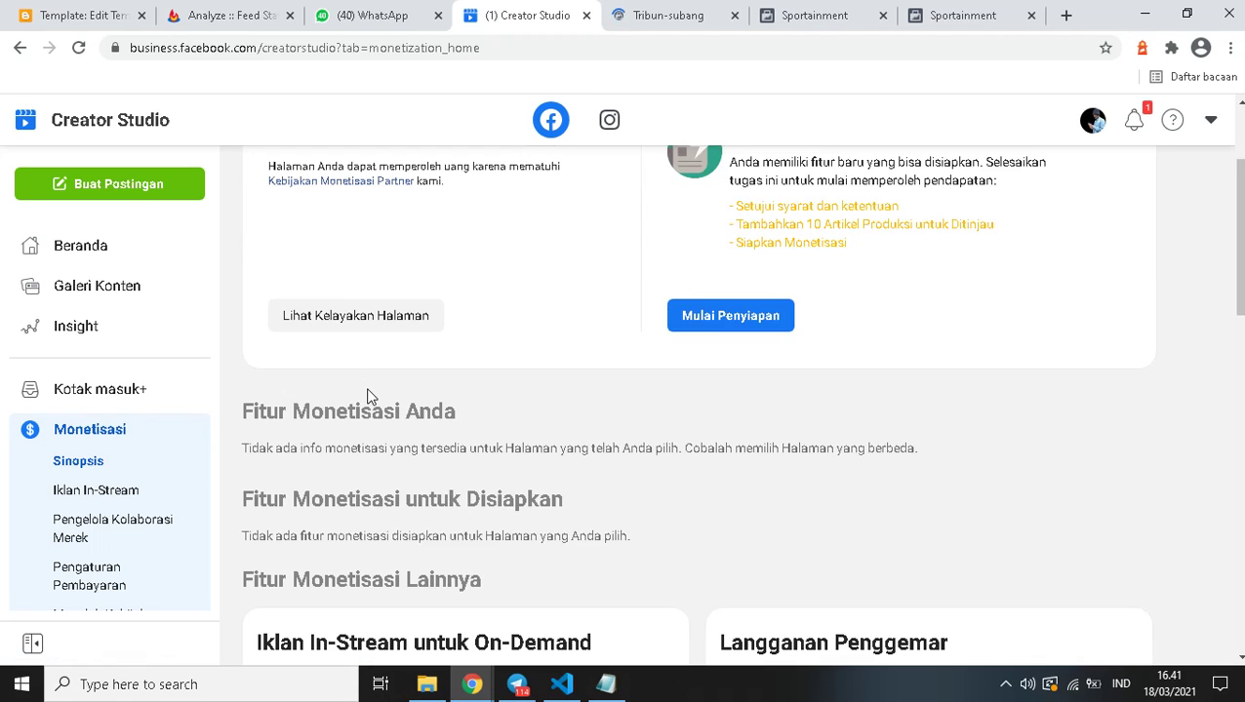
{"action": "scroll", "coordinate": [356, 366], "scroll_direction": "up", "scroll_amount": 2}
{"action": "left_click", "coordinate": [335, 185]}
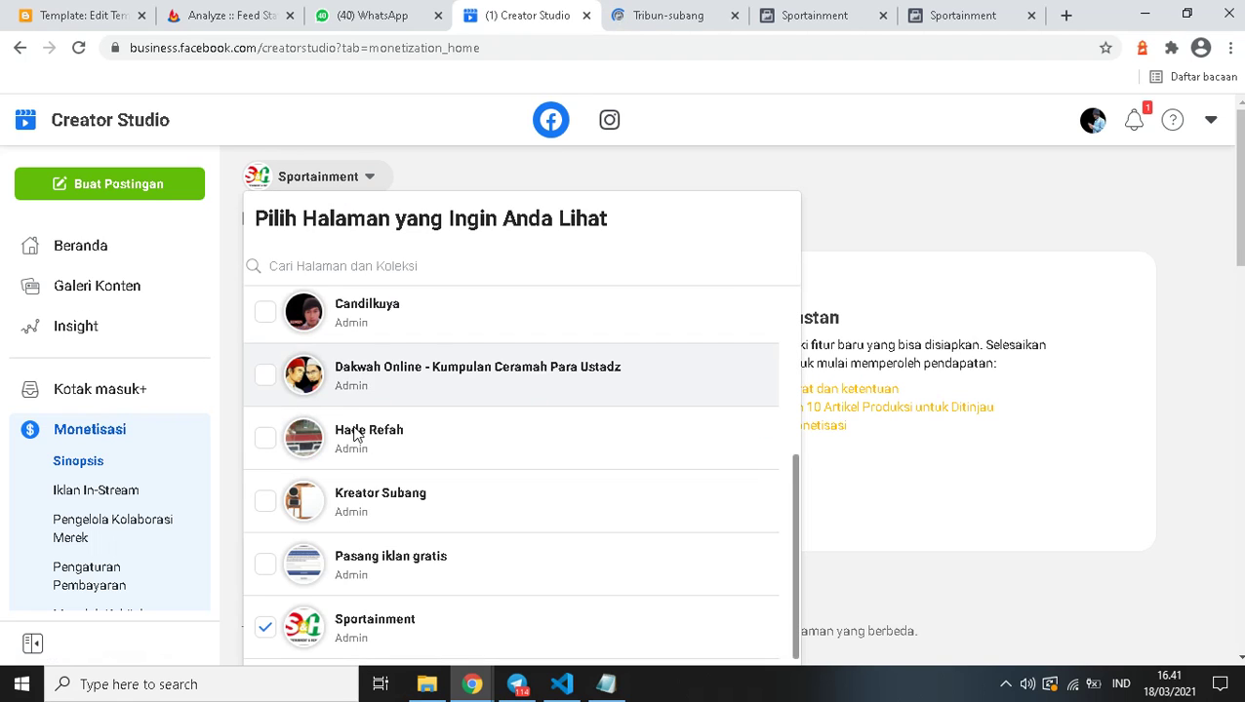
{"action": "scroll", "coordinate": [359, 409], "scroll_direction": "down", "scroll_amount": 5}
{"action": "left_click", "coordinate": [264, 569]}
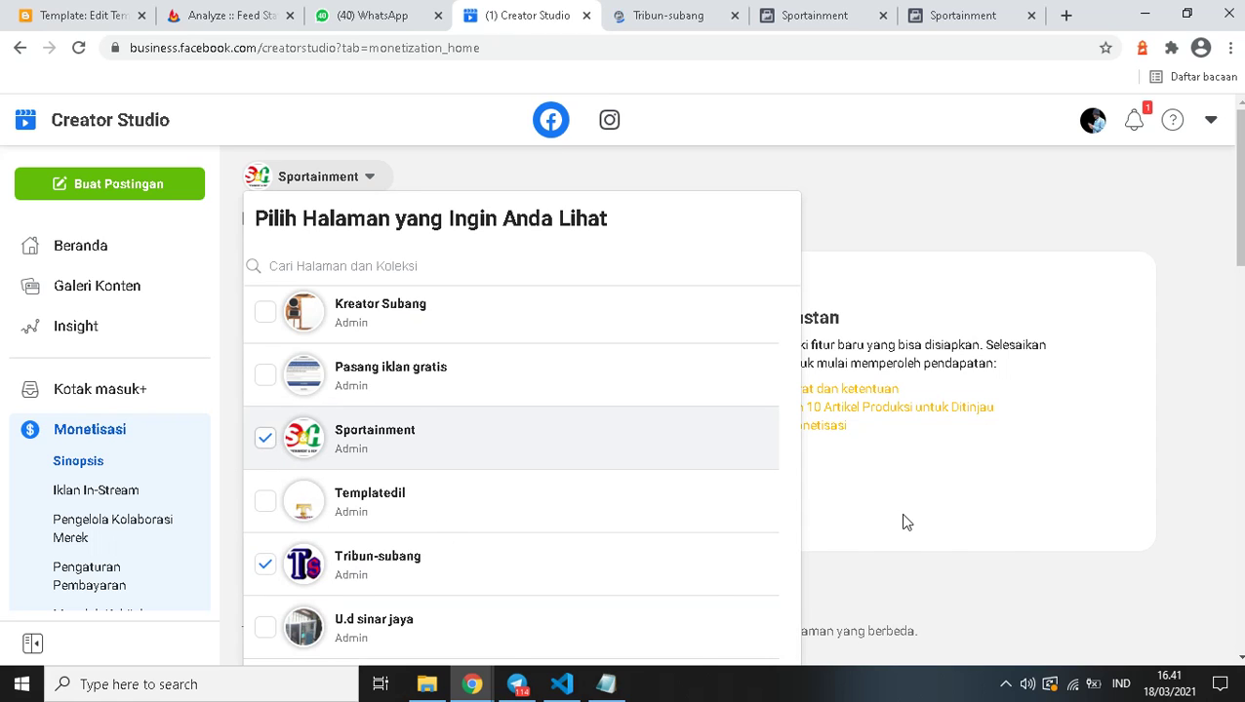
{"action": "scroll", "coordinate": [903, 519], "scroll_direction": "down", "scroll_amount": 4}
{"action": "left_click", "coordinate": [753, 328]}
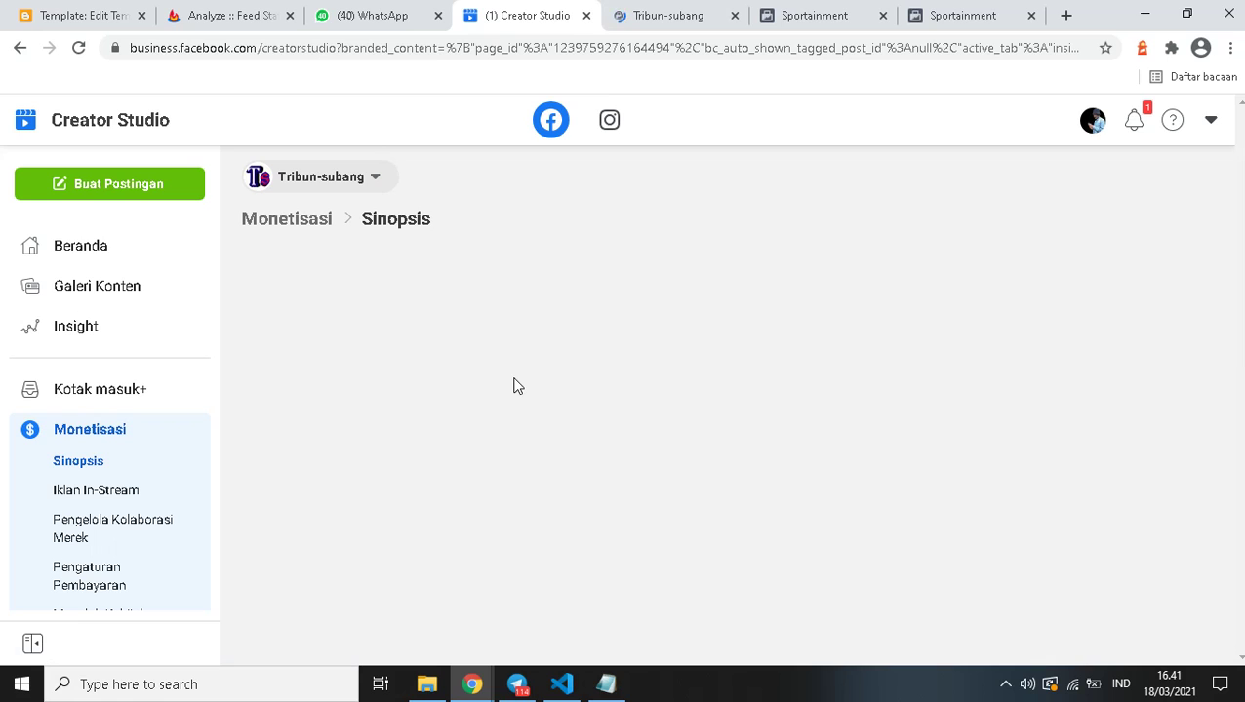
Step: Start the Artikel Instan setup, choose Tribun-subang as the eligible Page, and continue to its setup tasks
{"action": "scroll", "coordinate": [625, 373], "scroll_direction": "down", "scroll_amount": 1}
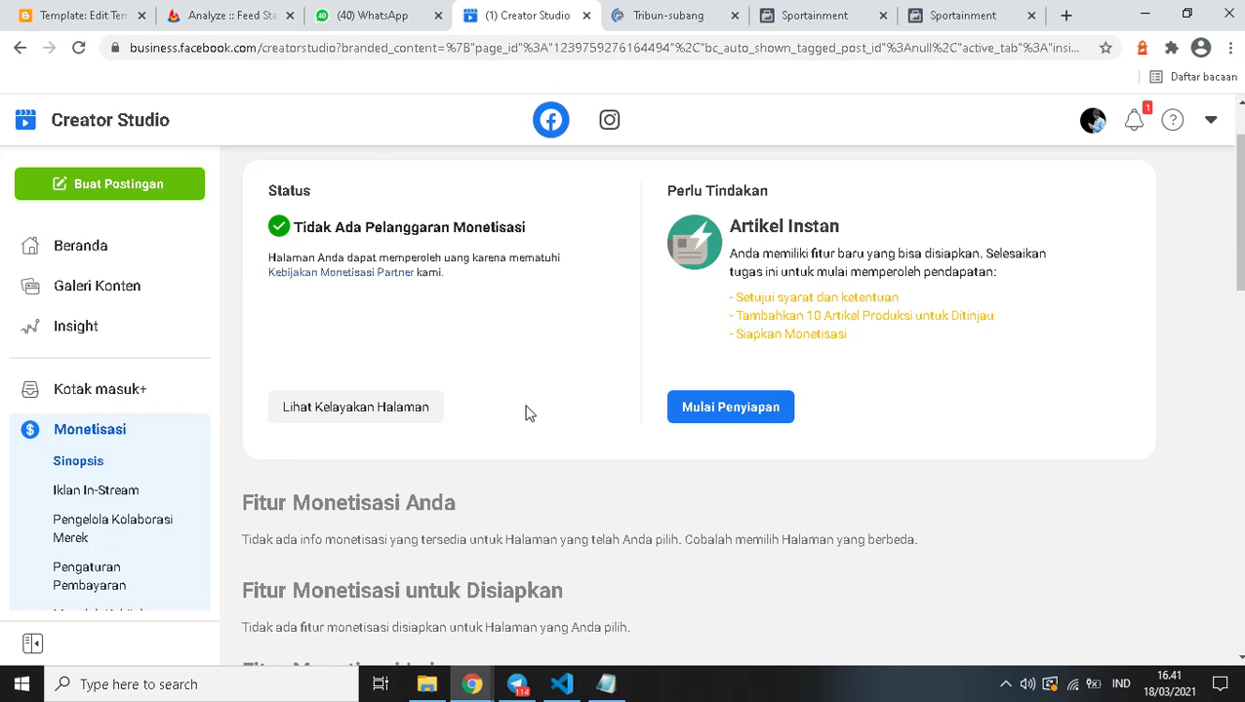
{"action": "left_click", "coordinate": [746, 411]}
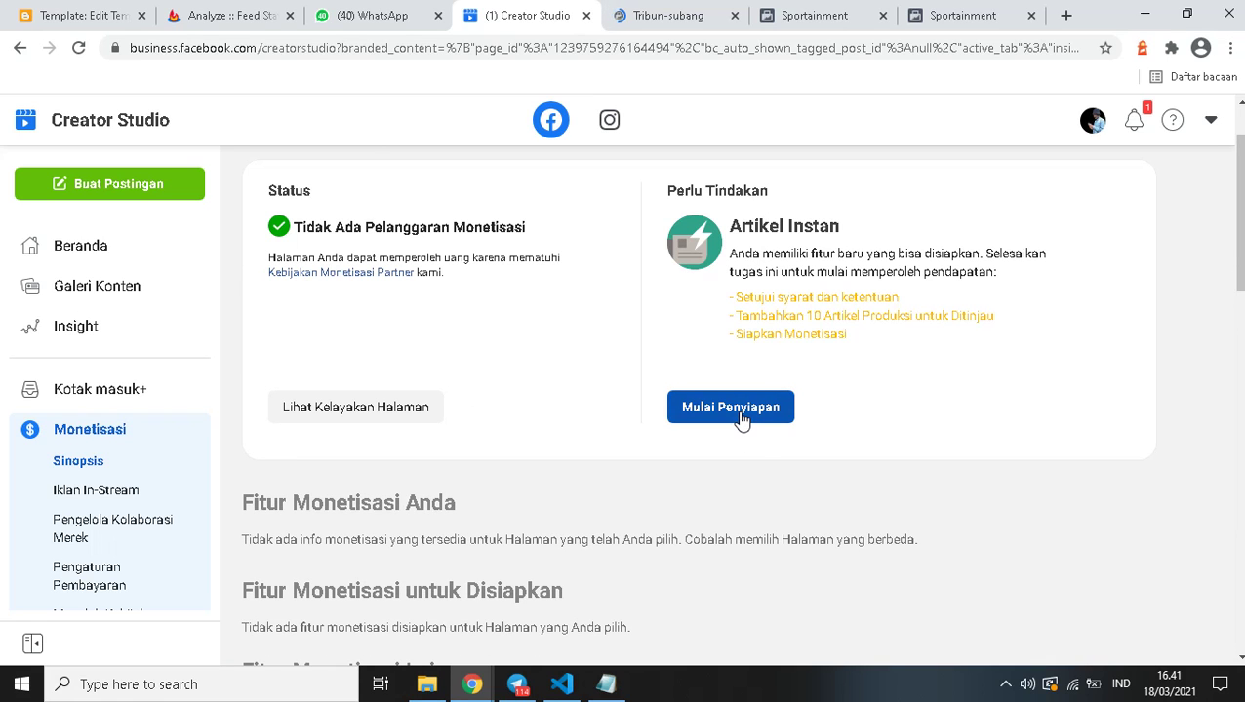
{"action": "scroll", "coordinate": [711, 484], "scroll_direction": "down", "scroll_amount": 2}
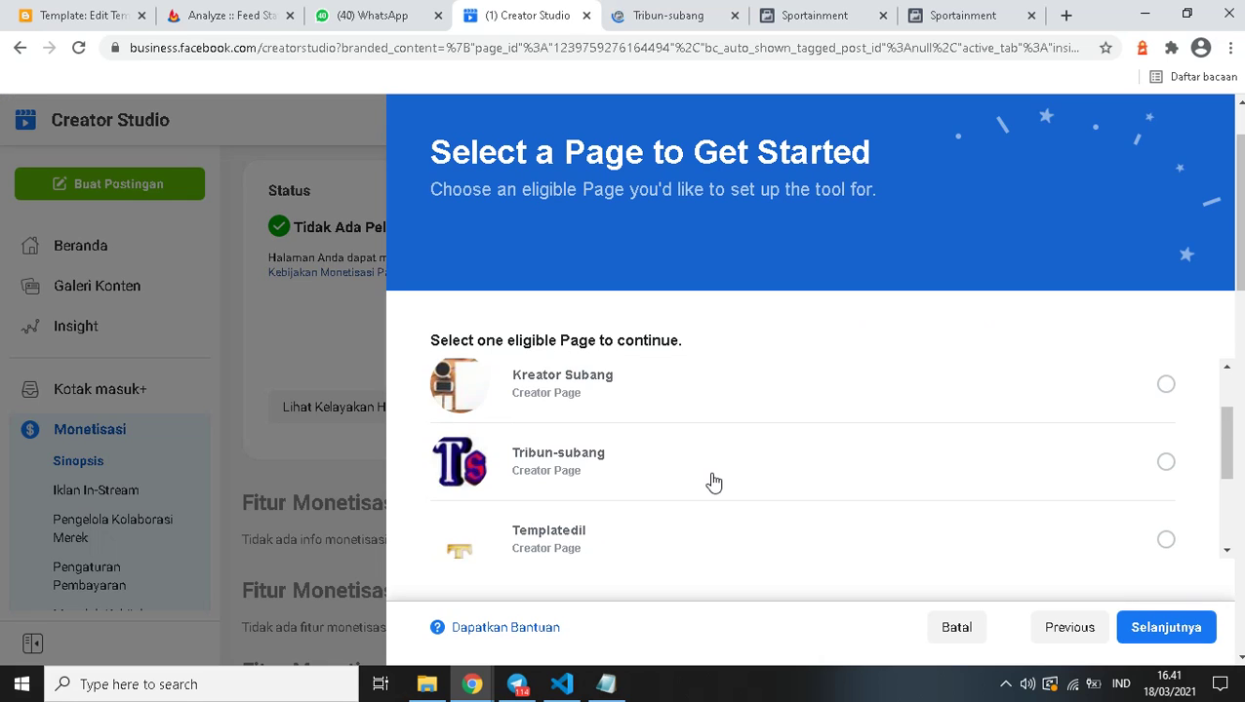
{"action": "left_click", "coordinate": [685, 383]}
{"action": "scroll", "coordinate": [771, 503], "scroll_direction": "up", "scroll_amount": 2}
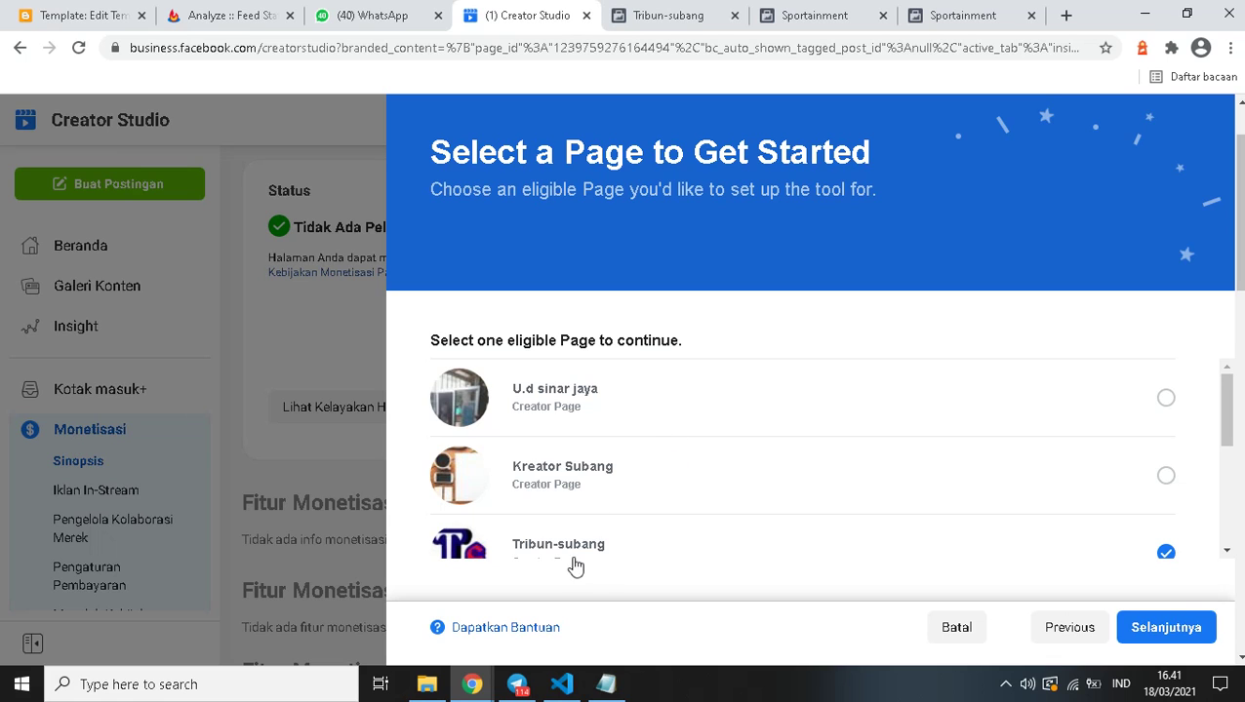
{"action": "left_click", "coordinate": [1194, 627]}
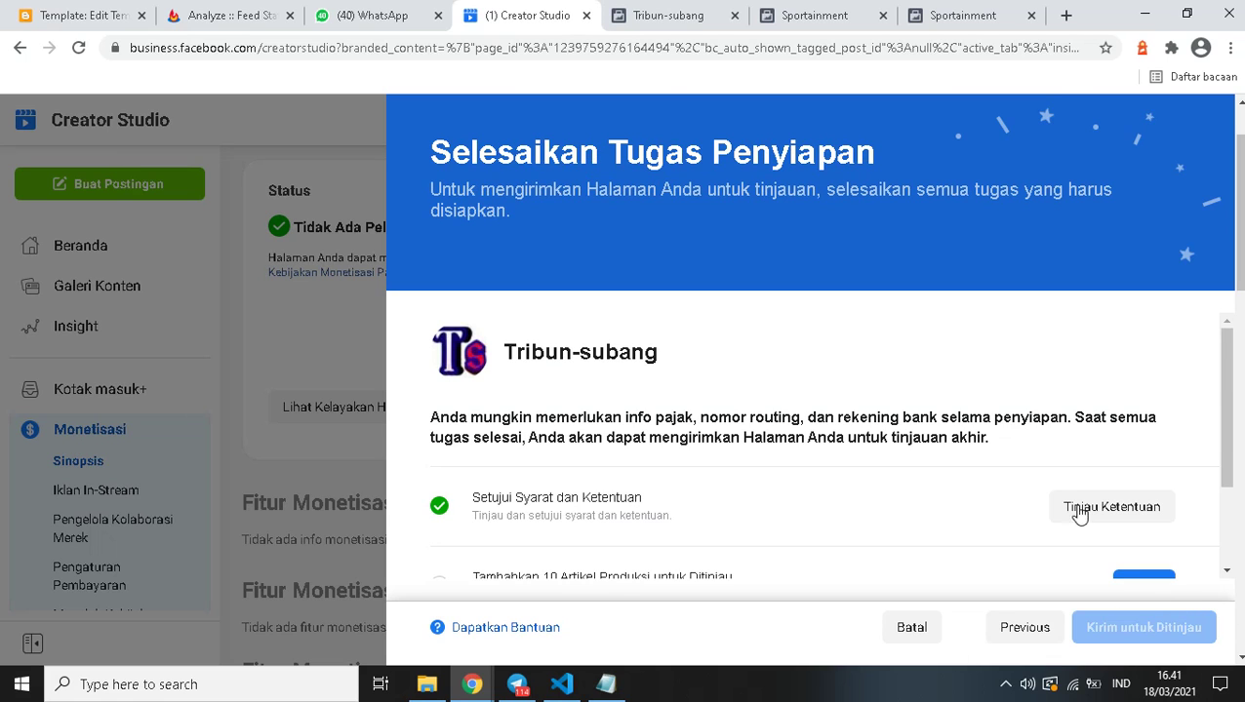
Step: Review the setup tasks required before submitting Tribun-subang for review, and dismiss the Windows update notification
{"action": "scroll", "coordinate": [995, 464], "scroll_direction": "down", "scroll_amount": 2}
{"action": "scroll", "coordinate": [826, 472], "scroll_direction": "down", "scroll_amount": 1}
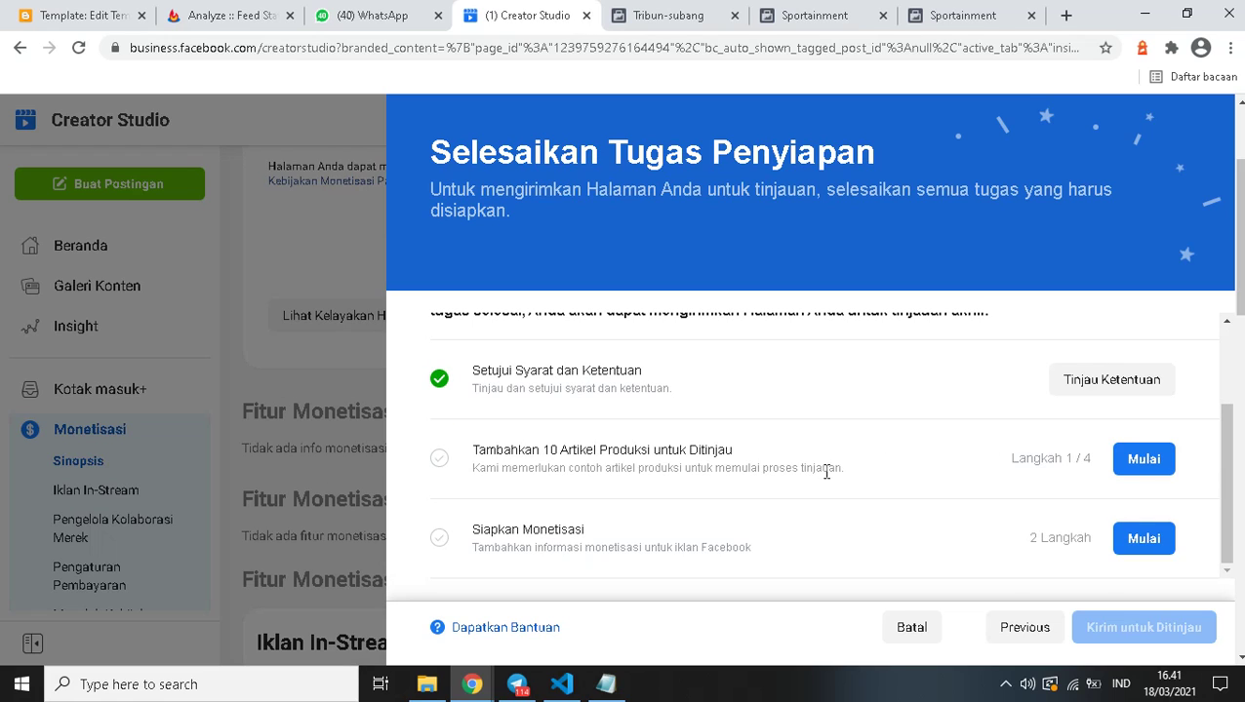
{"action": "scroll", "coordinate": [771, 480], "scroll_direction": "down", "scroll_amount": 1}
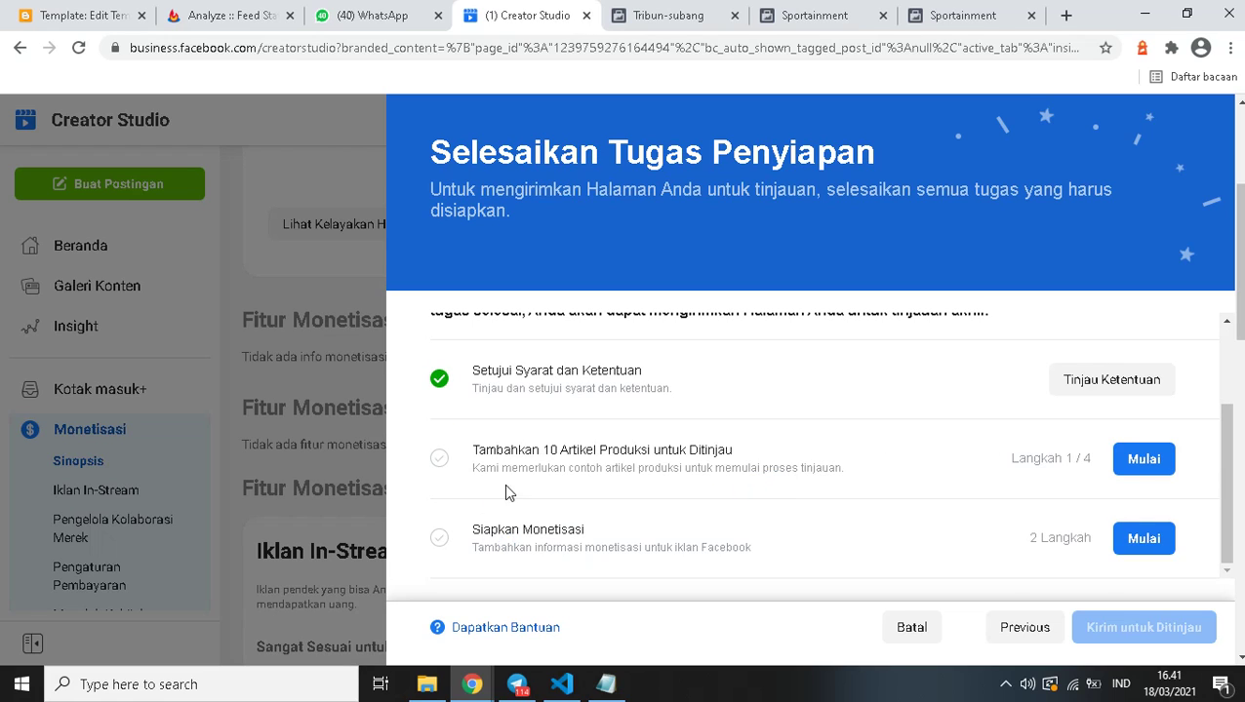
{"action": "left_click_drag", "start_coordinate": [472, 450], "coordinate": [773, 456]}
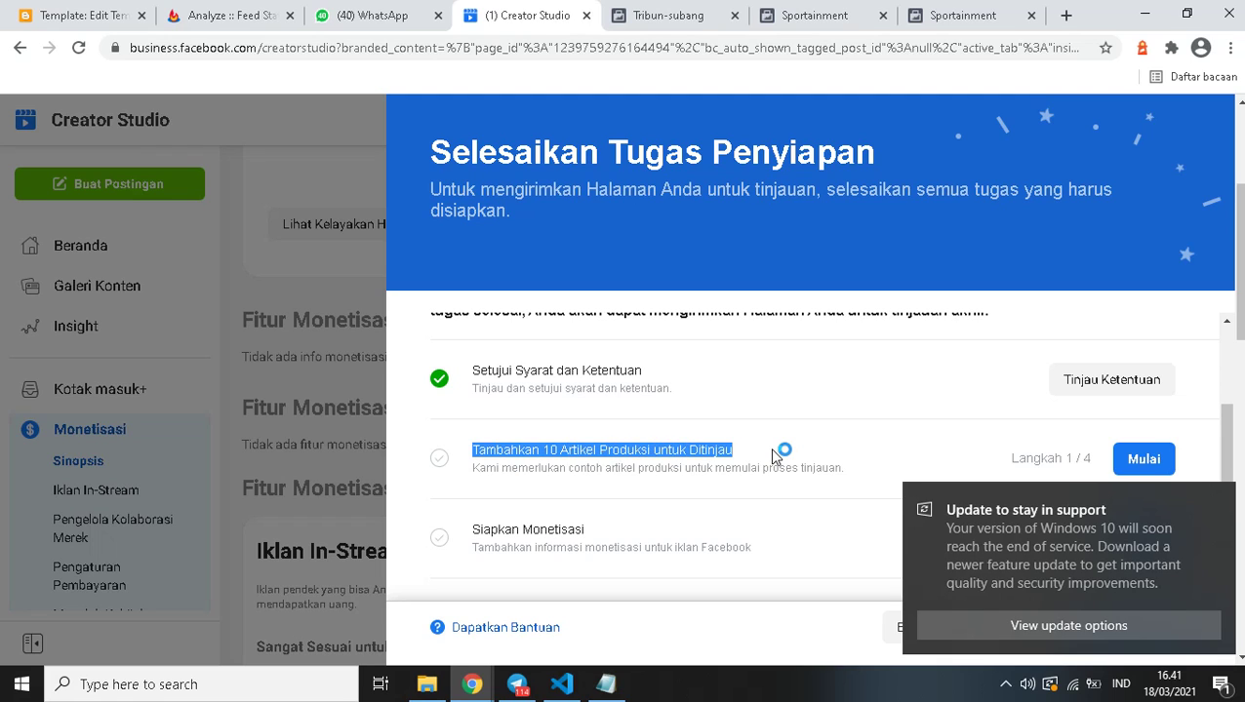
{"action": "left_click", "coordinate": [773, 456]}
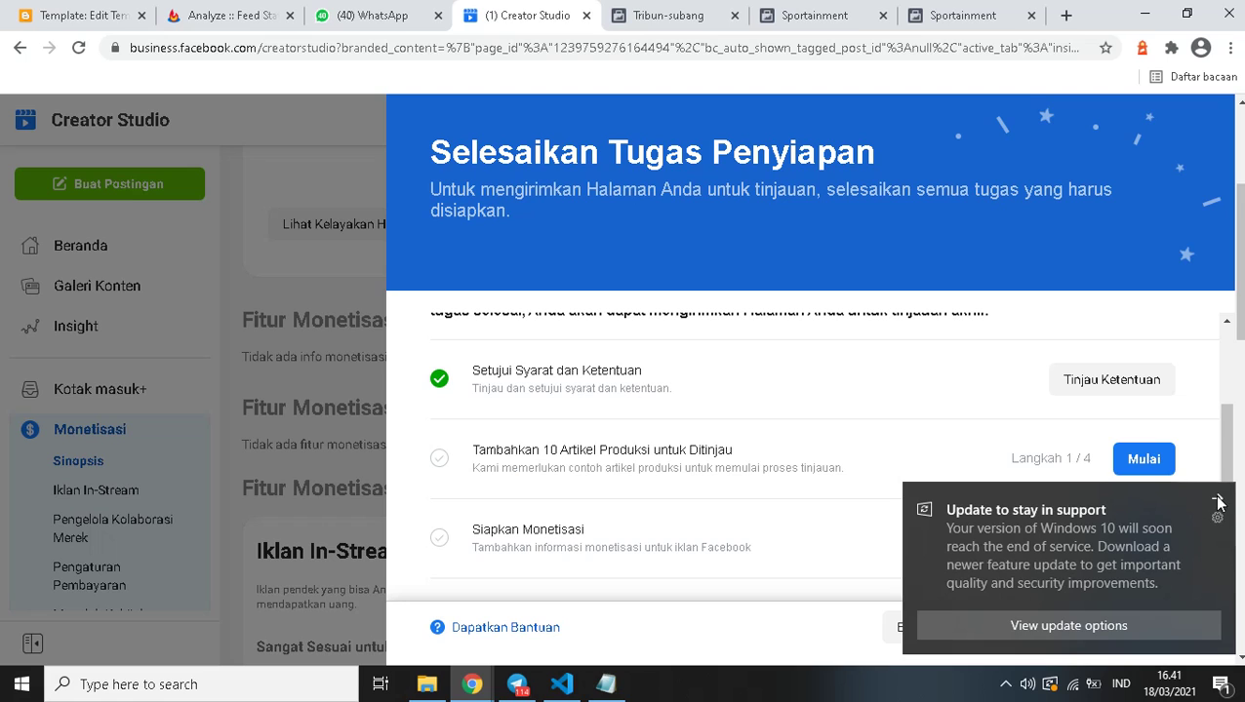
{"action": "left_click", "coordinate": [1216, 500]}
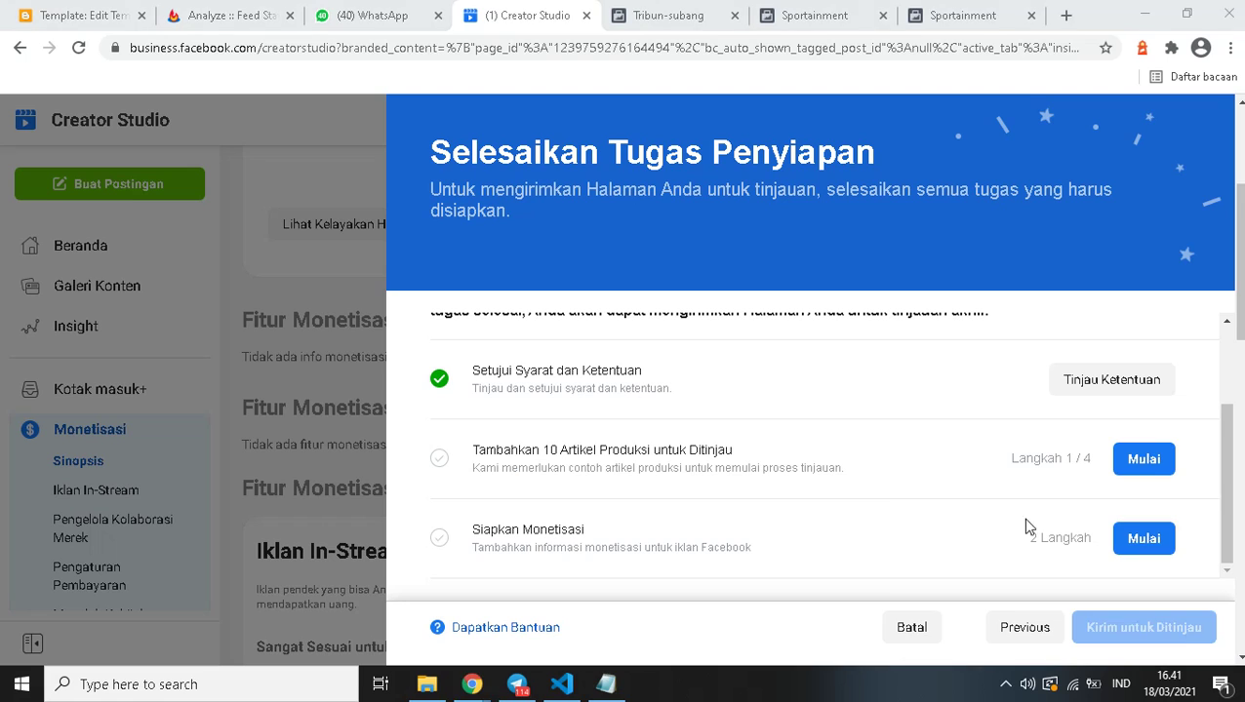
Step: Expand the task Tambahkan 10 Artikel Produksi untuk Ditinjau and open its Tambahkan Artikel Produk page to check the production articles
{"action": "left_click", "coordinate": [1119, 464]}
{"action": "scroll", "coordinate": [624, 483], "scroll_direction": "down", "scroll_amount": 3}
{"action": "scroll", "coordinate": [614, 487], "scroll_direction": "up", "scroll_amount": 1}
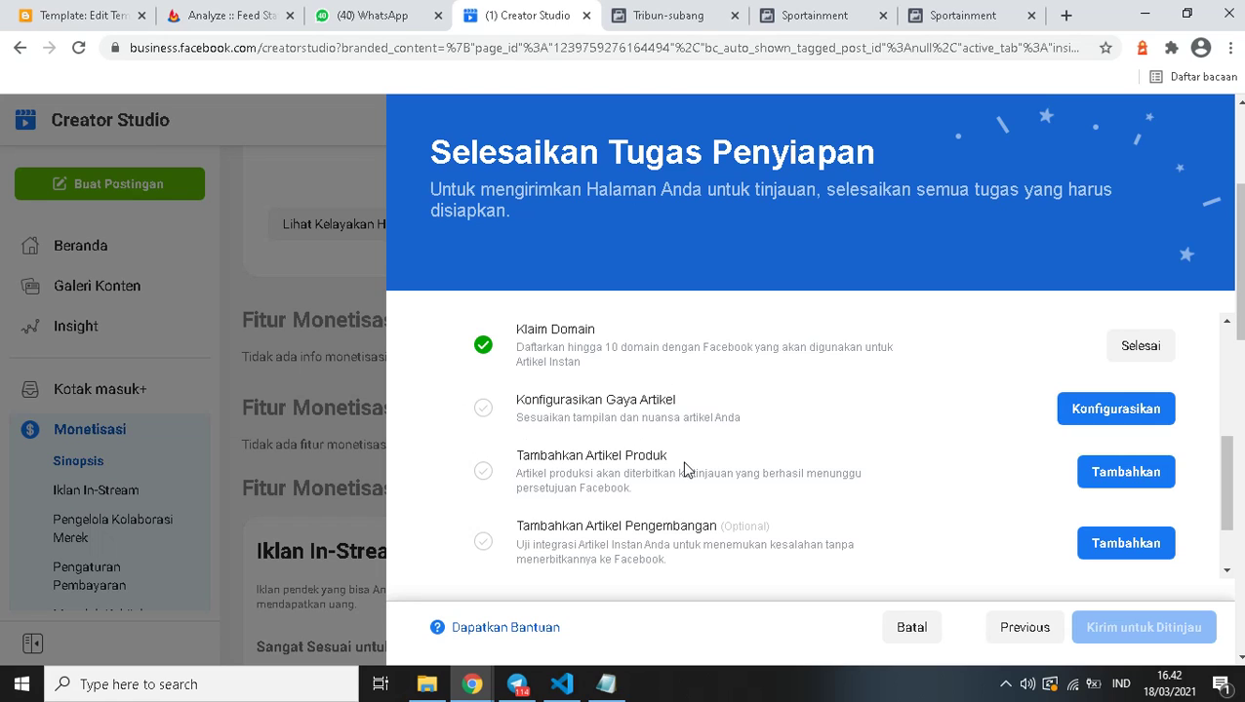
{"action": "left_click", "coordinate": [1103, 482]}
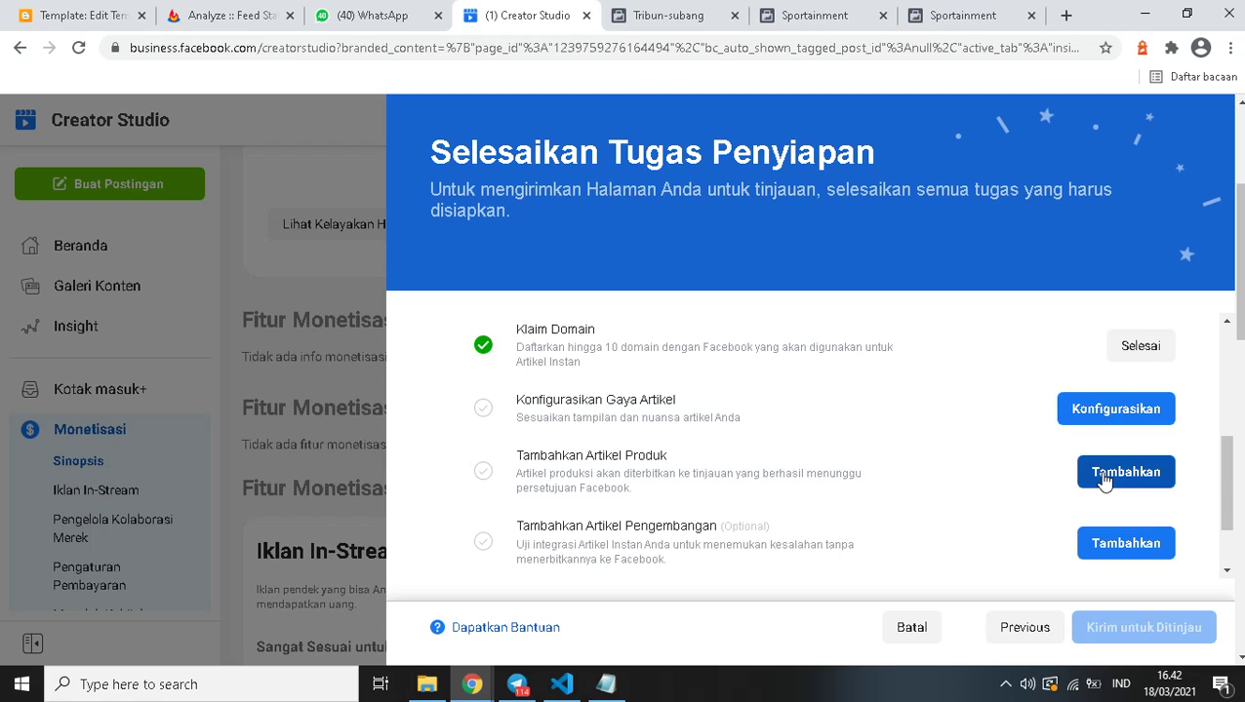
{"action": "scroll", "coordinate": [758, 483], "scroll_direction": "down", "scroll_amount": 2}
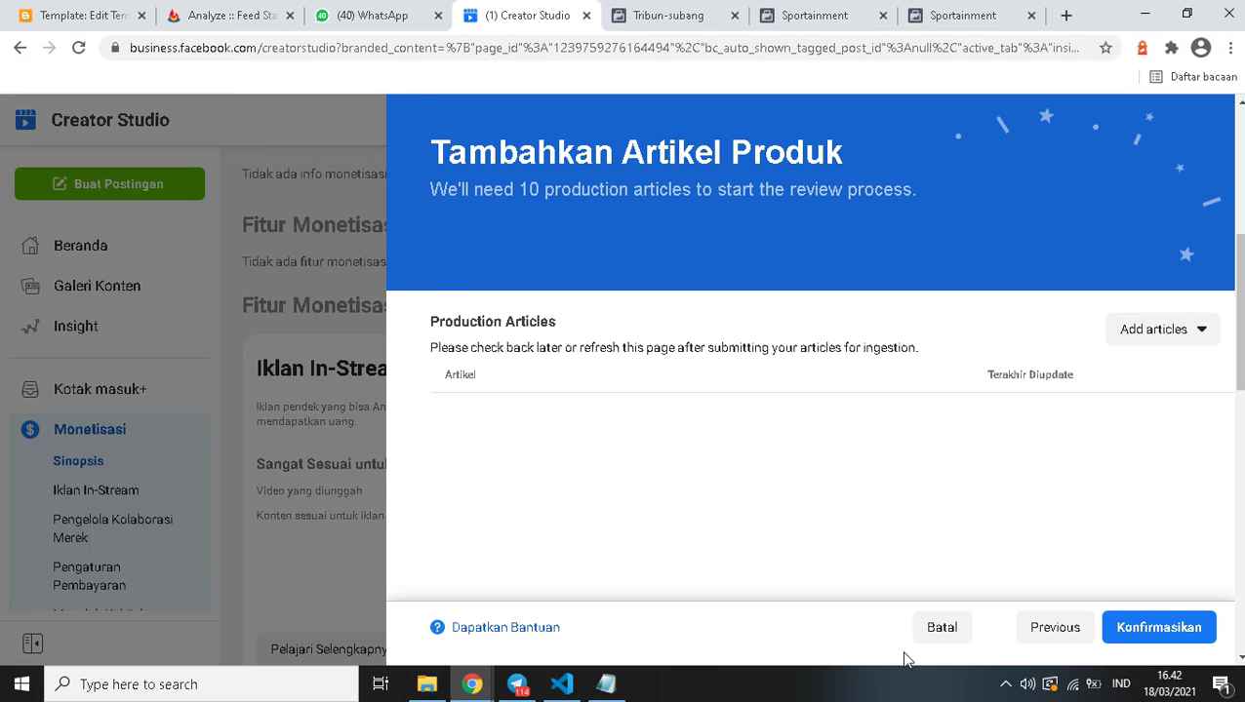
Step: Return to the setup tasks and open the optional Tambahkan Artikel Pengembangan page
{"action": "left_click", "coordinate": [1060, 636]}
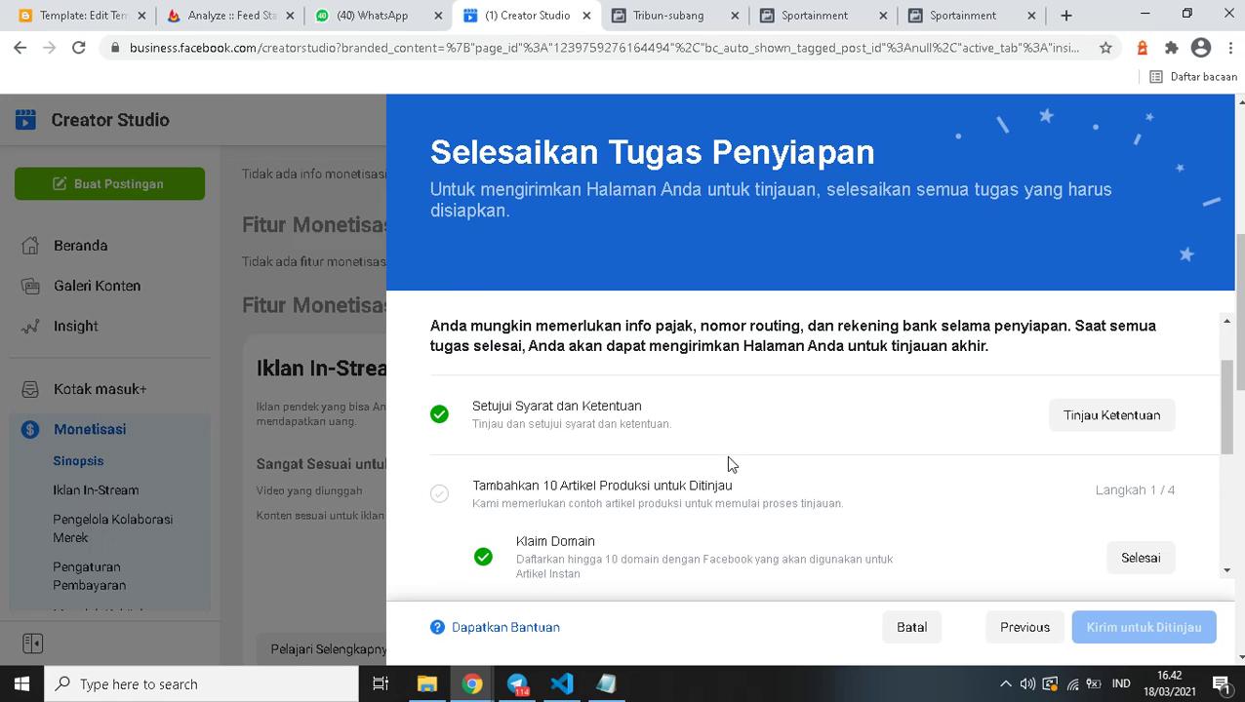
{"action": "scroll", "coordinate": [725, 456], "scroll_direction": "down", "scroll_amount": 3}
{"action": "scroll", "coordinate": [719, 459], "scroll_direction": "down", "scroll_amount": 1}
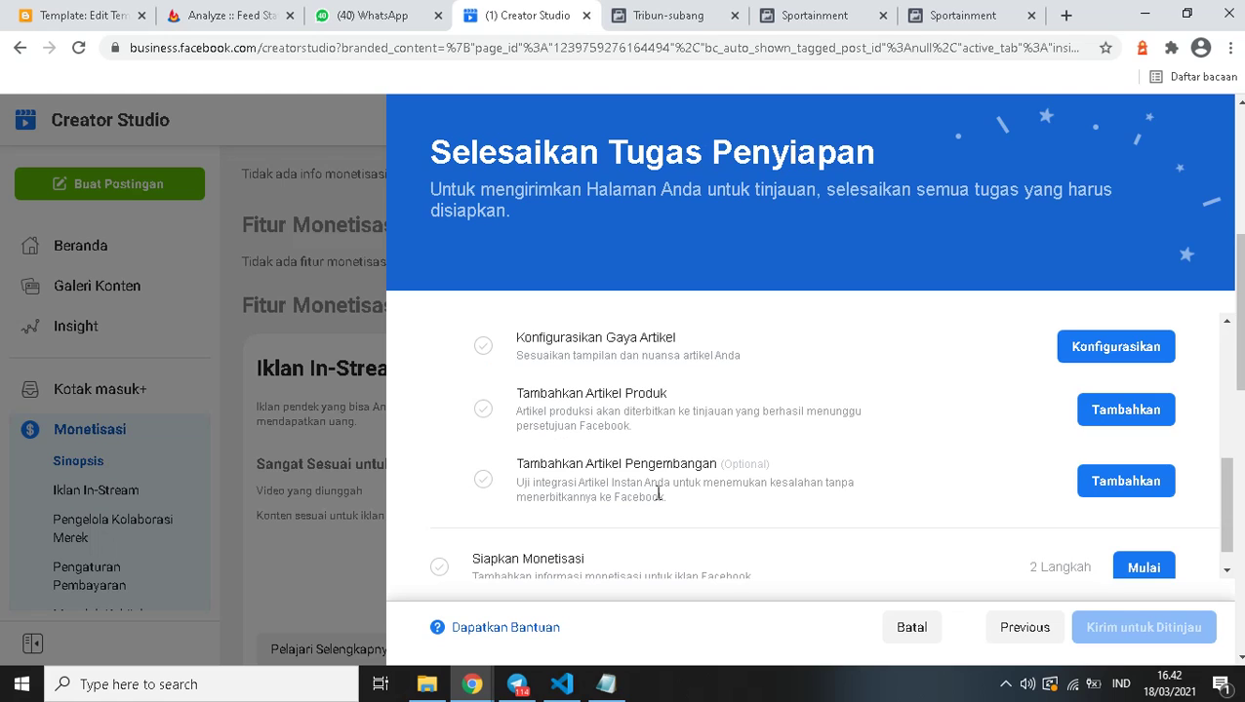
{"action": "left_click", "coordinate": [1103, 484]}
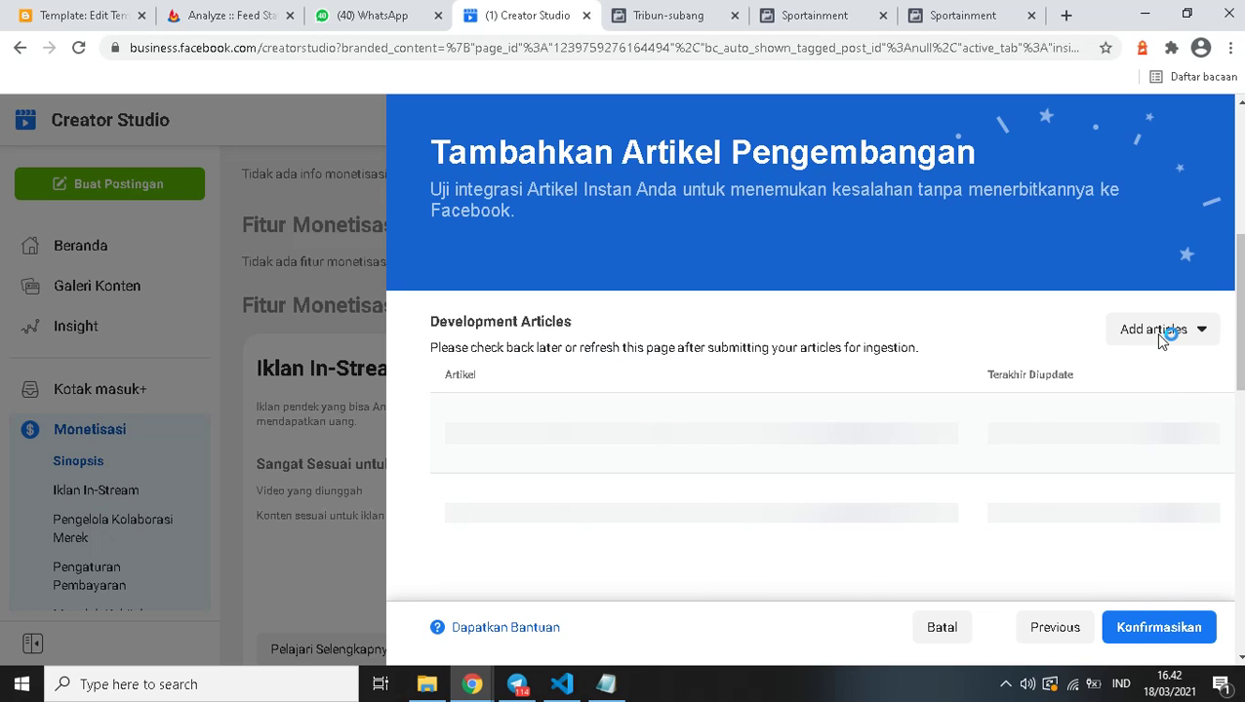
Step: Examine the development articles and their draft statuses, and read the error details for Resep Es Cincau Biji Selasih
{"action": "scroll", "coordinate": [453, 429], "scroll_direction": "down", "scroll_amount": 2}
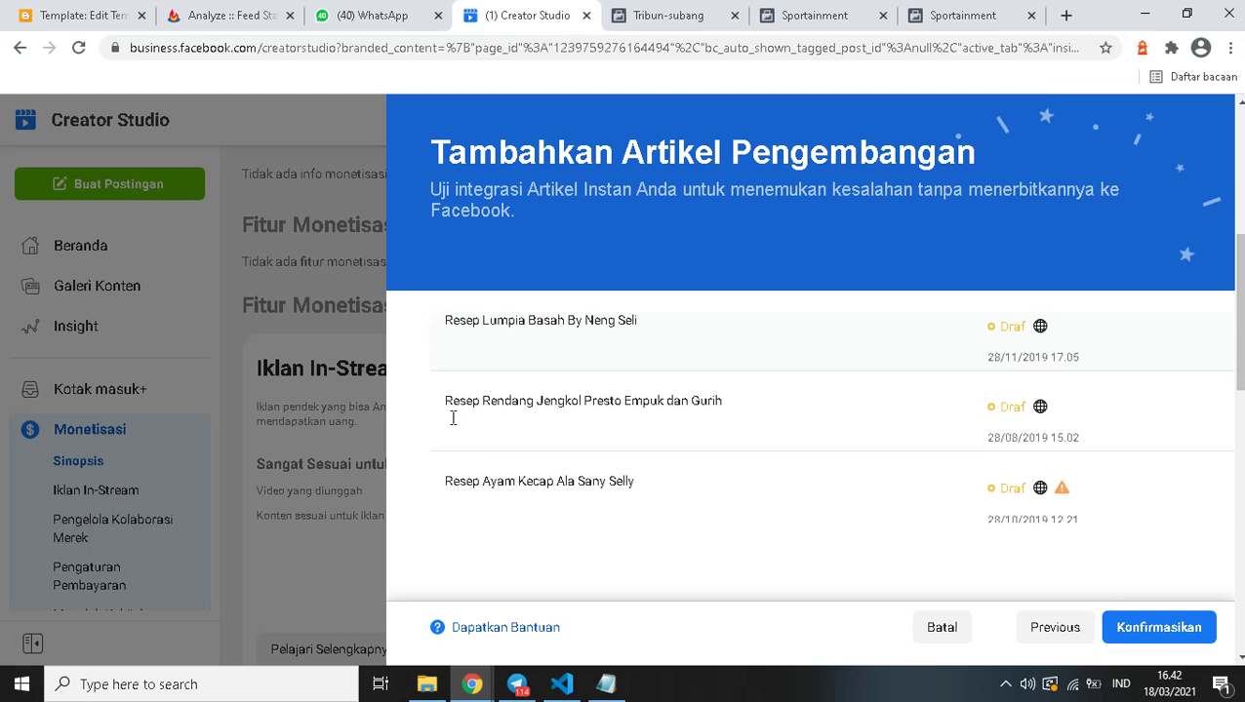
{"action": "scroll", "coordinate": [486, 450], "scroll_direction": "down", "scroll_amount": 2}
{"action": "scroll", "coordinate": [486, 449], "scroll_direction": "up", "scroll_amount": 4}
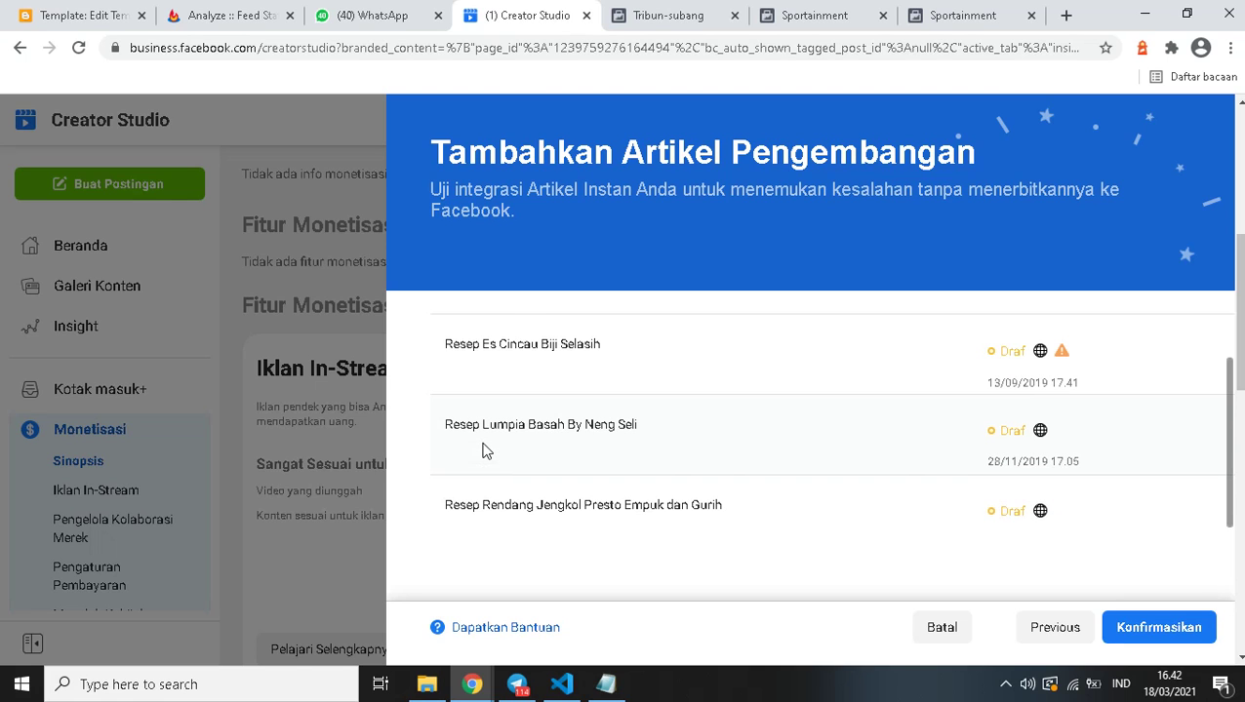
{"action": "scroll", "coordinate": [486, 449], "scroll_direction": "up", "scroll_amount": 1}
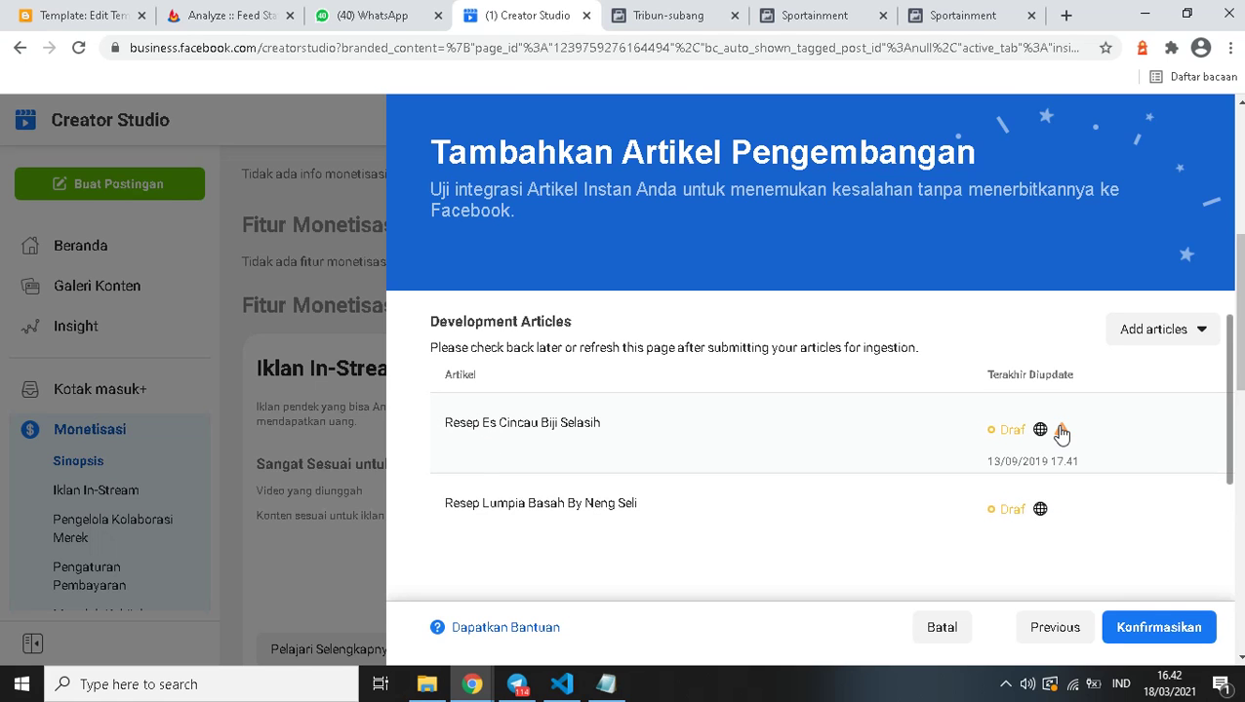
{"action": "scroll", "coordinate": [495, 409], "scroll_direction": "down", "scroll_amount": 2}
{"action": "scroll", "coordinate": [495, 406], "scroll_direction": "up", "scroll_amount": 2}
{"action": "scroll", "coordinate": [656, 462], "scroll_direction": "down", "scroll_amount": 2}
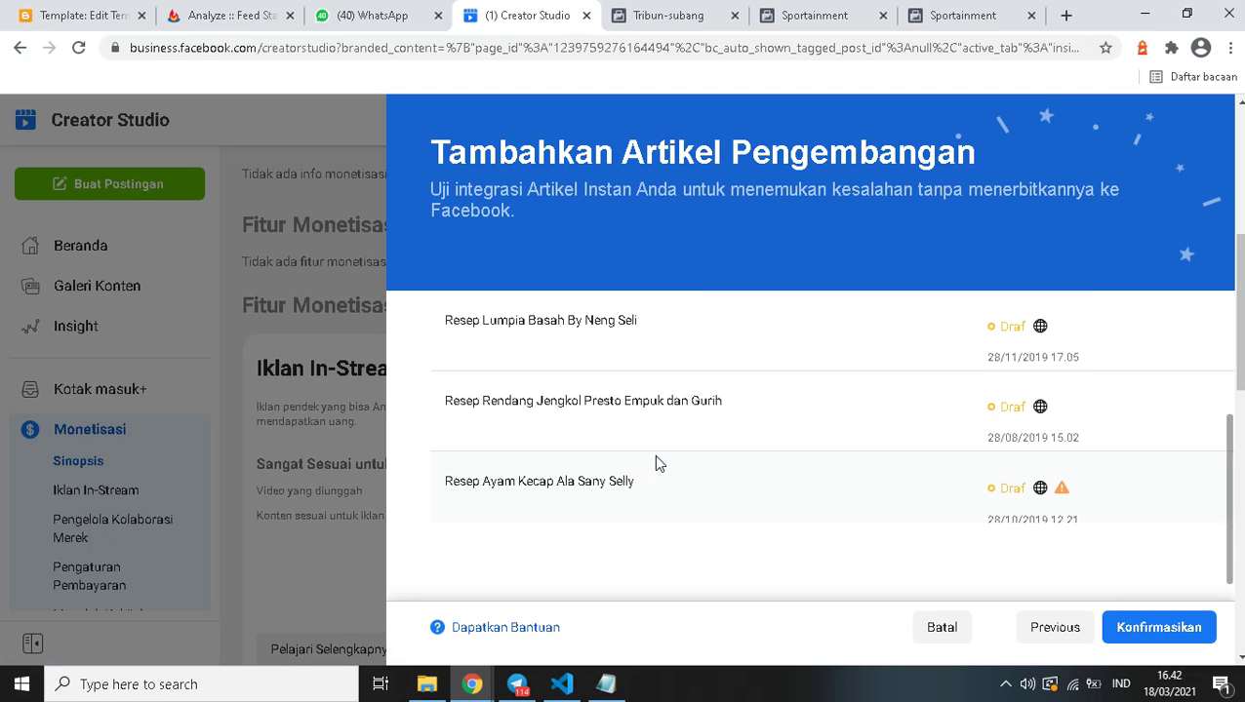
{"action": "scroll", "coordinate": [743, 468], "scroll_direction": "up", "scroll_amount": 2}
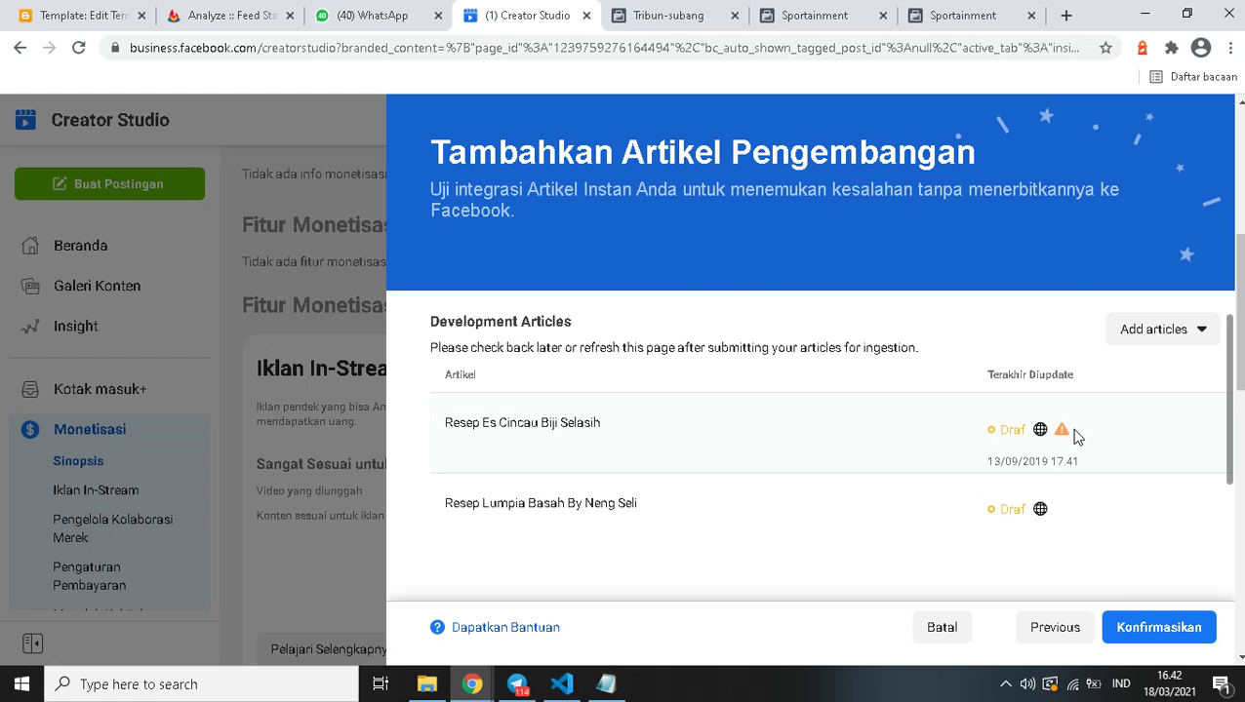
{"action": "mouse_move", "coordinate": [1060, 439]}
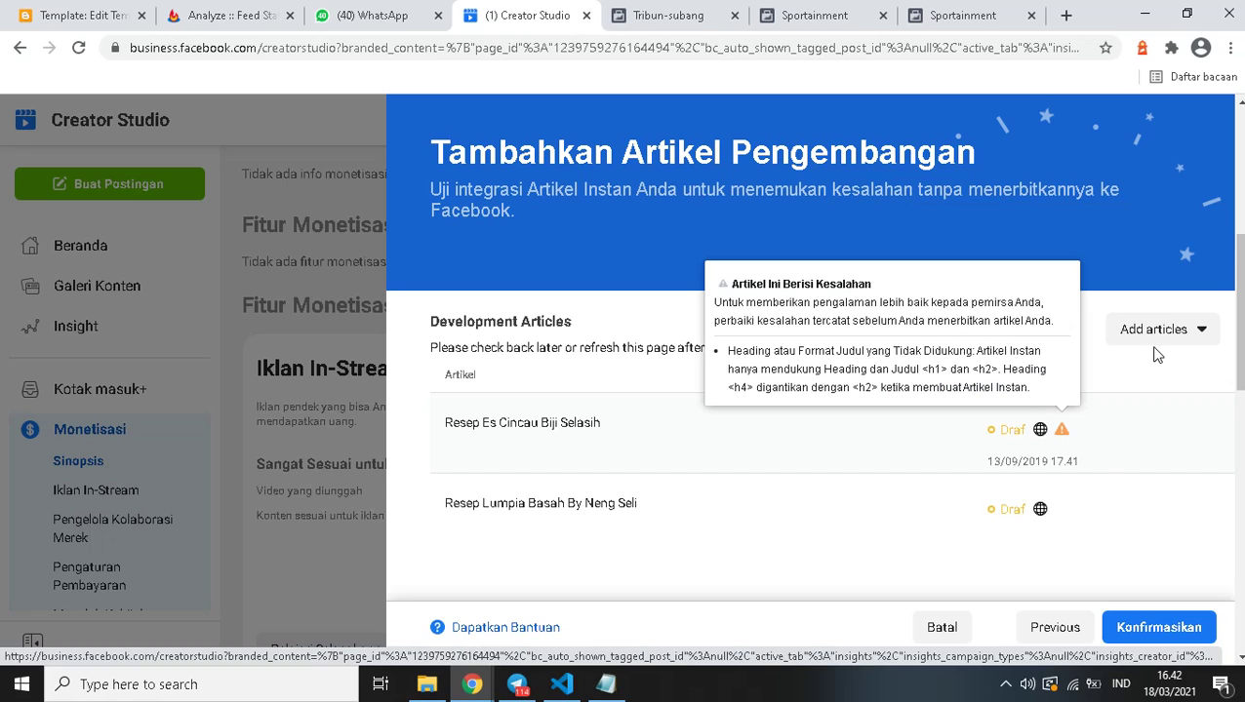
{"action": "scroll", "coordinate": [1112, 366], "scroll_direction": "down", "scroll_amount": 2}
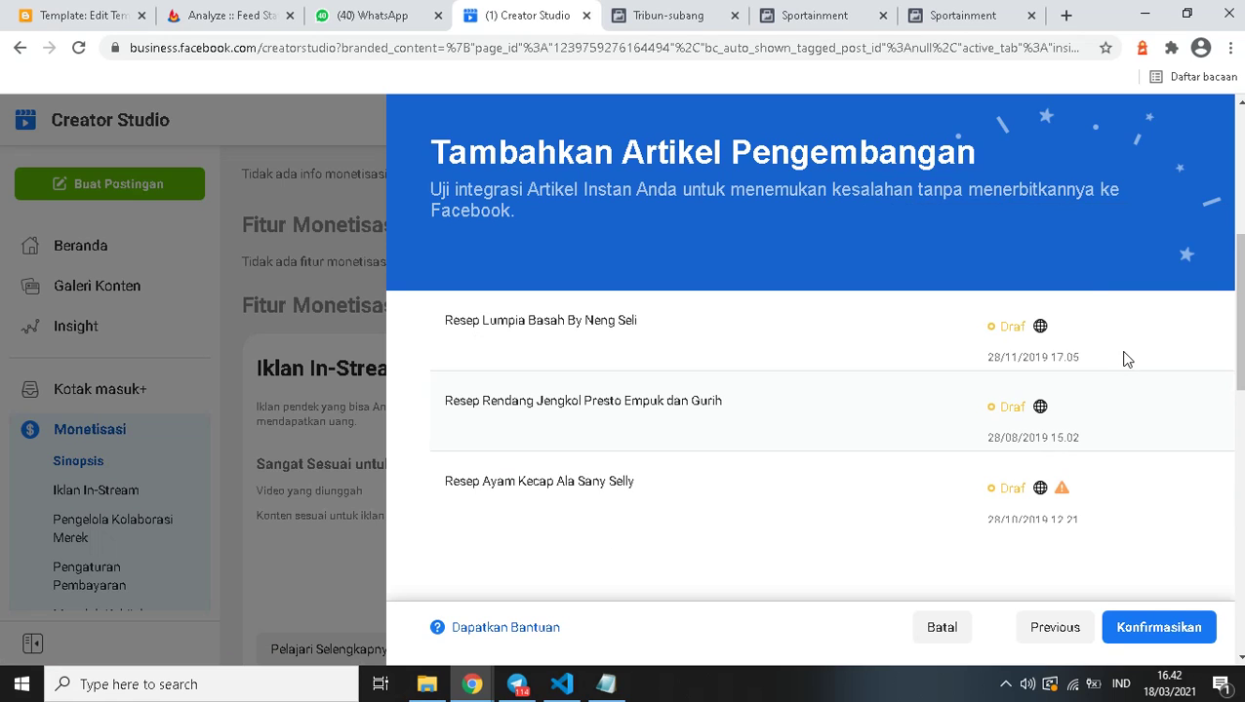
{"action": "scroll", "coordinate": [1130, 333], "scroll_direction": "up", "scroll_amount": 2}
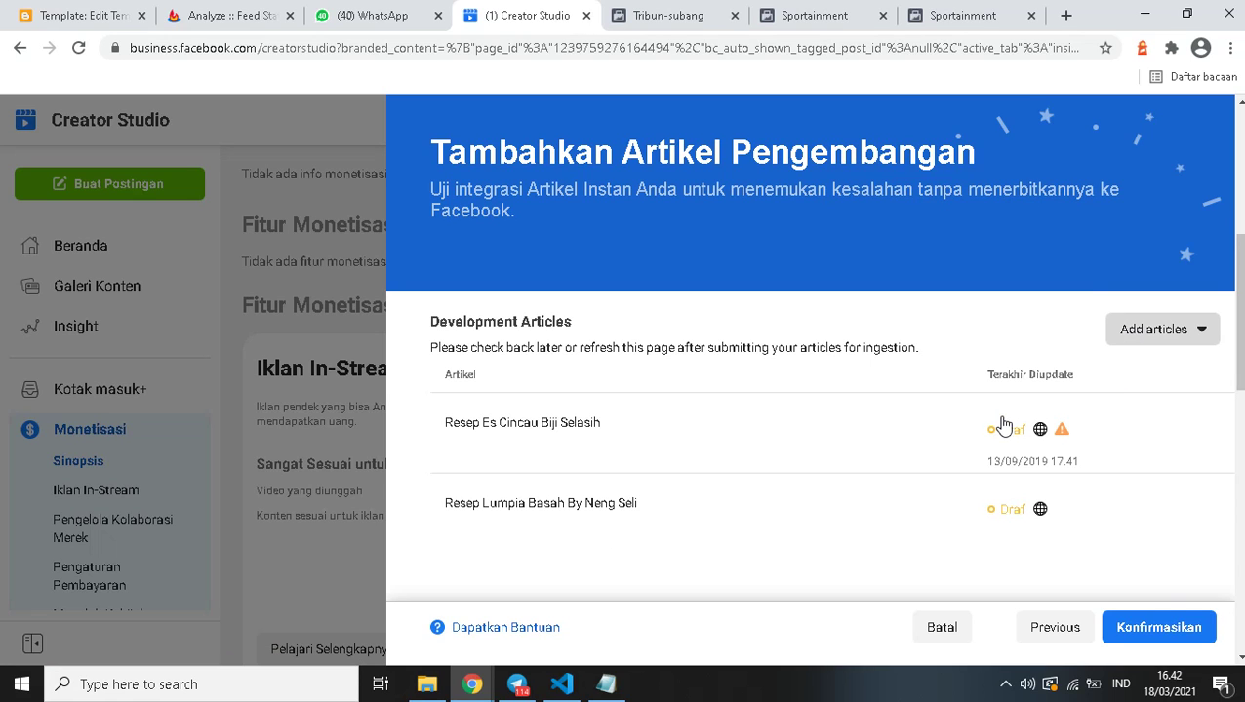
{"action": "left_click", "coordinate": [1153, 332]}
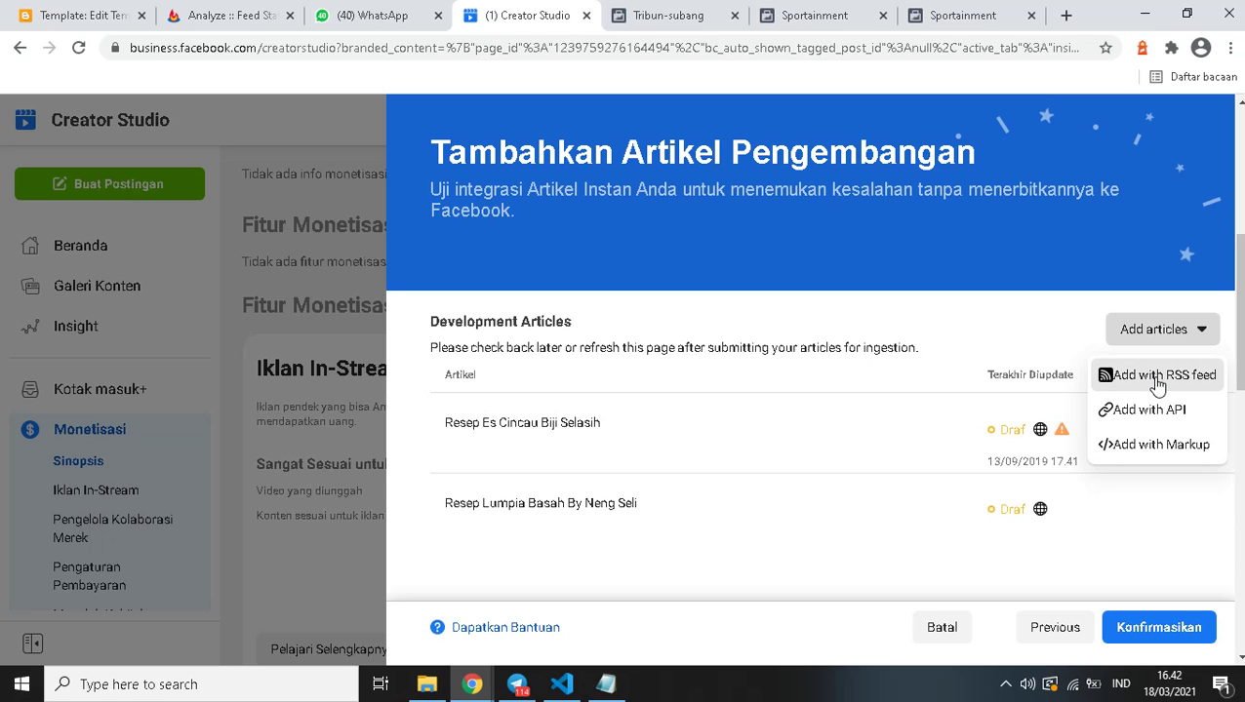
{"action": "left_click", "coordinate": [1157, 377]}
{"action": "left_click", "coordinate": [561, 357]}
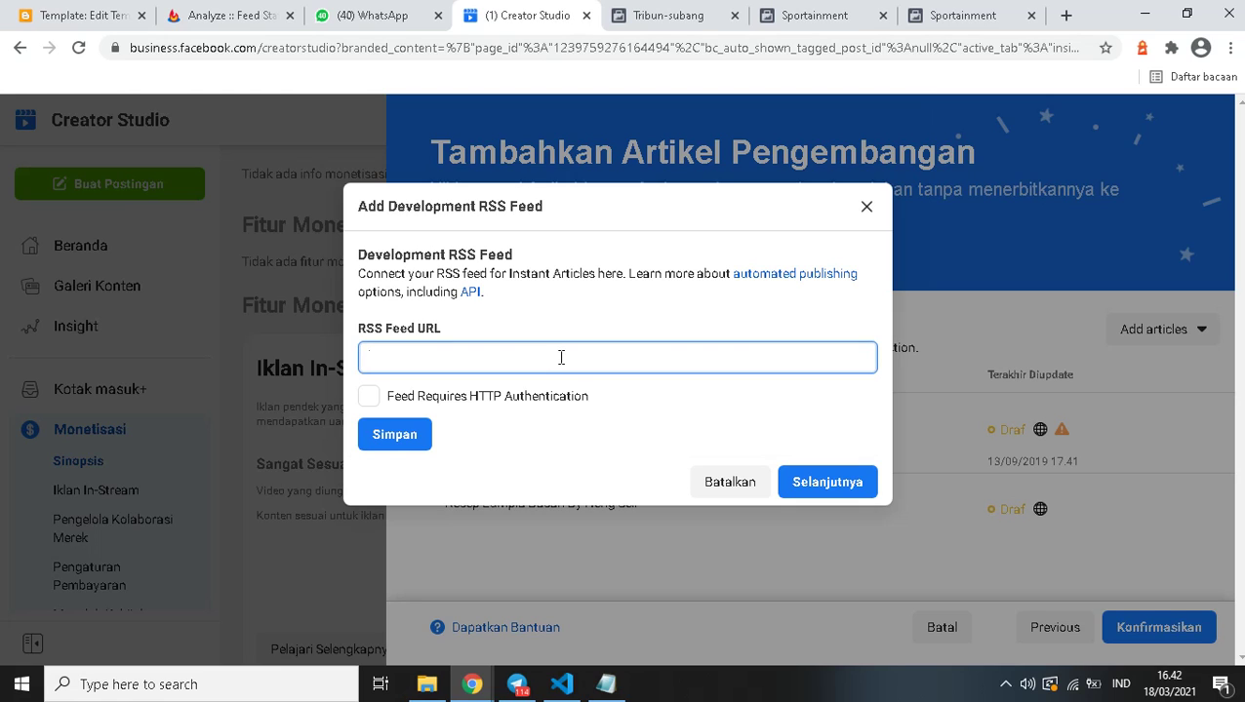
{"action": "type", "text": "https://berita-subang.blogspot.com/feeds/posts/default?alt=rss"}
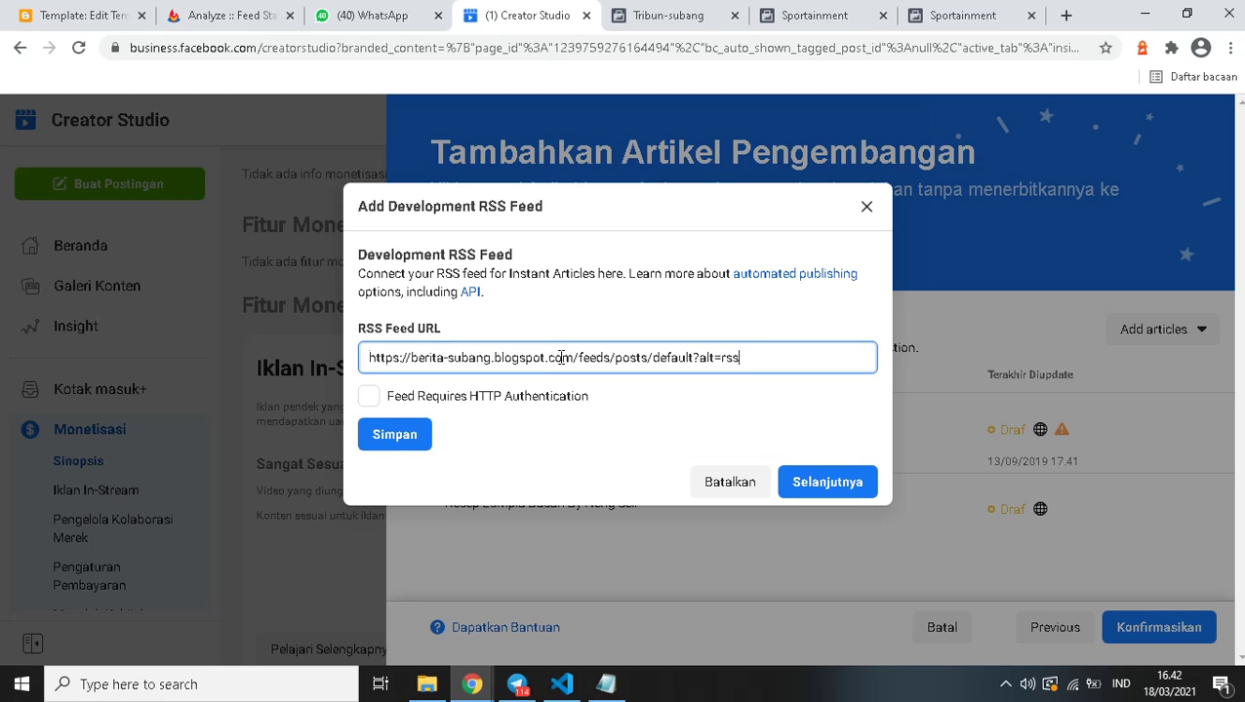
{"action": "left_click", "coordinate": [394, 435]}
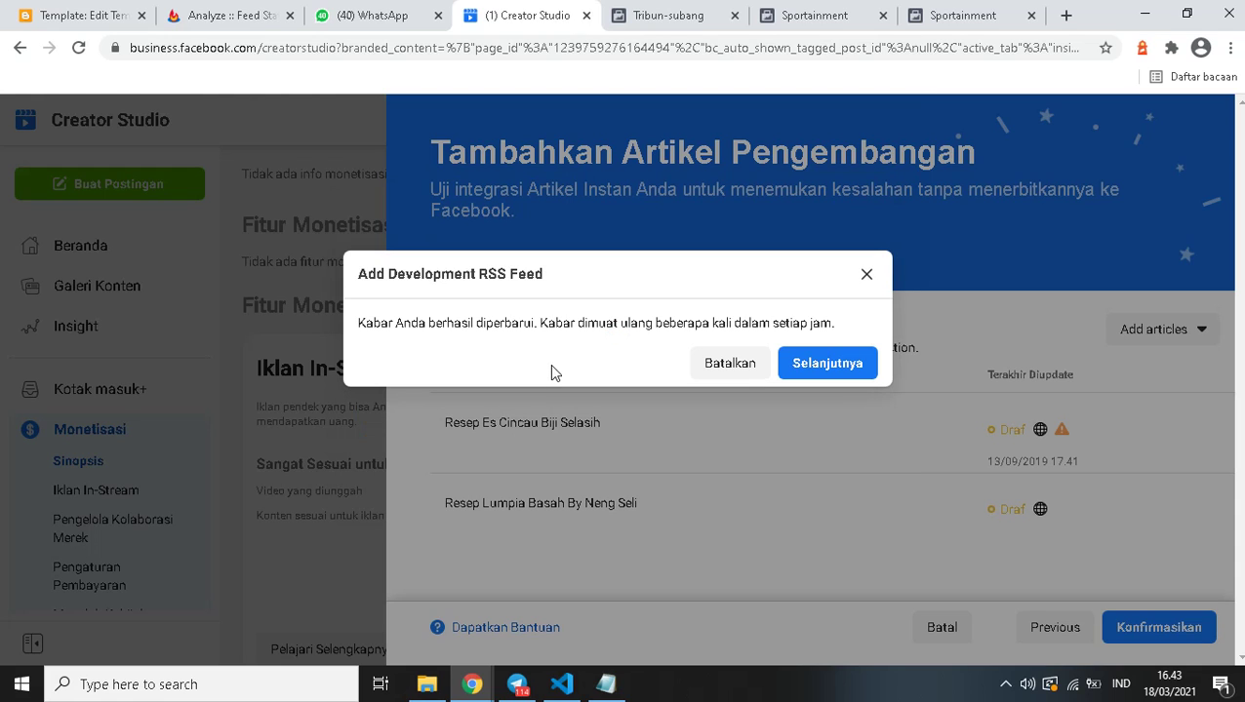
{"action": "left_click_drag", "start_coordinate": [362, 319], "coordinate": [904, 329]}
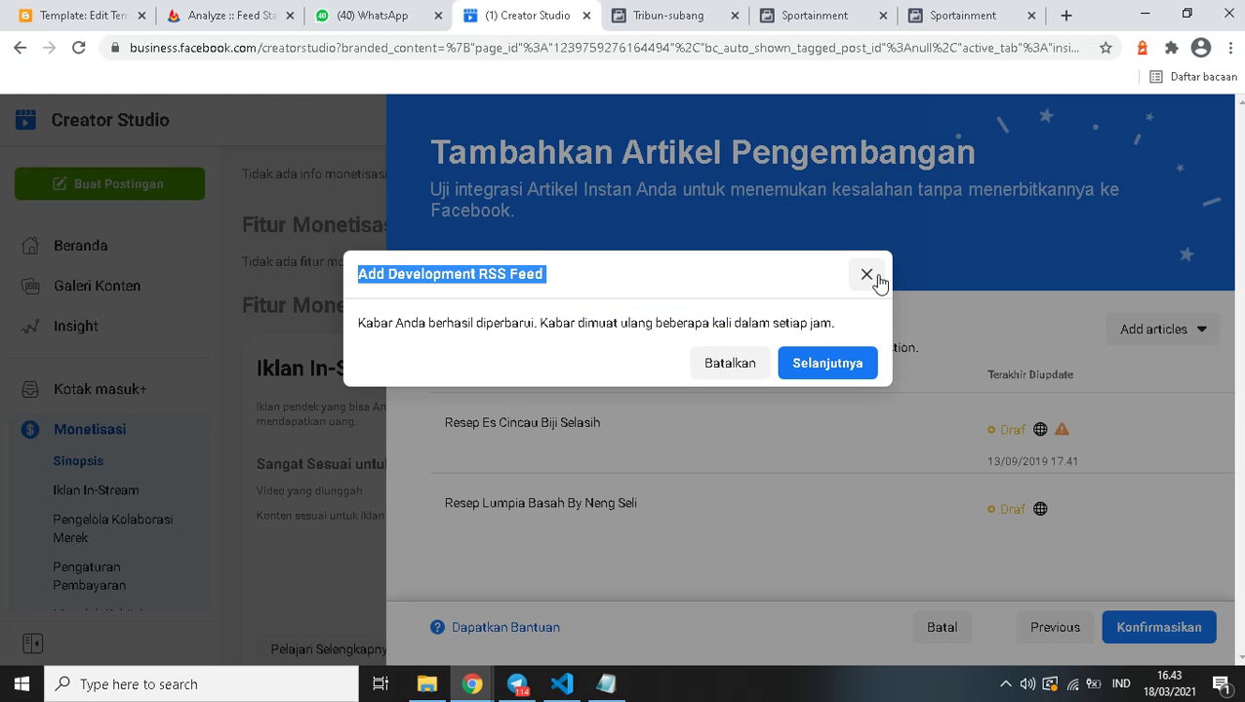
{"action": "left_click", "coordinate": [786, 420]}
Step: Look through the development articles list again to check its entries and error markers
{"action": "scroll", "coordinate": [789, 422], "scroll_direction": "down", "scroll_amount": 1}
{"action": "scroll", "coordinate": [971, 583], "scroll_direction": "down", "scroll_amount": 2}
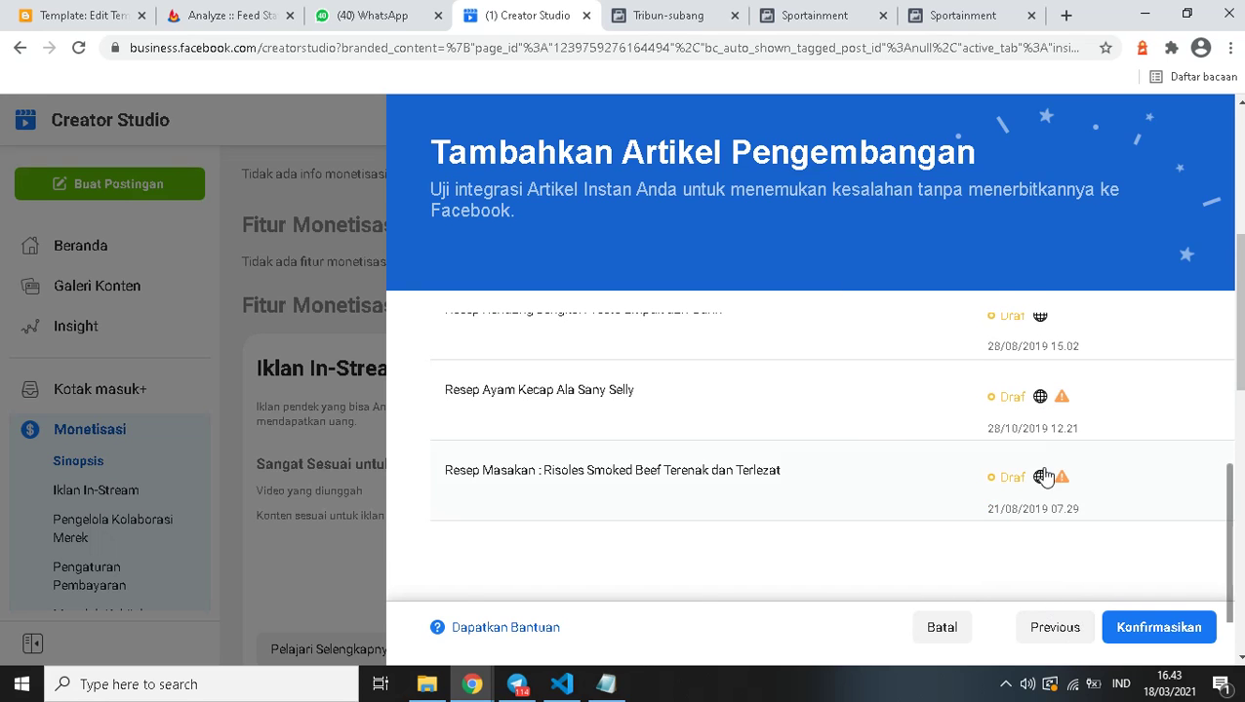
{"action": "scroll", "coordinate": [1092, 575], "scroll_direction": "up", "scroll_amount": 5}
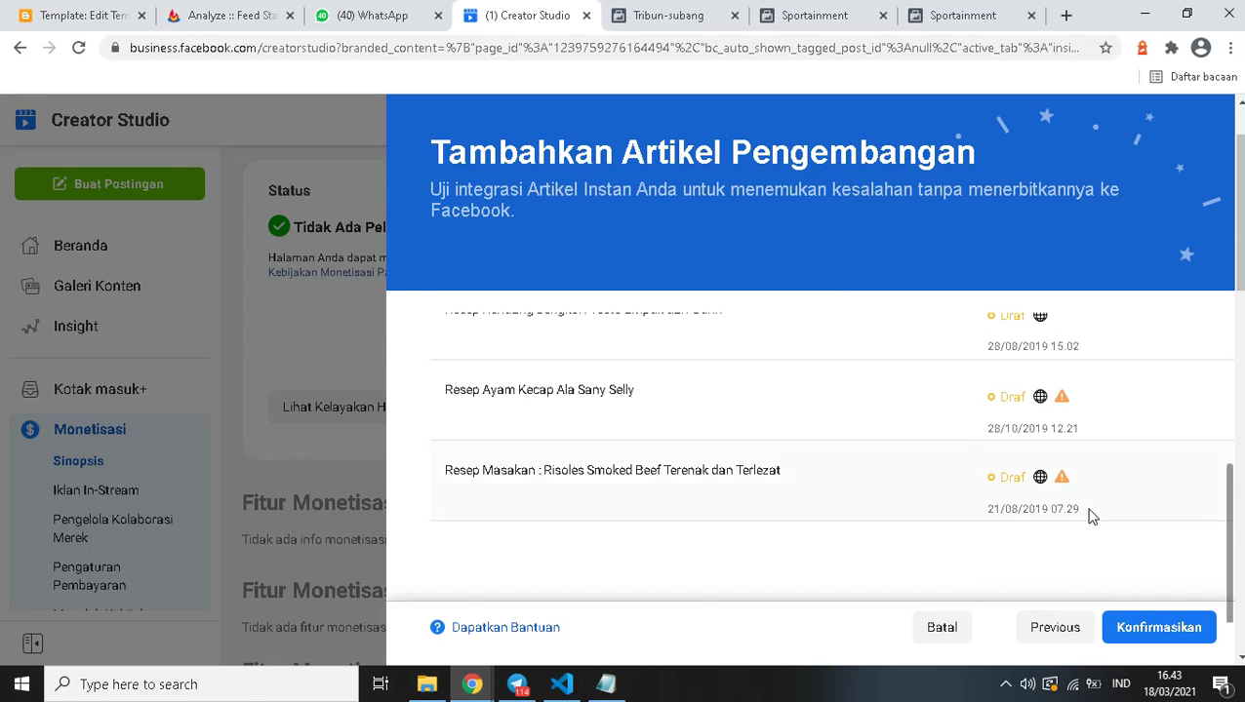
Step: Go back to the setup tasks and reopen the optional Tambahkan Artikel Pengembangan page to recheck its article list
{"action": "left_click", "coordinate": [1042, 639]}
{"action": "scroll", "coordinate": [990, 539], "scroll_direction": "down", "scroll_amount": 2}
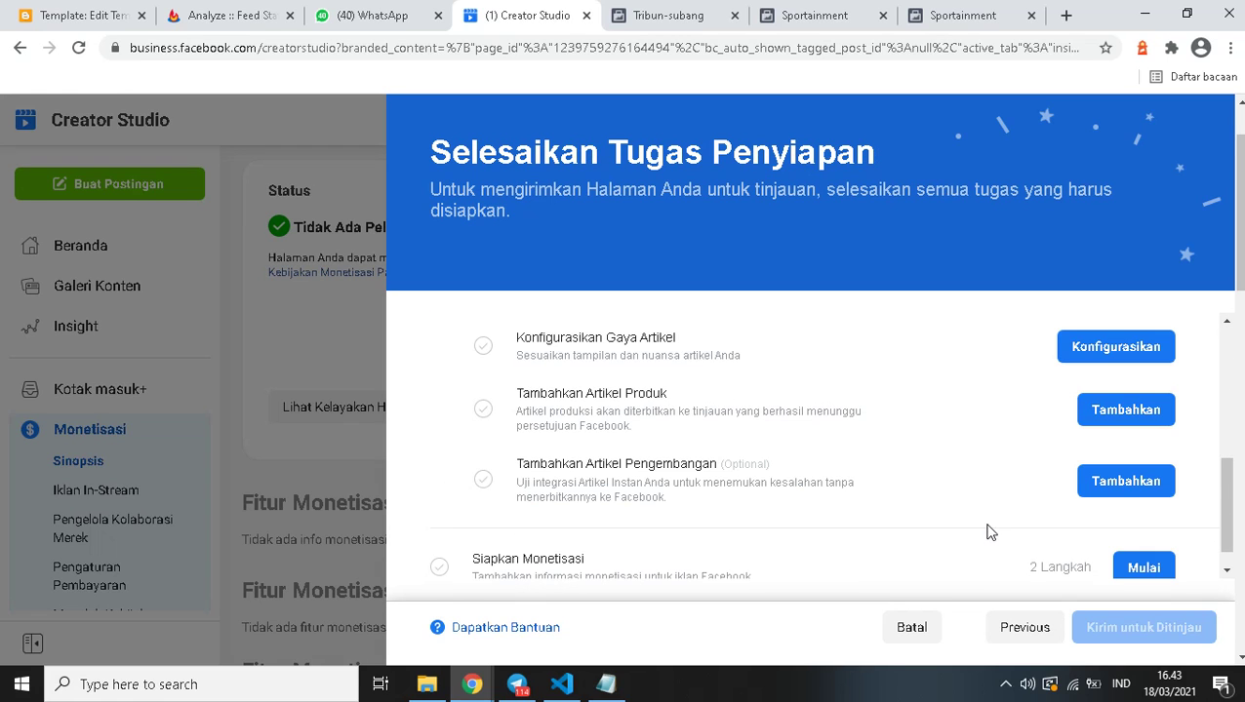
{"action": "left_click", "coordinate": [1105, 482]}
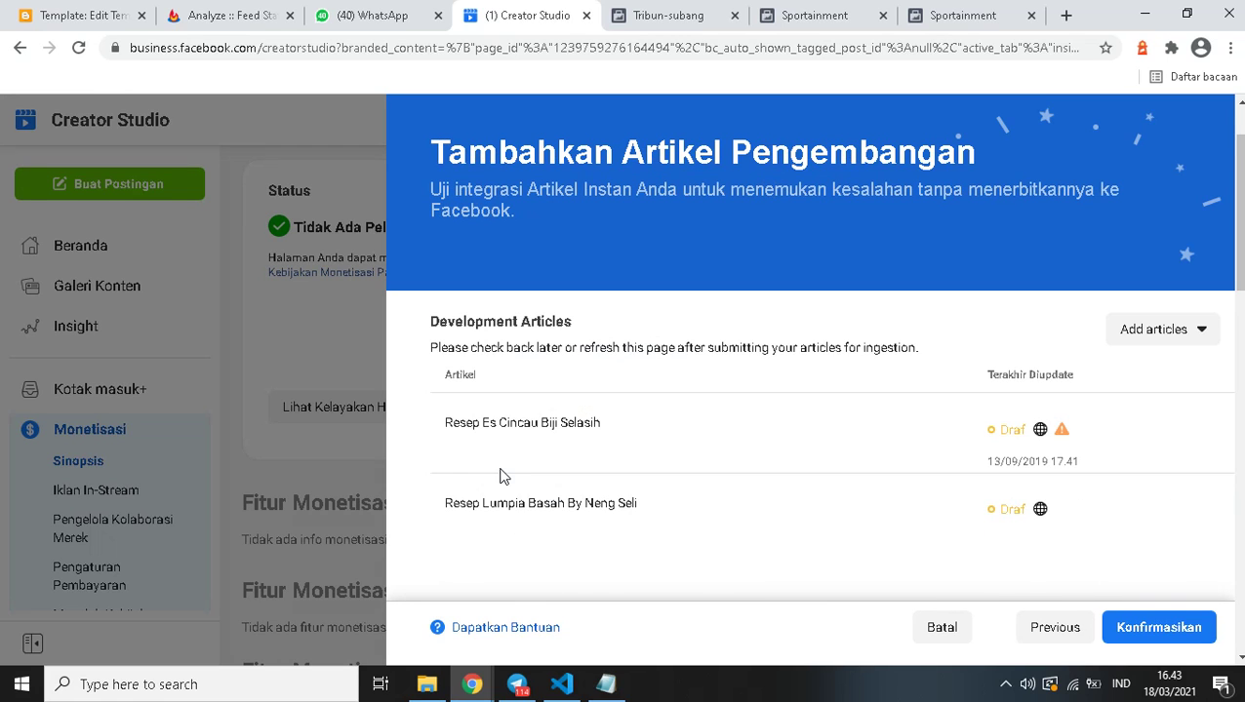
{"action": "scroll", "coordinate": [520, 481], "scroll_direction": "down", "scroll_amount": 2}
{"action": "scroll", "coordinate": [517, 478], "scroll_direction": "up", "scroll_amount": 1}
{"action": "scroll", "coordinate": [517, 480], "scroll_direction": "up", "scroll_amount": 1}
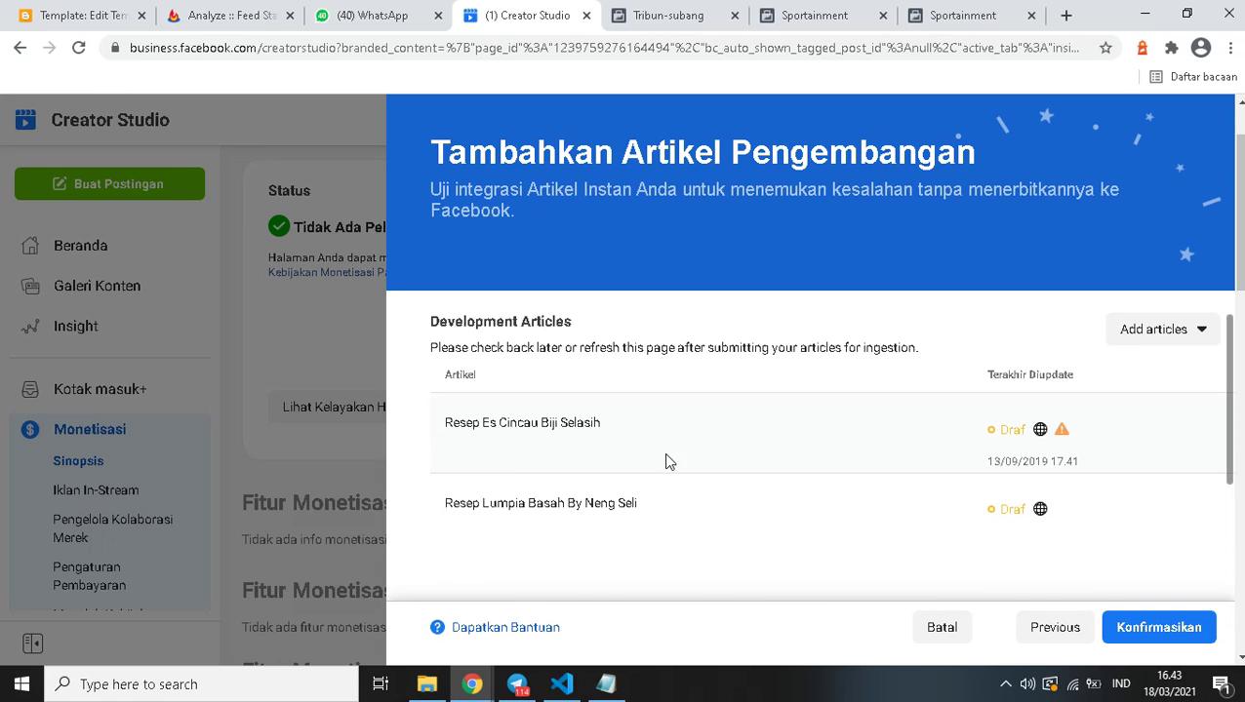
{"action": "left_click", "coordinate": [1151, 337]}
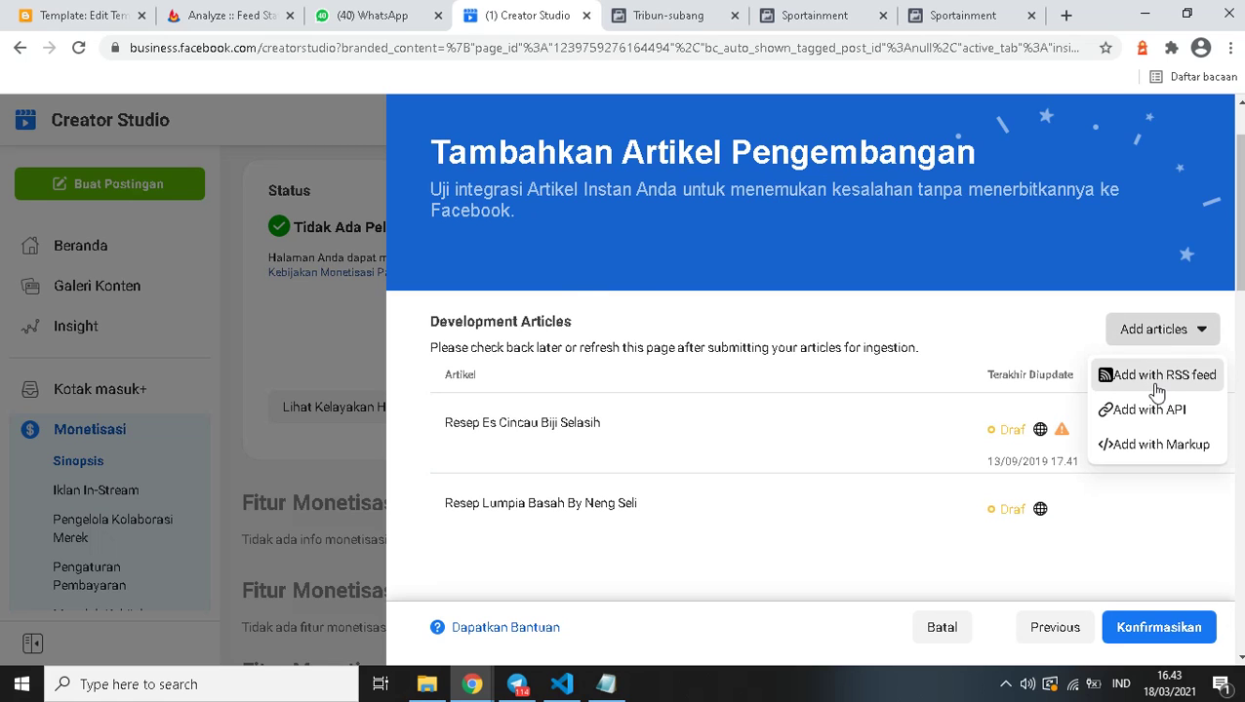
{"action": "left_click", "coordinate": [1151, 380]}
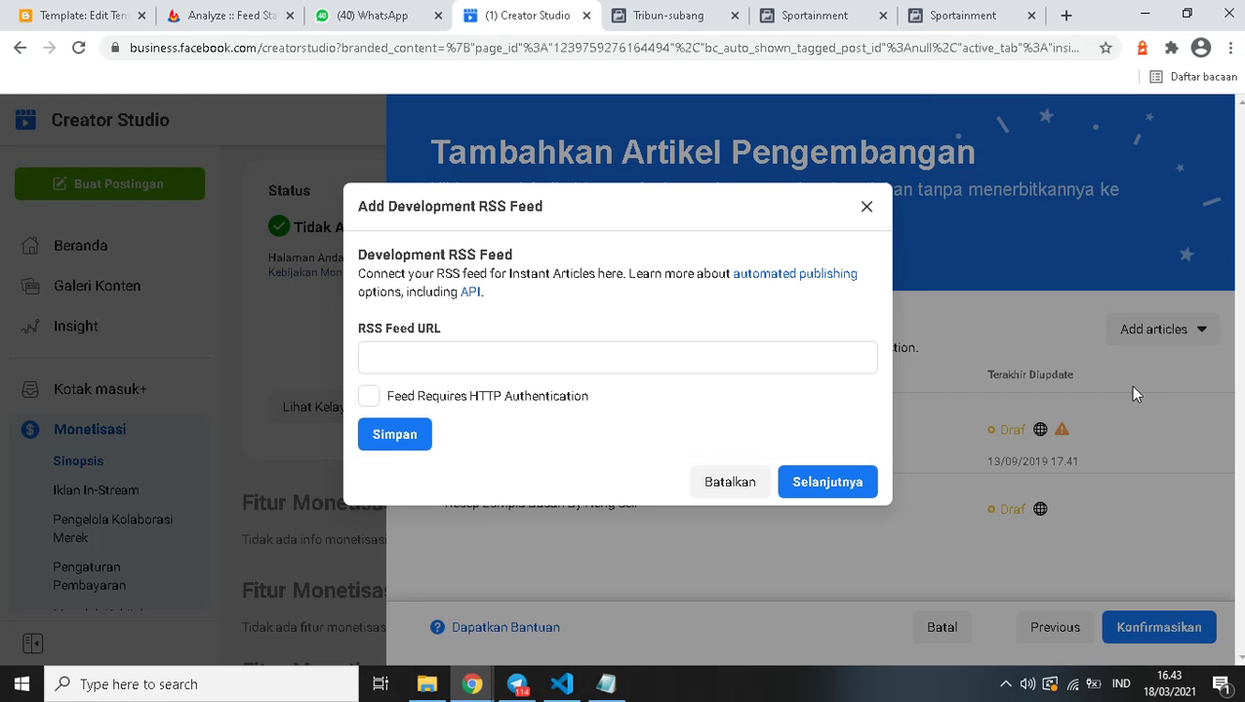
{"action": "left_click", "coordinate": [464, 358]}
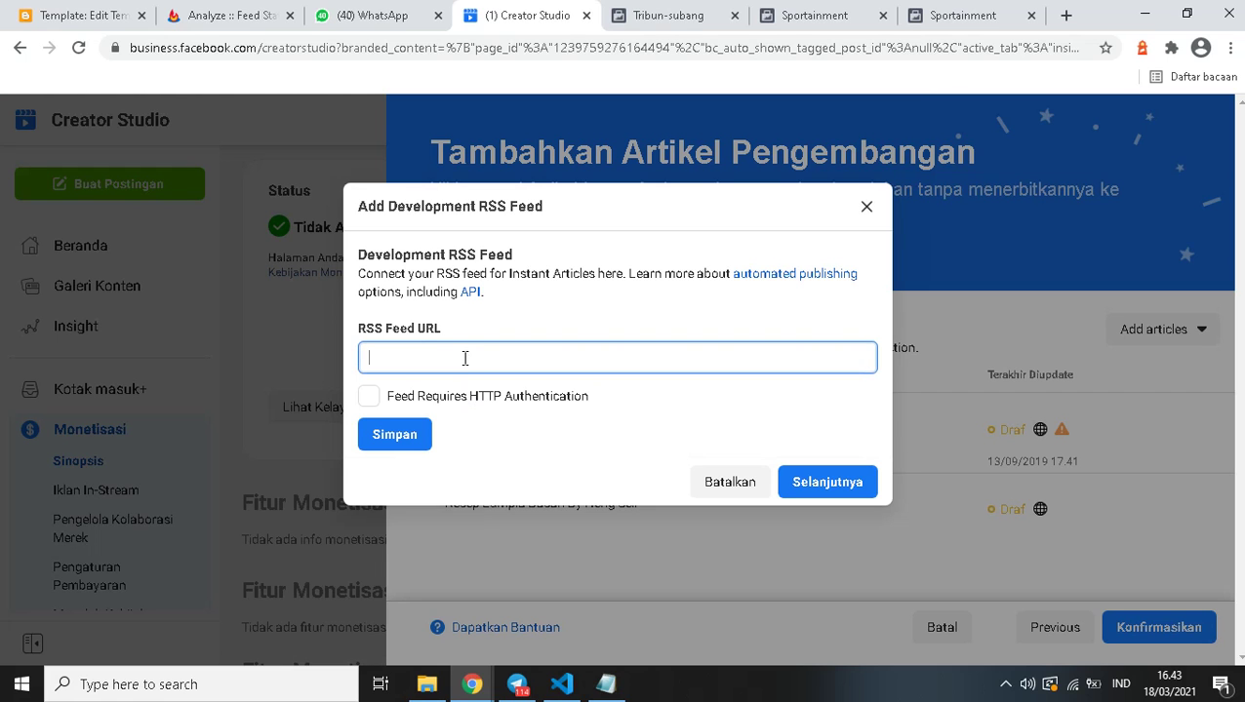
{"action": "left_click", "coordinate": [867, 207]}
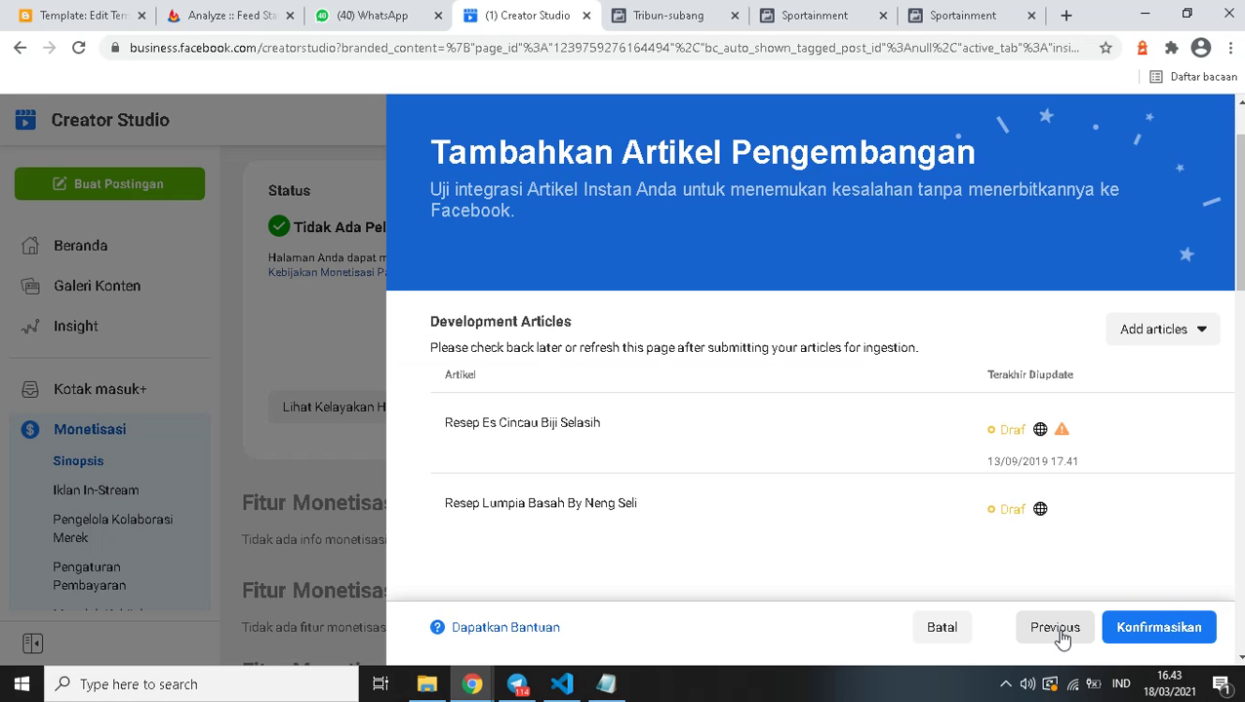
Step: Back out of the Instant Articles setup for Tribun-subang and close the Kelayakan Halaman overview
{"action": "left_click", "coordinate": [1061, 635]}
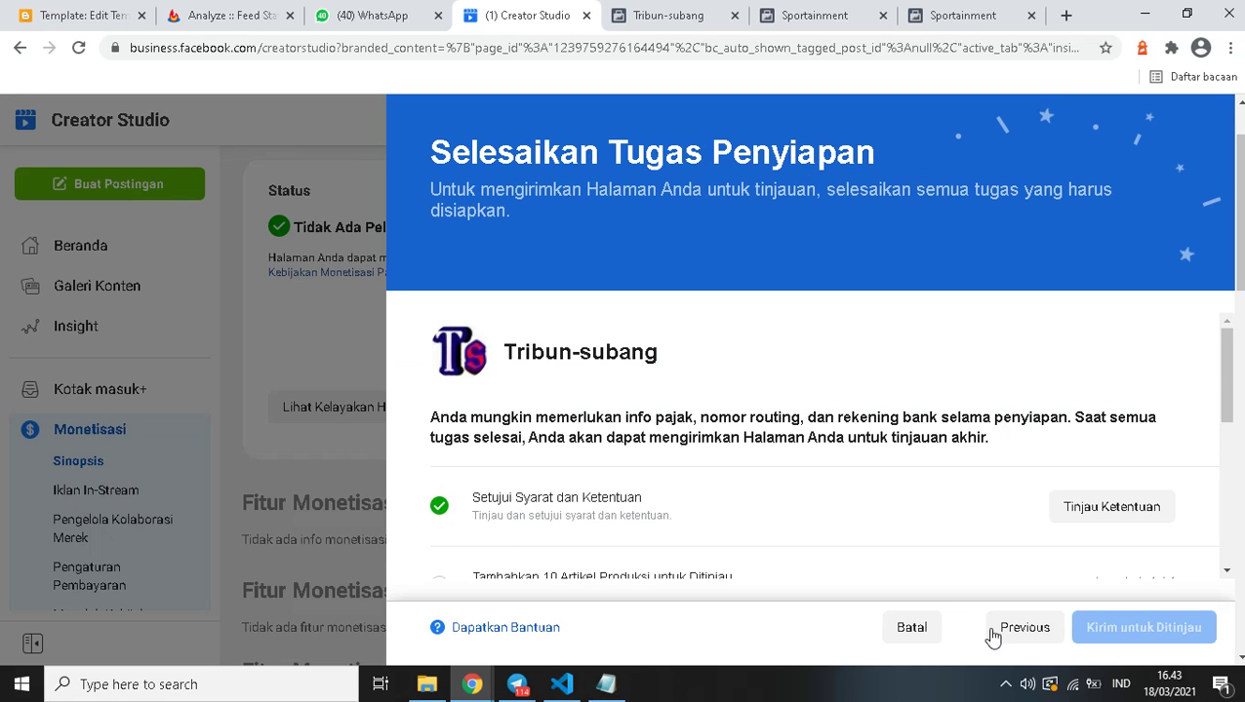
{"action": "left_click", "coordinate": [995, 634]}
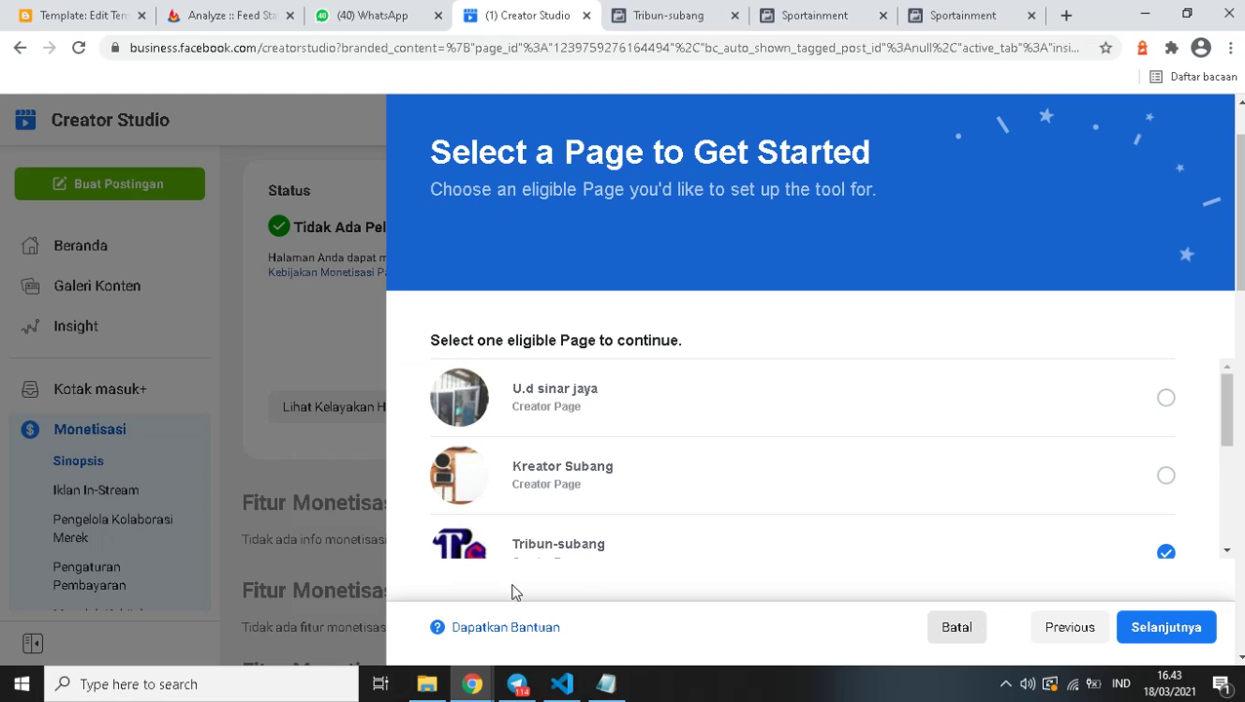
{"action": "left_click", "coordinate": [1053, 630]}
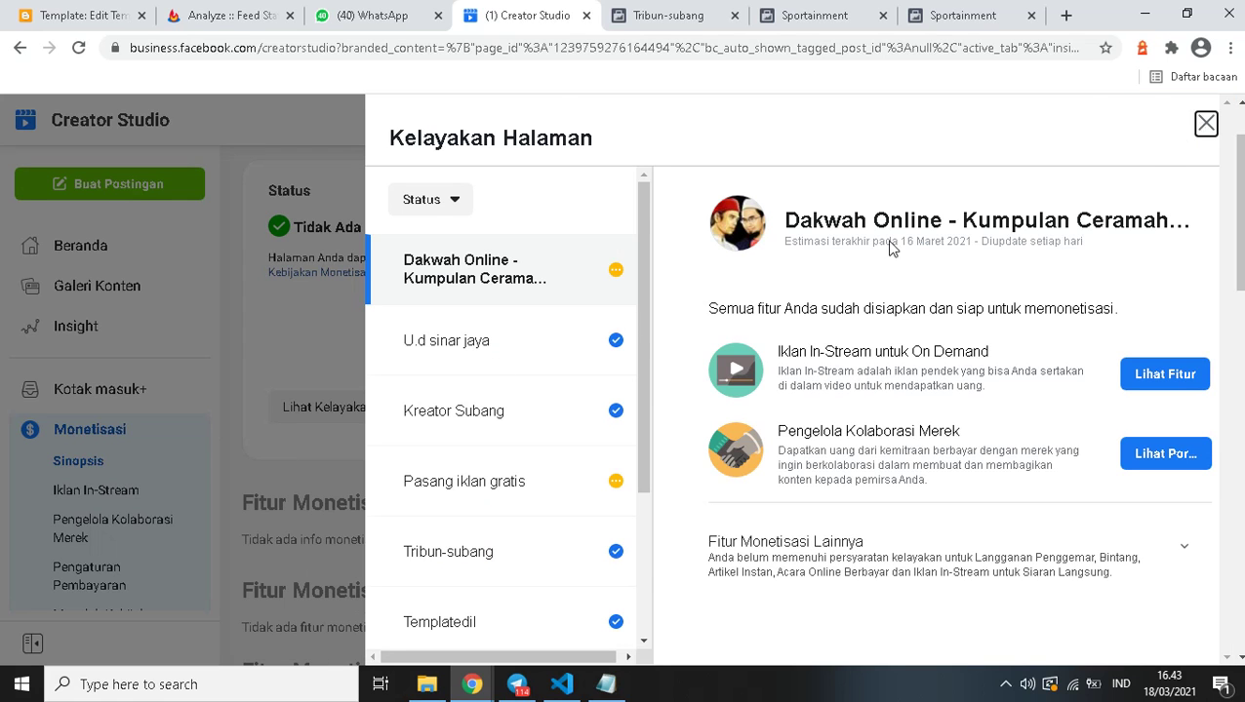
{"action": "left_click", "coordinate": [1205, 123]}
Step: Open the Artikel Instan section of Galeri Konten
{"action": "scroll", "coordinate": [109, 408], "scroll_direction": "down", "scroll_amount": 2}
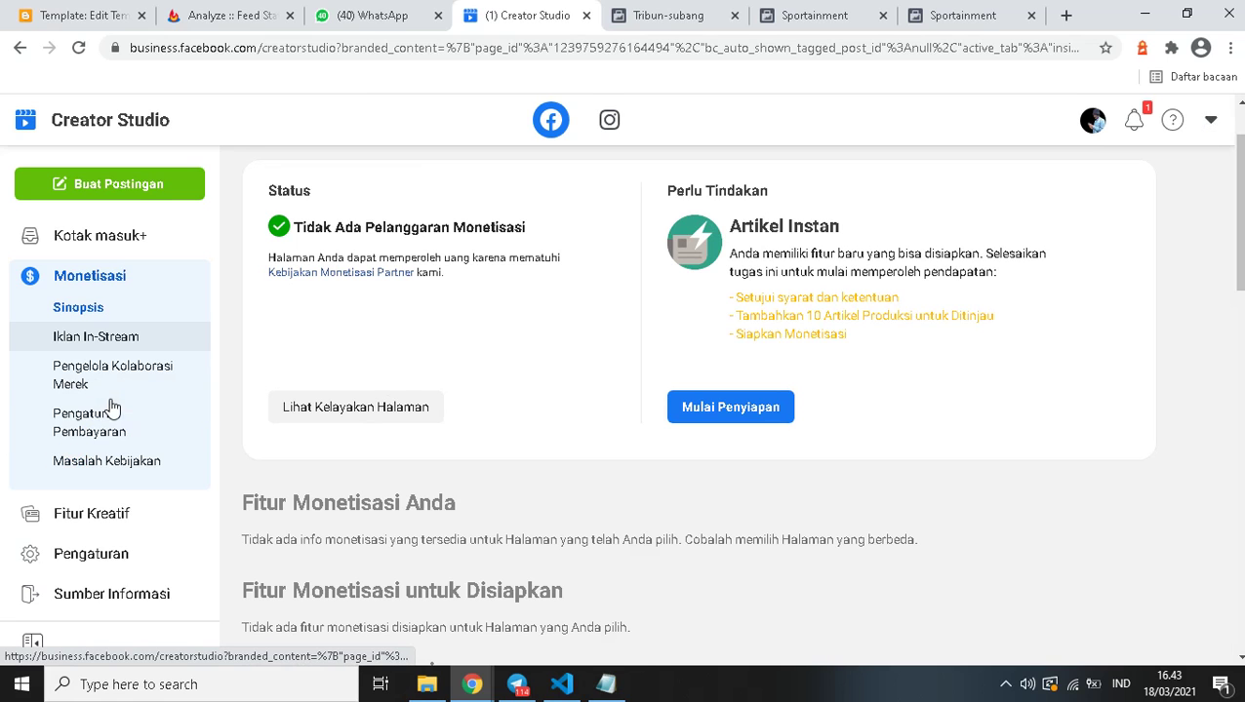
{"action": "scroll", "coordinate": [106, 457], "scroll_direction": "up", "scroll_amount": 2}
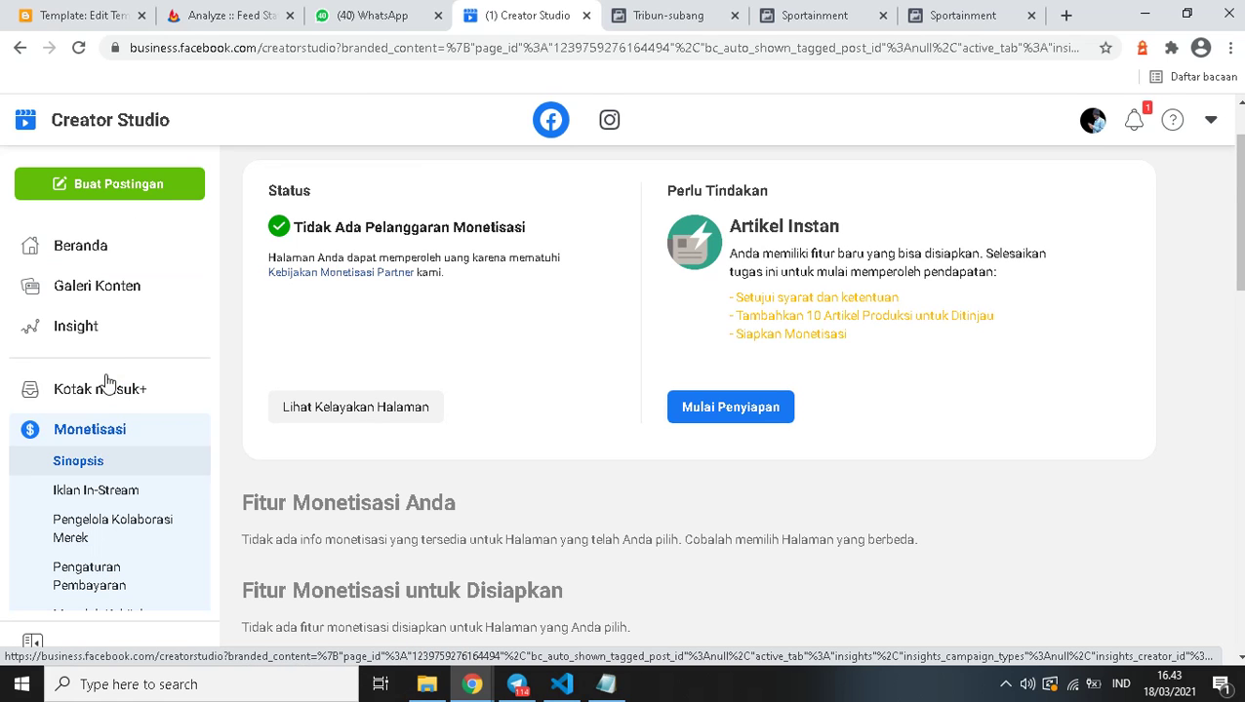
{"action": "left_click", "coordinate": [126, 287]}
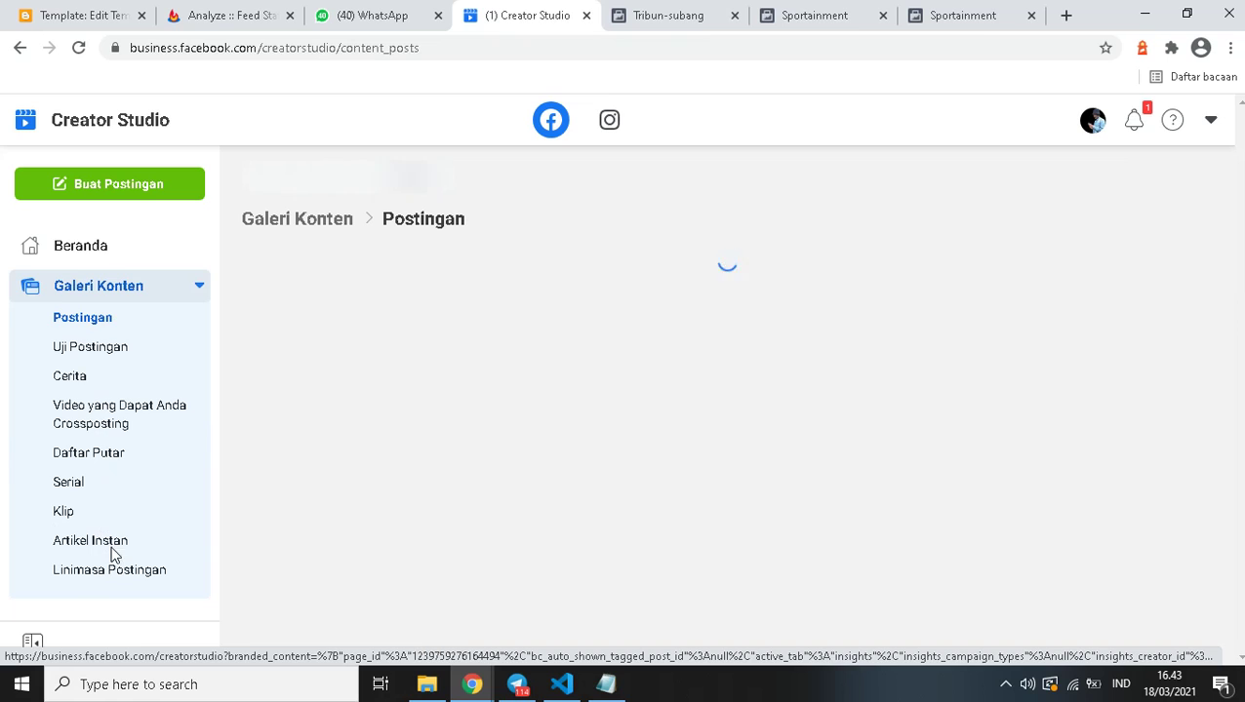
{"action": "scroll", "coordinate": [109, 555], "scroll_direction": "down", "scroll_amount": 1}
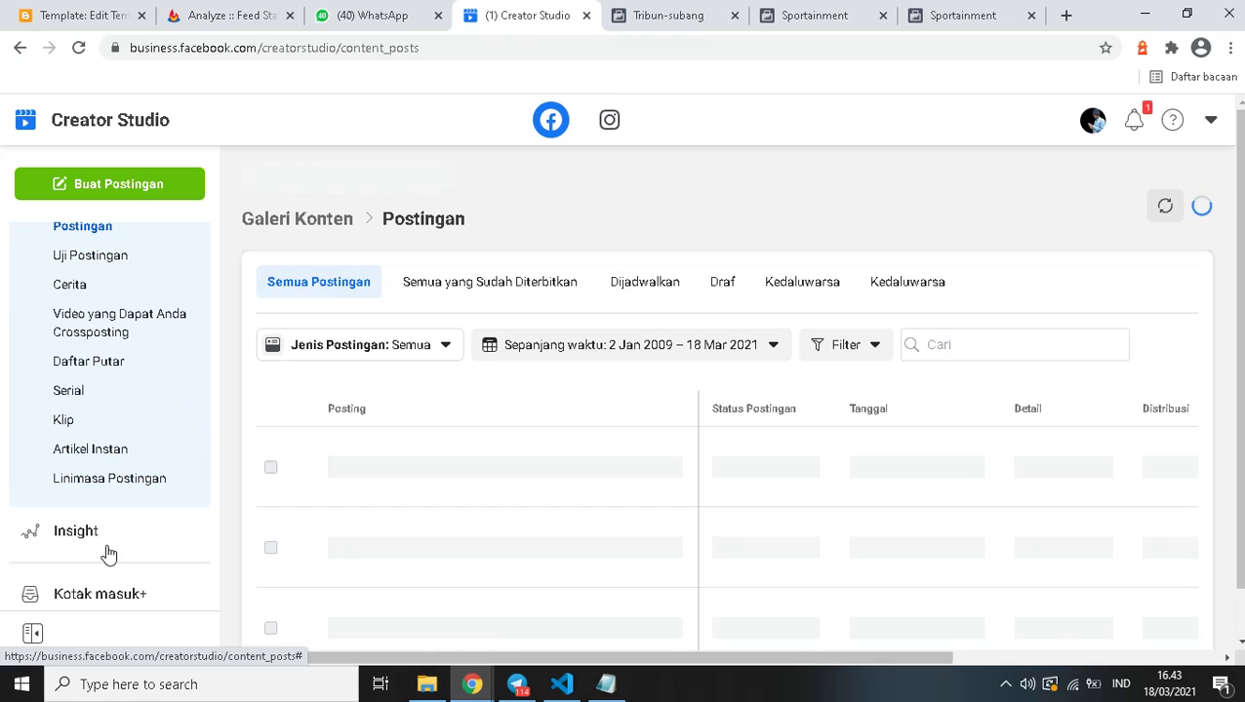
{"action": "left_click", "coordinate": [97, 451]}
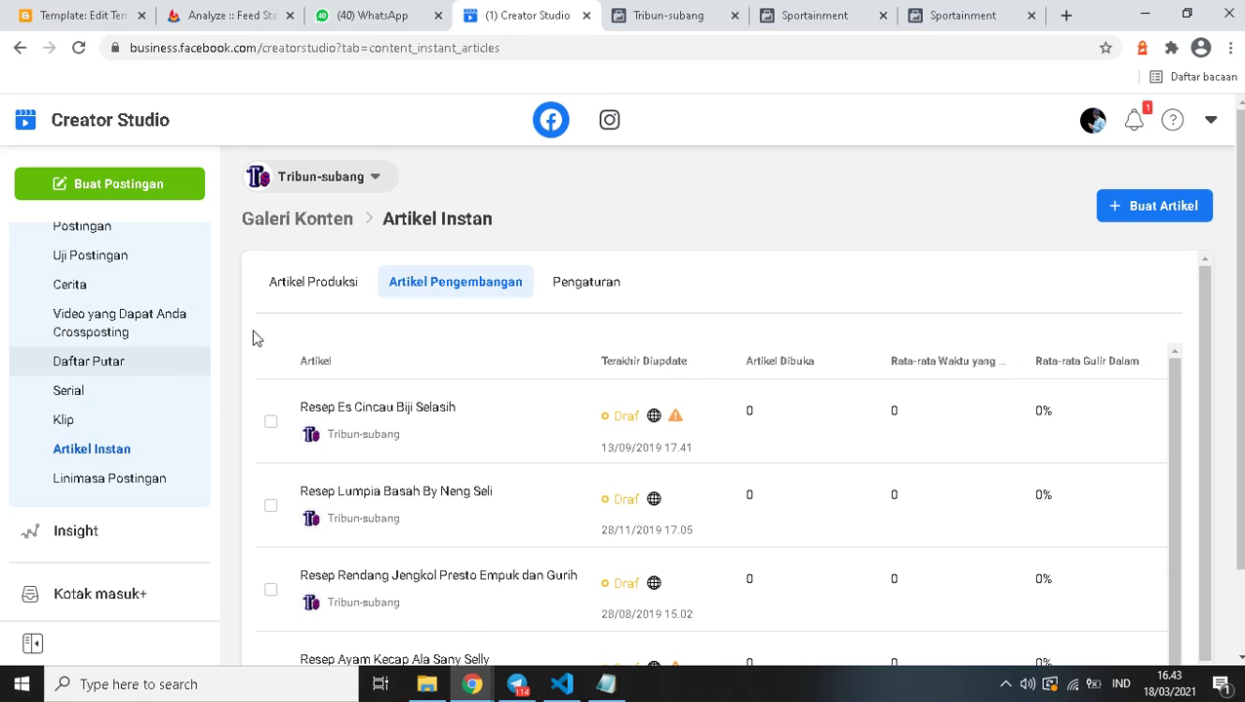
Step: Check the Instant Articles Pengaturan, return to Artikel Pengembangan, and read the mobile website notice on Resep Es Cincau Biji Selasih
{"action": "left_click", "coordinate": [586, 283]}
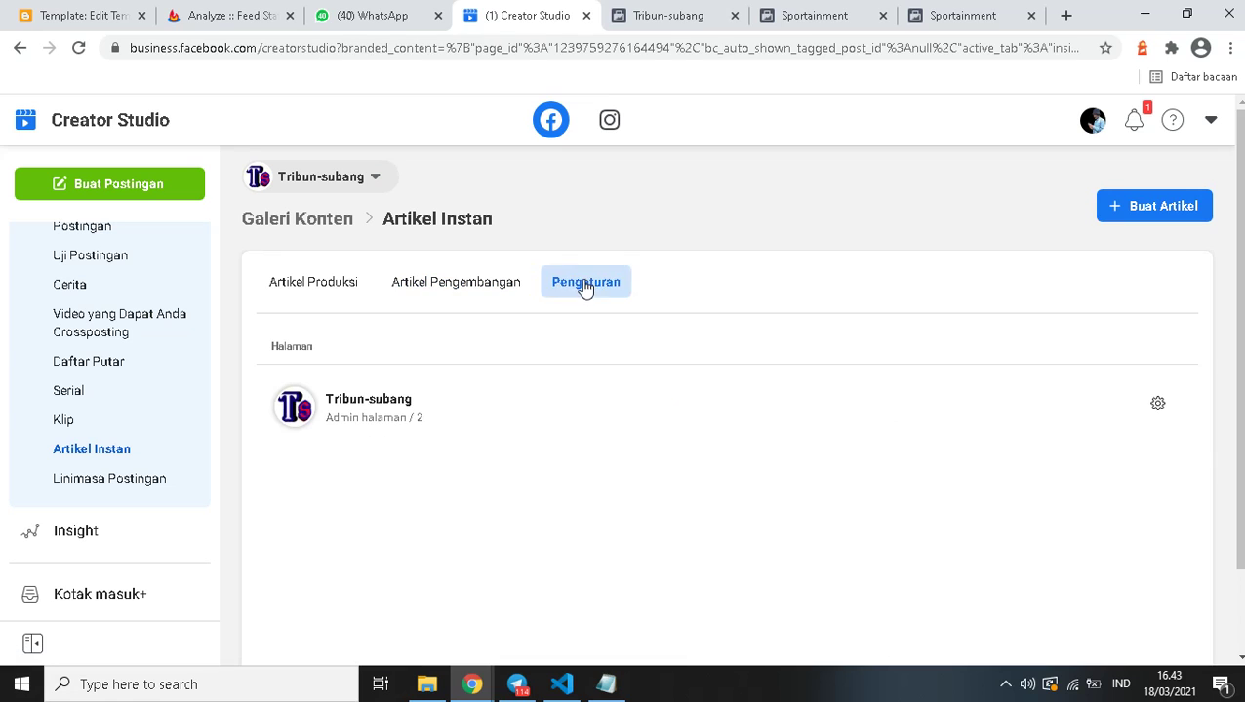
{"action": "left_click", "coordinate": [432, 296]}
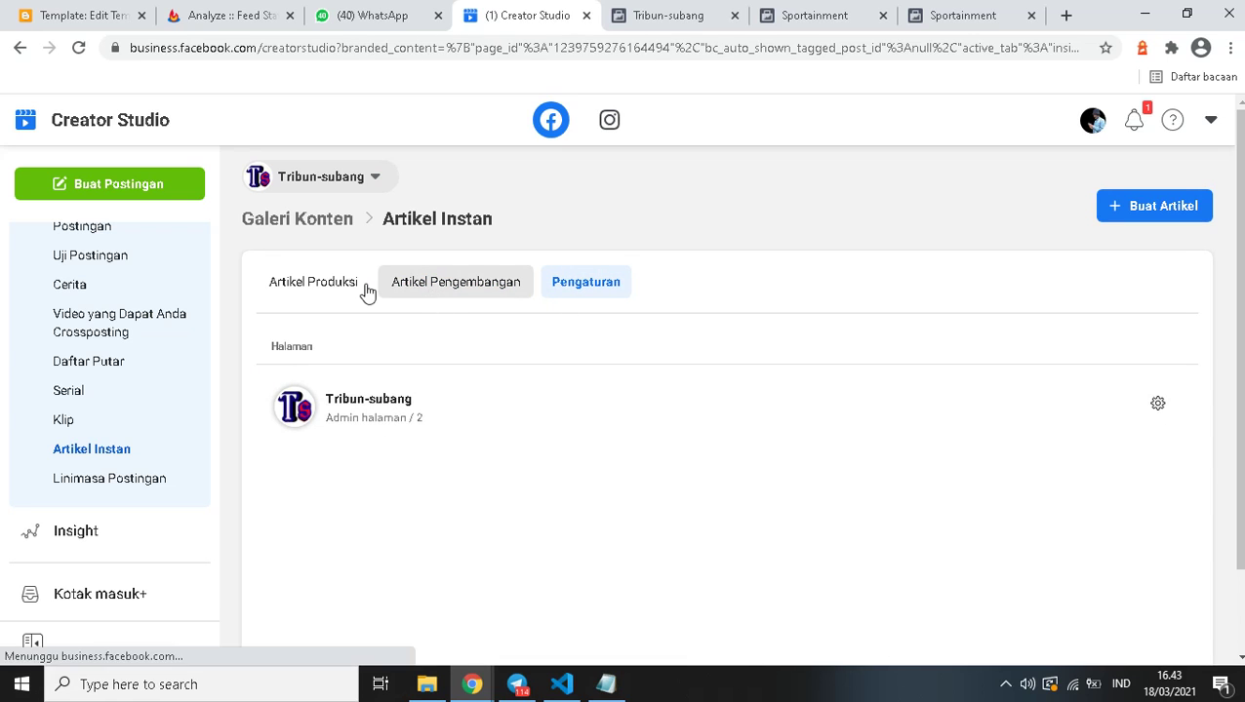
{"action": "scroll", "coordinate": [327, 449], "scroll_direction": "down", "scroll_amount": 2}
{"action": "scroll", "coordinate": [331, 478], "scroll_direction": "up", "scroll_amount": 2}
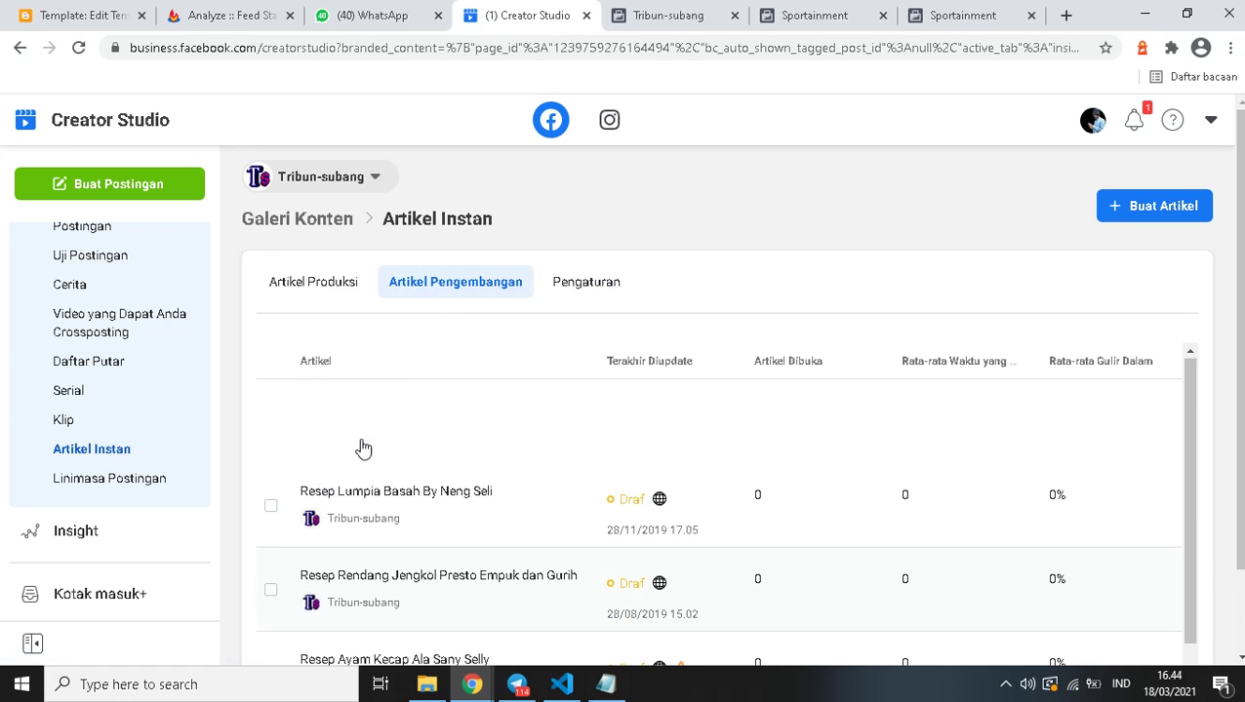
{"action": "mouse_move", "coordinate": [662, 426]}
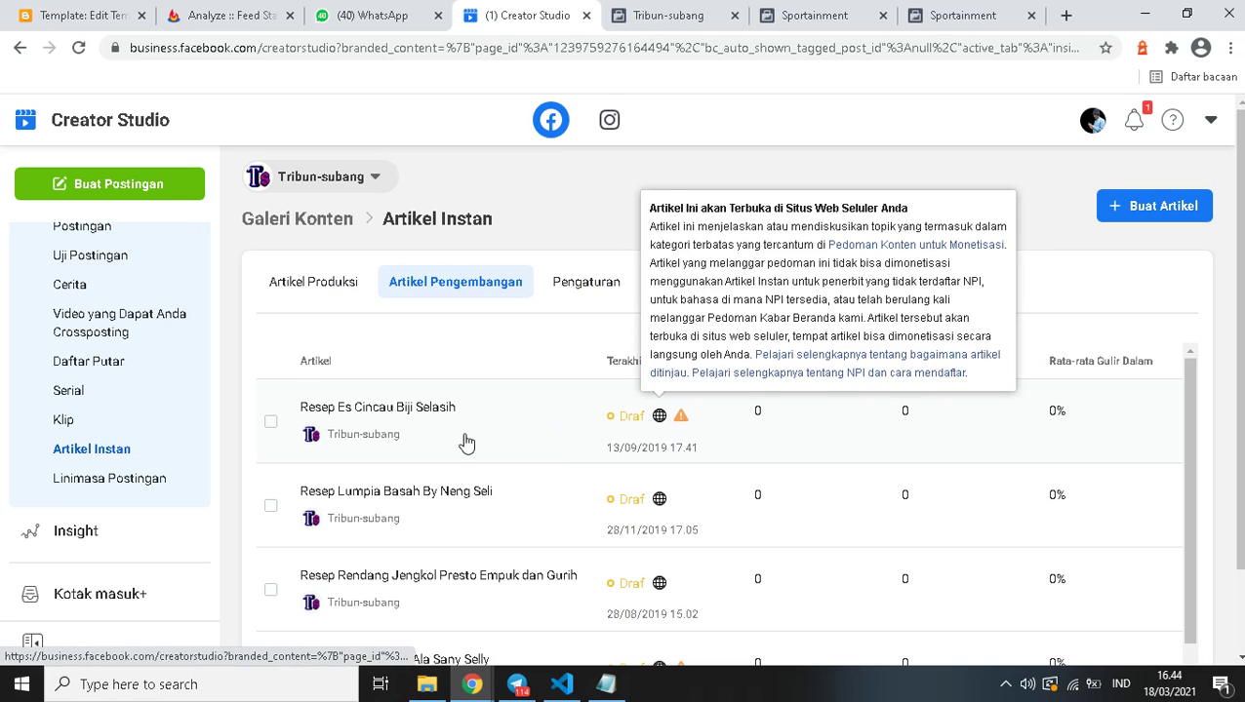
Step: Open the draft Resep Es Cincau Biji Selasih for editing and review the heading warnings in its markup
{"action": "left_click", "coordinate": [270, 423]}
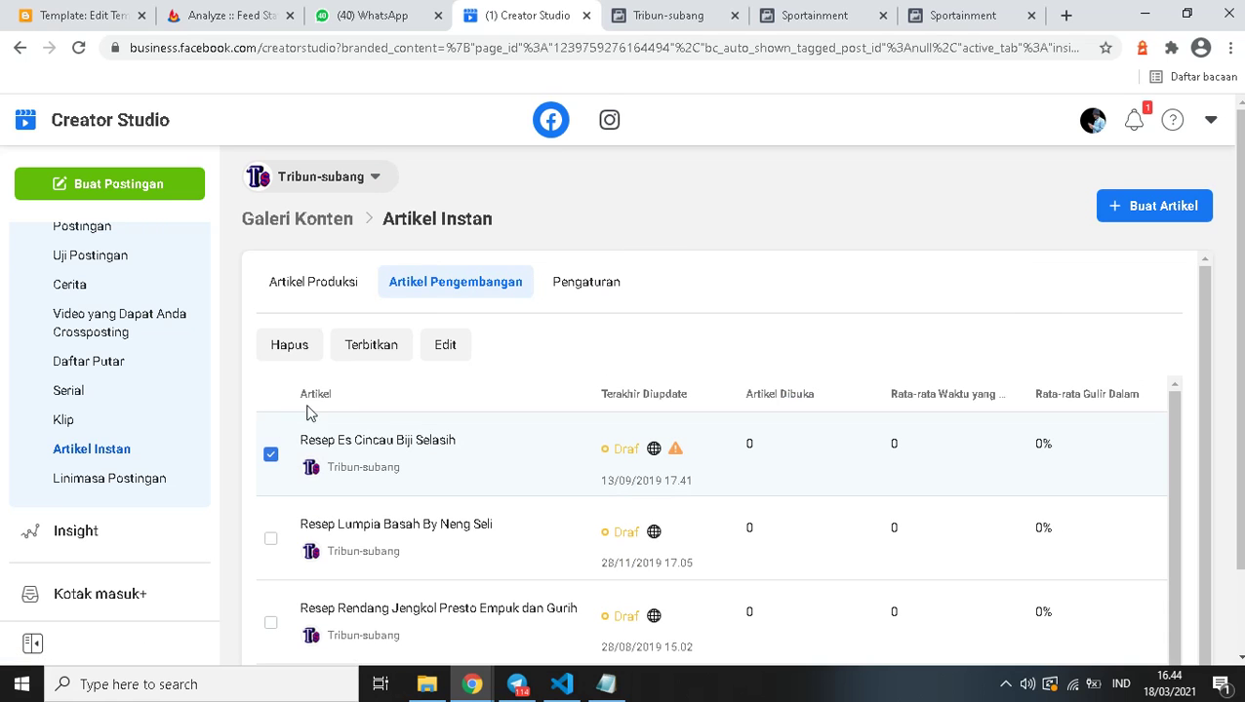
{"action": "left_click", "coordinate": [447, 347]}
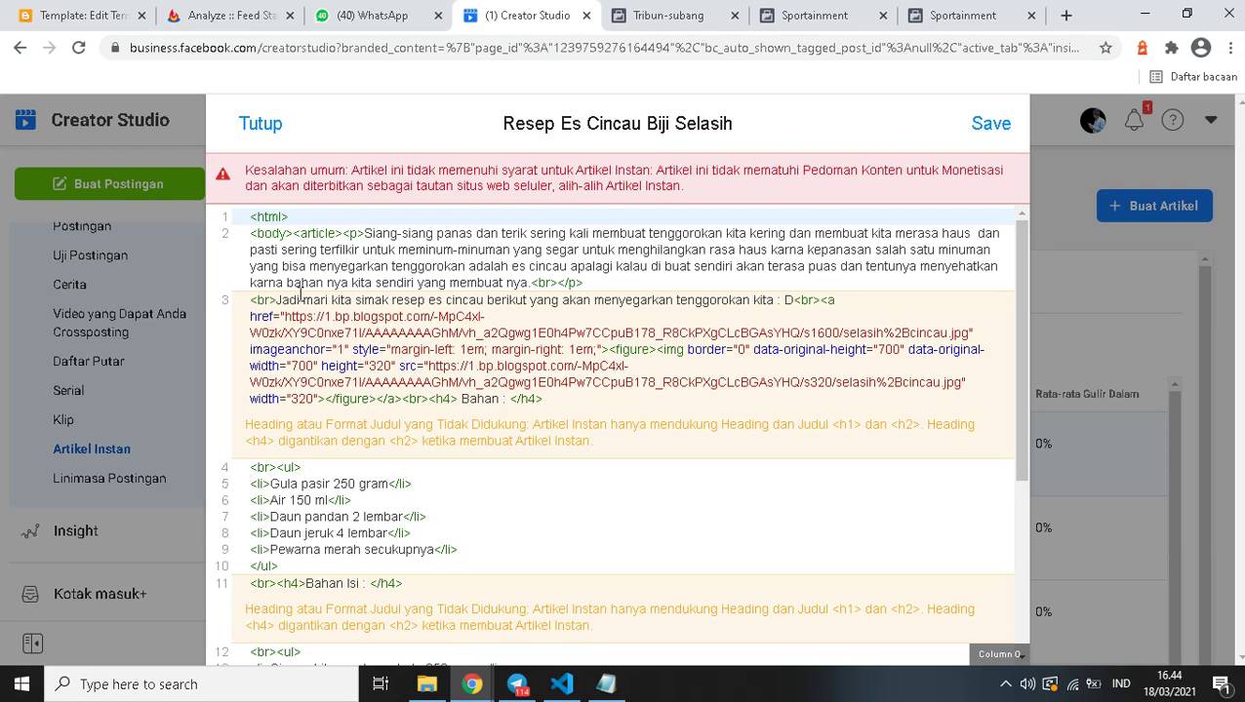
{"action": "scroll", "coordinate": [338, 255], "scroll_direction": "down", "scroll_amount": 3}
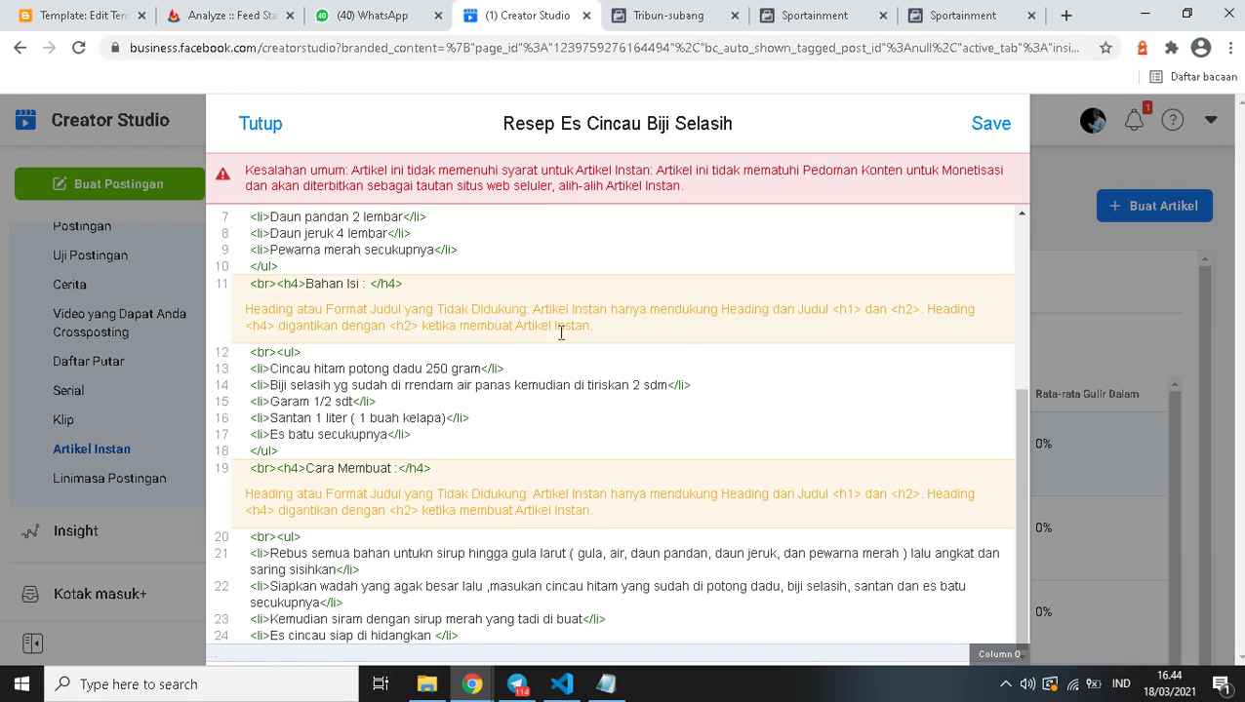
Step: Change the opening and closing tags of the "Bahan Isi :" heading on line 11 to h2
{"action": "left_click", "coordinate": [300, 284]}
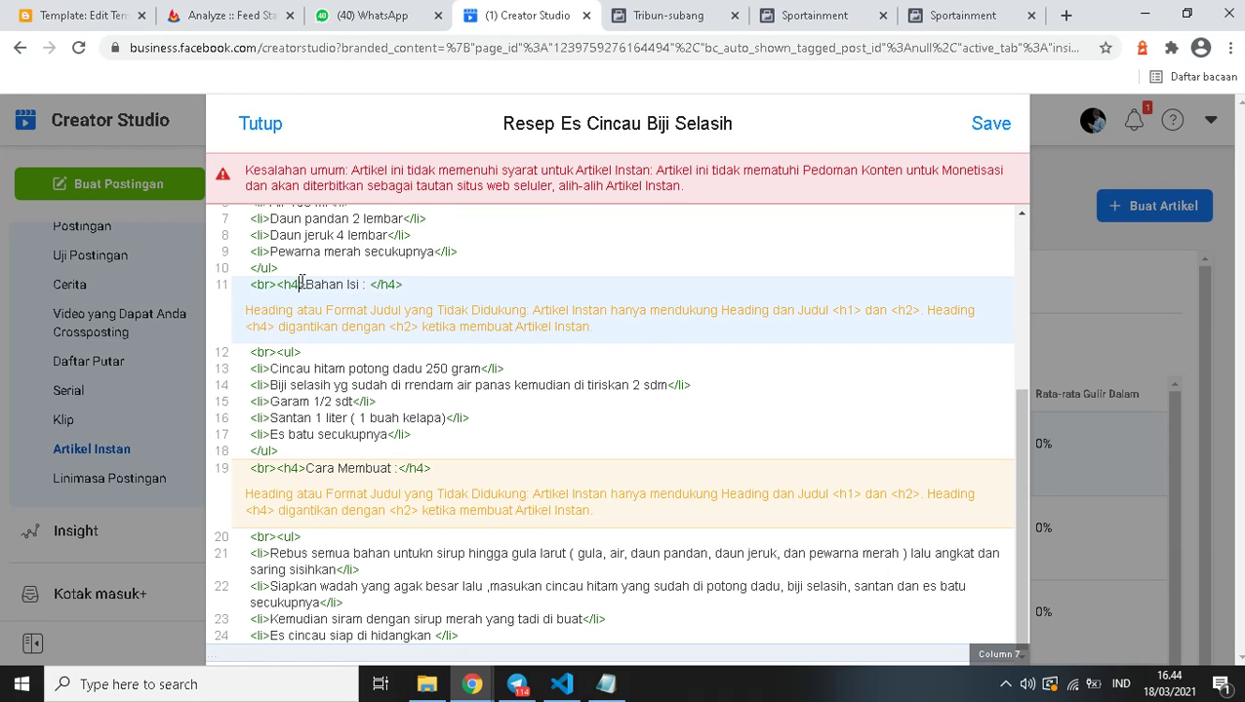
{"action": "key", "text": "BackSpace"}
{"action": "type", "text": "2"}
{"action": "left_click", "coordinate": [396, 284]}
{"action": "left_click", "coordinate": [390, 400]}
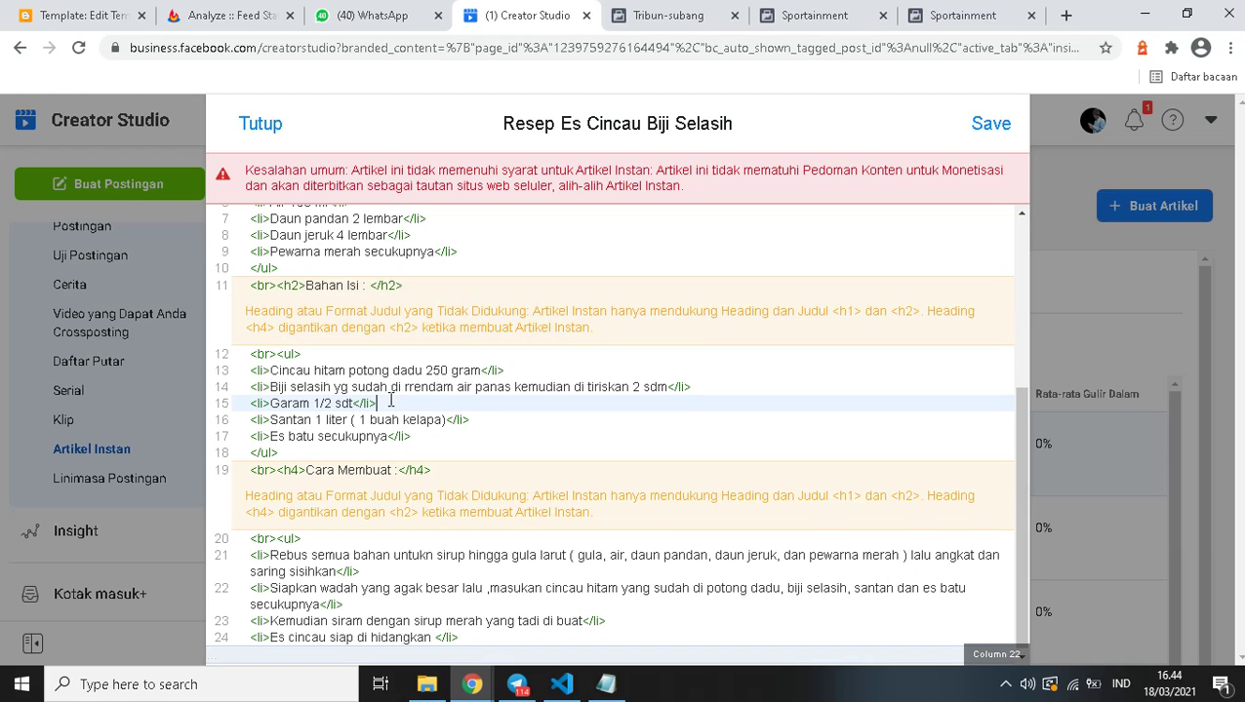
Step: Change both tags of the "Cara Membuat :" heading on line 19 to h2 and save the article
{"action": "left_click", "coordinate": [301, 471]}
{"action": "key", "text": "BackSpace"}
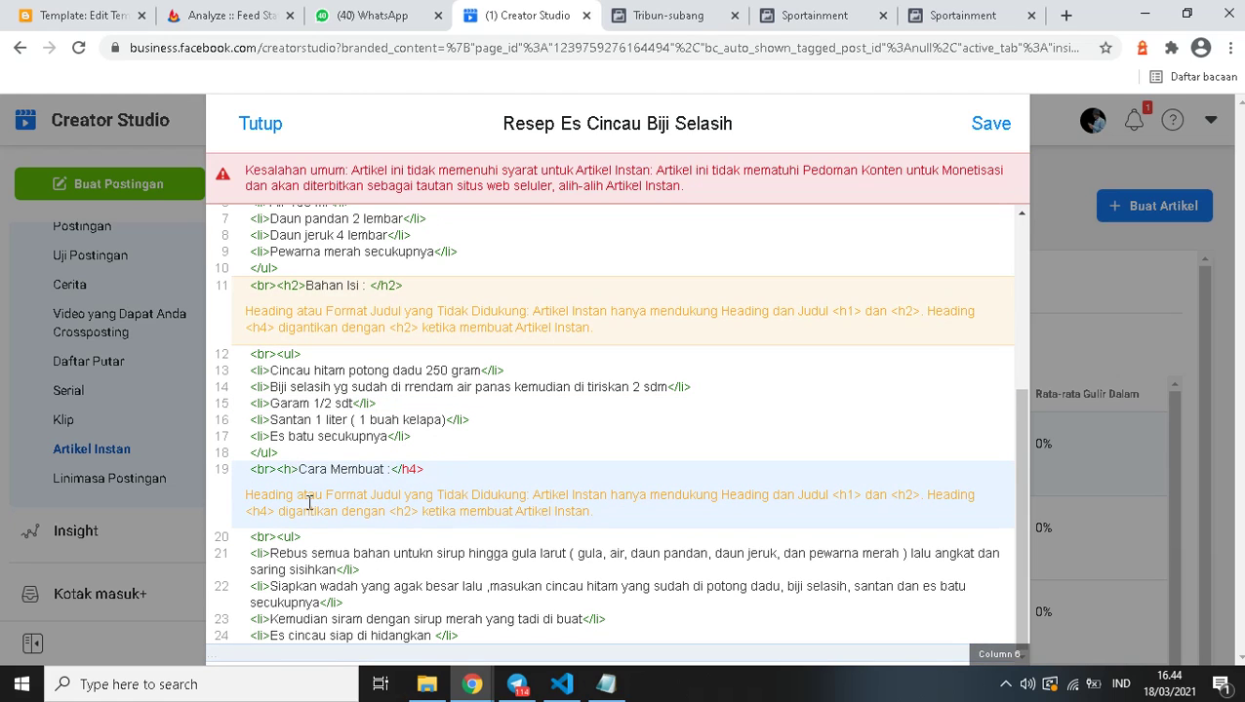
{"action": "type", "text": "2"}
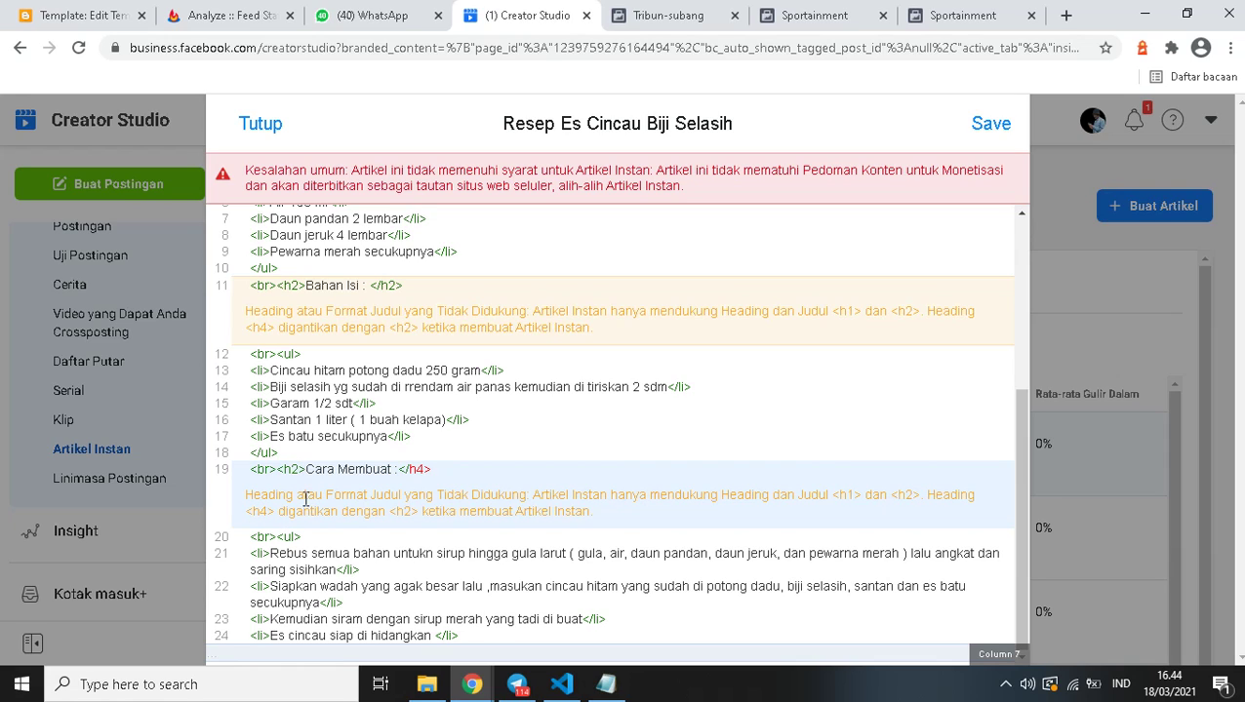
{"action": "left_click", "coordinate": [425, 469]}
{"action": "left_click_drag", "start_coordinate": [248, 492], "coordinate": [597, 512]}
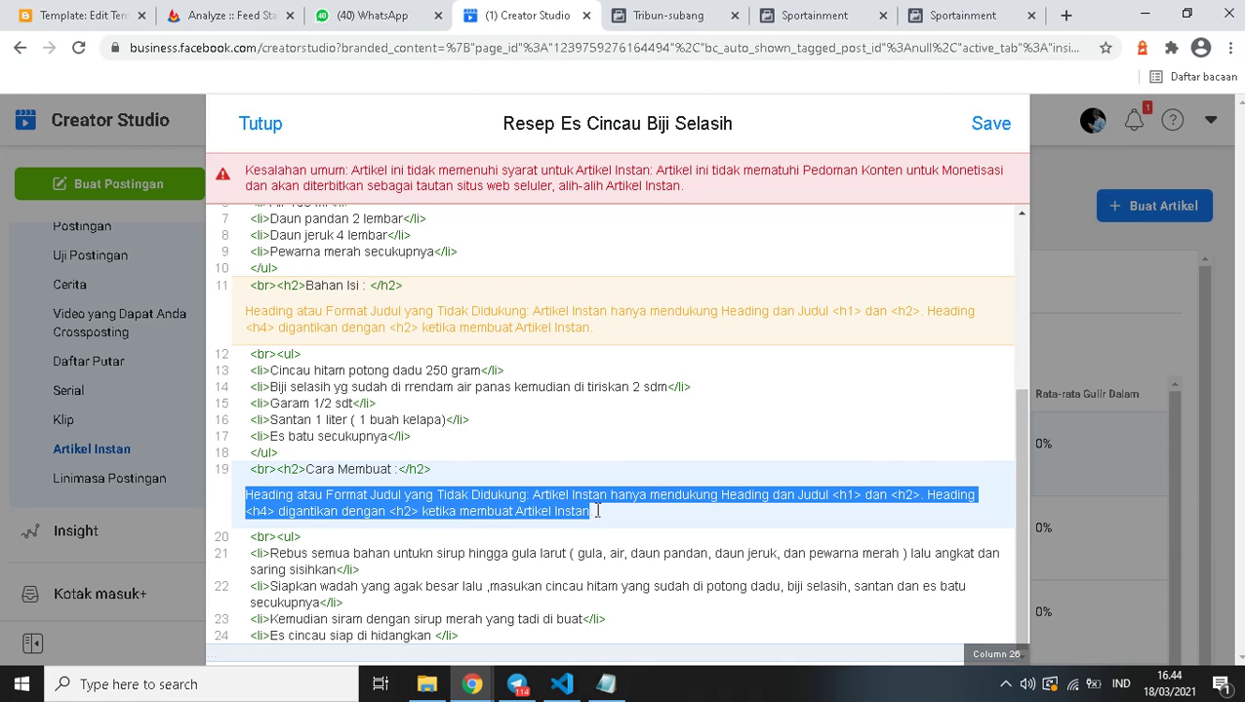
{"action": "left_click", "coordinate": [597, 461]}
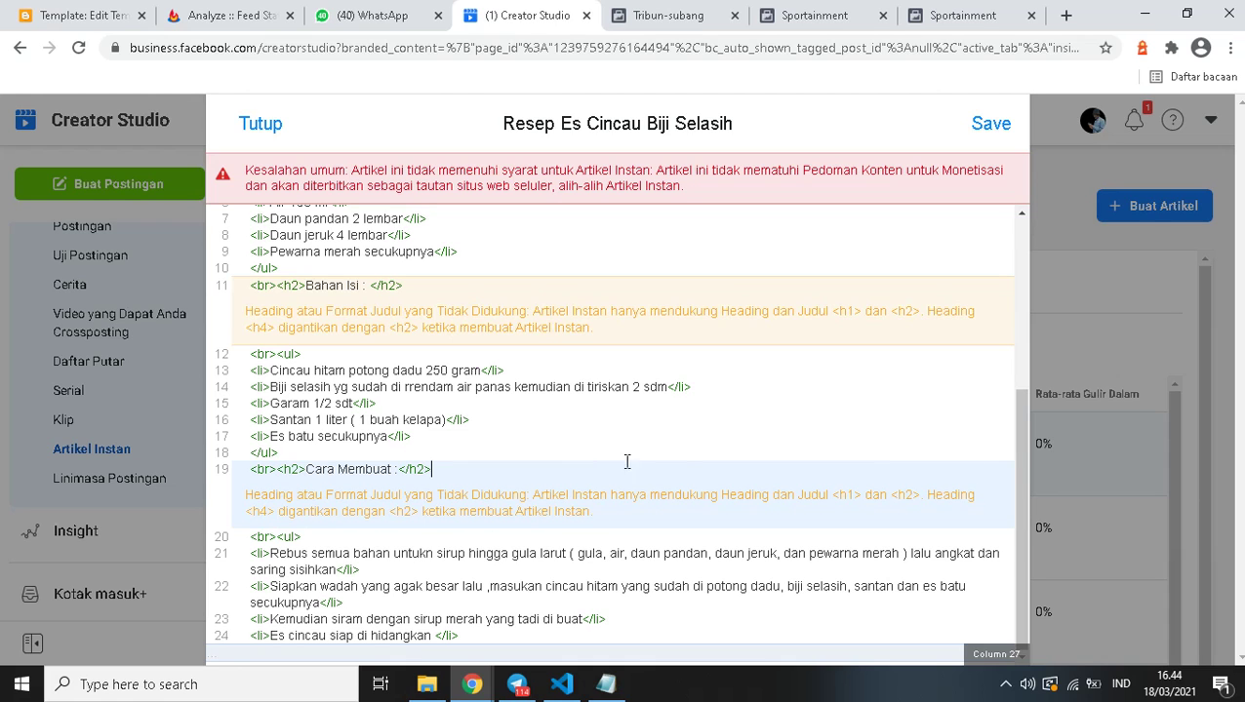
{"action": "left_click", "coordinate": [993, 125]}
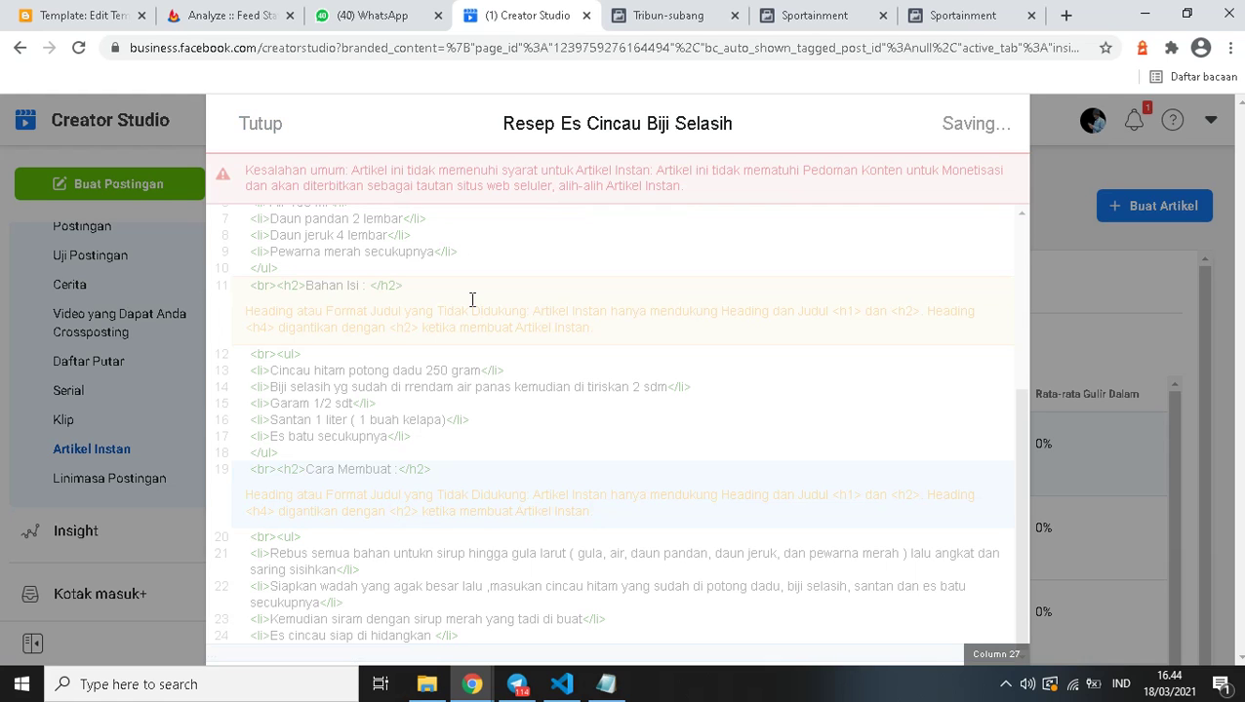
Step: Change both tags of the "Bahan :" heading on line 3 to h1, save the article, and close the editor
{"action": "scroll", "coordinate": [472, 300], "scroll_direction": "up", "scroll_amount": 5}
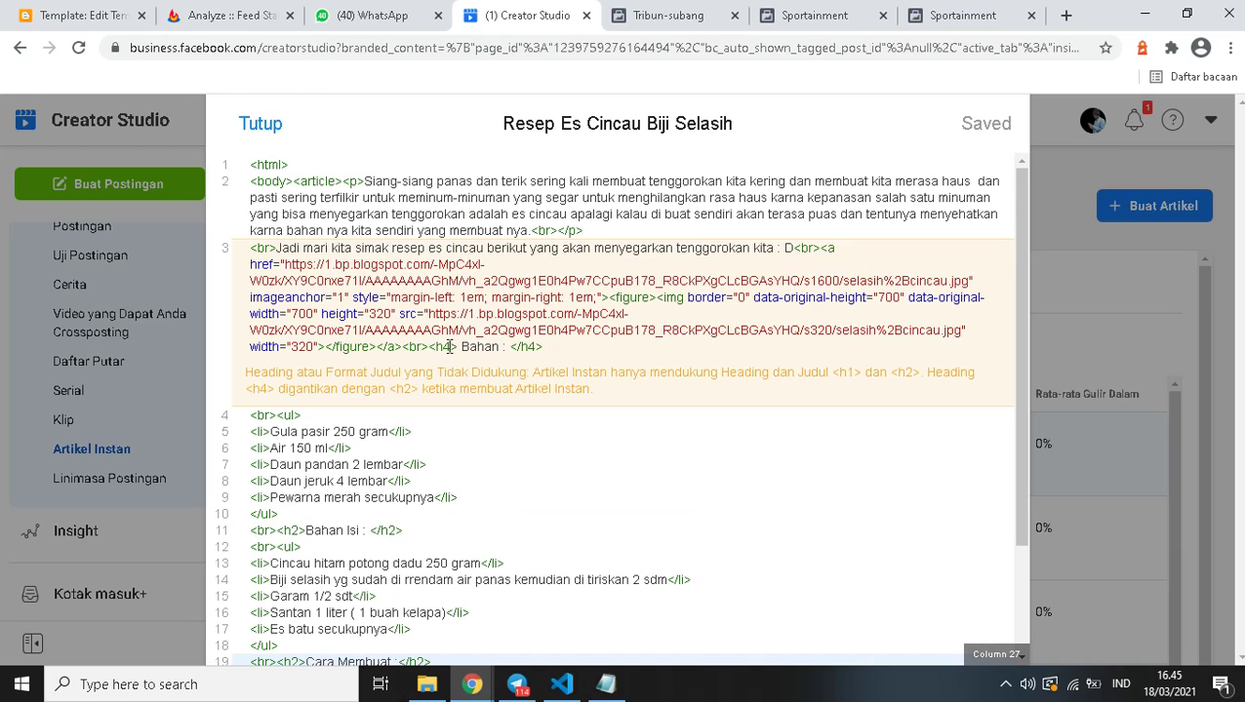
{"action": "left_click", "coordinate": [448, 346]}
{"action": "key", "text": "BackSpace"}
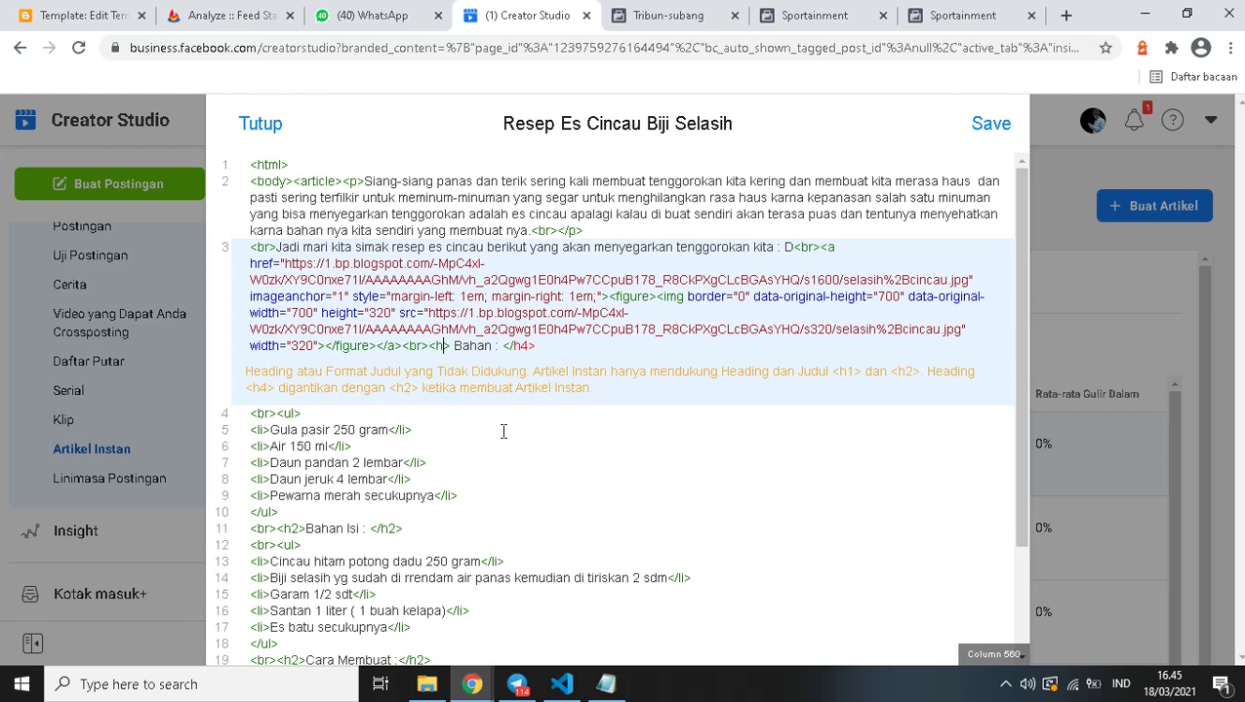
{"action": "type", "text": "1>"}
{"action": "left_click", "coordinate": [538, 345]}
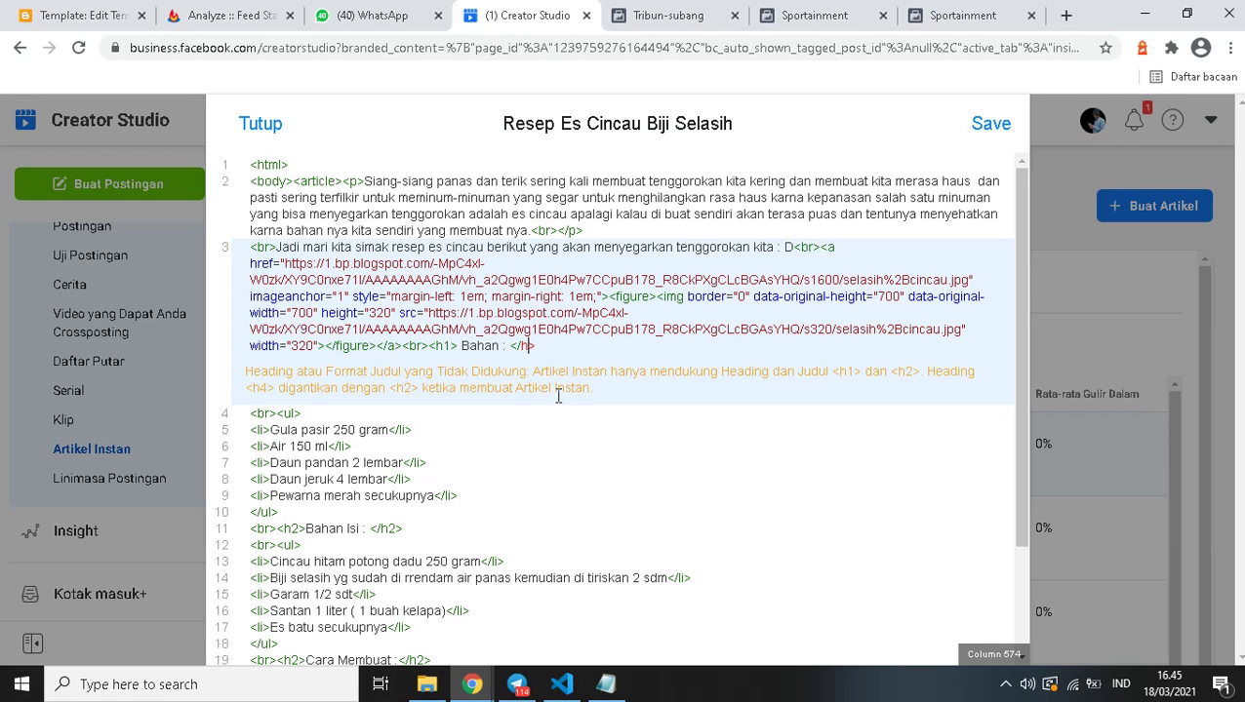
{"action": "left_click", "coordinate": [987, 125]}
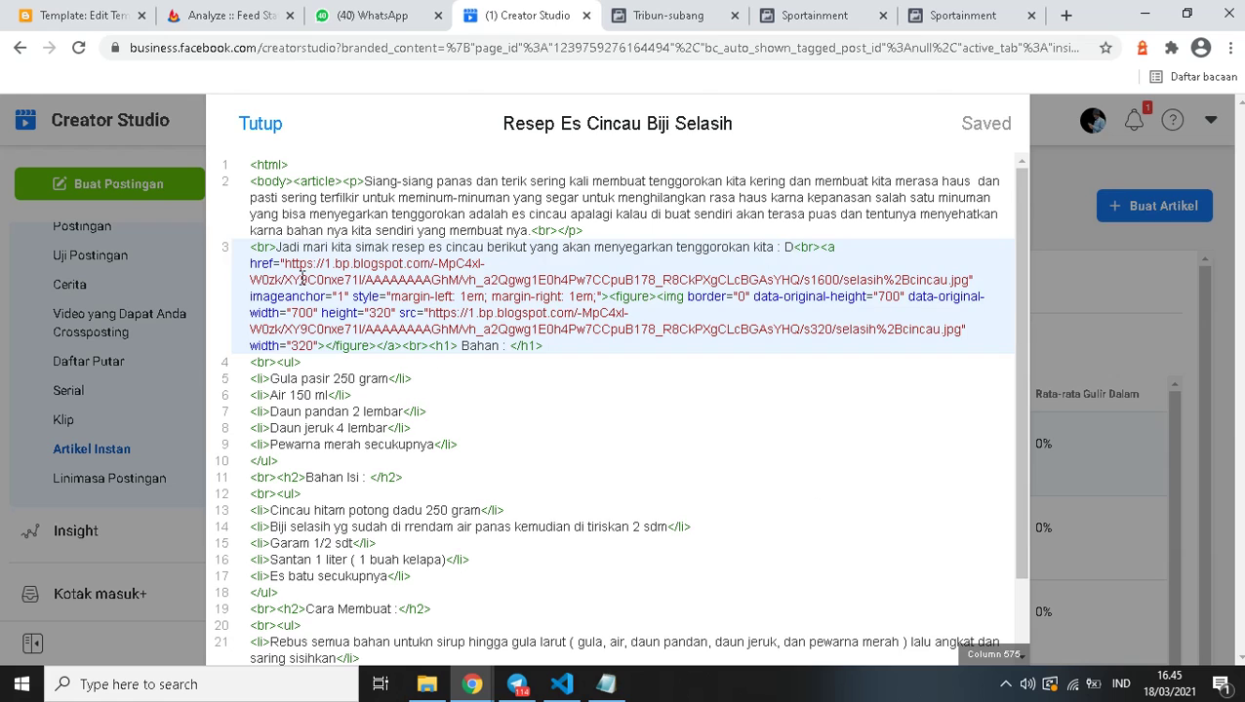
{"action": "left_click", "coordinate": [260, 124]}
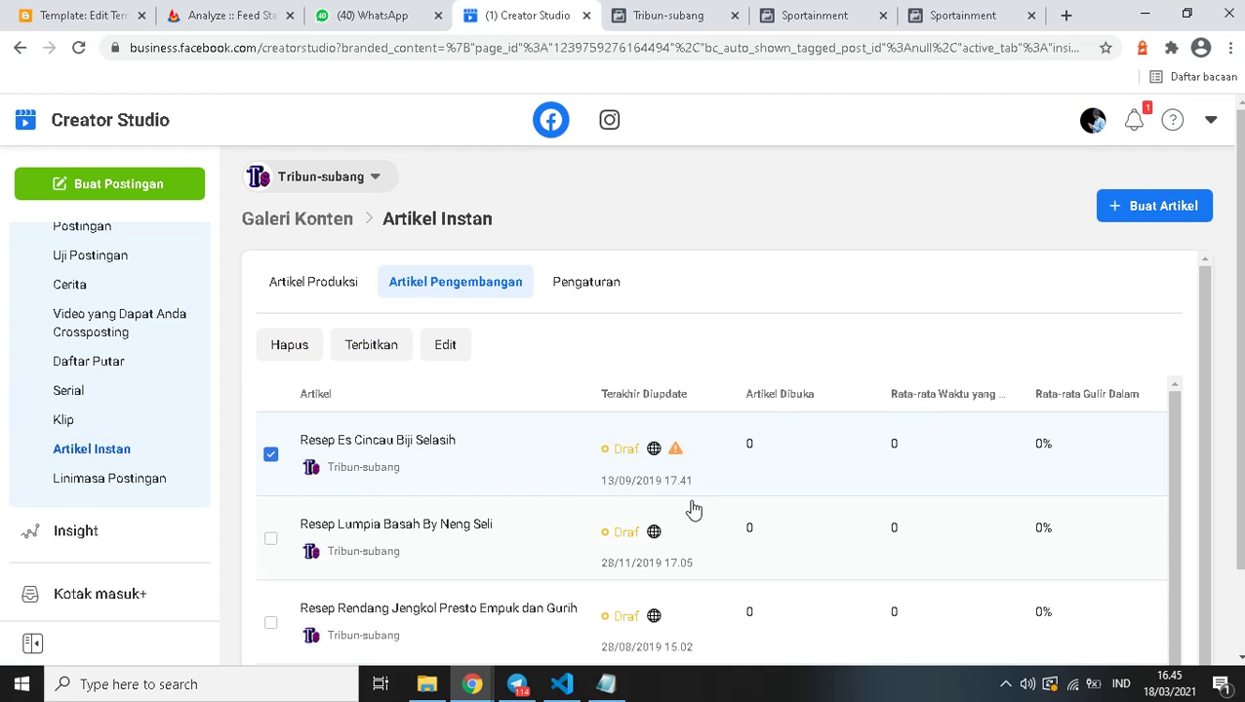
Step: Publish the selected draft article Resep Es Cincau Biji Selasih and confirm the publication
{"action": "mouse_move", "coordinate": [664, 463]}
{"action": "left_click", "coordinate": [377, 349]}
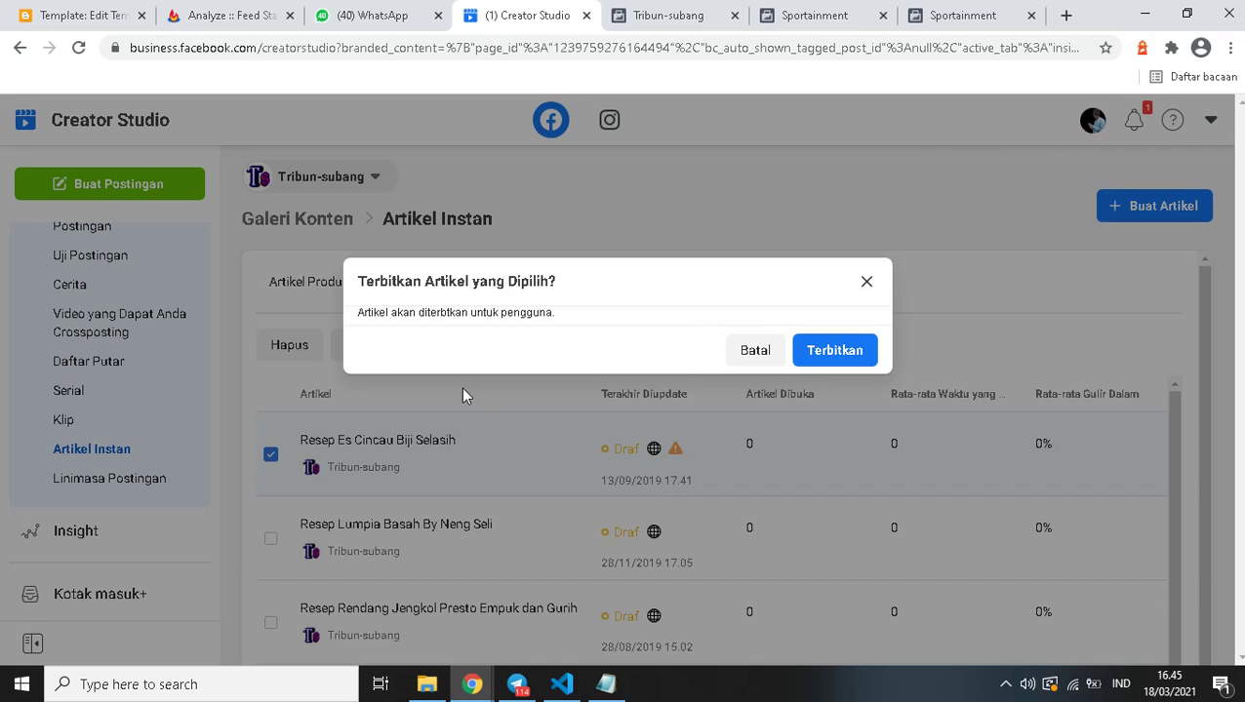
{"action": "left_click", "coordinate": [841, 351]}
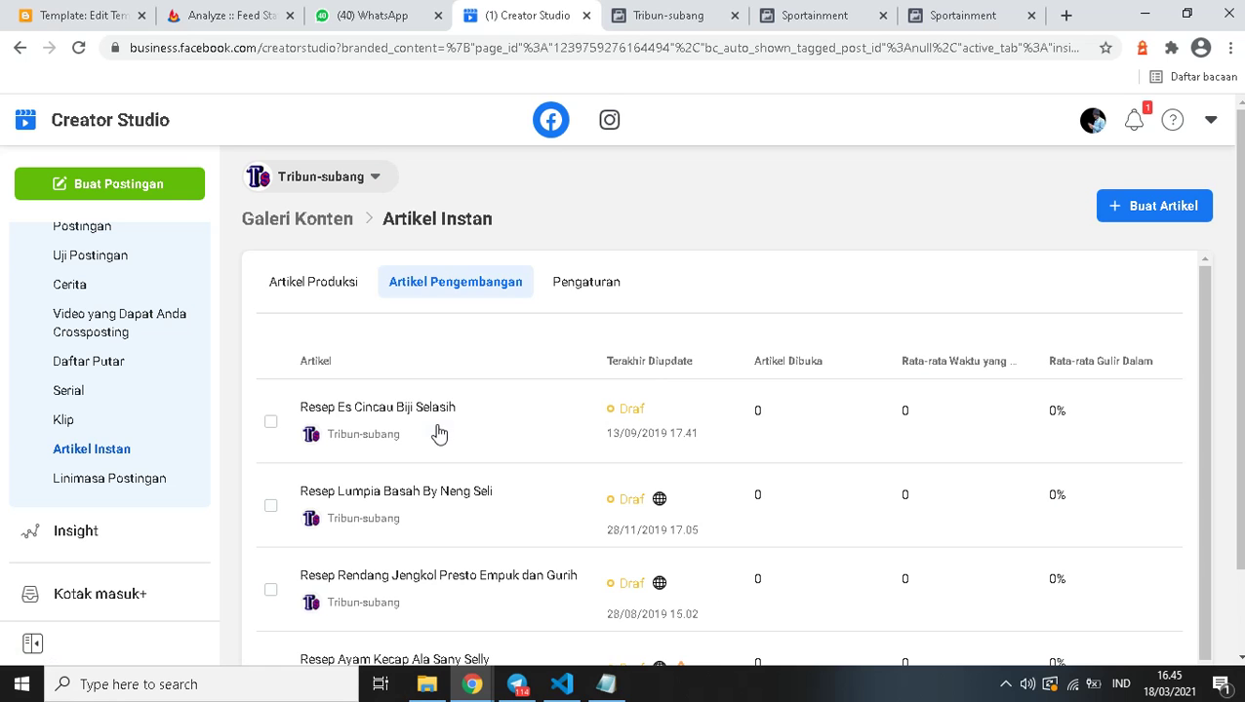
Step: Open the Instant Articles settings of the Tribun-subang page and review its development and production RSS feeds
{"action": "left_click", "coordinate": [597, 283]}
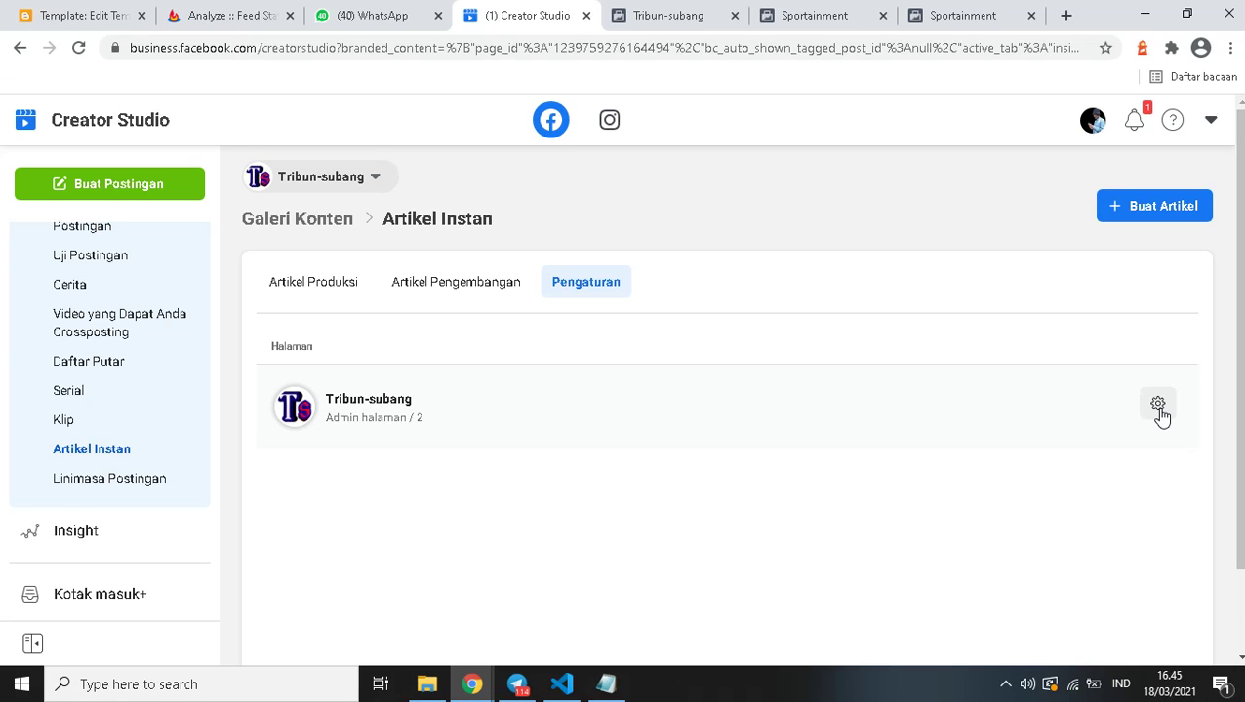
{"action": "left_click", "coordinate": [1159, 408]}
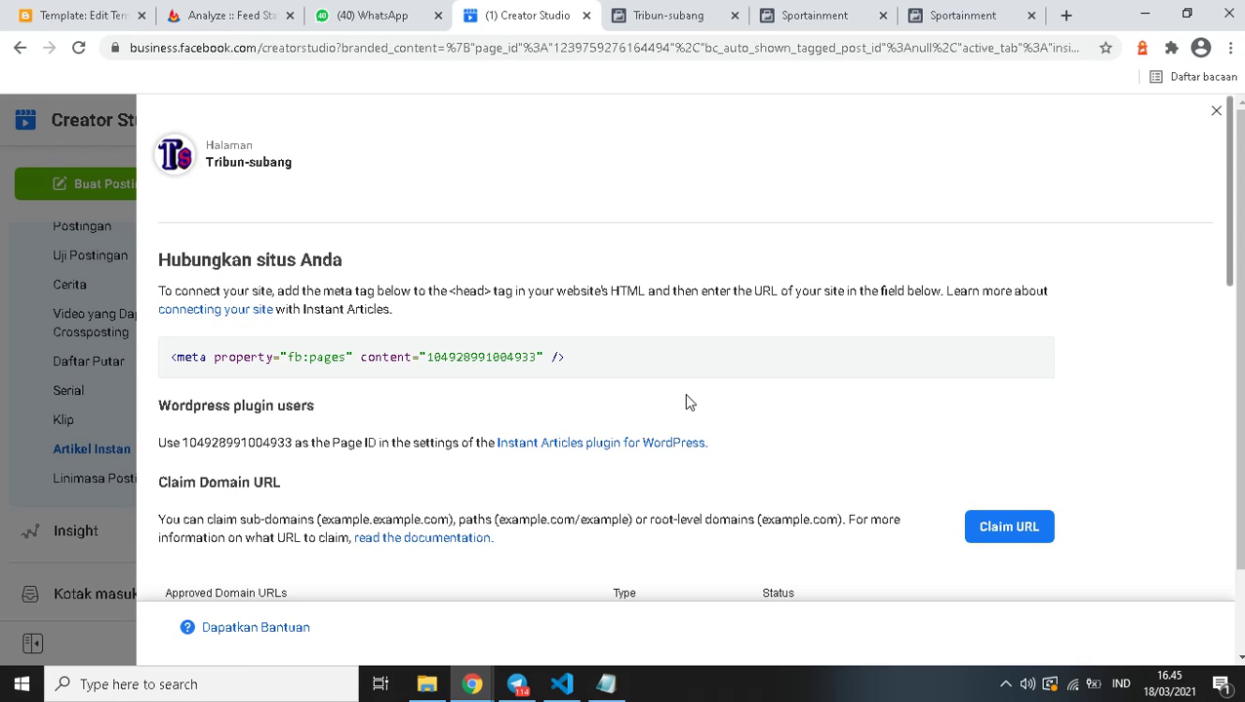
{"action": "scroll", "coordinate": [624, 434], "scroll_direction": "down", "scroll_amount": 5}
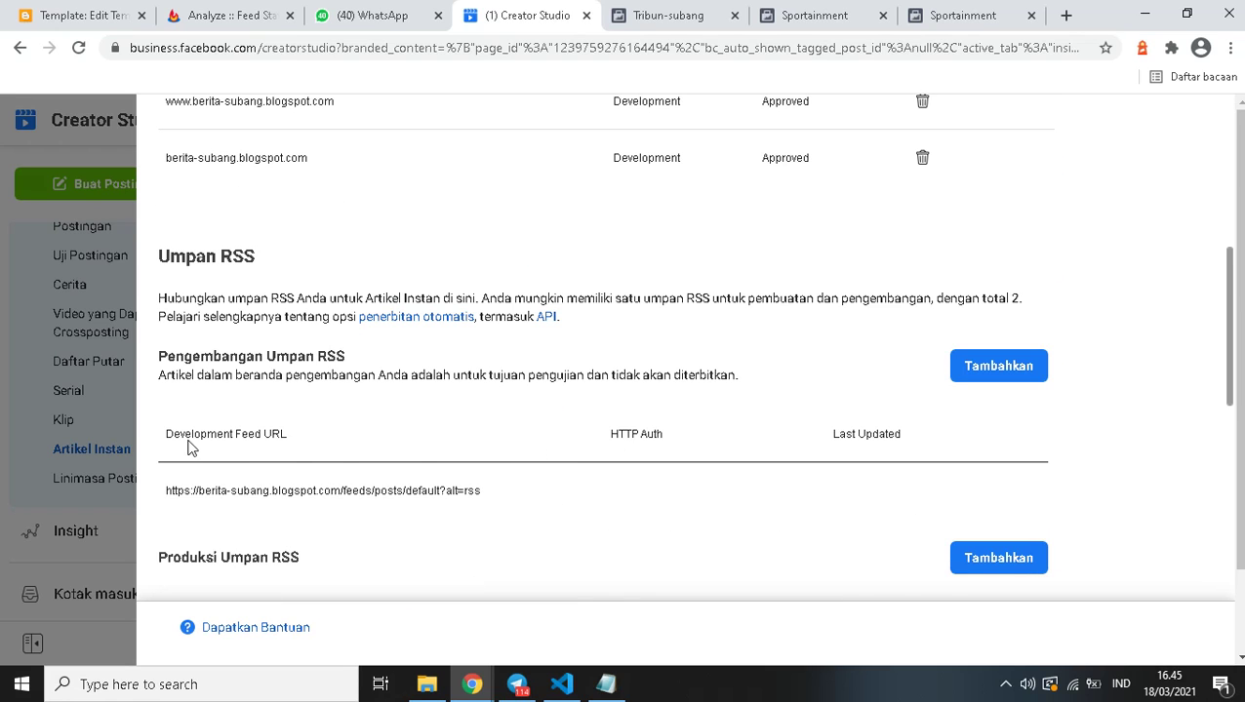
{"action": "scroll", "coordinate": [293, 453], "scroll_direction": "down", "scroll_amount": 2}
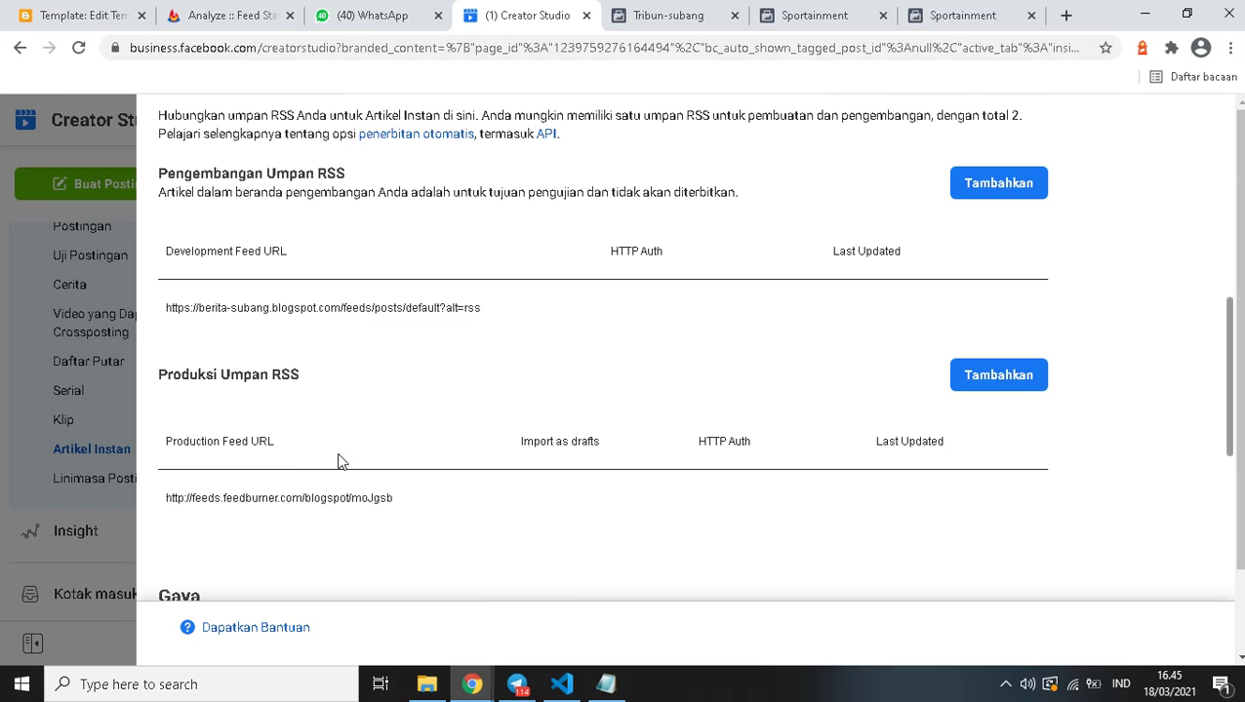
{"action": "left_click", "coordinate": [1006, 388]}
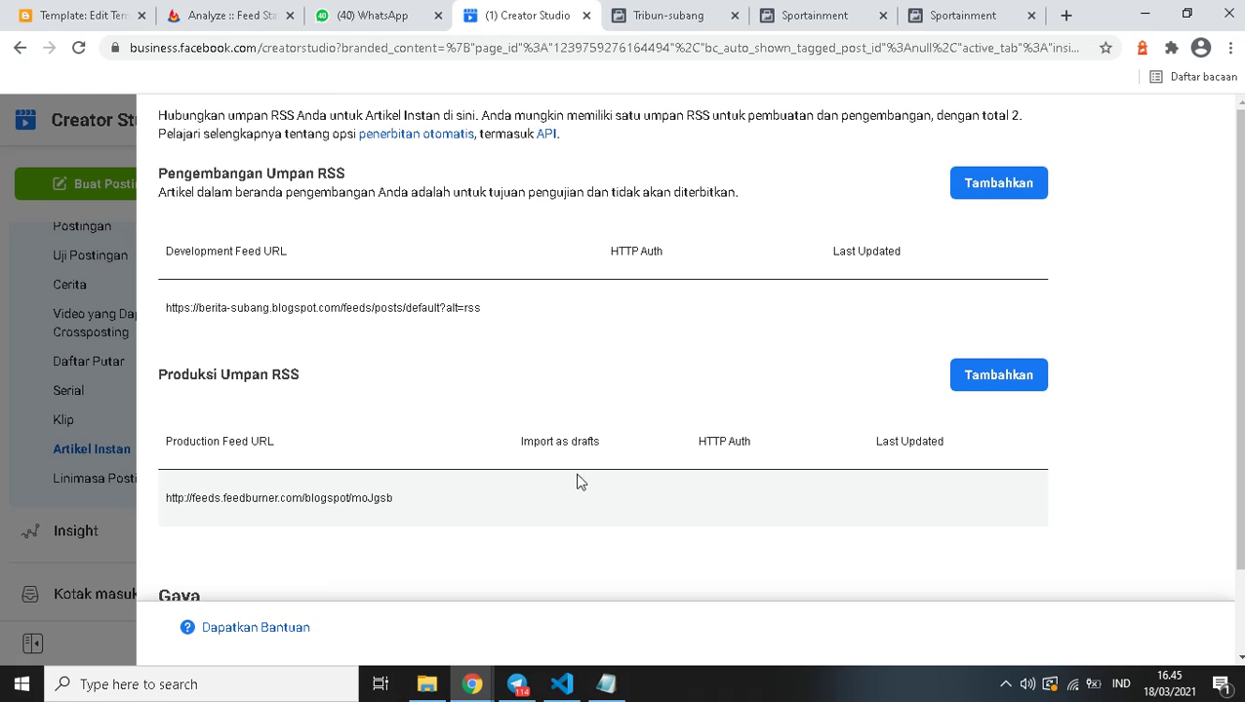
{"action": "left_click", "coordinate": [971, 377]}
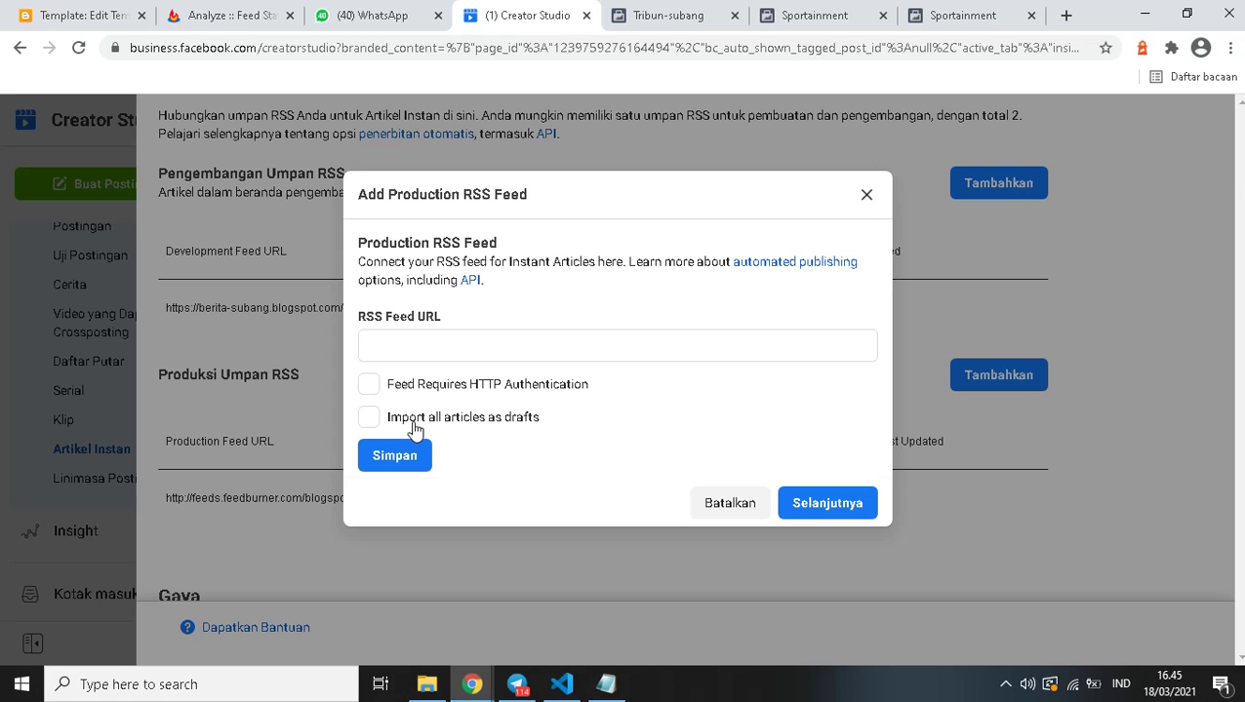
{"action": "left_click", "coordinate": [429, 346]}
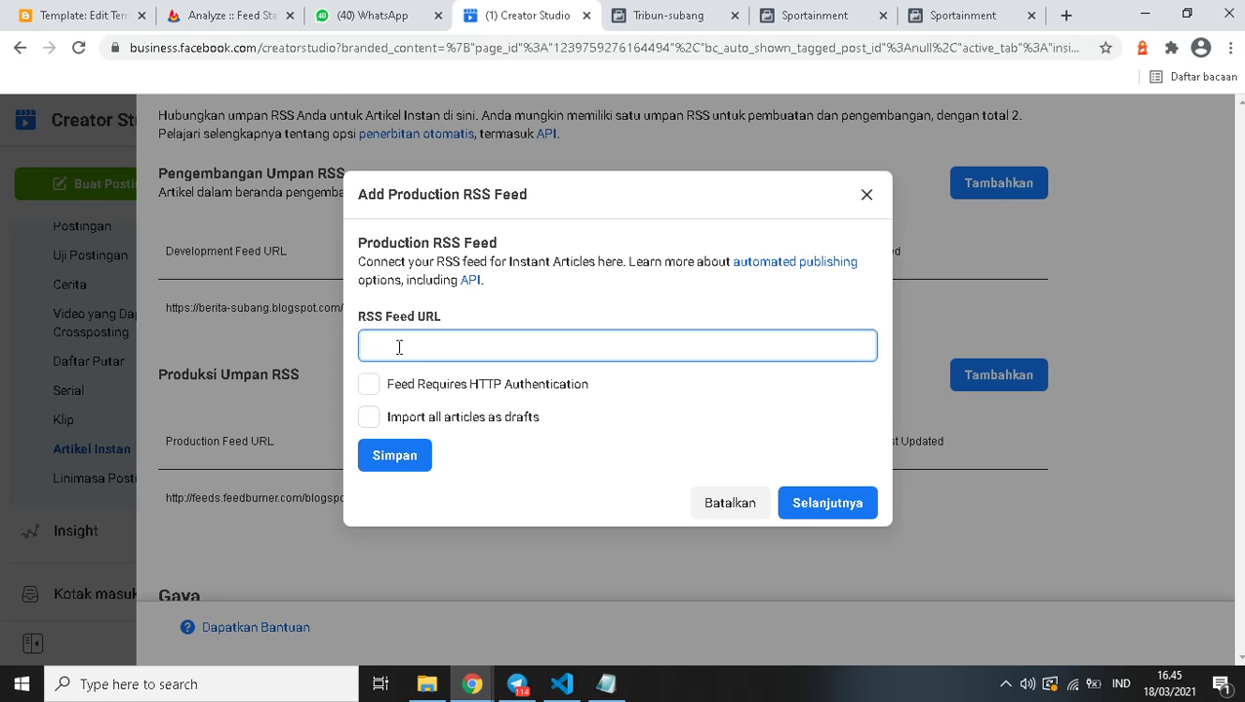
{"action": "left_click", "coordinate": [727, 513]}
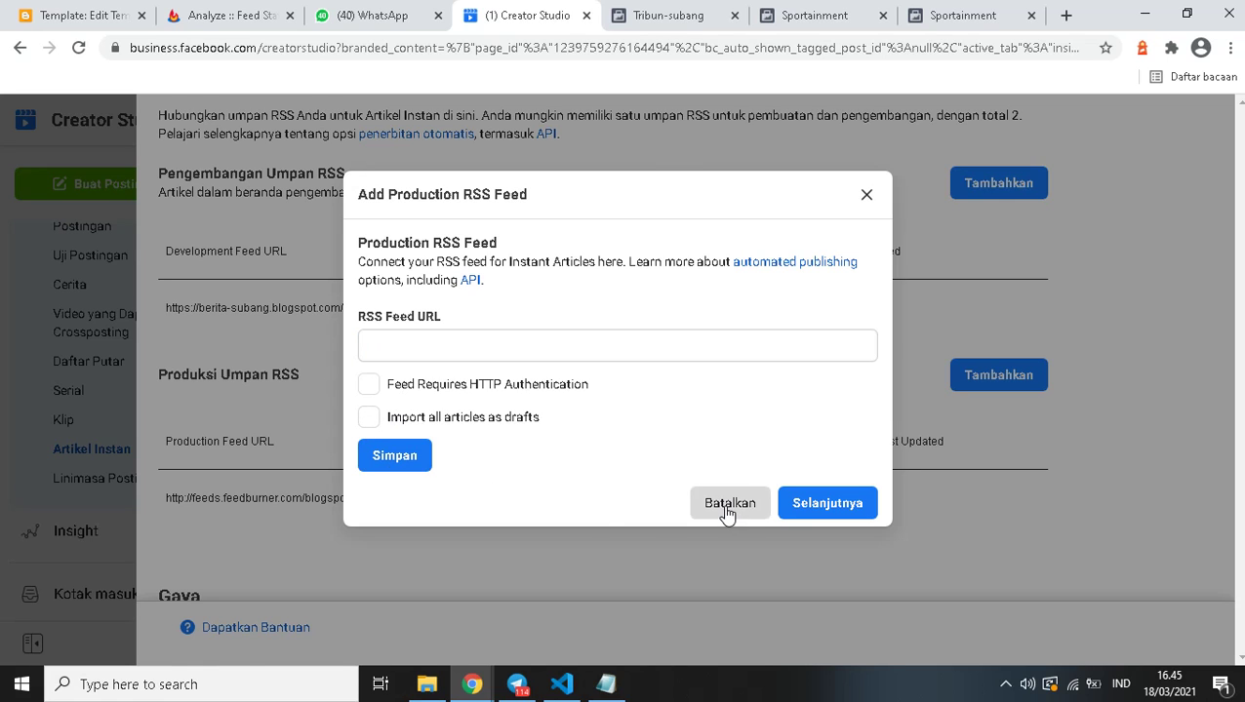
Step: Review the approved domain URLs, close the page settings, and return to the list of development articles
{"action": "scroll", "coordinate": [850, 298], "scroll_direction": "up", "scroll_amount": 5}
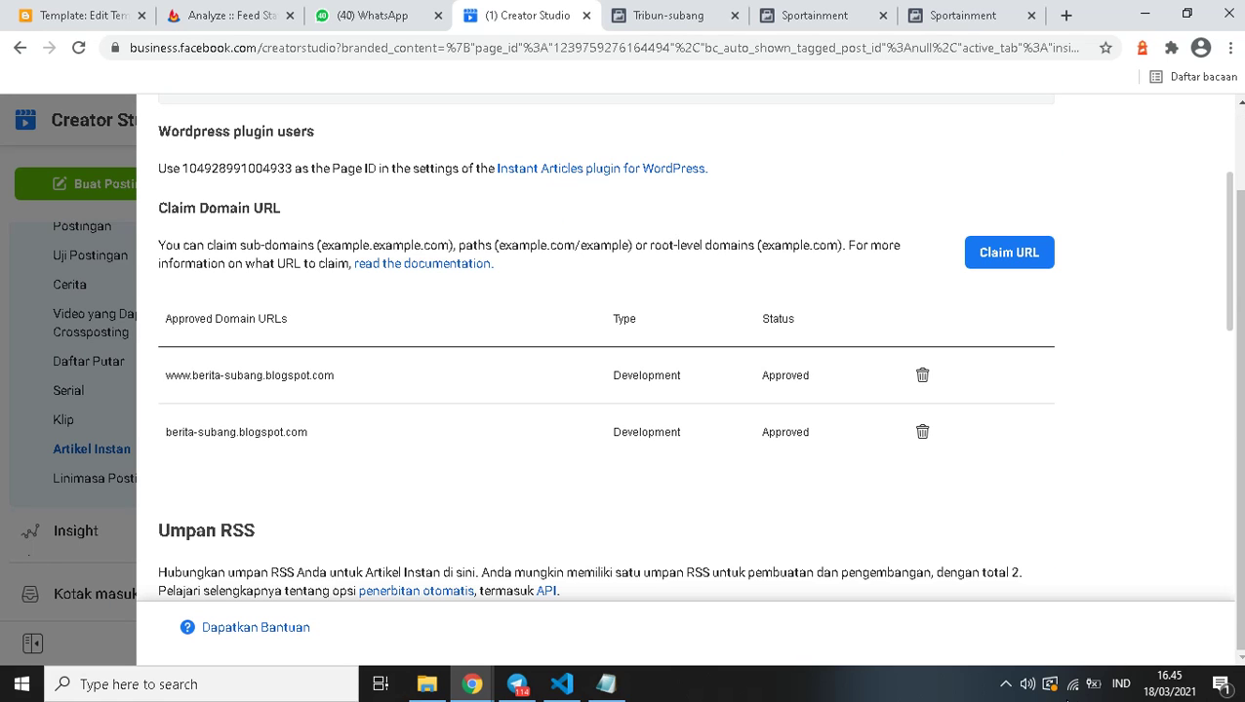
{"action": "scroll", "coordinate": [595, 419], "scroll_direction": "up", "scroll_amount": 3}
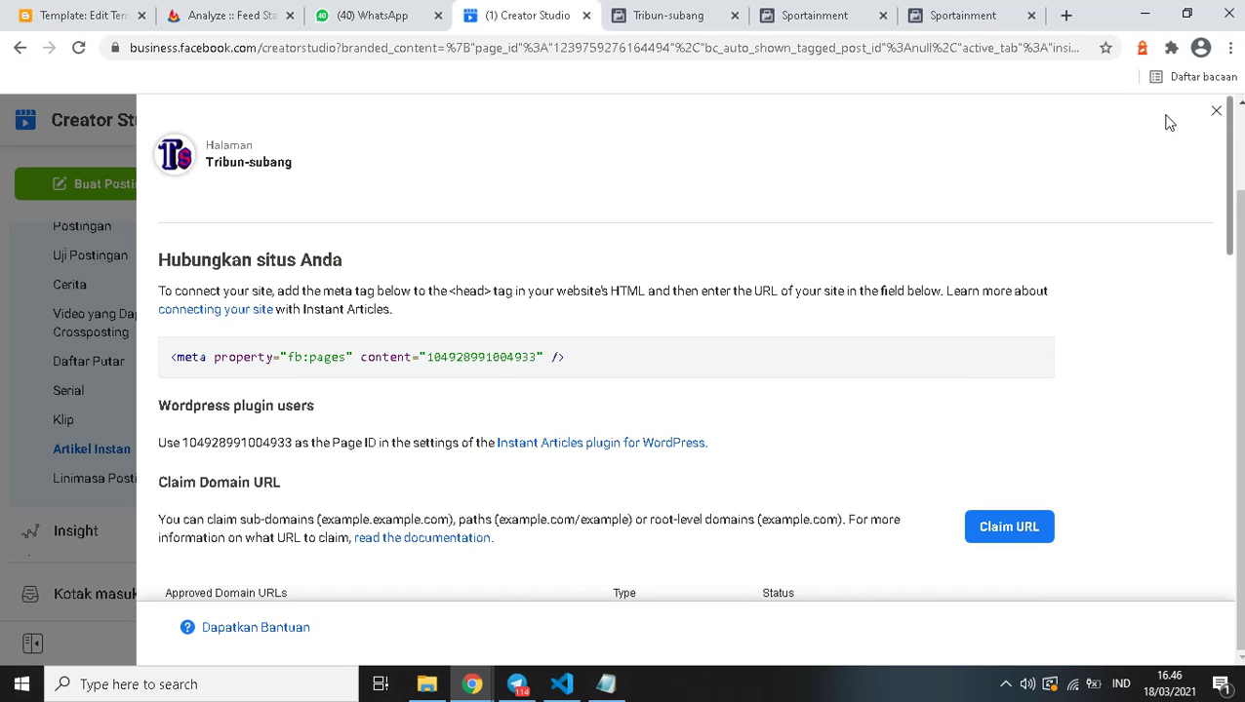
{"action": "left_click", "coordinate": [1216, 110]}
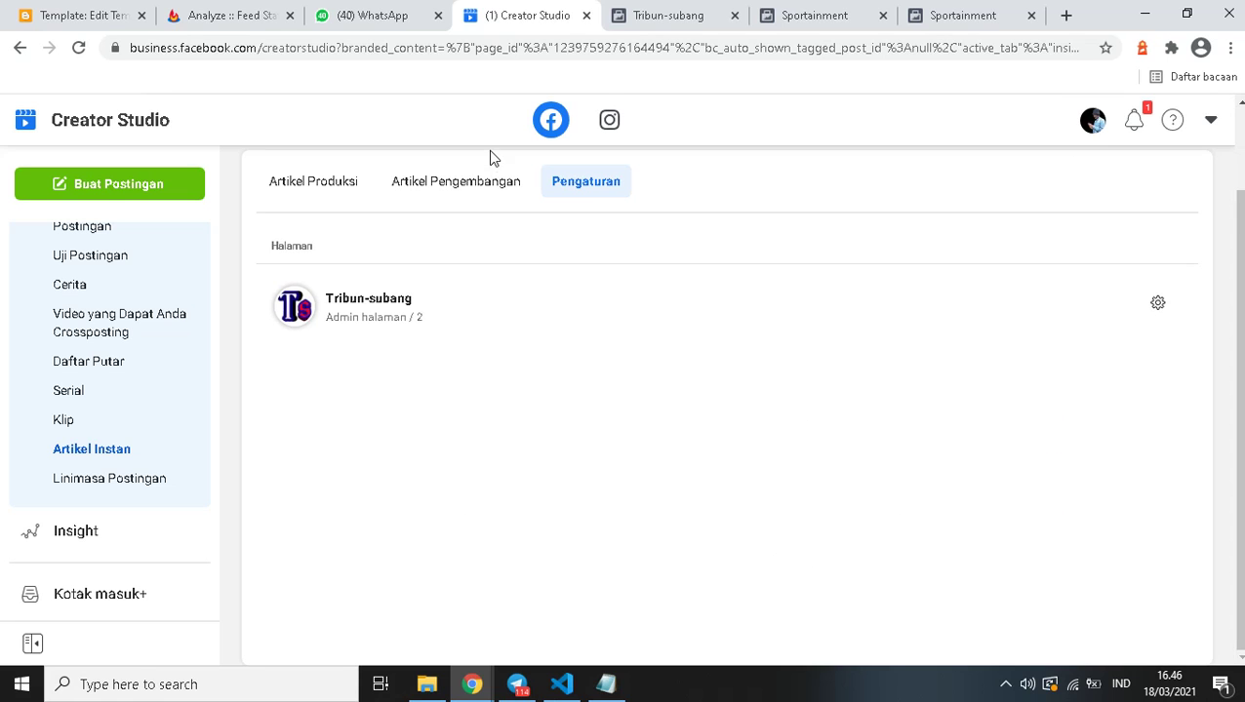
{"action": "left_click", "coordinate": [478, 188]}
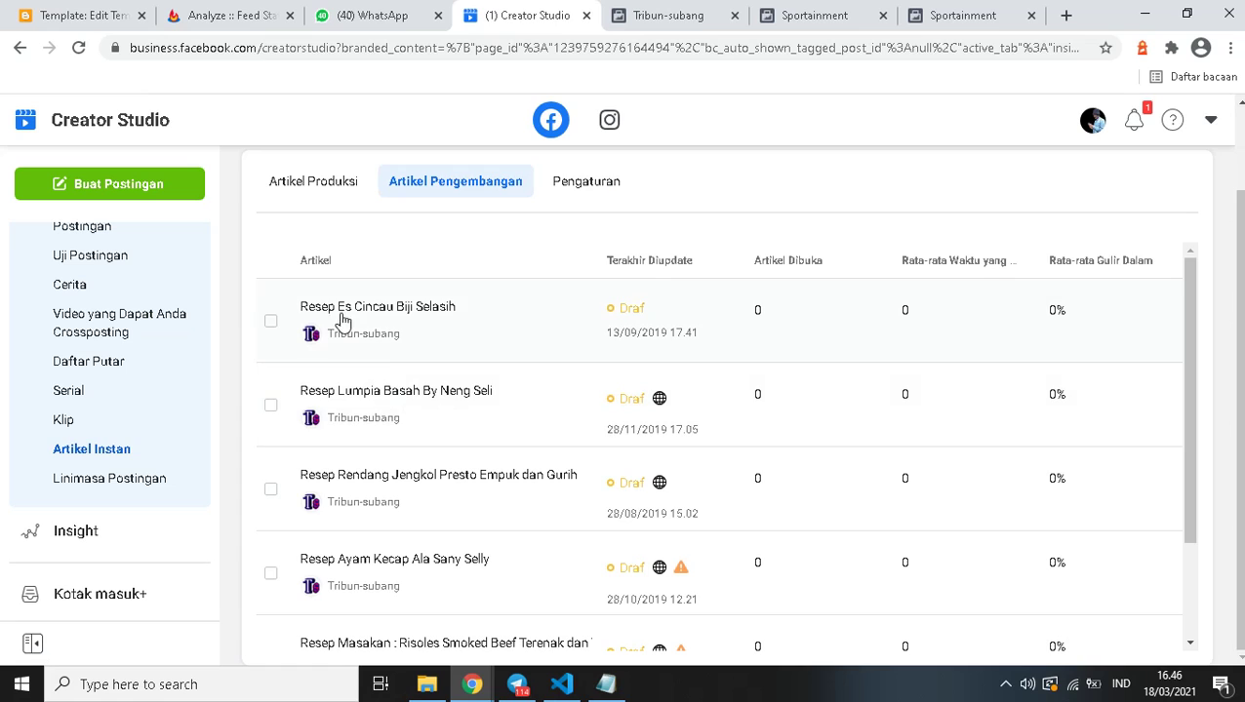
{"action": "scroll", "coordinate": [385, 491], "scroll_direction": "up", "scroll_amount": 1}
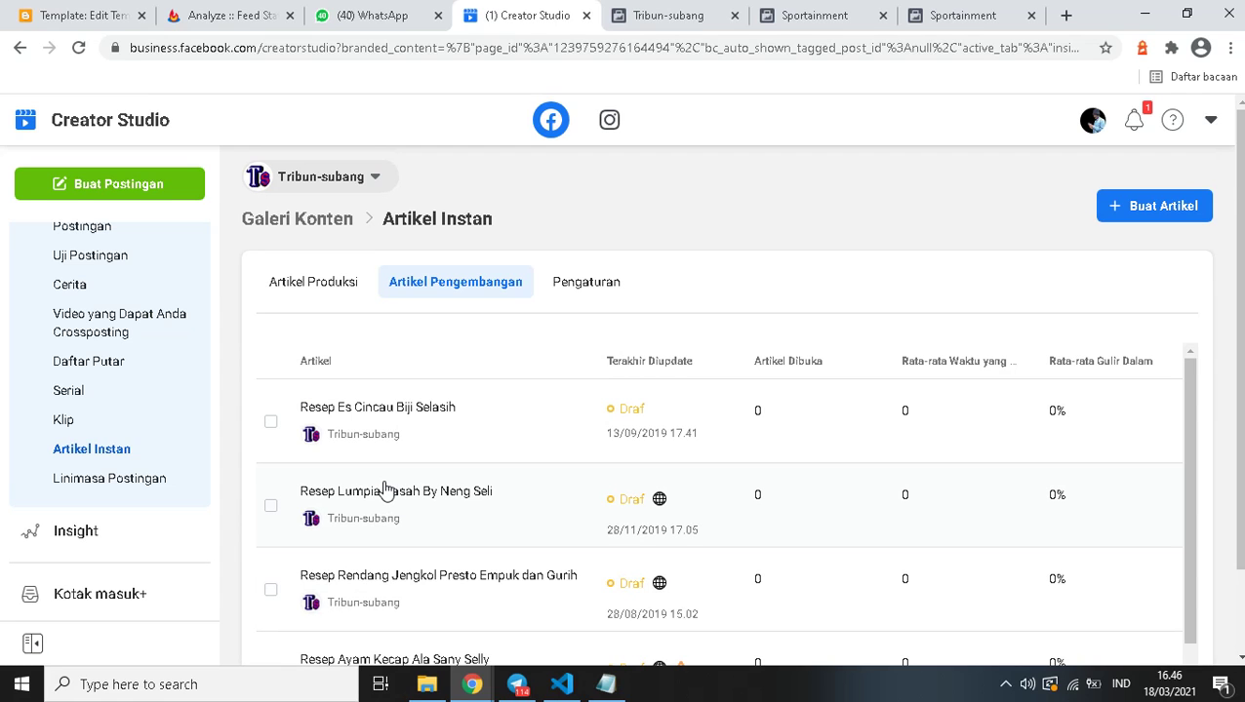
Step: Switch to the Tribun-subang publishing tools page and expand the development RSS feed settings
{"action": "left_click", "coordinate": [682, 18]}
{"action": "scroll", "coordinate": [514, 439], "scroll_direction": "down", "scroll_amount": 6}
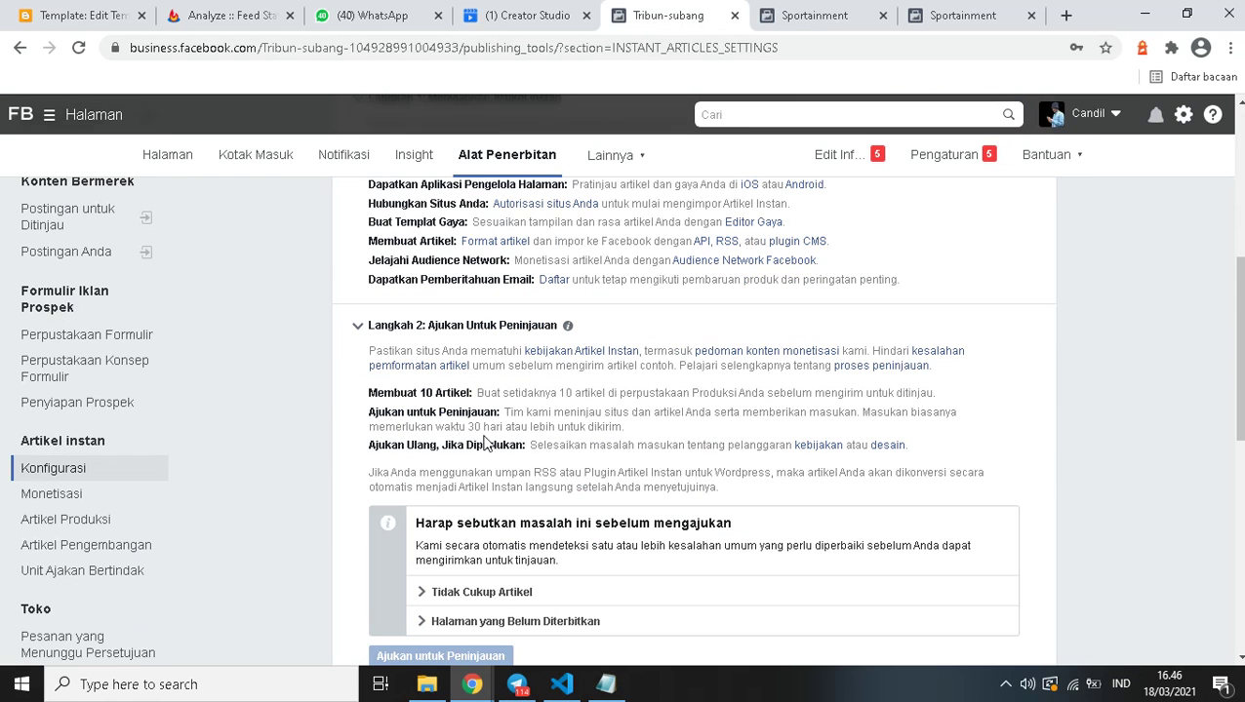
{"action": "scroll", "coordinate": [390, 488], "scroll_direction": "down", "scroll_amount": 5}
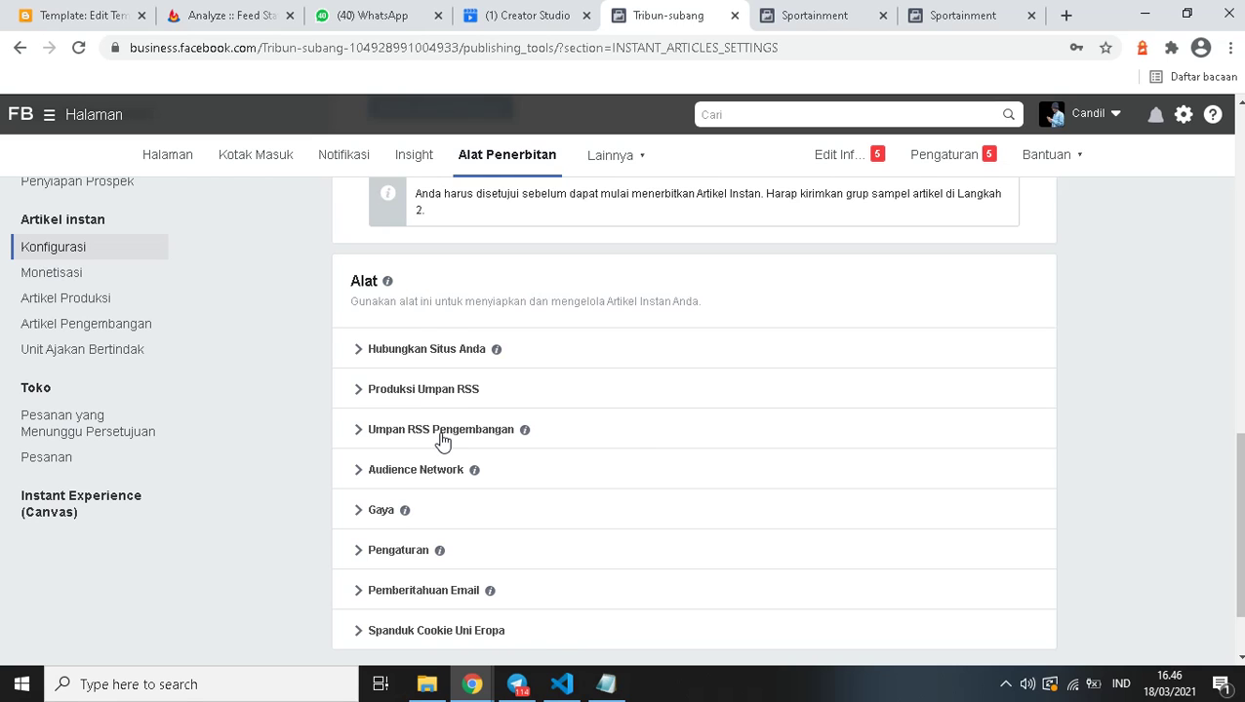
{"action": "left_click", "coordinate": [442, 434]}
{"action": "scroll", "coordinate": [440, 439], "scroll_direction": "down", "scroll_amount": 1}
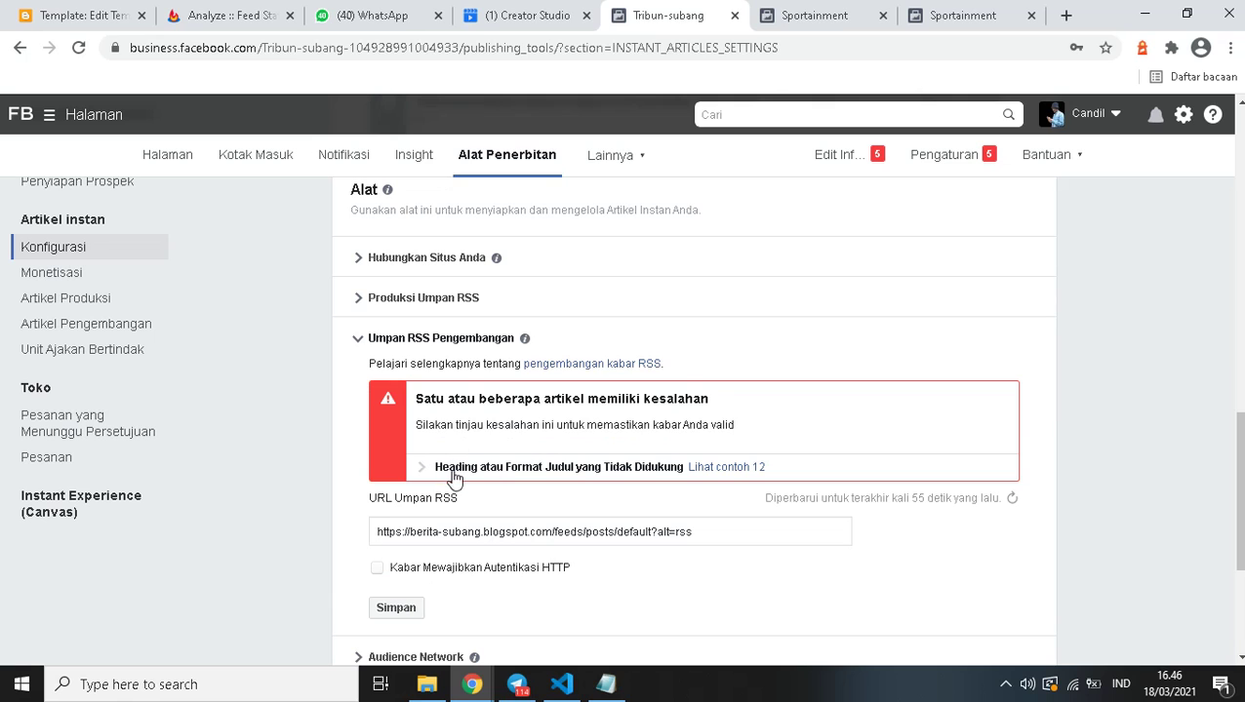
Step: Expand the unsupported heading or title format error of the development feed and read through its examples
{"action": "left_click", "coordinate": [453, 468]}
{"action": "scroll", "coordinate": [465, 507], "scroll_direction": "down", "scroll_amount": 2}
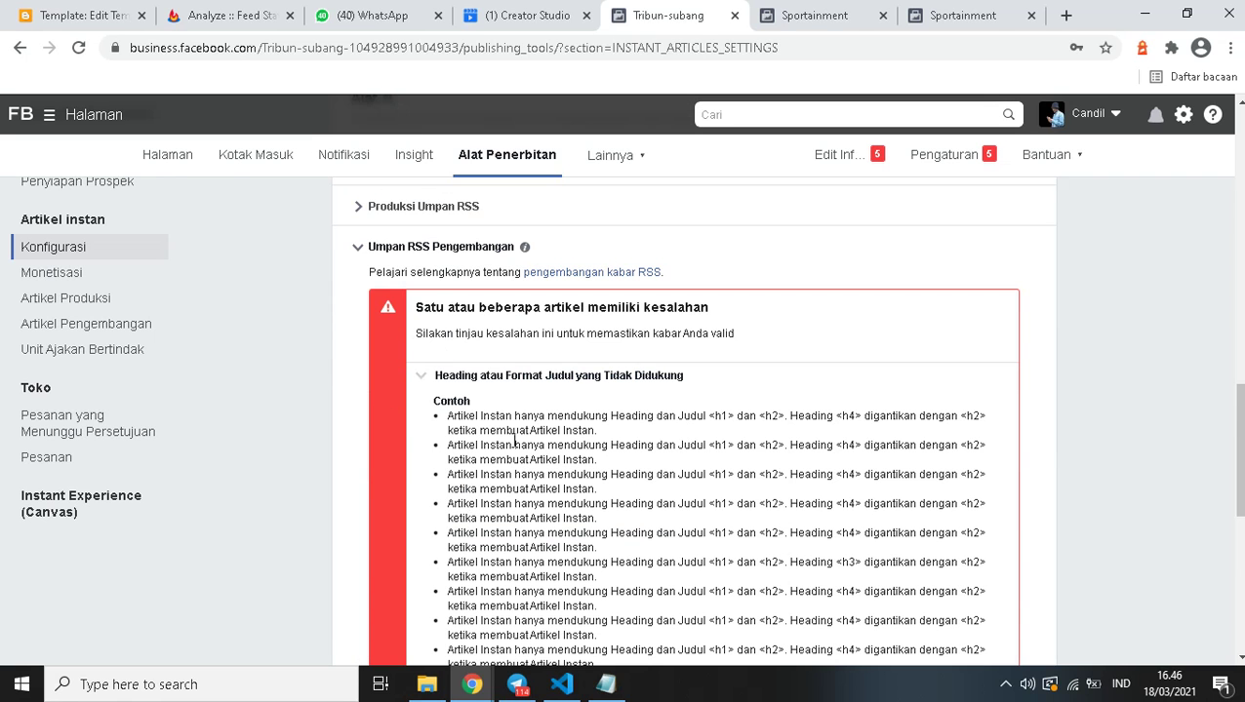
{"action": "scroll", "coordinate": [494, 441], "scroll_direction": "down", "scroll_amount": 2}
{"action": "scroll", "coordinate": [763, 451], "scroll_direction": "up", "scroll_amount": 2}
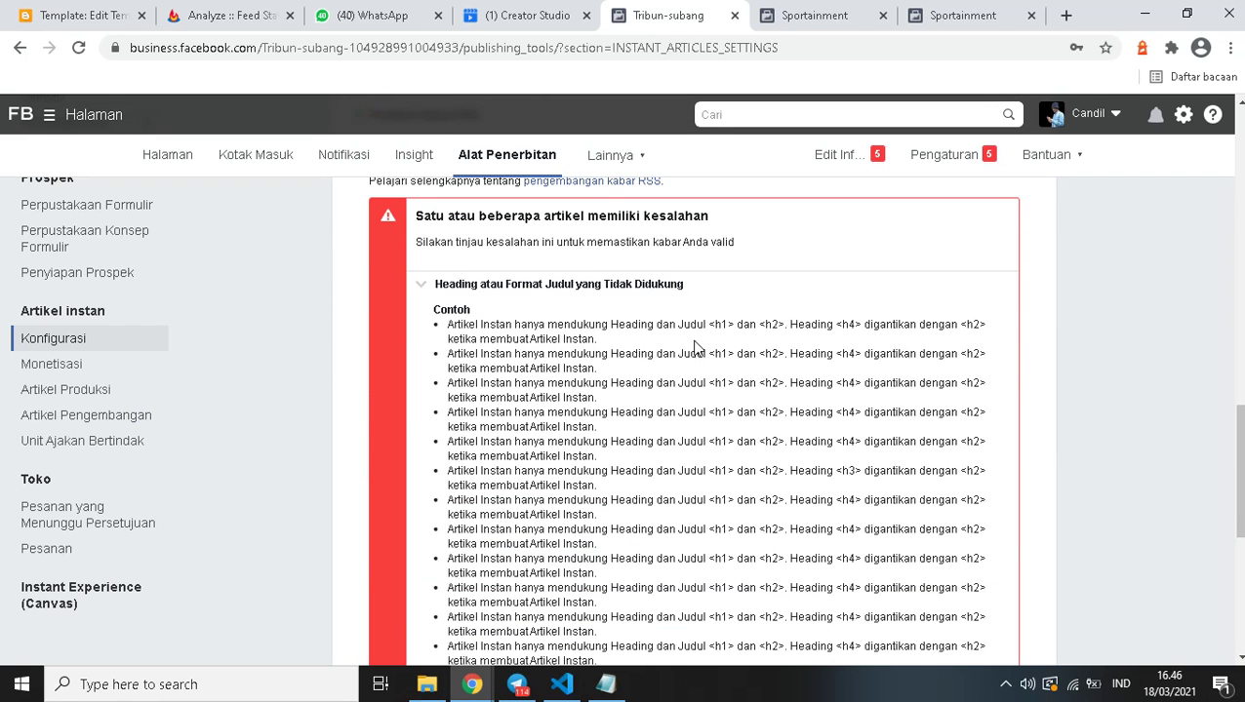
{"action": "scroll", "coordinate": [756, 395], "scroll_direction": "down", "scroll_amount": 2}
{"action": "scroll", "coordinate": [757, 402], "scroll_direction": "up", "scroll_amount": 4}
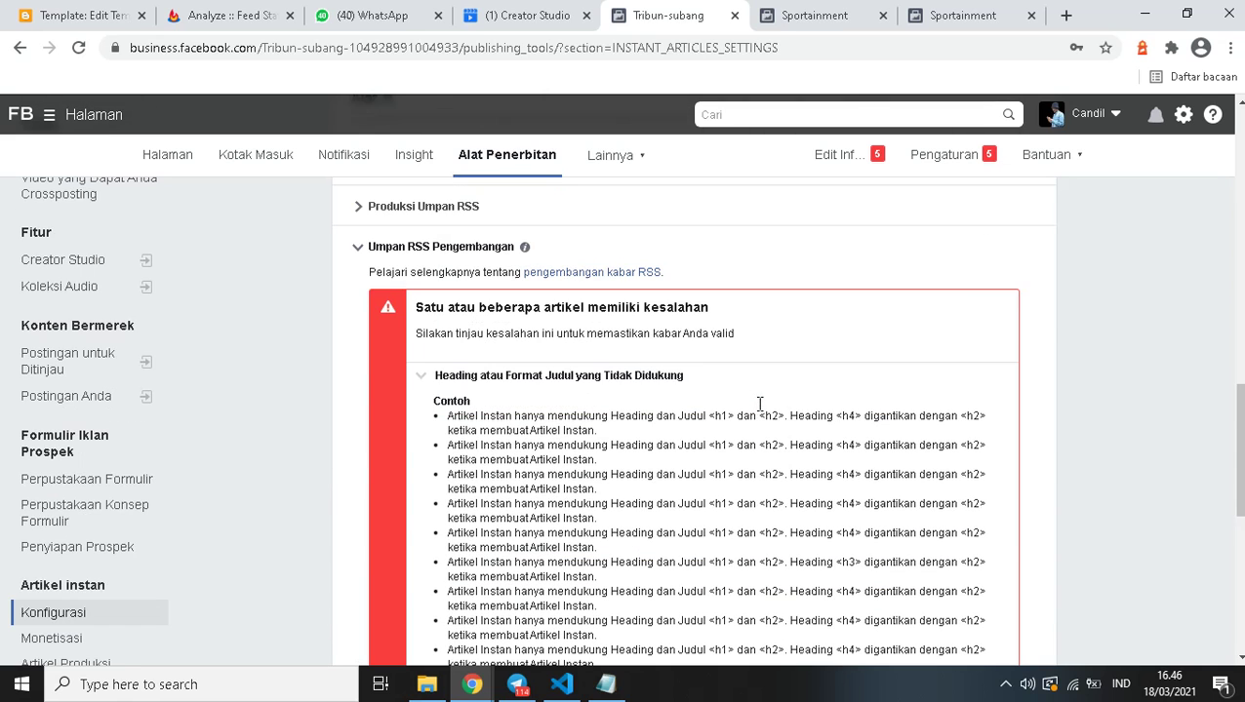
{"action": "scroll", "coordinate": [746, 409], "scroll_direction": "up", "scroll_amount": 1}
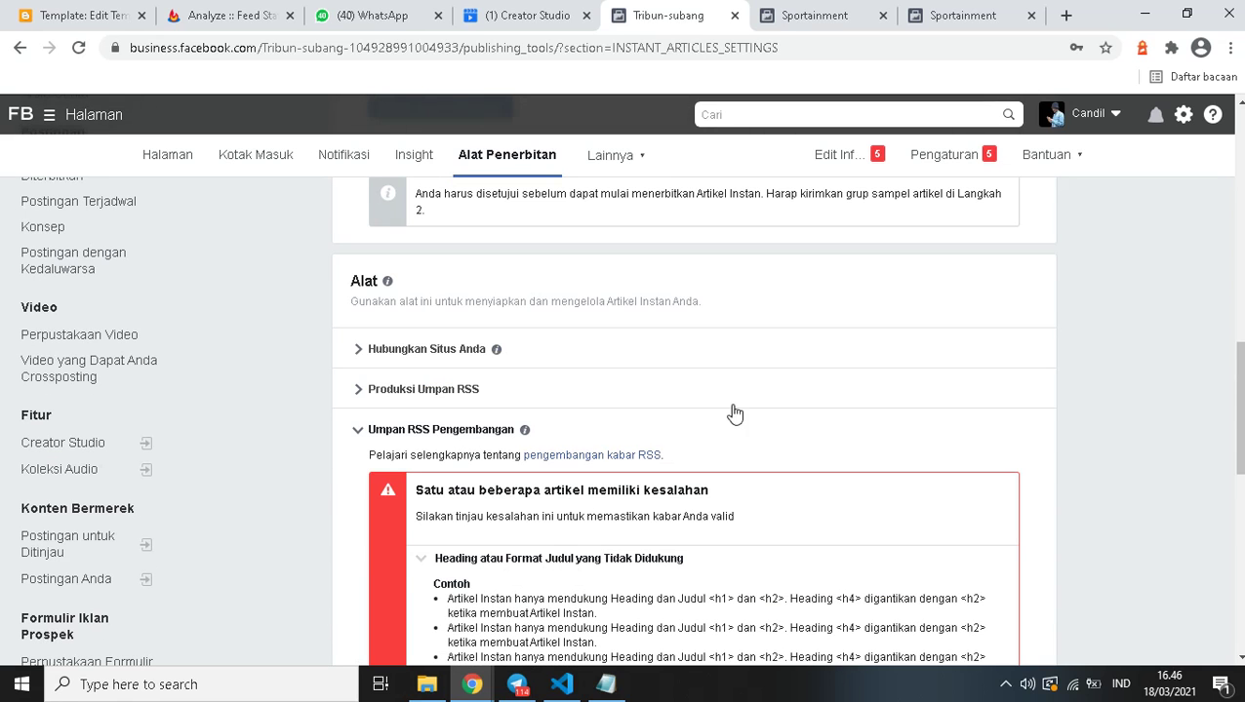
Step: Expand the production RSS feed settings and check the feed's validation status
{"action": "left_click", "coordinate": [411, 392]}
{"action": "scroll", "coordinate": [409, 385], "scroll_direction": "down", "scroll_amount": 1}
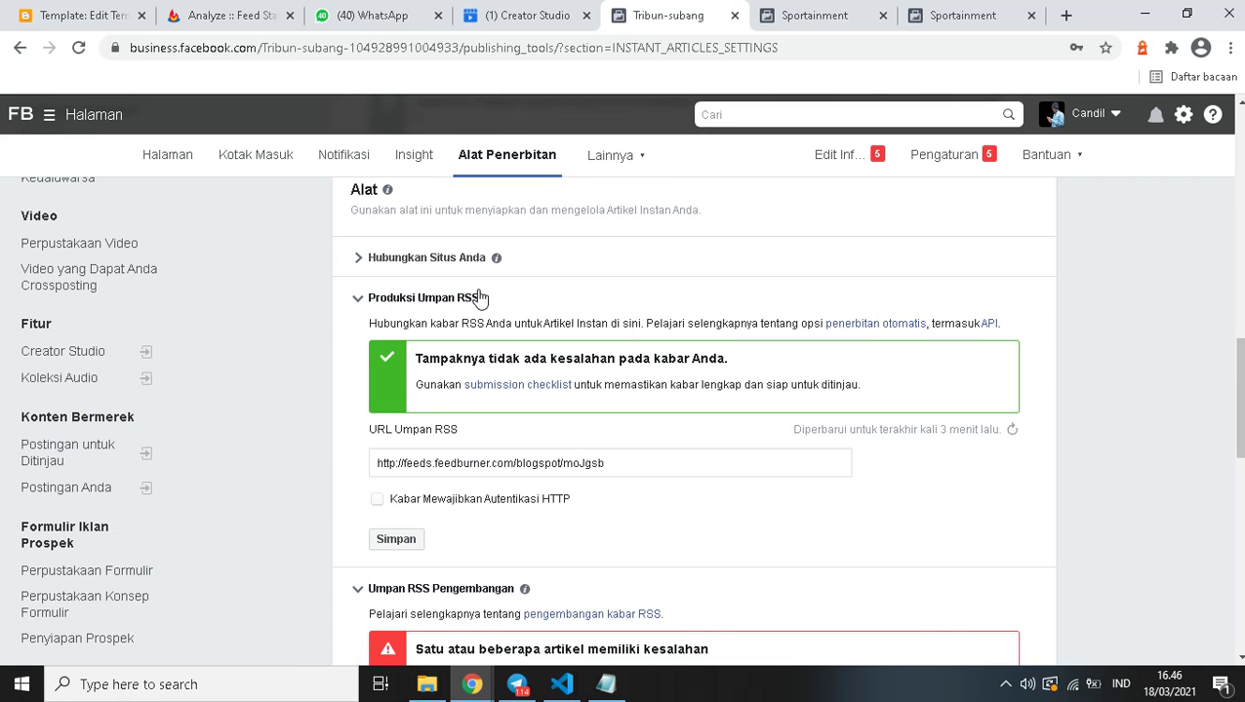
{"action": "left_click_drag", "start_coordinate": [412, 361], "coordinate": [759, 366]}
{"action": "left_click", "coordinate": [758, 367]}
Step: Review the Instant Articles setup and review-submission requirements in steps 1 to 3, and minimize the browser window
{"action": "scroll", "coordinate": [756, 364], "scroll_direction": "up", "scroll_amount": 2}
{"action": "scroll", "coordinate": [745, 366], "scroll_direction": "up", "scroll_amount": 1}
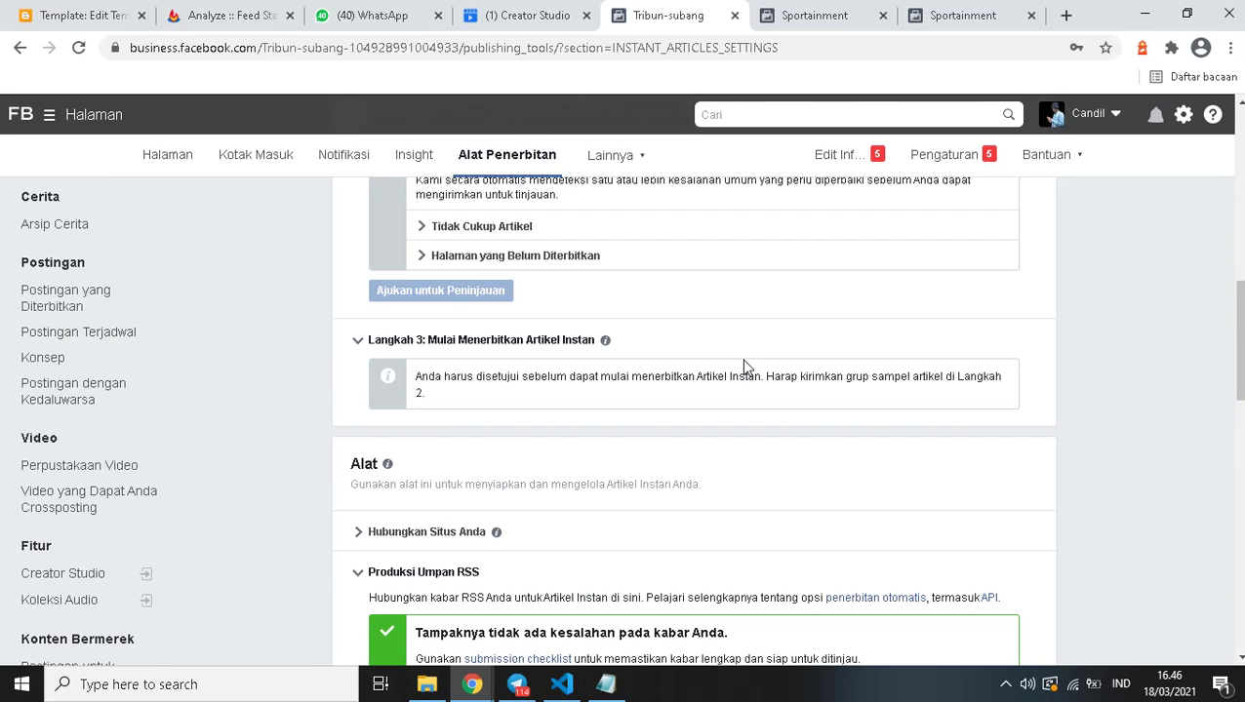
{"action": "scroll", "coordinate": [744, 365], "scroll_direction": "up", "scroll_amount": 5}
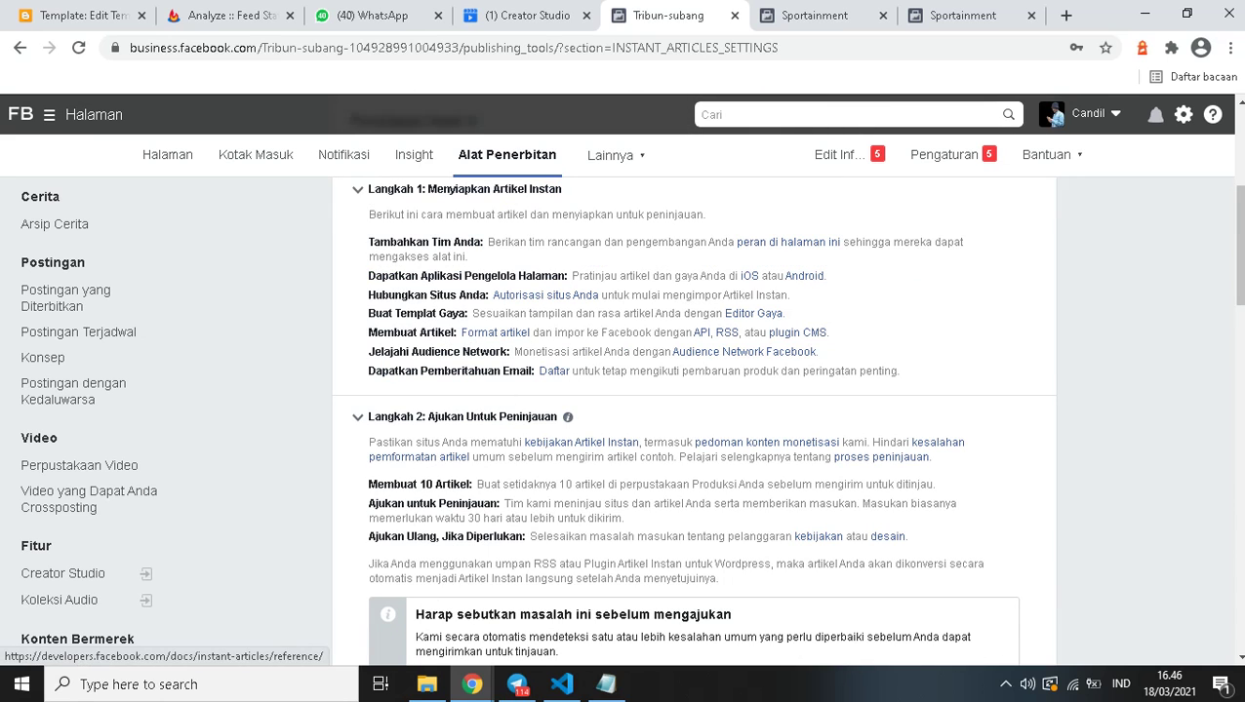
{"action": "left_click", "coordinate": [1145, 14]}
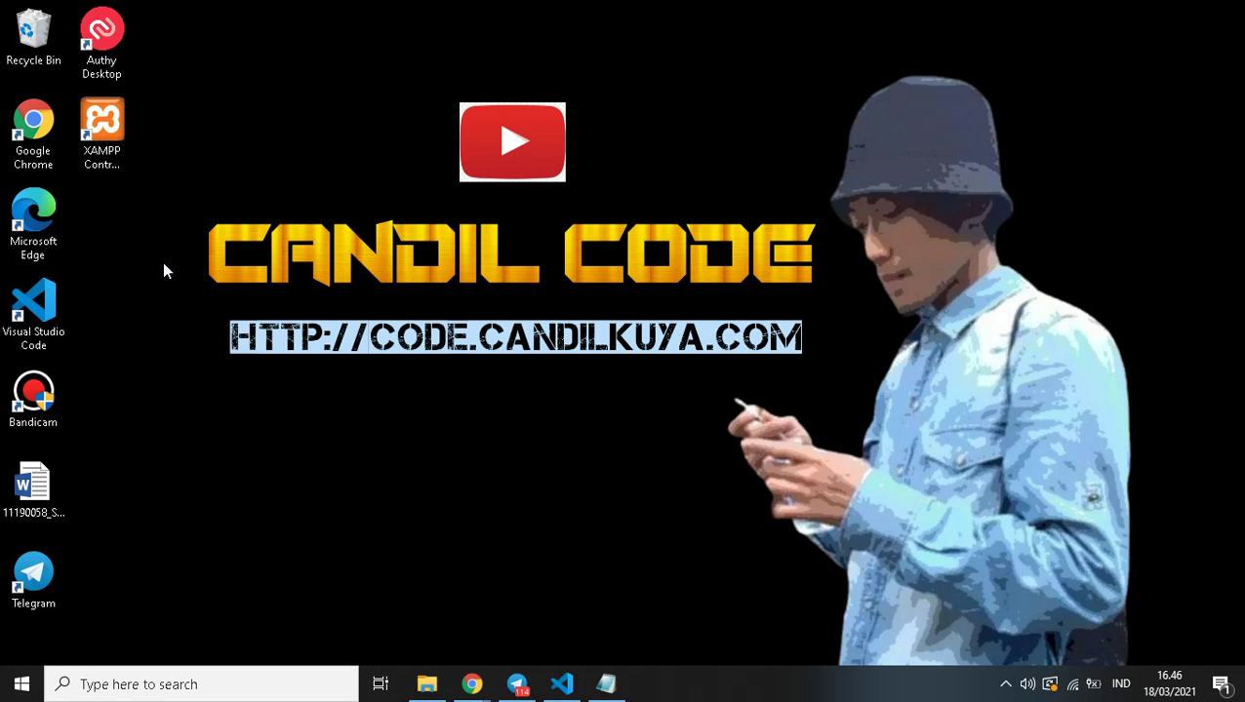